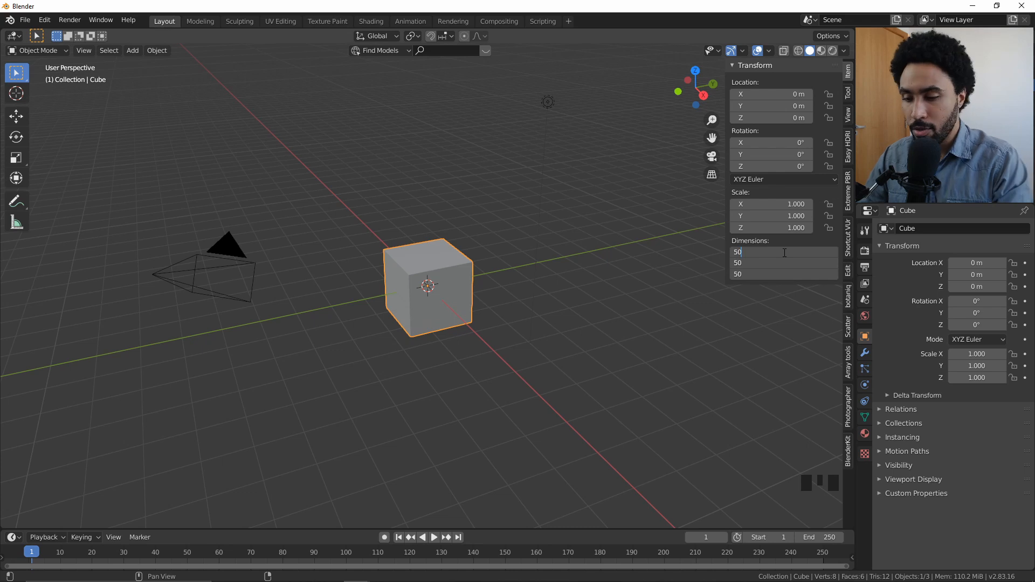
# Step: Set the cube's X, Y and Z dimensions to 0.5 m
pyautogui.press('Return')
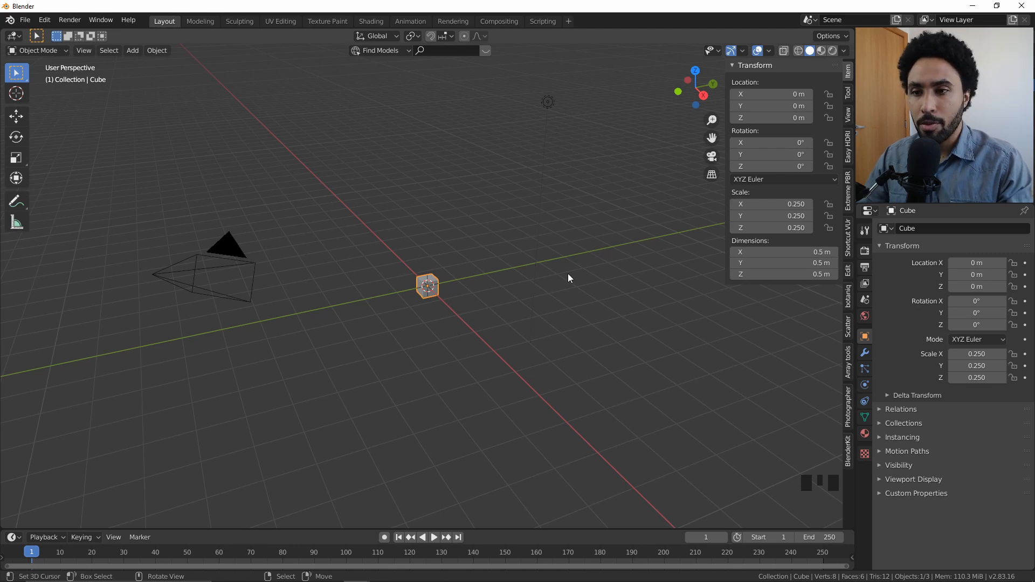
pyautogui.press('KP_Decimal')
pyautogui.scroll(-5, 568, 273)
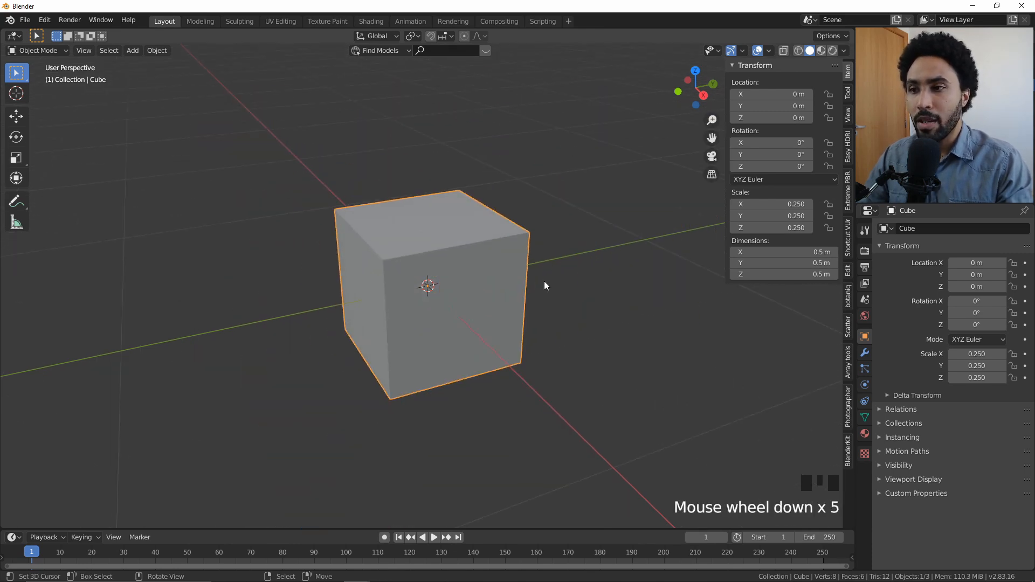
pyautogui.moveTo(544, 282); pyautogui.dragTo(508, 293, button='middle')
pyautogui.scroll(-1, 542, 283)
pyautogui.scroll(3, 509, 293)
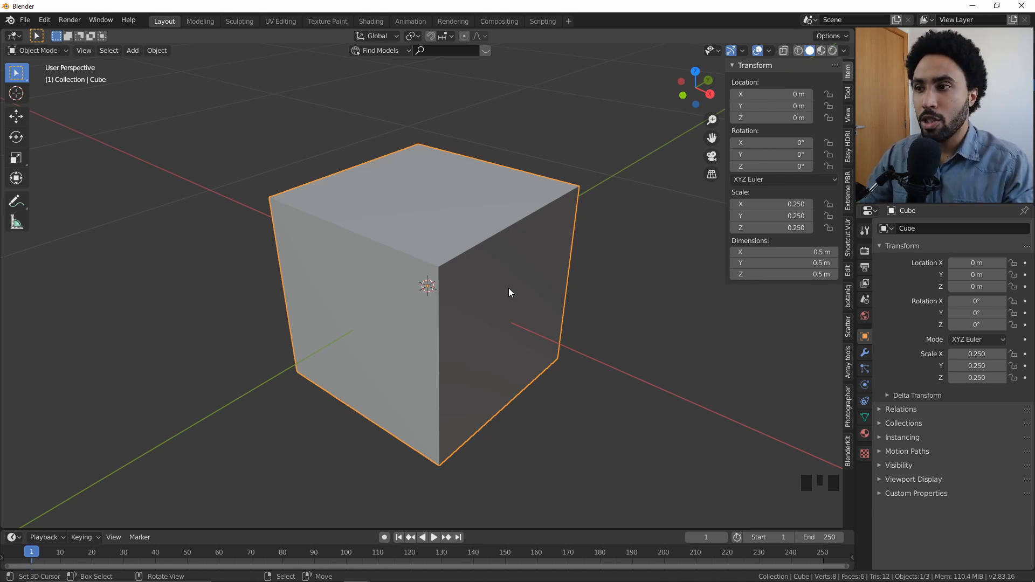
pyautogui.scroll(-3, 518, 292)
pyautogui.moveTo(528, 293); pyautogui.dragTo(535, 275, button='middle')
pyautogui.scroll(2, 535, 275)
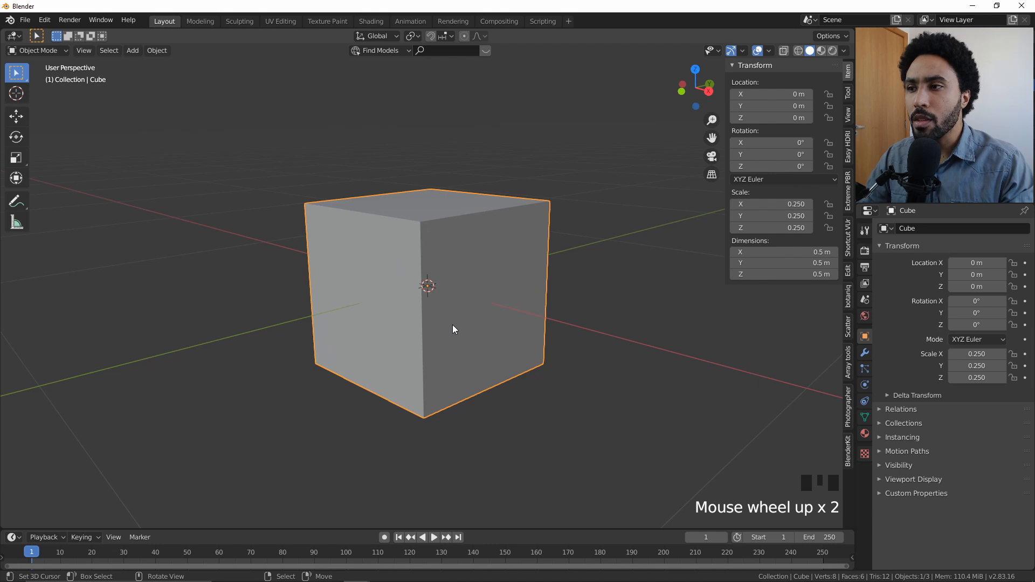
pyautogui.moveTo(375, 321); pyautogui.dragTo(364, 325, button='middle')
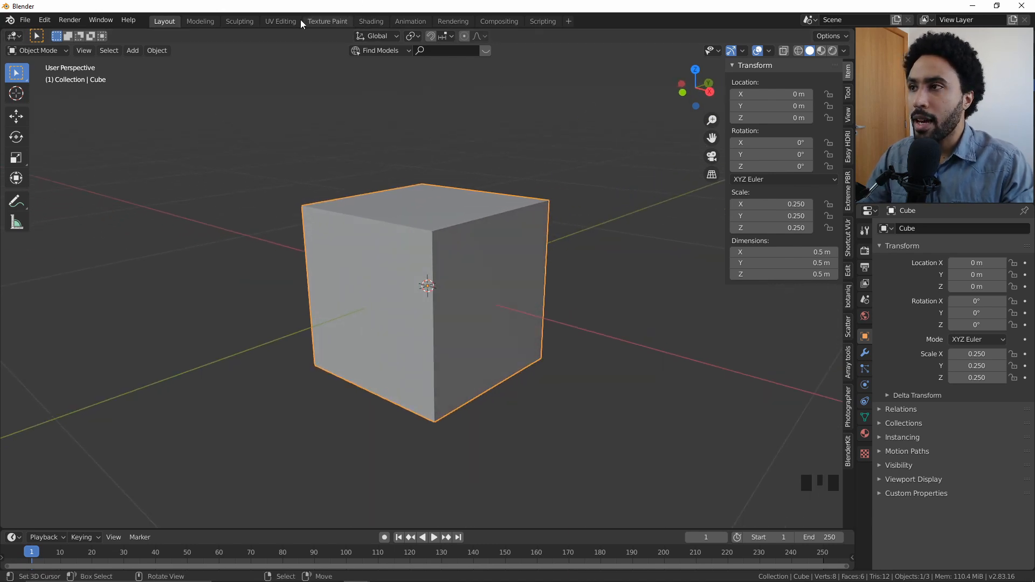
# Step: Switch to the UV Editing workspace and frame the cube in the 3D view
pyautogui.click(282, 20)
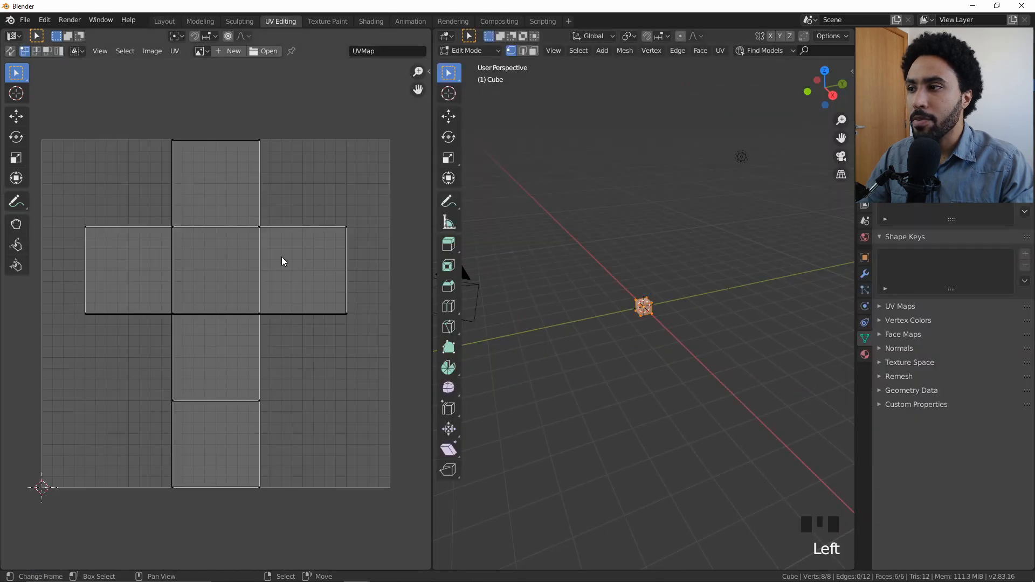
pyautogui.press('KP_Decimal')
pyautogui.scroll(-2, 688, 261)
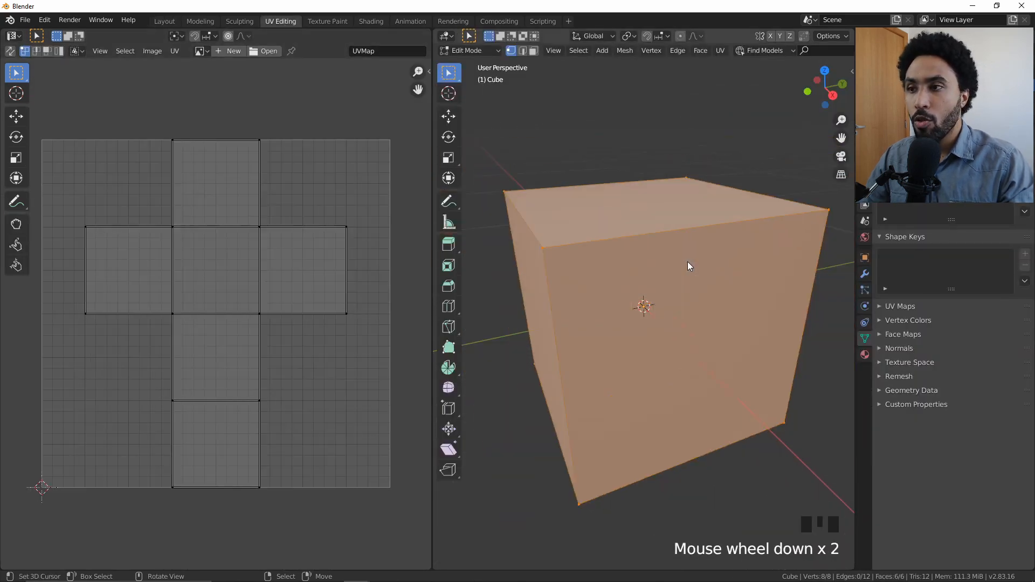
pyautogui.moveTo(688, 261); pyautogui.dragTo(710, 264, button='middle')
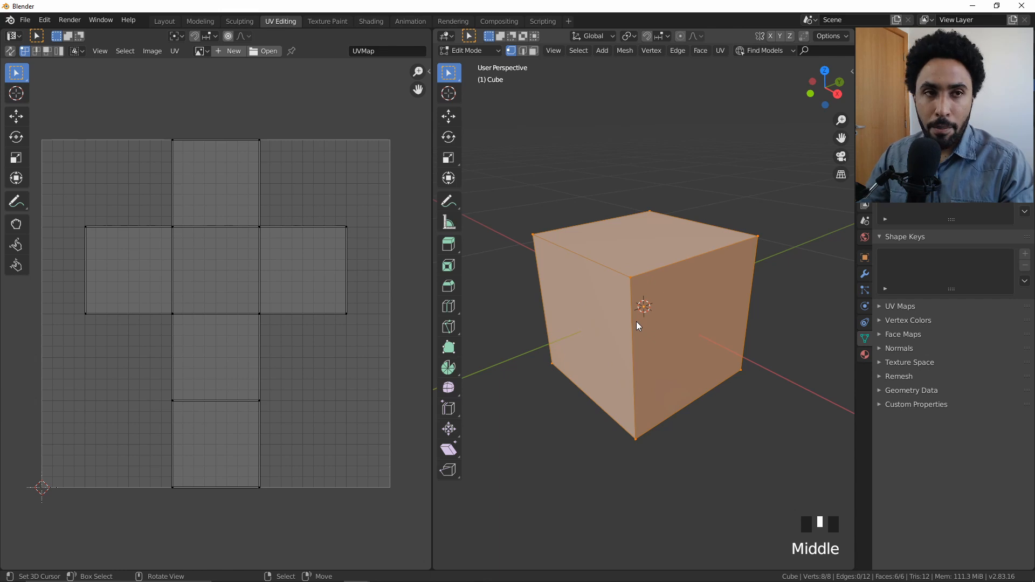
# Step: Create a 1024 px UV Grid image in the UV editor and select all of the cube's UVs
pyautogui.click(238, 50)
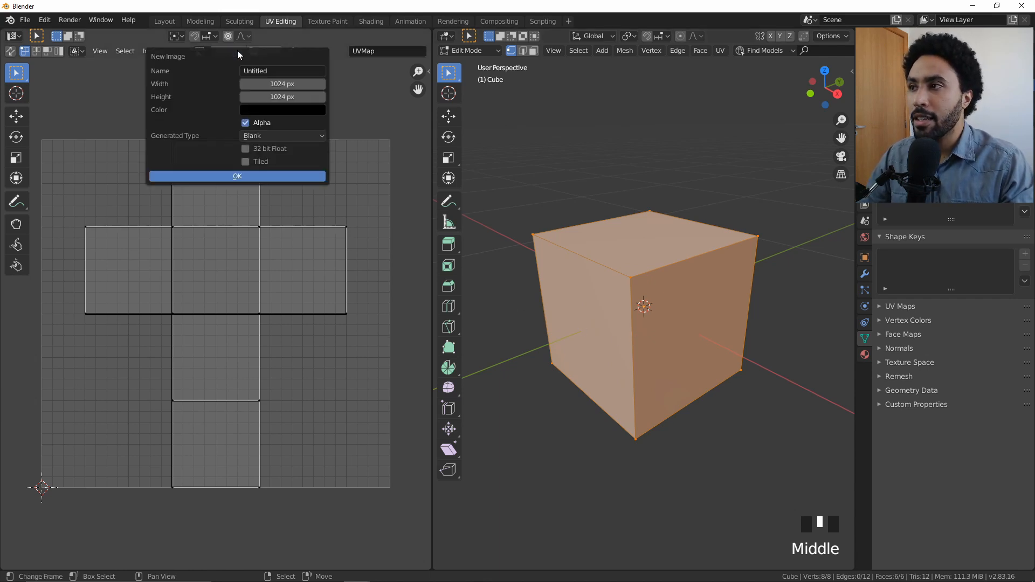
pyautogui.click(267, 139)
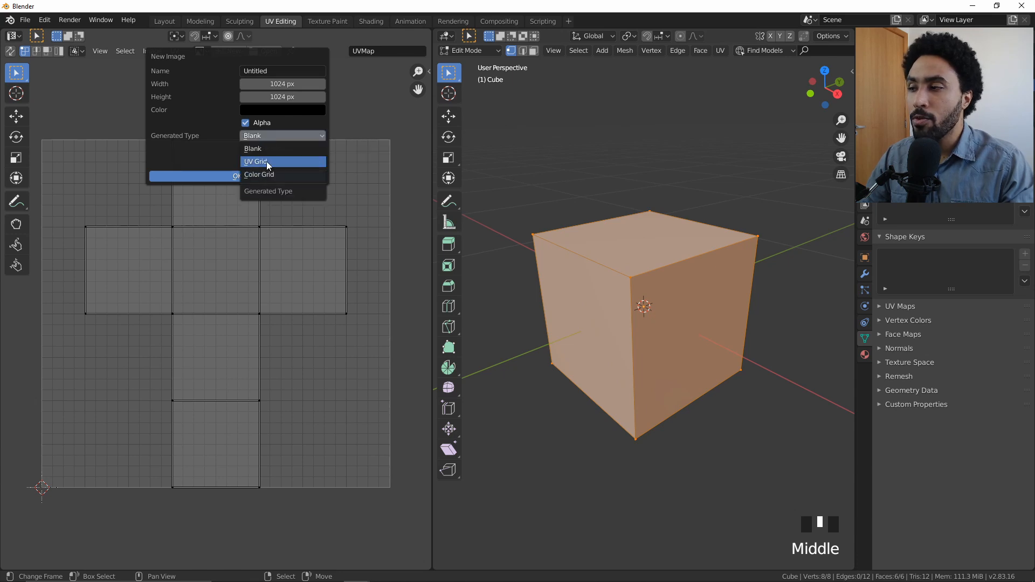
pyautogui.click(266, 161)
pyautogui.click(266, 176)
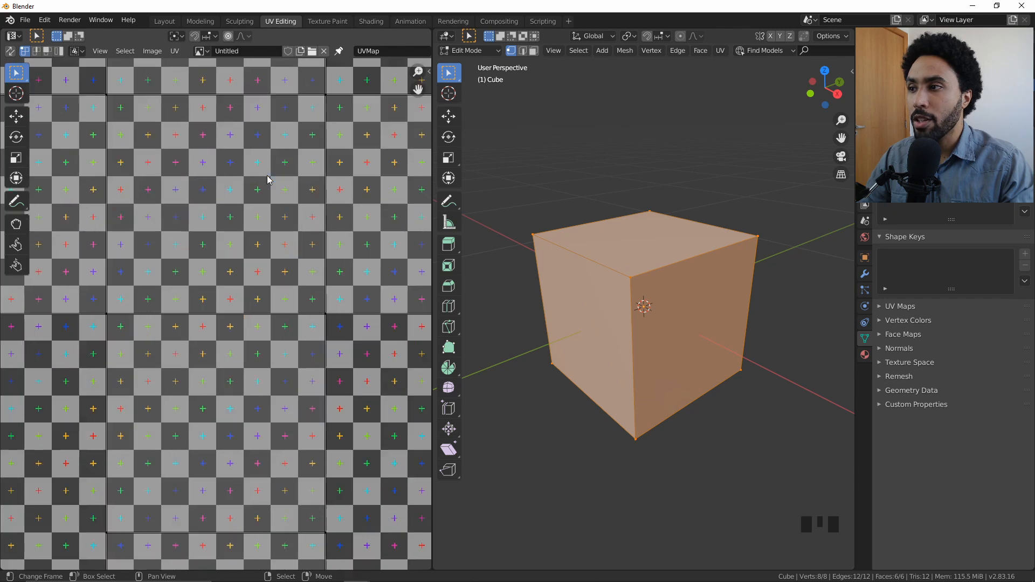
pyautogui.scroll(-5, 267, 176)
pyautogui.press('a')
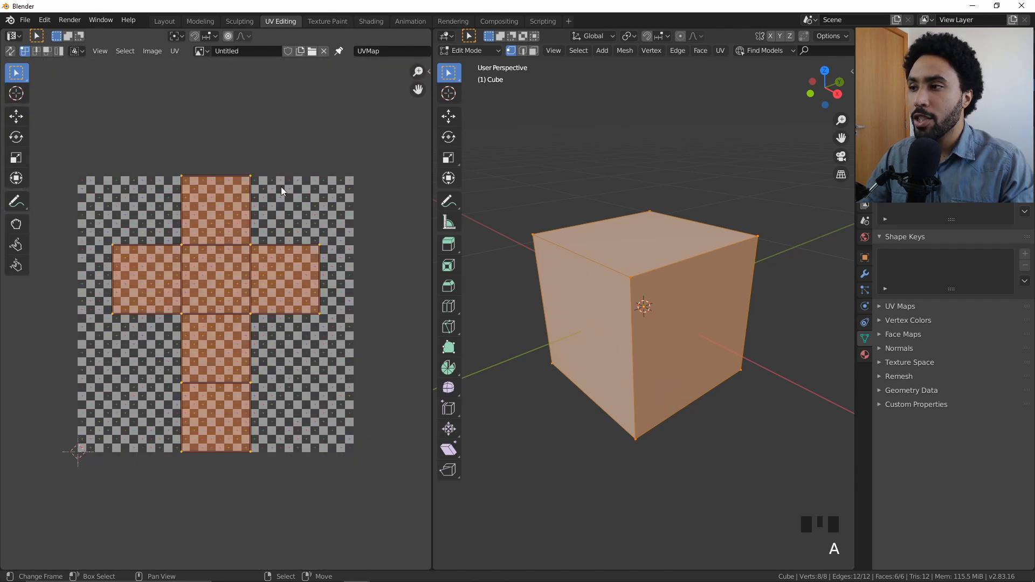
pyautogui.scroll(1, 190, 266)
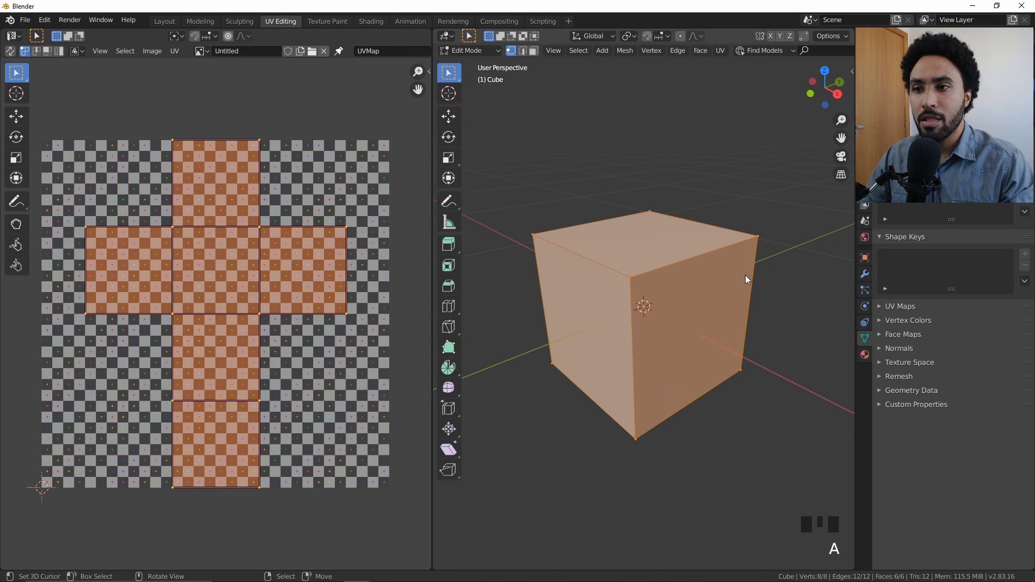
# Step: Rename the cube's material to Base
pyautogui.click(864, 355)
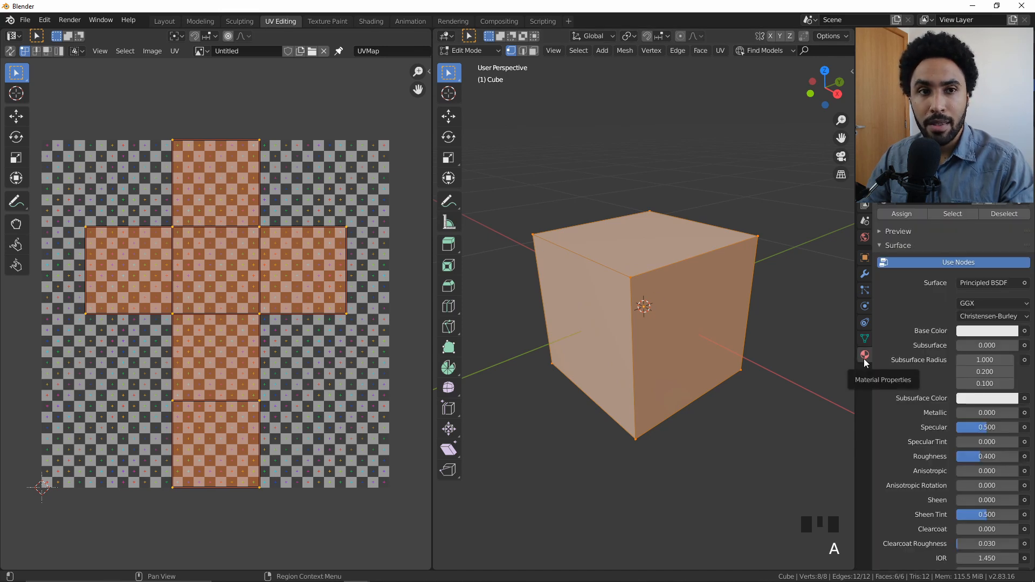
pyautogui.click(929, 161)
pyautogui.moveTo(917, 123); pyautogui.dragTo(916, 201)
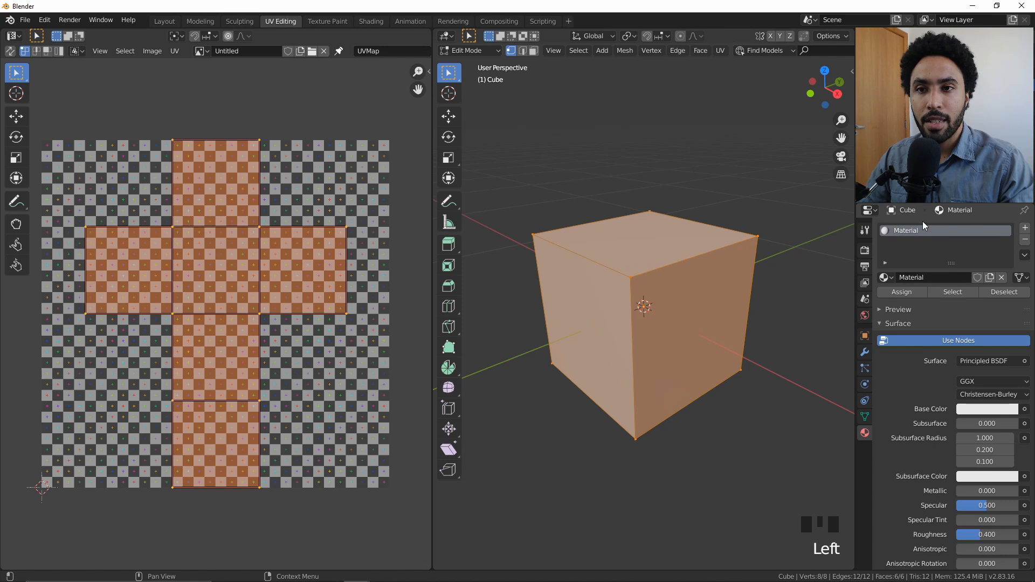
pyautogui.doubleClick(930, 277)
pyautogui.write('Base')
pyautogui.press('Return')
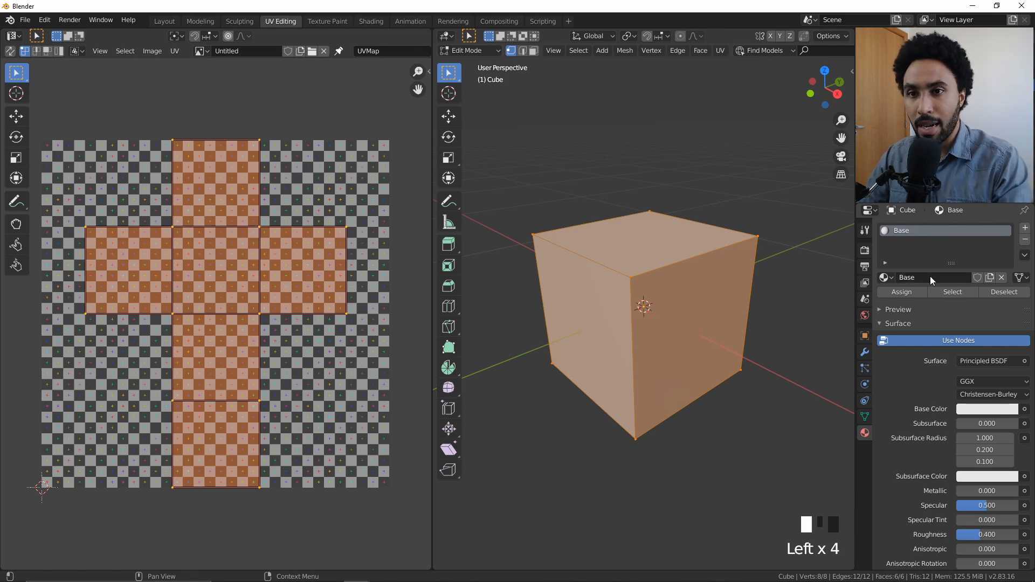
# Step: Feed the Base material's Base Color with an Image Texture that uses the Untitled image
pyautogui.scroll(-2, 965, 369)
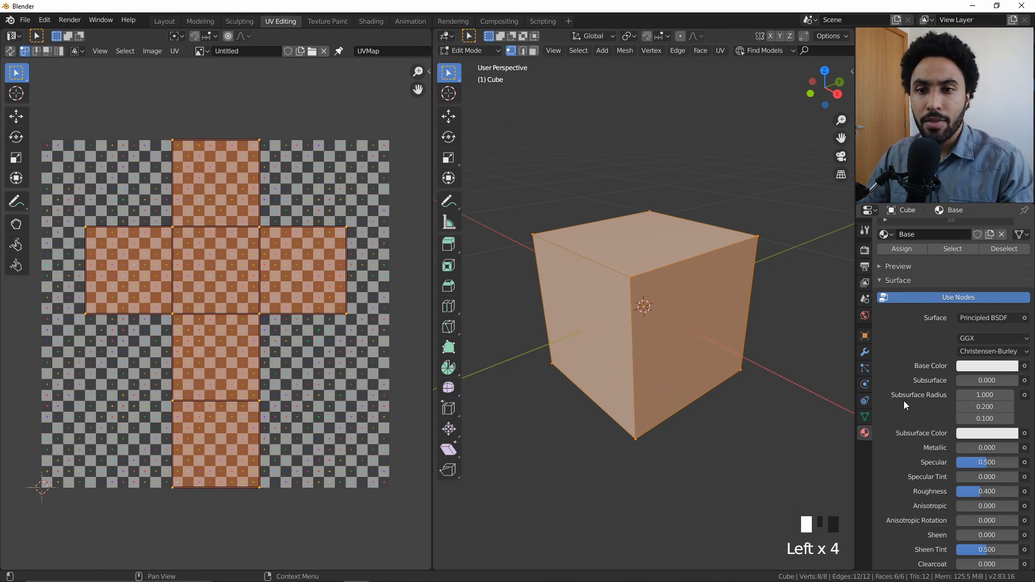
pyautogui.click(1024, 367)
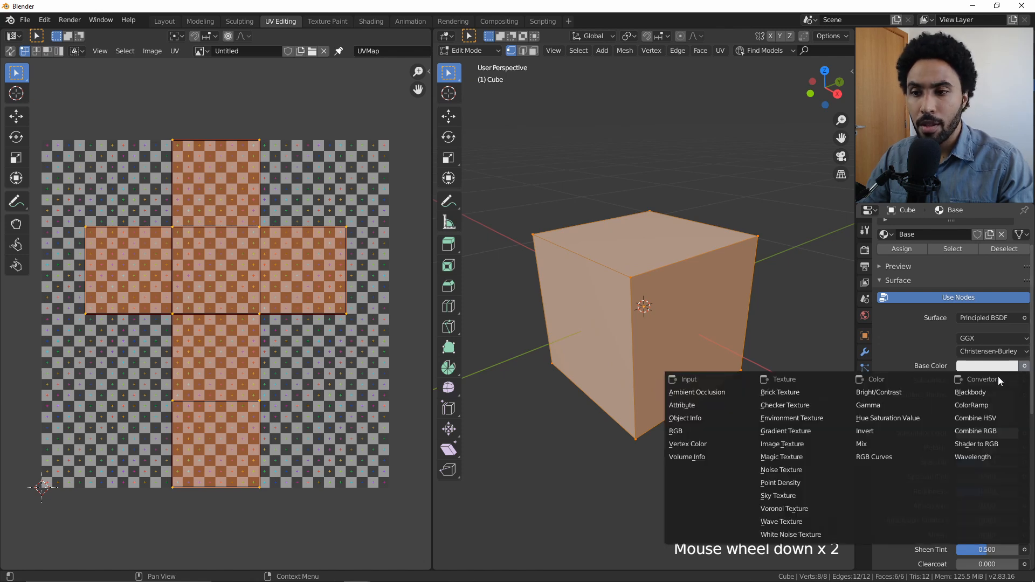
pyautogui.click(786, 444)
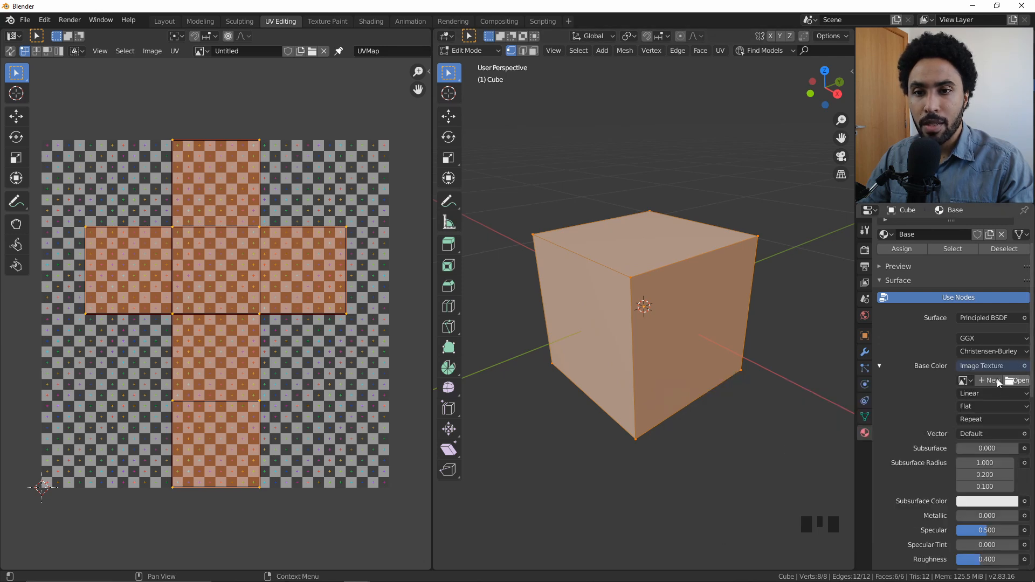
pyautogui.click(964, 381)
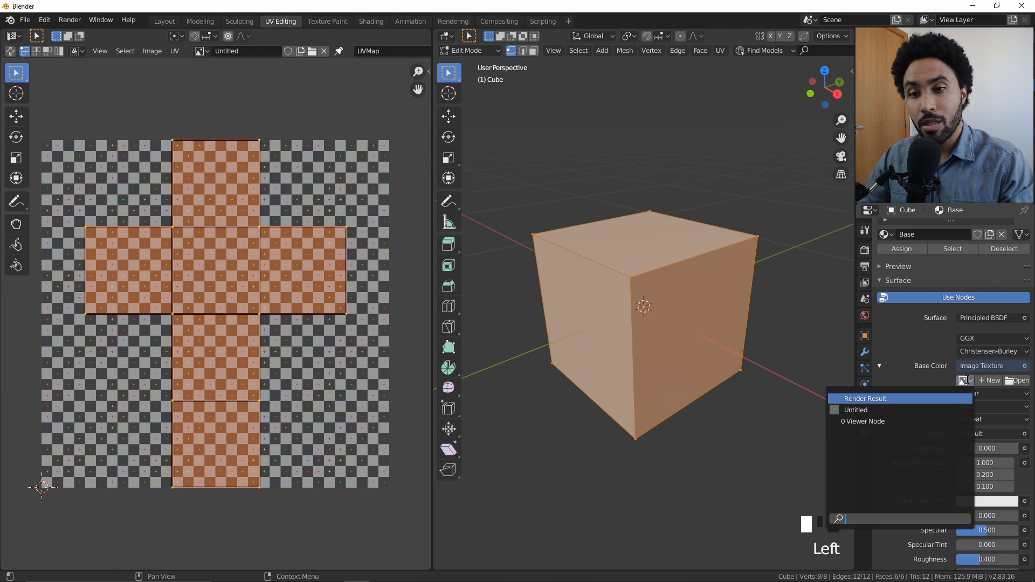
pyautogui.click(871, 410)
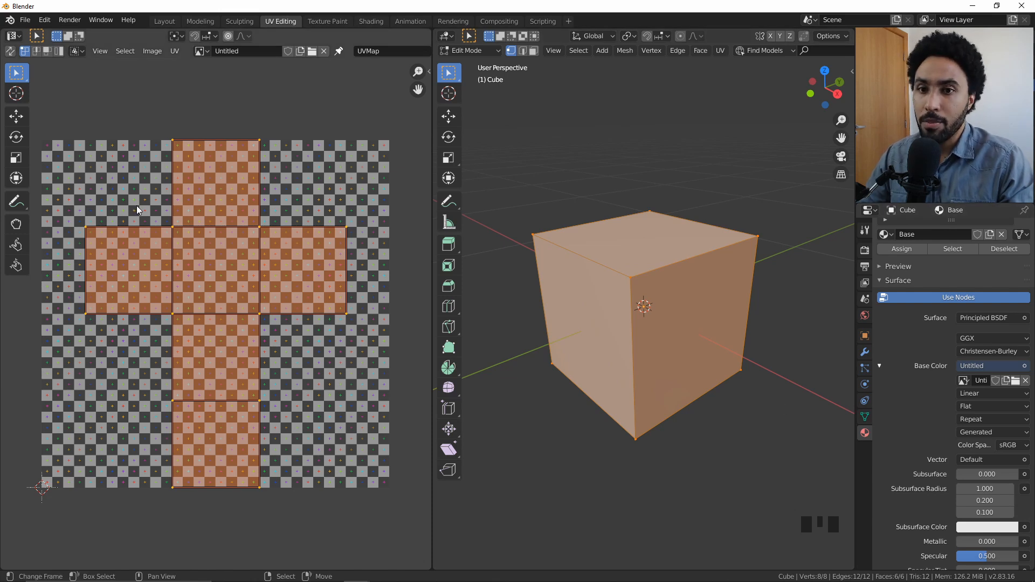
# Step: Rename the grid image to "uv grid"
pyautogui.click(227, 52)
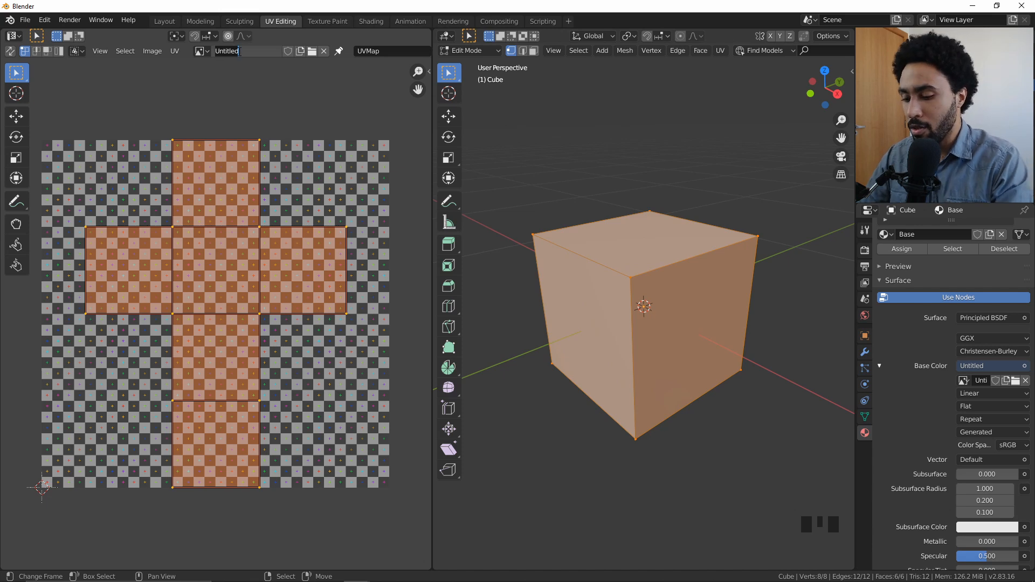
pyautogui.write('uv grid')
pyautogui.press('Return')
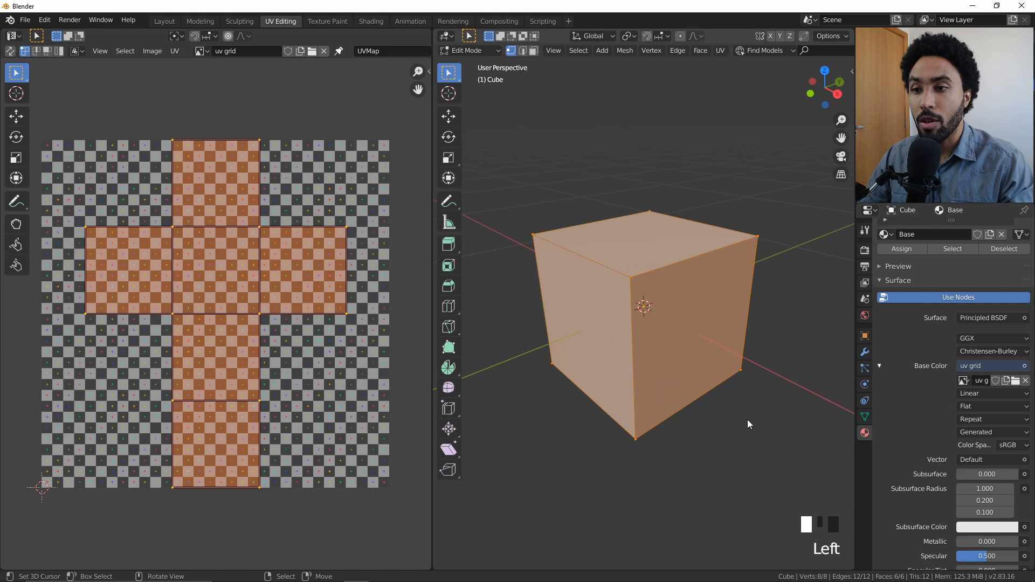
# Step: Display the 3D view in Material Preview shading and inspect the grid texture on the cube in Object Mode and Edit Mode
pyautogui.scroll(-10, 785, 50)
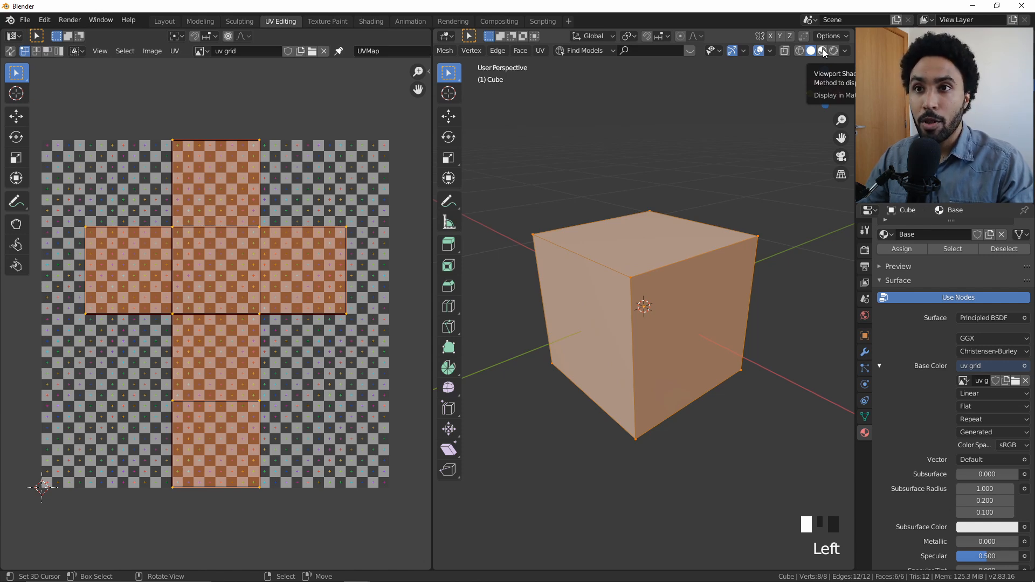
pyautogui.click(823, 51)
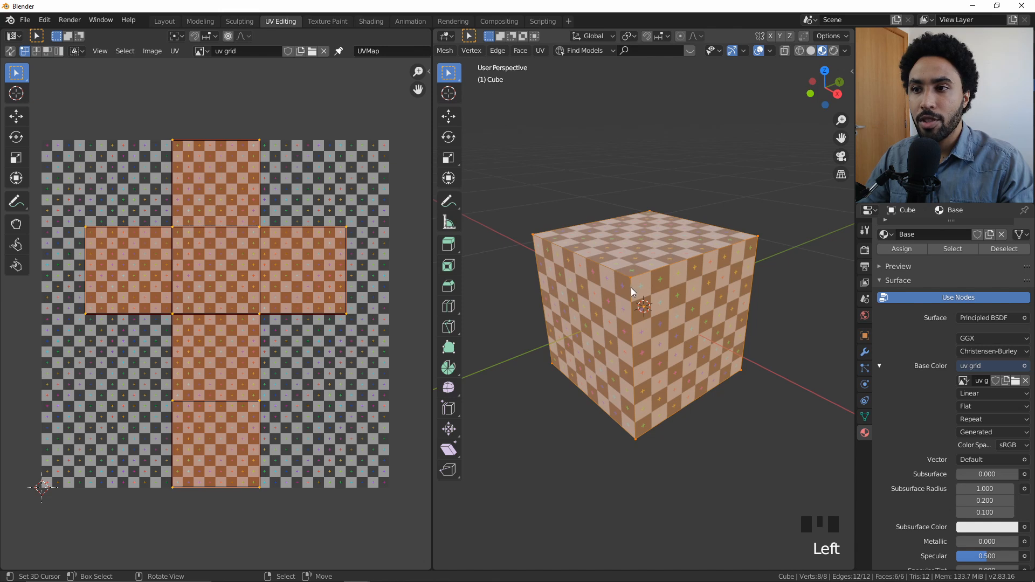
pyautogui.press('Tab')
pyautogui.moveTo(685, 294); pyautogui.dragTo(660, 291, button='middle')
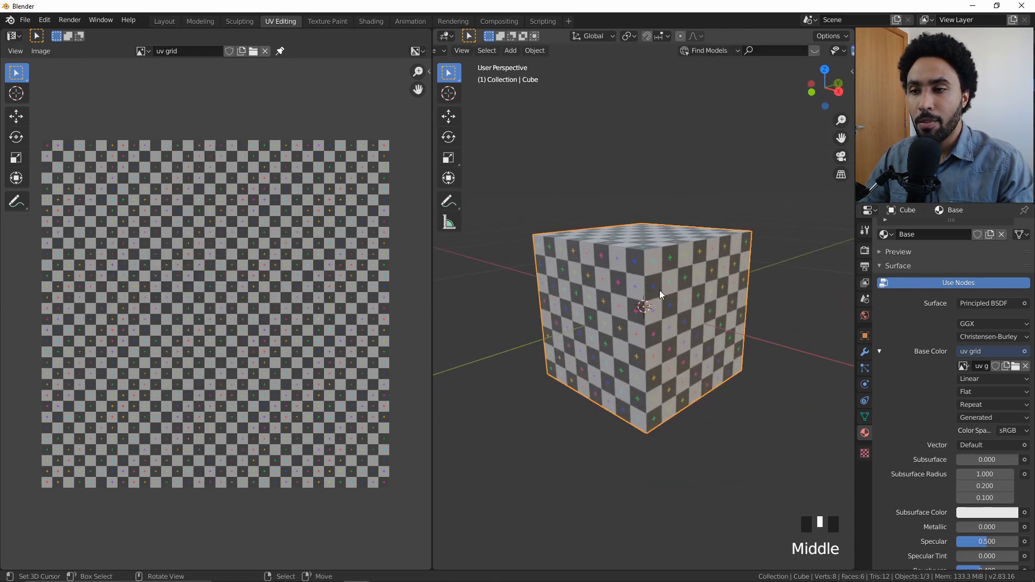
pyautogui.press('Tab')
pyautogui.moveTo(715, 309); pyautogui.dragTo(756, 346, button='middle')
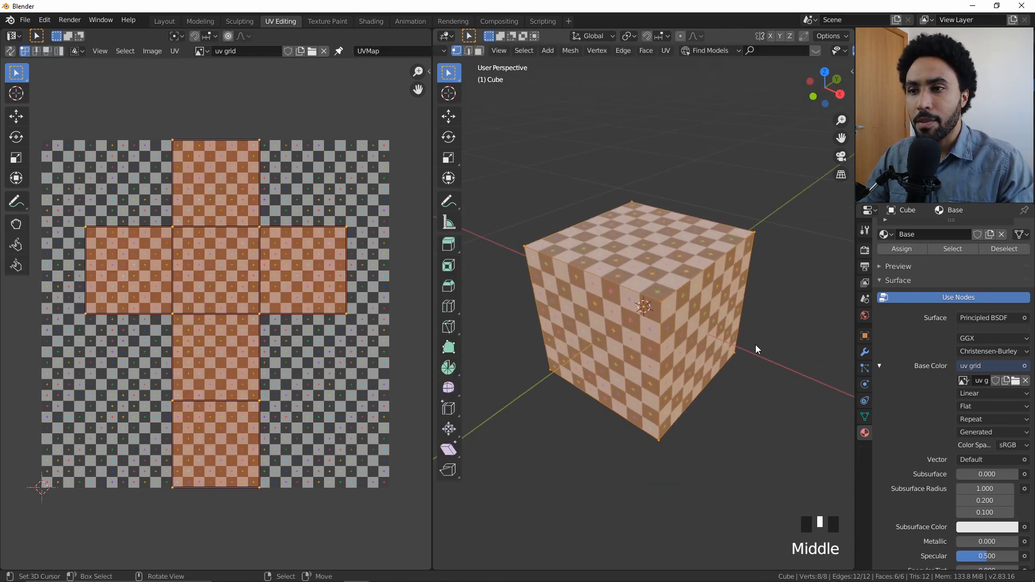
# Step: Scale the whole cube mesh down along the global X axis into a thin upright slab
pyautogui.press('s')
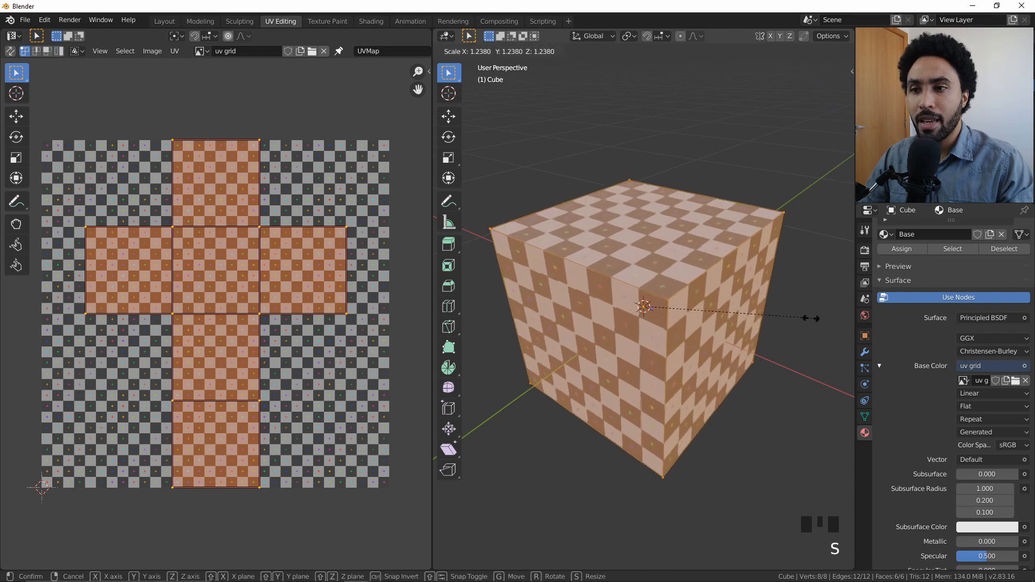
pyautogui.press('x')
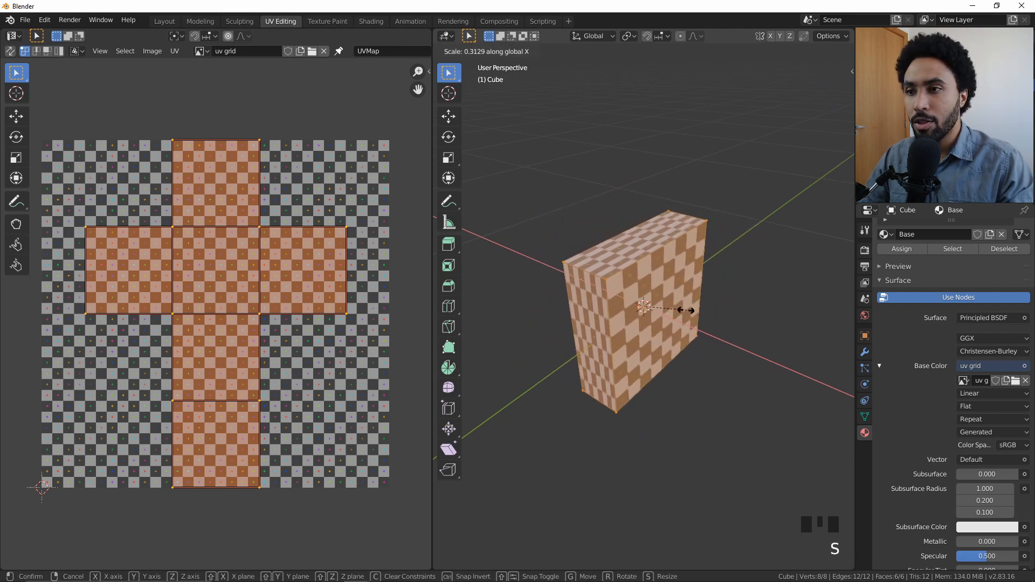
pyautogui.click(648, 305)
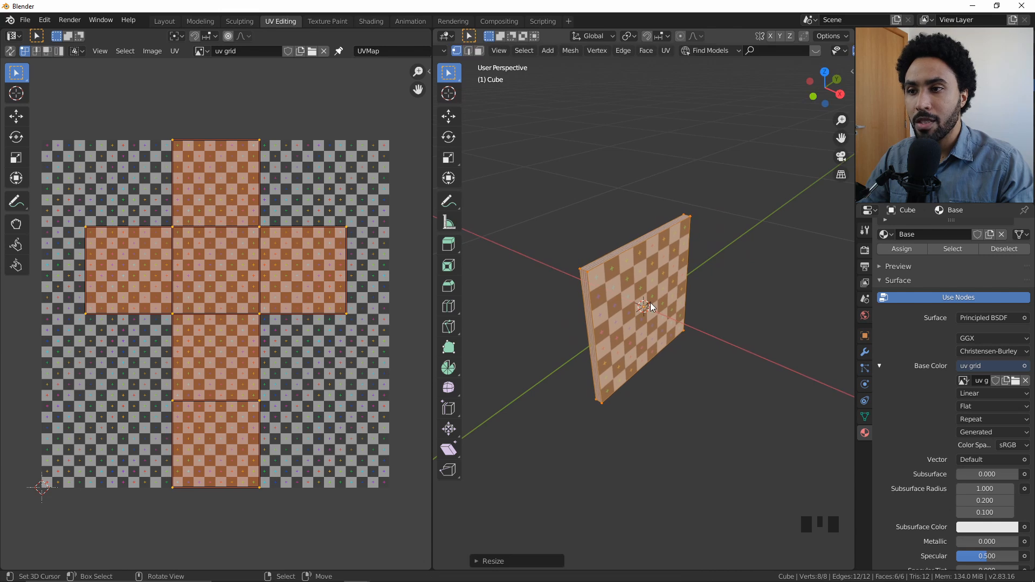
# Step: Add one loop cut around the slab's narrow sides, dividing its thickness in two
pyautogui.scroll(2, 649, 307)
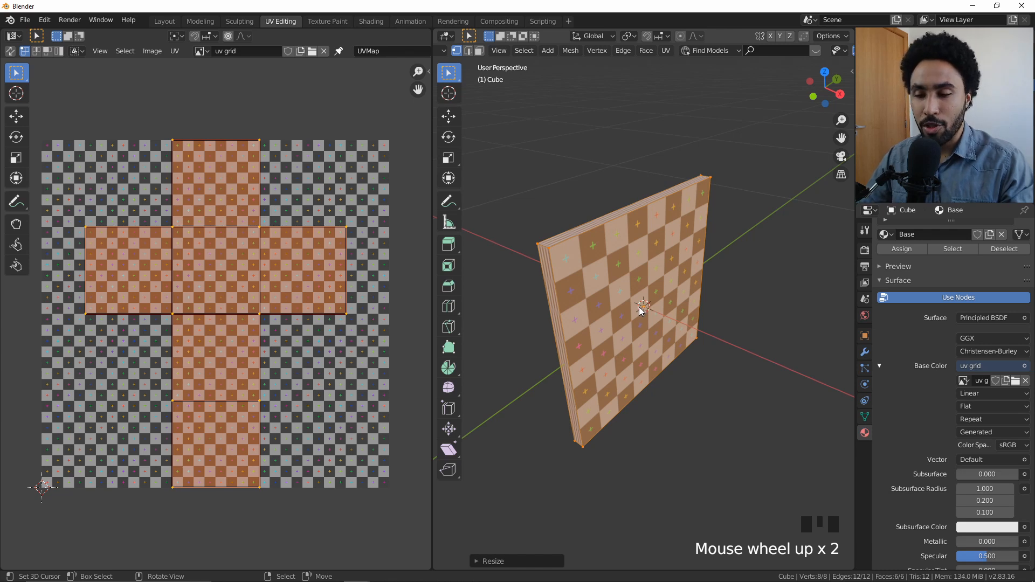
pyautogui.press('KP_Decimal')
pyautogui.moveTo(640, 309); pyautogui.dragTo(708, 309, button='middle')
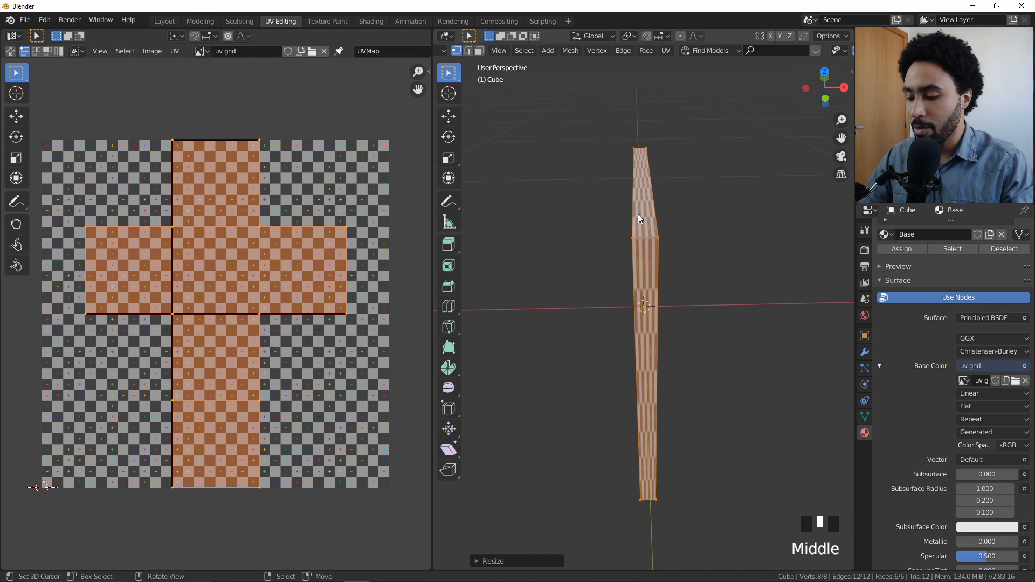
pyautogui.hotkey('ctrl', 'r')
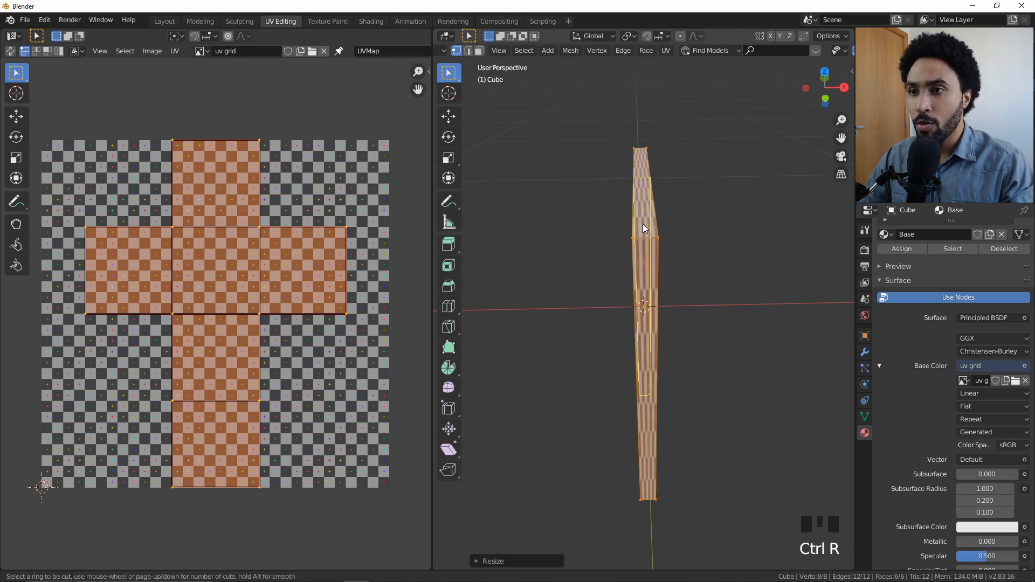
pyautogui.click(646, 240)
pyautogui.moveTo(646, 240); pyautogui.dragTo(604, 234, button='middle')
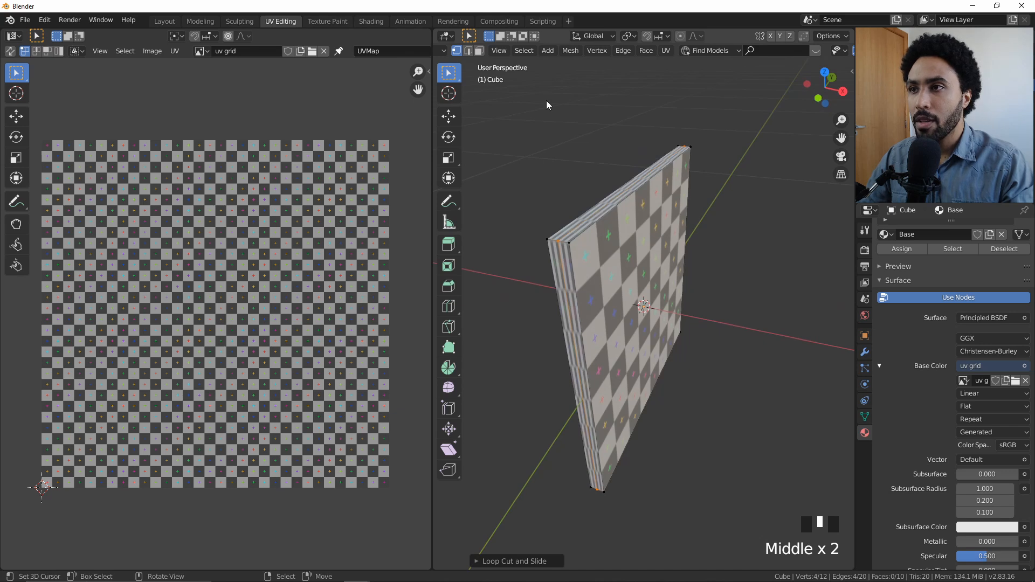
pyautogui.doubleClick(547, 237)
pyautogui.click(728, 310)
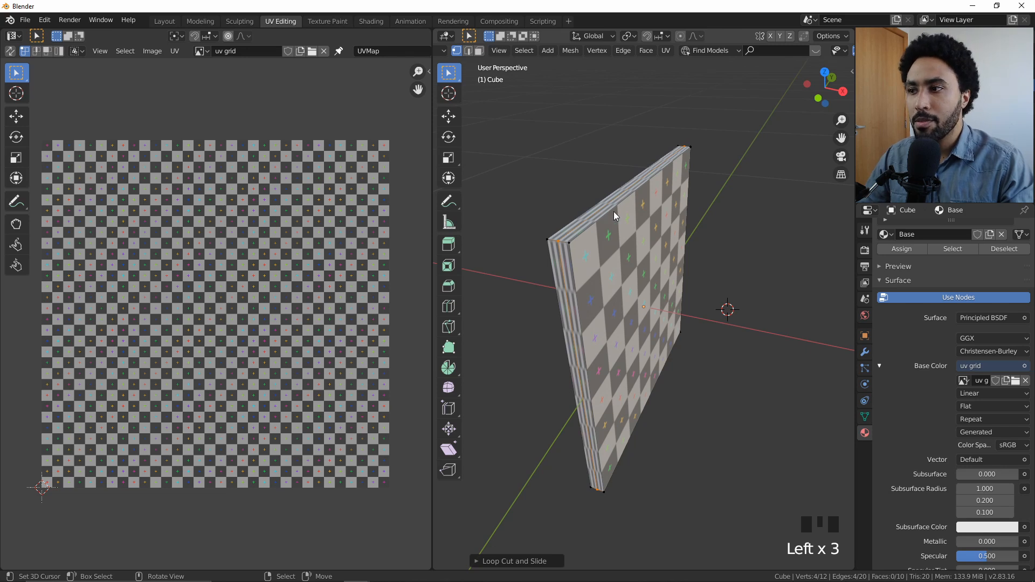
# Step: Map the UVs of the whole slab with Cube Projection
pyautogui.press('a')
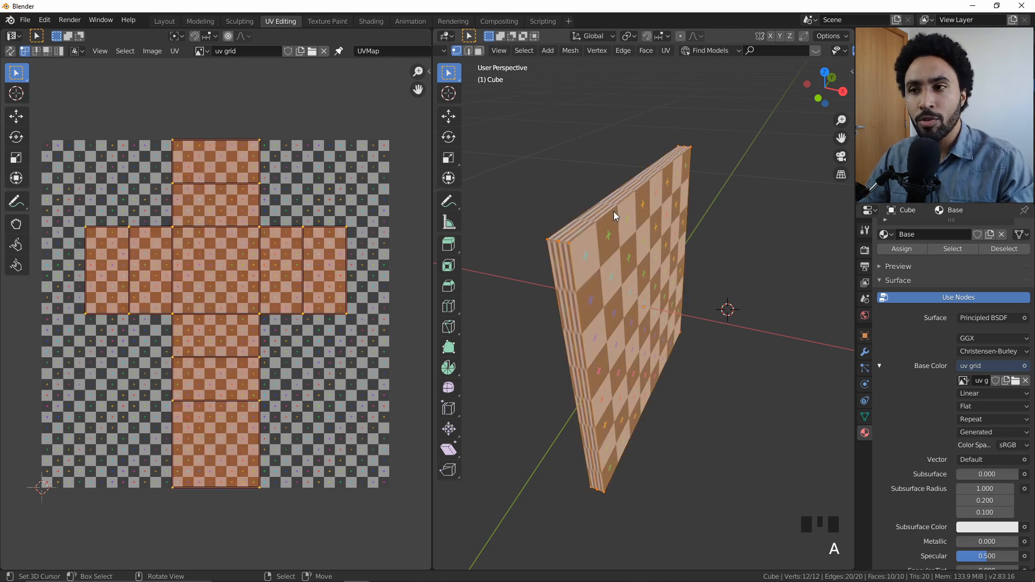
pyautogui.press('u')
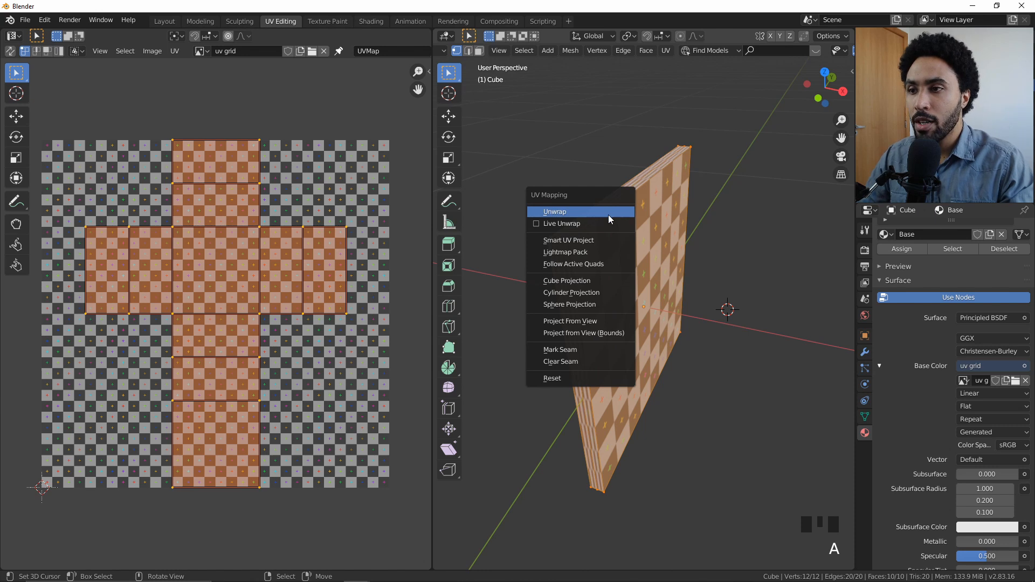
pyautogui.click(571, 279)
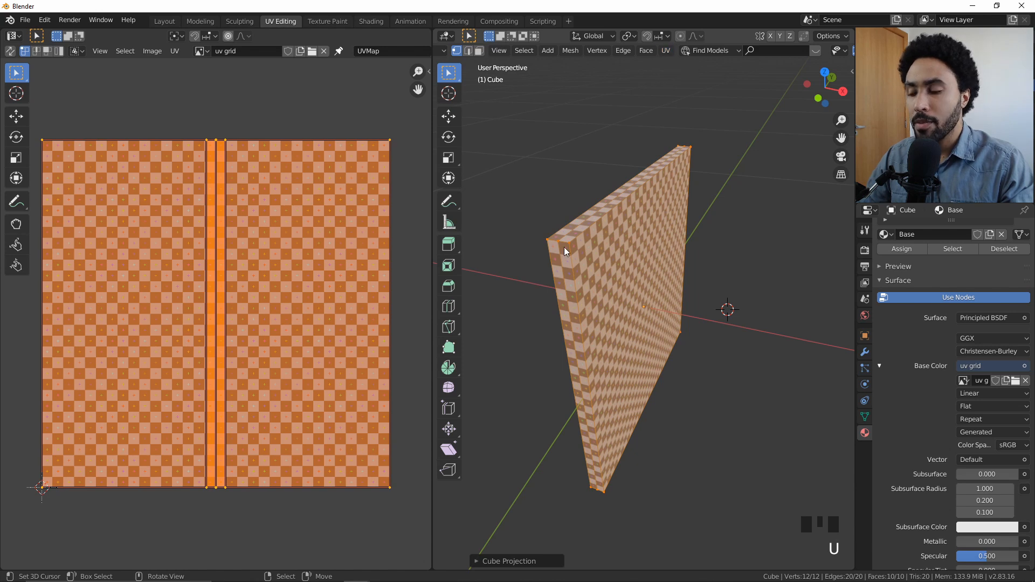
# Step: Switch the mesh selection mode to edges
pyautogui.click(472, 51)
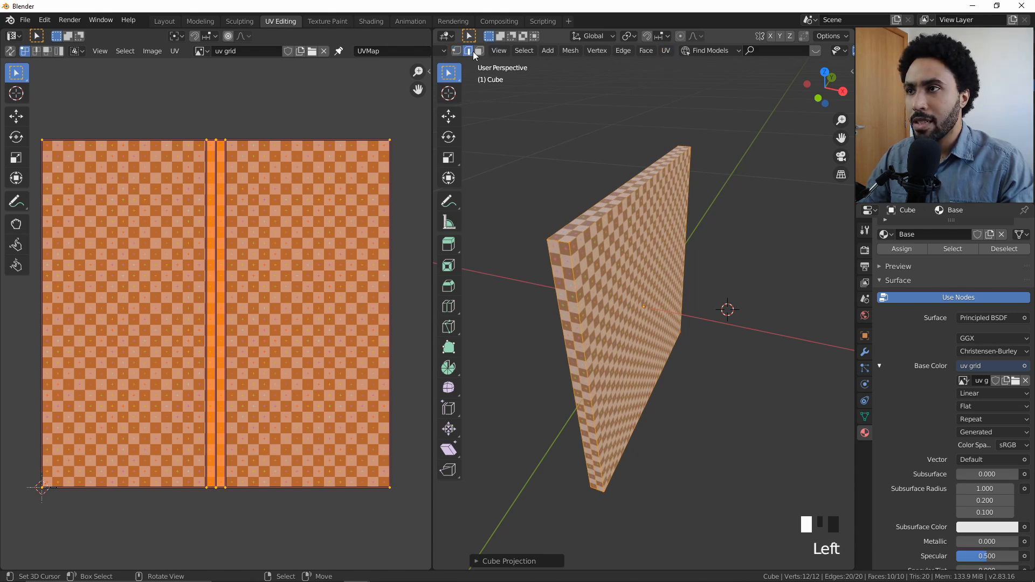
pyautogui.press('2')
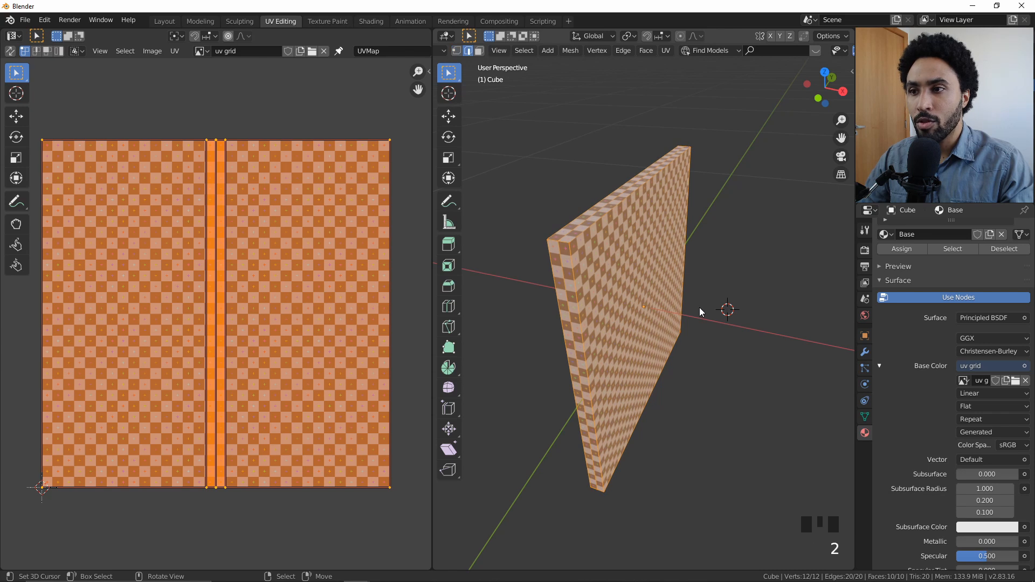
pyautogui.press('1')
pyautogui.press('2')
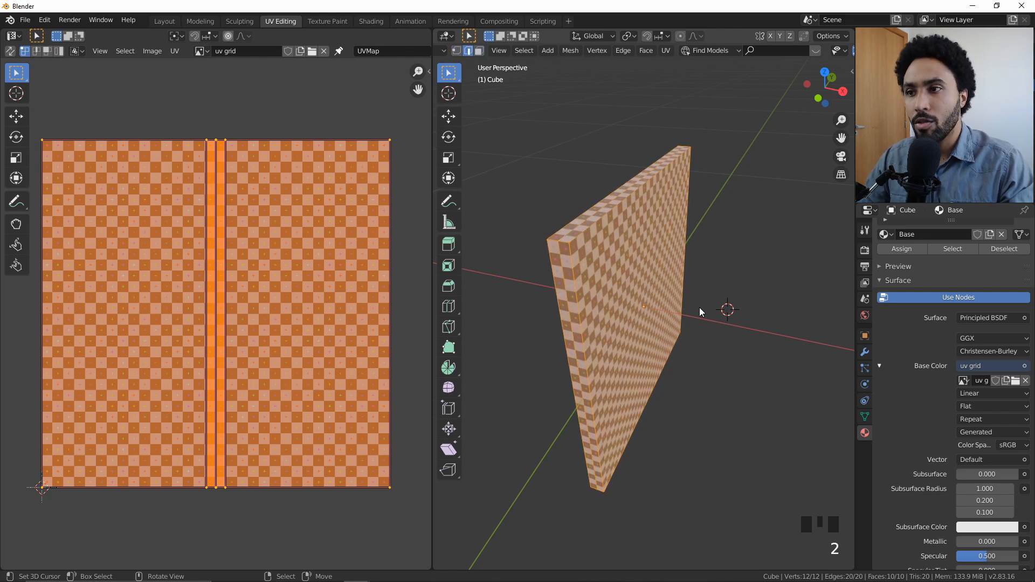
pyautogui.press('3')
pyautogui.press('2')
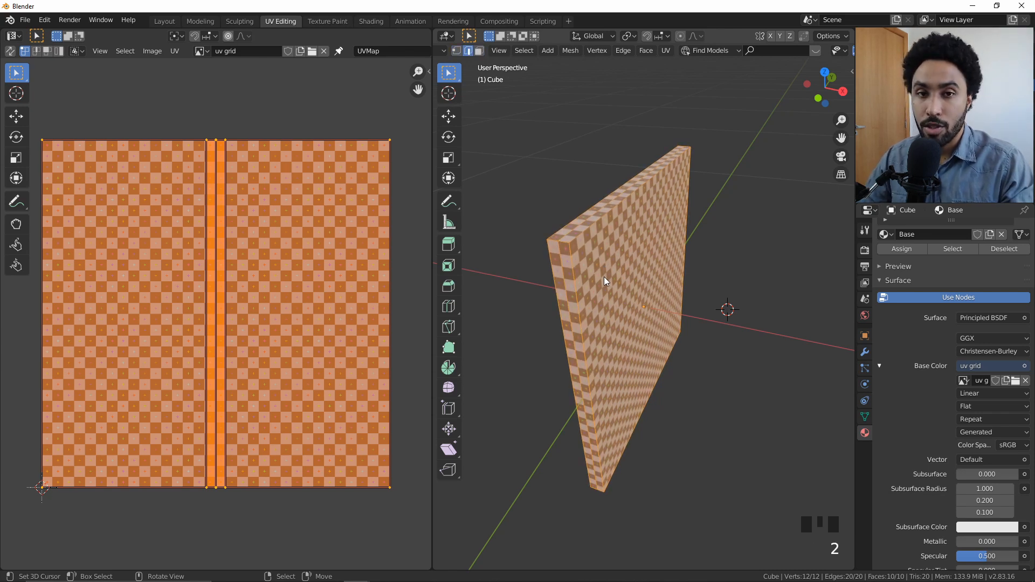
# Step: Mark the edge loop running along the middle of the slab's narrow sides as a seam
pyautogui.rightClick(550, 245)
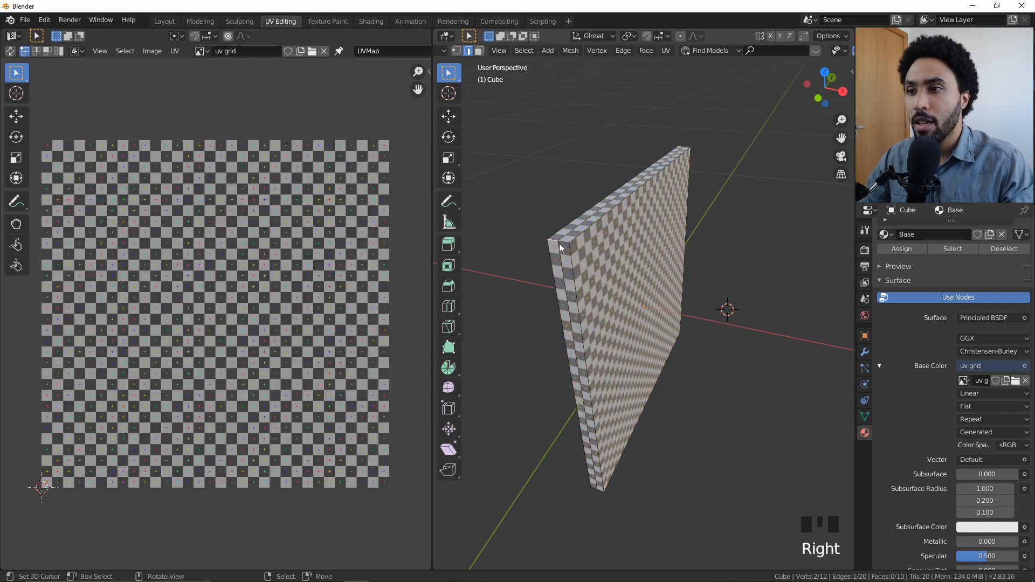
pyautogui.rightClick(558, 252)
pyautogui.keyDown('alt'); pyautogui.keyDown('shift'); pyautogui.rightClick(569, 279); pyautogui.keyUp('shift'); pyautogui.keyUp('alt')
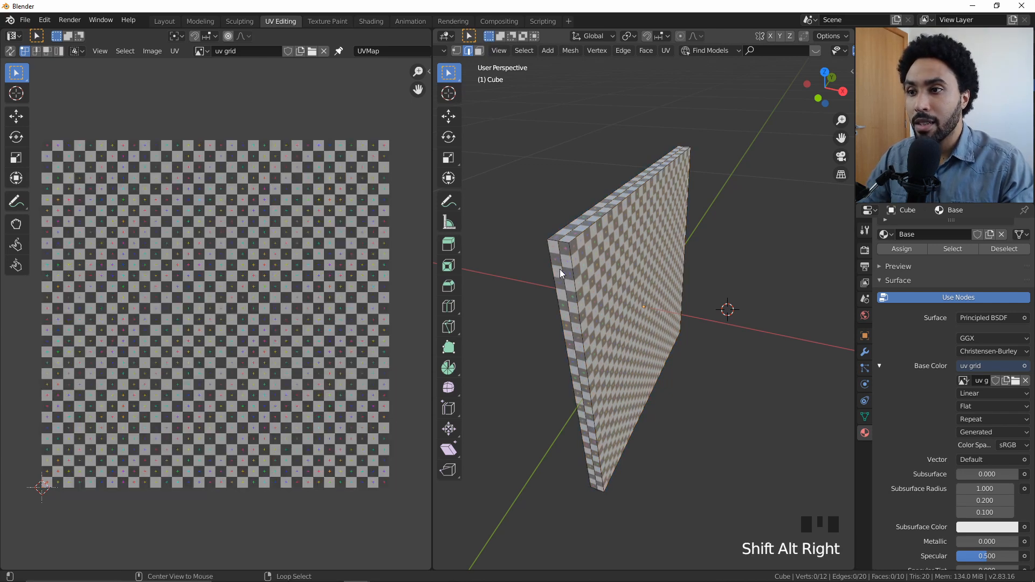
pyautogui.keyDown('alt'); pyautogui.rightClick(560, 270); pyautogui.keyUp('alt')
pyautogui.moveTo(565, 271); pyautogui.dragTo(668, 160, button='middle')
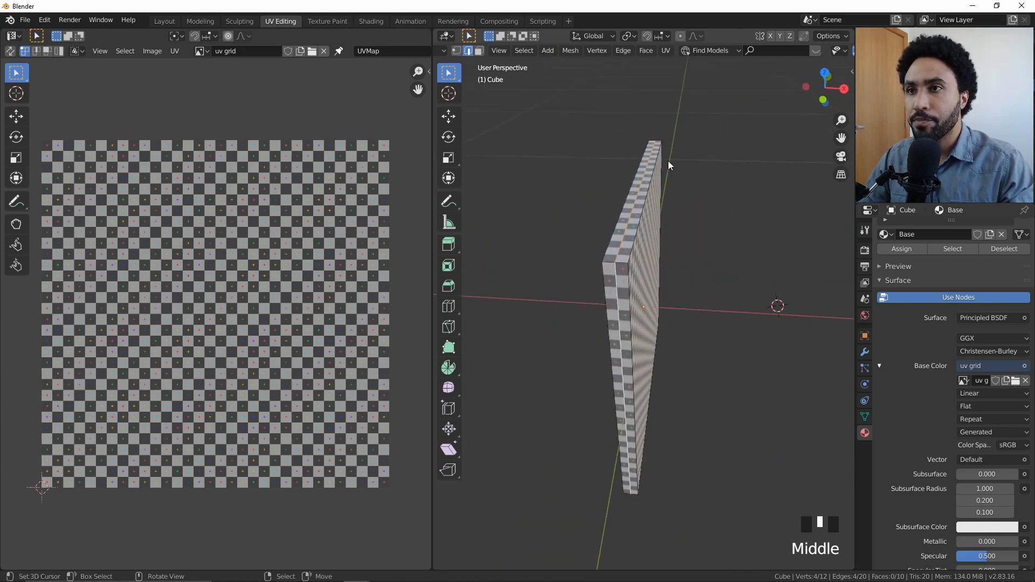
pyautogui.click(666, 51)
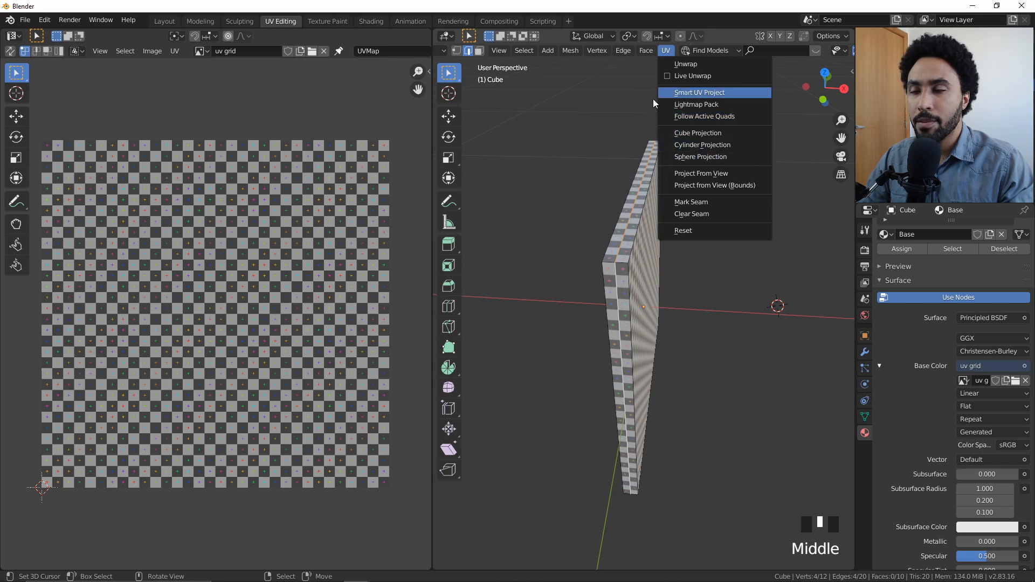
pyautogui.click(623, 50)
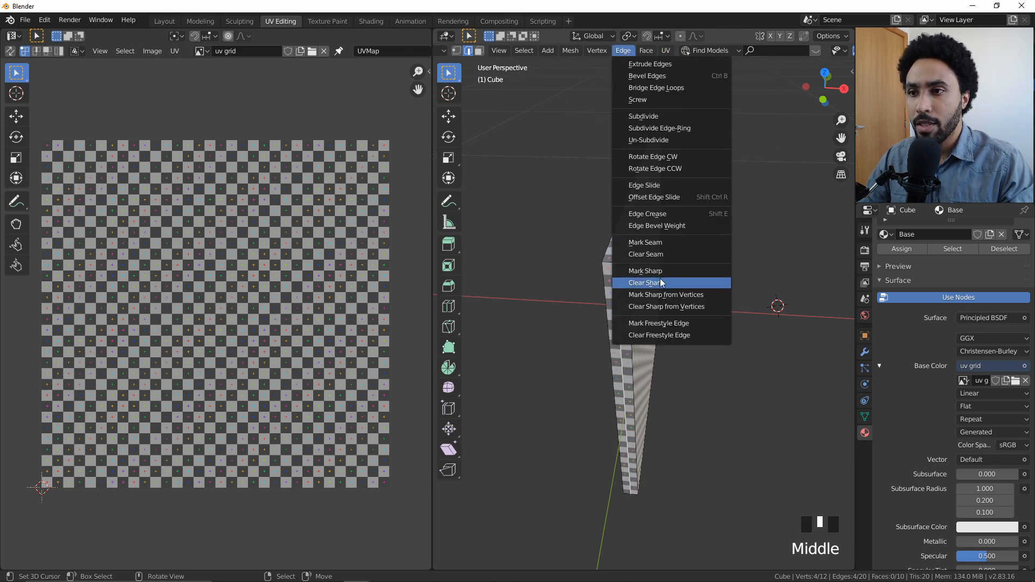
pyautogui.click(662, 243)
pyautogui.moveTo(662, 242); pyautogui.dragTo(623, 296, button='middle')
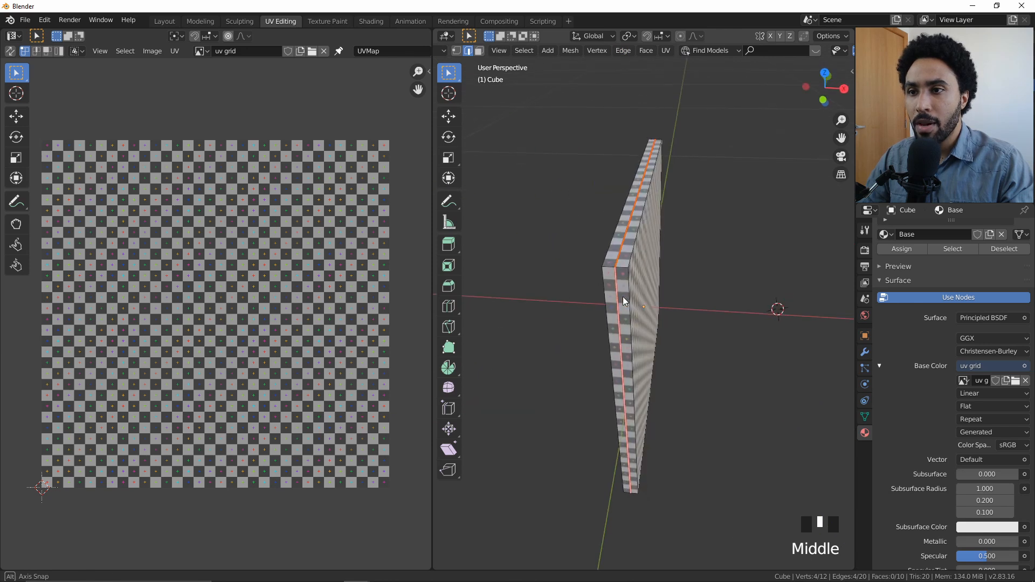
# Step: Unwrap the whole slab using the middle-loop seam
pyautogui.press('a')
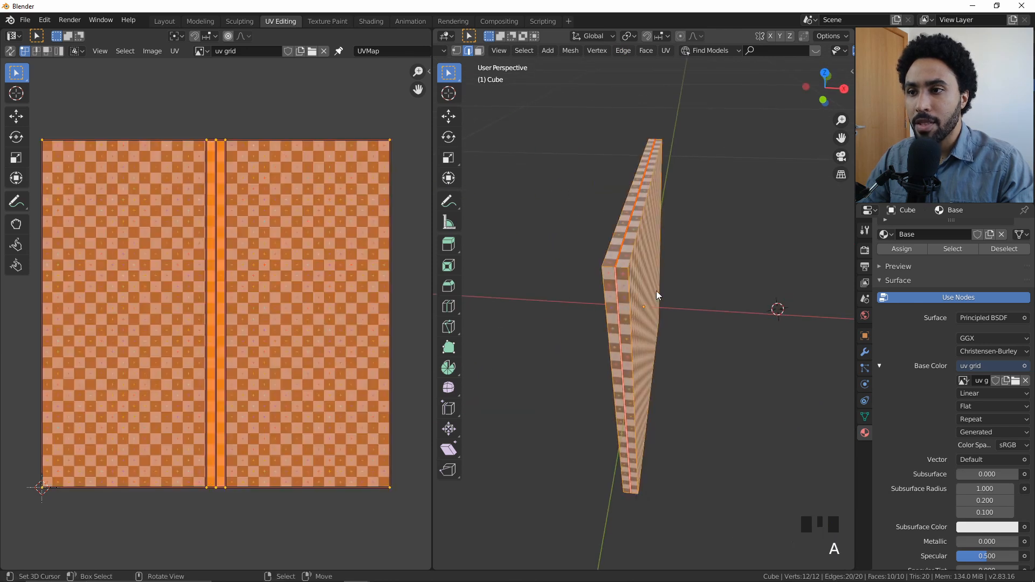
pyautogui.click(666, 50)
pyautogui.click(683, 65)
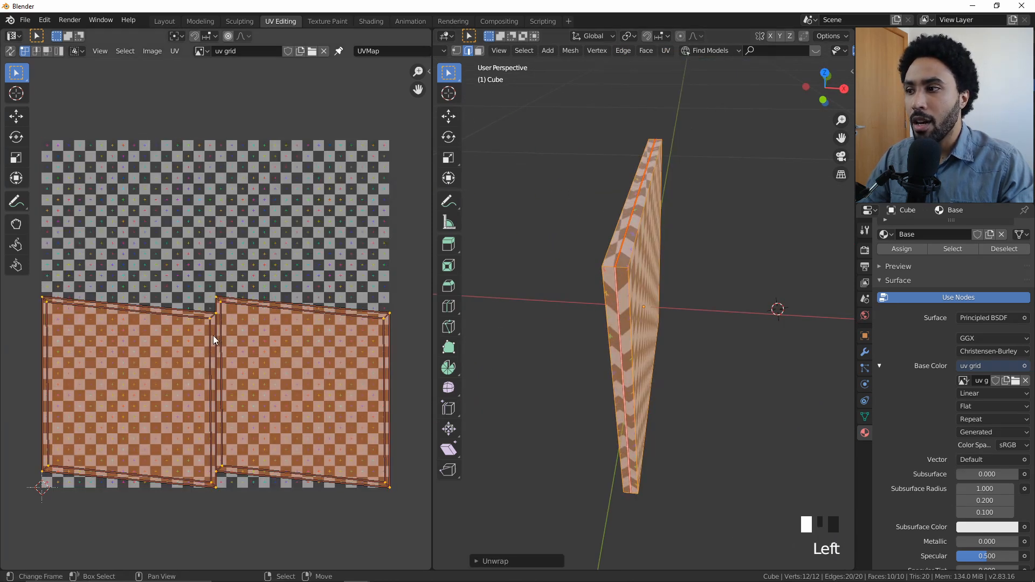
# Step: Examine the unwrapped islands in the maximized UV editor and the resulting texture on the slab's narrow sides
pyautogui.hotkey('ctrl', 'space')
pyautogui.scroll(3, 545, 413)
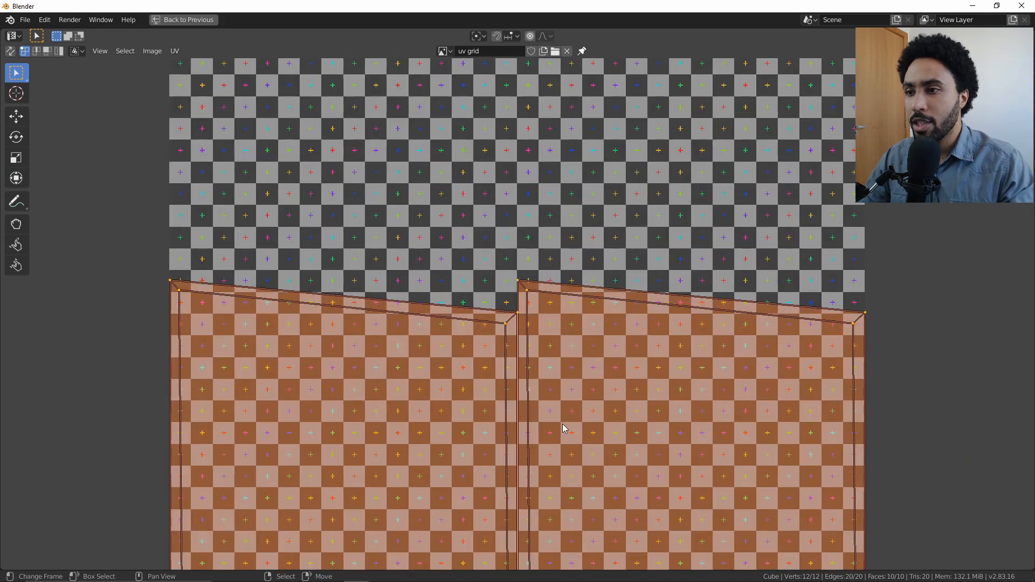
pyautogui.moveTo(559, 422); pyautogui.dragTo(555, 255, button='middle')
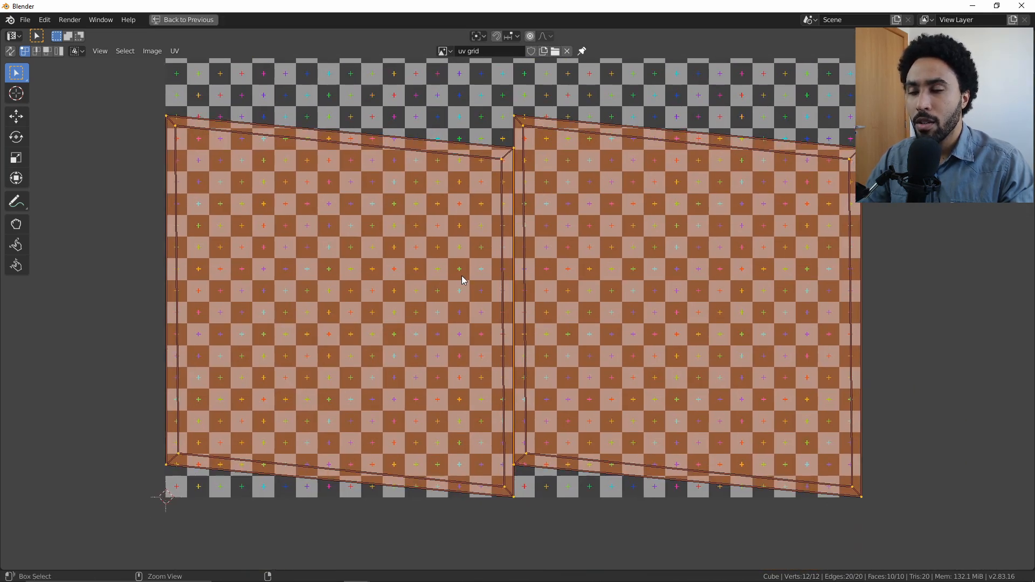
pyautogui.hotkey('ctrl', 'space')
pyautogui.scroll(2, 624, 271)
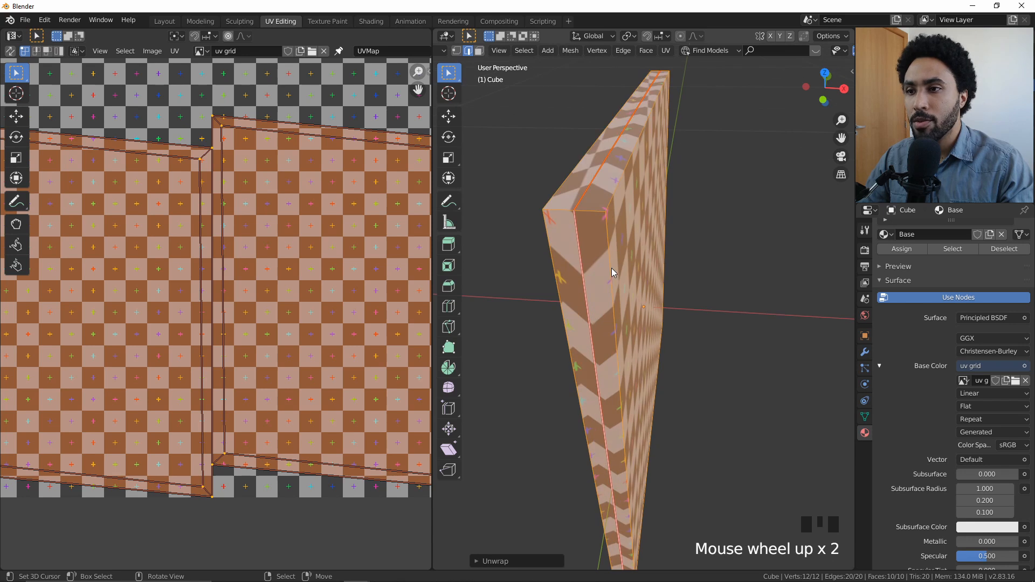
pyautogui.press('Tab')
pyautogui.moveTo(612, 270); pyautogui.dragTo(619, 215, button='middle')
pyautogui.scroll(-2, 670, 236)
pyautogui.press('Tab')
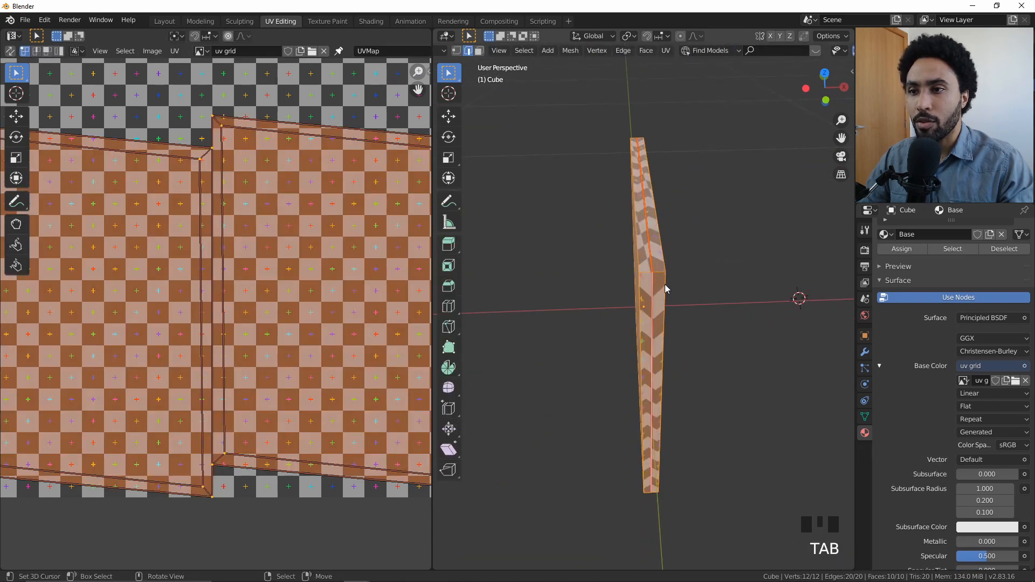
# Step: Examine the short edges at one upper corner of the slab and the narrow faces that meet there
pyautogui.scroll(2, 665, 284)
pyautogui.rightClick(663, 225)
pyautogui.keyDown('shift'); pyautogui.rightClick(661, 231); pyautogui.keyUp('shift')
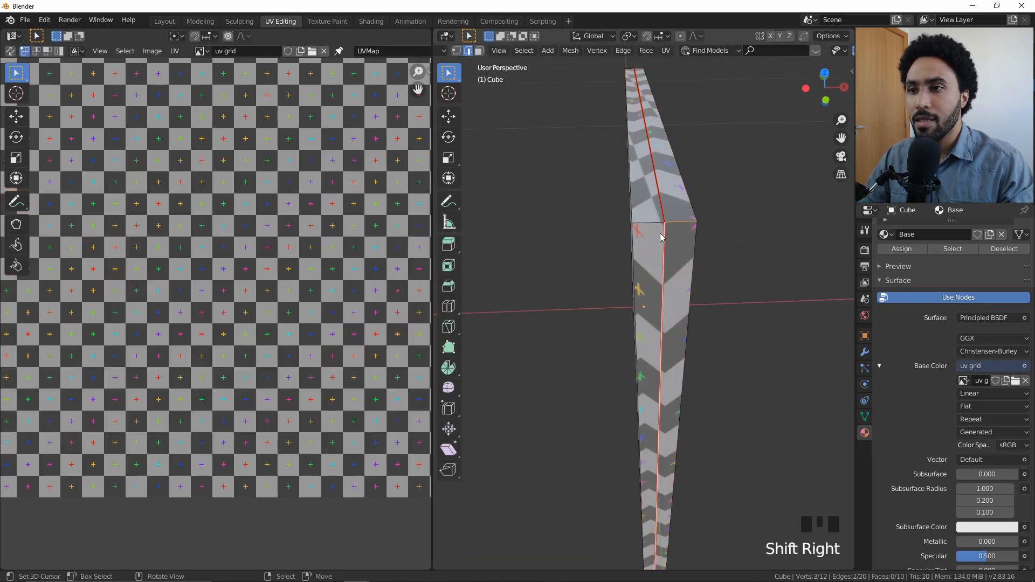
pyautogui.rightClick(669, 223)
pyautogui.keyDown('shift'); pyautogui.rightClick(656, 222); pyautogui.keyUp('shift')
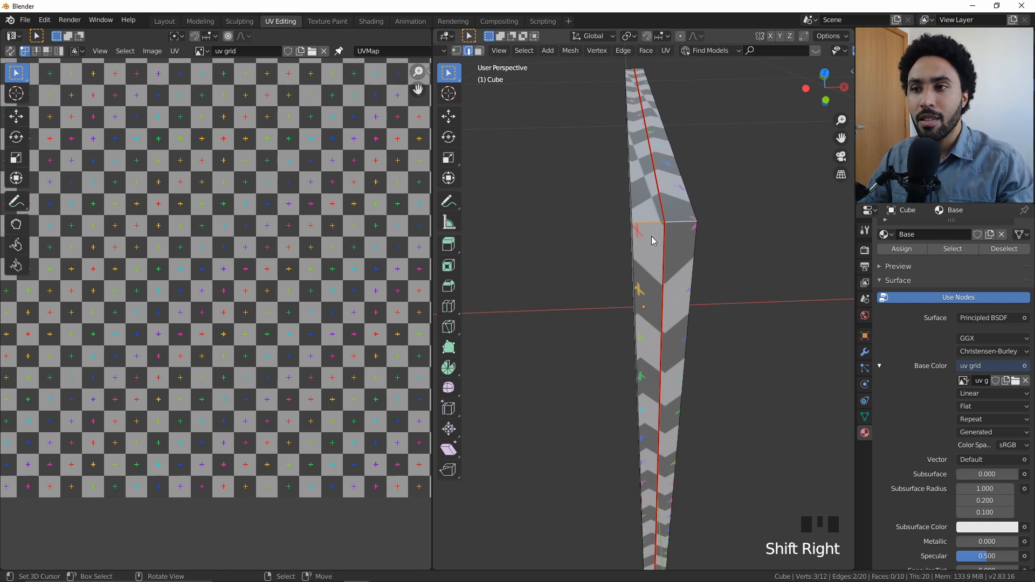
pyautogui.rightClick(651, 254)
pyautogui.rightClick(643, 184)
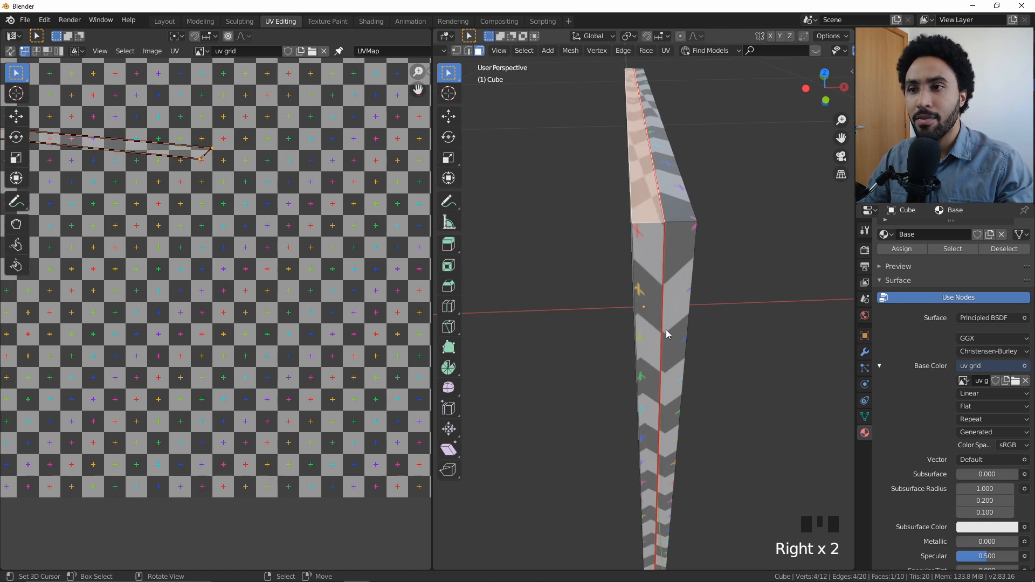
# Step: Mark the short edges across the thickness at all four corners of the slab as seams
pyautogui.press('2')
pyautogui.rightClick(673, 222)
pyautogui.keyDown('shift'); pyautogui.rightClick(651, 225); pyautogui.keyUp('shift')
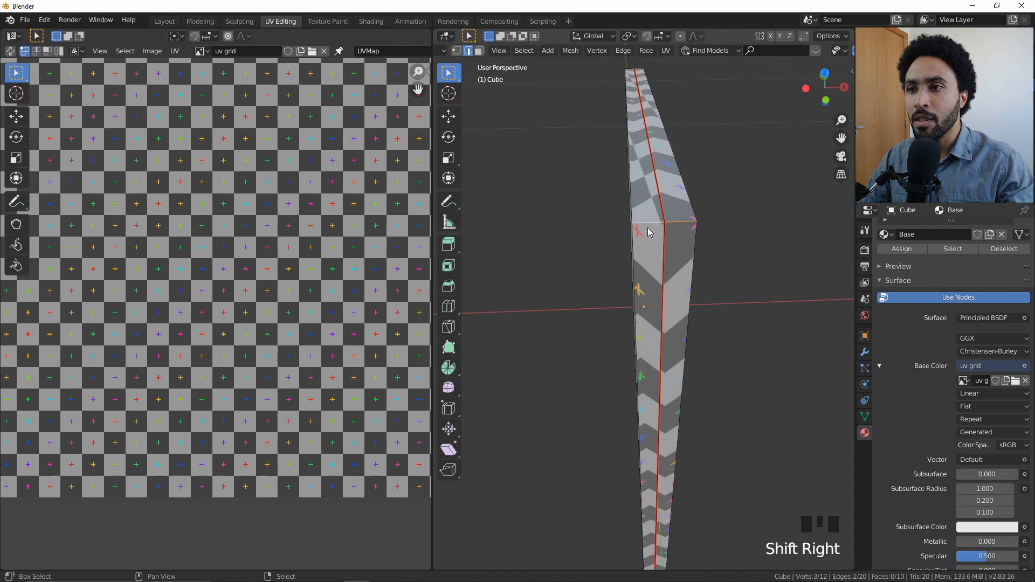
pyautogui.moveTo(595, 241); pyautogui.dragTo(721, 283, button='middle')
pyautogui.scroll(-2, 720, 282)
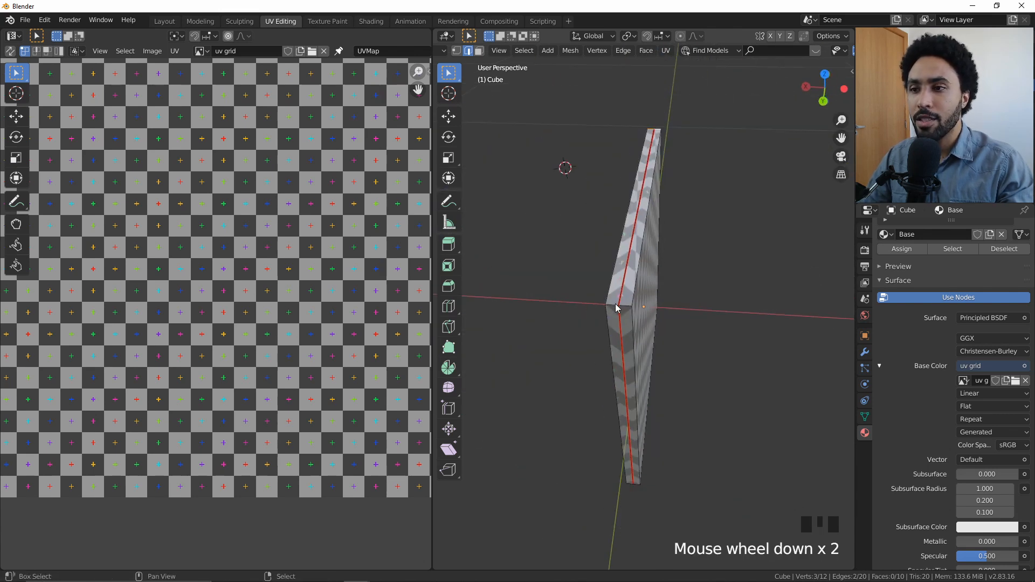
pyautogui.keyDown('shift'); pyautogui.rightClick(618, 306); pyautogui.keyUp('shift')
pyautogui.keyDown('shift'); pyautogui.rightClick(629, 314); pyautogui.keyUp('shift')
pyautogui.moveTo(629, 314); pyautogui.dragTo(674, 322, button='middle')
pyautogui.keyDown('shift'); pyautogui.rightClick(659, 294); pyautogui.keyUp('shift')
pyautogui.scroll(3, 674, 322)
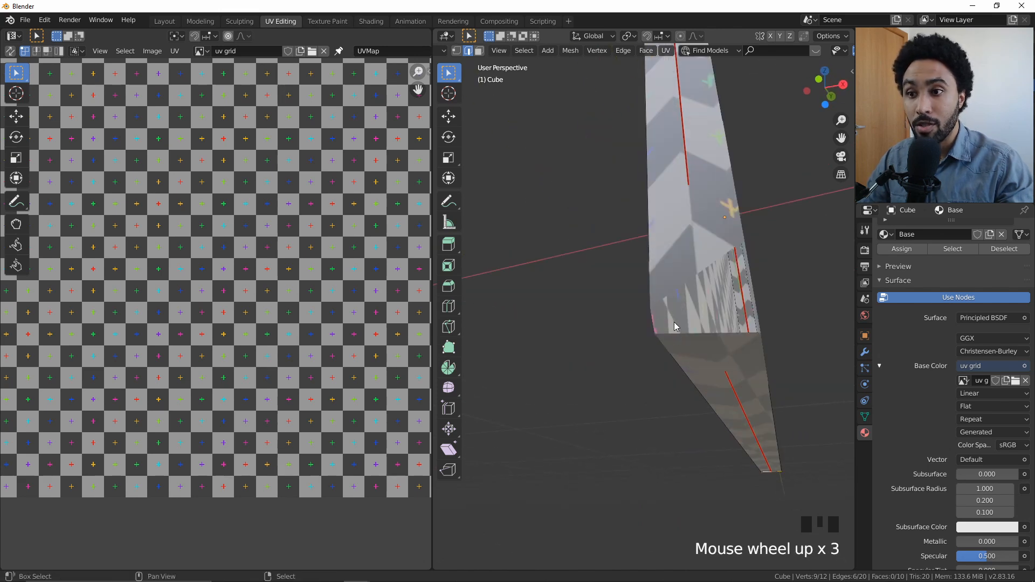
pyautogui.scroll(-1, 668, 314)
pyautogui.keyDown('shift'); pyautogui.rightClick(683, 308); pyautogui.keyUp('shift')
pyautogui.keyDown('shift'); pyautogui.rightClick(682, 308); pyautogui.keyUp('shift')
pyautogui.keyDown('shift'); pyautogui.moveTo(682, 308); pyautogui.dragTo(667, 88, button='middle'); pyautogui.keyUp('shift')
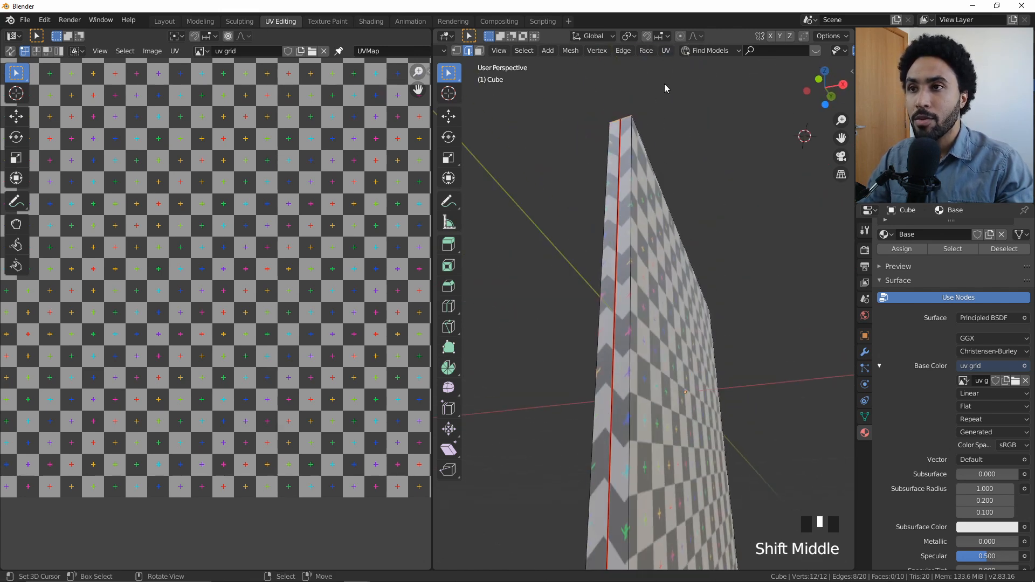
pyautogui.click(646, 50)
pyautogui.moveTo(625, 50)
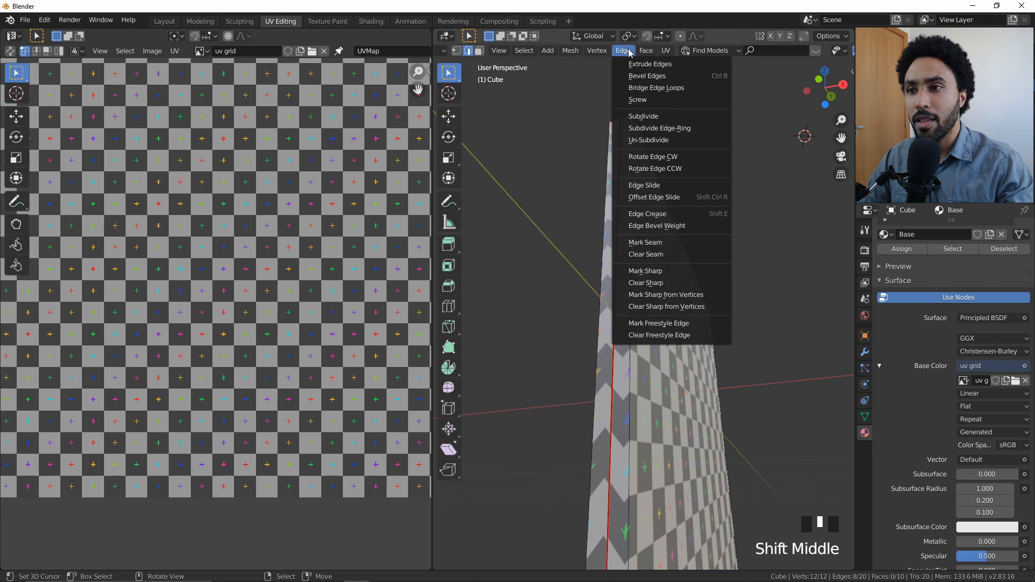
pyautogui.click(667, 243)
# Step: Unwrap the whole slab again using the middle-loop and corner seams
pyautogui.scroll(-3, 667, 249)
pyautogui.press('a')
pyautogui.moveTo(661, 286); pyautogui.dragTo(658, 323, button='middle')
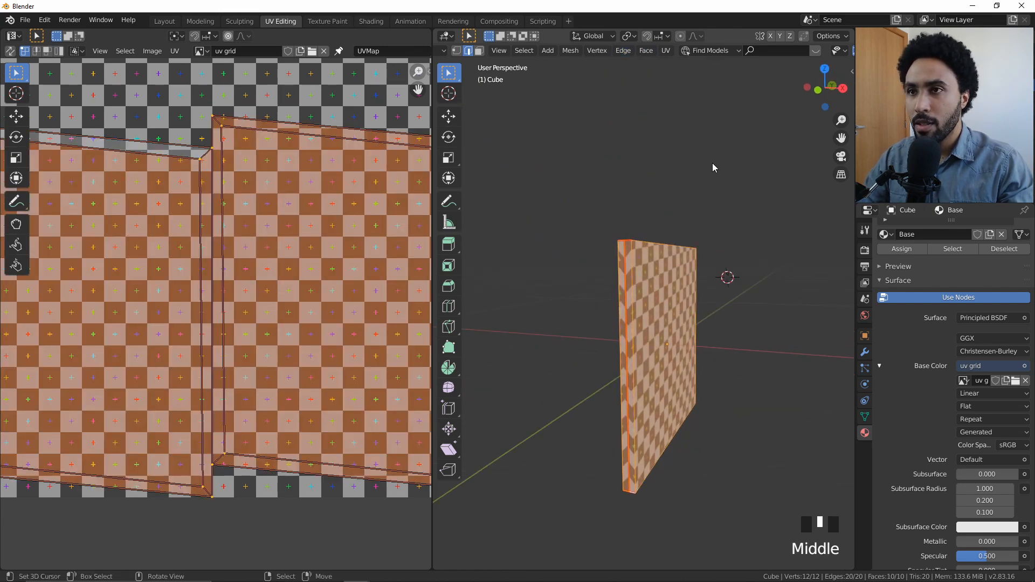
pyautogui.press('u')
pyautogui.click(603, 41)
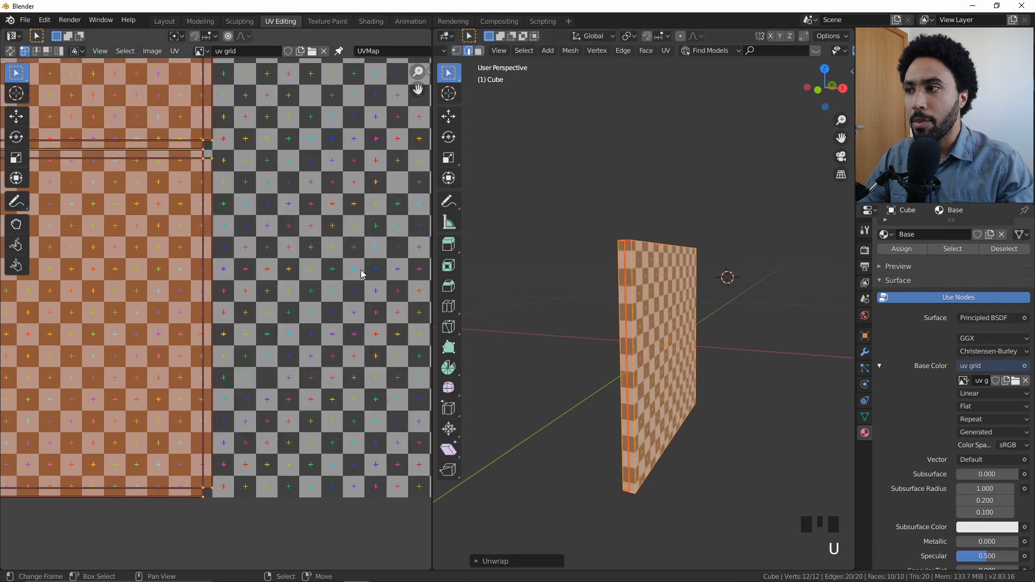
# Step: Select the linked upper UV island and try moving it
pyautogui.scroll(-3, 249, 249)
pyautogui.scroll(4, 250, 249)
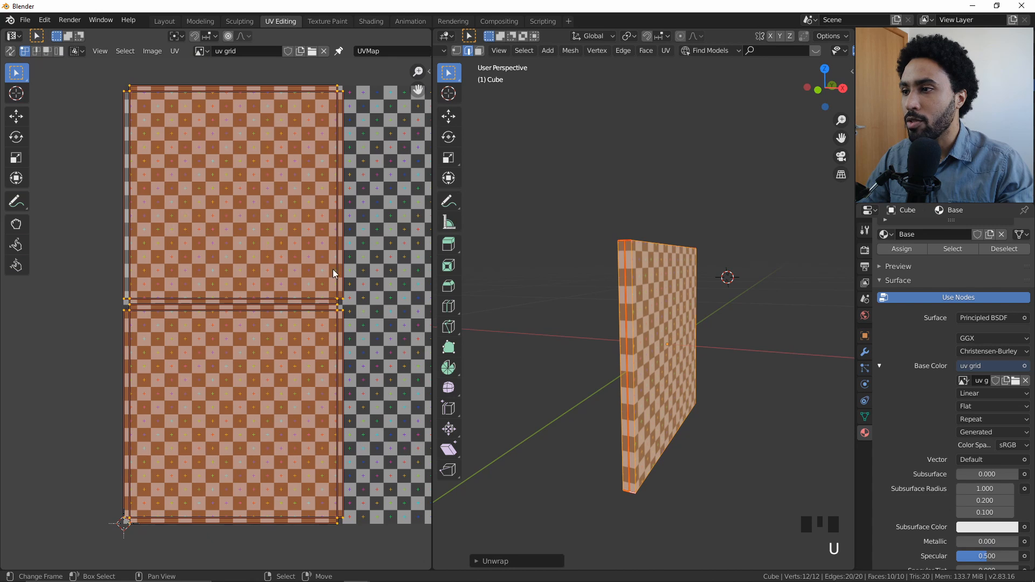
pyautogui.rightClick(345, 300)
pyautogui.press('l')
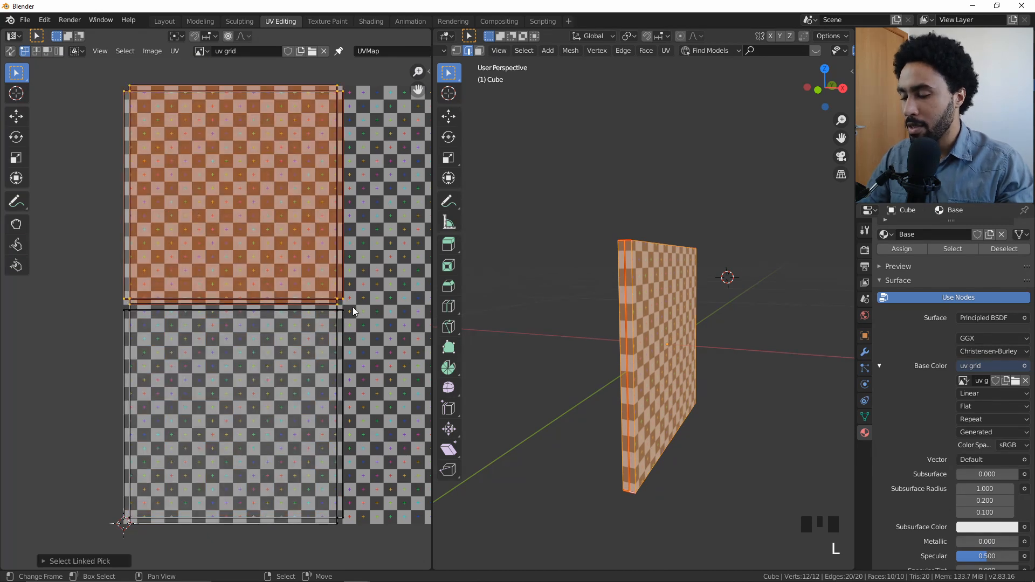
pyautogui.press('g')
pyautogui.press('Escape')
pyautogui.scroll(-1, 588, 325)
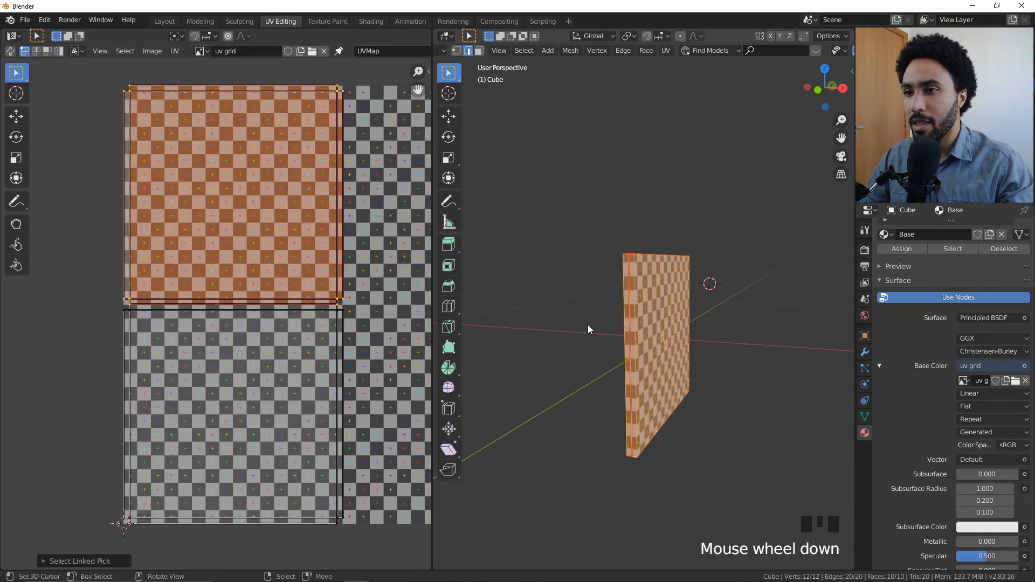
pyautogui.moveTo(587, 325); pyautogui.dragTo(630, 345, button='middle')
# Step: Select the linked lower UV island and try moving it
pyautogui.rightClick(361, 322)
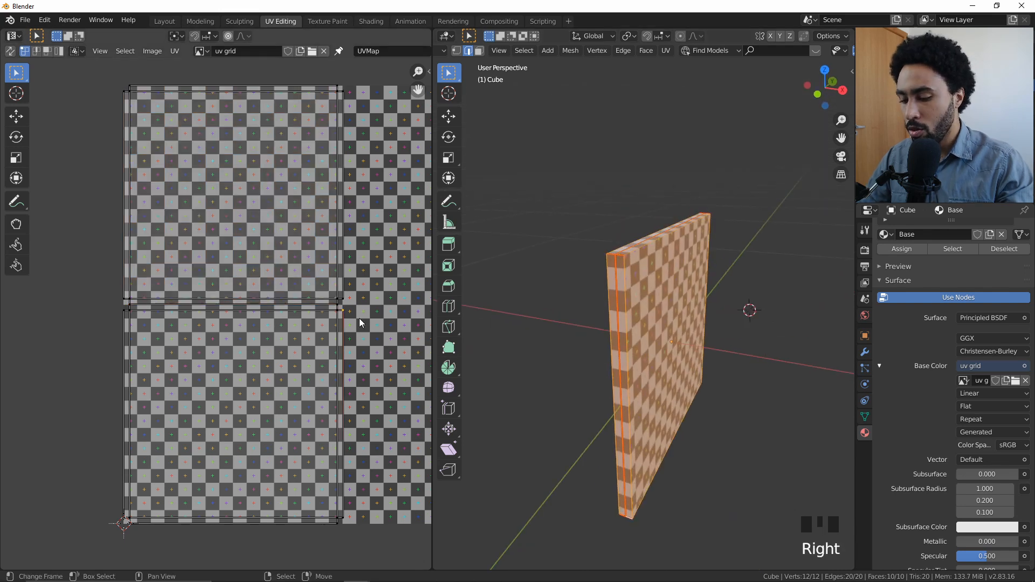
pyautogui.hotkey('ctrl', 'l')
pyautogui.press('g')
pyautogui.press('Escape')
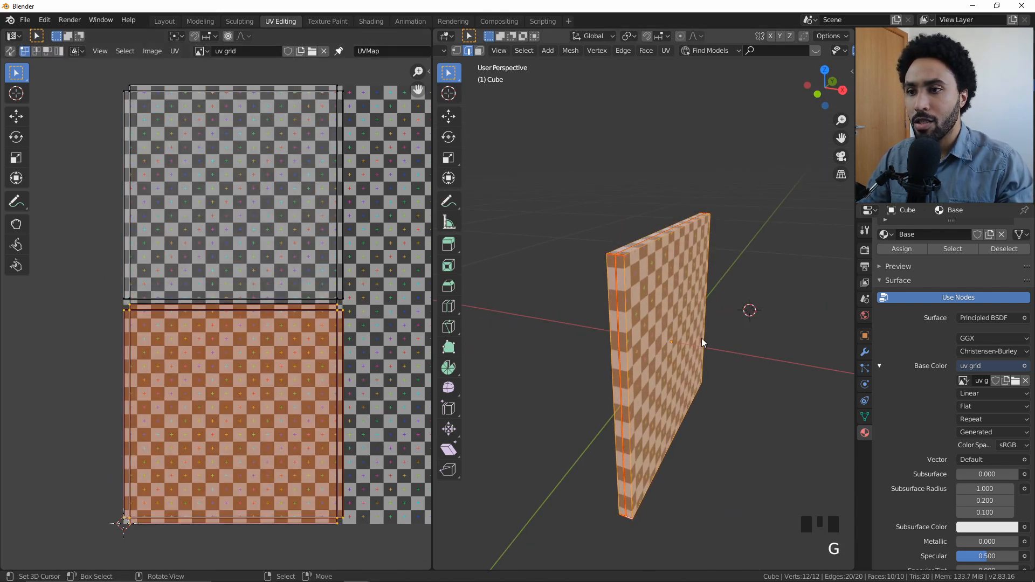
# Step: Inspect the checker texture on the slab's narrow edge and large face in Object Mode, and return to Edit Mode
pyautogui.moveTo(700, 338)
pyautogui.mouseDown(button='middle')
pyautogui.moveTo(705, 320)
pyautogui.moveTo(667, 336)
pyautogui.moveTo(716, 348)
pyautogui.moveTo(703, 341)
pyautogui.mouseUp(button='middle')
pyautogui.press('Tab')
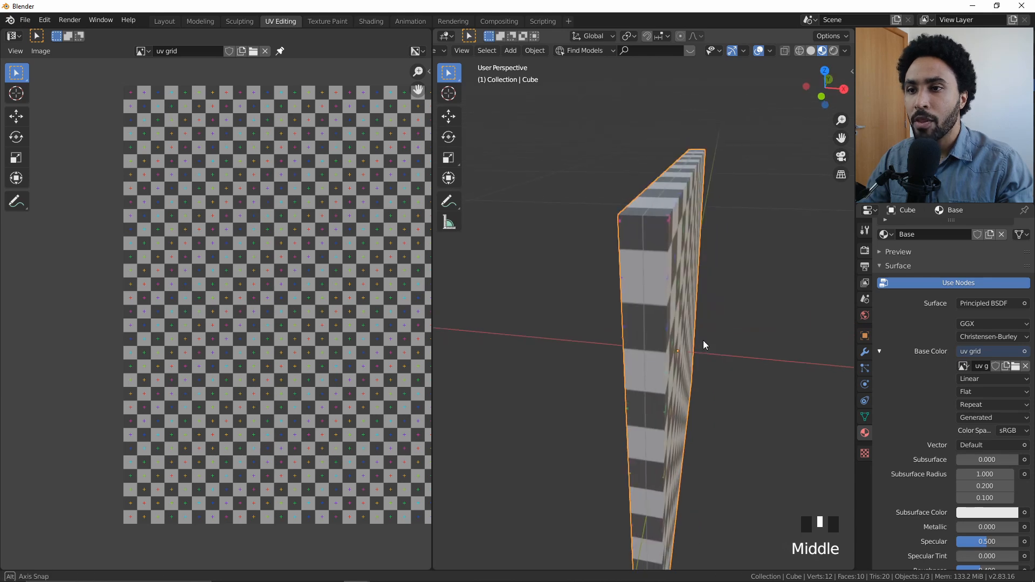
pyautogui.scroll(3, 640, 245)
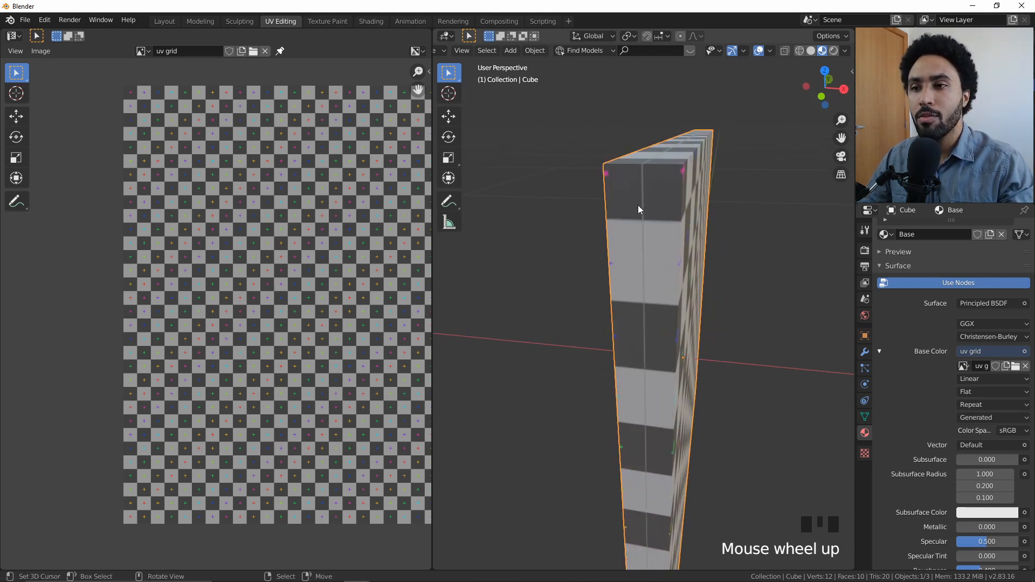
pyautogui.moveTo(638, 205); pyautogui.dragTo(613, 299, button='middle')
pyautogui.press('Tab')
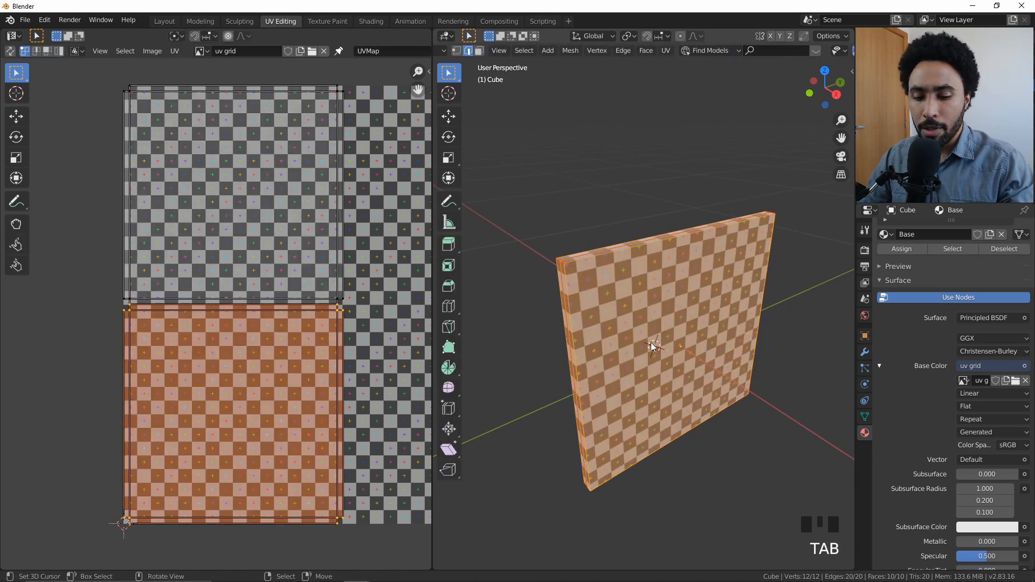
# Step: Add 13 evenly spaced vertical loop cuts across the slab's large face, keeping them centred without sliding
pyautogui.press('KP_1')
pyautogui.press('KP_3')
pyautogui.keyDown('shift'); pyautogui.moveTo(651, 342); pyautogui.dragTo(635, 293, button='middle'); pyautogui.keyUp('shift')
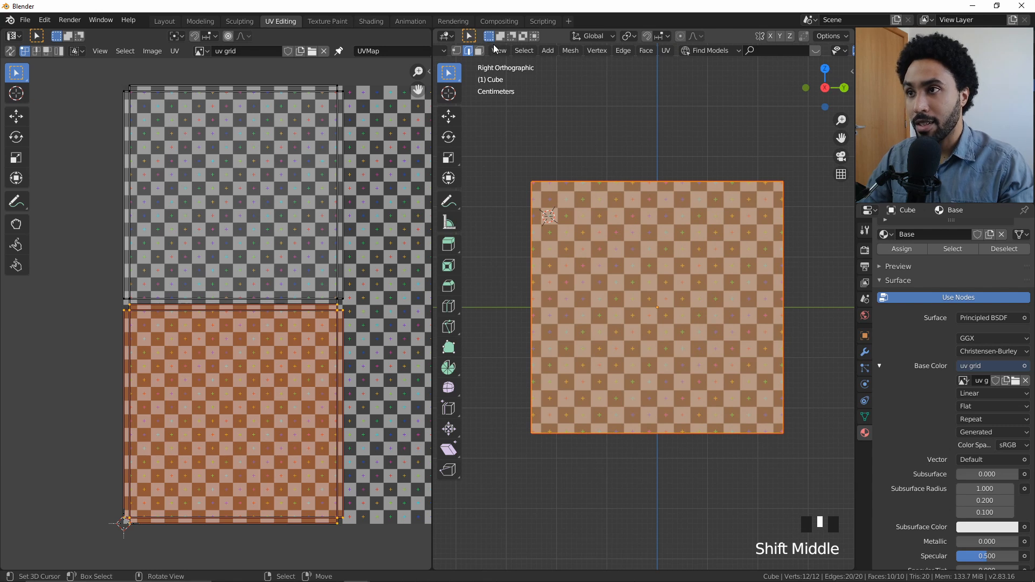
pyautogui.press('KP_1')
pyautogui.press('KP_3')
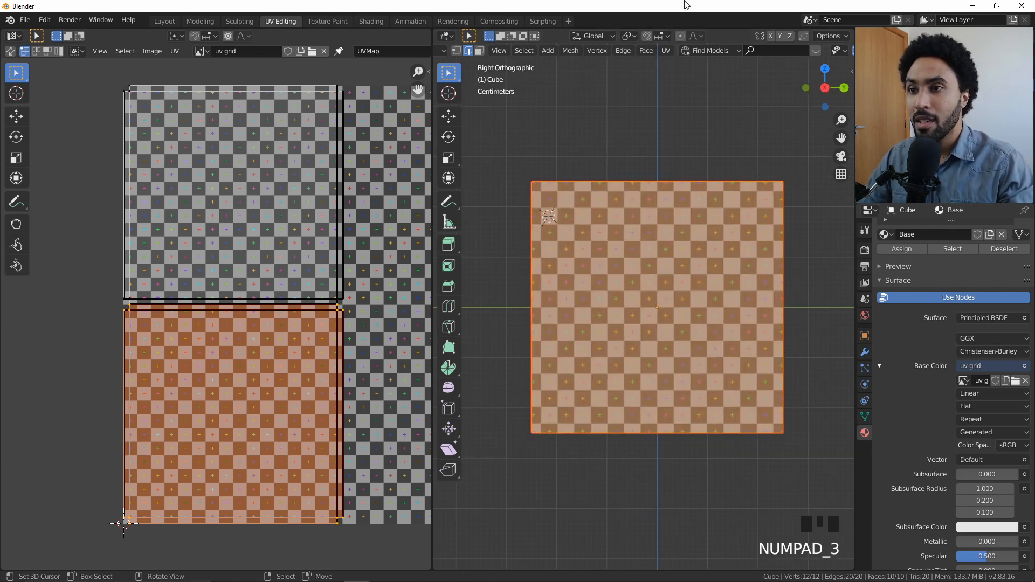
pyautogui.hotkey('ctrl', 'r')
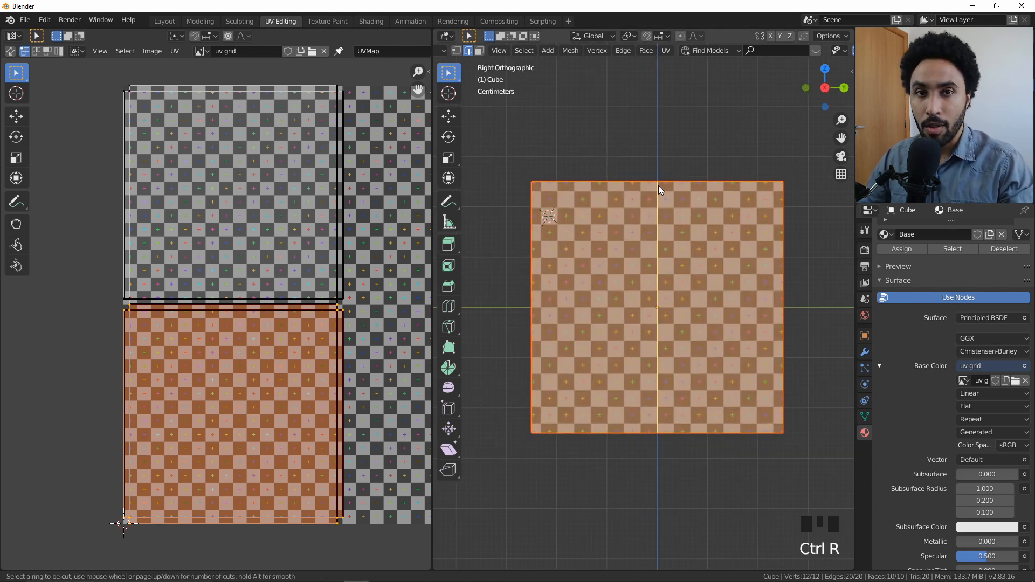
pyautogui.scroll(8, 658, 185)
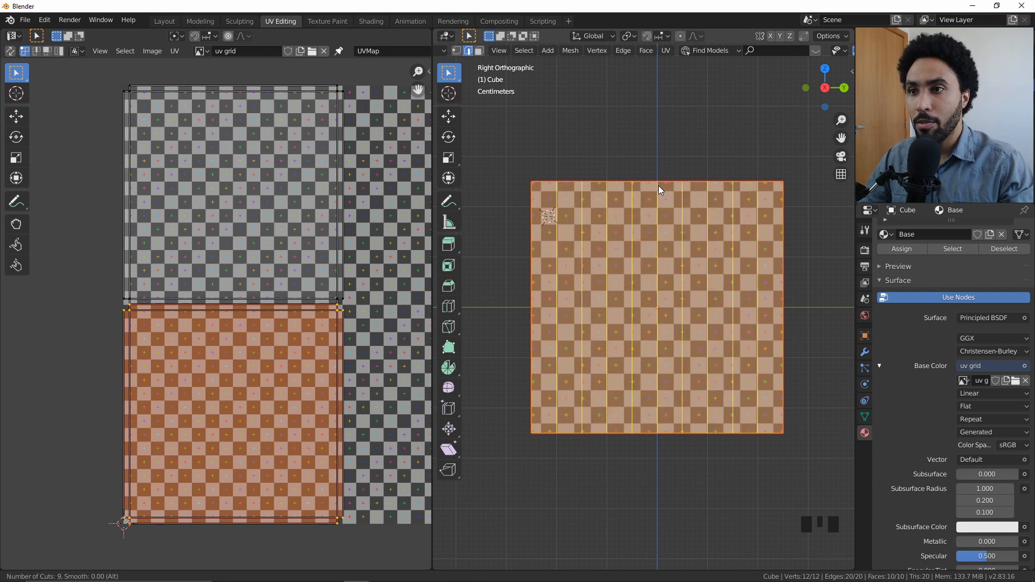
pyautogui.scroll(1, 658, 186)
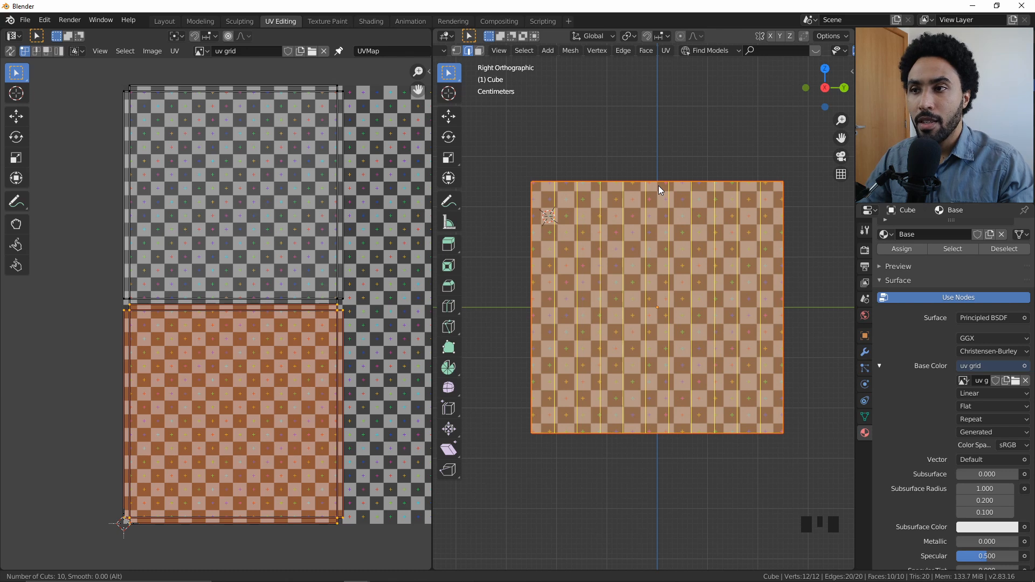
pyautogui.scroll(2, 658, 185)
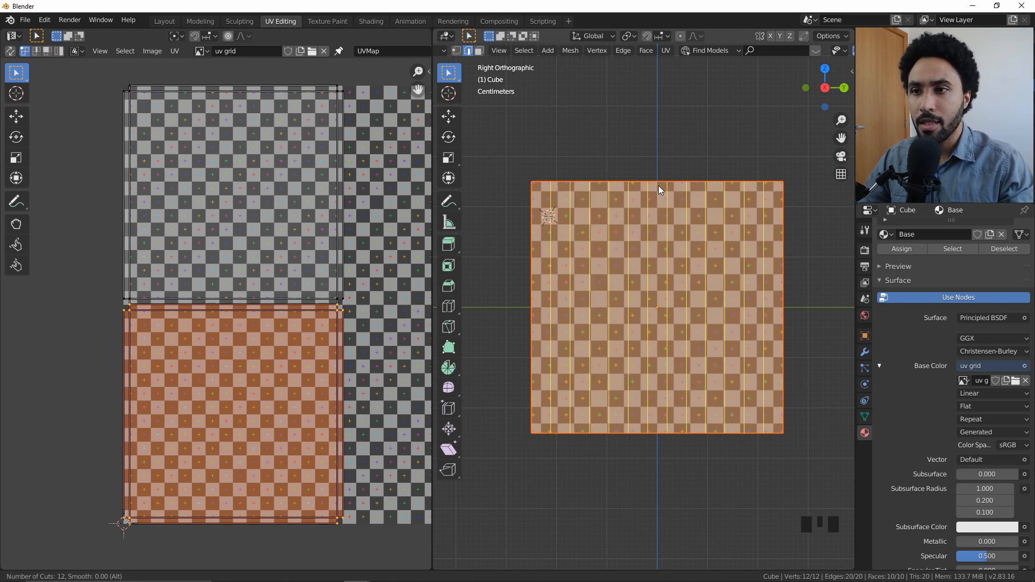
pyautogui.scroll(6, 658, 185)
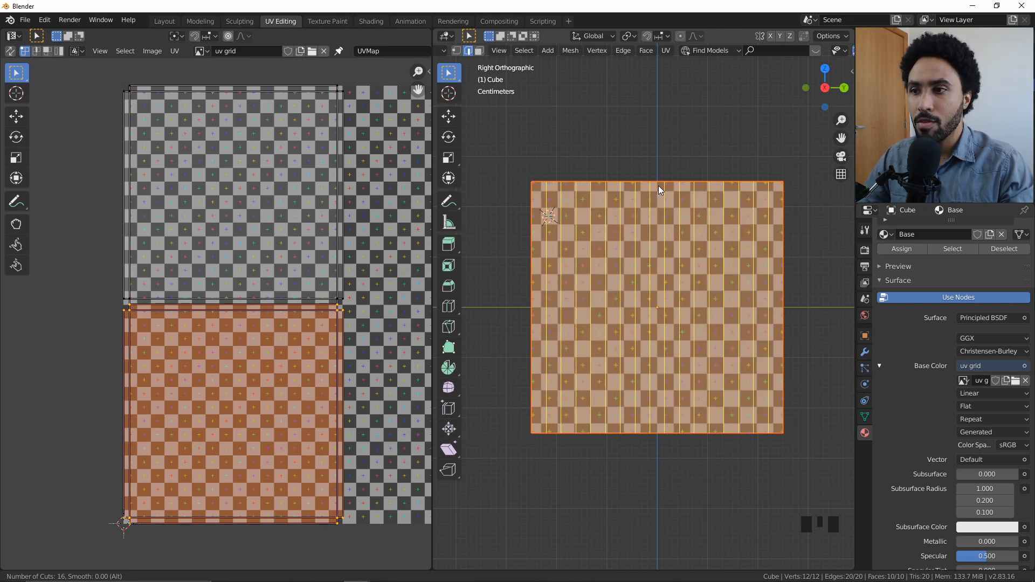
pyautogui.scroll(-4, 658, 185)
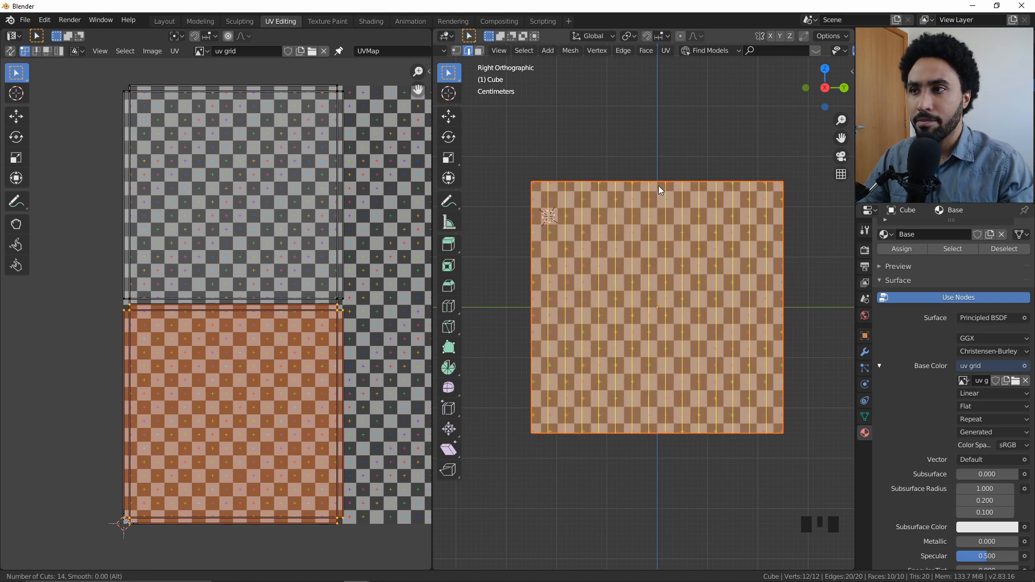
pyautogui.scroll(2, 658, 186)
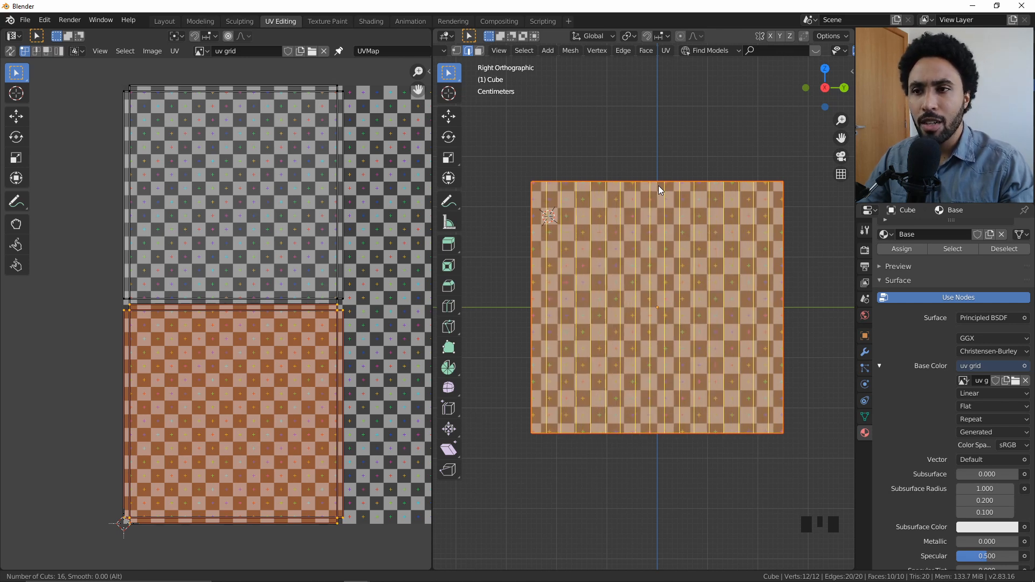
pyautogui.scroll(1, 658, 185)
pyautogui.scroll(-5, 658, 186)
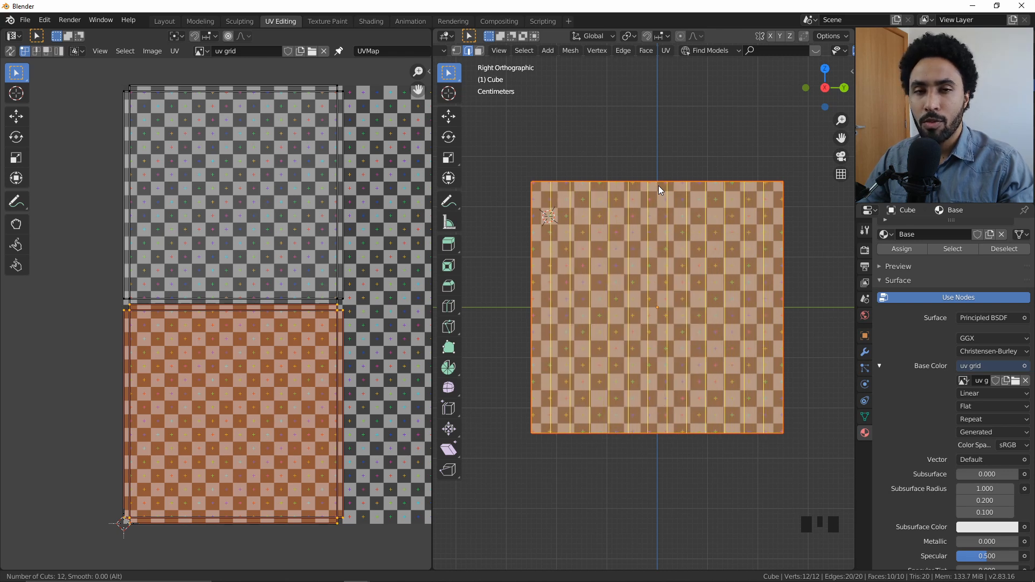
pyautogui.click(658, 185)
pyautogui.rightClick(659, 186)
# Step: Add 12 evenly spaced horizontal loop cuts around the slab, leaving them centred
pyautogui.moveTo(703, 164); pyautogui.dragTo(645, 183, button='middle')
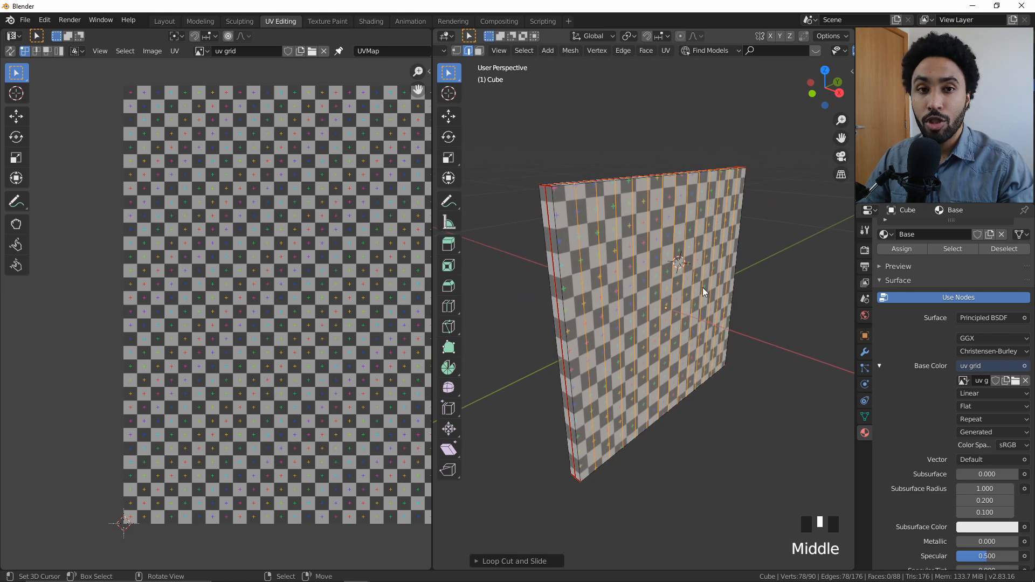
pyautogui.hotkey('ctrl', 'r')
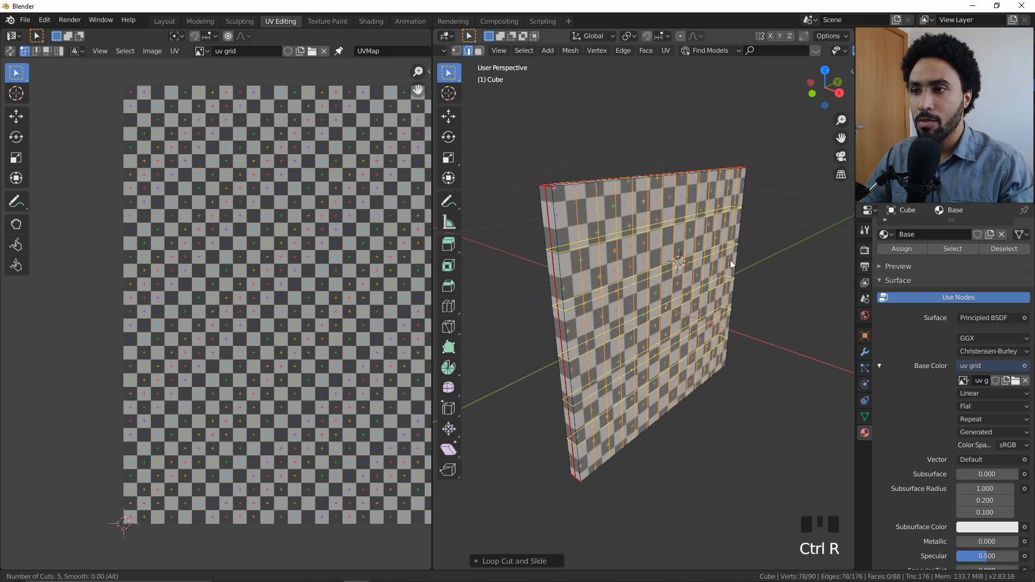
pyautogui.scroll(8, 730, 260)
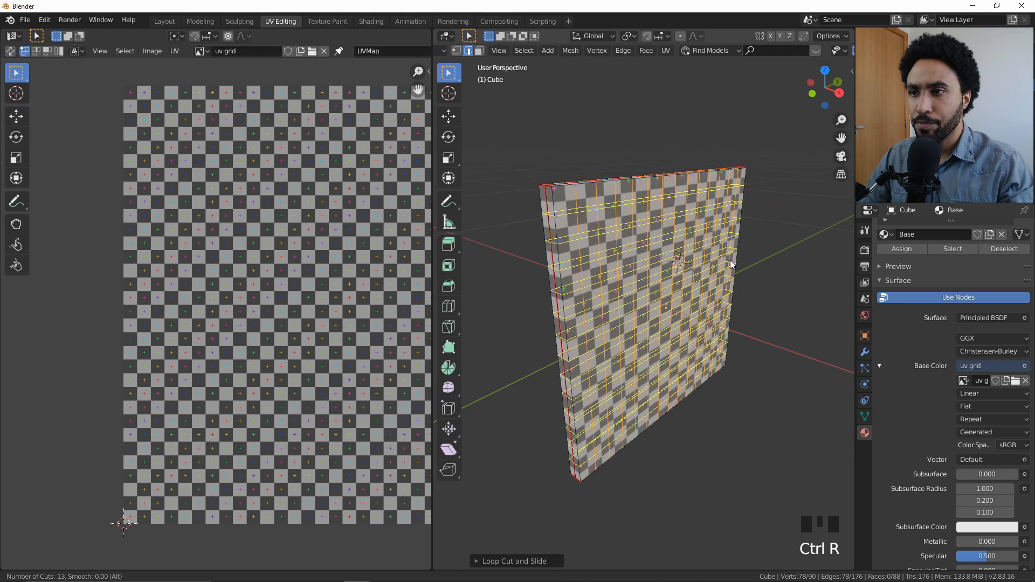
pyautogui.click(731, 264)
pyautogui.rightClick(731, 264)
# Step: Select the slab's whole mesh and all its UVs to examine how the subdivided grid is laid out
pyautogui.press('KP_1')
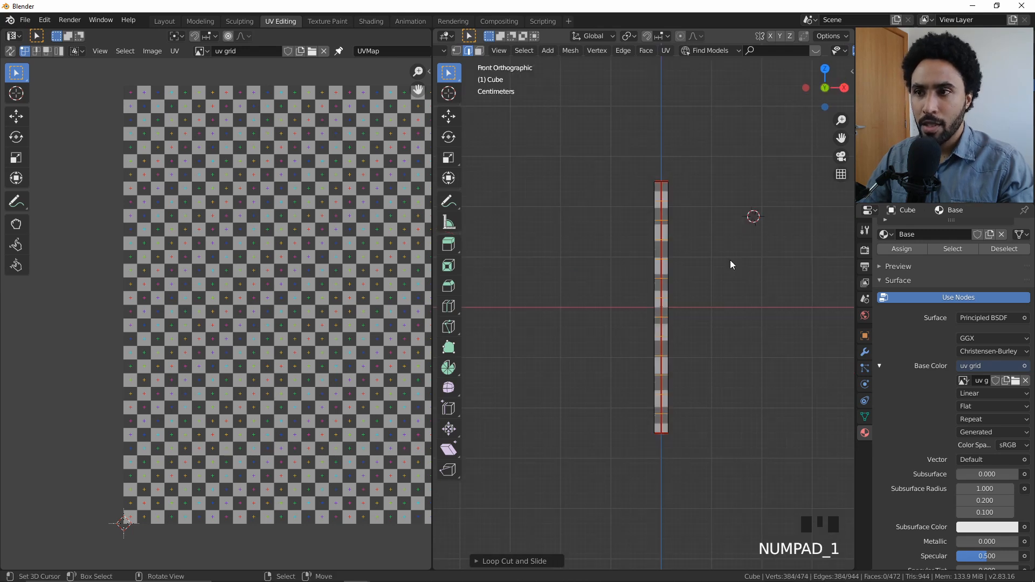
pyautogui.press('a')
pyautogui.press('KP_3')
pyautogui.scroll(2, 730, 260)
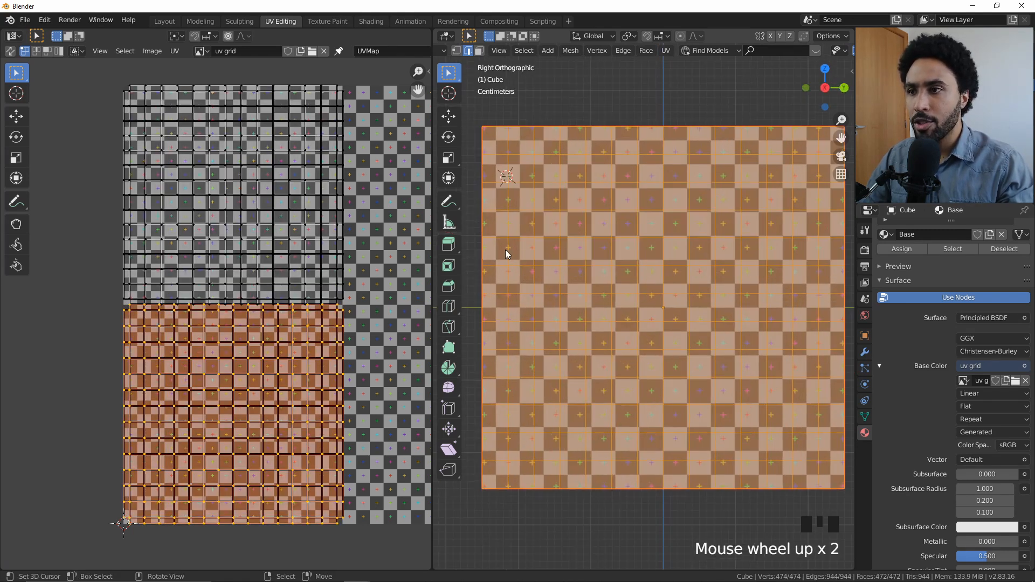
pyautogui.hotkey('alt', 'a')
pyautogui.scroll(-3, 603, 299)
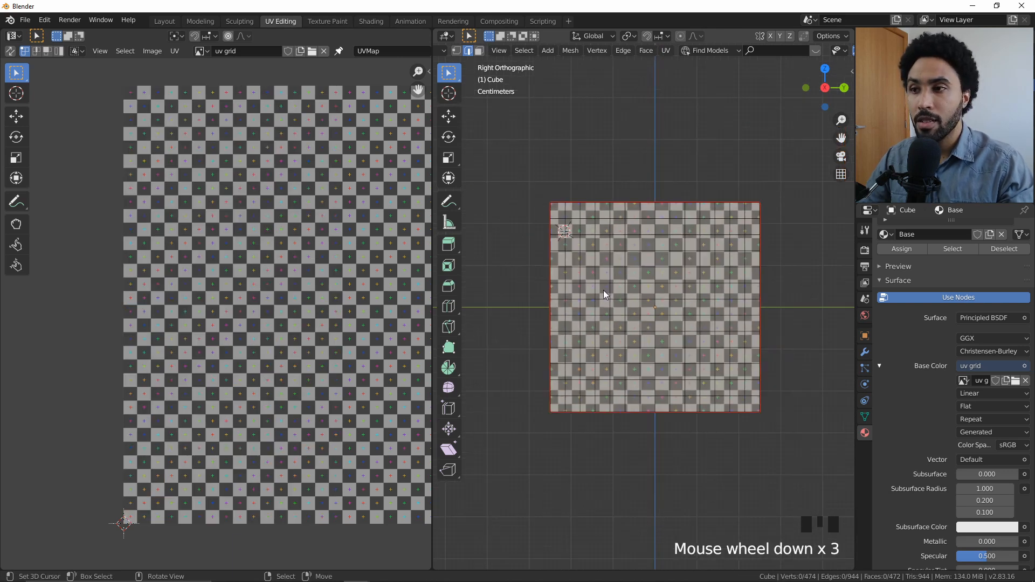
pyautogui.moveTo(603, 290); pyautogui.dragTo(690, 316, button='middle')
pyautogui.press('a')
pyautogui.press('a')
pyautogui.scroll(-2, 299, 265)
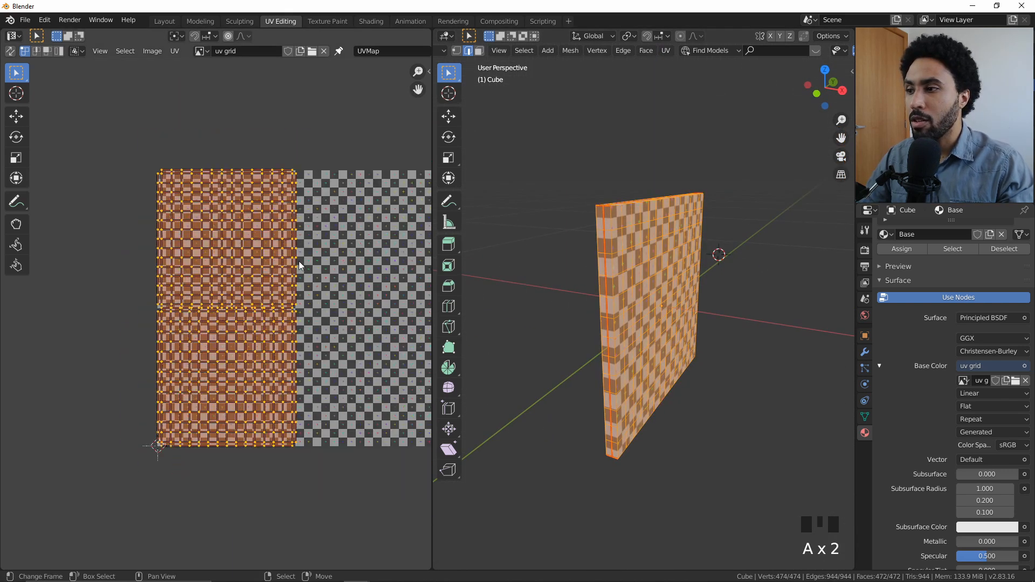
# Step: Return to Object Mode and switch to the Layout workspace, checking the slab's new subdivisions
pyautogui.press('Tab')
pyautogui.moveTo(665, 302); pyautogui.dragTo(596, 277, button='middle')
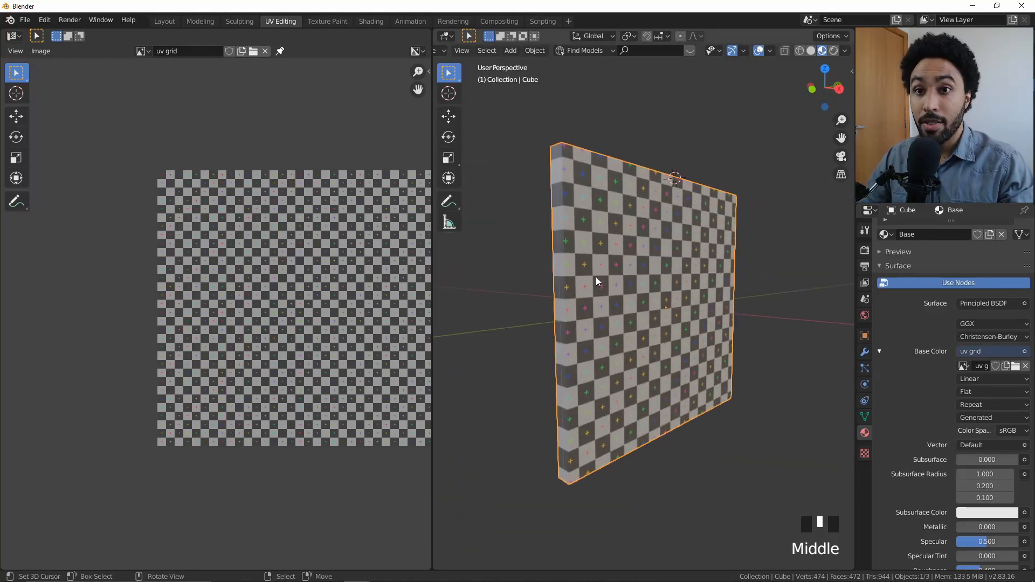
pyautogui.click(165, 21)
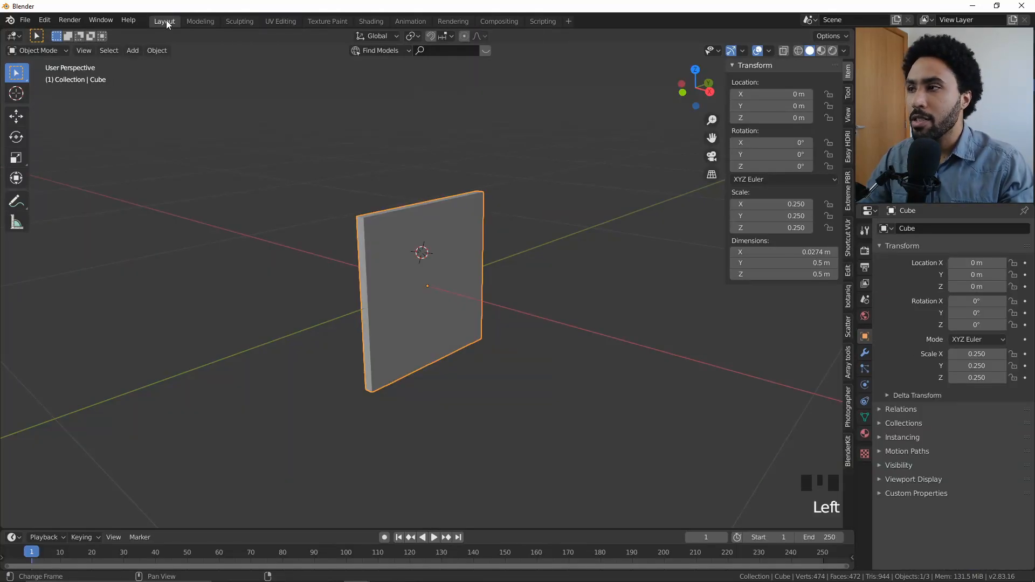
pyautogui.scroll(2, 328, 258)
pyautogui.press('Tab')
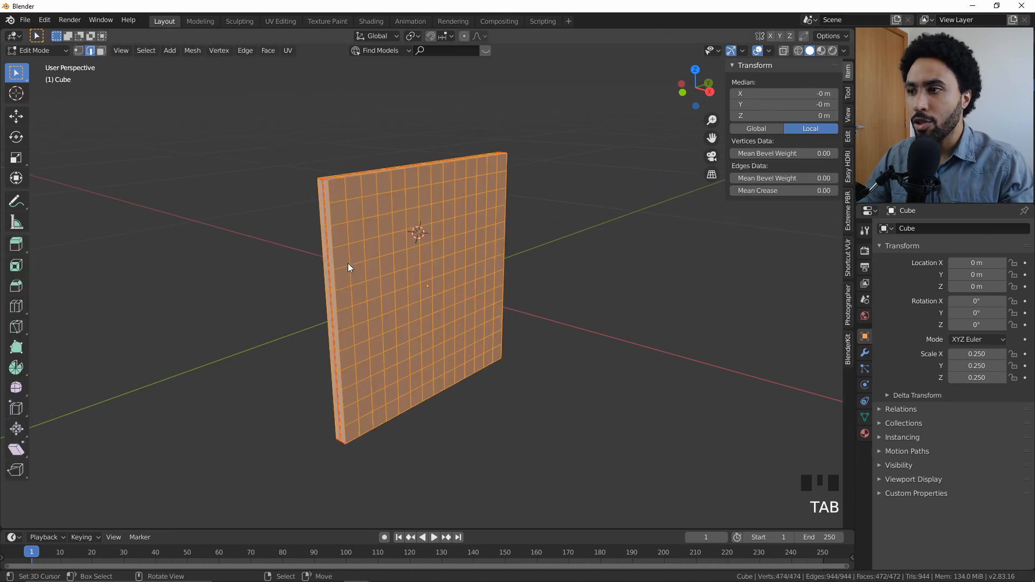
pyautogui.press('Tab')
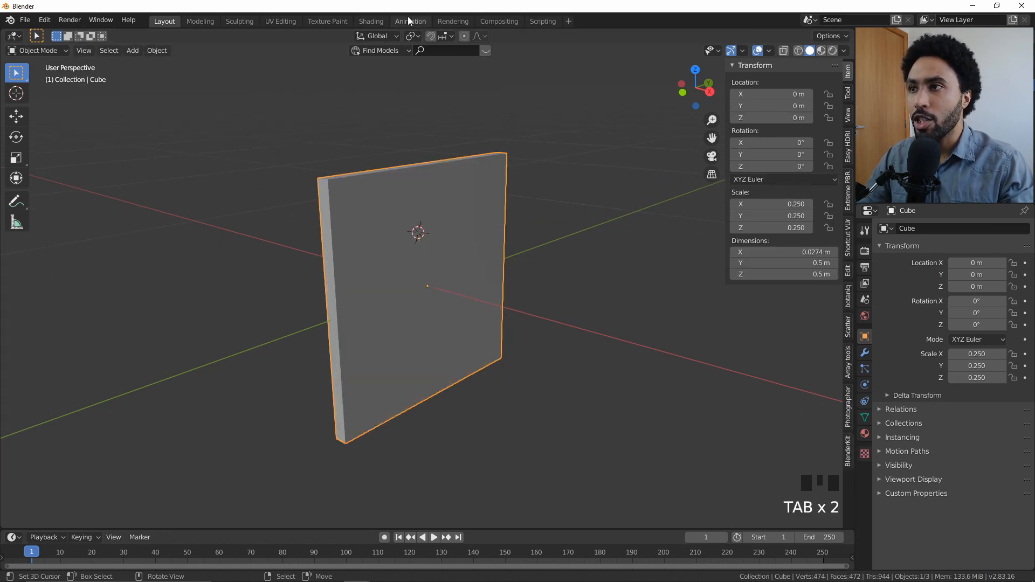
# Step: Set the Solid viewport shading's color to Texture so the grid is displayed on the slab
pyautogui.click(821, 50)
pyautogui.moveTo(353, 203)
pyautogui.mouseDown(button='middle')
pyautogui.moveTo(418, 206)
pyautogui.moveTo(350, 205)
pyautogui.moveTo(378, 200)
pyautogui.mouseUp(button='middle')
pyautogui.click(810, 50)
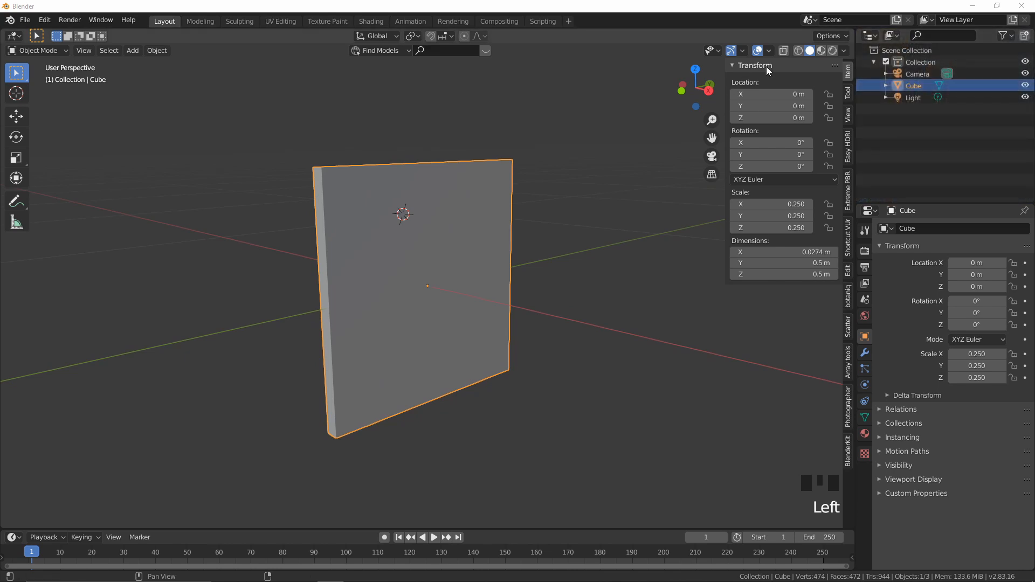
pyautogui.click(843, 50)
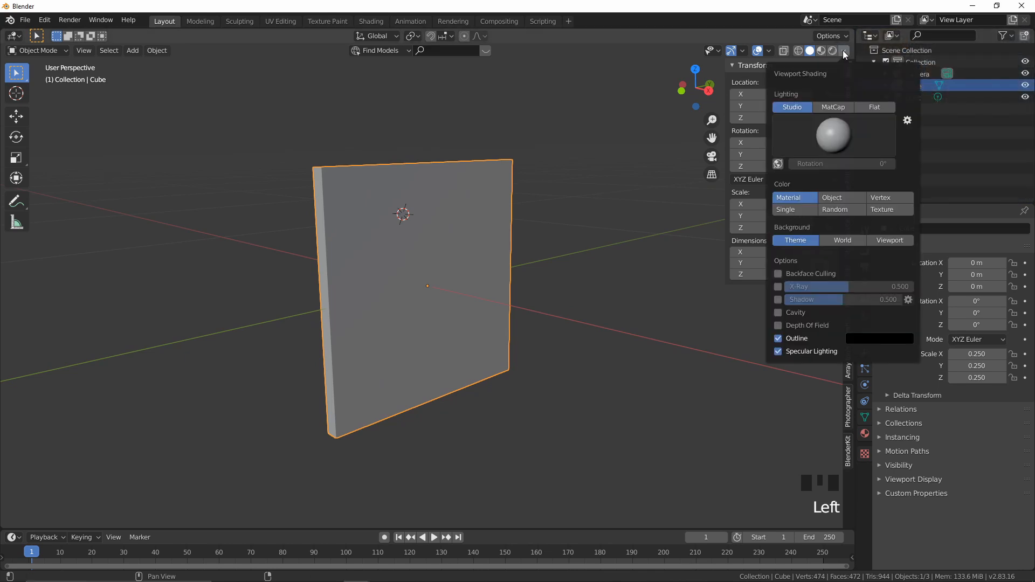
pyautogui.click(895, 210)
pyautogui.moveTo(356, 337)
pyautogui.mouseDown(button='middle')
pyautogui.moveTo(458, 339)
pyautogui.moveTo(370, 334)
pyautogui.mouseUp(button='middle')
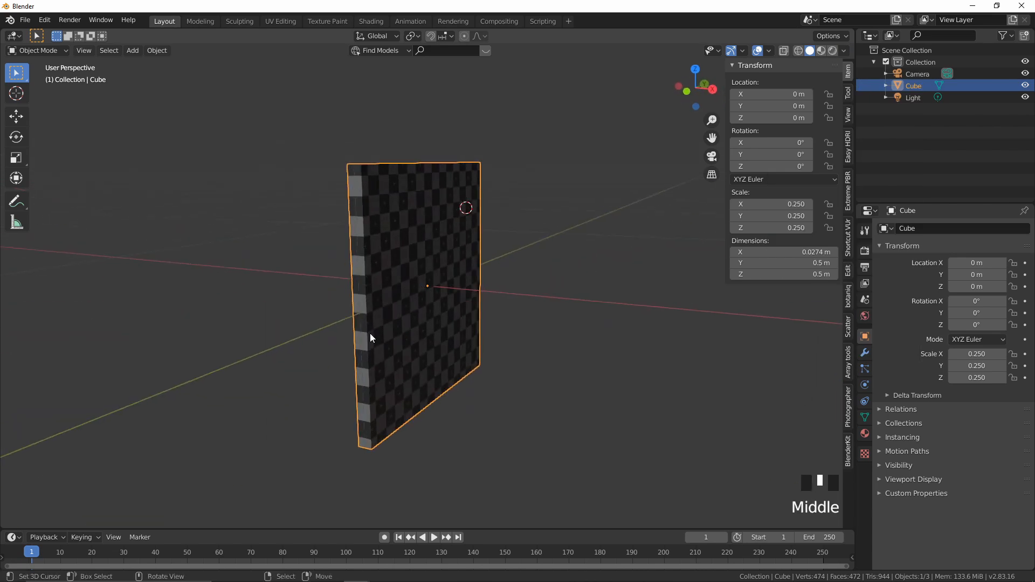
# Step: Compare Material Preview with the textured Solid shading and examine the grid on the slab up close
pyautogui.click(820, 50)
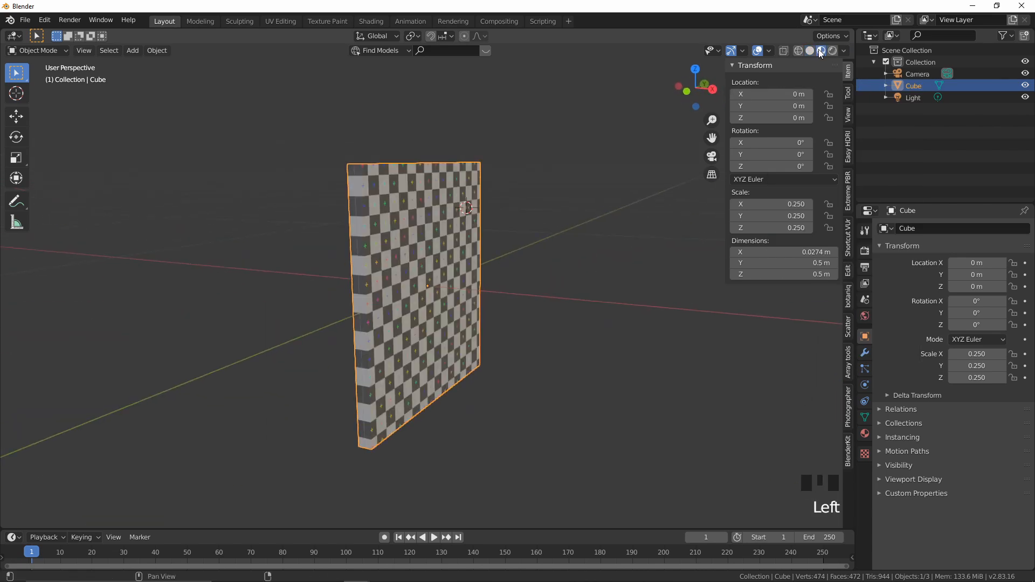
pyautogui.click(818, 49)
pyautogui.scroll(3, 448, 256)
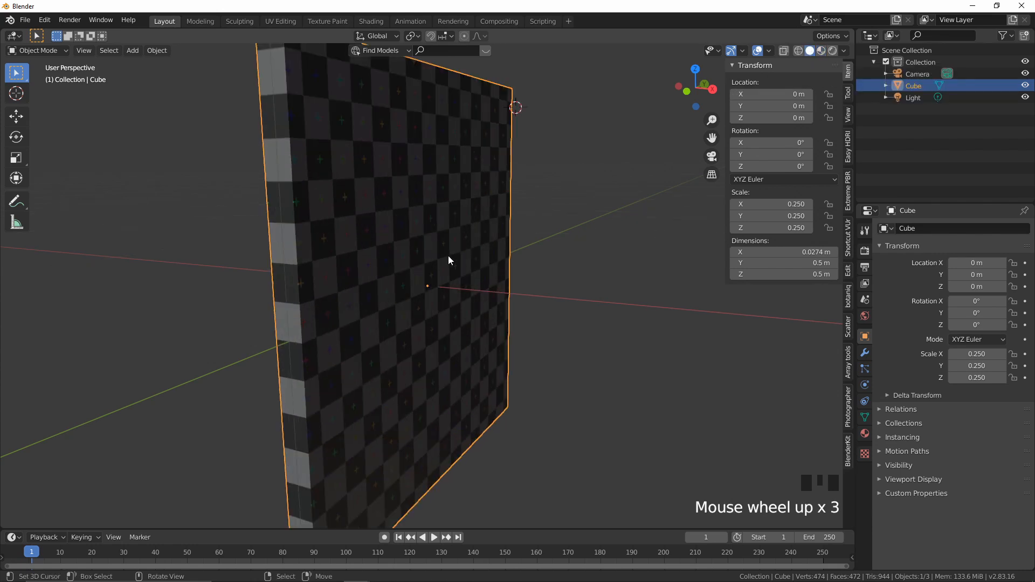
pyautogui.moveTo(448, 256)
pyautogui.mouseDown(button='middle')
pyautogui.moveTo(564, 278)
pyautogui.moveTo(418, 288)
pyautogui.moveTo(429, 261)
pyautogui.mouseUp(button='middle')
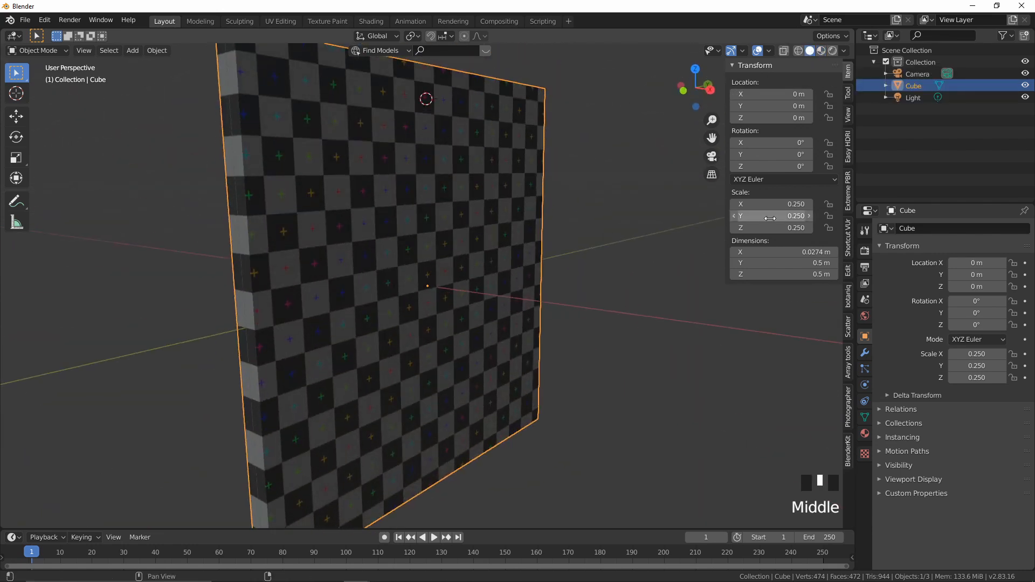
pyautogui.moveTo(500, 205); pyautogui.dragTo(529, 258, button='middle')
pyautogui.scroll(3, 581, 280)
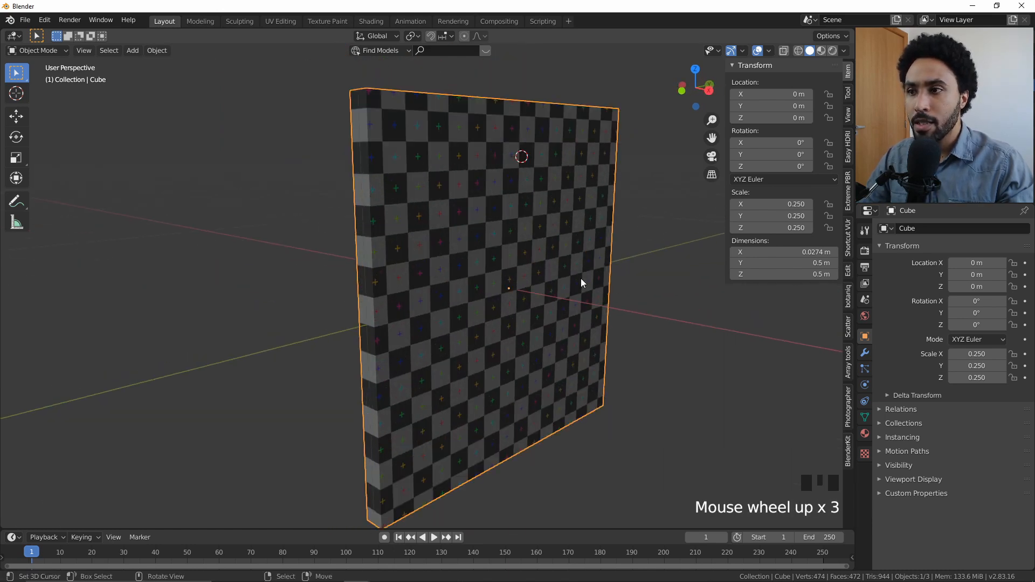
# Step: Enable Cloth physics on the slab with the default settings and play the simulation
pyautogui.press('n')
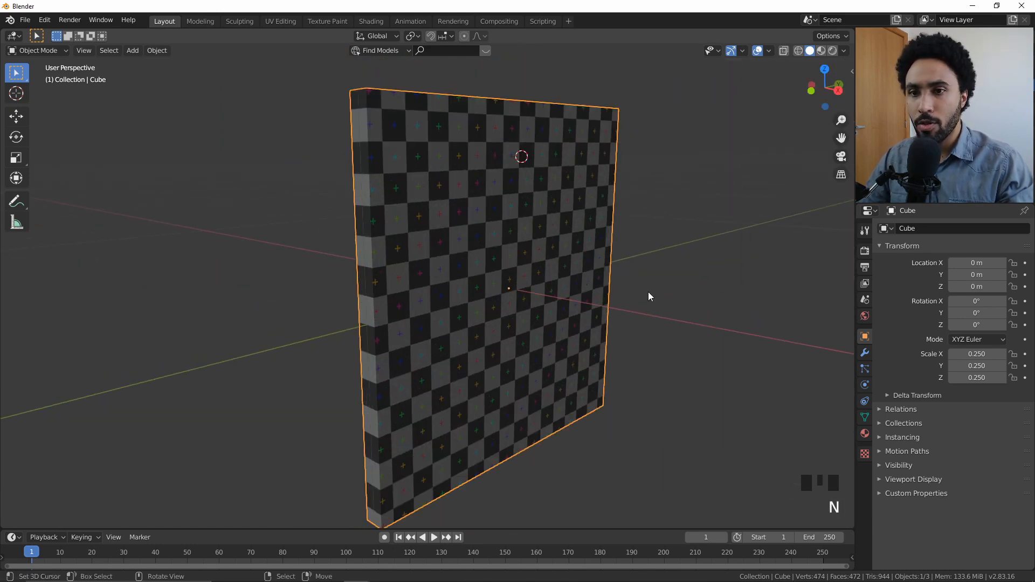
pyautogui.click(863, 386)
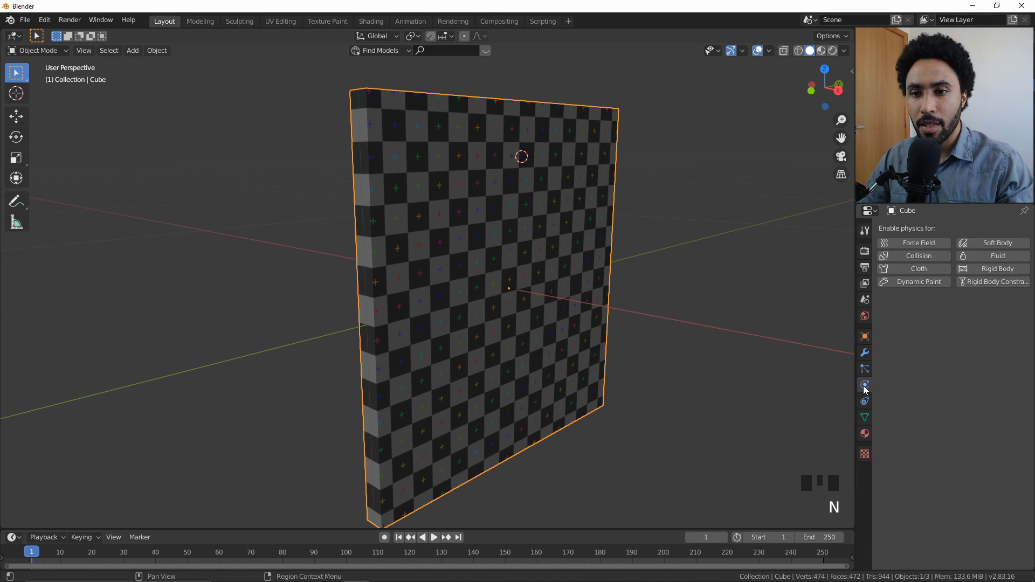
pyautogui.click(919, 269)
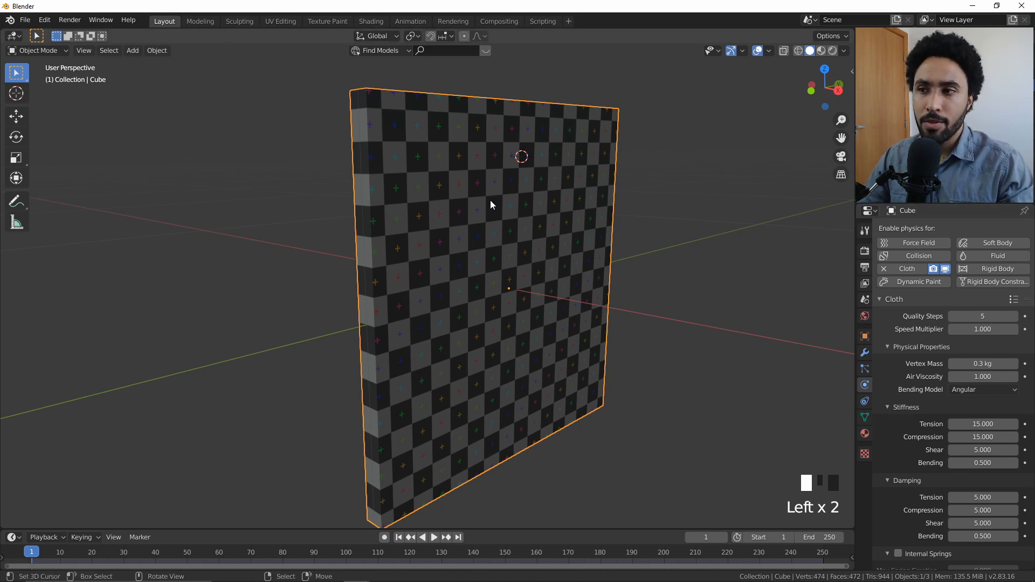
pyautogui.scroll(-4, 502, 244)
pyautogui.click(434, 538)
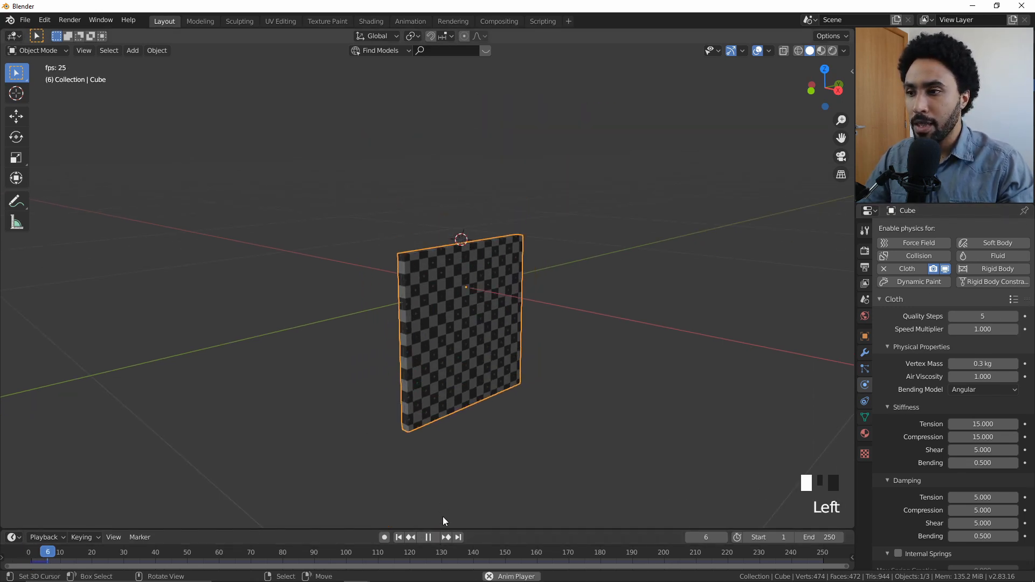
# Step: Stop the playback, return to the first frame and look over the slab's cloth settings
pyautogui.click(435, 538)
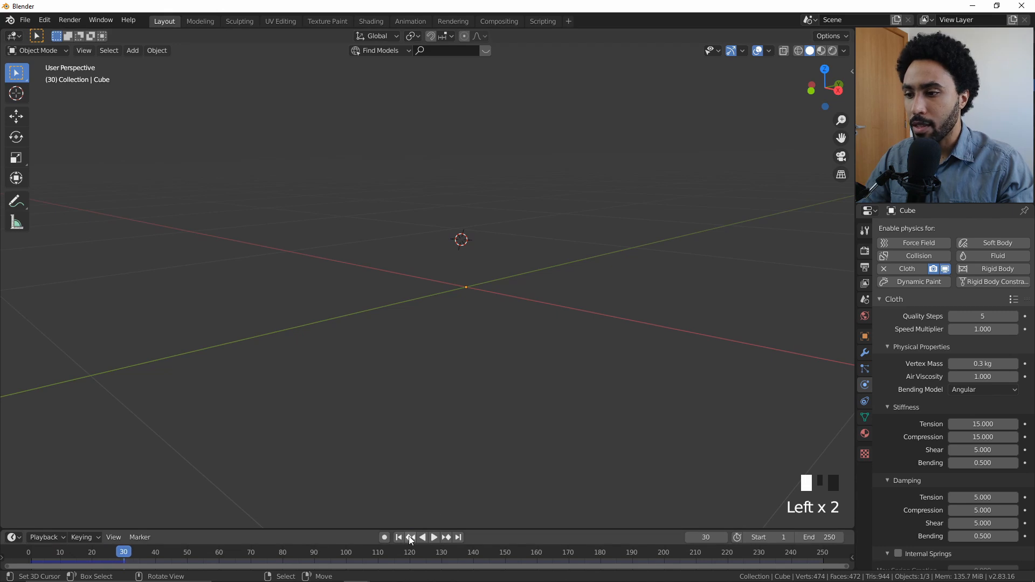
pyautogui.click(408, 538)
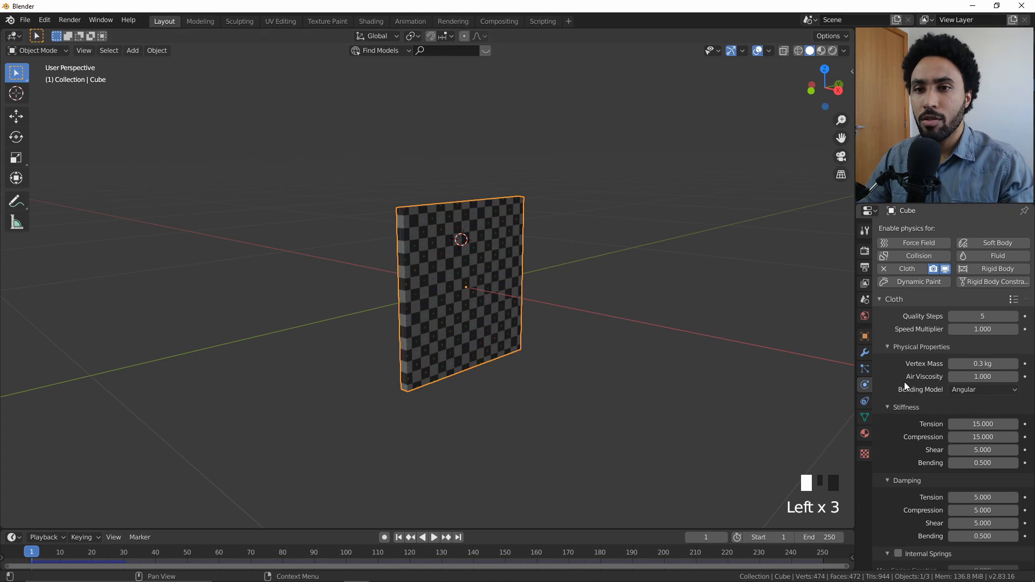
pyautogui.scroll(-2, 933, 364)
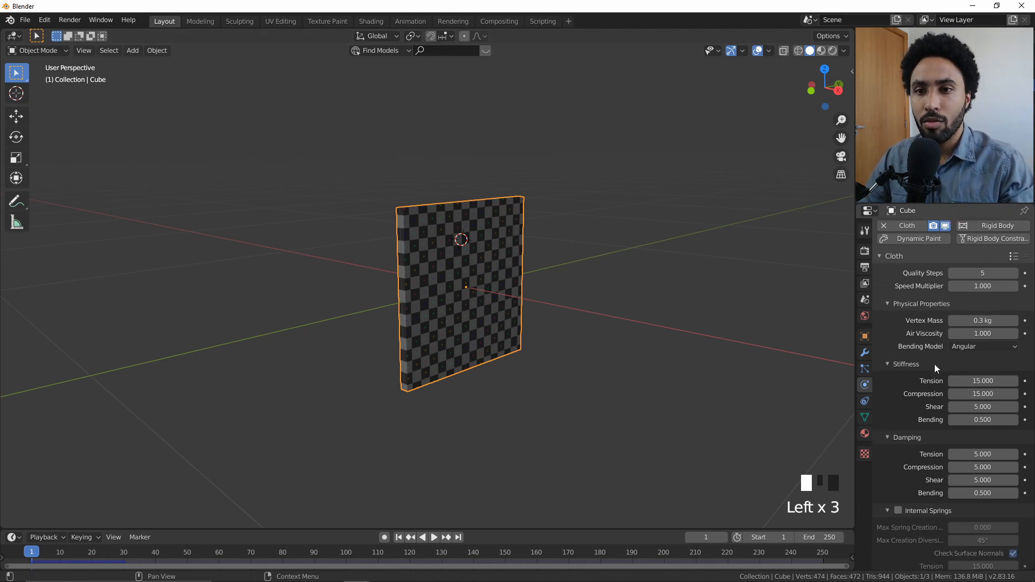
pyautogui.scroll(2, 933, 364)
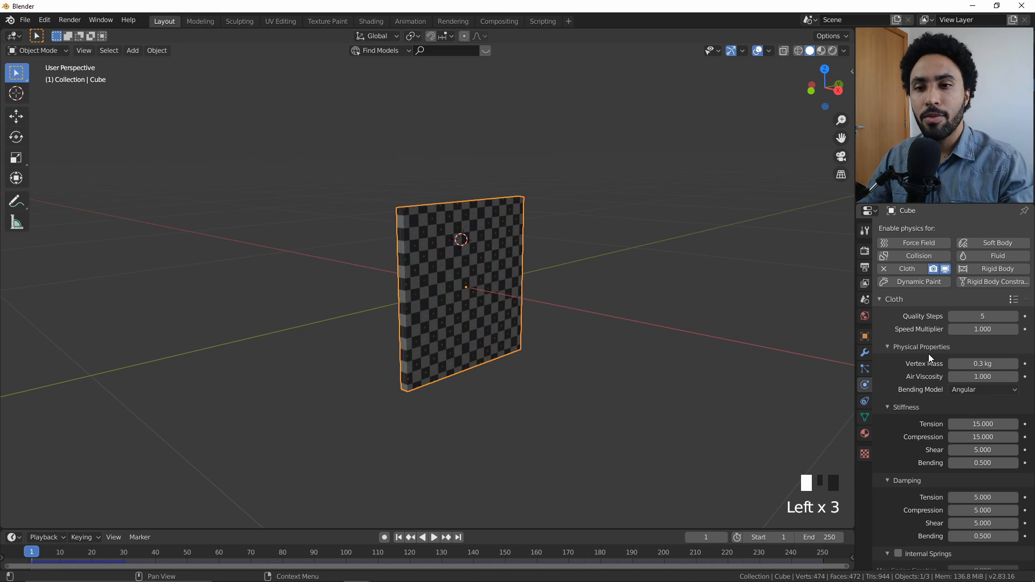
pyautogui.click(891, 300)
pyautogui.click(891, 300)
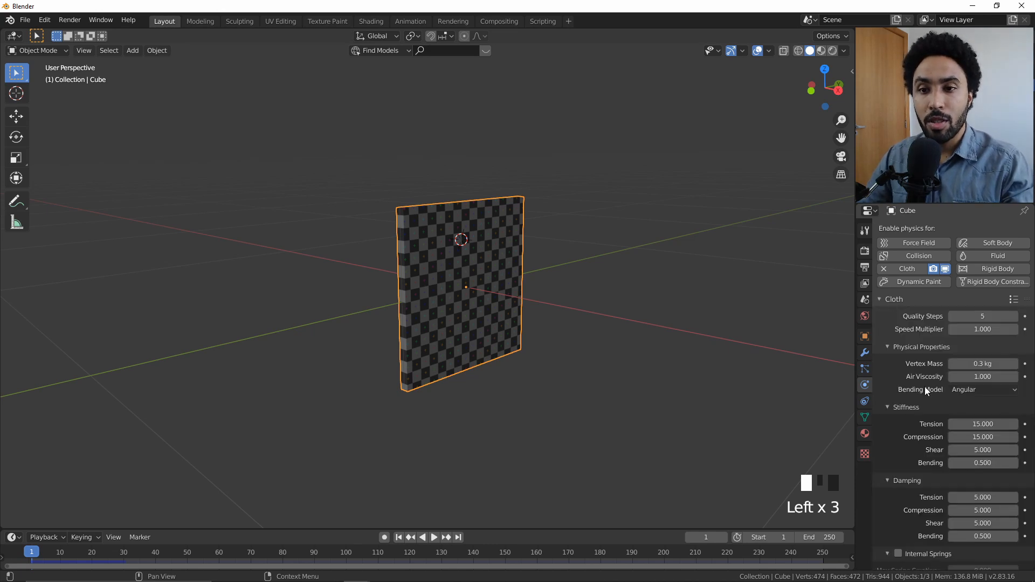
# Step: Enable Pressure in the slab's cloth settings and set the pressure to 50
pyautogui.scroll(-10, 924, 387)
pyautogui.scroll(-2, 924, 387)
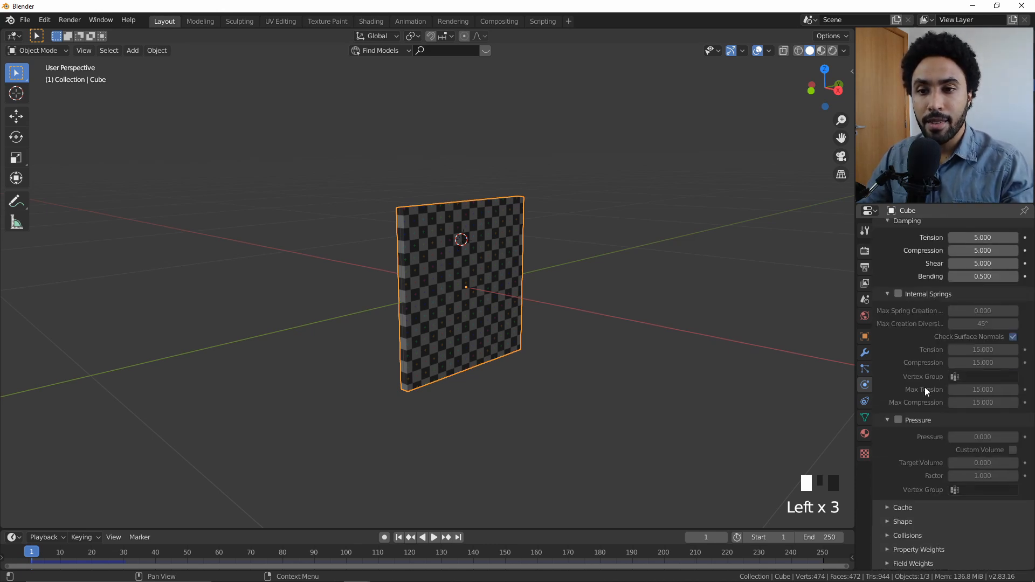
pyautogui.click(898, 420)
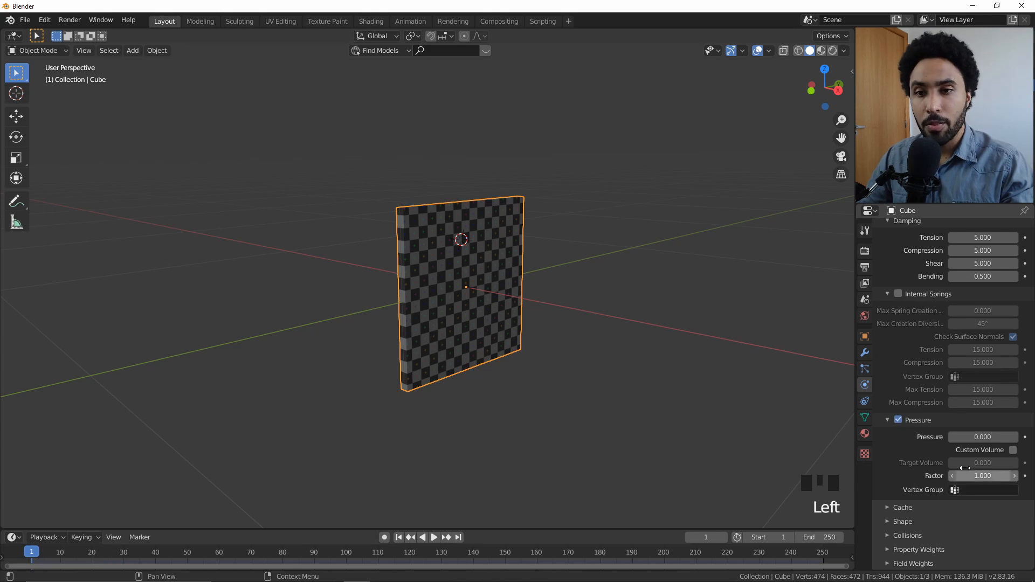
pyautogui.click(984, 437)
pyautogui.write('50')
pyautogui.press('Return')
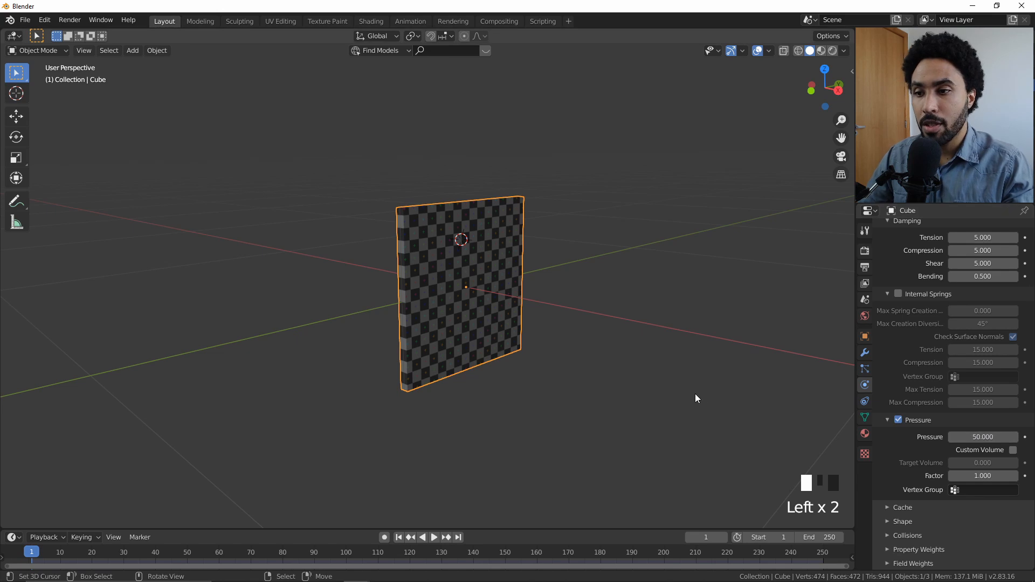
# Step: Play the cloth simulation with pressure in a wider view, stop it and return to frame 1
pyautogui.scroll(-5, 516, 362)
pyautogui.scroll(-2, 523, 340)
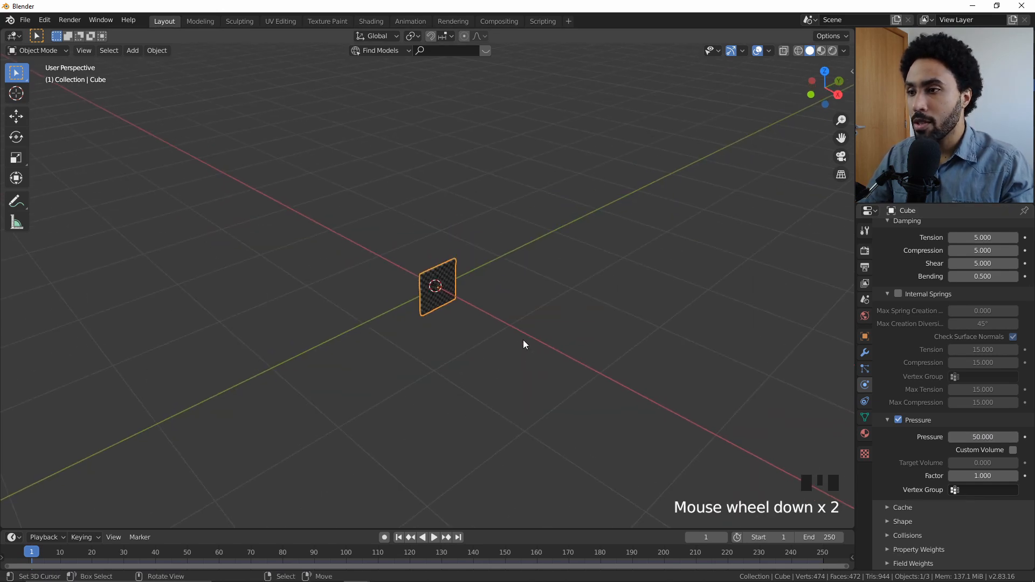
pyautogui.click(433, 537)
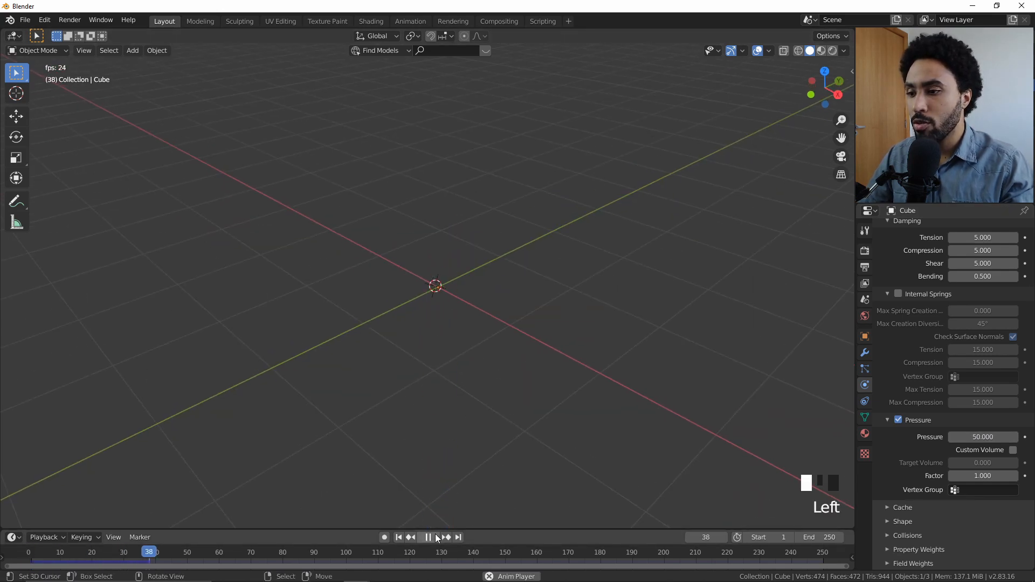
pyautogui.click(429, 538)
pyautogui.click(399, 537)
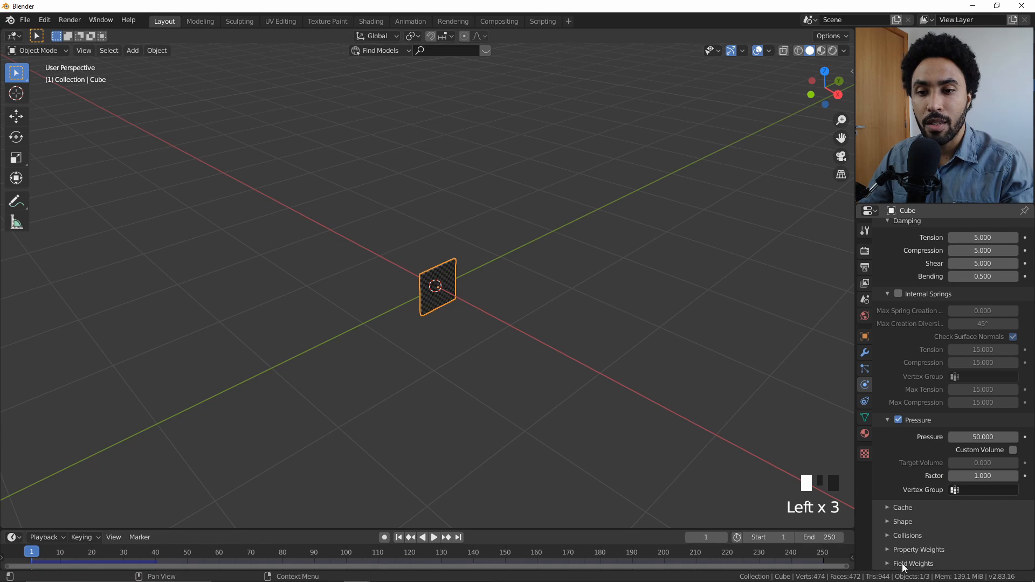
# Step: Set the cloth's Gravity field weight to 0 and play the simulation with the slab in close view
pyautogui.scroll(-10, 915, 507)
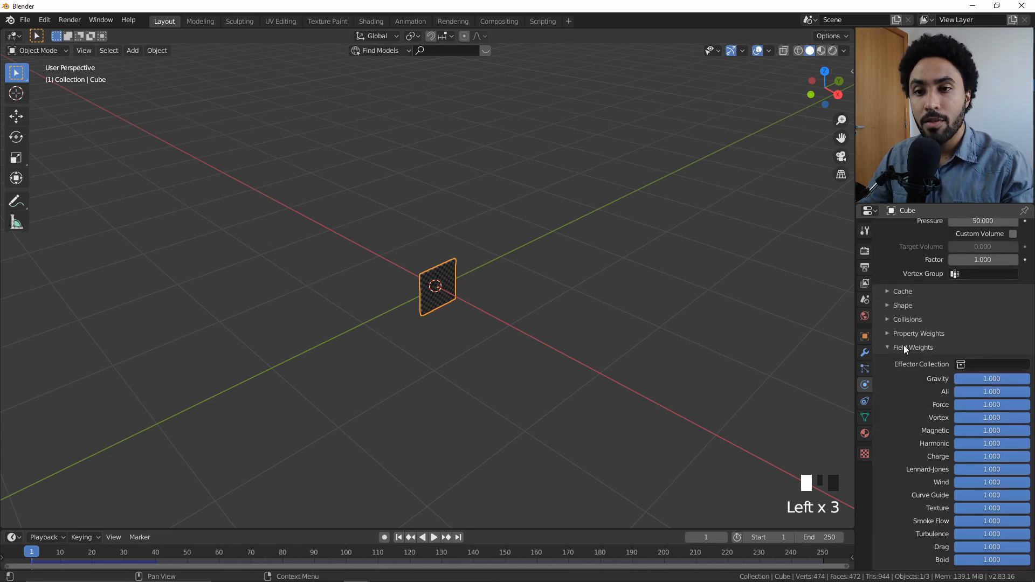
pyautogui.moveTo(990, 378); pyautogui.dragTo(955, 378)
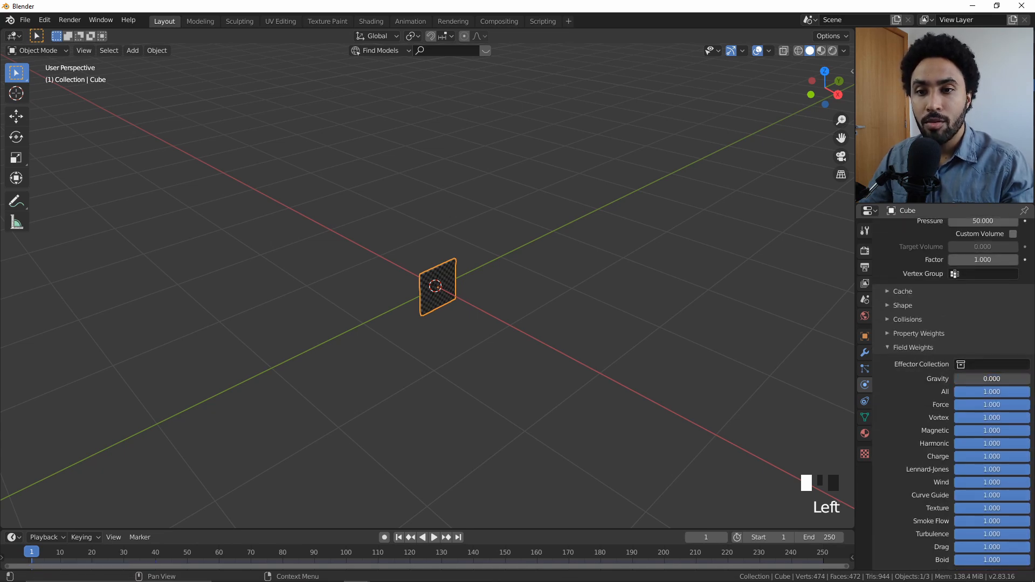
pyautogui.scroll(5, 507, 286)
pyautogui.scroll(4, 506, 286)
pyautogui.click(433, 538)
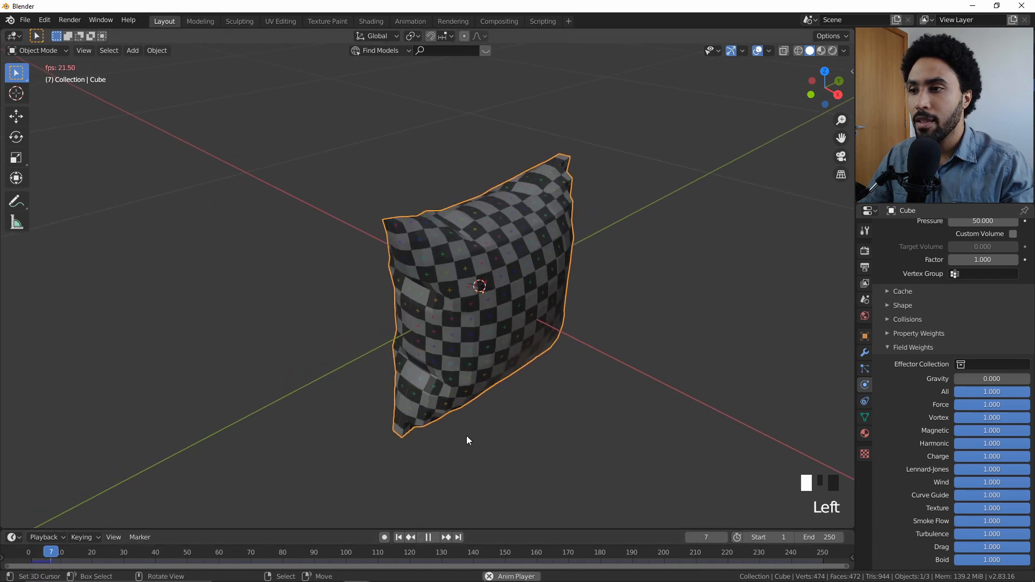
# Step: Examine the inflating pillow up close from a lower angle and stop the playback
pyautogui.moveTo(467, 436); pyautogui.dragTo(466, 363, button='middle')
pyautogui.scroll(2, 467, 372)
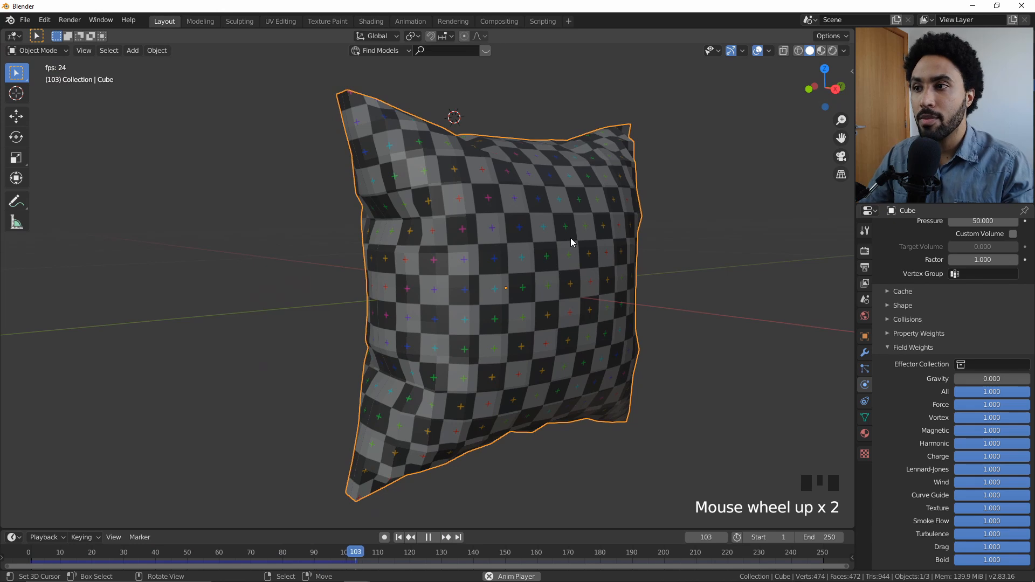
pyautogui.scroll(-1, 566, 237)
pyautogui.click(431, 537)
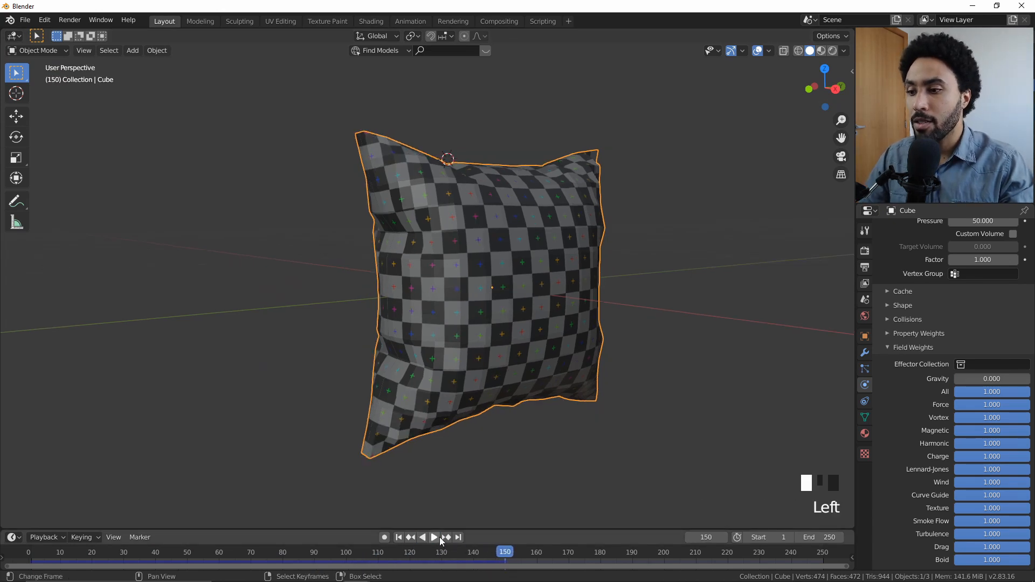
# Step: Restore the cloth's Gravity field weight to 1 and return to frame 1
pyautogui.moveTo(974, 381); pyautogui.dragTo(1030, 381)
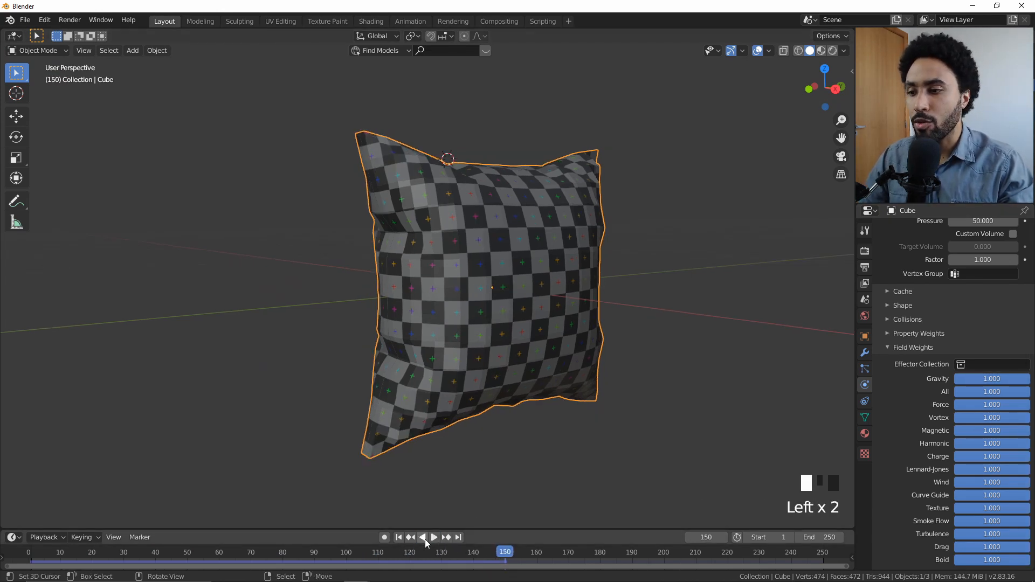
pyautogui.click(398, 538)
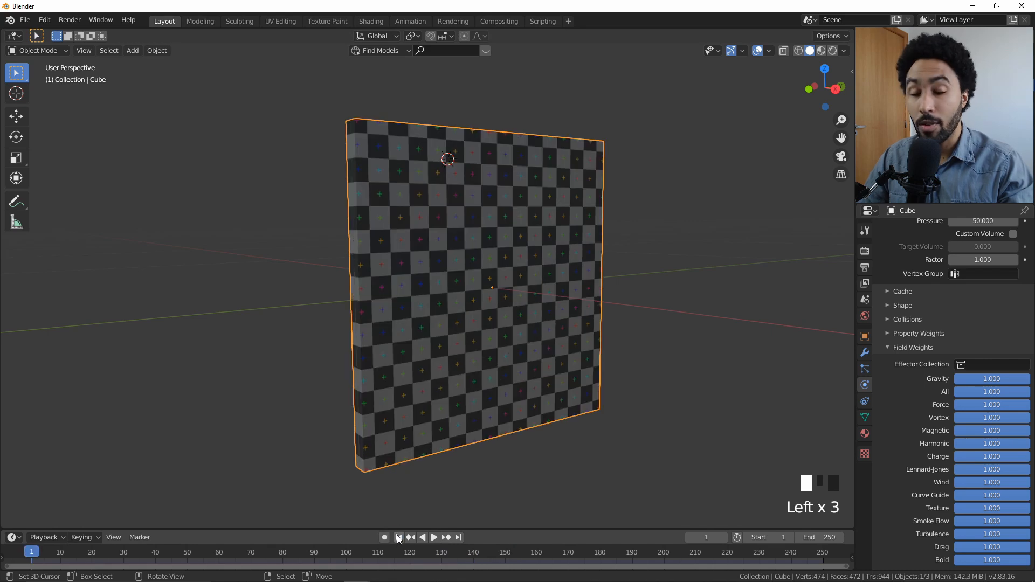
# Step: Raise the slab along the global Z axis so it floats above the ground grid
pyautogui.scroll(-5, 503, 273)
pyautogui.moveTo(503, 272); pyautogui.dragTo(505, 313, button='middle')
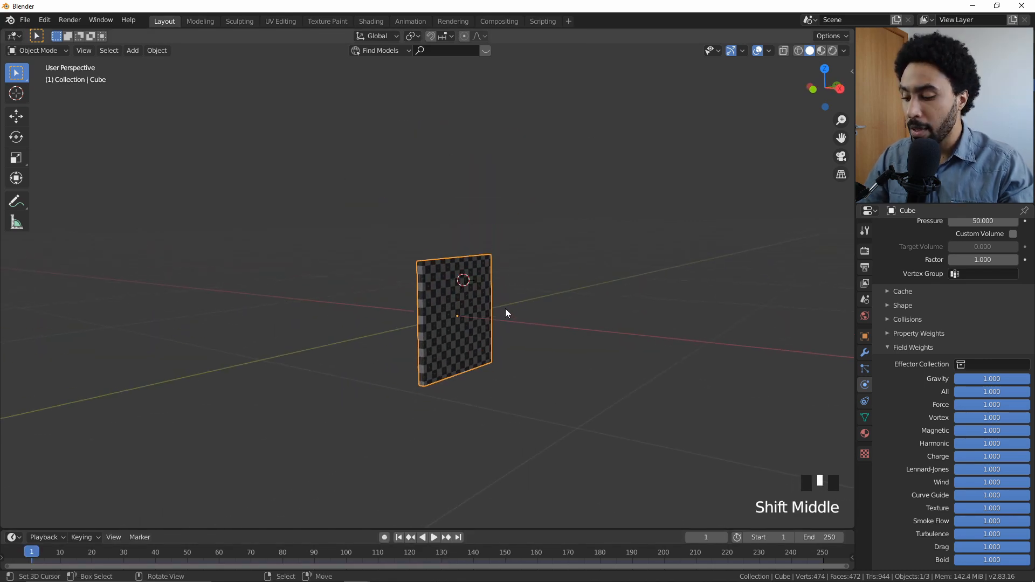
pyautogui.press('g')
pyautogui.press('z')
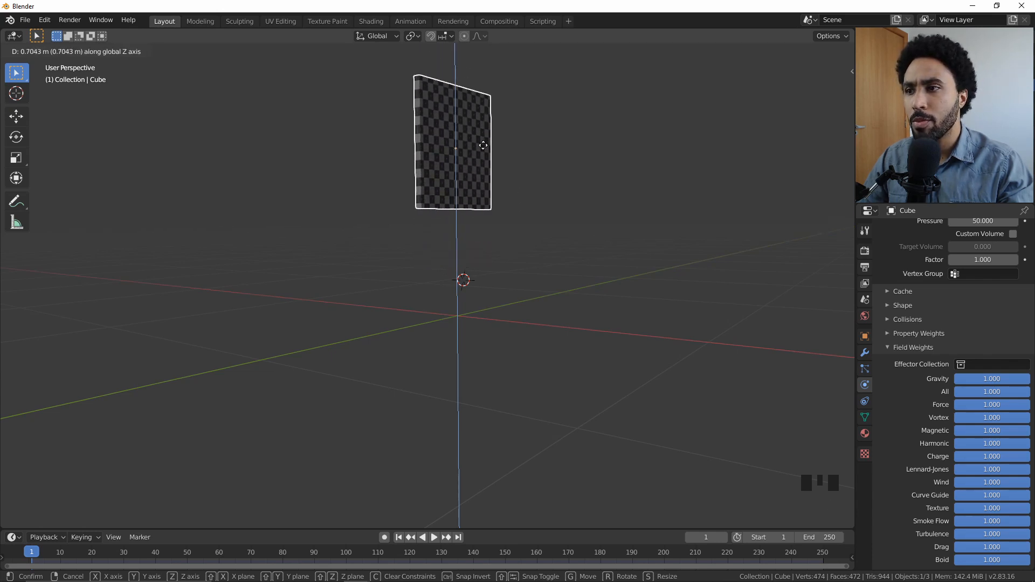
pyautogui.click(480, 190)
pyautogui.moveTo(445, 250); pyautogui.dragTo(498, 272, button='middle')
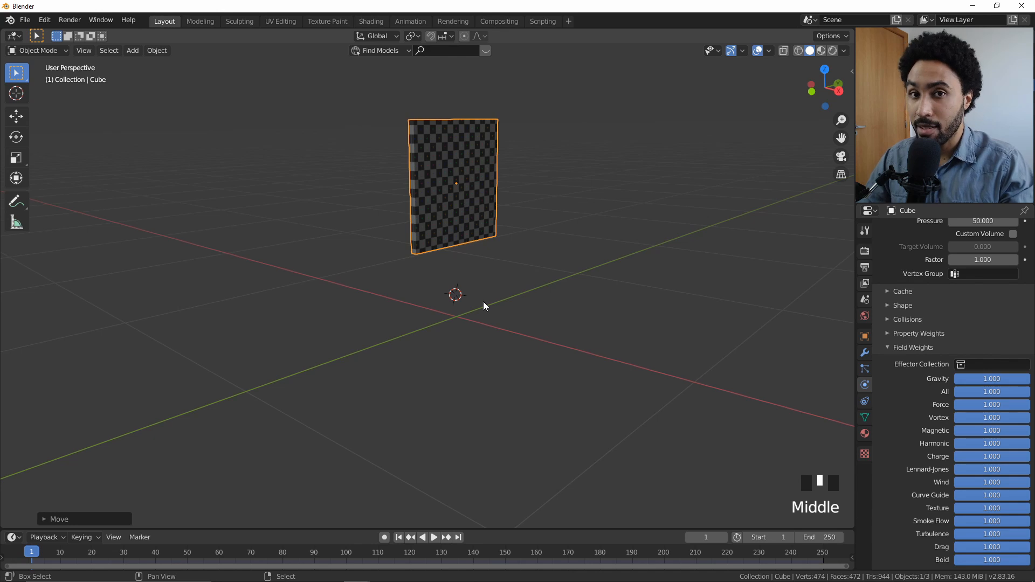
# Step: Reset the 3D cursor to the world origin and center the view back on the raised slab
pyautogui.hotkey('shift', 'c')
pyautogui.scroll(3, 403, 344)
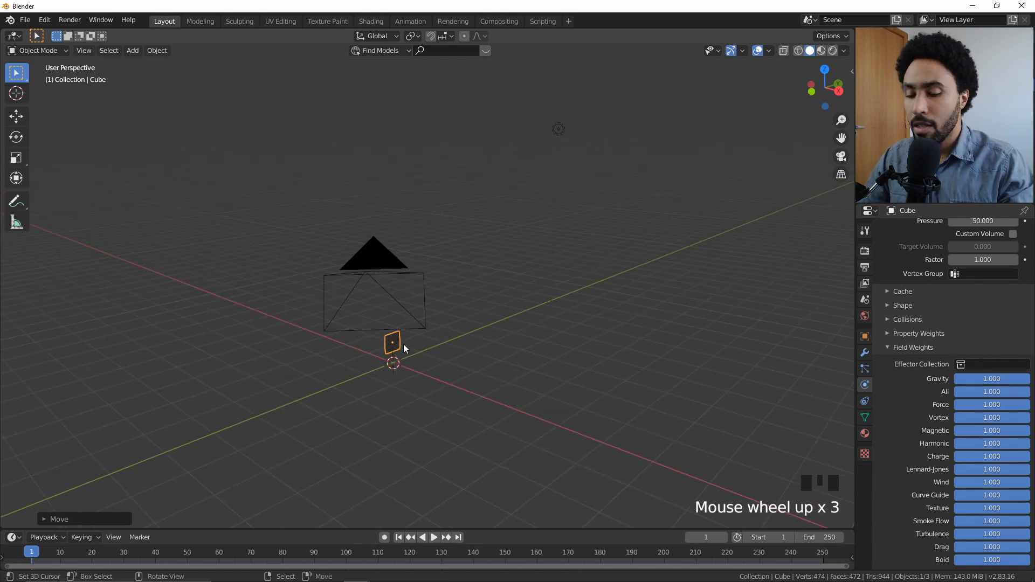
pyautogui.press('KP_Decimal')
pyautogui.scroll(-7, 410, 345)
pyautogui.moveTo(423, 346); pyautogui.dragTo(484, 326, button='middle')
# Step: Add a plane mesh at the world origin and scale it up into a large floor beneath the slab
pyautogui.hotkey('shift', 'a')
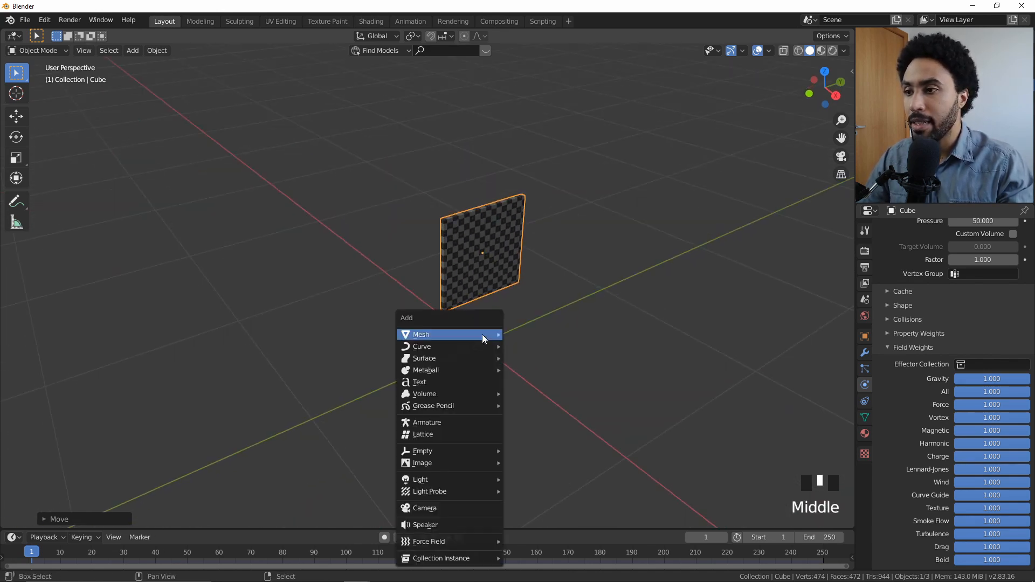
pyautogui.moveTo(493, 333)
pyautogui.click(542, 333)
pyautogui.scroll(-3, 476, 335)
pyautogui.press('s')
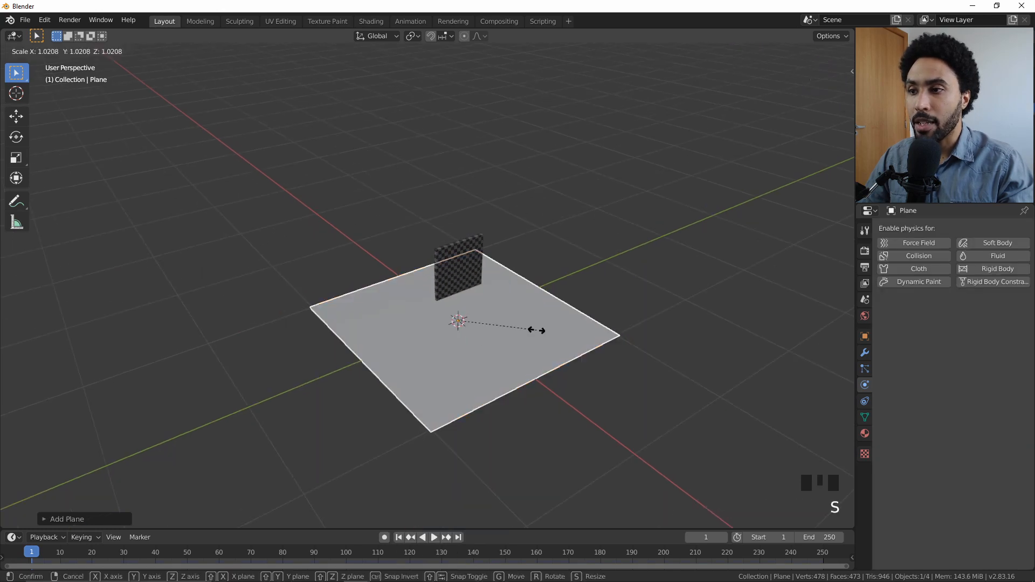
pyautogui.click(667, 345)
# Step: Apply the scale of the floor plane and of the slab
pyautogui.hotkey('ctrl', 'a')
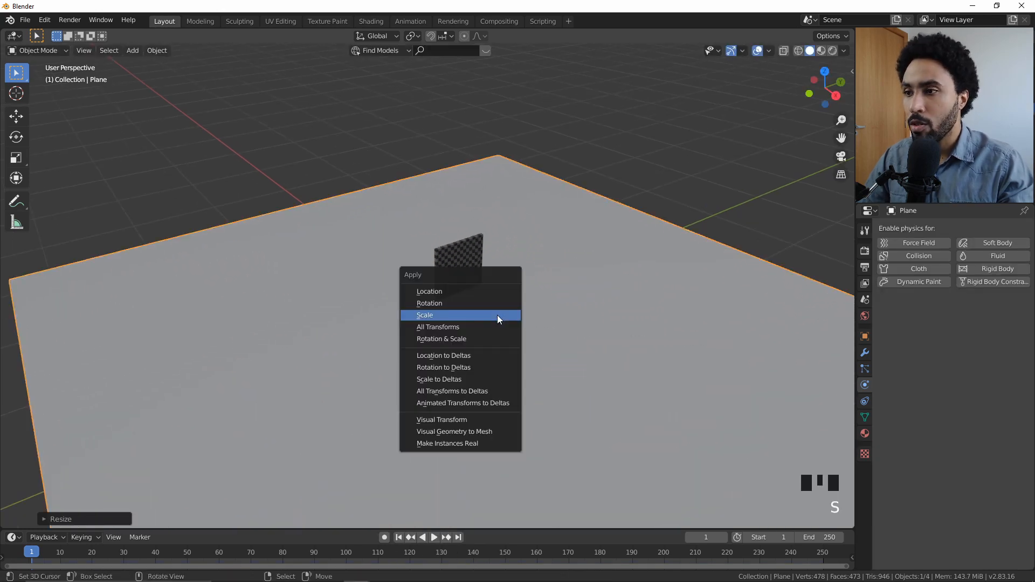
pyautogui.click(462, 319)
pyautogui.rightClick(465, 277)
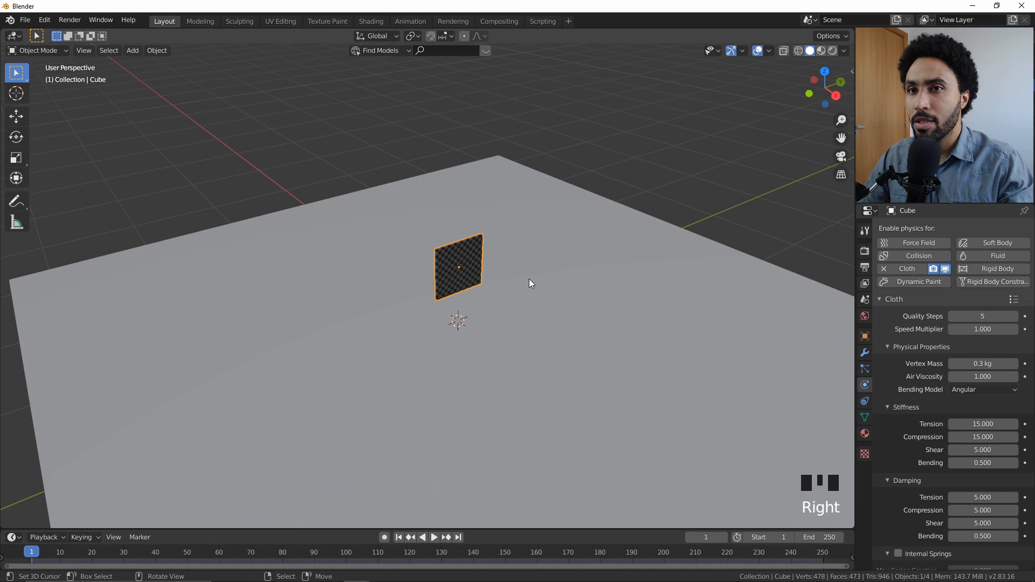
pyautogui.hotkey('ctrl', 'a')
pyautogui.click(510, 281)
# Step: Select the slab and the floor plane alternately and review the physics settings of each
pyautogui.moveTo(438, 319); pyautogui.dragTo(461, 328, button='middle')
pyautogui.hotkey('alt', 'a')
pyautogui.rightClick(474, 236)
pyautogui.rightClick(461, 327)
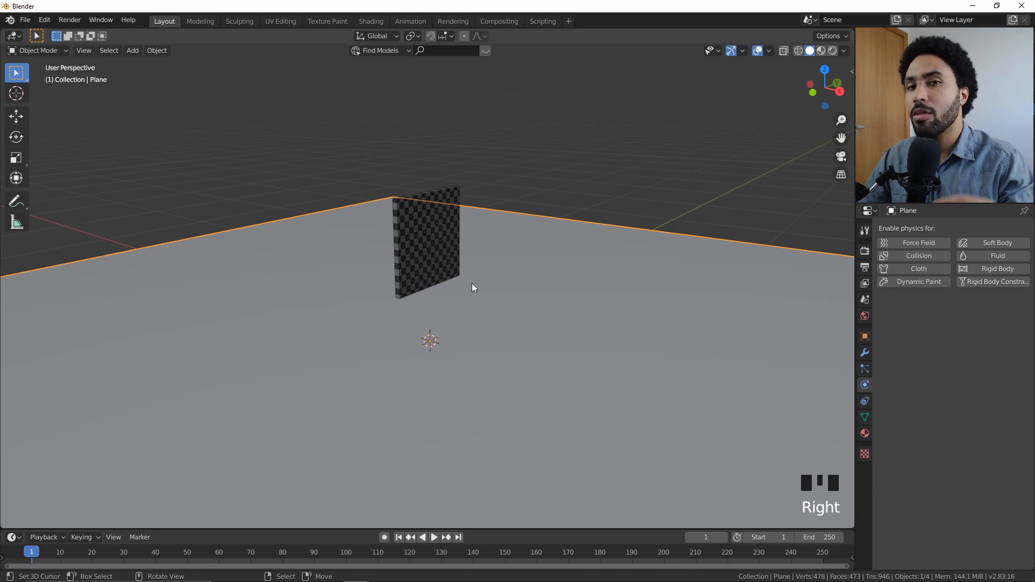
pyautogui.rightClick(413, 237)
pyautogui.rightClick(413, 238)
pyautogui.rightClick(498, 360)
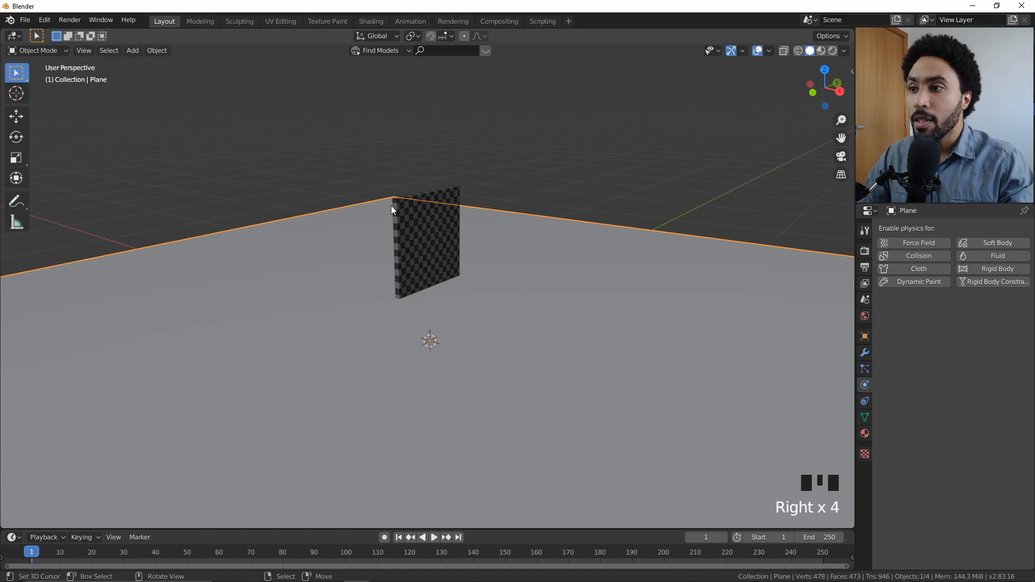
pyautogui.rightClick(437, 212)
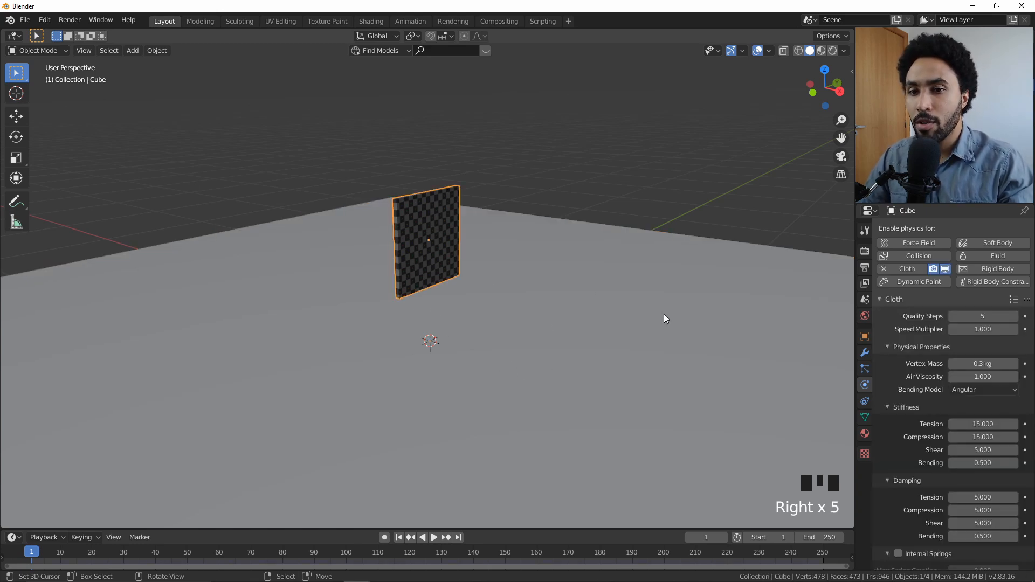
pyautogui.scroll(-15, 928, 393)
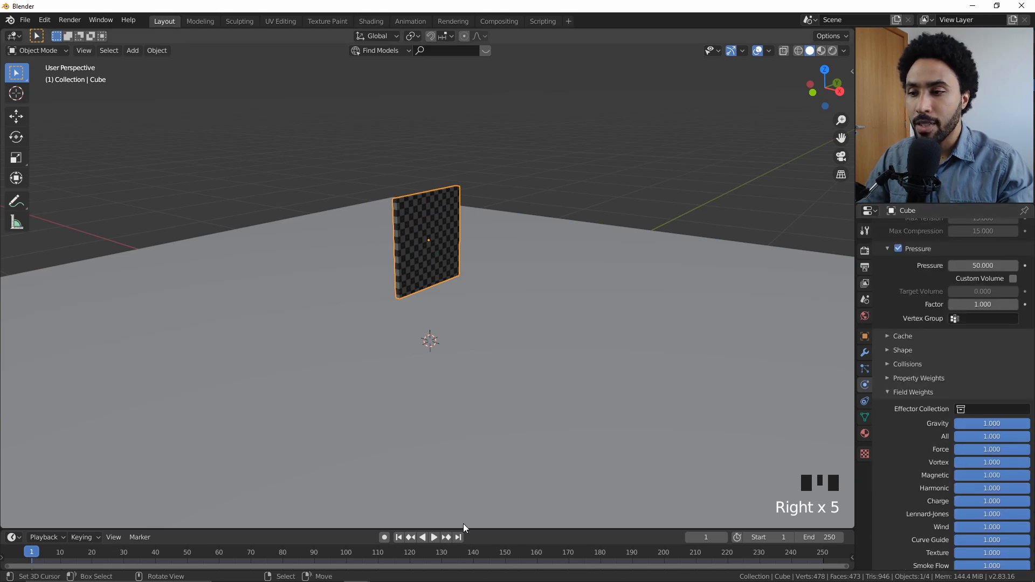
# Step: Select the floor plane, test the slab's fall onto it without collision physics, and rewind the playback
pyautogui.rightClick(488, 350)
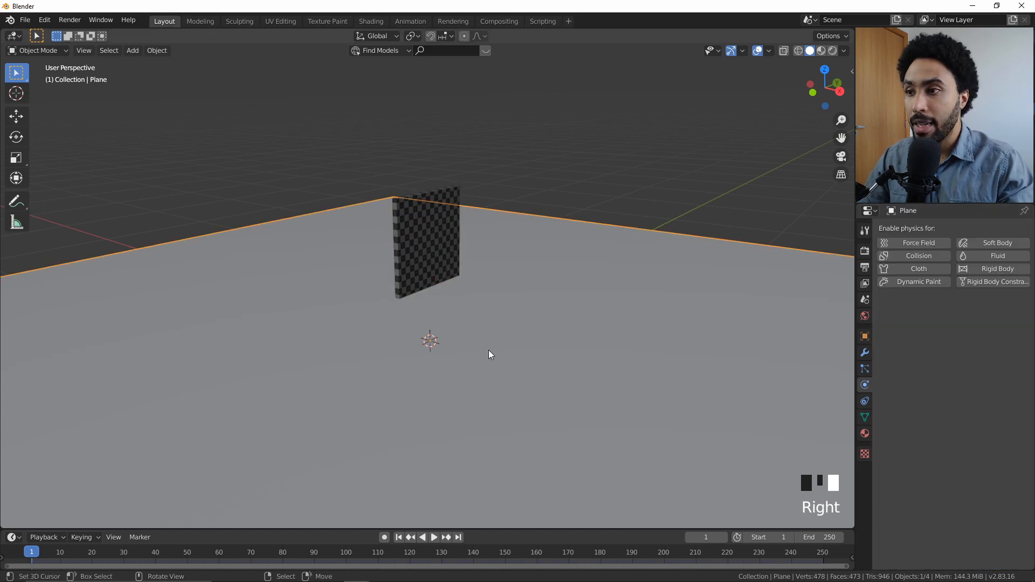
pyautogui.click(434, 537)
pyautogui.click(434, 537)
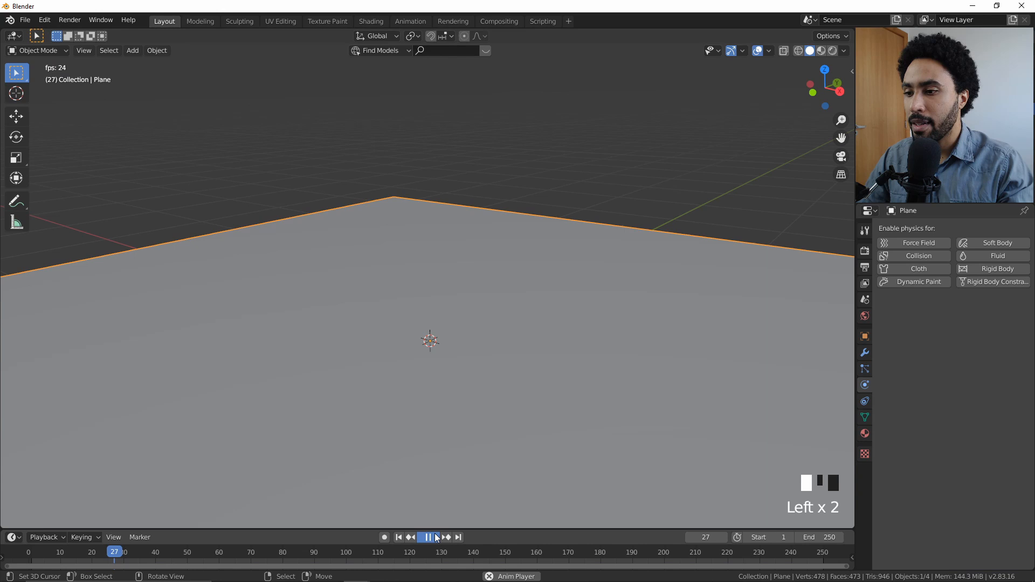
pyautogui.click(402, 537)
# Step: Enable Collision physics on the floor plane with the default settings and play the simulation from frame 0
pyautogui.moveTo(27, 553)
pyautogui.mouseDown()
pyautogui.moveTo(76, 552)
pyautogui.moveTo(21, 553)
pyautogui.mouseUp()
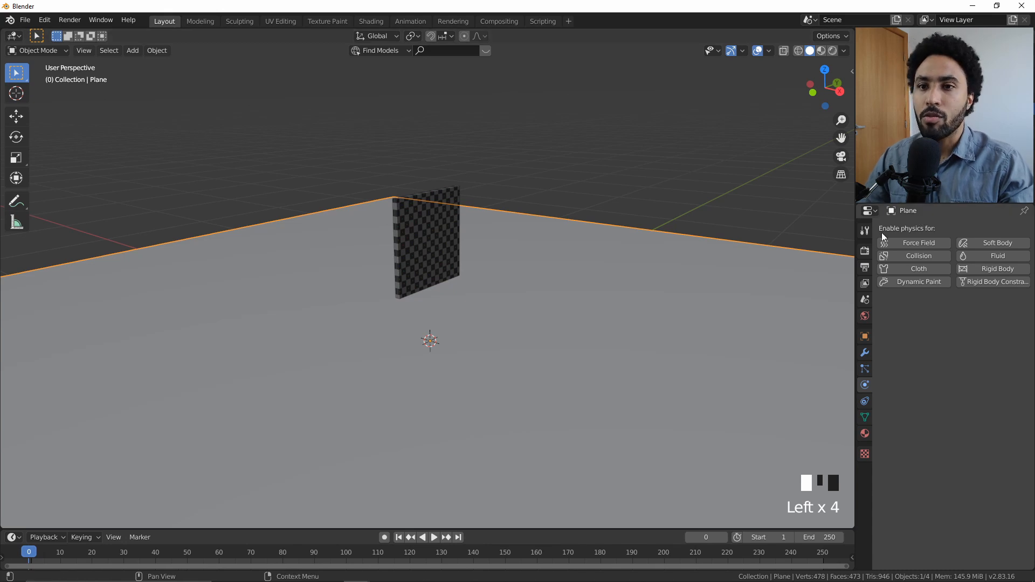
pyautogui.click(924, 257)
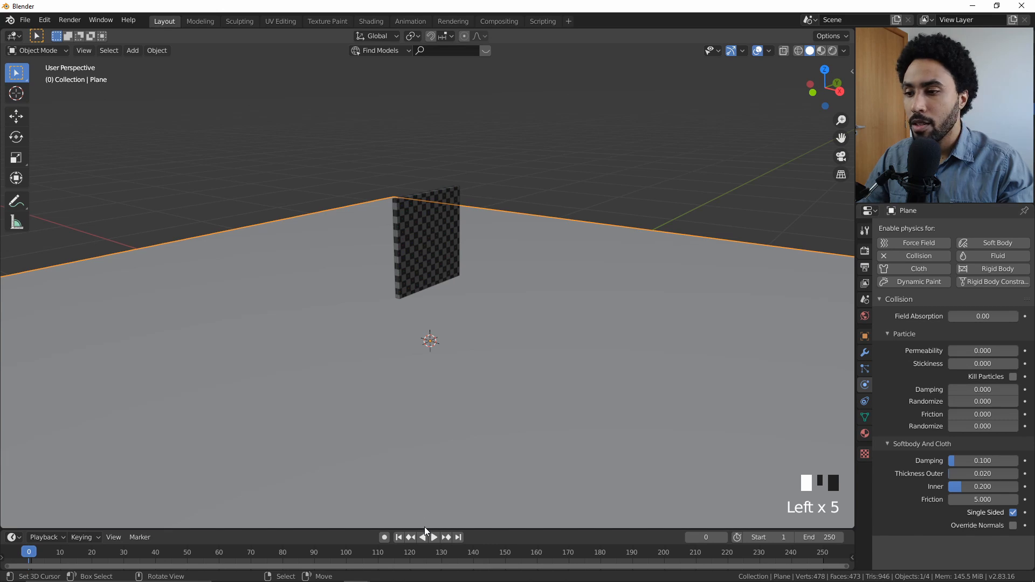
pyautogui.click(435, 537)
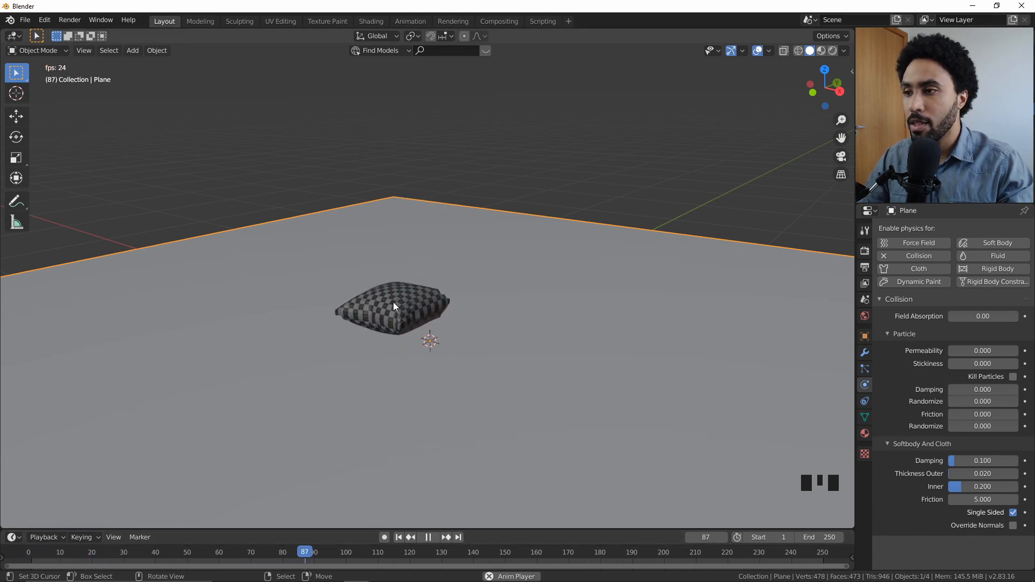
# Step: Stop and rewind the simulation, and place three duplicates of the slab around the original above the floor plane
pyautogui.click(436, 537)
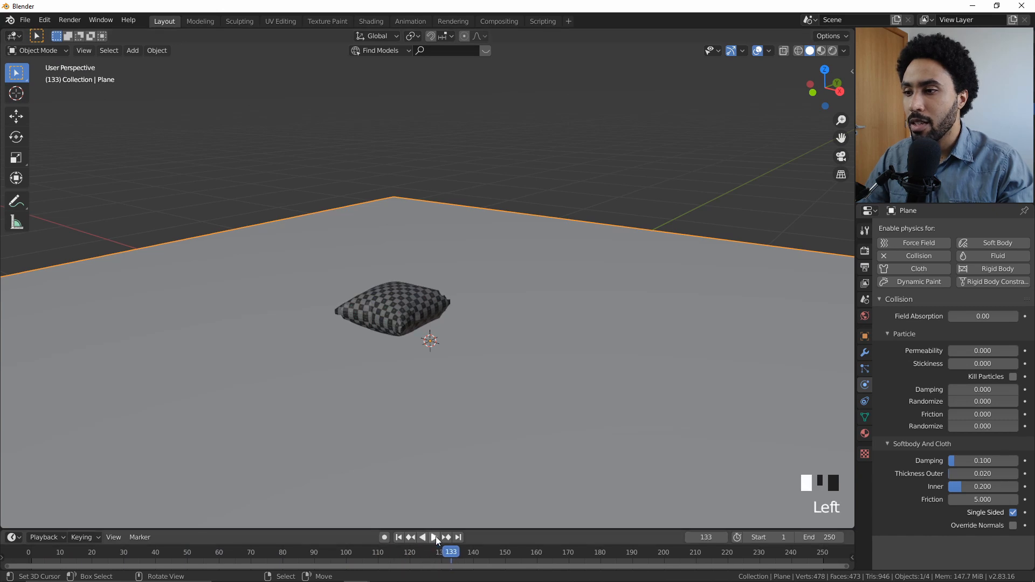
pyautogui.click(399, 537)
pyautogui.moveTo(399, 297); pyautogui.dragTo(422, 240, button='middle')
pyautogui.rightClick(423, 240)
pyautogui.moveTo(485, 276); pyautogui.dragTo(492, 309, button='middle')
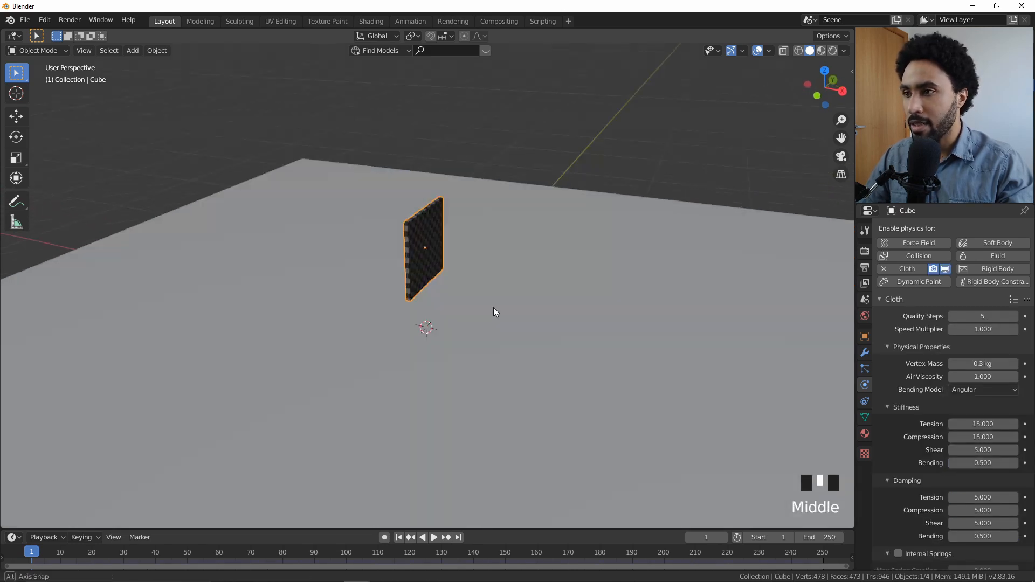
pyautogui.hotkey('shift', 'd')
pyautogui.click(530, 224)
pyautogui.hotkey('shift', 'd')
pyautogui.click(382, 246)
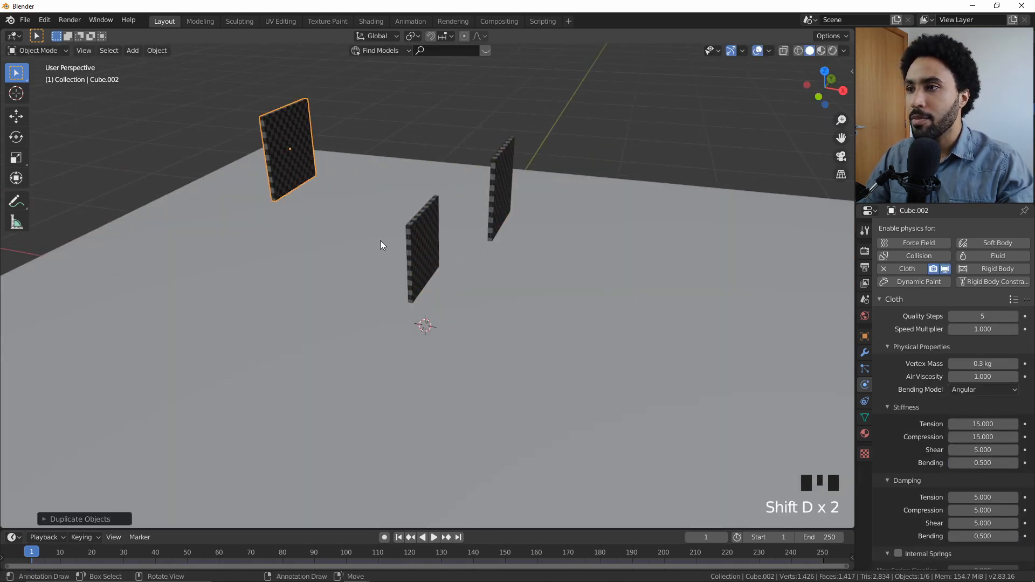
pyautogui.hotkey('shift', 'd')
pyautogui.click(717, 343)
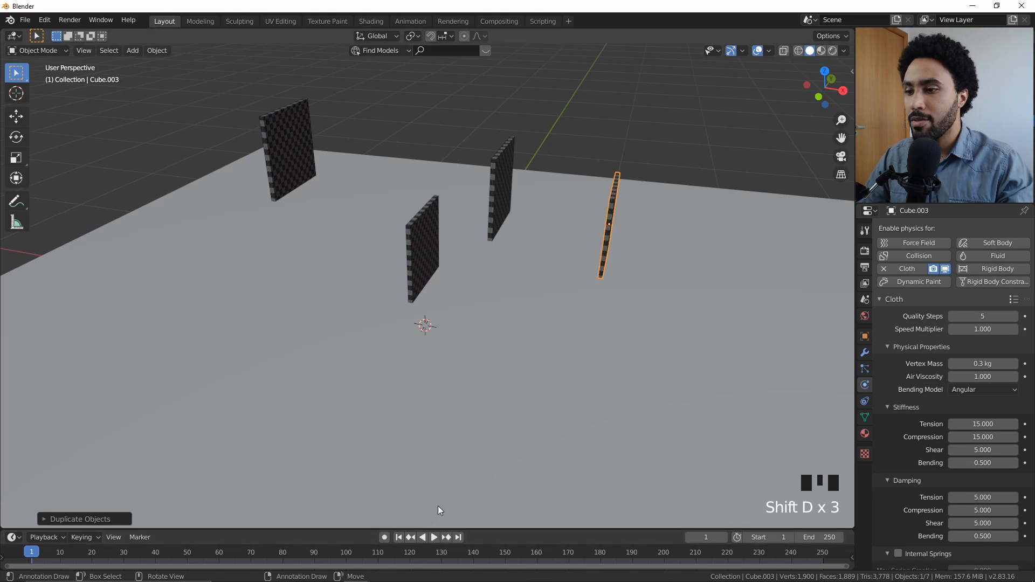
# Step: Play the simulation with all four slabs, examine how they land on the floor, and rewind it to frame 1
pyautogui.click(433, 538)
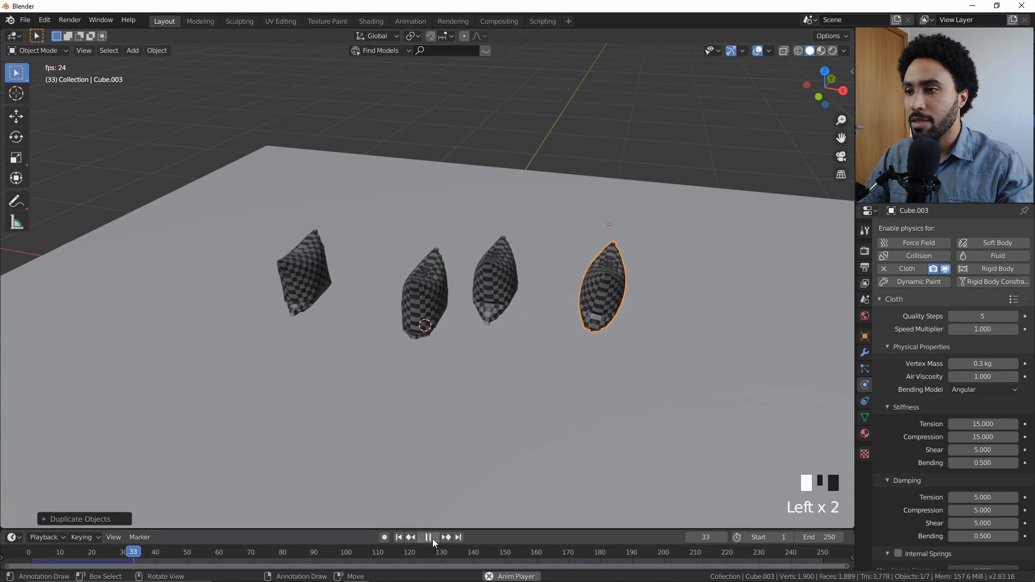
pyautogui.moveTo(470, 305); pyautogui.dragTo(485, 250, button='middle')
pyautogui.click(428, 538)
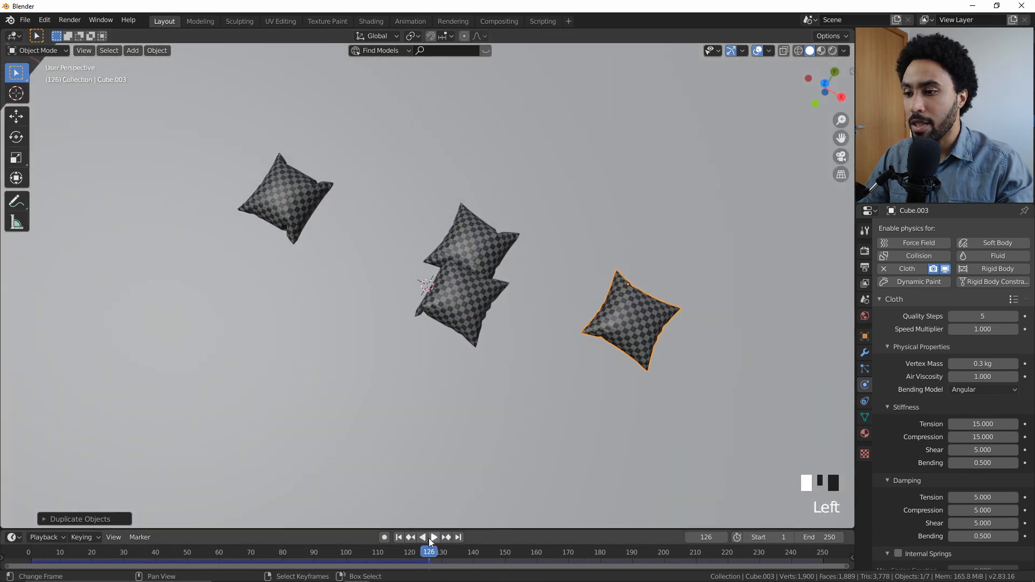
pyautogui.click(399, 538)
pyautogui.moveTo(474, 388); pyautogui.dragTo(499, 290, button='middle')
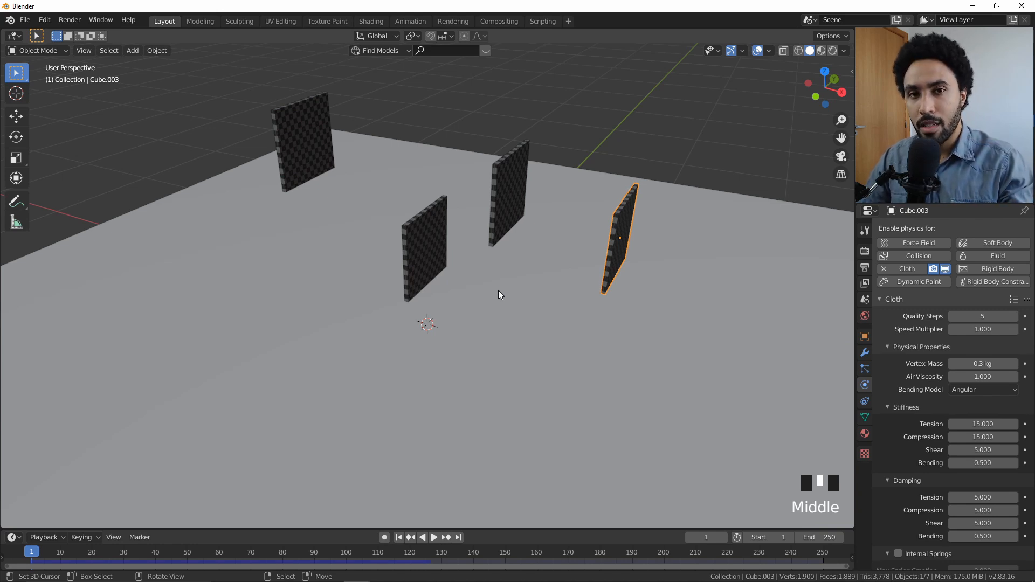
# Step: Delete the three duplicated slabs and keep only the original
pyautogui.rightClick(500, 172)
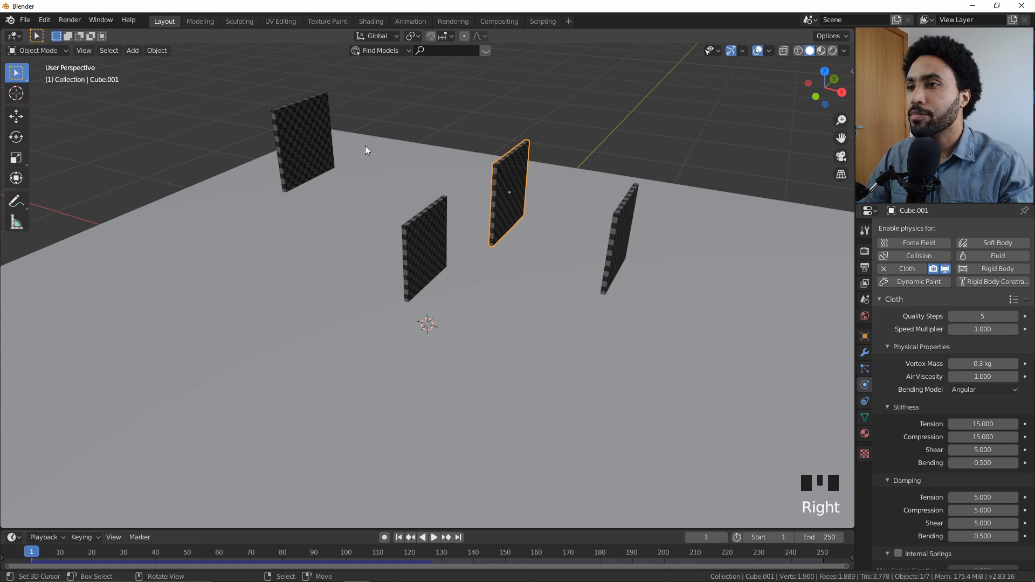
pyautogui.rightClick(352, 139)
pyautogui.keyDown('shift'); pyautogui.rightClick(509, 176); pyautogui.keyUp('shift')
pyautogui.keyDown('shift'); pyautogui.rightClick(625, 224); pyautogui.keyUp('shift')
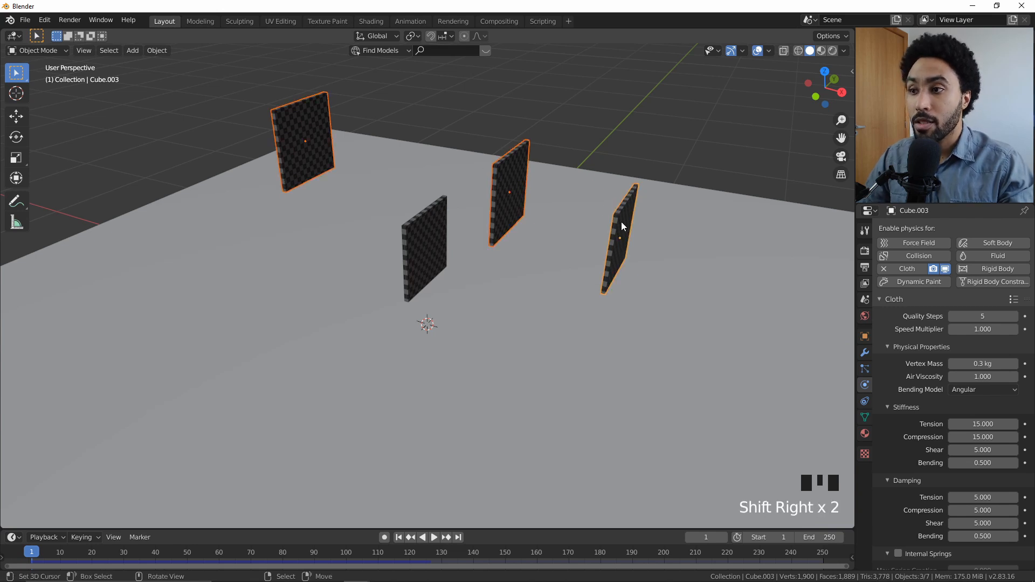
pyautogui.click(621, 222)
pyautogui.press('Delete')
# Step: Play the fall of the remaining slab up close, stop it after landing, and rewind to frame 1
pyautogui.moveTo(561, 278); pyautogui.dragTo(555, 247, button='middle')
pyautogui.scroll(5, 446, 259)
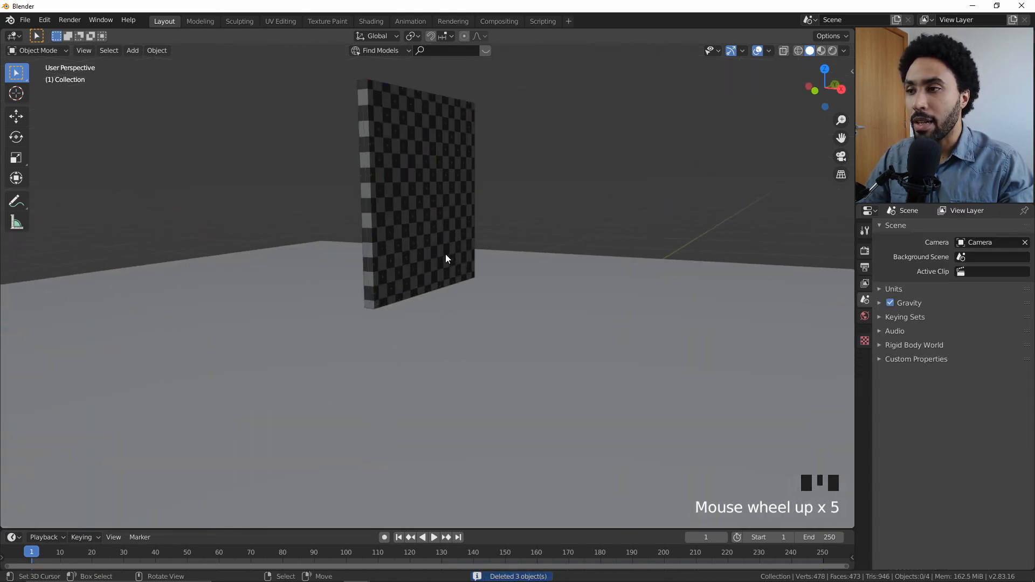
pyautogui.click(430, 540)
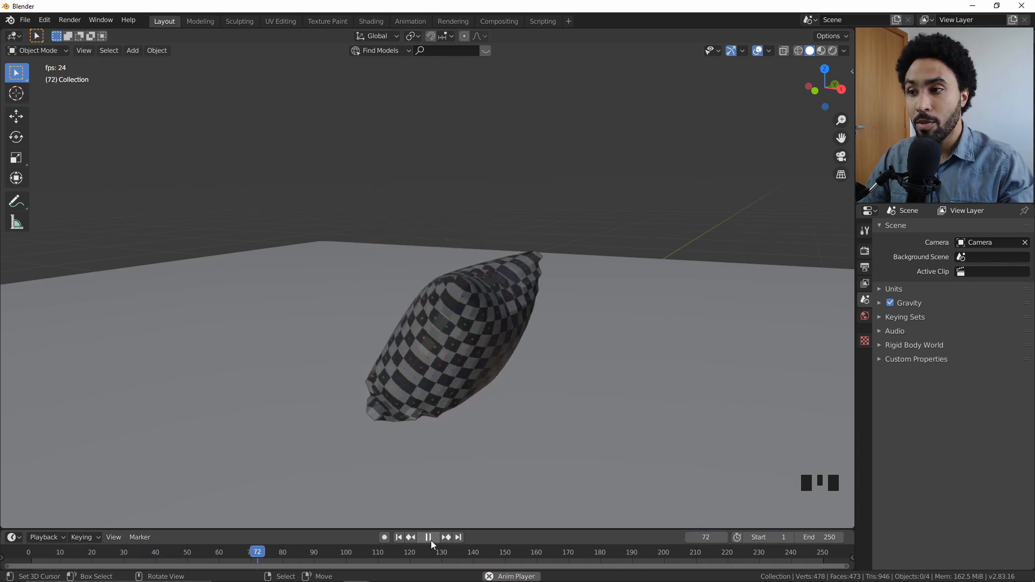
pyautogui.click(428, 538)
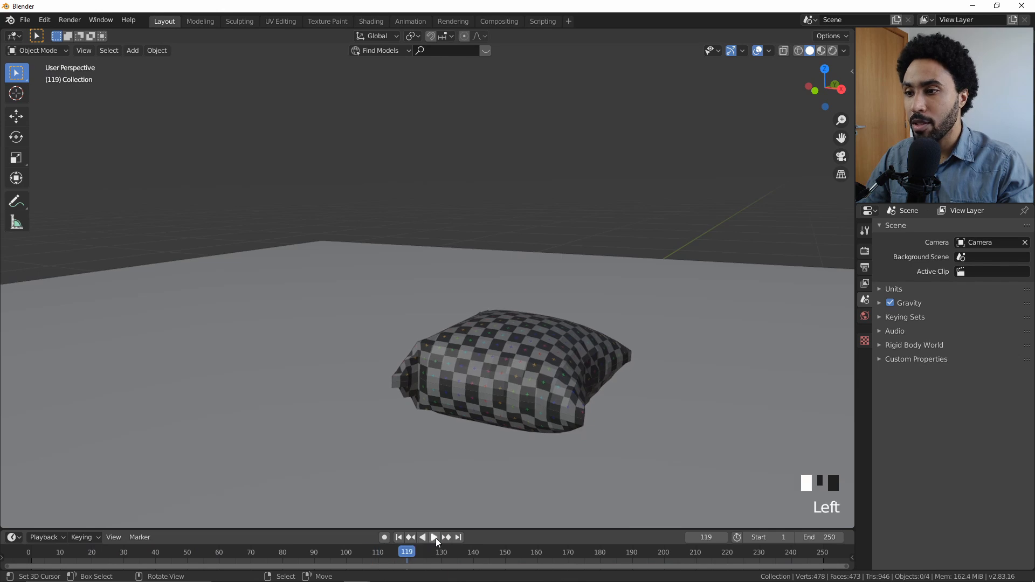
pyautogui.click(404, 538)
# Step: Replay the fall in front view, stop it at frame 222, and examine the gap between the pillow and the floor line
pyautogui.press('KP_1')
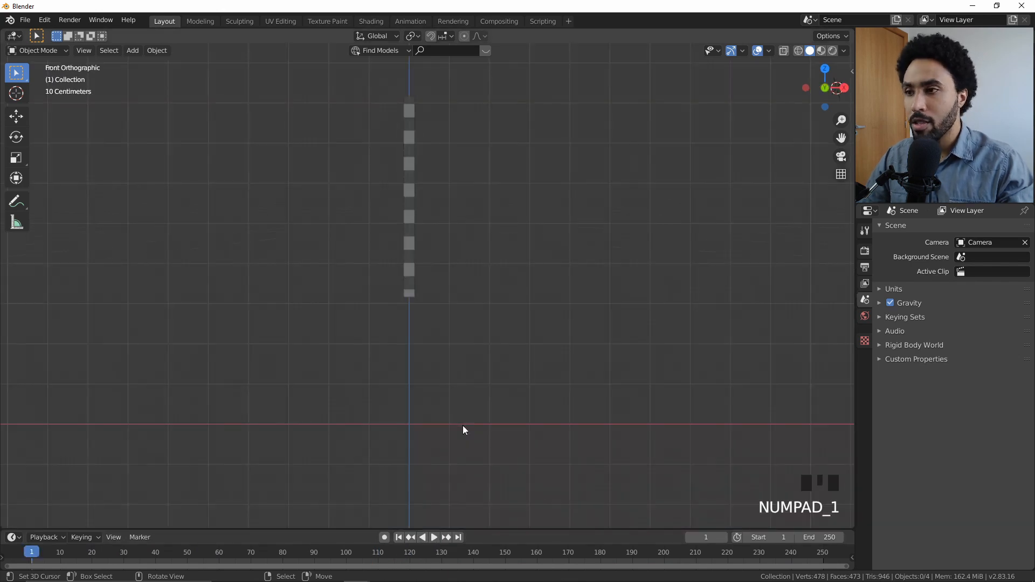
pyautogui.click(434, 537)
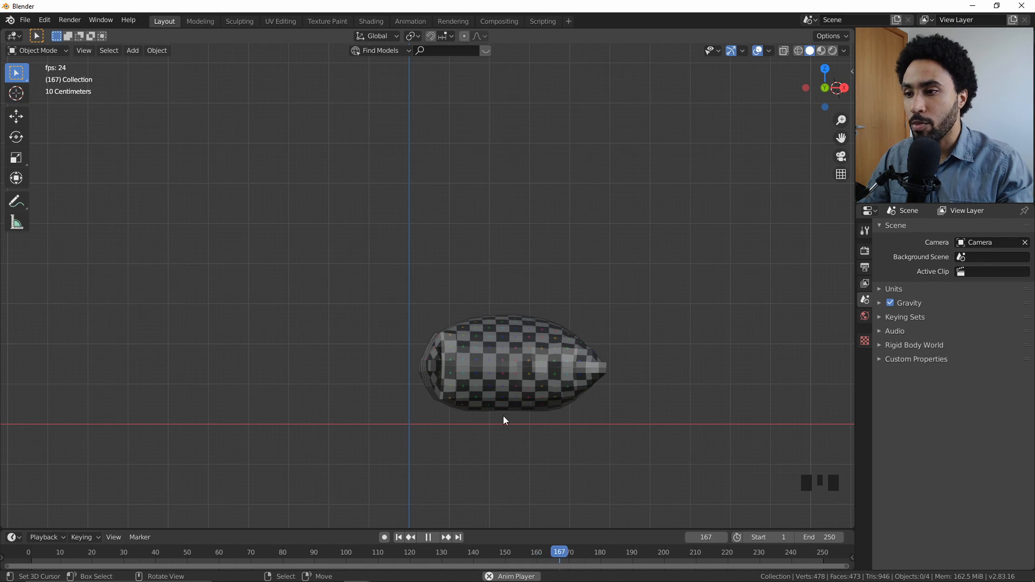
pyautogui.scroll(3, 480, 415)
pyautogui.keyDown('shift'); pyautogui.moveTo(480, 415); pyautogui.dragTo(434, 284, button='middle'); pyautogui.keyUp('shift')
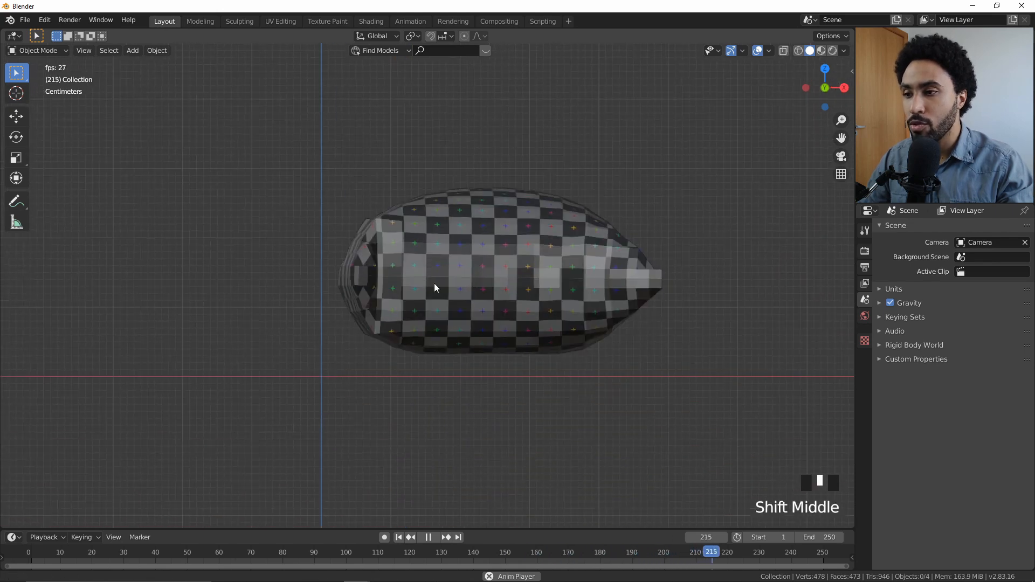
pyautogui.scroll(2, 543, 362)
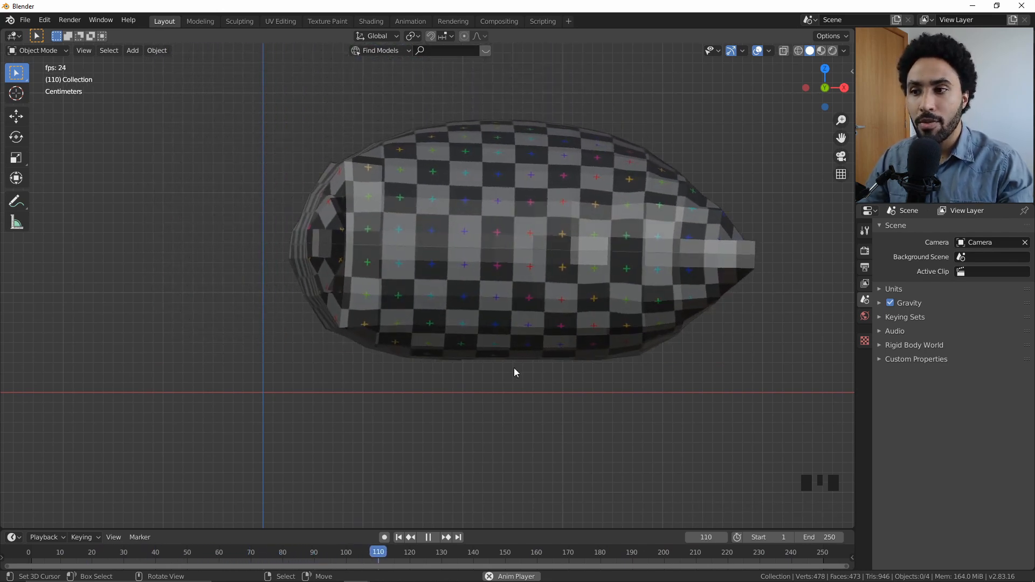
pyautogui.scroll(-3, 523, 376)
pyautogui.press('z')
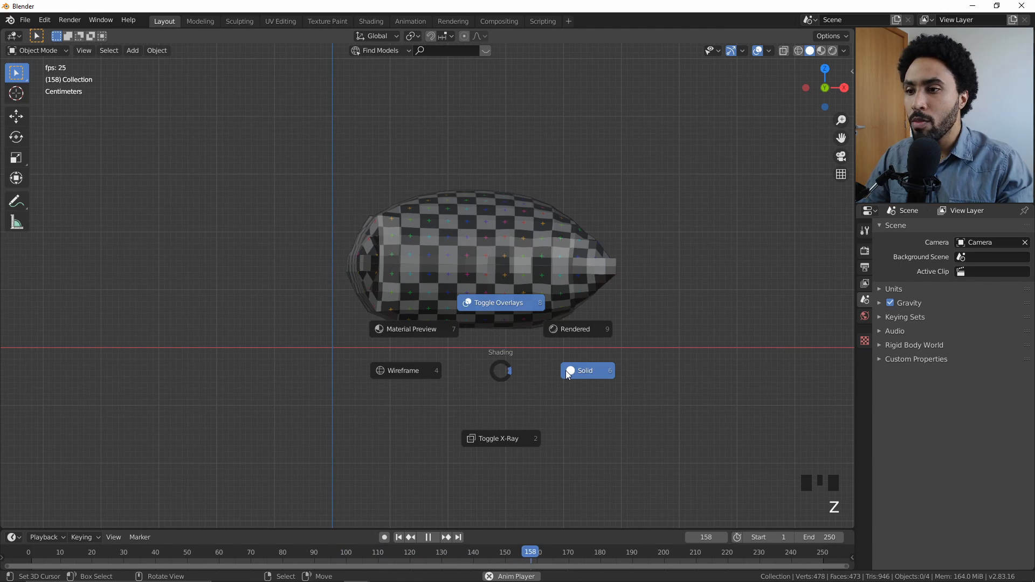
pyautogui.moveTo(535, 350); pyautogui.dragTo(528, 351, button='middle')
pyautogui.scroll(-4, 512, 354)
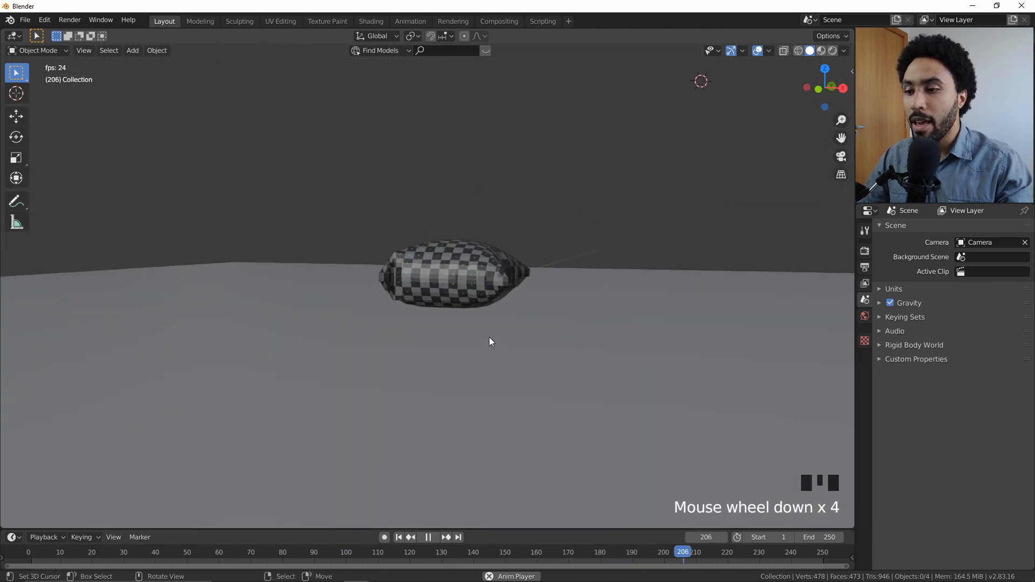
pyautogui.click(432, 536)
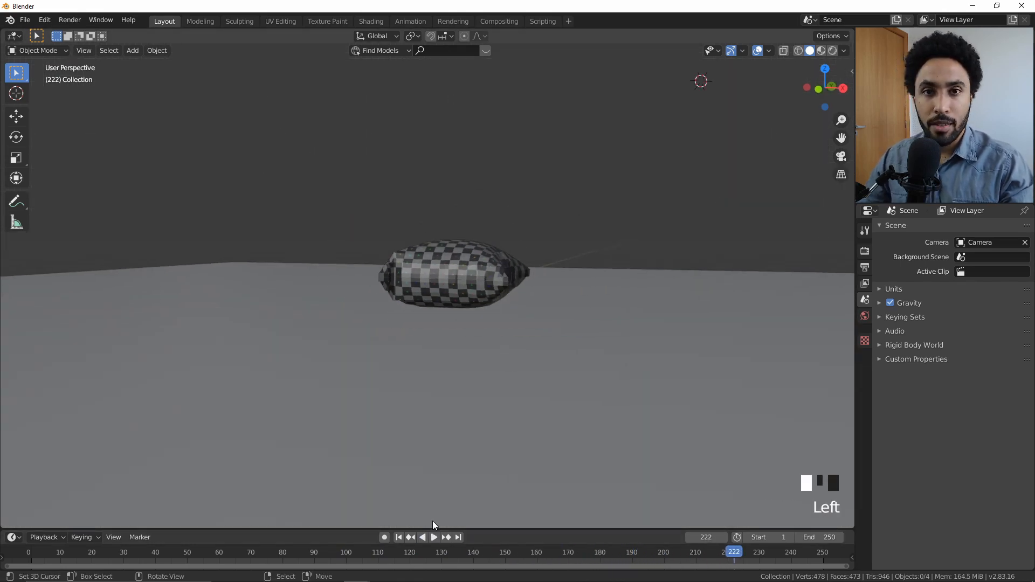
pyautogui.press('KP_1')
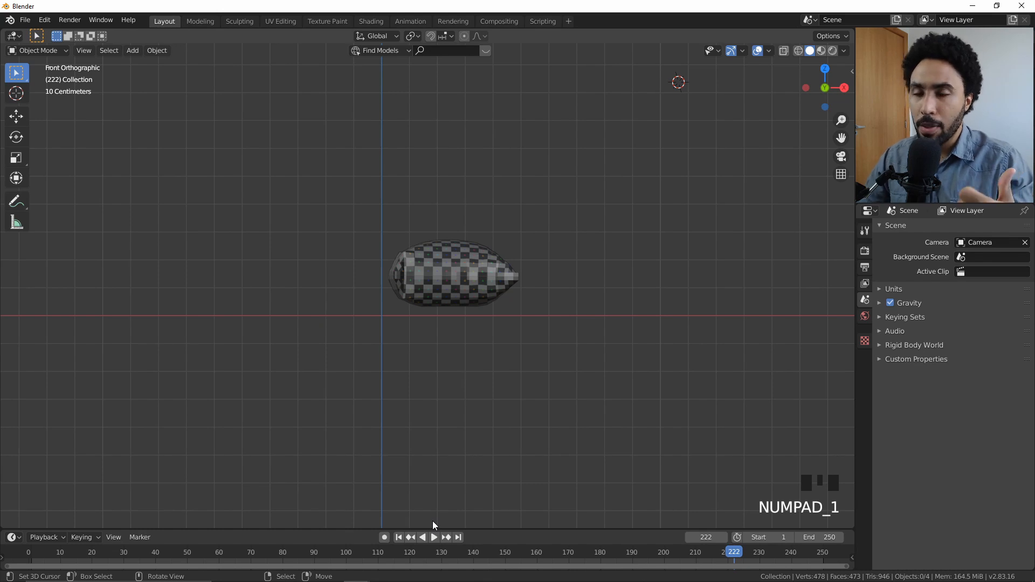
pyautogui.scroll(5, 471, 416)
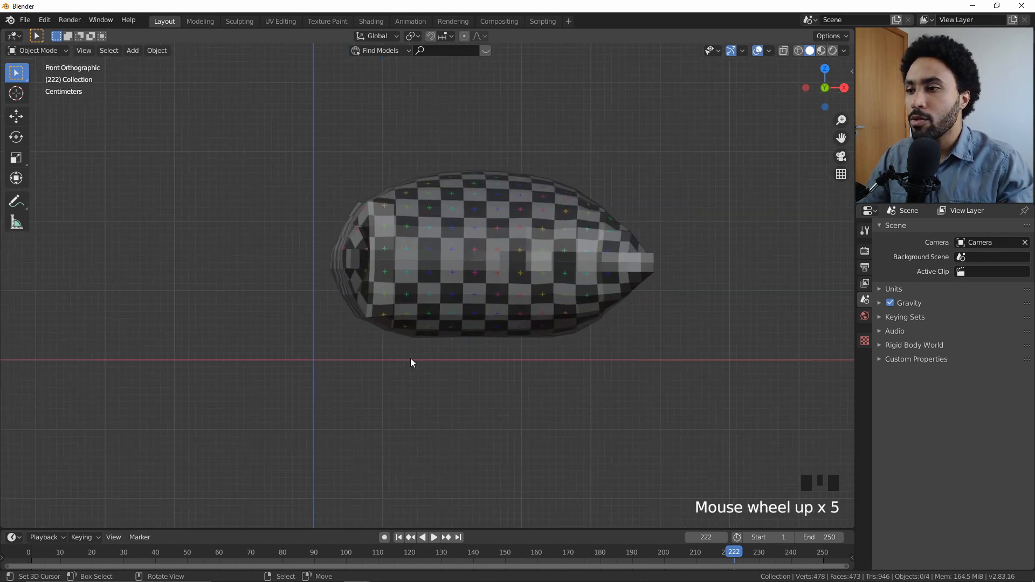
# Step: Add a second plane and snap it to the 3D cursor reset at the world origin
pyautogui.moveTo(409, 358); pyautogui.dragTo(485, 389, button='middle')
pyautogui.scroll(-4, 486, 388)
pyautogui.hotkey('shift', 'a')
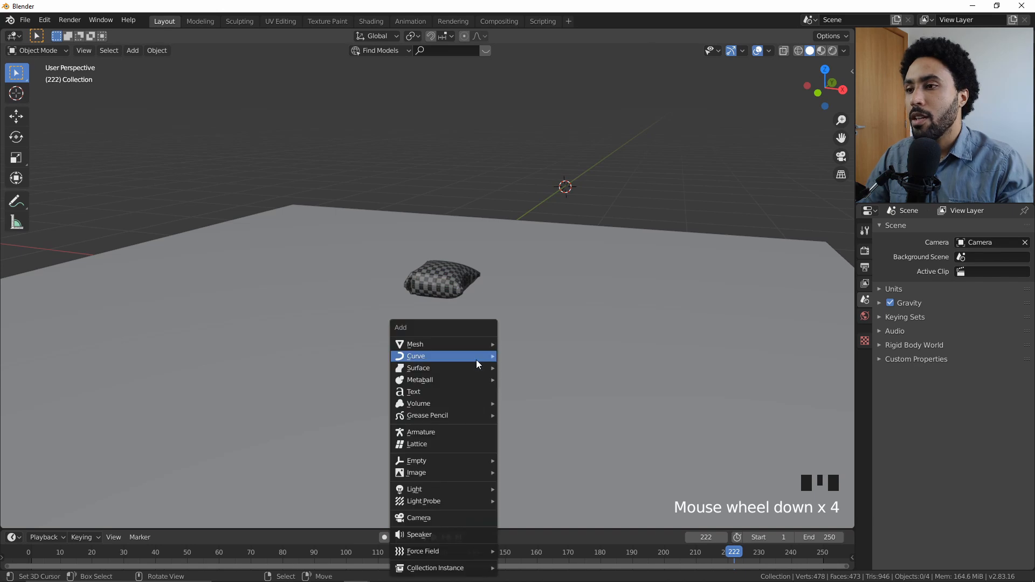
pyautogui.moveTo(482, 345)
pyautogui.click(535, 345)
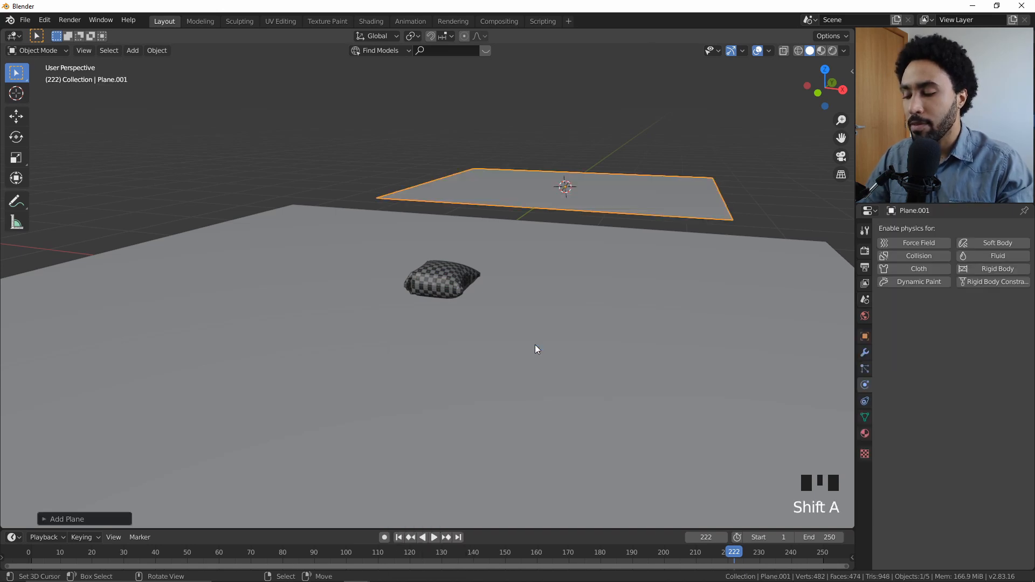
pyautogui.hotkey('shift', 'c')
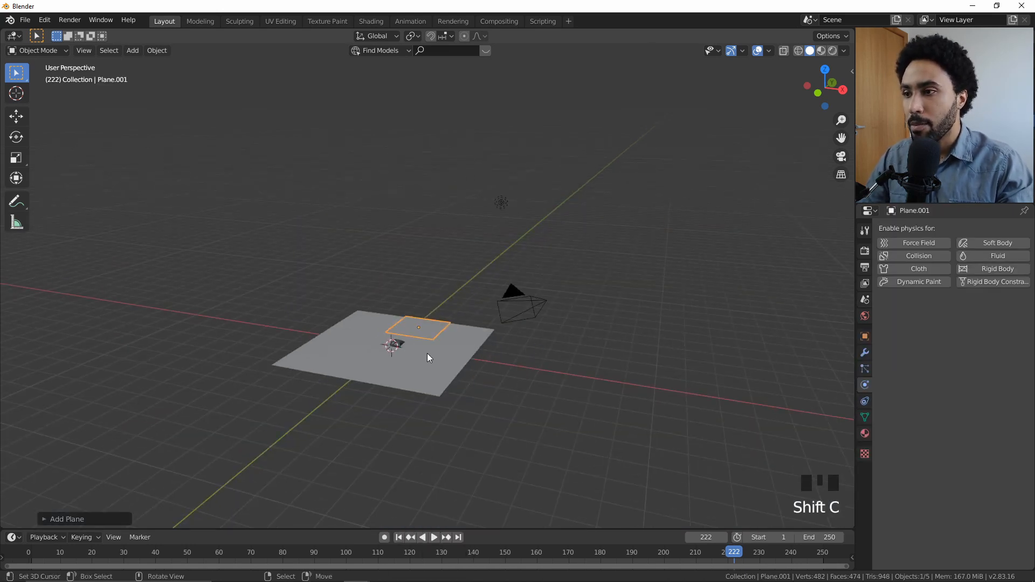
pyautogui.hotkey('shift', 's')
pyautogui.click(417, 268)
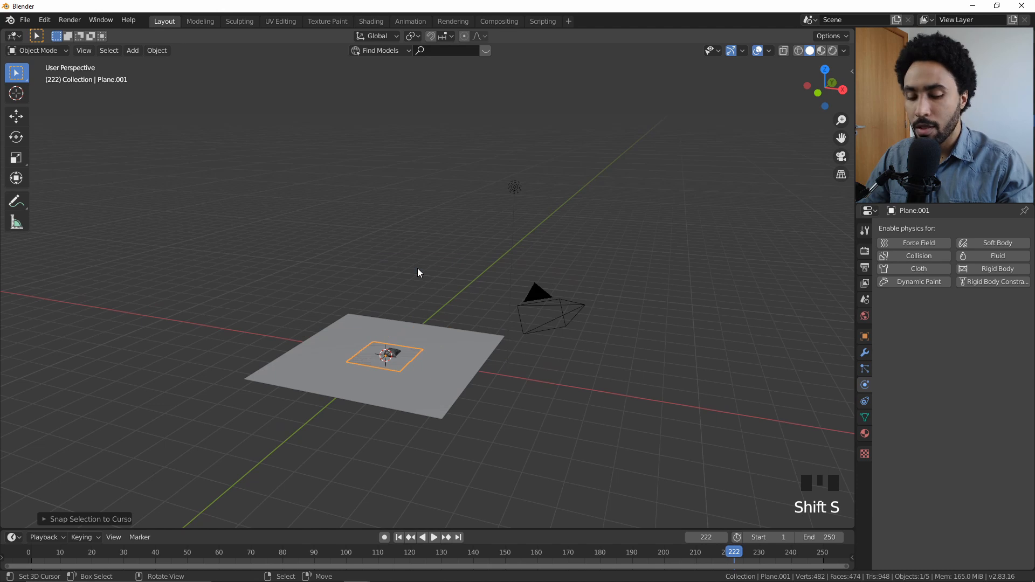
# Step: Examine in front view whether the new plane and the floor plane lie at the same height below the pillow
pyautogui.press('KP_Decimal')
pyautogui.press('KP_1')
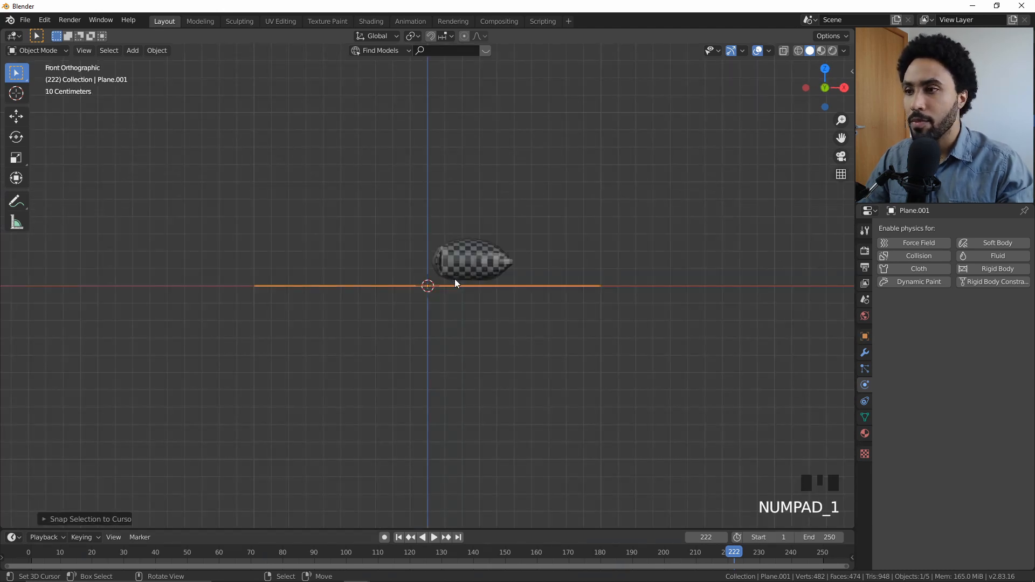
pyautogui.scroll(7, 454, 279)
pyautogui.keyDown('shift'); pyautogui.moveTo(533, 291); pyautogui.dragTo(509, 308, button='middle'); pyautogui.keyUp('shift')
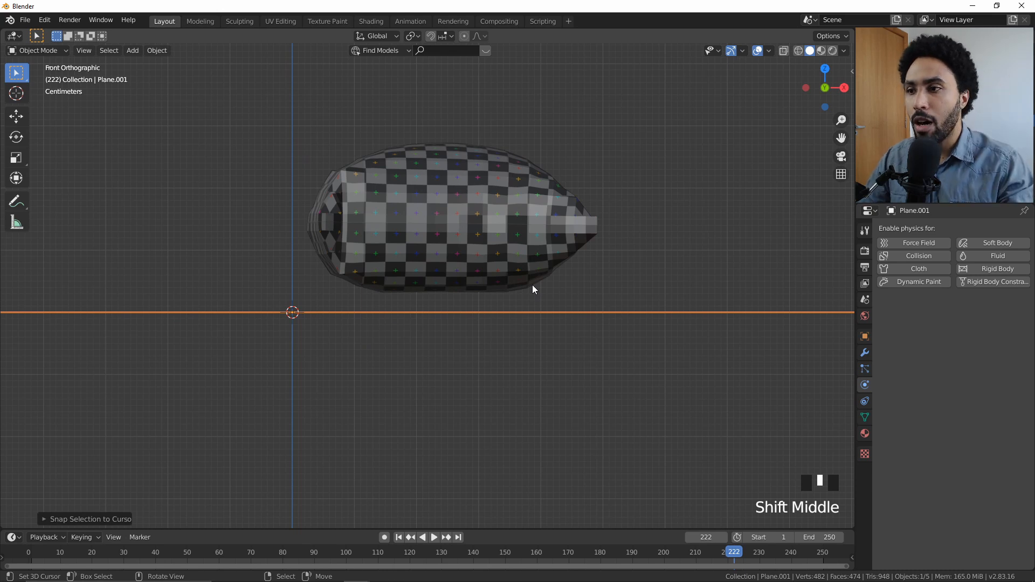
pyautogui.scroll(-2, 766, 276)
pyautogui.scroll(-2, 777, 291)
pyautogui.rightClick(761, 283)
pyautogui.scroll(3, 568, 266)
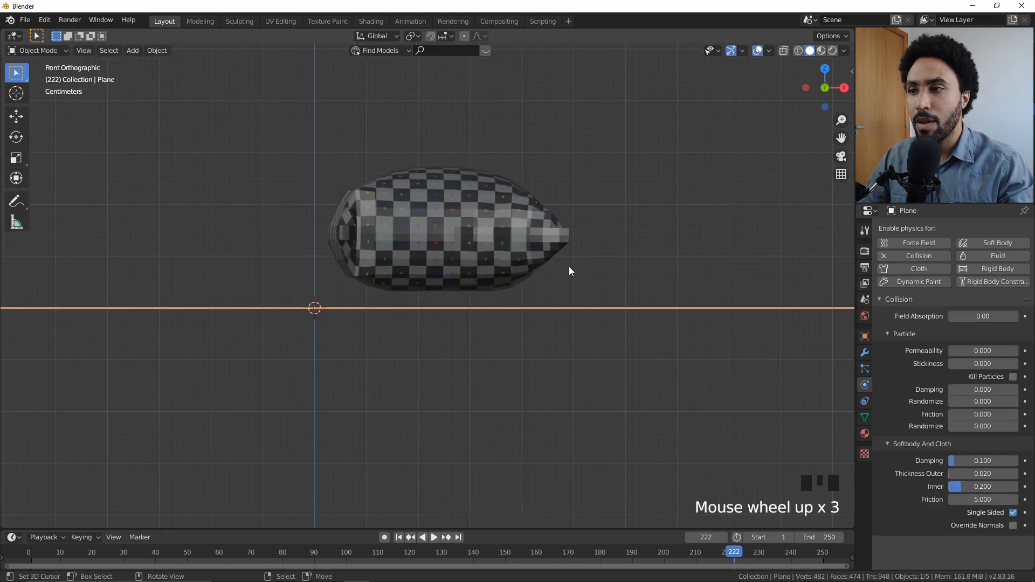
pyautogui.moveTo(568, 266); pyautogui.dragTo(515, 317, button='middle')
pyautogui.hotkey('ctrl', 'z')
pyautogui.scroll(-4, 521, 326)
pyautogui.press('KP_1')
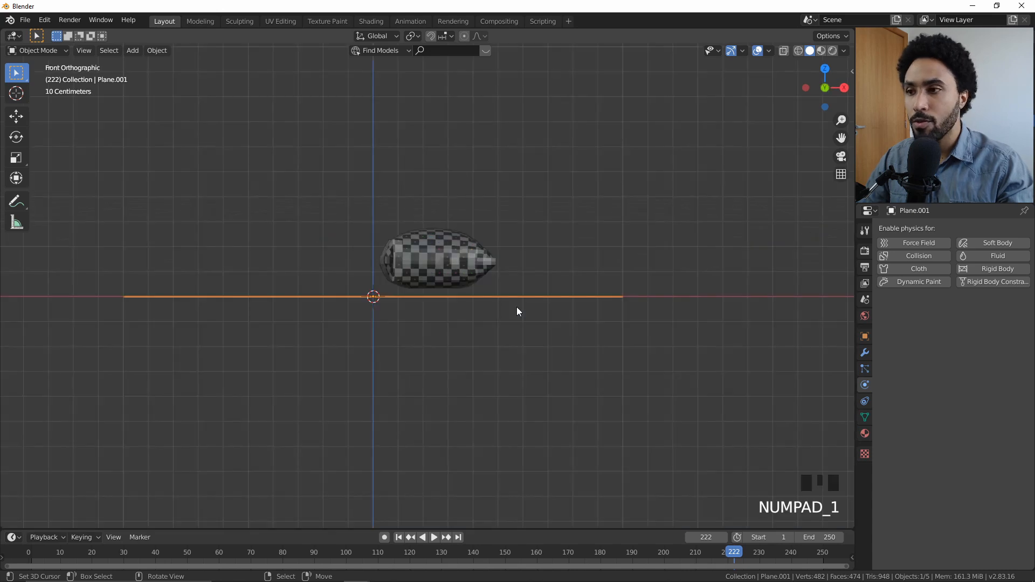
# Step: Raise the new plane along global Z until it touches the underside of the resting pillow
pyautogui.scroll(4, 517, 306)
pyautogui.scroll(2, 543, 293)
pyautogui.press('g')
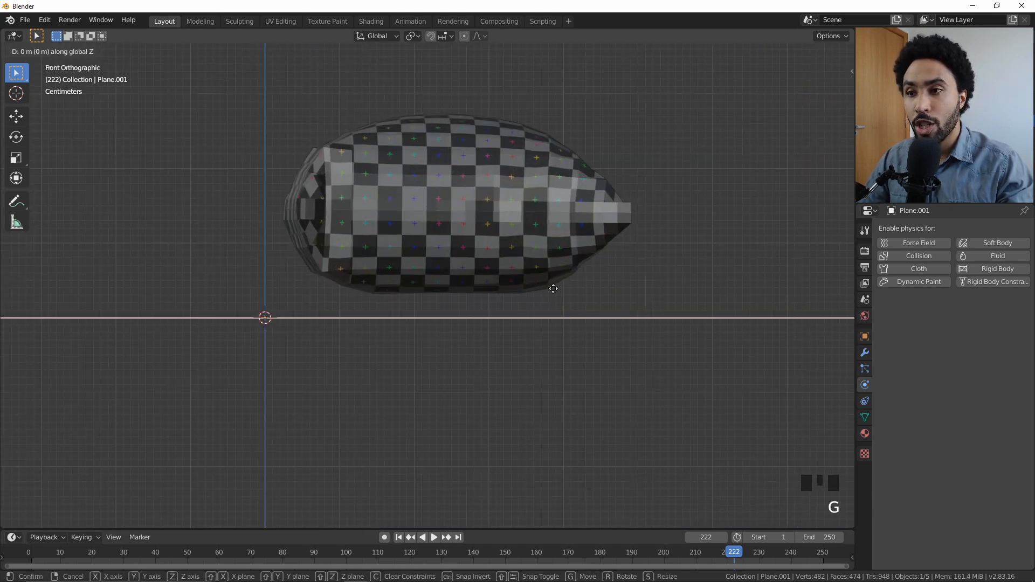
pyautogui.click(543, 208)
pyautogui.scroll(4, 485, 265)
pyautogui.keyDown('shift'); pyautogui.moveTo(486, 266); pyautogui.dragTo(526, 273, button='middle'); pyautogui.keyUp('shift')
pyautogui.scroll(5, 379, 287)
pyautogui.press('g')
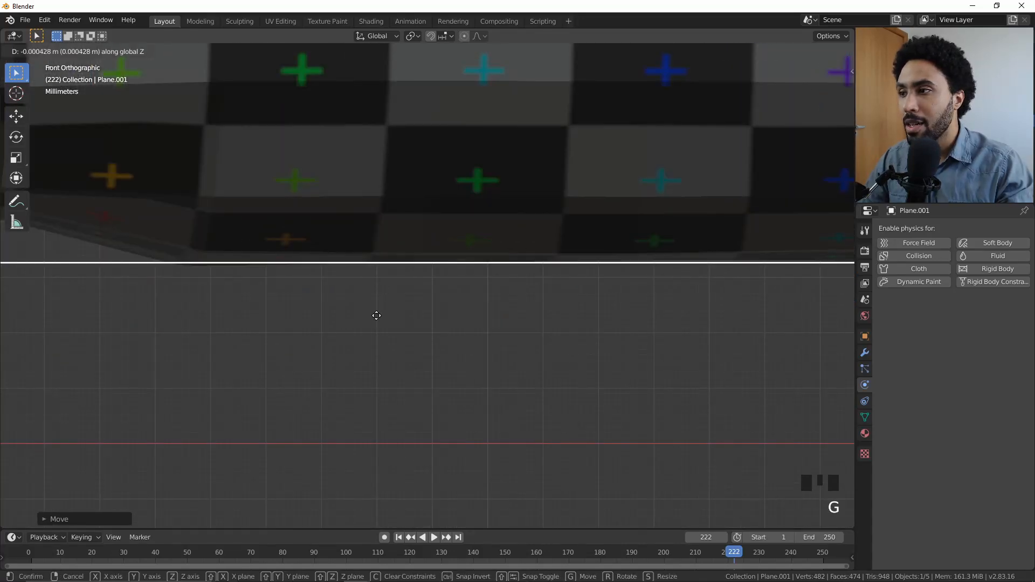
pyautogui.click(377, 342)
# Step: Play the simulation in front view with the large floor plane selected, and set its cloth collision Thickness Outer to 0.001
pyautogui.scroll(-17, 394, 284)
pyautogui.scroll(-3, 468, 272)
pyautogui.moveTo(430, 270); pyautogui.dragTo(360, 334, button='middle')
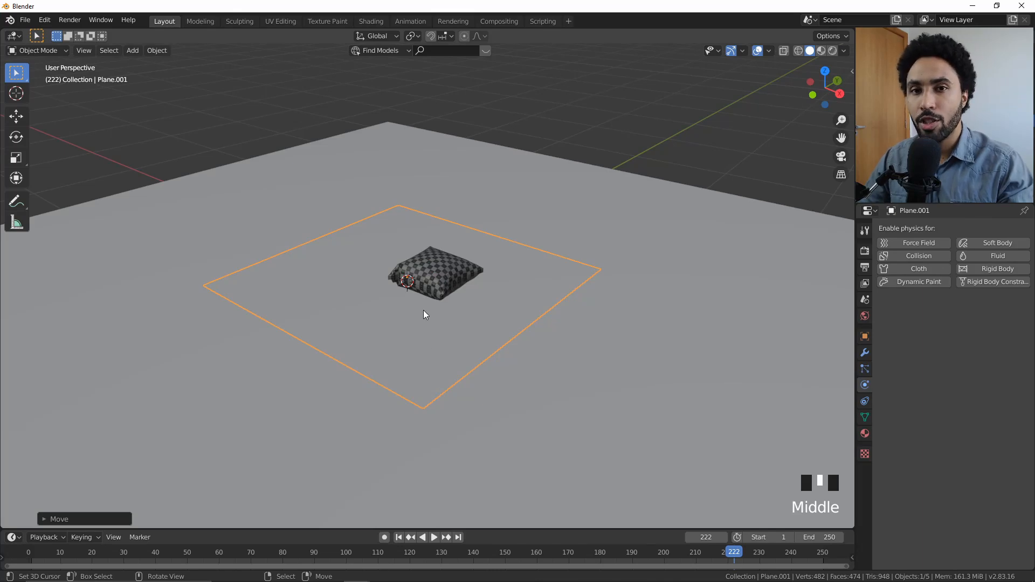
pyautogui.rightClick(667, 306)
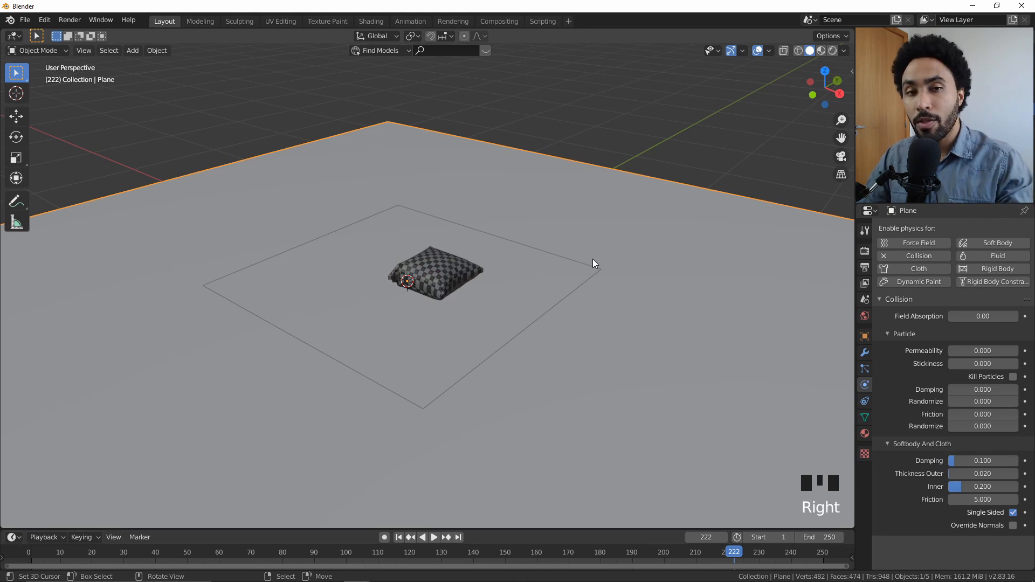
pyautogui.rightClick(671, 291)
pyautogui.rightClick(671, 291)
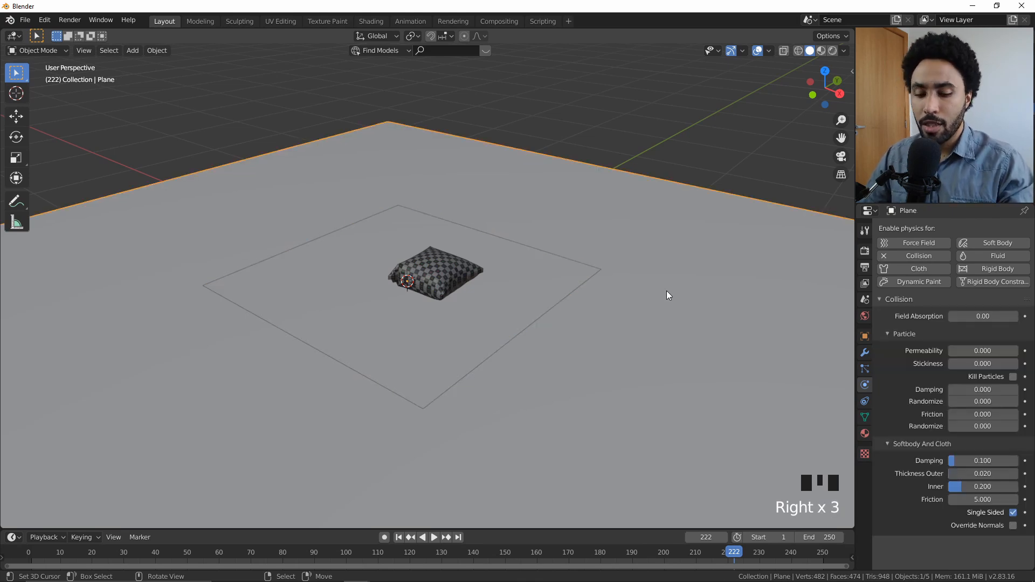
pyautogui.press('KP_1')
pyautogui.scroll(7, 489, 254)
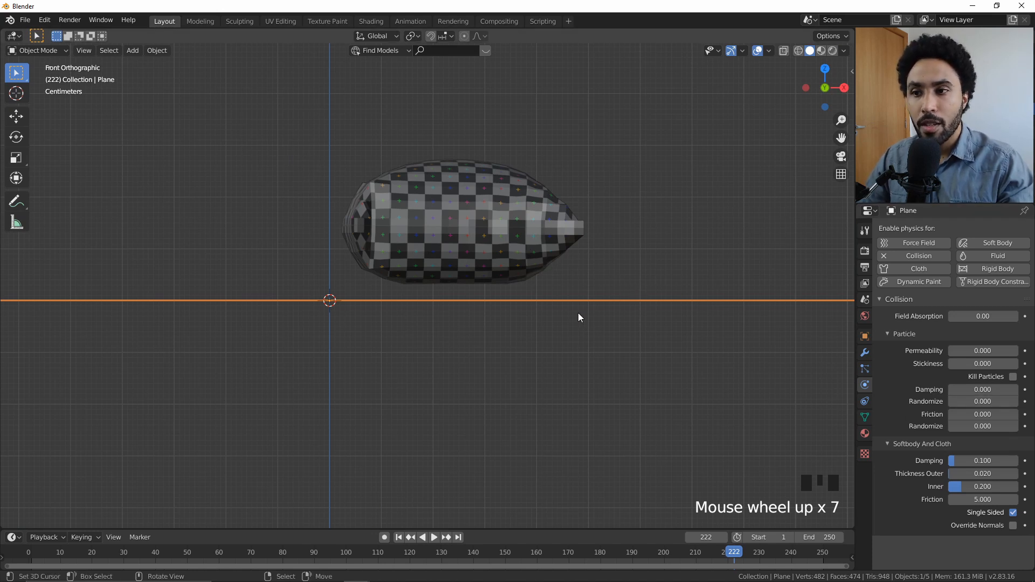
pyautogui.click(434, 538)
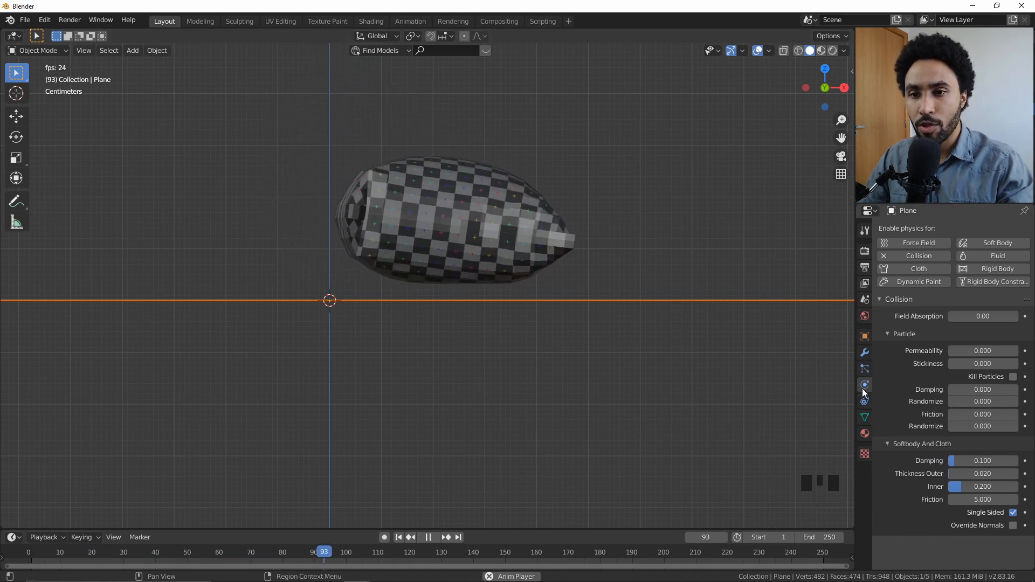
pyautogui.scroll(-6, 862, 389)
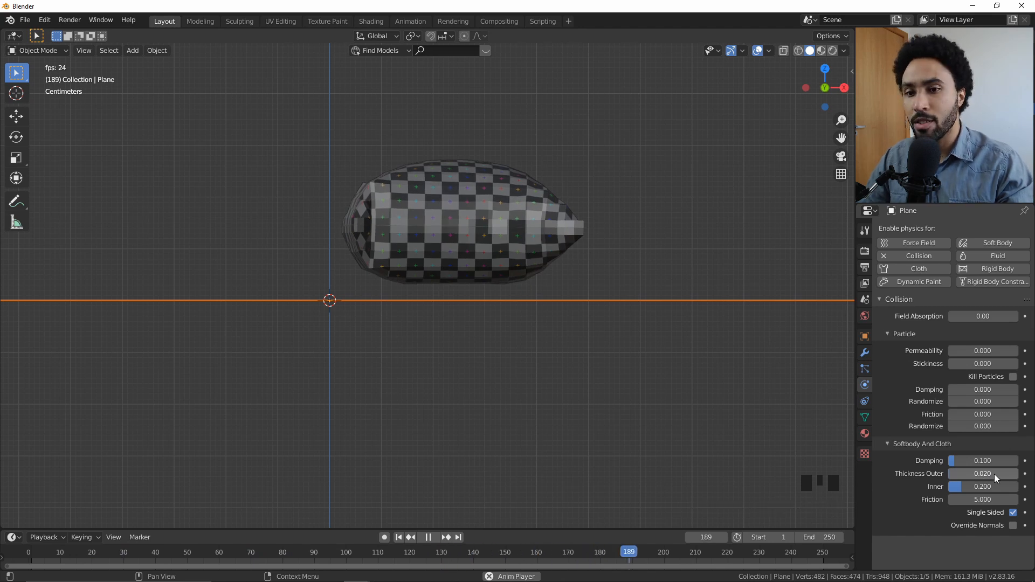
# Step: Select the pillow, expand its cloth Collisions settings and lower the object collision distance to 0.001 m
pyautogui.rightClick(471, 226)
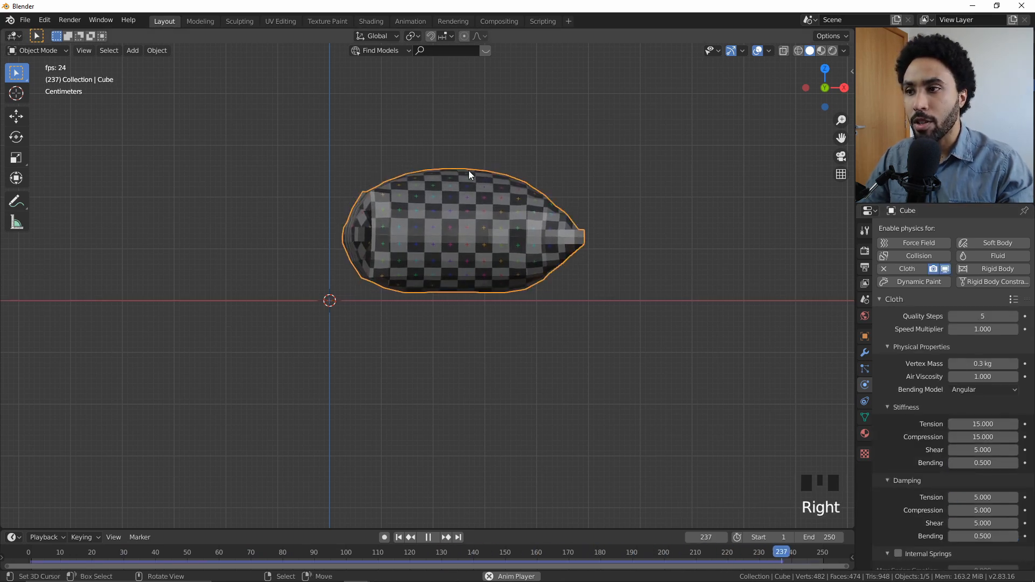
pyautogui.scroll(-6, 936, 440)
pyautogui.scroll(-14, 936, 440)
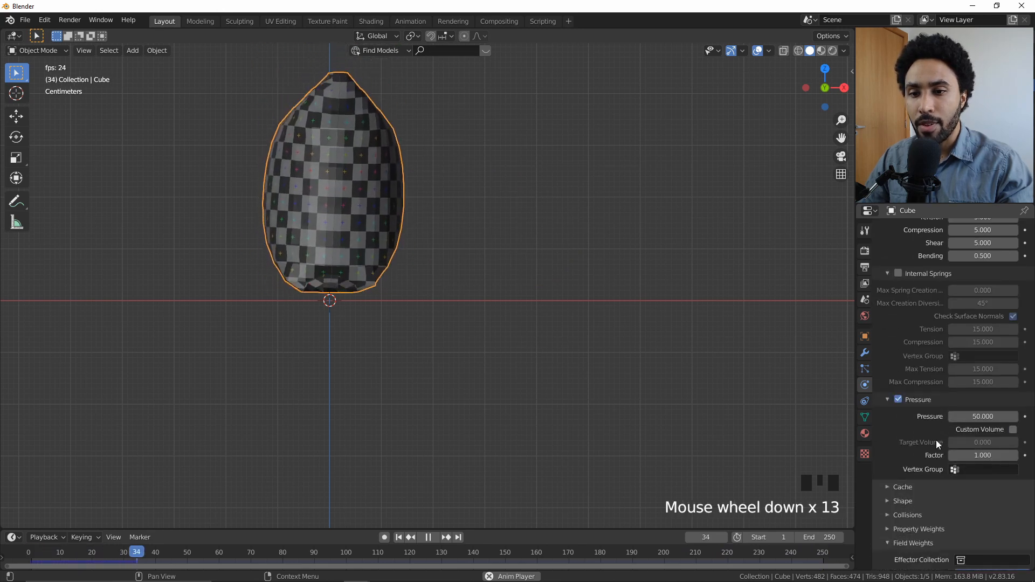
pyautogui.click(907, 364)
pyautogui.scroll(-17, 914, 374)
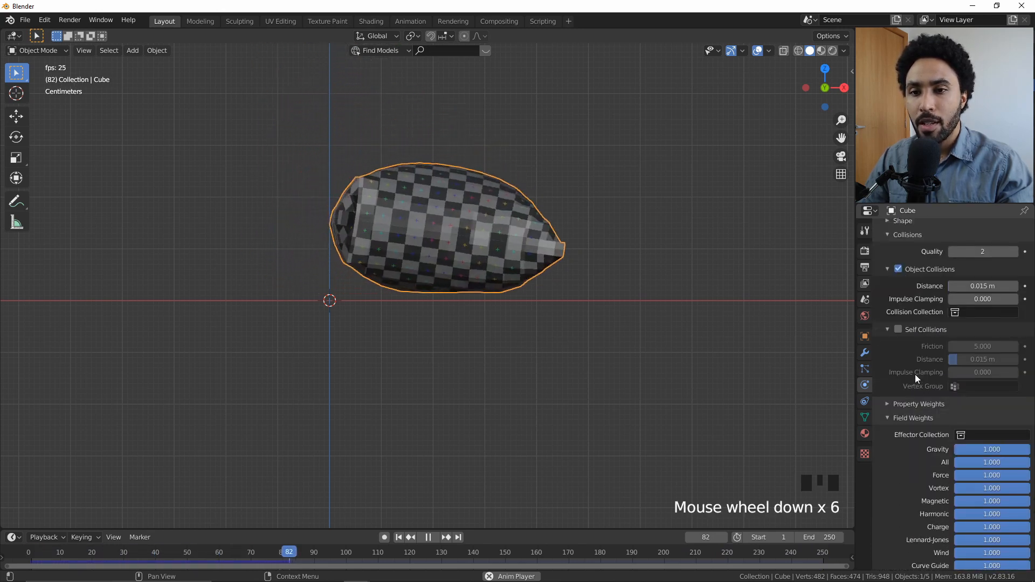
pyautogui.scroll(6, 915, 374)
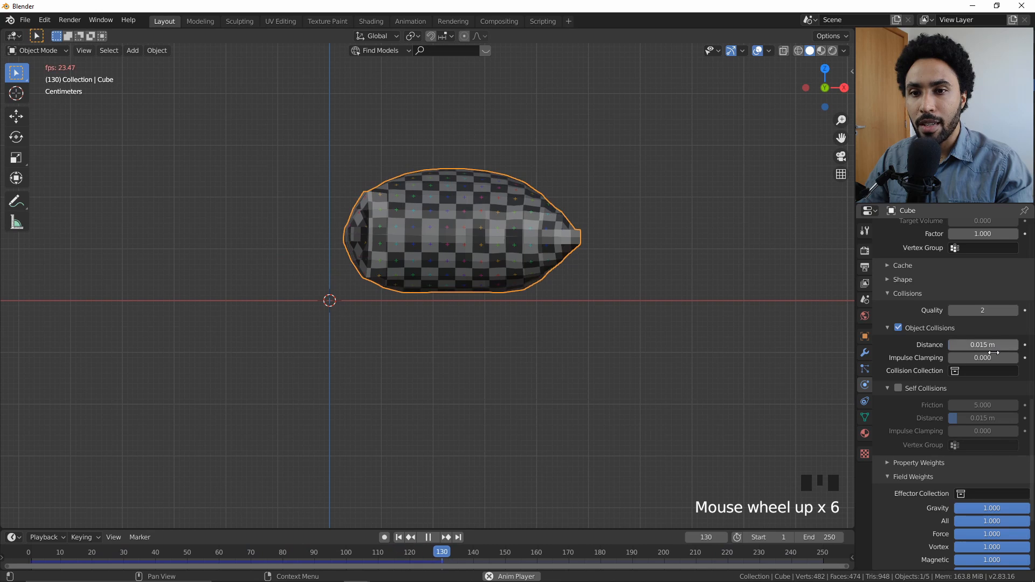
pyautogui.moveTo(979, 344); pyautogui.dragTo(954, 345)
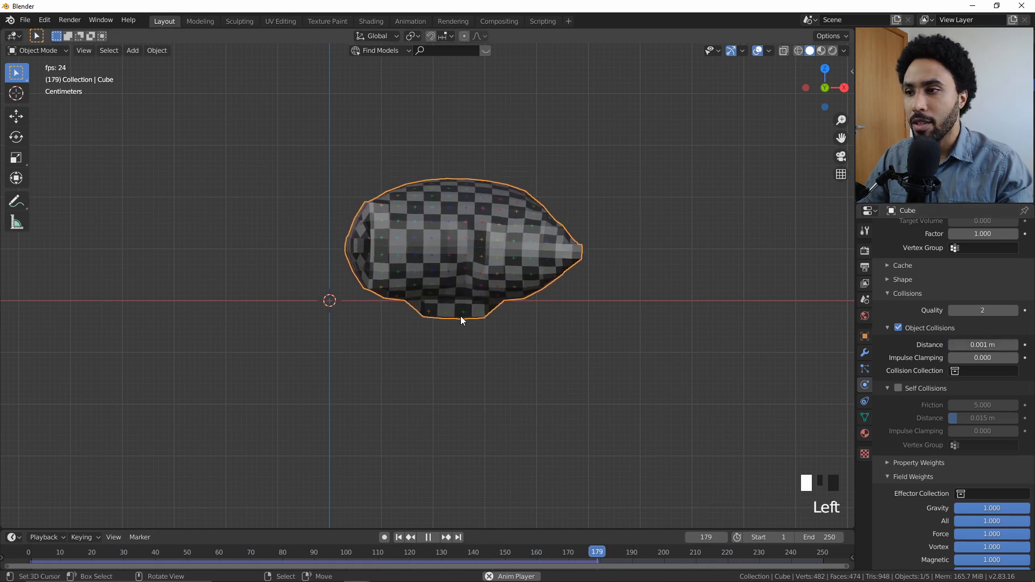
pyautogui.scroll(4, 460, 317)
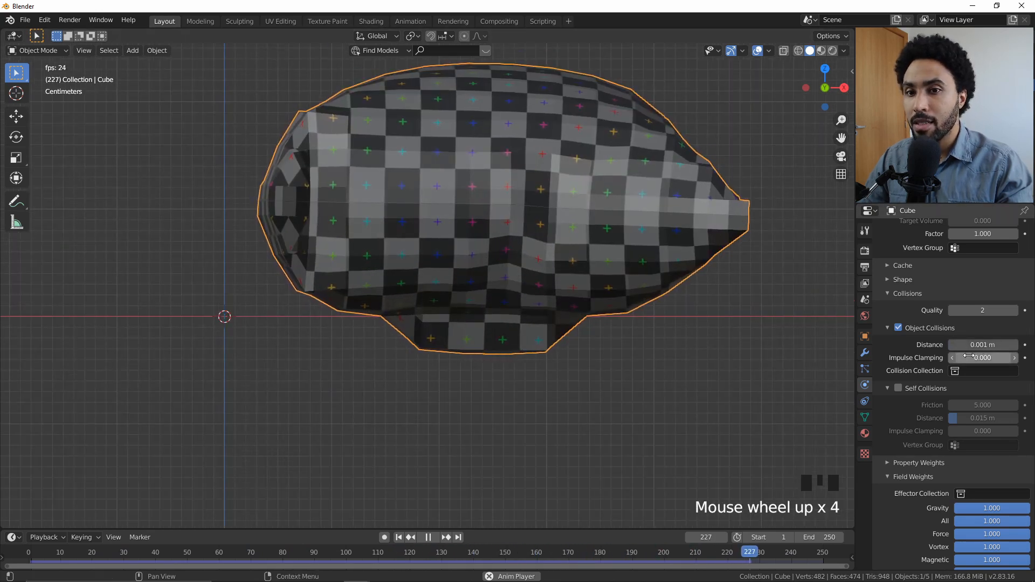
# Step: Set the pillow's object collision distance to 0.01 m and examine how it rests above the floor
pyautogui.click(997, 344)
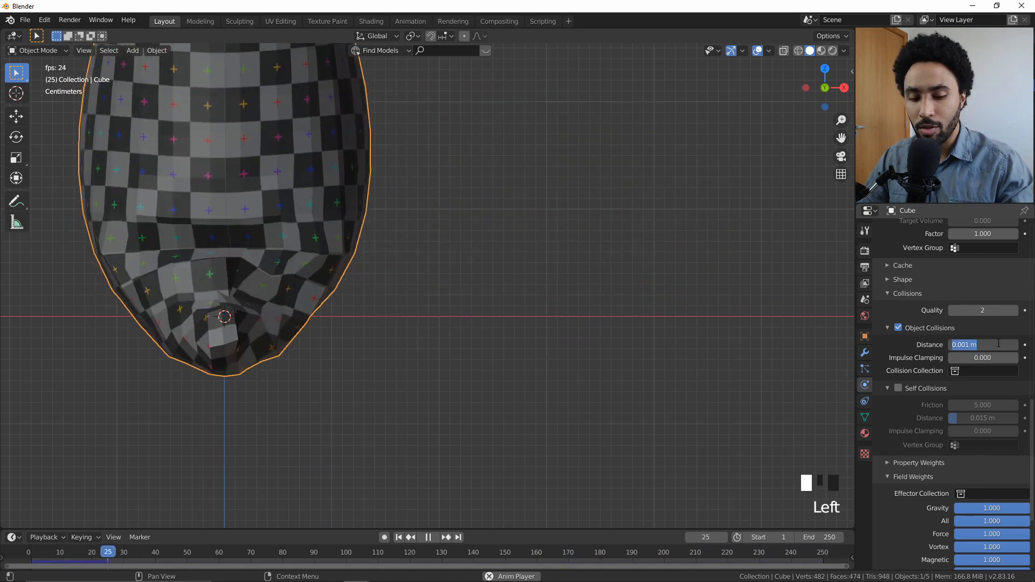
pyautogui.write('0.01')
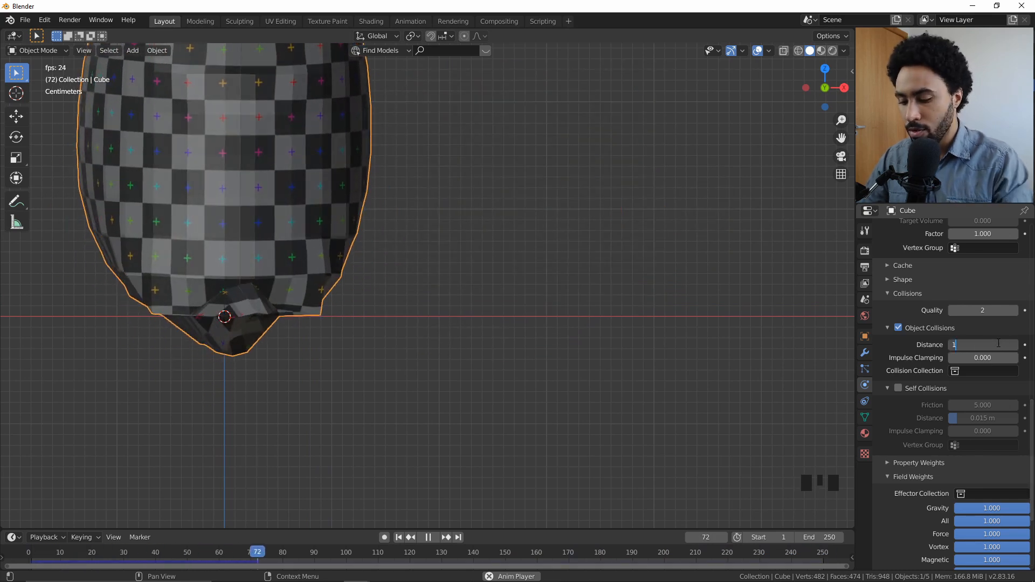
pyautogui.press('Return')
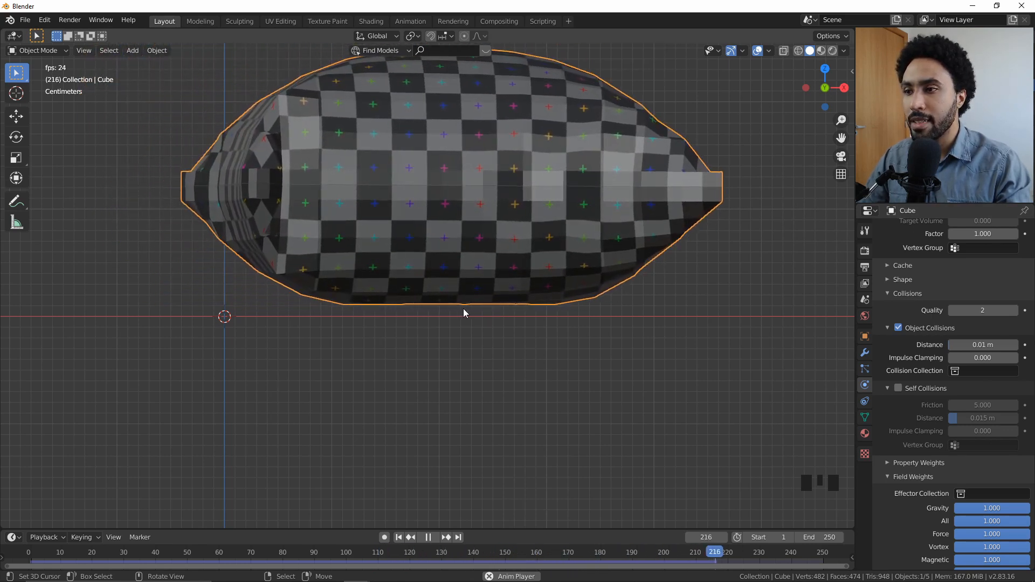
pyautogui.scroll(3, 421, 318)
# Step: Set the pillow's object collision distance to 0.05 m while the simulation plays
pyautogui.moveTo(989, 346)
pyautogui.mouseDown()
pyautogui.moveTo(1008, 347)
pyautogui.moveTo(989, 346)
pyautogui.mouseUp()
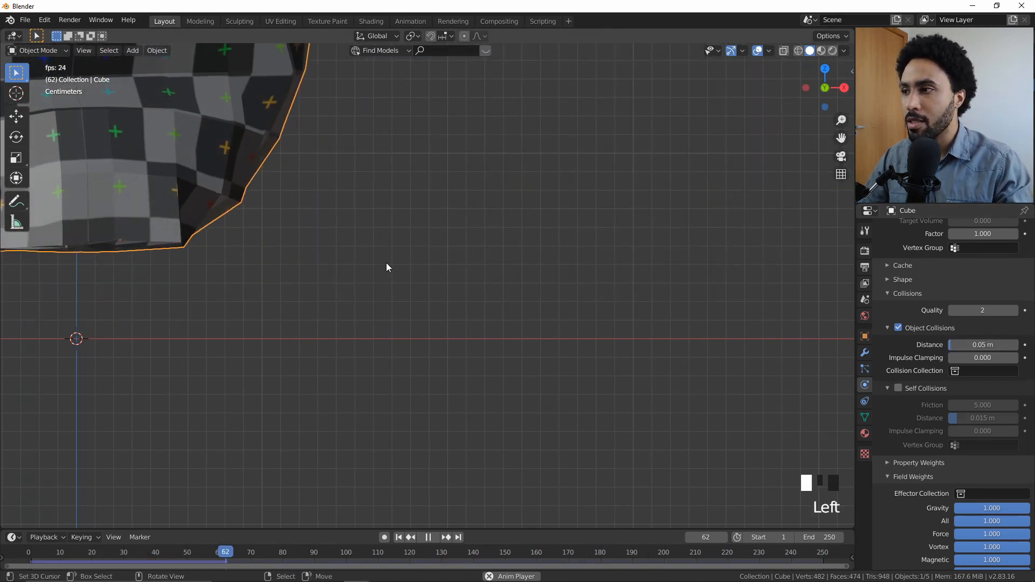
pyautogui.scroll(-2, 386, 263)
pyautogui.scroll(-3, 323, 242)
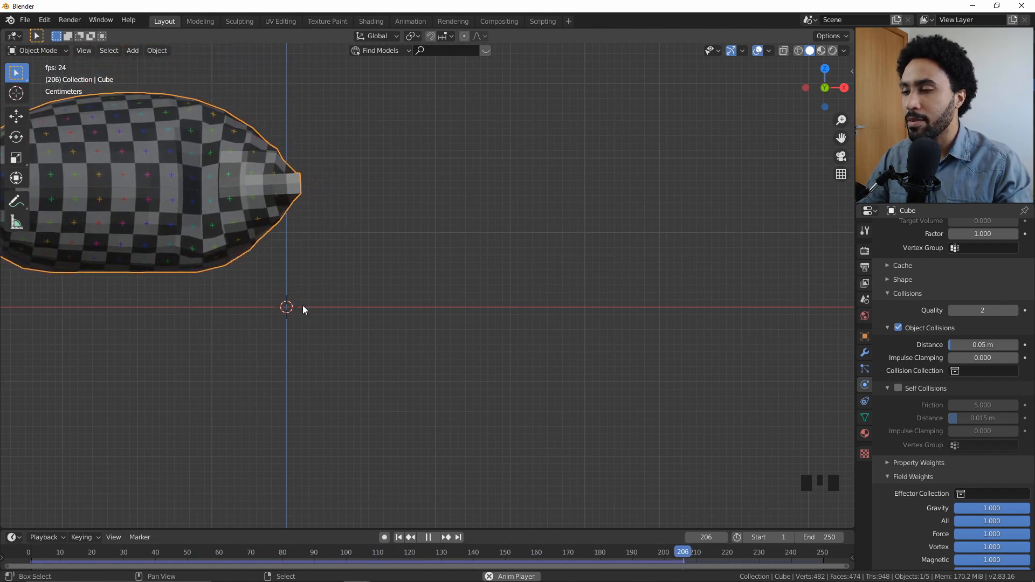
pyautogui.keyDown('shift'); pyautogui.moveTo(302, 307); pyautogui.dragTo(478, 347, button='middle'); pyautogui.keyUp('shift')
pyautogui.moveTo(1005, 344); pyautogui.dragTo(971, 344)
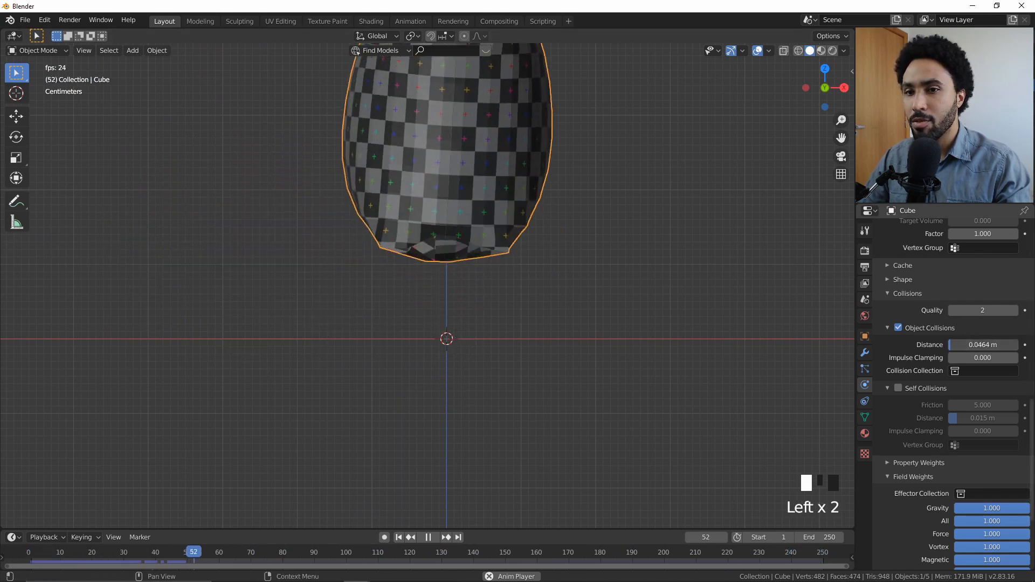
pyautogui.click(953, 344)
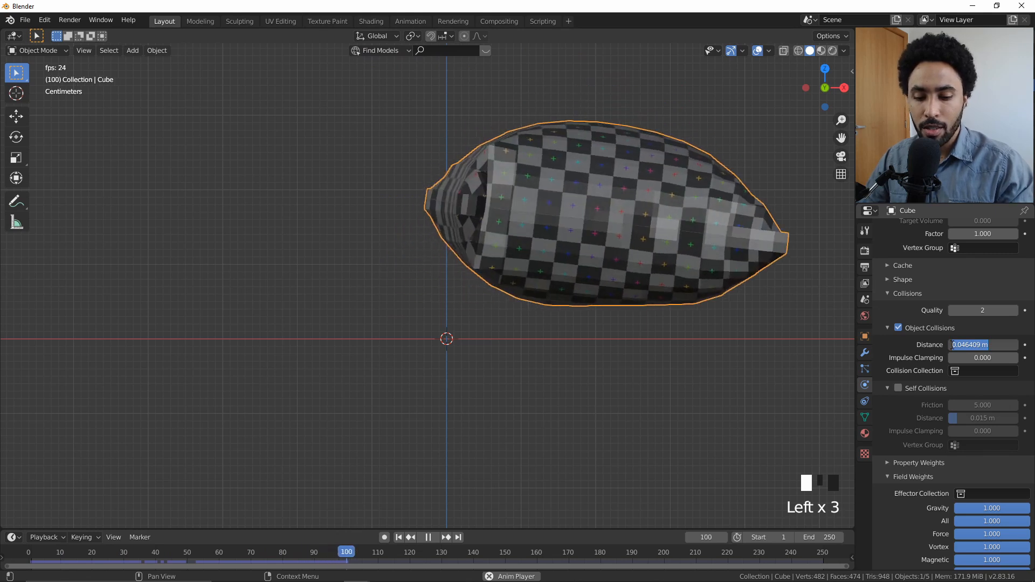
pyautogui.write('5')
pyautogui.press('Return')
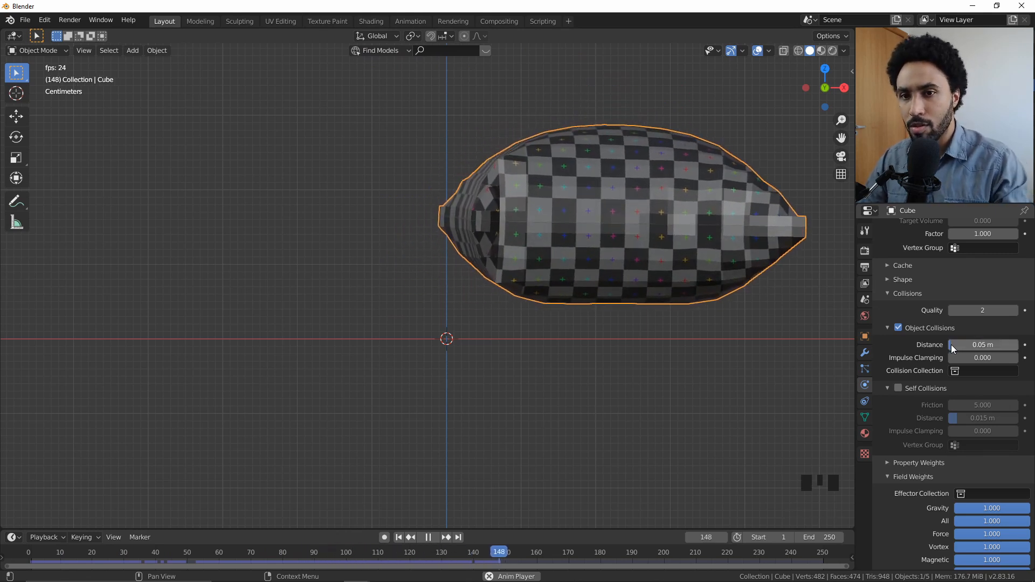
# Step: Raise the smaller plane in front view by about 0.015 m along global Z until it touches the pillow's underside
pyautogui.scroll(-3, 578, 316)
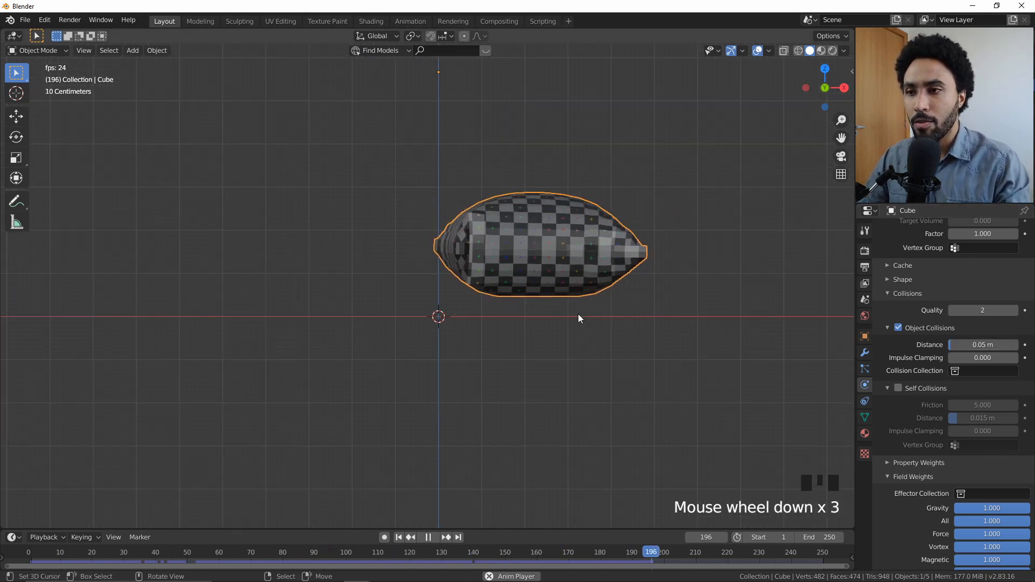
pyautogui.moveTo(578, 315); pyautogui.dragTo(557, 331, button='middle')
pyautogui.scroll(-3, 557, 331)
pyautogui.rightClick(783, 288)
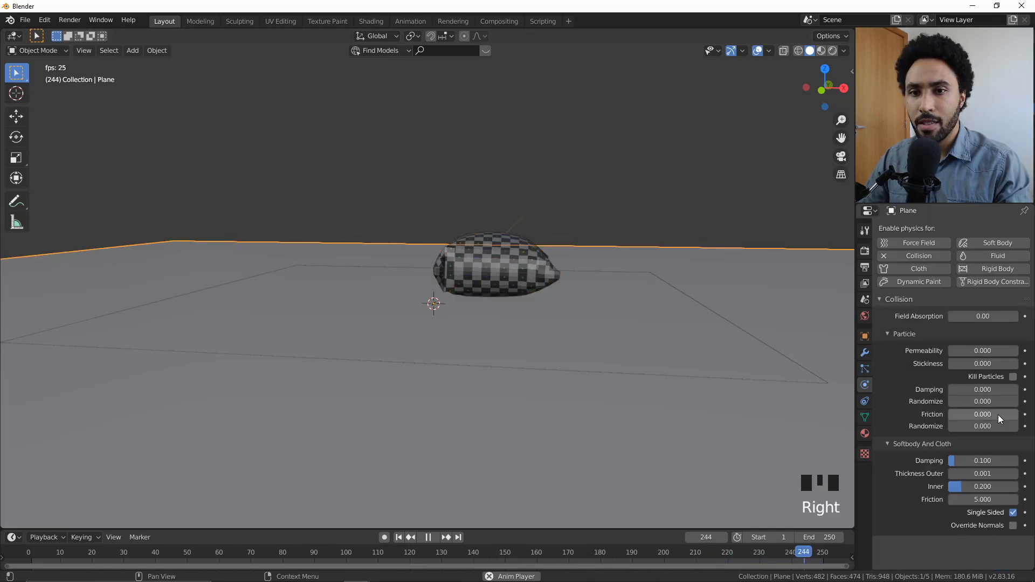
pyautogui.rightClick(453, 345)
pyautogui.press('KP_1')
pyautogui.scroll(8, 454, 348)
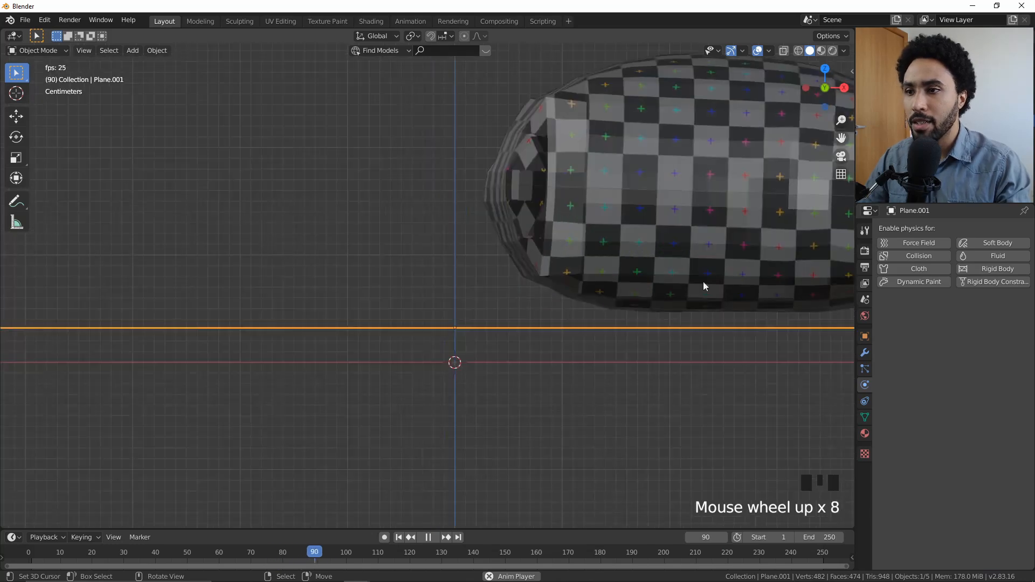
pyautogui.keyDown('shift'); pyautogui.moveTo(700, 286); pyautogui.dragTo(589, 275, button='middle'); pyautogui.keyUp('shift')
pyautogui.press('g')
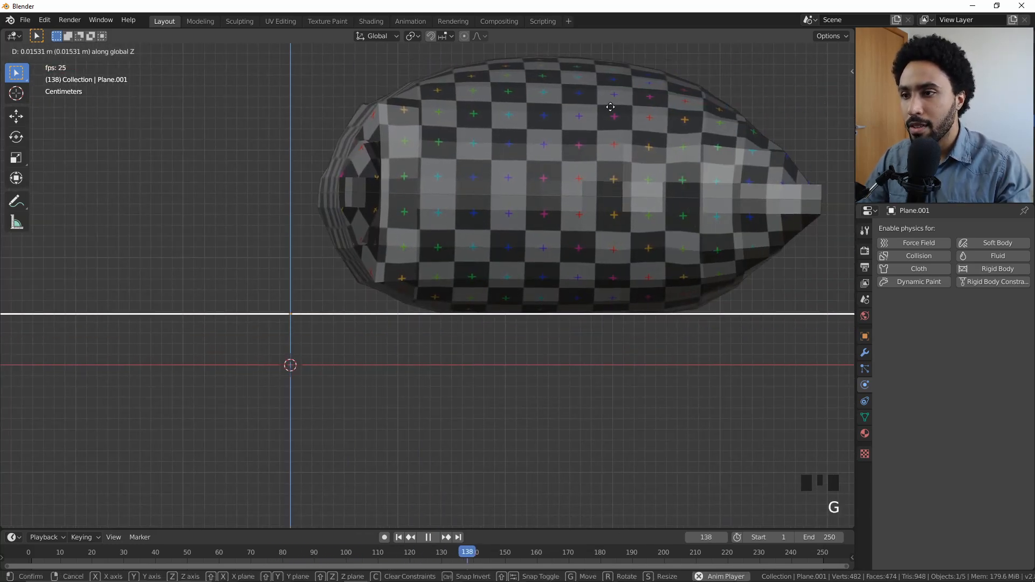
pyautogui.click(613, 116)
# Step: Link the pillow's checker material to the smaller plane, with the pillow as the active object, and deselect everything
pyautogui.moveTo(593, 261)
pyautogui.mouseDown(button='middle')
pyautogui.moveTo(518, 291)
pyautogui.moveTo(636, 310)
pyautogui.moveTo(487, 324)
pyautogui.mouseUp(button='middle')
pyautogui.press('z')
pyautogui.click(623, 292)
pyautogui.scroll(-4, 527, 303)
pyautogui.hotkey('alt', 'a')
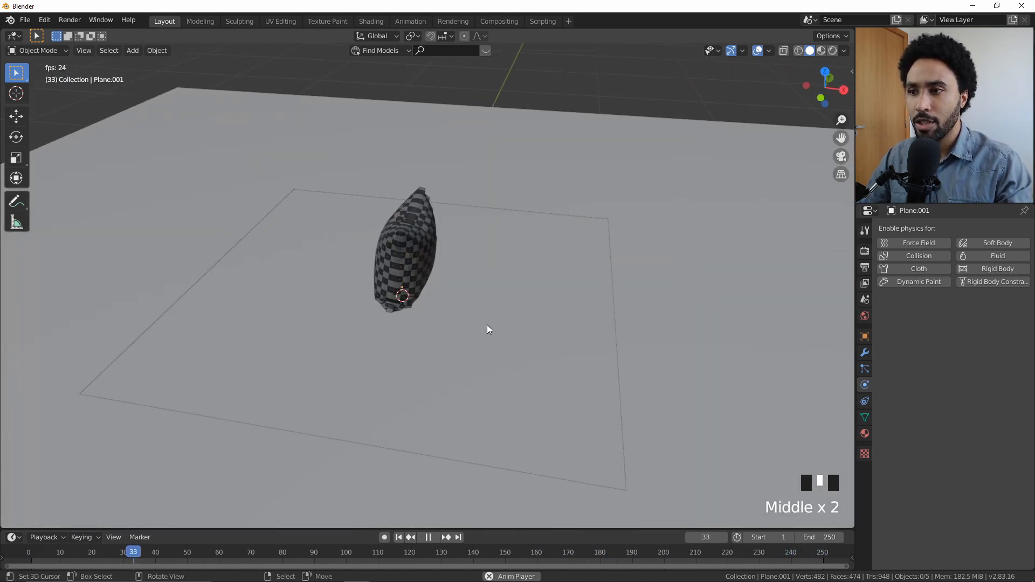
pyautogui.rightClick(489, 324)
pyautogui.keyDown('shift'); pyautogui.rightClick(450, 276); pyautogui.keyUp('shift')
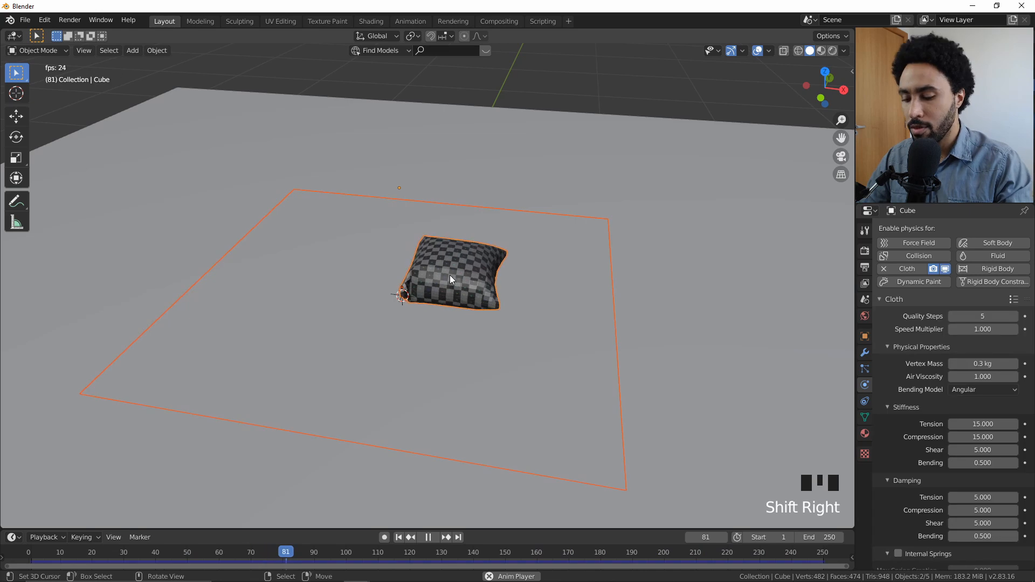
pyautogui.hotkey('ctrl', 'l')
pyautogui.press('Down')
pyautogui.press('Return')
pyautogui.hotkey('alt', 'a')
# Step: Stop playback at frame 180 and set the render engine to Cycles with GPU Compute as the device
pyautogui.moveTo(450, 275); pyautogui.dragTo(456, 329, button='middle')
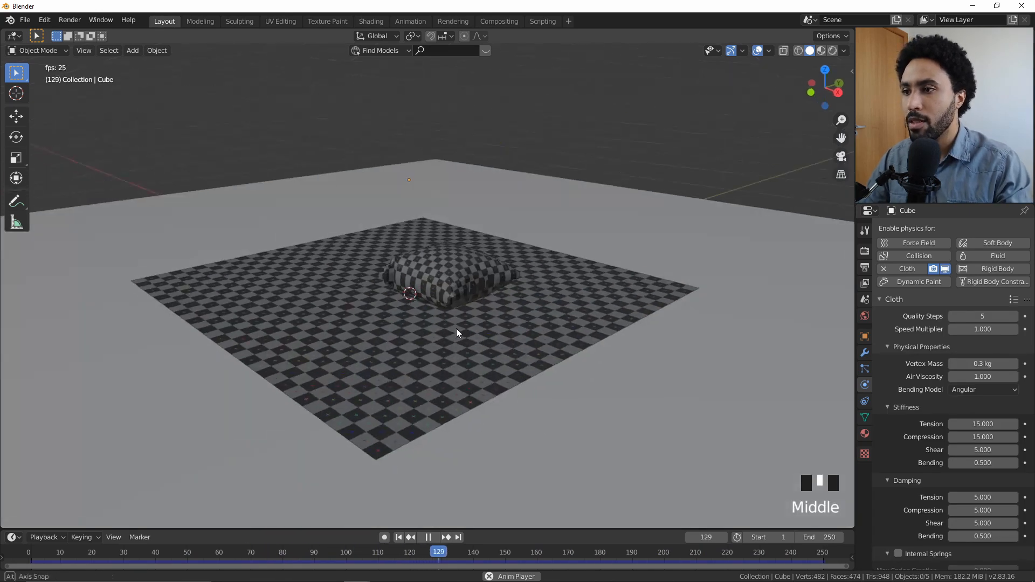
pyautogui.scroll(5, 420, 341)
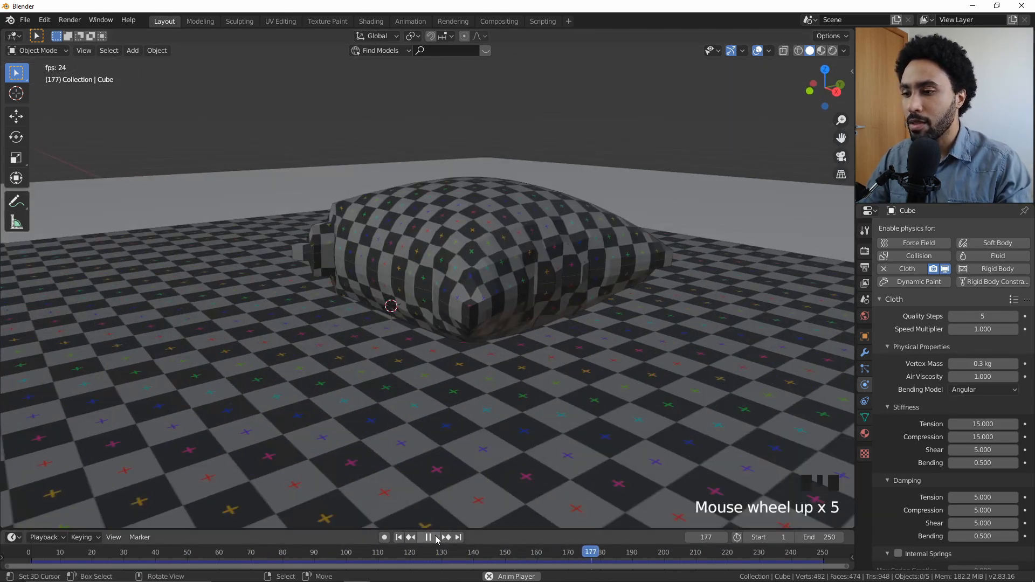
pyautogui.click(428, 537)
pyautogui.click(865, 251)
pyautogui.click(987, 230)
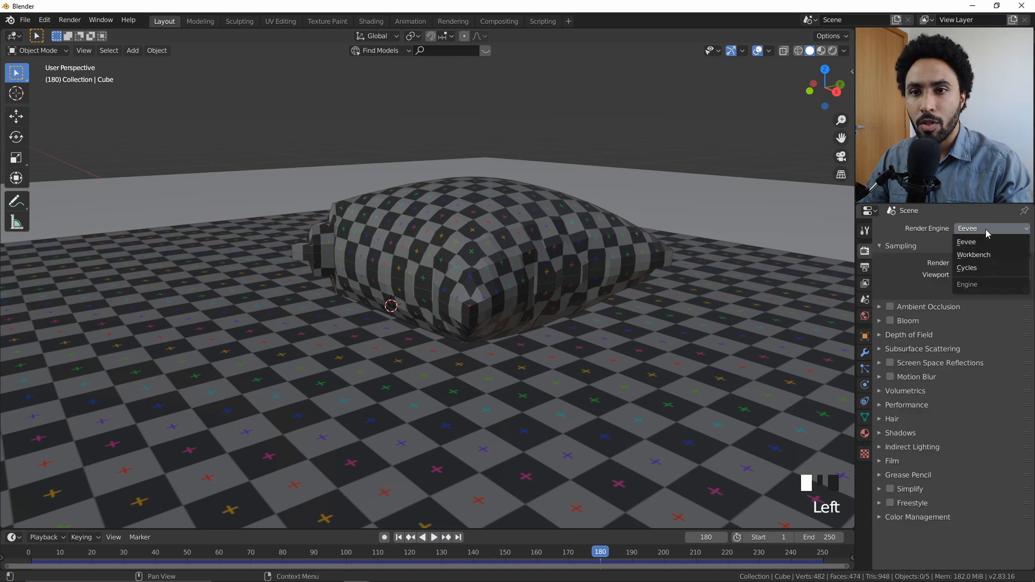
pyautogui.click(967, 268)
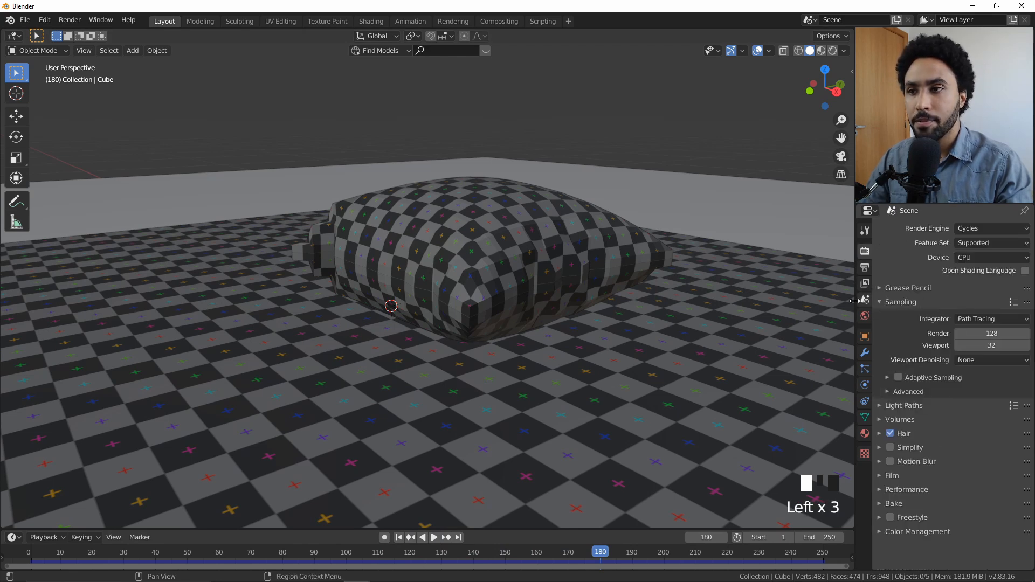
pyautogui.click(974, 258)
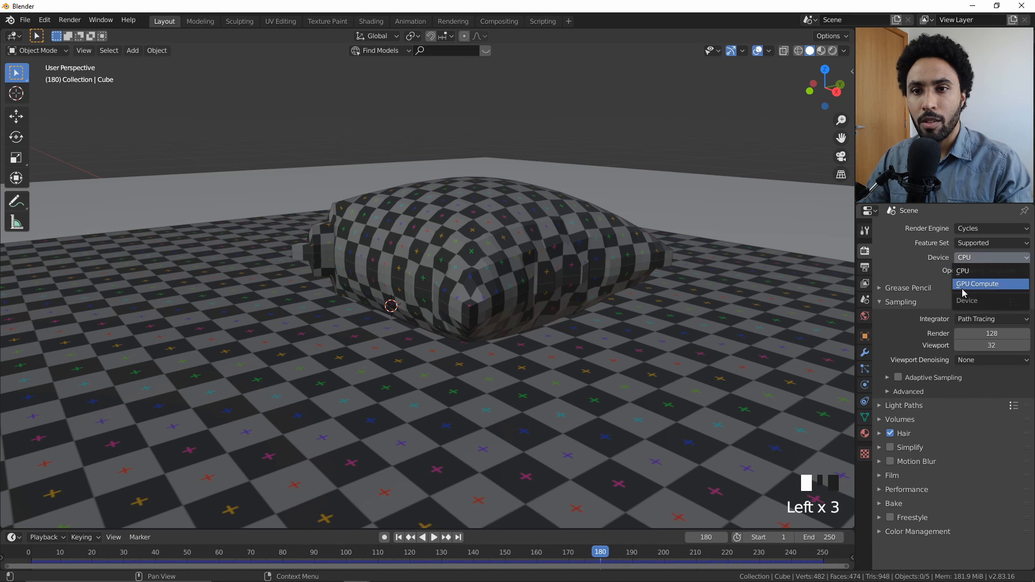
pyautogui.click(967, 285)
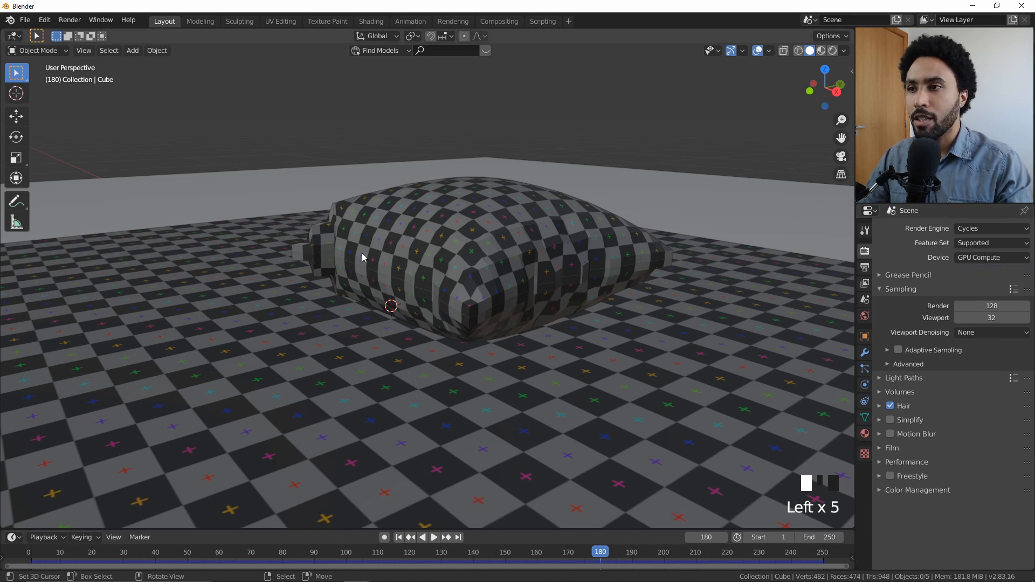
# Step: Switch the viewport to rendered shading and examine the shadow and contact between the pillow and the checkered plane
pyautogui.press('z')
pyautogui.click(366, 279)
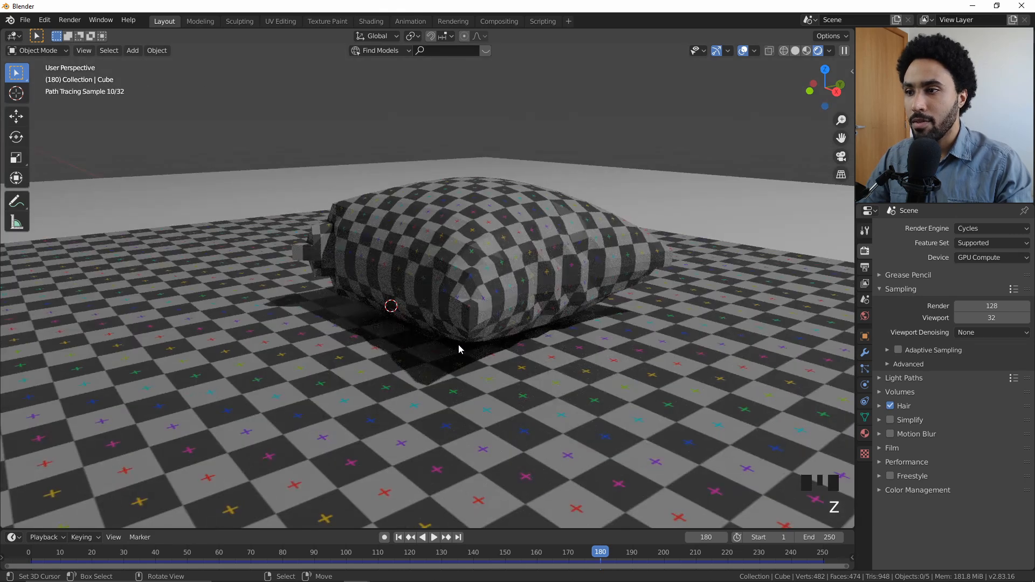
pyautogui.moveTo(458, 347); pyautogui.dragTo(541, 340, button='middle')
pyautogui.press('KP_1')
pyautogui.scroll(4, 536, 330)
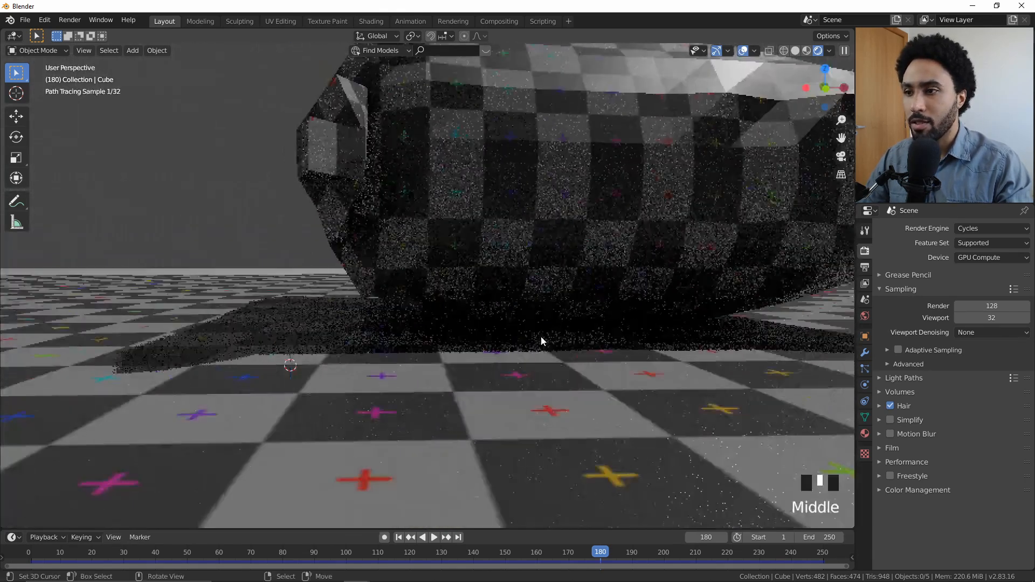
pyautogui.moveTo(425, 336); pyautogui.dragTo(529, 346, button='middle')
pyautogui.scroll(-7, 423, 354)
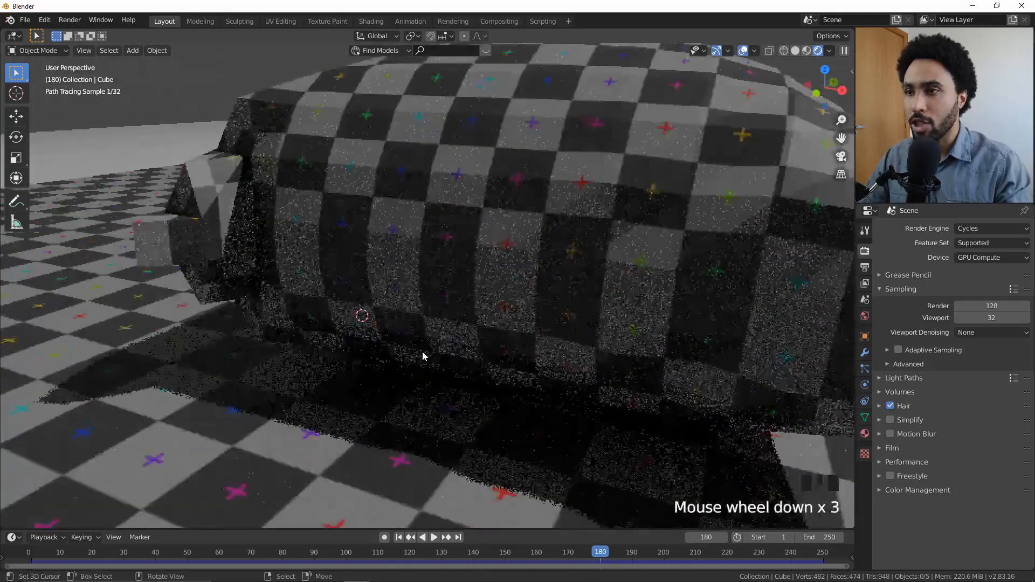
# Step: Return to solid shading, select the pillow and set its Subdivision modifier's viewport level to 2
pyautogui.scroll(-2, 423, 353)
pyautogui.press('KP_1')
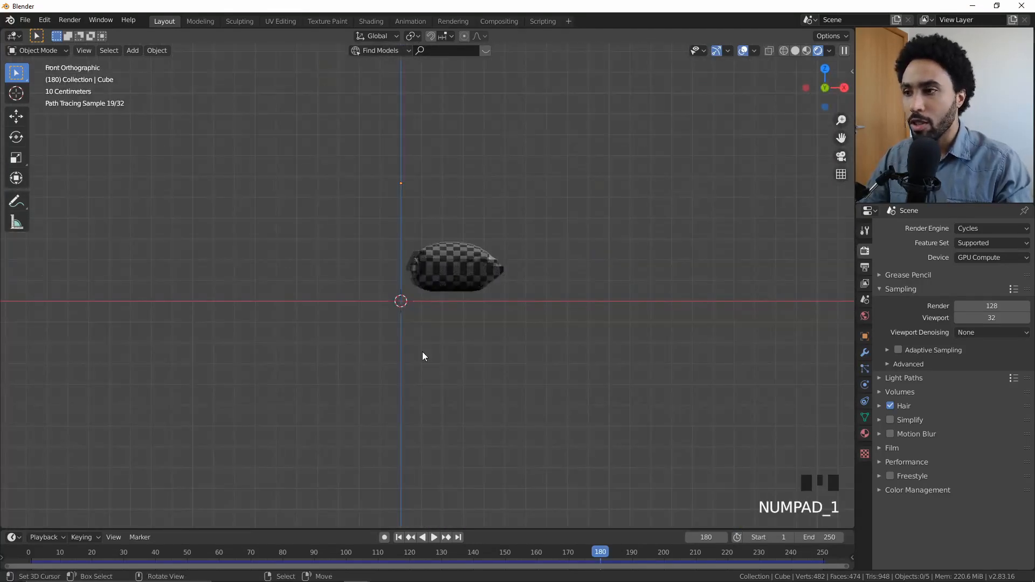
pyautogui.moveTo(423, 352); pyautogui.dragTo(427, 354, button='middle')
pyautogui.rightClick(457, 382)
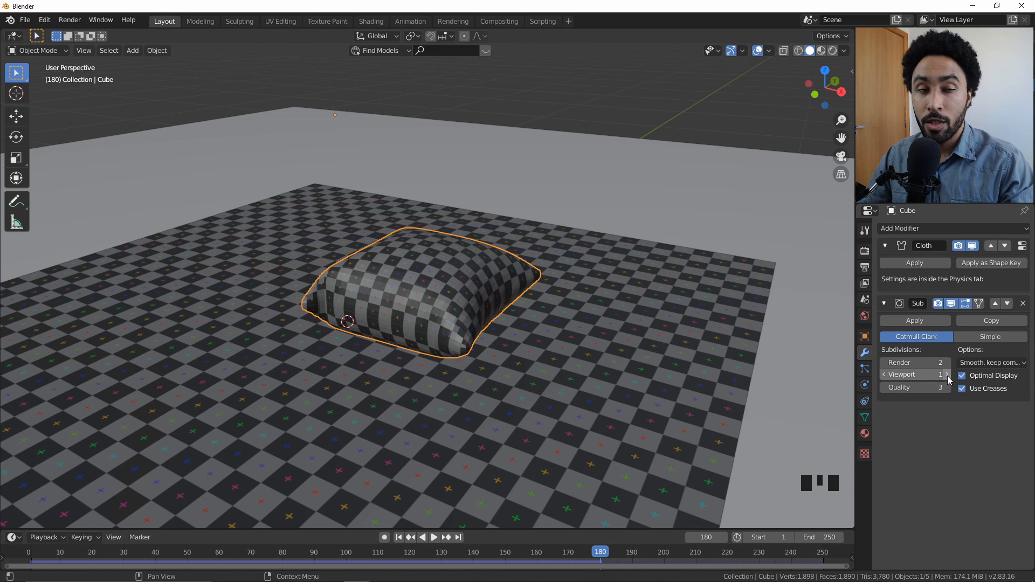
pyautogui.click(948, 377)
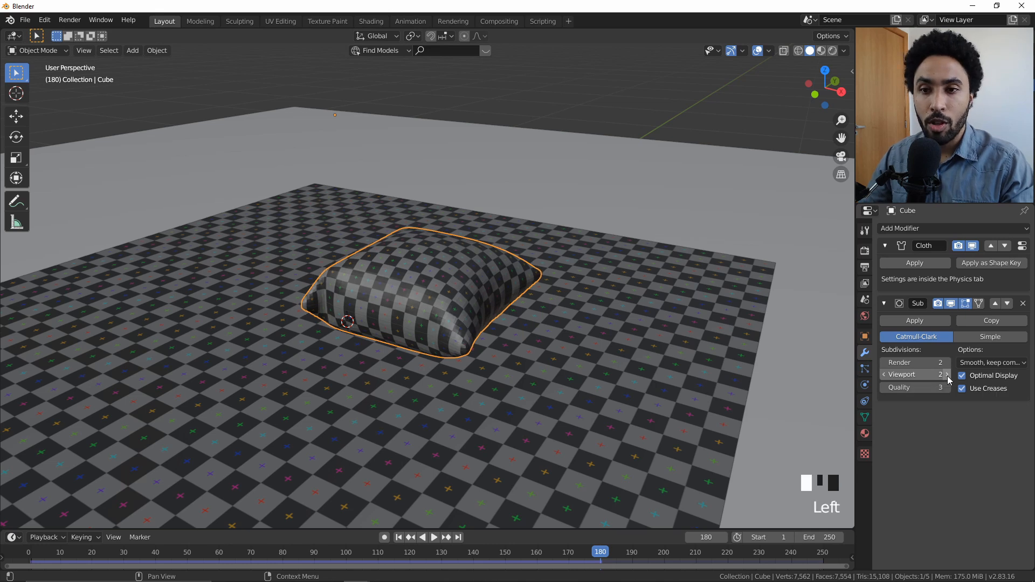
# Step: Examine the subdivided pillow's surface and folded corners up close from several angles
pyautogui.moveTo(415, 318); pyautogui.dragTo(438, 324, button='middle')
pyautogui.scroll(3, 455, 324)
pyautogui.scroll(3, 457, 324)
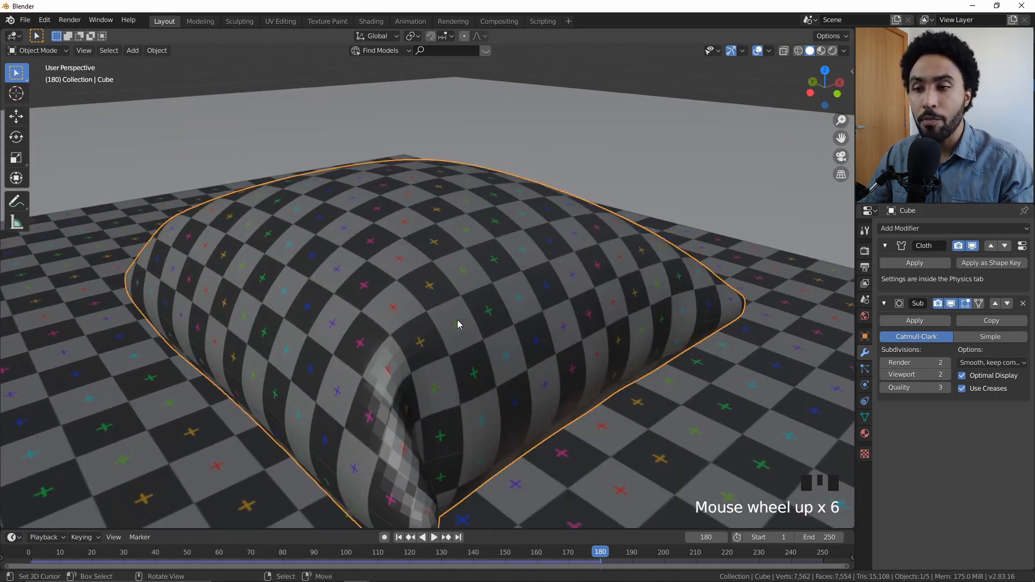
pyautogui.rightClick(457, 324)
pyautogui.click(458, 320)
pyautogui.scroll(-4, 457, 321)
pyautogui.moveTo(457, 321); pyautogui.dragTo(458, 318, button='middle')
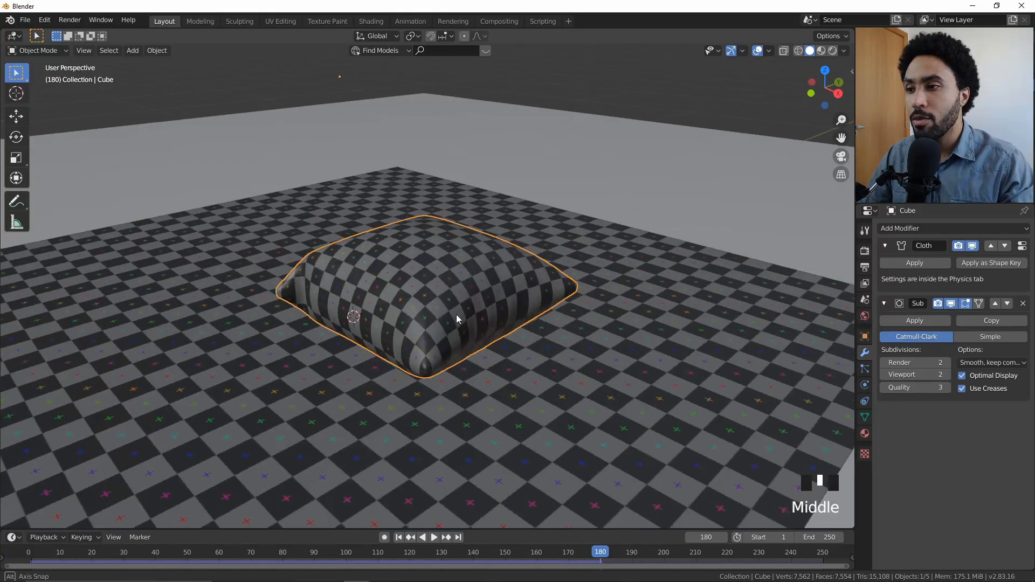
pyautogui.scroll(3, 458, 319)
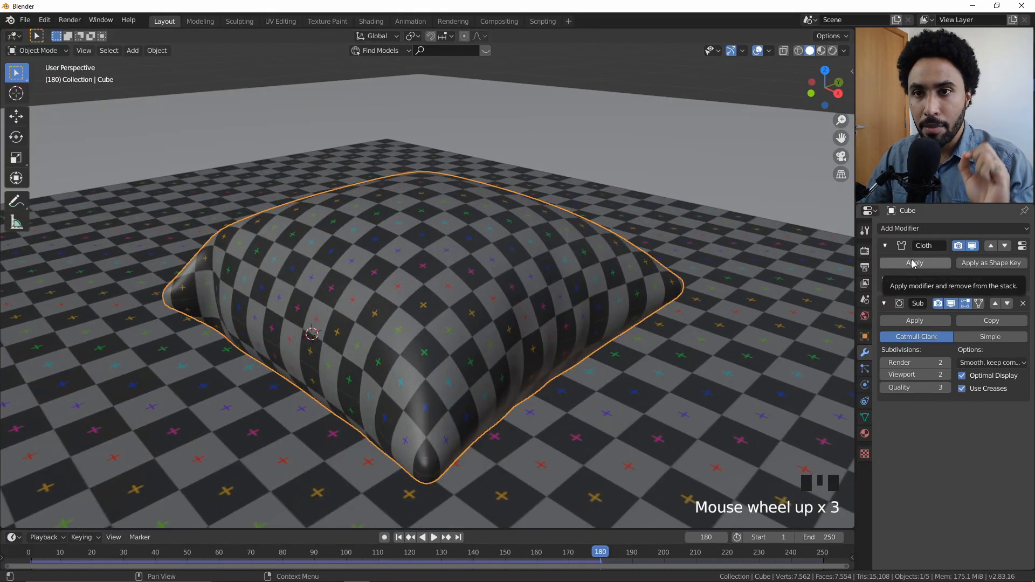
# Step: Add a Displace modifier to the pillow and create a new texture for it
pyautogui.click(920, 230)
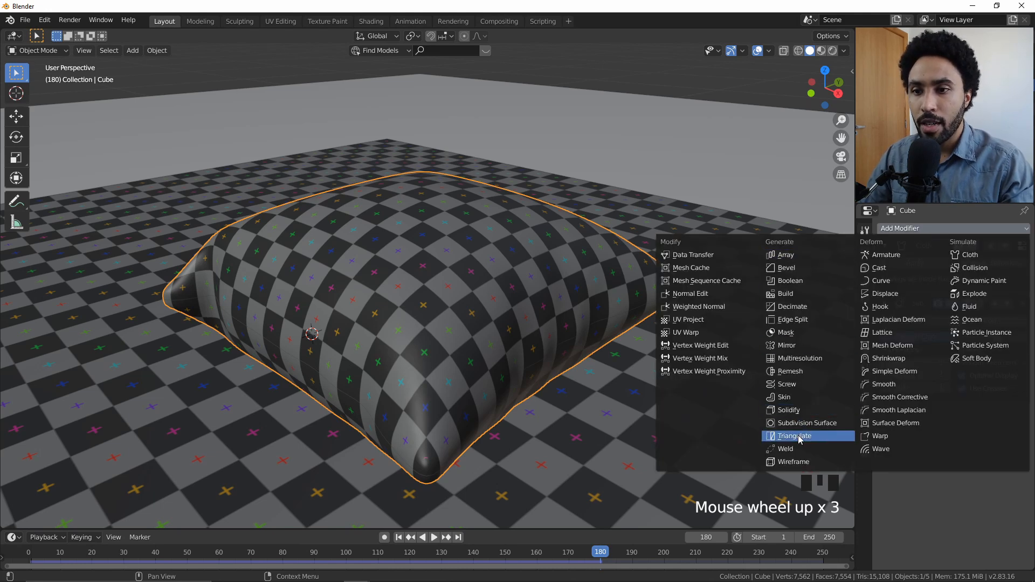
pyautogui.click(887, 296)
pyautogui.scroll(-6, 694, 338)
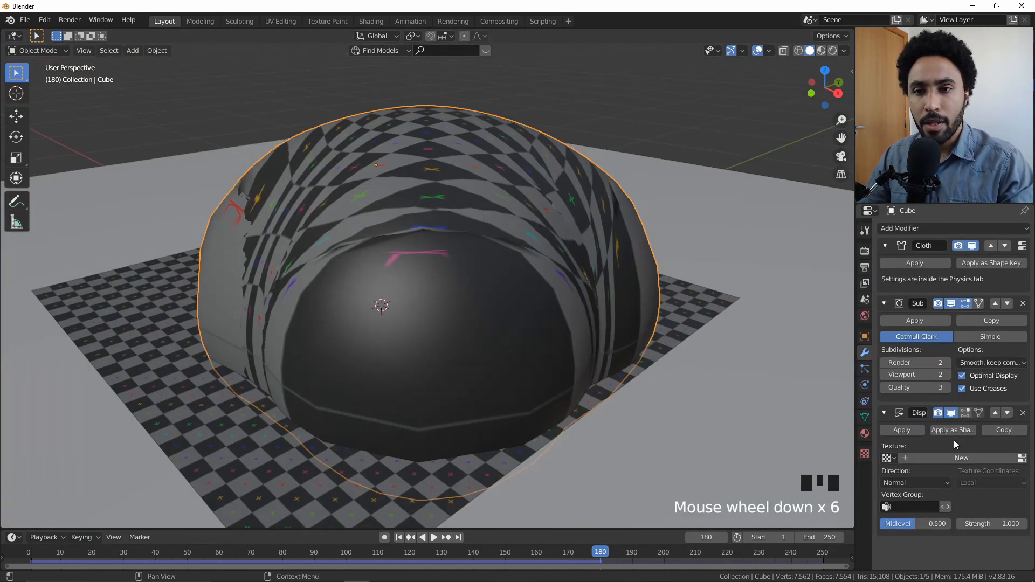
pyautogui.click(949, 457)
pyautogui.scroll(3, 502, 299)
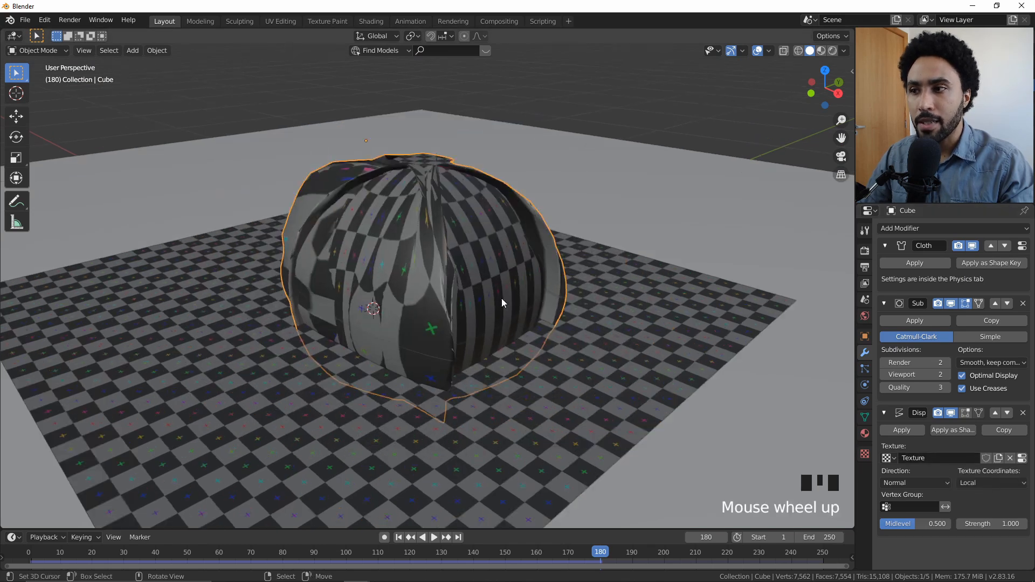
# Step: In the Displace texture's image settings, browse to Desktop\Animation\texturas and select TexturesCom_PaperCrumpled0028_M.jpg
pyautogui.click(1022, 460)
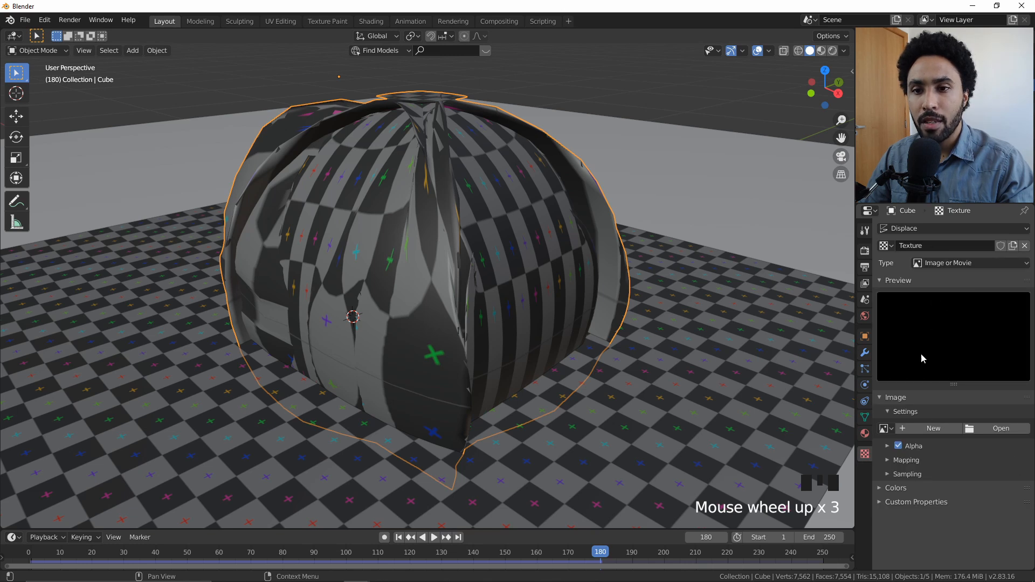
pyautogui.click(992, 430)
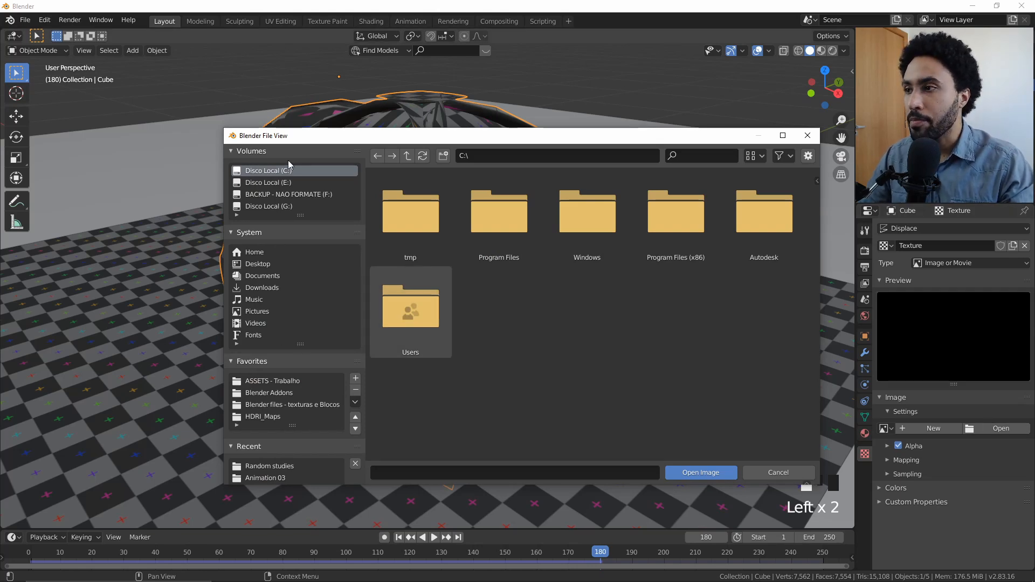
pyautogui.click(259, 264)
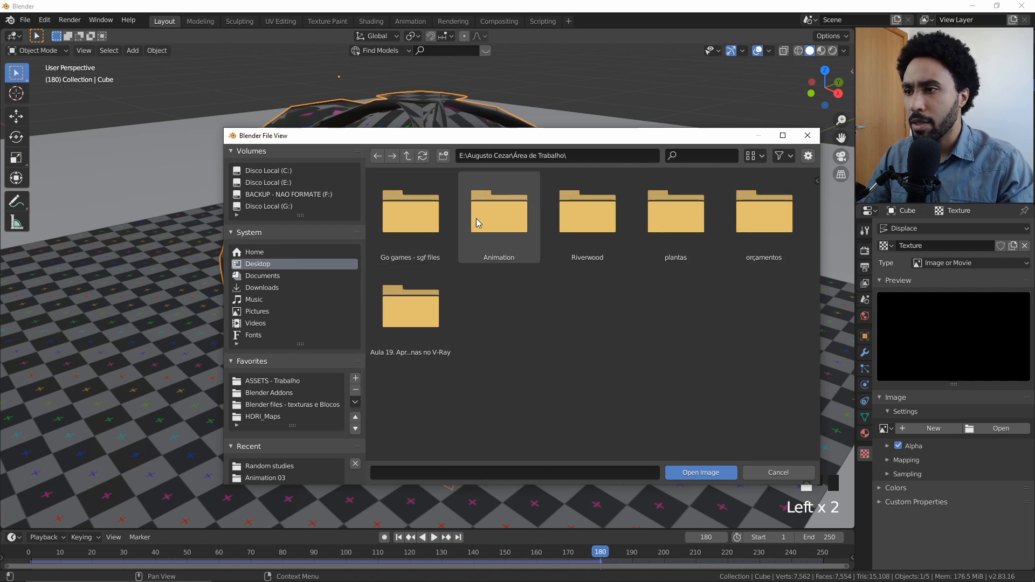
pyautogui.doubleClick(496, 222)
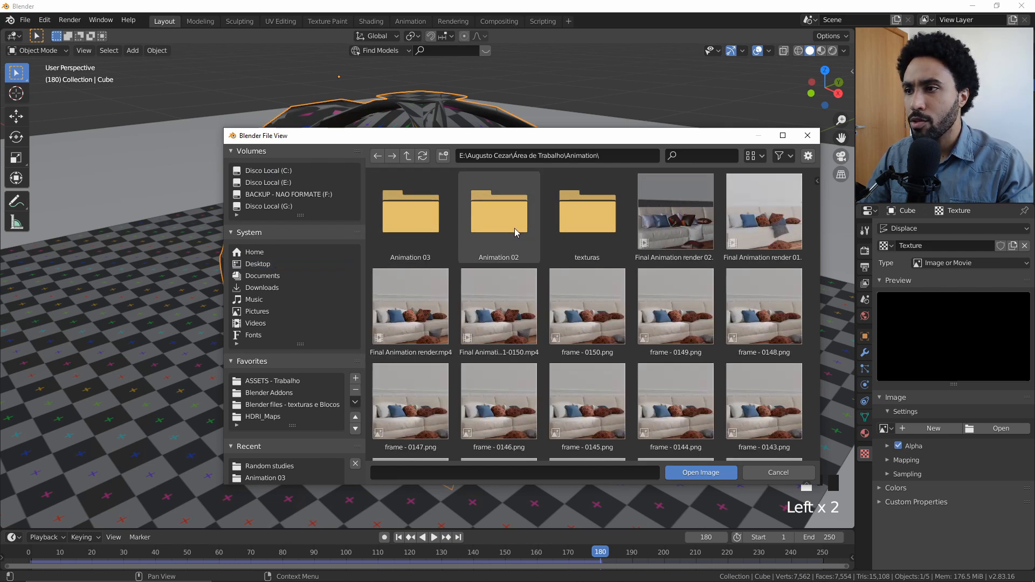
pyautogui.doubleClick(583, 225)
pyautogui.click(399, 245)
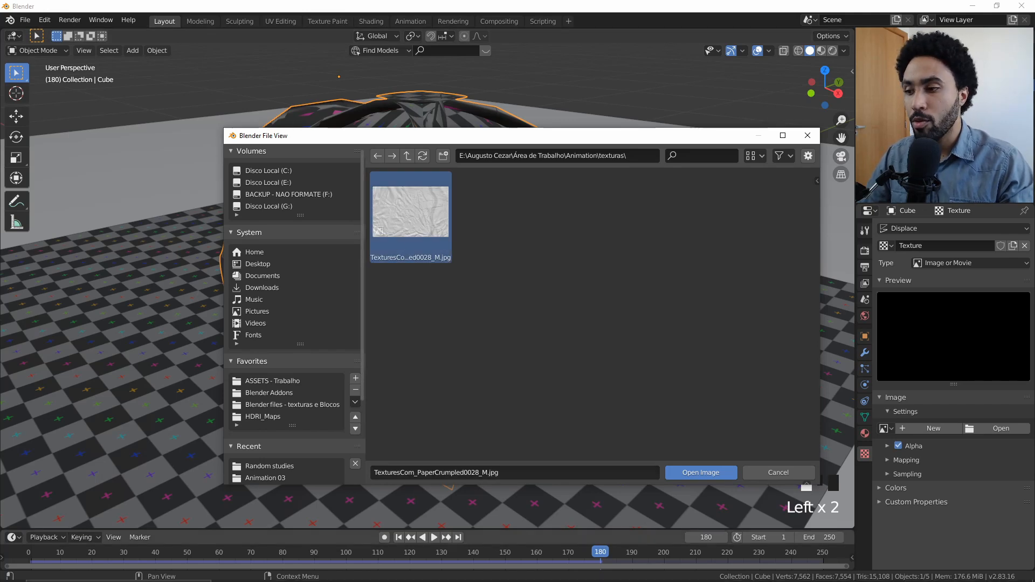
# Step: Switch to a new Chrome window and go to the textures.com website
pyautogui.moveTo(293, 568)
pyautogui.rightClick(302, 573)
pyautogui.click(296, 510)
pyautogui.doubleClick(387, 154)
pyautogui.click(313, 30)
pyautogui.write('te')
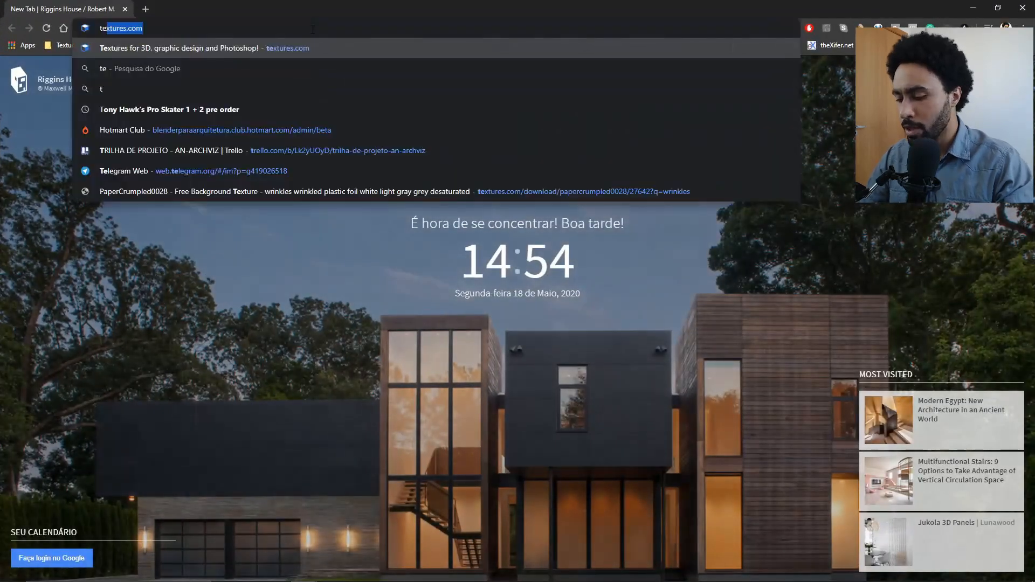
pyautogui.write('xtures')
pyautogui.press('Return')
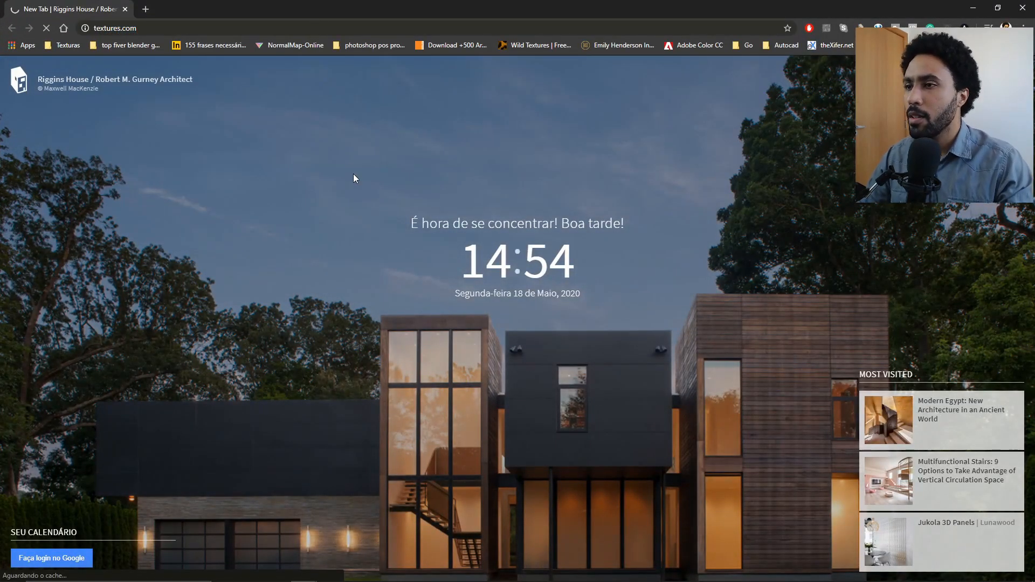
# Step: Search textures.com for "wrinkles" and look through the results for light grey wrinkled surfaces
pyautogui.click(241, 95)
pyautogui.write('wrin')
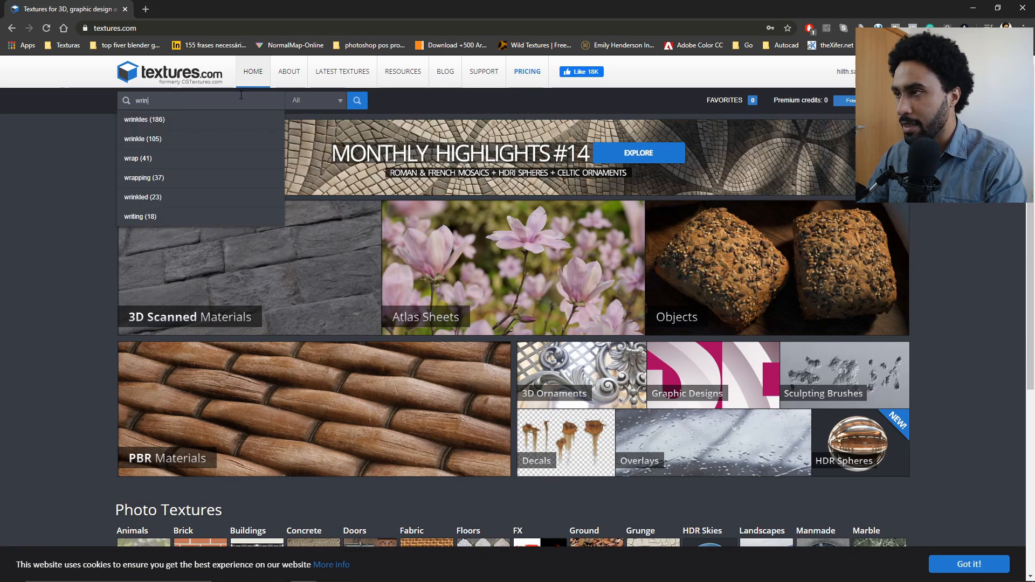
pyautogui.write('kles')
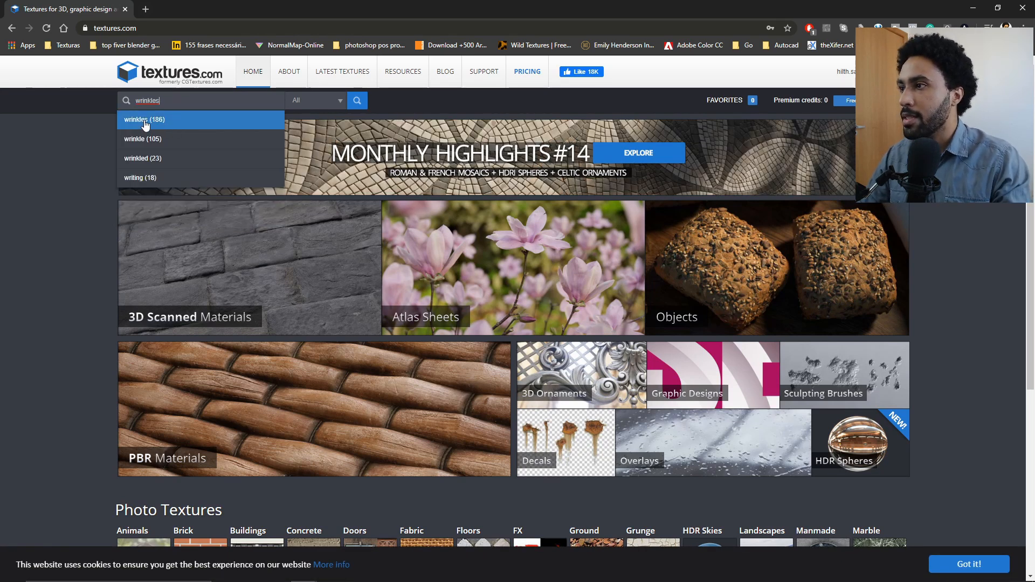
pyautogui.click(356, 103)
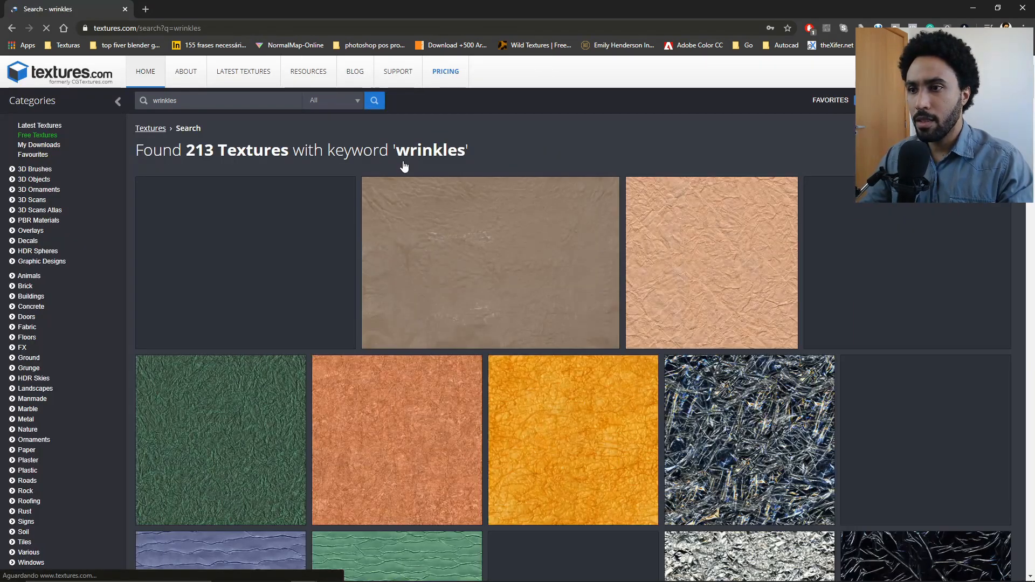
pyautogui.scroll(-10, 476, 231)
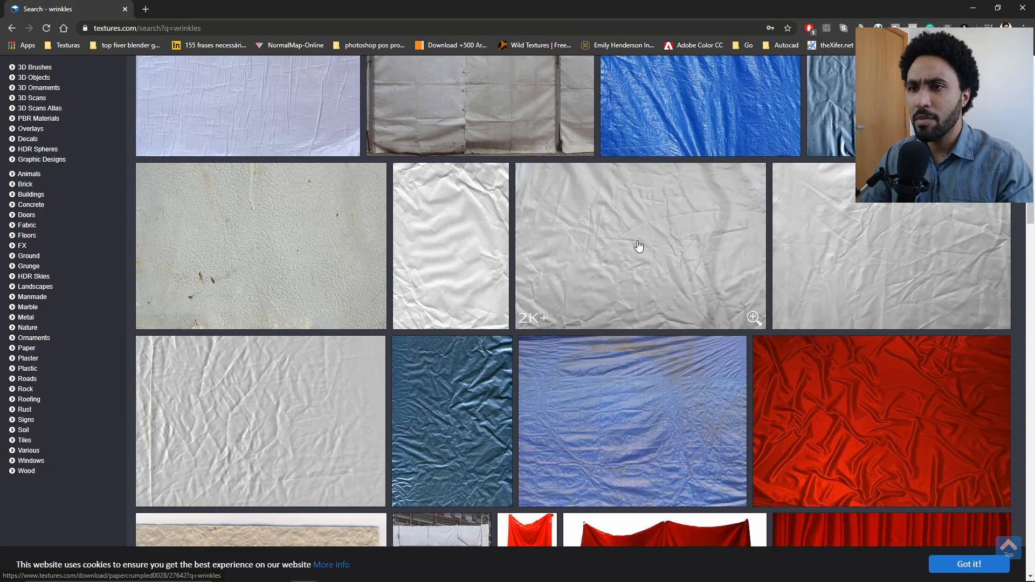
pyautogui.scroll(-10, 595, 235)
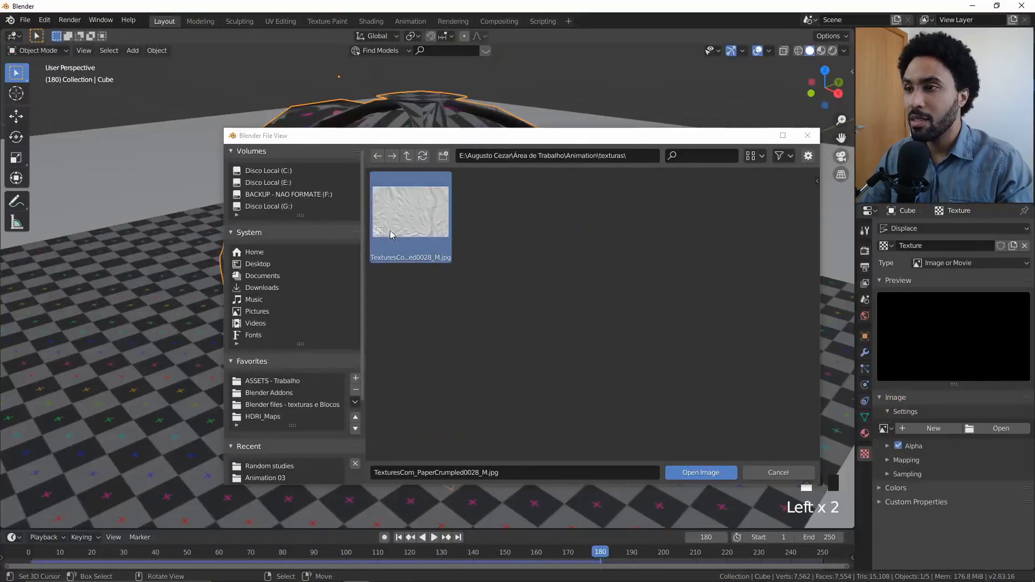
# Step: Return to Blender, replay the cloth simulation from the first frame and stop it at frame 58
pyautogui.press('Tab')
pyautogui.press('Tab')
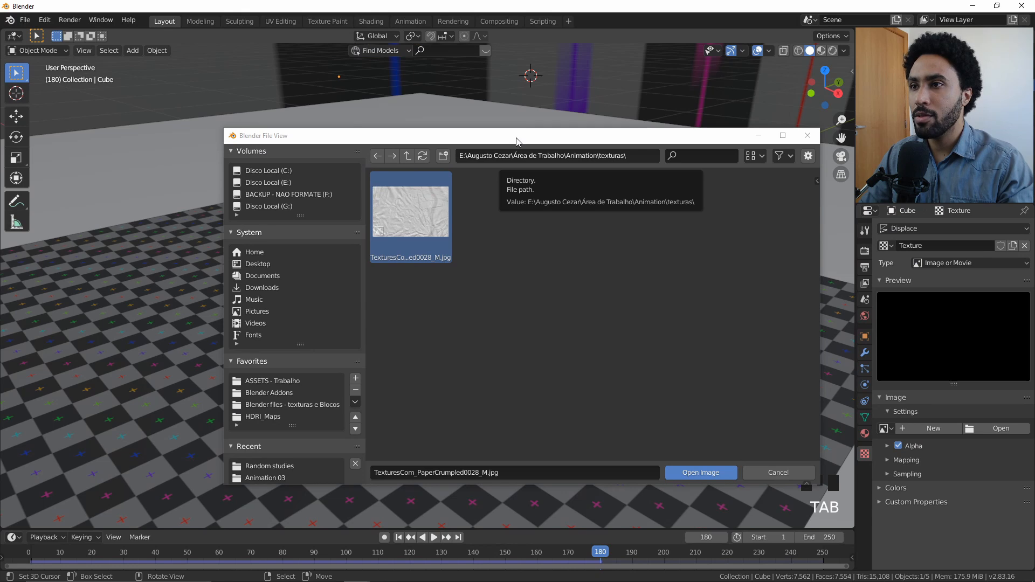
pyautogui.click(398, 538)
pyautogui.click(435, 537)
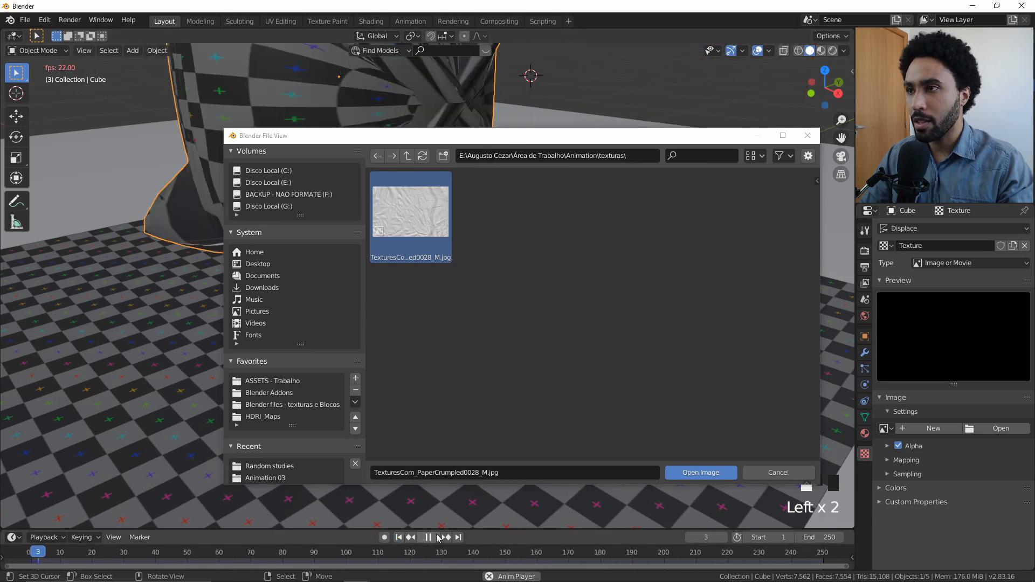
pyautogui.click(399, 537)
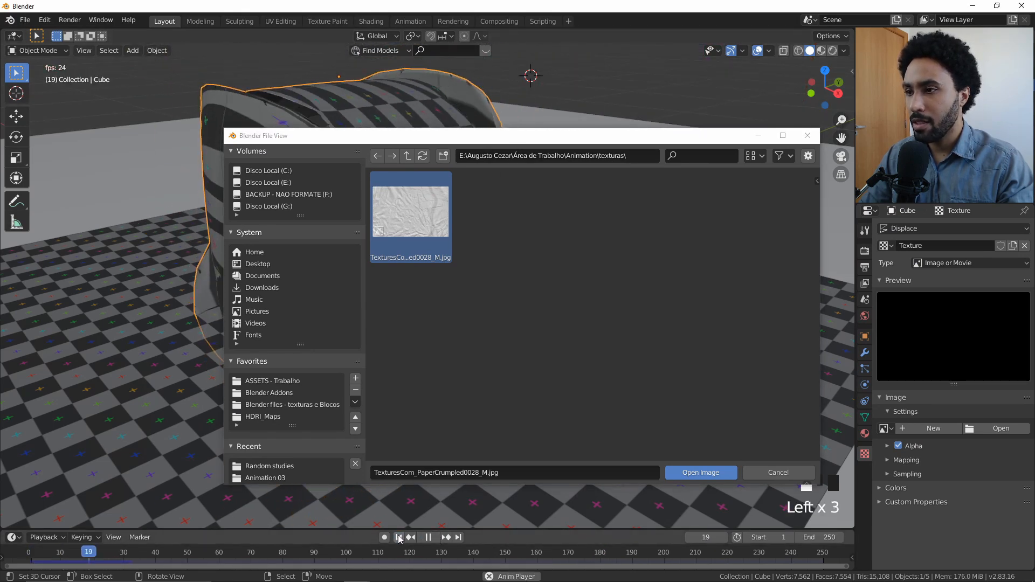
pyautogui.click(431, 538)
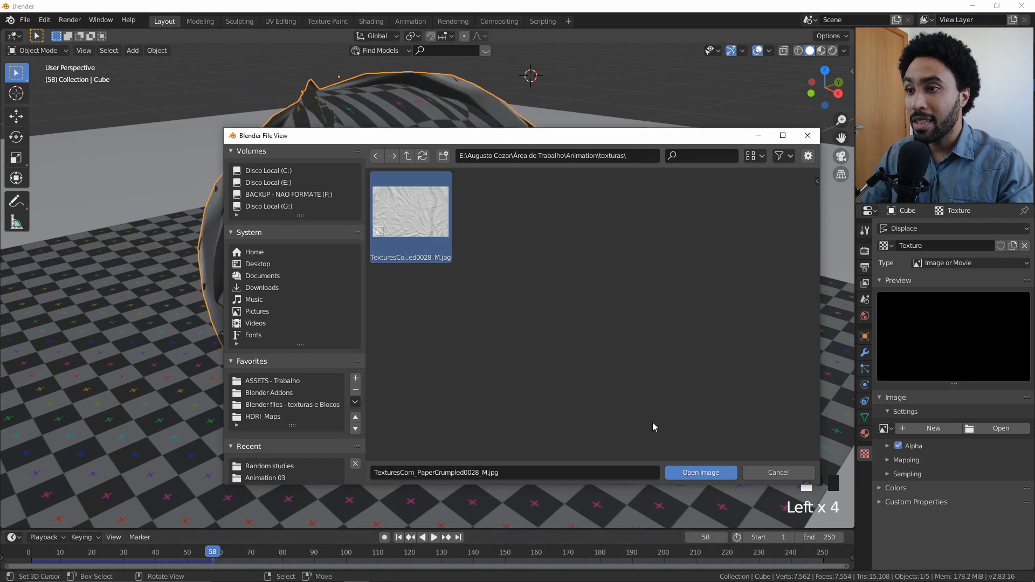
# Step: Load the selected crumpled paper image into the Displace texture and check the distorted pillow
pyautogui.click(701, 472)
pyautogui.scroll(-4, 430, 241)
pyautogui.moveTo(430, 241); pyautogui.dragTo(509, 241, button='middle')
pyautogui.scroll(3, 509, 241)
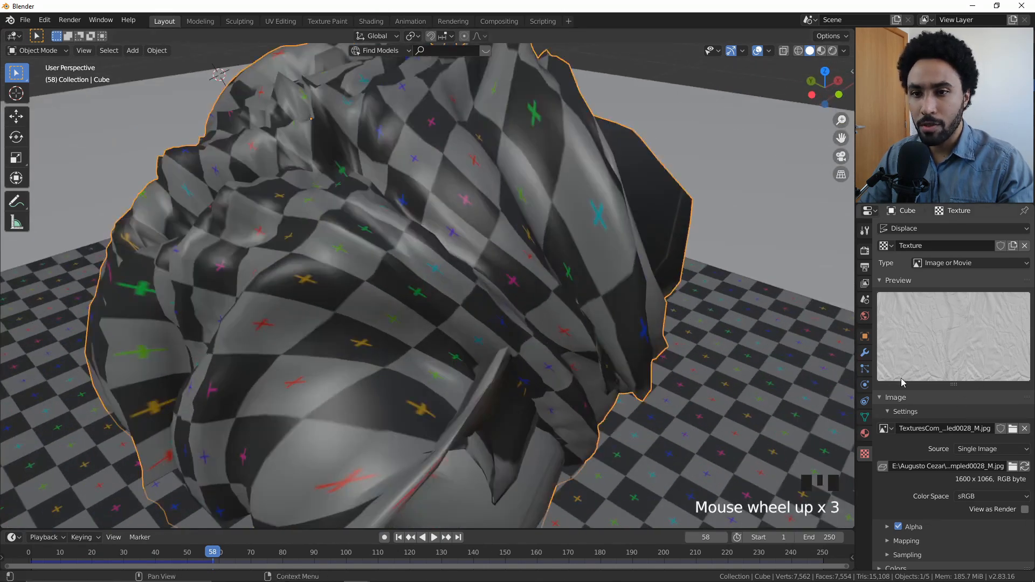
# Step: Set the pillow's Displace modifier strength to 0.1
pyautogui.click(865, 353)
pyautogui.click(983, 523)
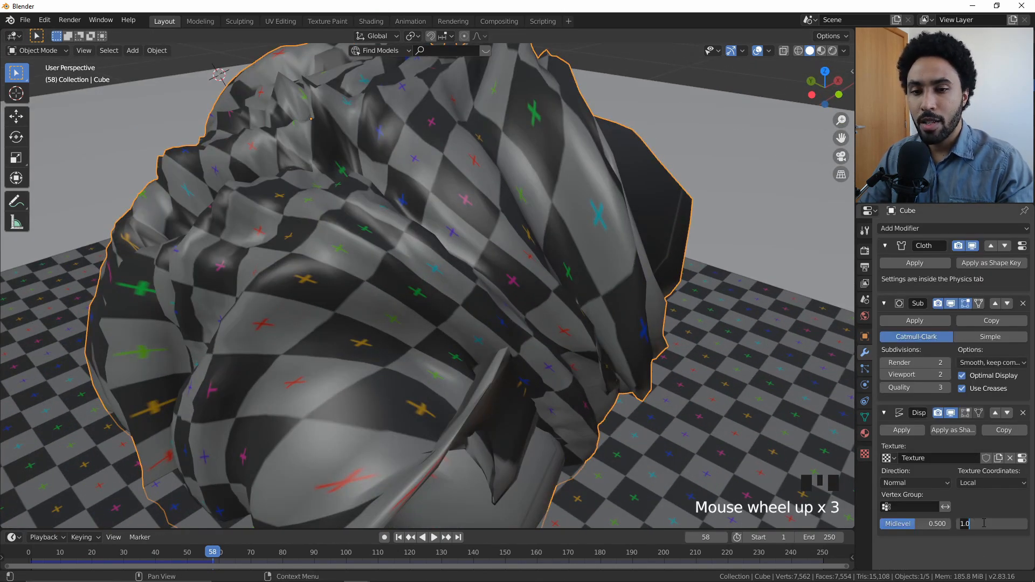
pyautogui.write('0.1')
pyautogui.press('Return')
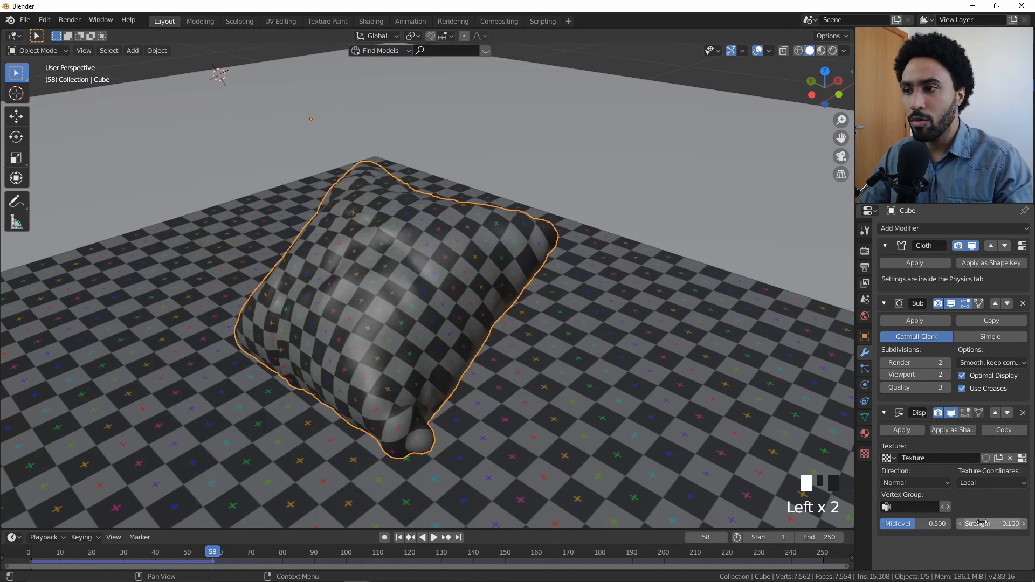
# Step: Set the viewport shading colour to Material and inspect the wrinkles on the pillow
pyautogui.scroll(2, 509, 381)
pyautogui.moveTo(509, 382); pyautogui.dragTo(580, 362, button='middle')
pyautogui.moveTo(457, 185); pyautogui.dragTo(411, 170, button='middle')
pyautogui.click(844, 51)
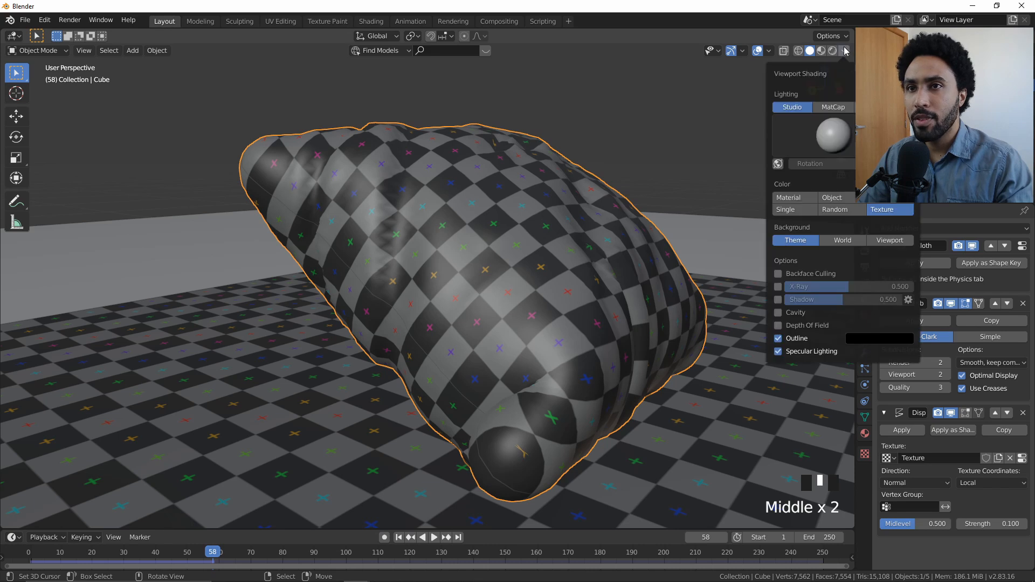
pyautogui.click(789, 198)
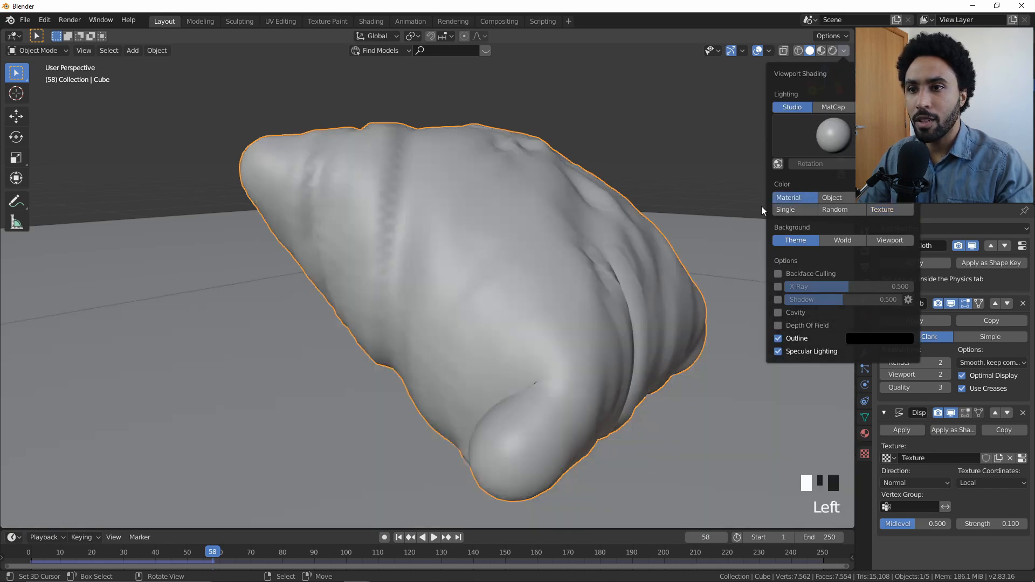
pyautogui.moveTo(571, 253); pyautogui.dragTo(524, 267, button='middle')
# Step: Try the Texture and Object viewport colours, settle on Random and inspect the pillow's wrinkles
pyautogui.click(844, 50)
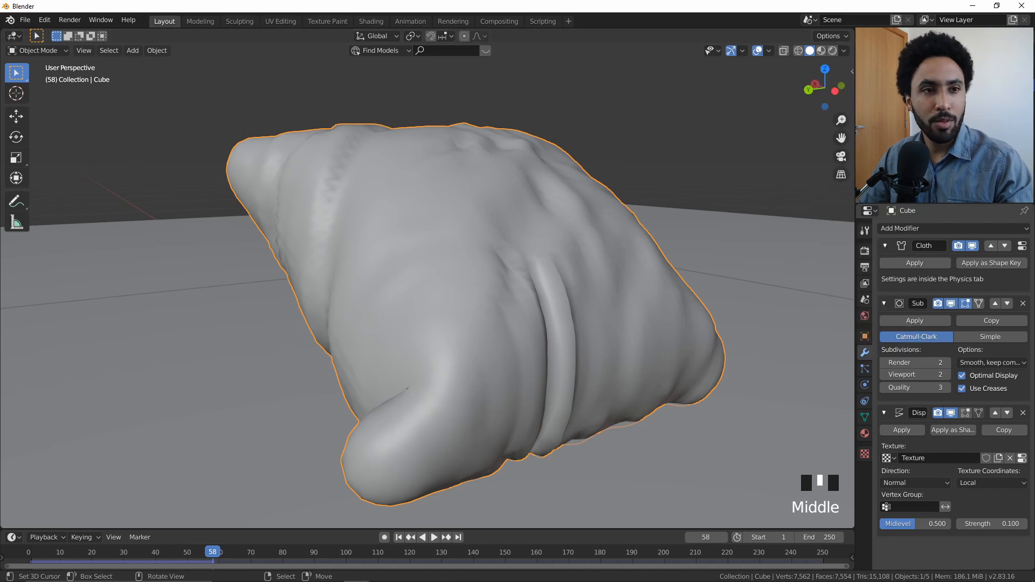
pyautogui.click(844, 50)
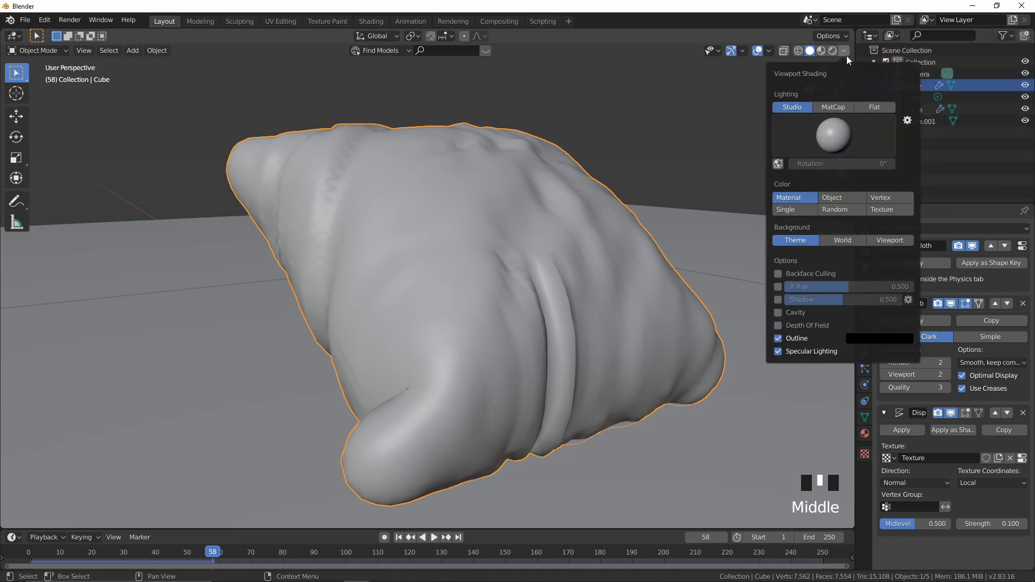
pyautogui.doubleClick(877, 211)
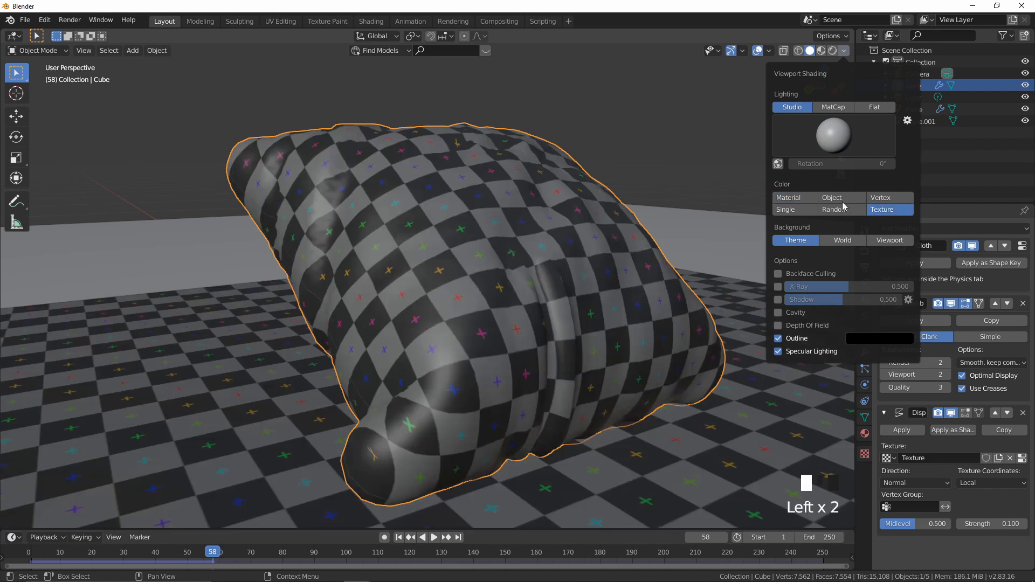
pyautogui.click(832, 198)
pyautogui.click(834, 209)
pyautogui.moveTo(743, 275); pyautogui.dragTo(513, 307, button='middle')
pyautogui.scroll(2, 602, 309)
pyautogui.moveTo(601, 309); pyautogui.dragTo(573, 290, button='middle')
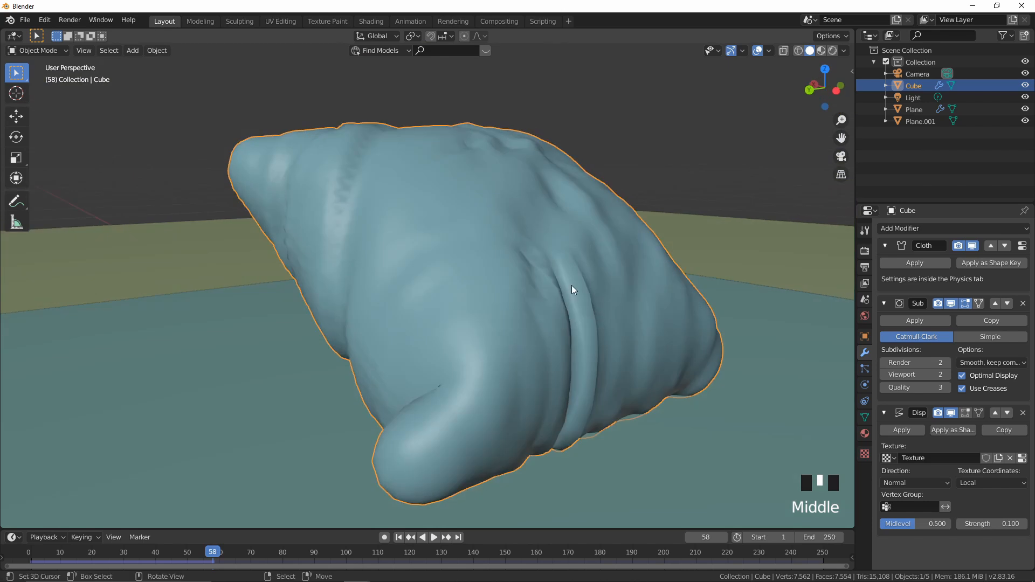
# Step: Raise both the viewport and render subdivision levels of the pillow to 3
pyautogui.click(948, 374)
pyautogui.click(947, 360)
pyautogui.moveTo(596, 241)
pyautogui.mouseDown(button='middle')
pyautogui.moveTo(545, 245)
pyautogui.moveTo(547, 291)
pyautogui.moveTo(596, 259)
pyautogui.mouseUp(button='middle')
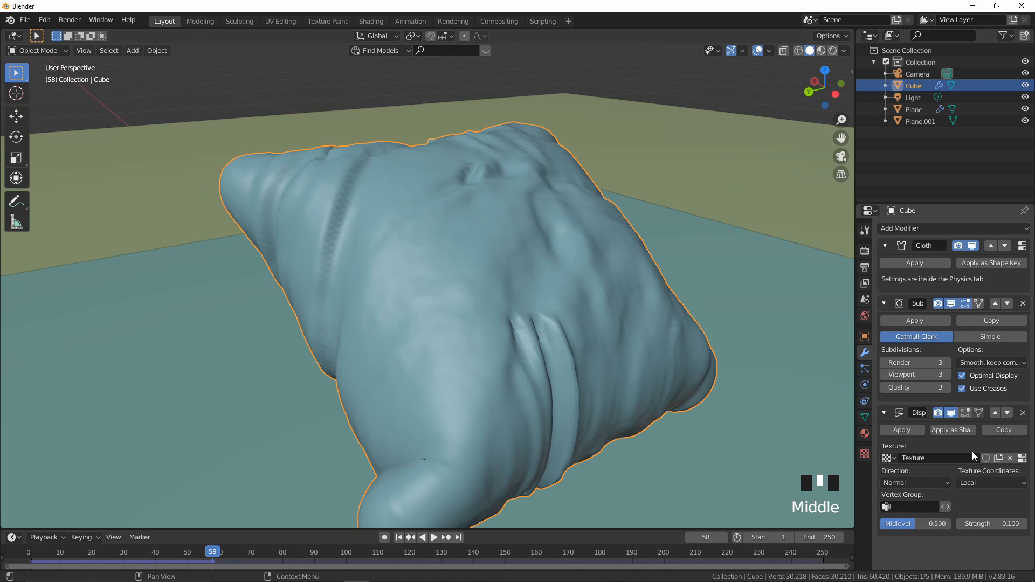
# Step: Set the texture coordinates of the pillow's Displace modifier to UV
pyautogui.click(981, 483)
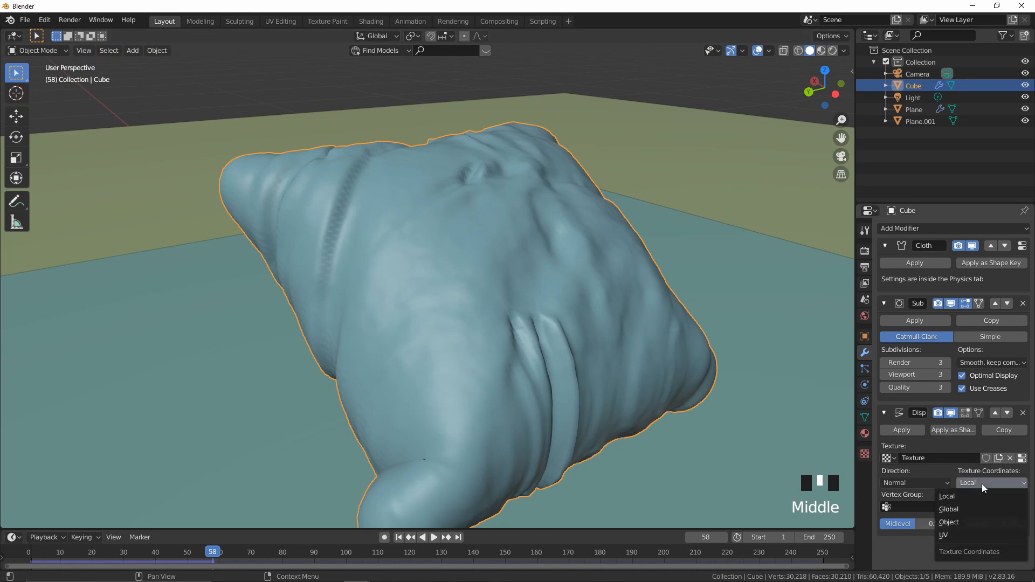
pyautogui.click(944, 535)
pyautogui.moveTo(566, 366); pyautogui.dragTo(543, 336, button='middle')
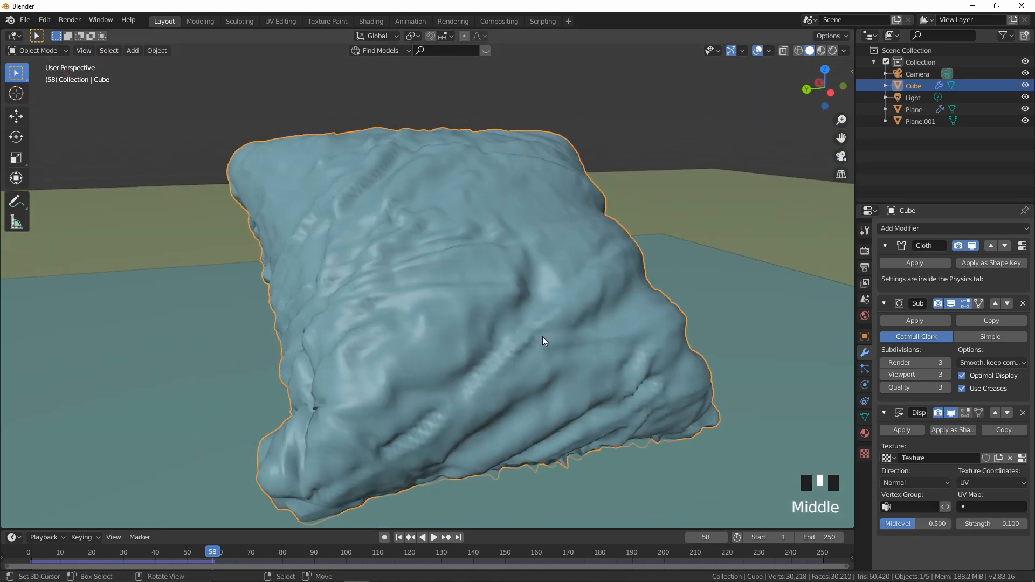
# Step: Check the pillow's UV layout in the UV Editing workspace and return to the Layout workspace
pyautogui.click(270, 21)
pyautogui.scroll(1, 263, 201)
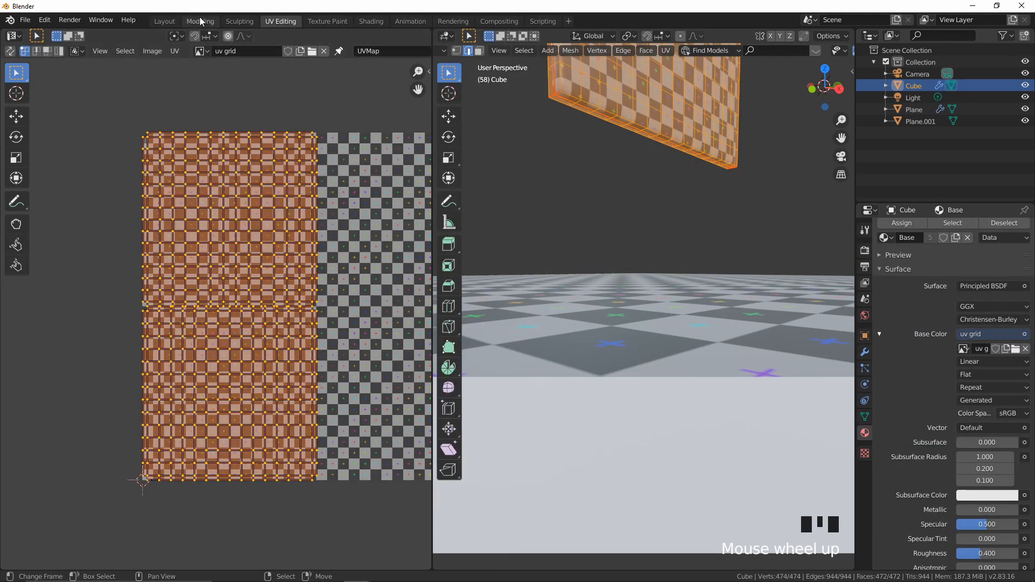
pyautogui.click(165, 21)
# Step: Play the simulation on to frame 71 and inspect the displaced wrinkles around the landed pillow
pyautogui.scroll(-8, 593, 302)
pyautogui.click(434, 359)
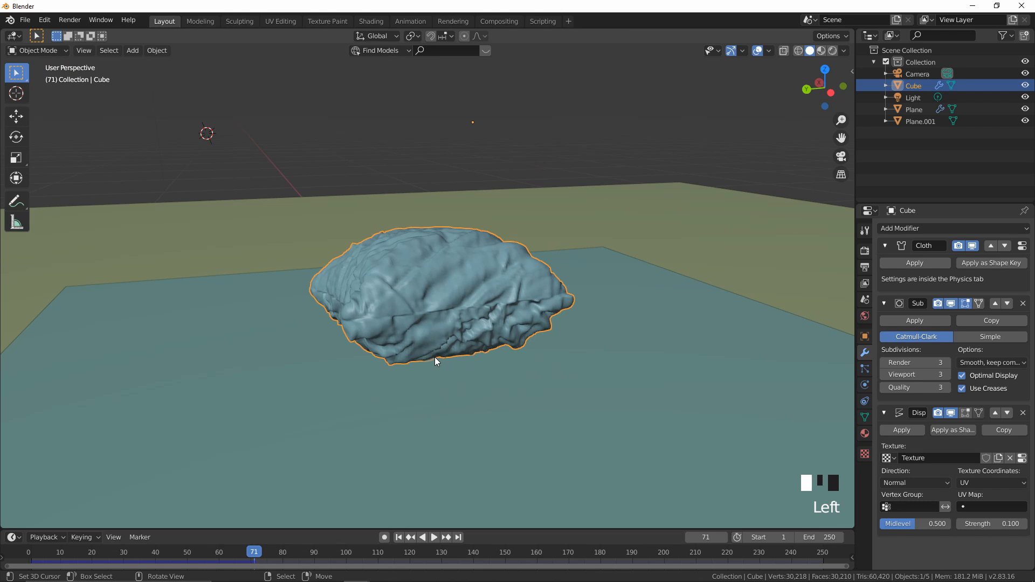
pyautogui.scroll(5, 435, 358)
pyautogui.moveTo(442, 355); pyautogui.dragTo(519, 338, button='middle')
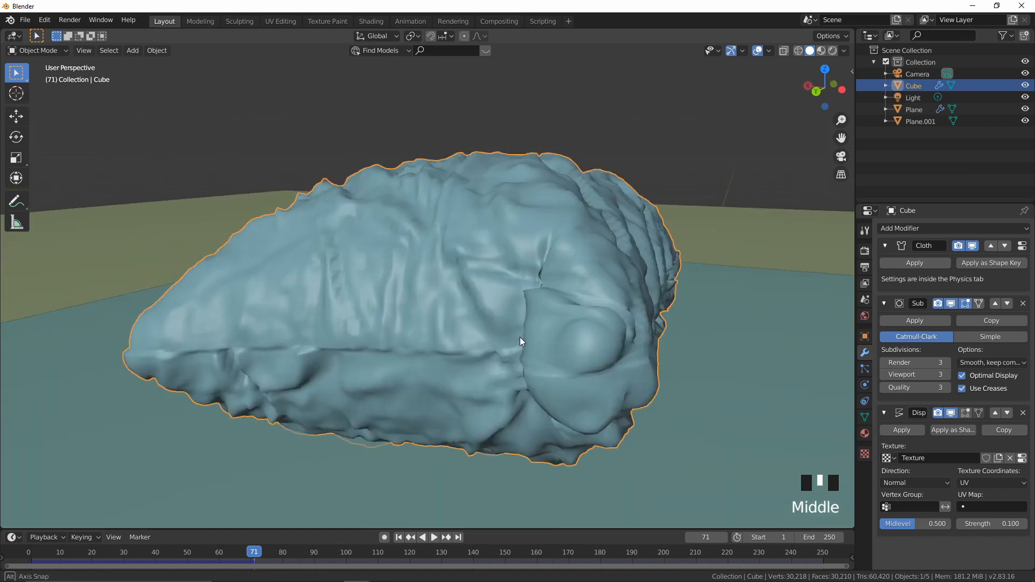
# Step: Try Displace strengths of 0.01 and 0.02 on the pillow and inspect the wrinkles from several angles
pyautogui.click(999, 523)
pyautogui.write('.0')
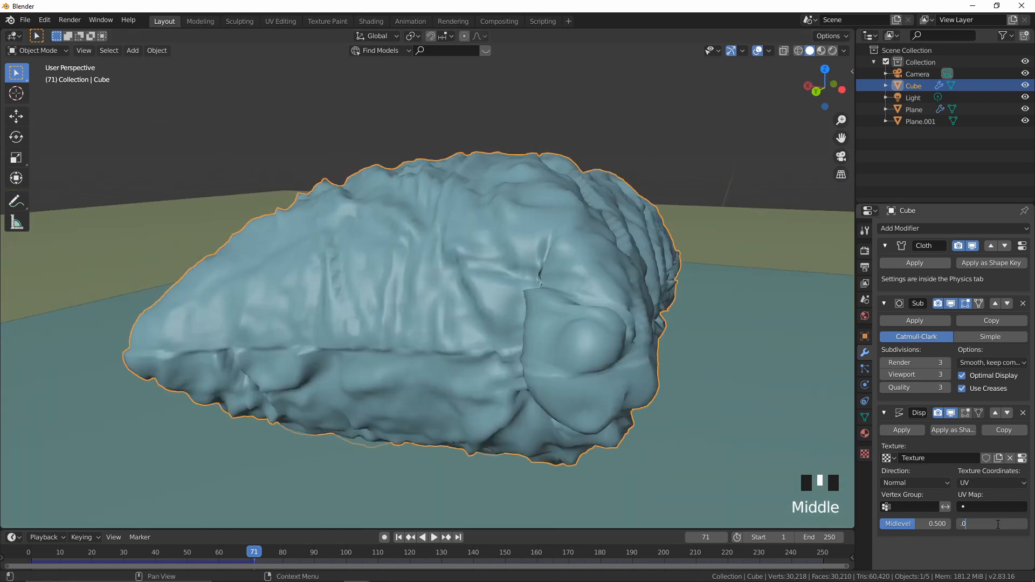
pyautogui.write('1')
pyautogui.press('Return')
pyautogui.click(997, 524)
pyautogui.write('.02')
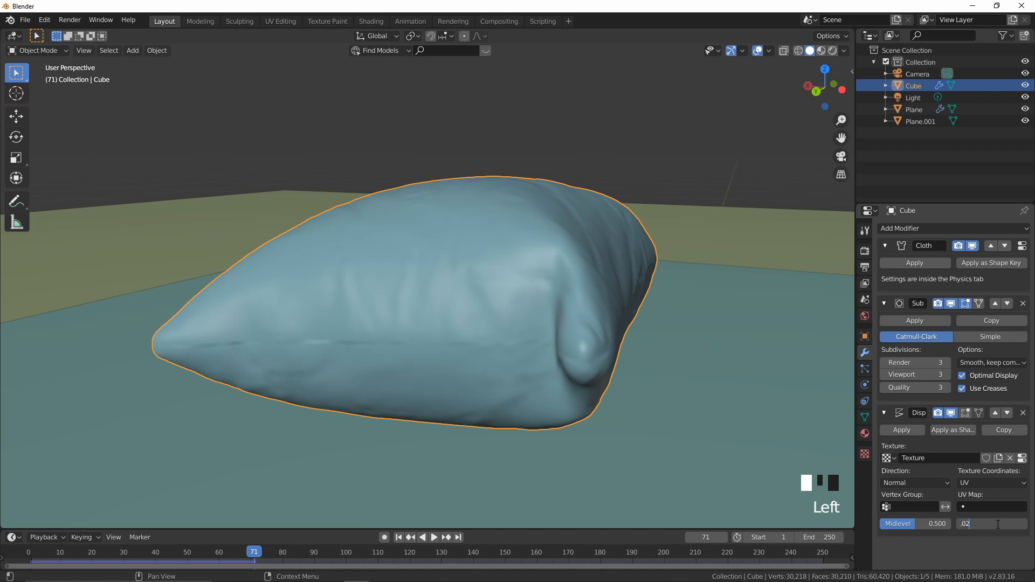
pyautogui.press('Return')
pyautogui.moveTo(556, 373); pyautogui.dragTo(635, 423, button='middle')
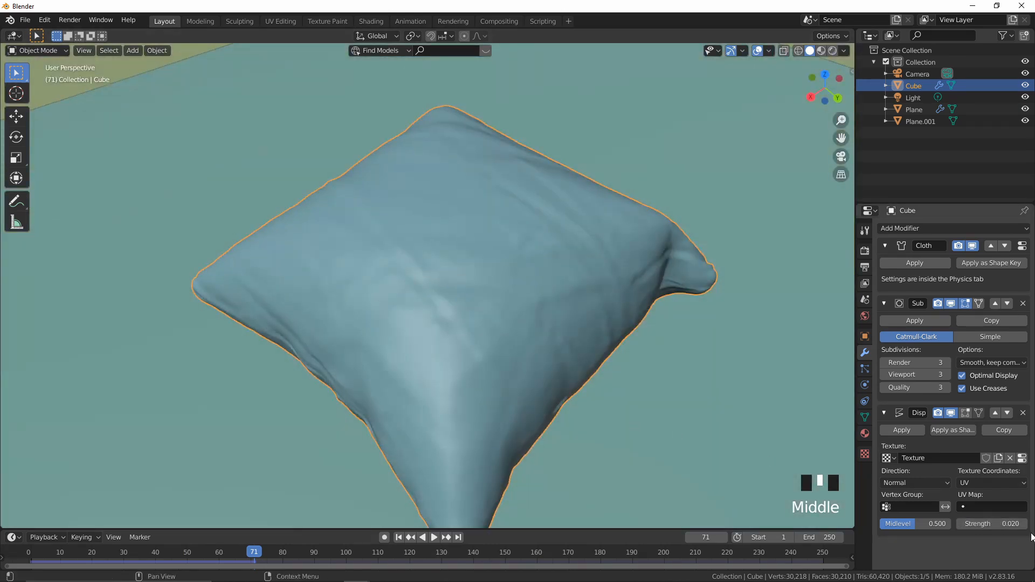
pyautogui.moveTo(596, 349); pyautogui.dragTo(728, 387, button='middle')
# Step: Set the strength of the pillow's Displace modifier to 0.015
pyautogui.click(990, 524)
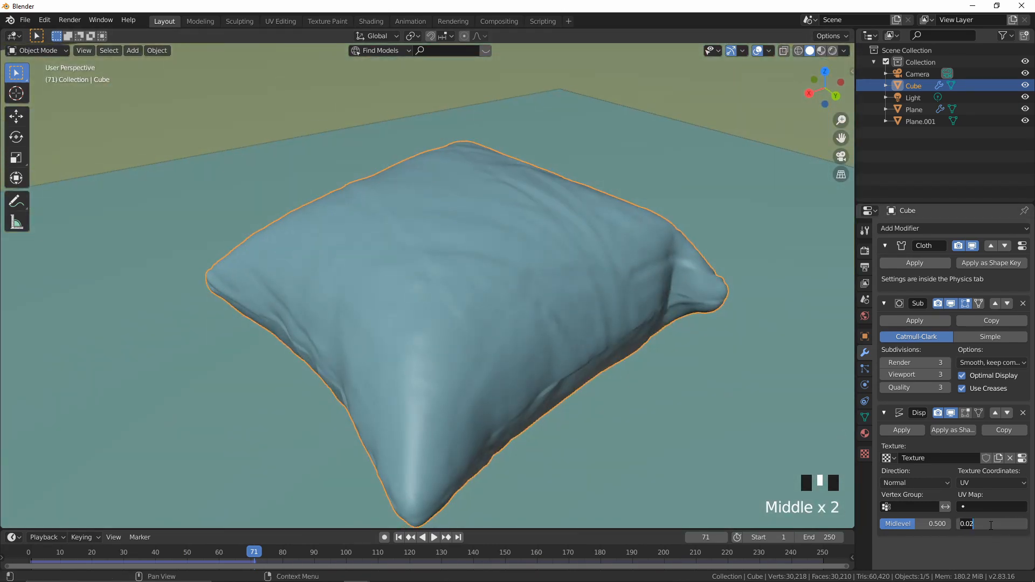
pyautogui.write('.015')
pyautogui.press('Return')
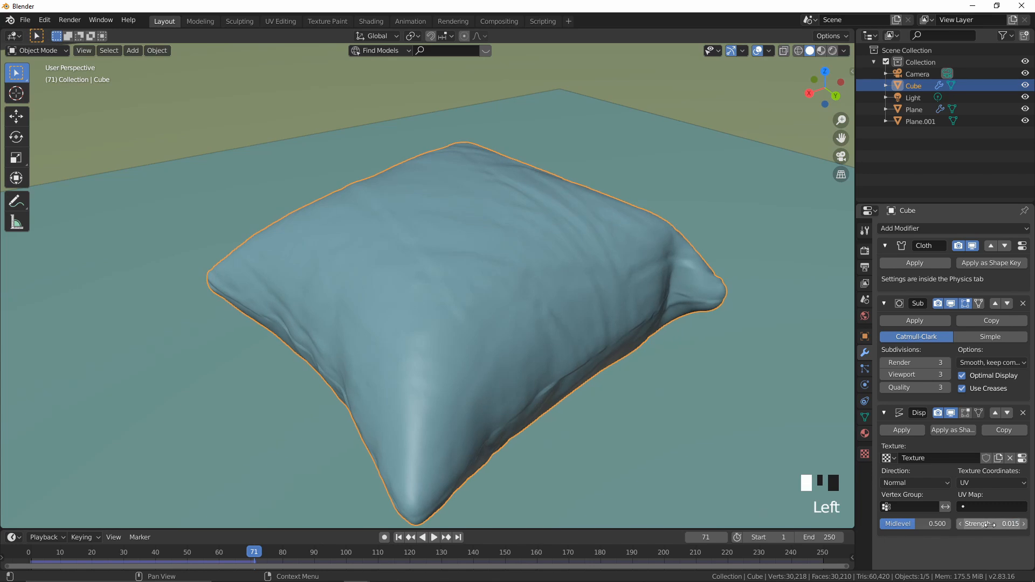
# Step: Try a viewport subdivision level of 1 on the pillow and settle on 2
pyautogui.click(885, 375)
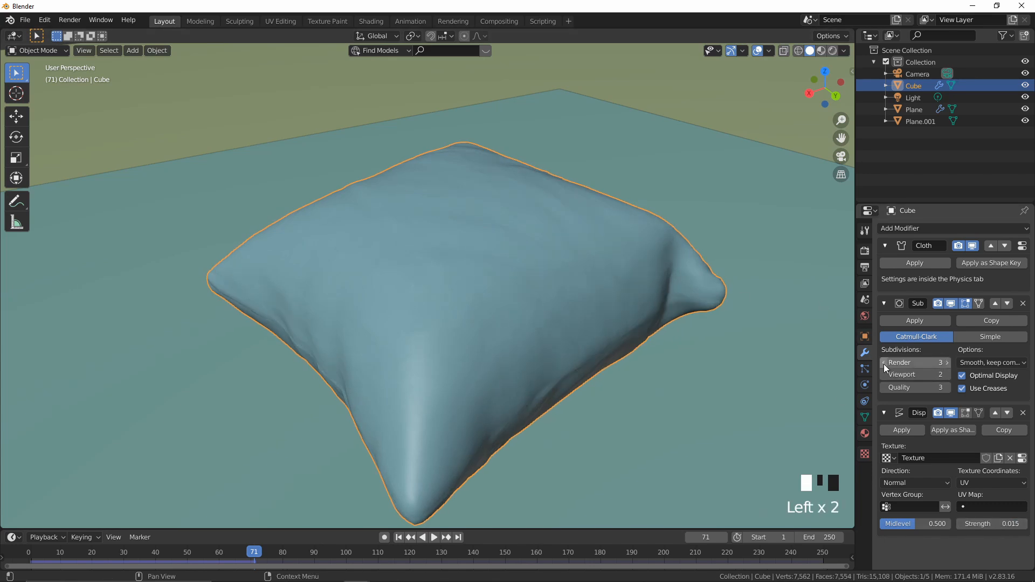
pyautogui.click(884, 375)
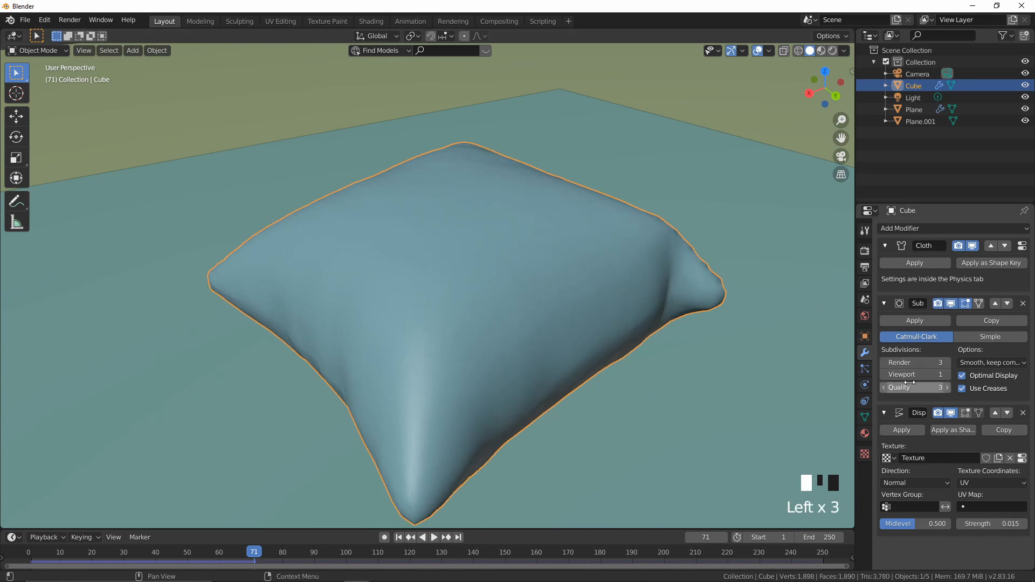
pyautogui.click(946, 375)
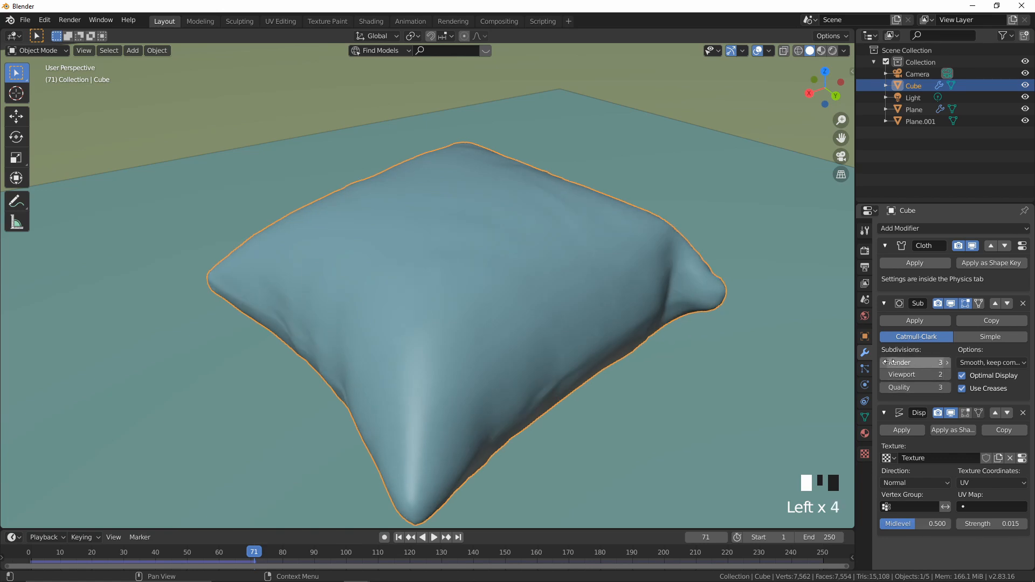
# Step: Set the render subdivision level to 4, preview the folds at viewport level 4, and set the viewport level back to 2
pyautogui.click(947, 362)
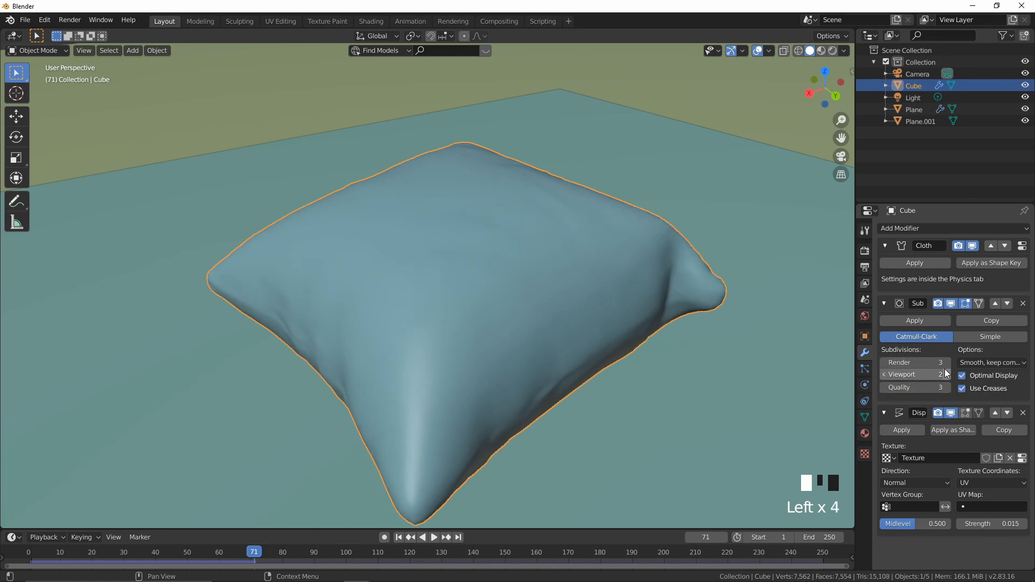
pyautogui.click(947, 375)
pyautogui.click(947, 374)
pyautogui.moveTo(566, 291); pyautogui.dragTo(490, 280, button='middle')
pyautogui.scroll(3, 464, 280)
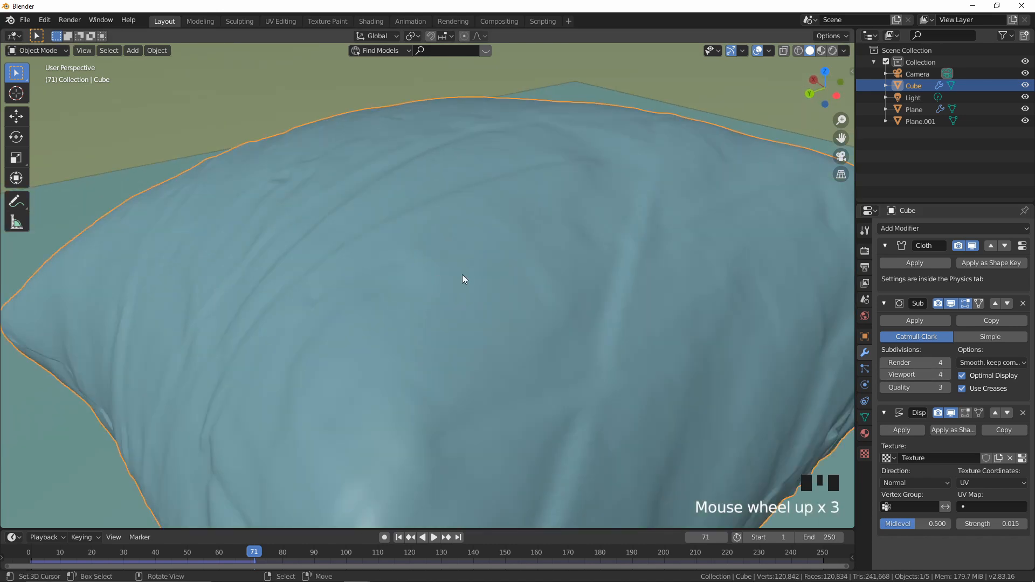
pyautogui.click(884, 374)
pyautogui.click(884, 374)
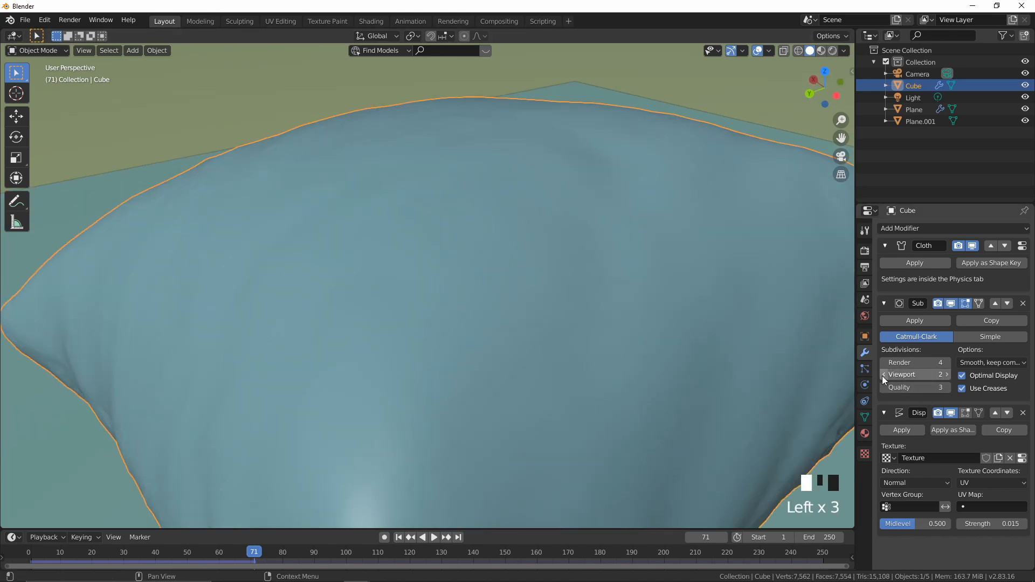
# Step: Replay the simulation from the first frame, watch the pillow inflate and land, and stop at frame 54
pyautogui.scroll(-4, 489, 264)
pyautogui.moveTo(489, 264); pyautogui.dragTo(429, 477, button='middle')
pyautogui.click(435, 537)
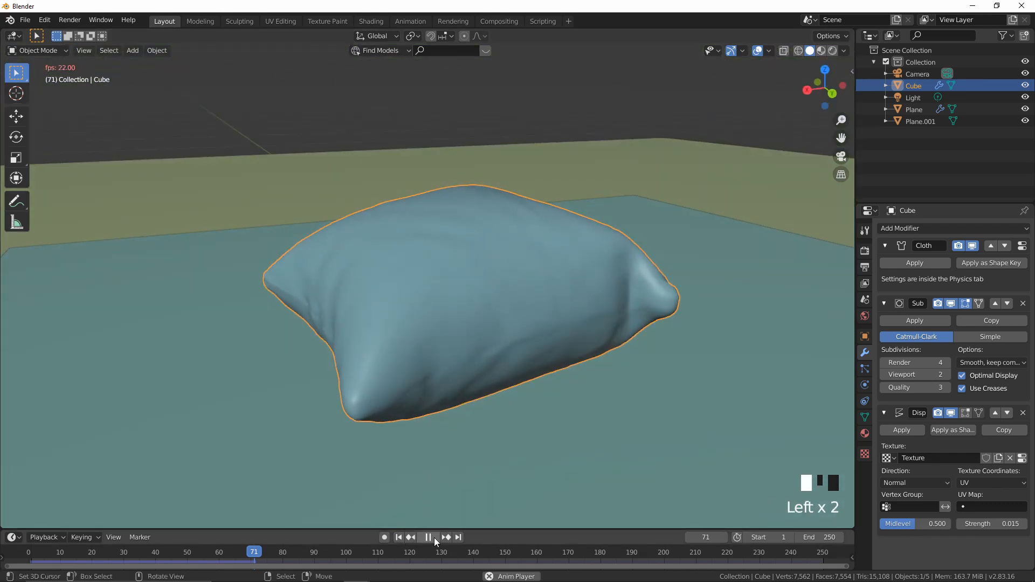
pyautogui.scroll(-2, 530, 356)
pyautogui.moveTo(529, 357); pyautogui.dragTo(406, 485, button='middle')
pyautogui.click(399, 538)
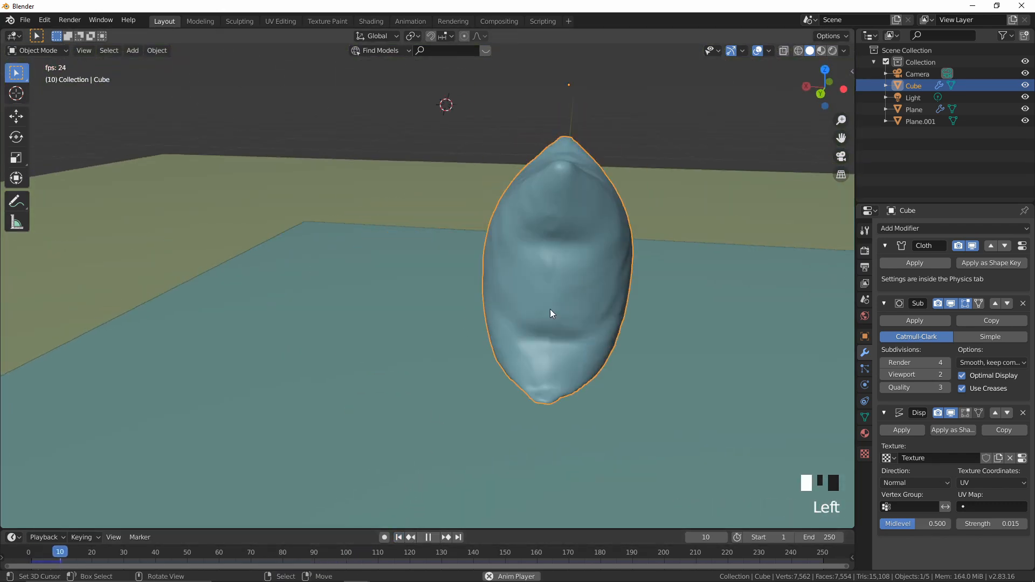
pyautogui.moveTo(549, 309)
pyautogui.mouseDown(button='middle')
pyautogui.moveTo(519, 316)
pyautogui.moveTo(548, 314)
pyautogui.mouseUp(button='middle')
pyautogui.click(428, 538)
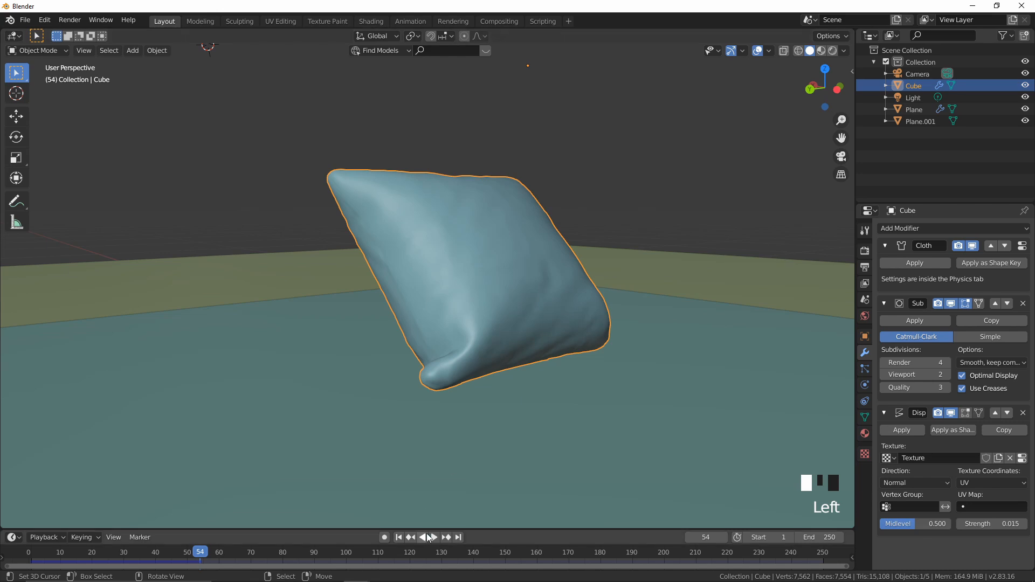
# Step: Return to the first frame and, in front view, duplicate the pillow and place the copy above the original
pyautogui.click(399, 537)
pyautogui.scroll(-3, 477, 332)
pyautogui.moveTo(476, 333); pyautogui.dragTo(529, 309, button='middle')
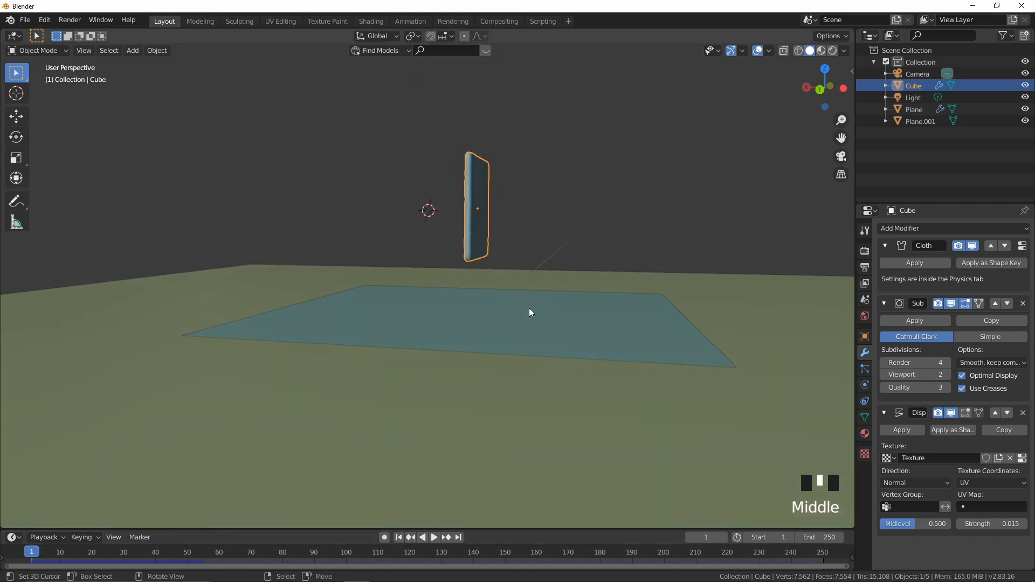
pyautogui.press('KP_1')
pyautogui.press('KP_3')
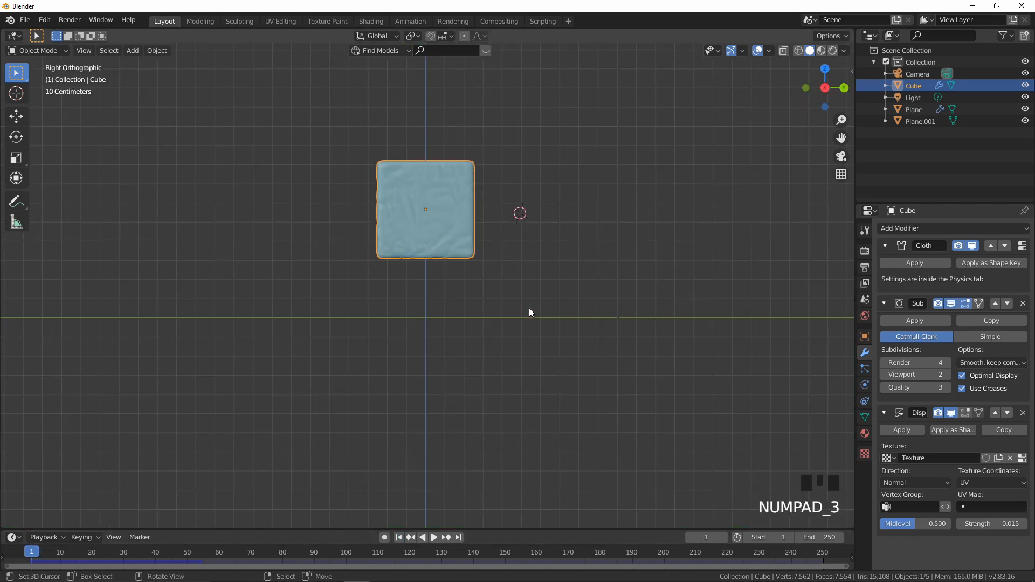
pyautogui.press('KP_1')
pyautogui.hotkey('shift', 'd')
pyautogui.click(510, 226)
pyautogui.moveTo(509, 225); pyautogui.dragTo(473, 271, button='middle')
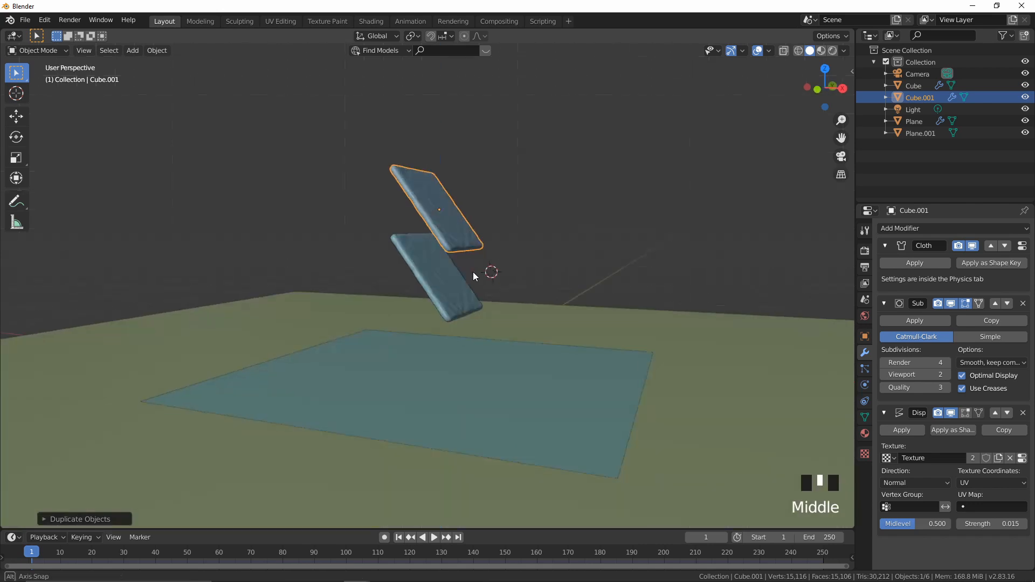
# Step: Play the simulation with both pillows and delete the duplicate pillow back at the first frame
pyautogui.scroll(2, 473, 271)
pyautogui.click(434, 537)
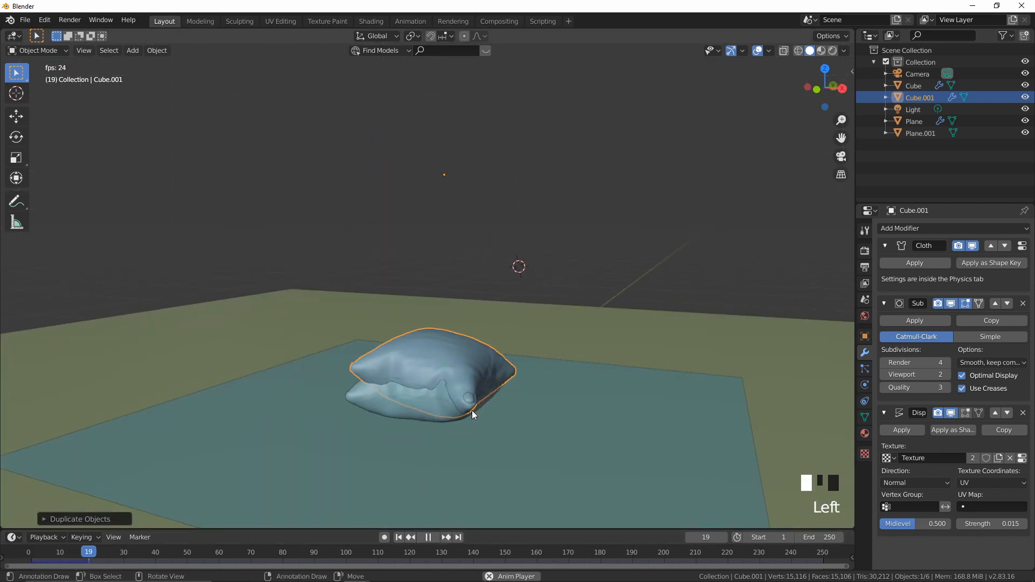
pyautogui.click(430, 537)
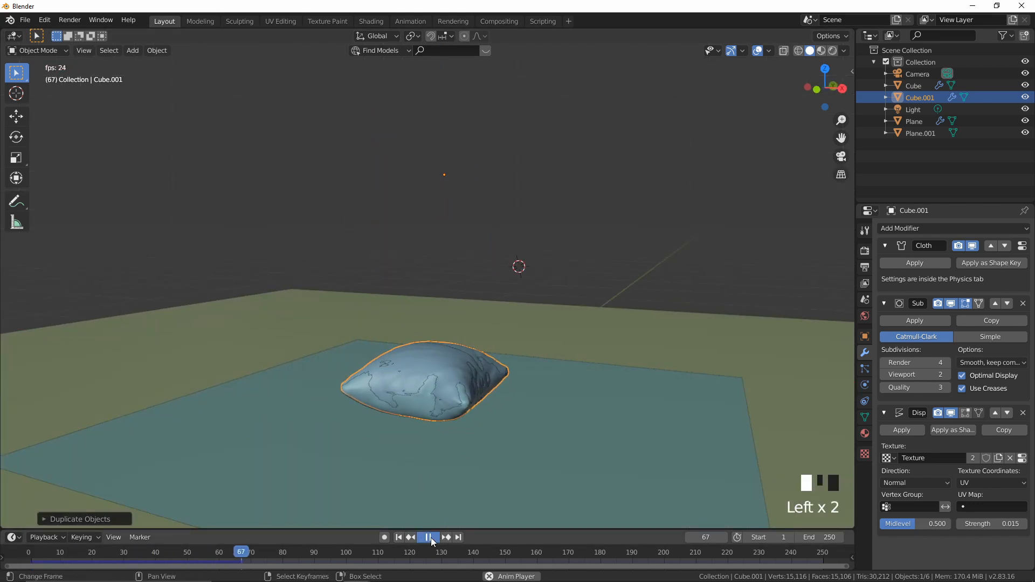
pyautogui.click(399, 538)
pyautogui.press('Delete')
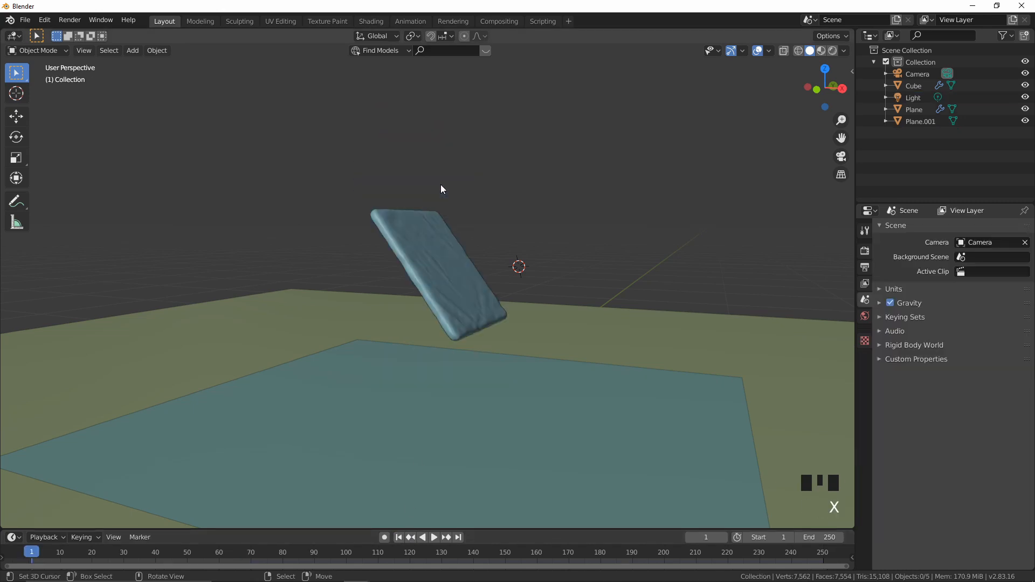
# Step: Select the remaining pillow and enable Collision physics for it alongside its cloth physics
pyautogui.rightClick(455, 261)
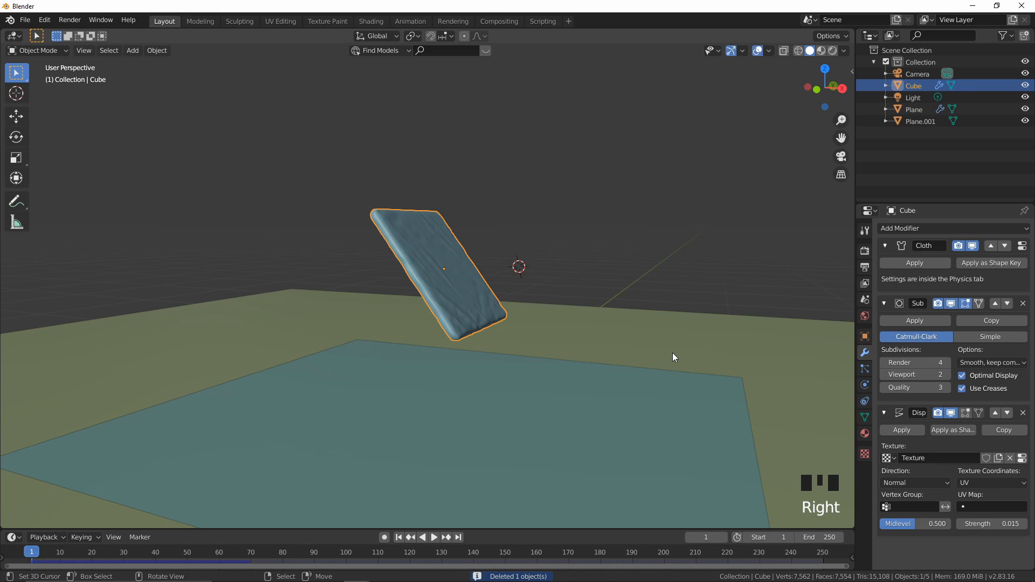
pyautogui.click(866, 387)
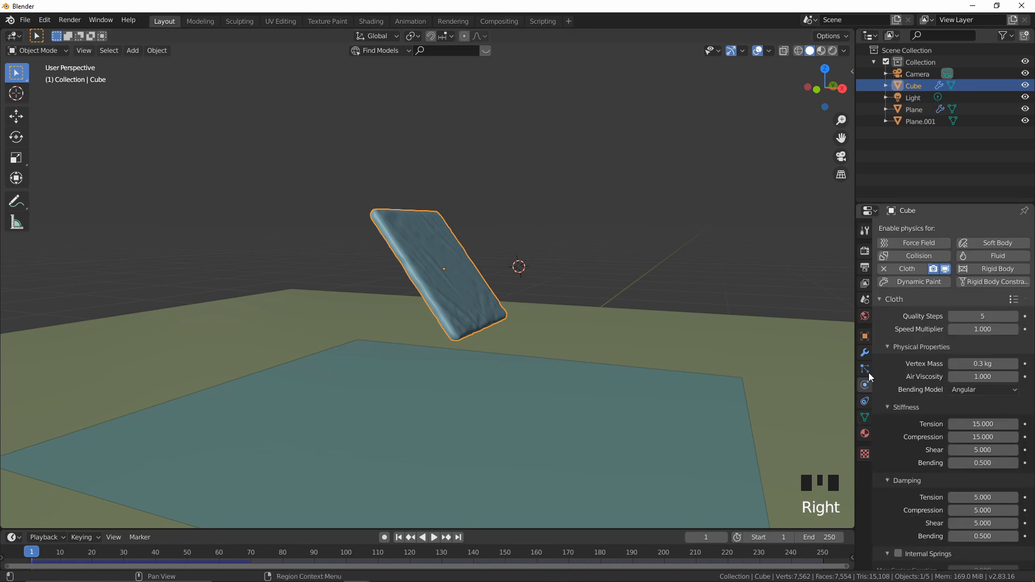
pyautogui.click(893, 300)
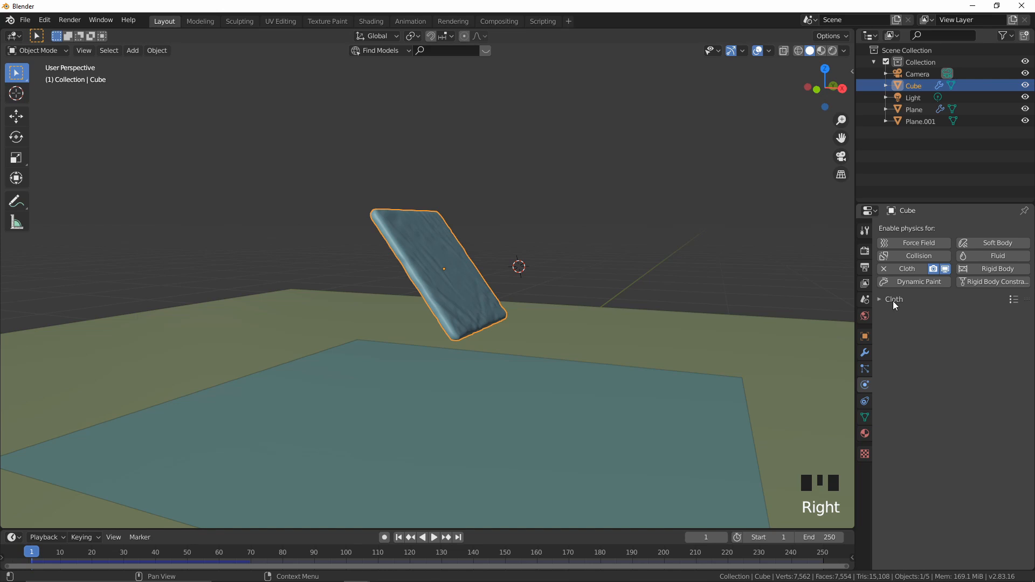
pyautogui.click(913, 256)
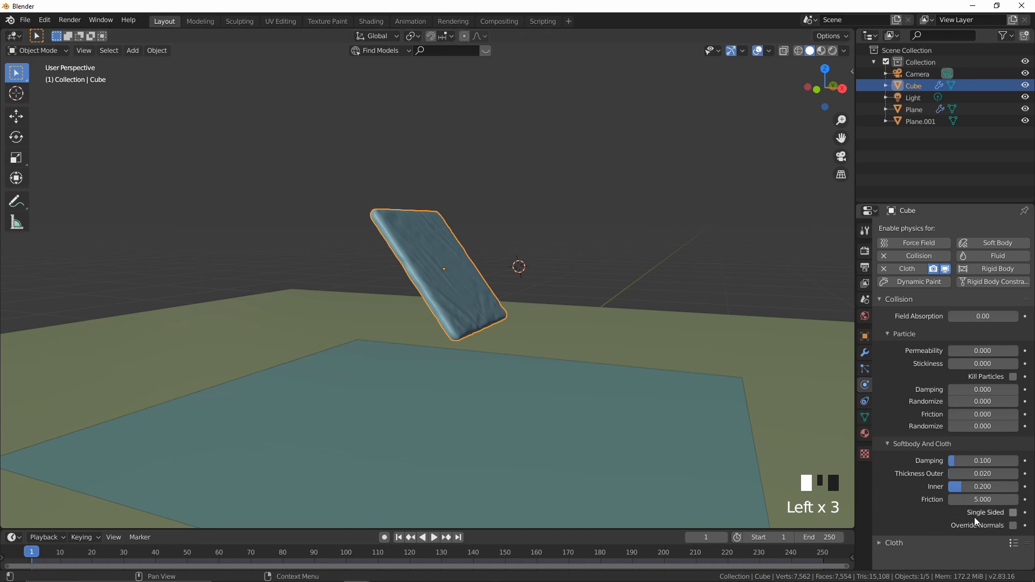
# Step: Set the pillow's Softbody and Cloth collision friction to 80, outer thickness to 0.005 and damping to about 0.471
pyautogui.moveTo(982, 499); pyautogui.dragTo(1008, 499)
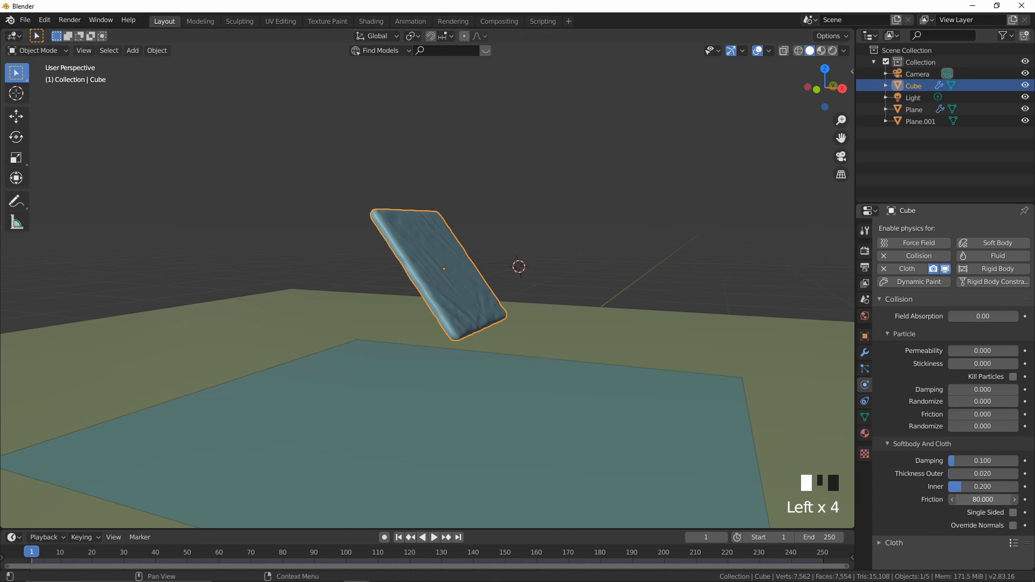
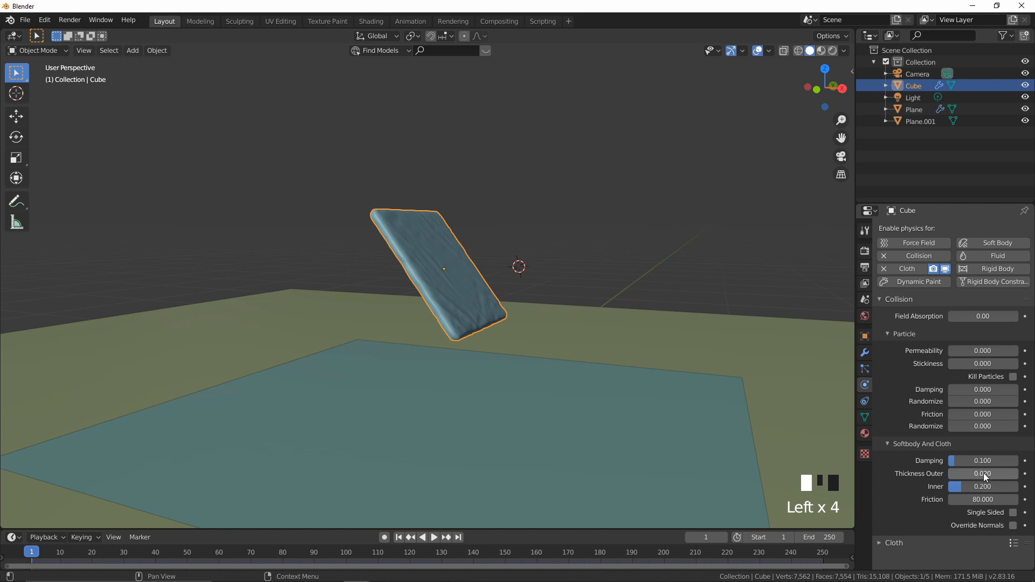
pyautogui.click(978, 475)
pyautogui.write('.0')
pyautogui.click(977, 475)
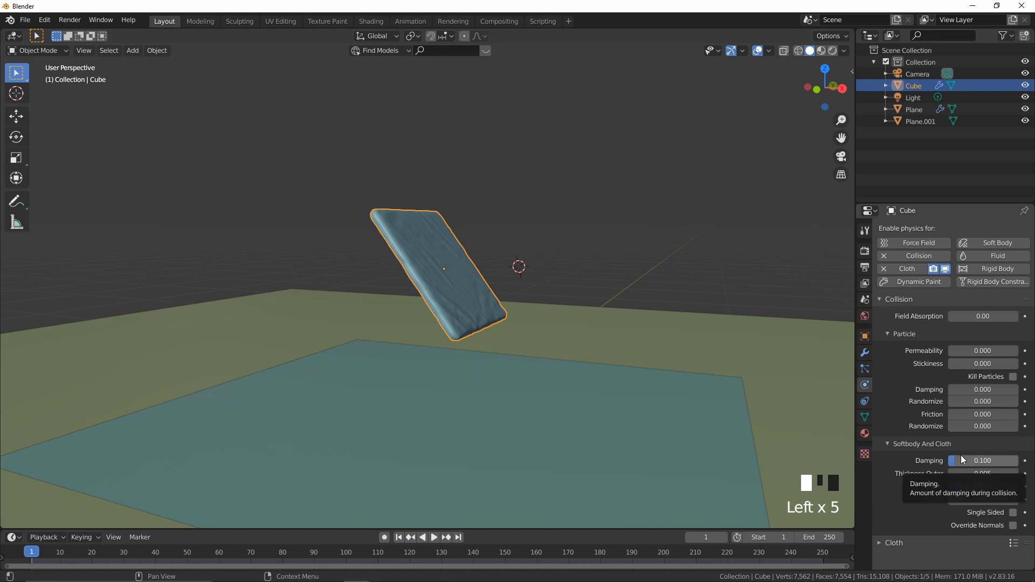
pyautogui.moveTo(962, 459); pyautogui.dragTo(982, 463)
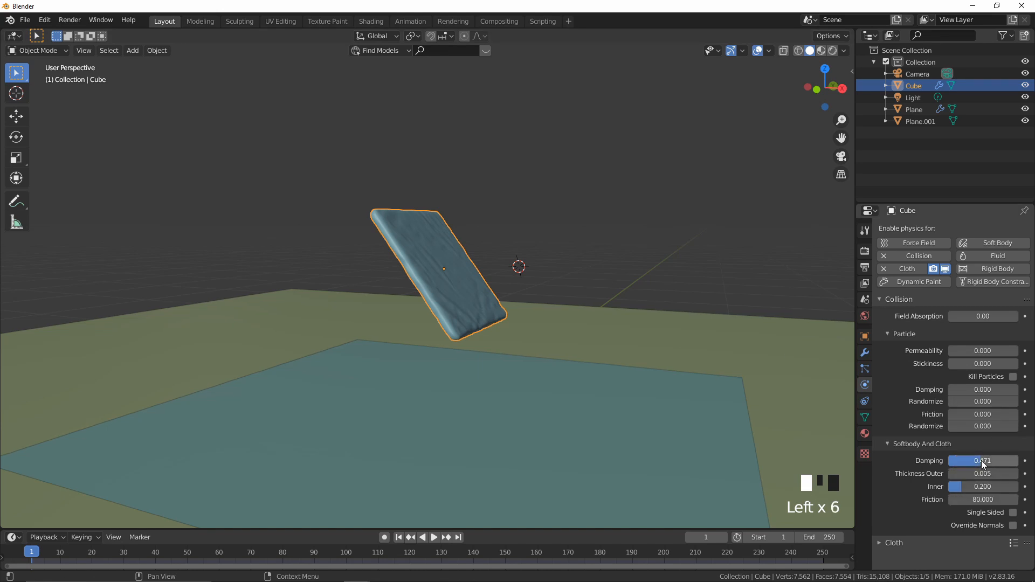
pyautogui.scroll(3, 531, 345)
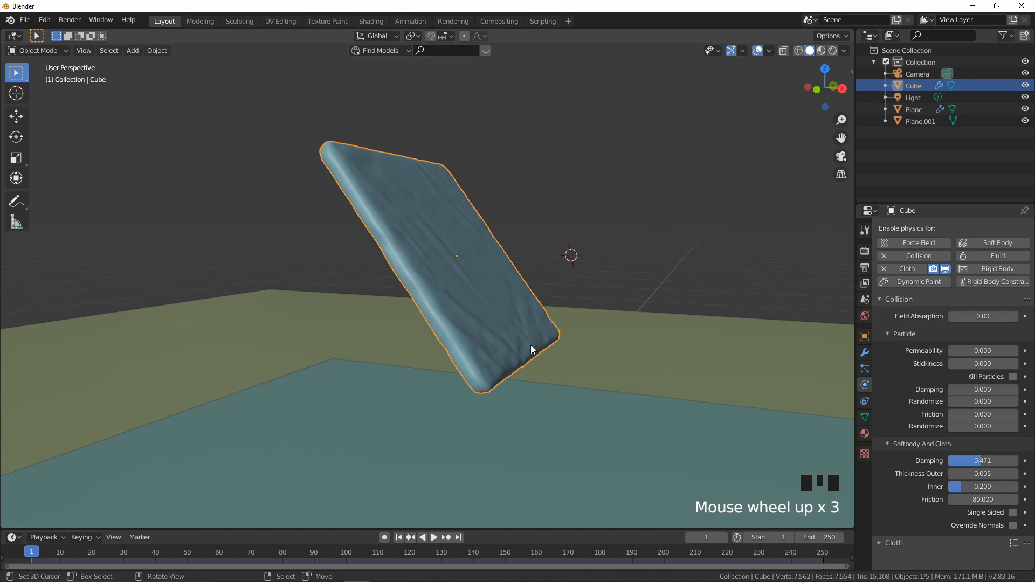
pyautogui.moveTo(455, 399); pyautogui.dragTo(491, 386, button='middle')
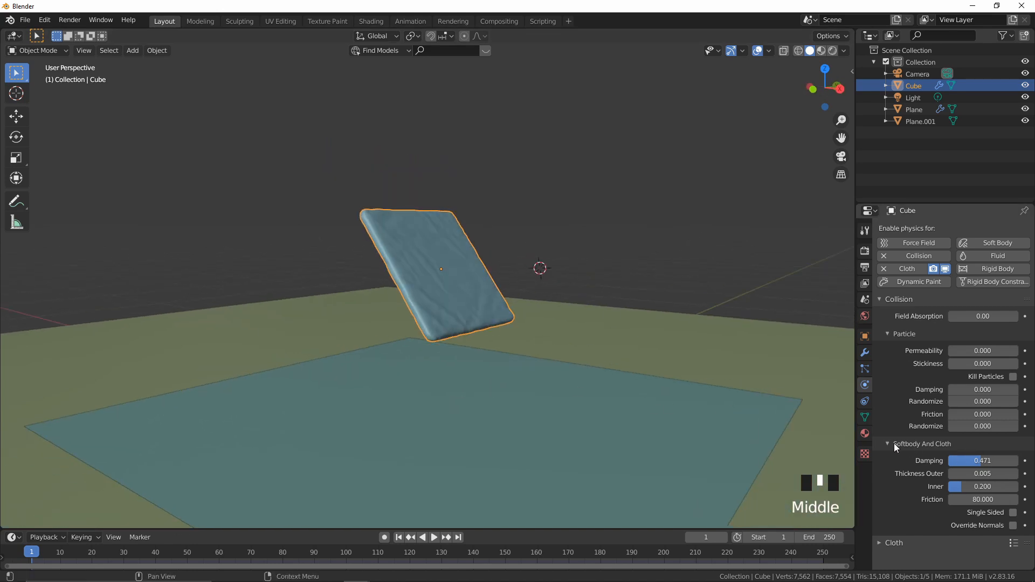
# Step: Duplicate the pillow, place the copy above the original and play the simulation
pyautogui.scroll(-1, 666, 376)
pyautogui.moveTo(666, 376); pyautogui.dragTo(482, 329, button='middle')
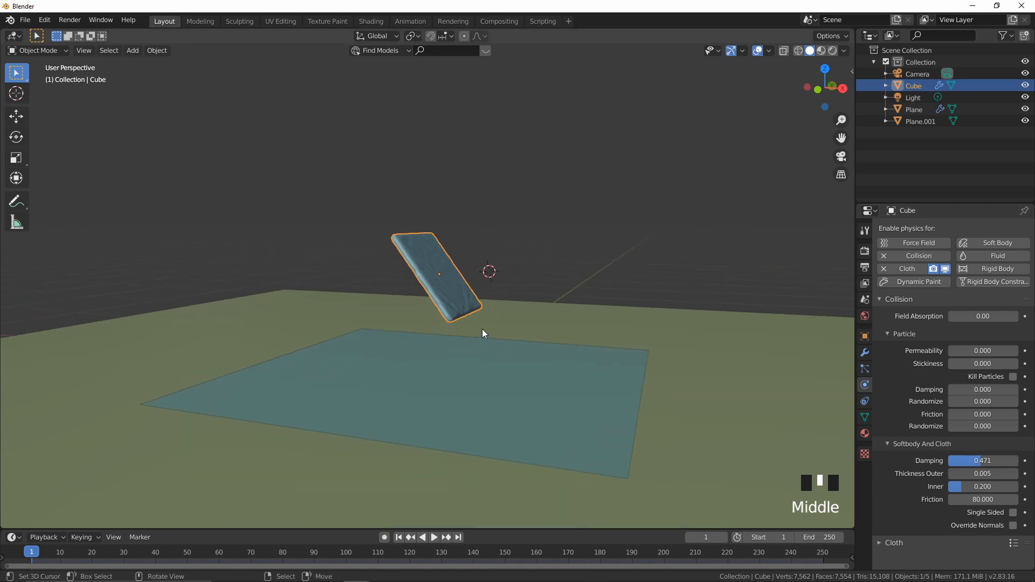
pyautogui.hotkey('shift', 'd')
pyautogui.click(497, 192)
pyautogui.click(434, 537)
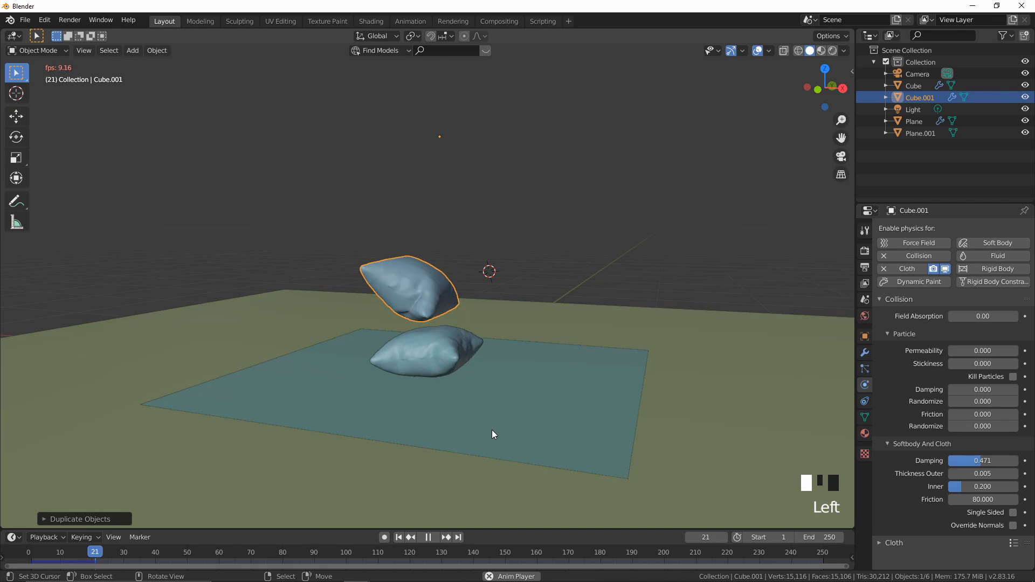
# Step: Replay the two-pillow simulation from the first frame in front view and pause it
pyautogui.press('KP_1')
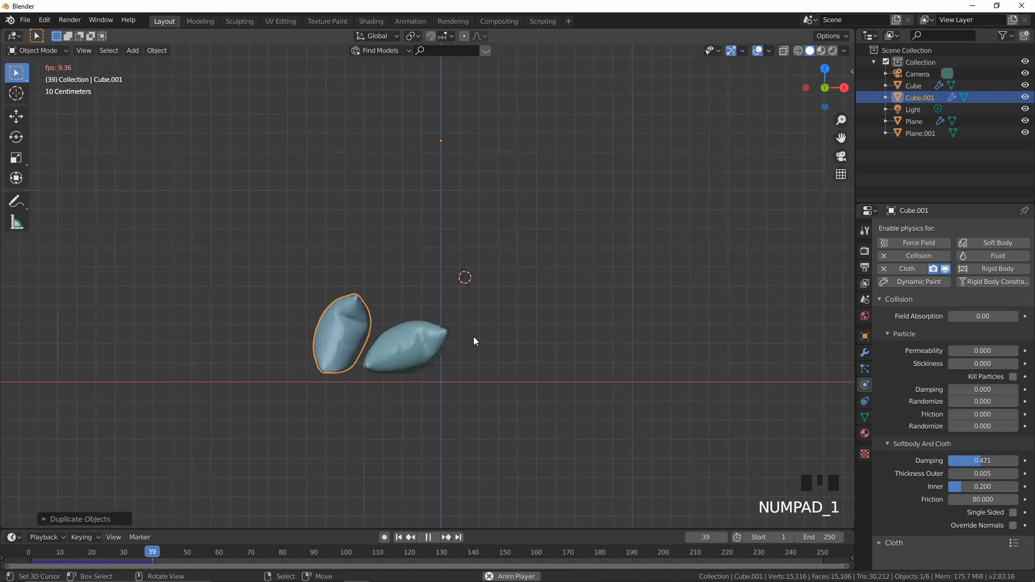
pyautogui.scroll(3, 474, 337)
pyautogui.click(400, 536)
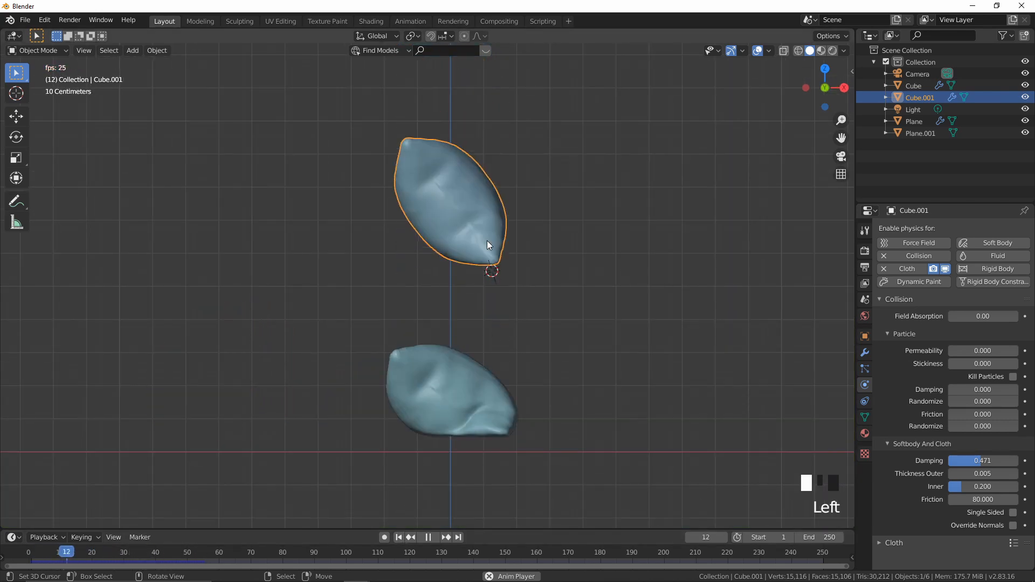
pyautogui.click(434, 538)
pyautogui.click(434, 539)
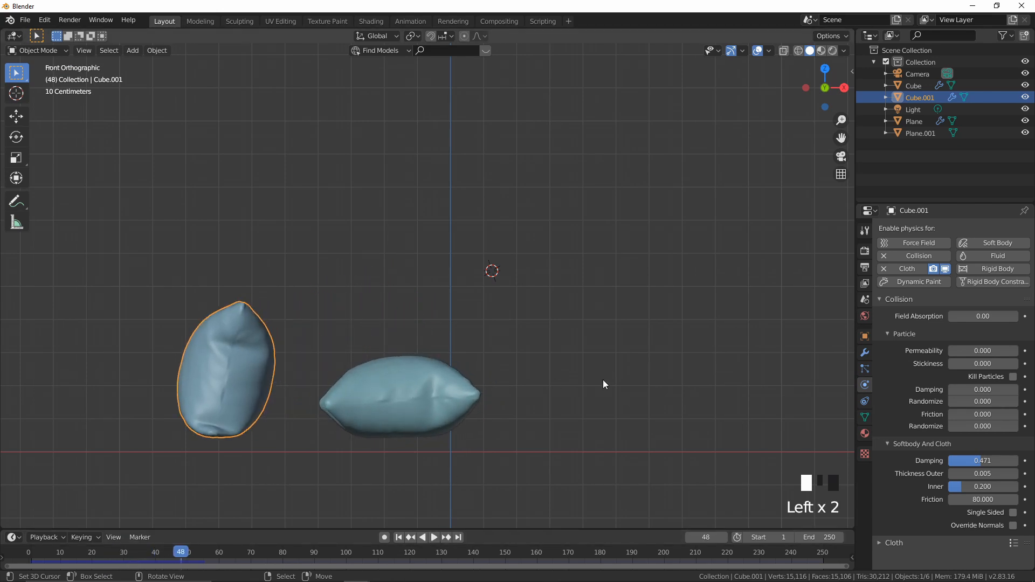
# Step: Select the original pillow, set its collision outer thickness to 0.001 and inner thickness to 0.056, and replay the simulation
pyautogui.rightClick(380, 385)
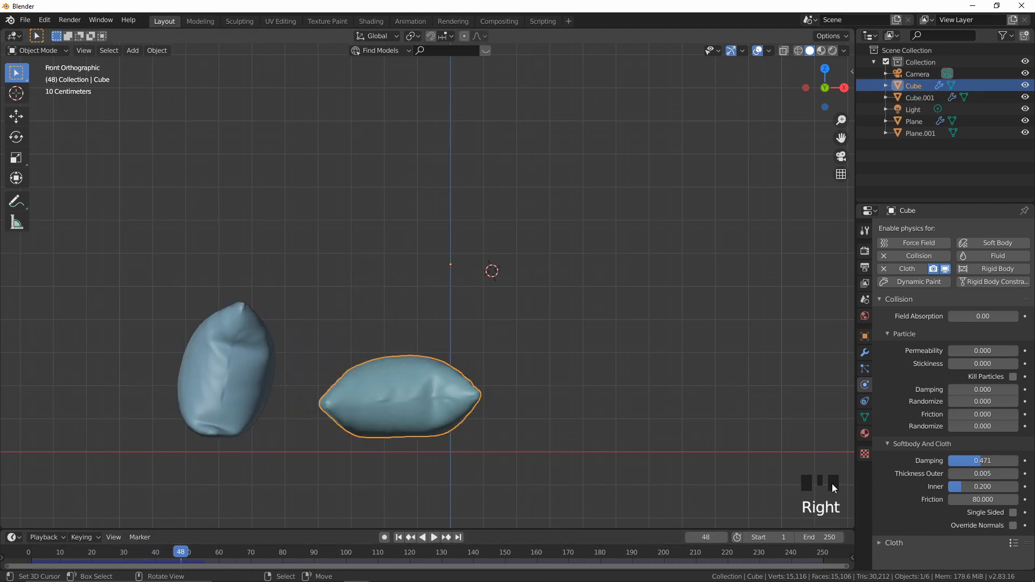
pyautogui.click(907, 300)
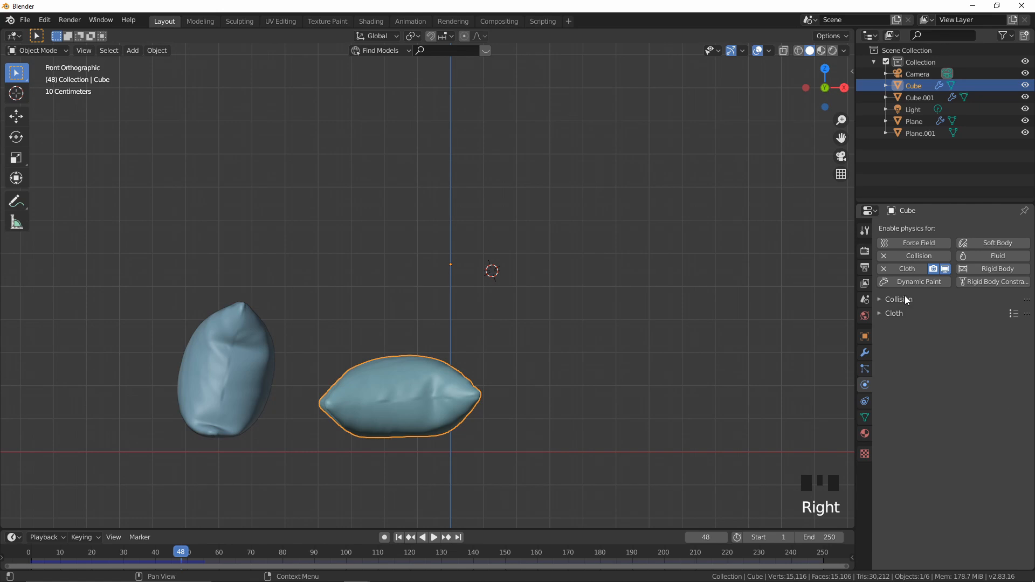
pyautogui.click(906, 300)
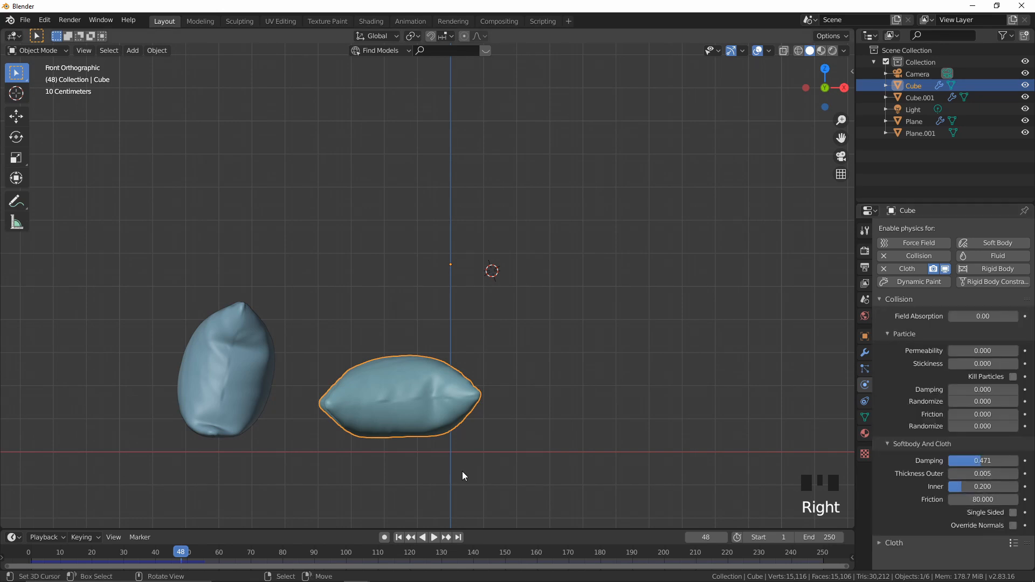
pyautogui.click(398, 537)
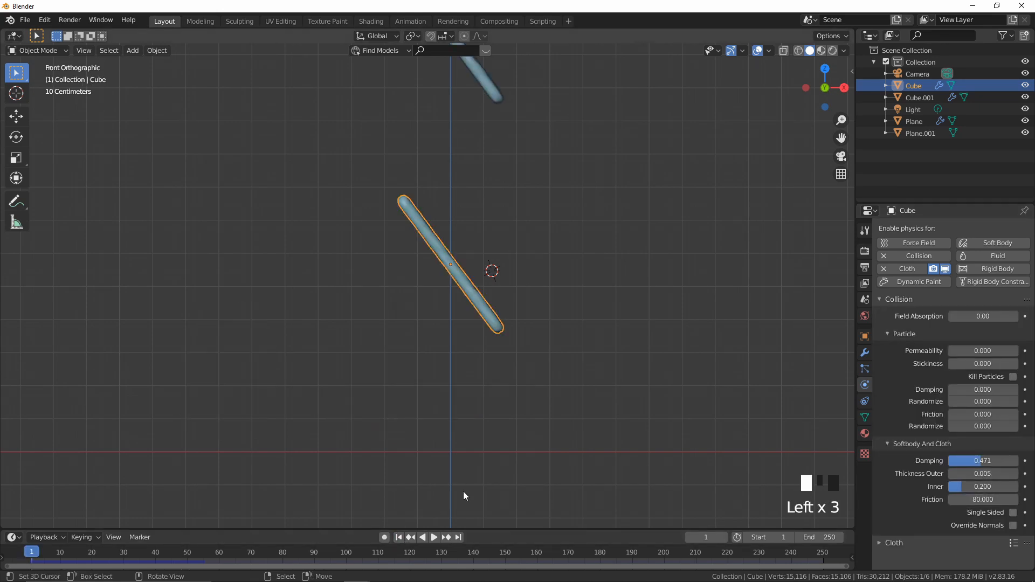
pyautogui.click(430, 535)
pyautogui.click(988, 477)
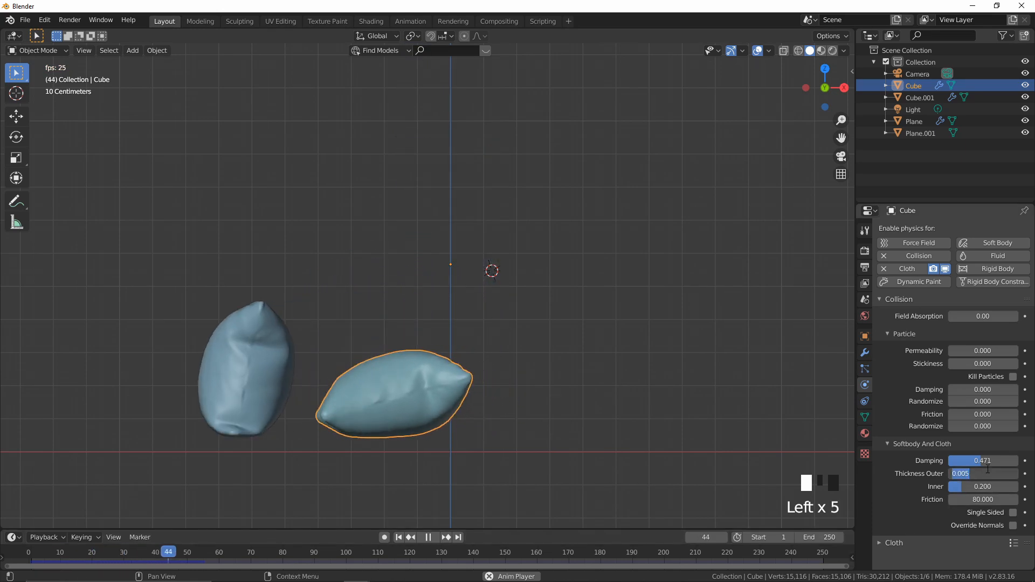
pyautogui.click(980, 489)
pyautogui.moveTo(969, 487); pyautogui.dragTo(922, 477)
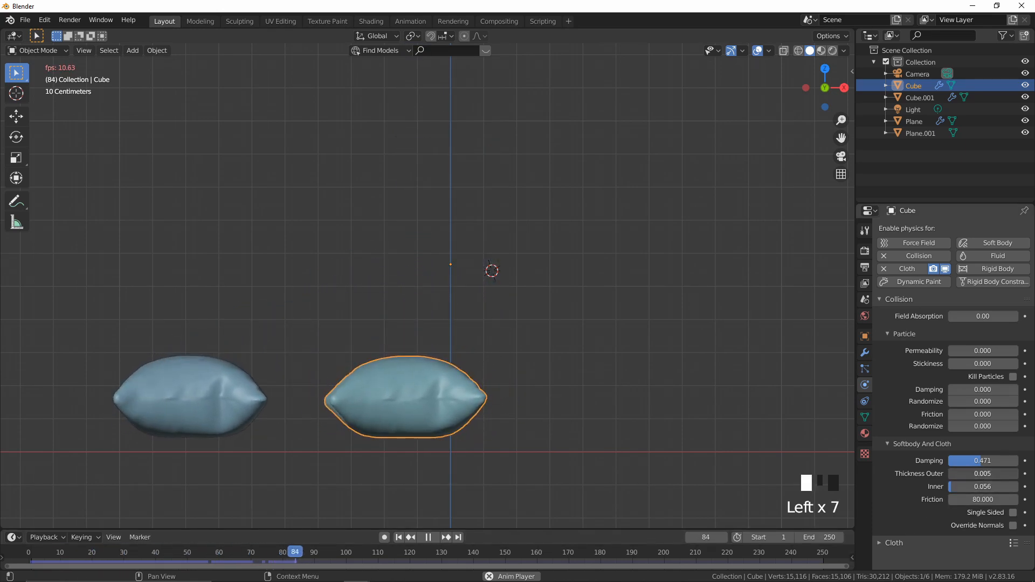
pyautogui.click(399, 537)
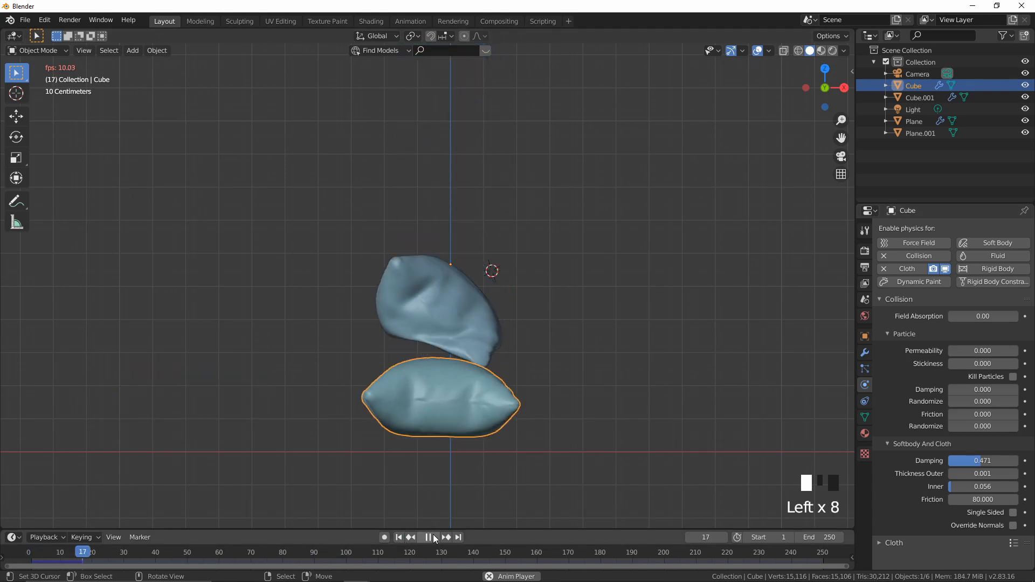
pyautogui.click(433, 538)
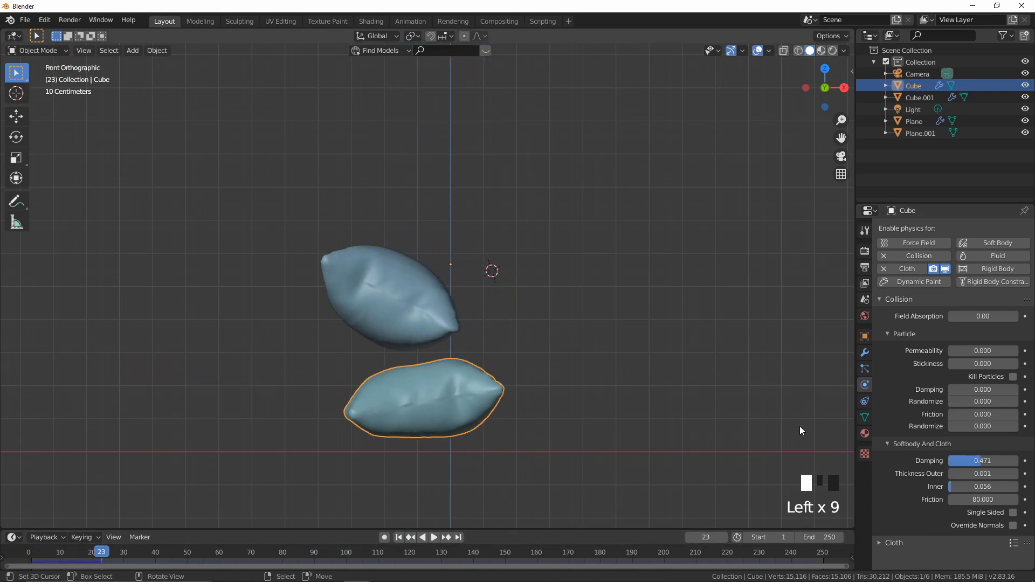
# Step: In the original pillow's cloth collisions, set the quality to 3 and the object collision distance to 5 mm
pyautogui.click(903, 300)
pyautogui.click(895, 313)
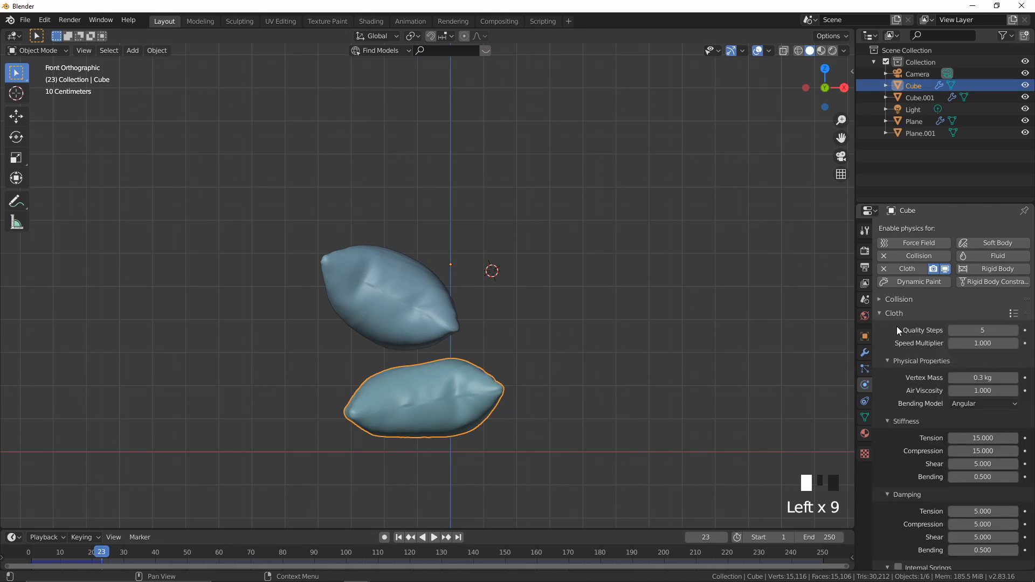
pyautogui.scroll(-10, 917, 468)
pyautogui.scroll(-12, 918, 469)
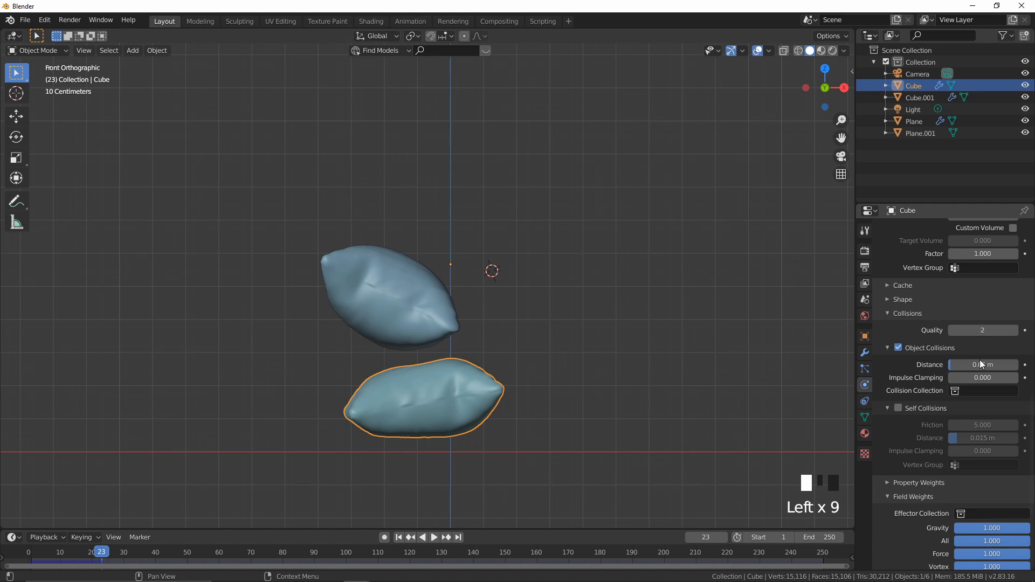
pyautogui.click(1014, 331)
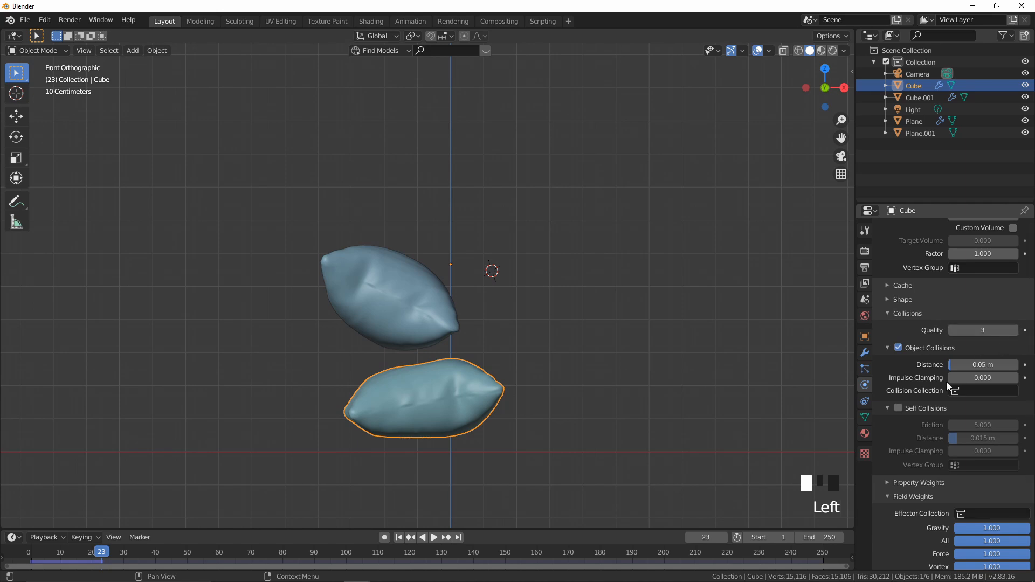
pyautogui.click(981, 365)
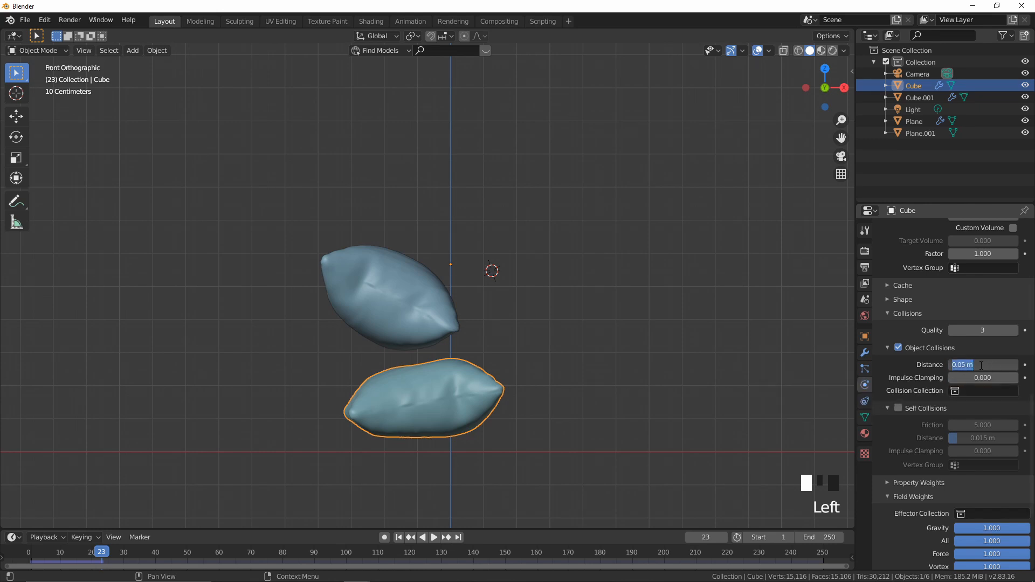
pyautogui.press('BackSpace')
pyautogui.write('5mm')
pyautogui.press('Return')
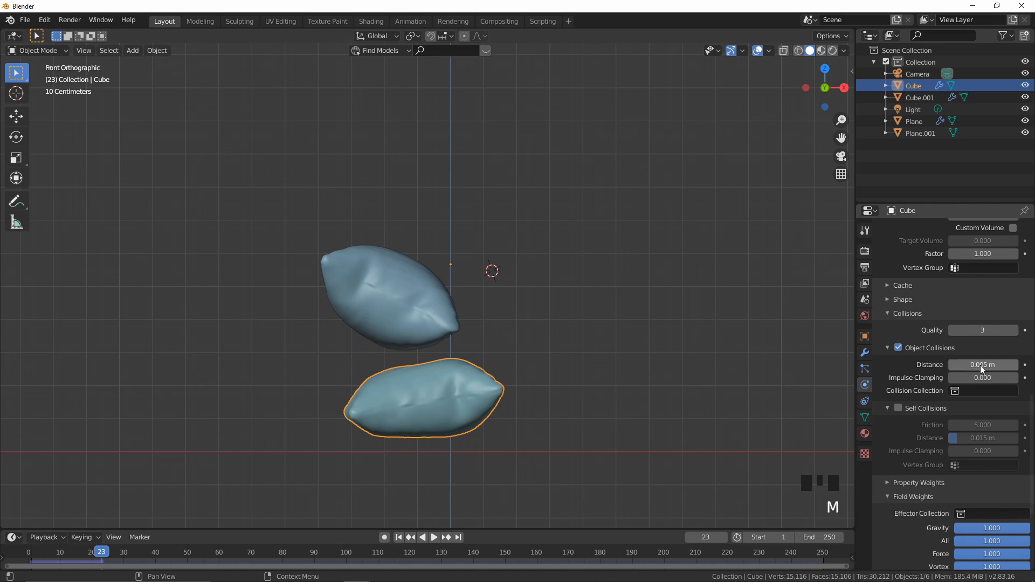
# Step: Replay the simulation from the first frame, stop it and delete the duplicate pillow
pyautogui.click(398, 537)
pyautogui.click(437, 537)
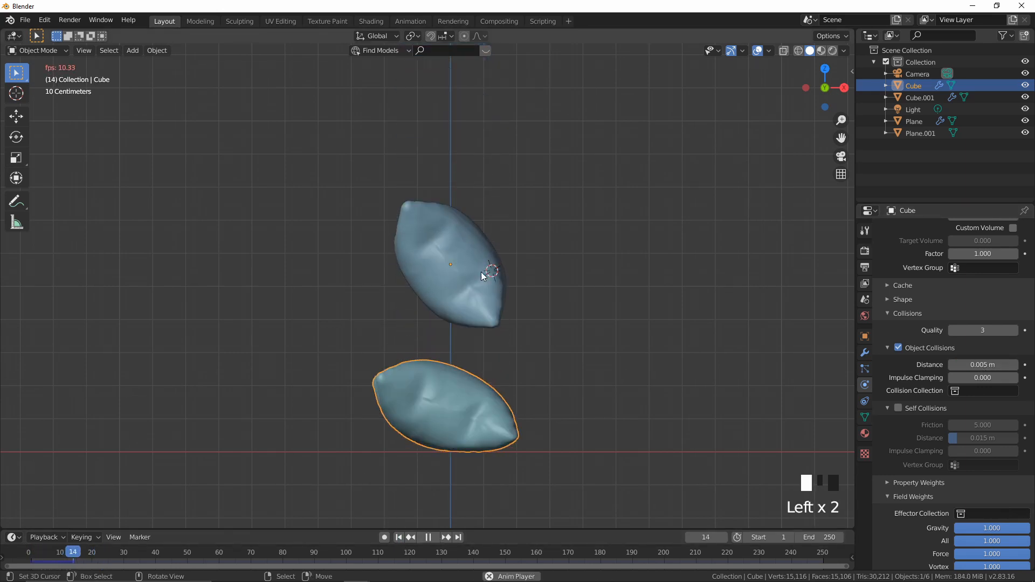
pyautogui.click(429, 537)
pyautogui.rightClick(240, 379)
pyautogui.press('x')
pyautogui.click(240, 380)
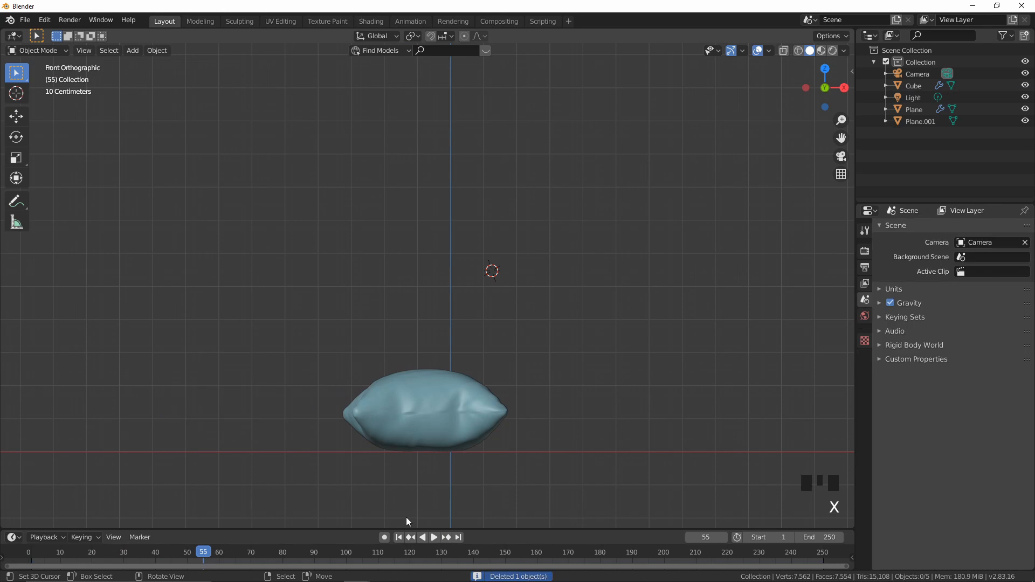
# Step: At the first frame, duplicate the original pillow straight up along Z and run the simulation to frame 73
pyautogui.rightClick(448, 405)
pyautogui.click(399, 537)
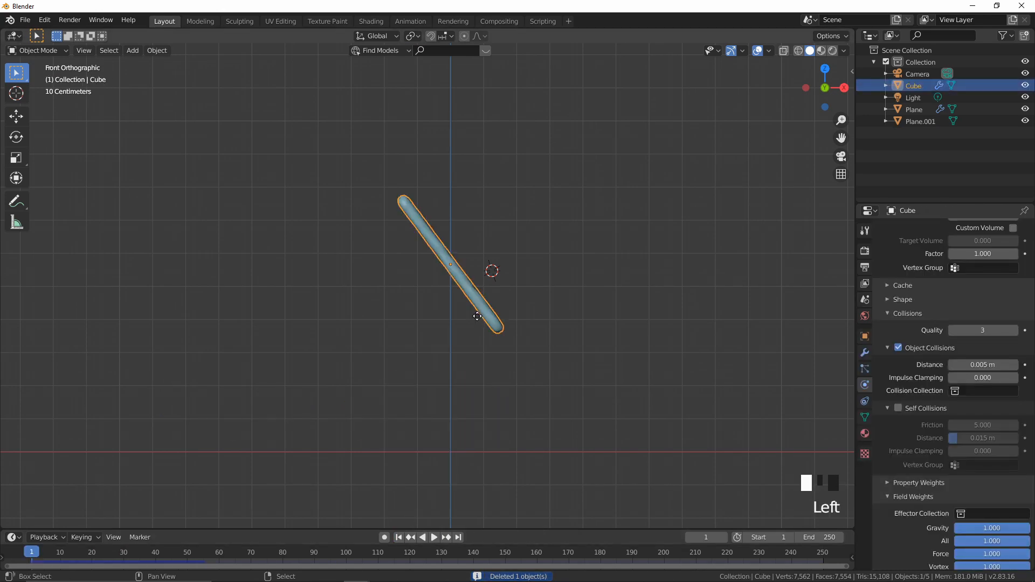
pyautogui.hotkey('shift', 'd')
pyautogui.press('z')
pyautogui.click(474, 161)
pyautogui.click(434, 537)
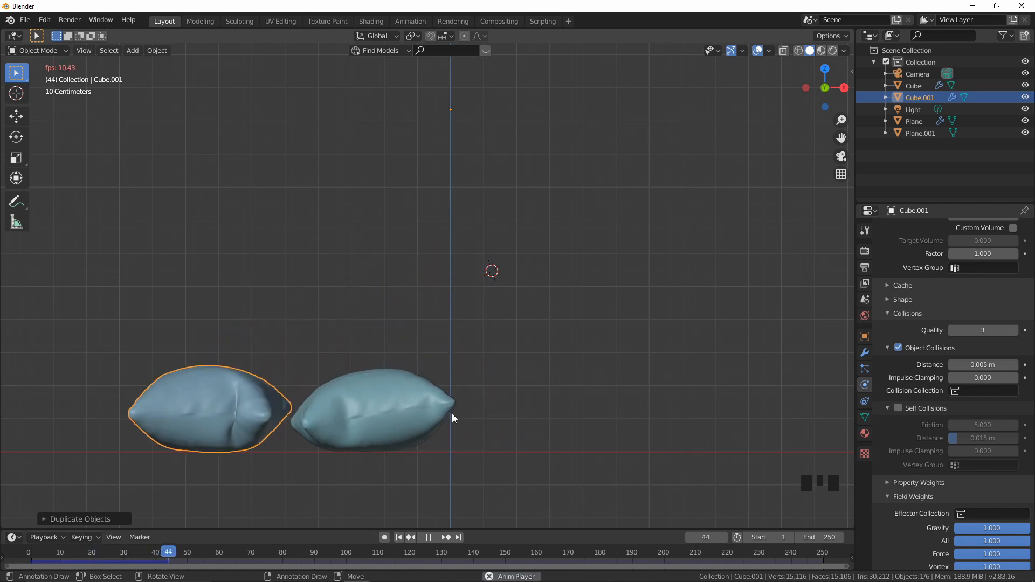
pyautogui.moveTo(452, 413); pyautogui.dragTo(377, 442, button='middle')
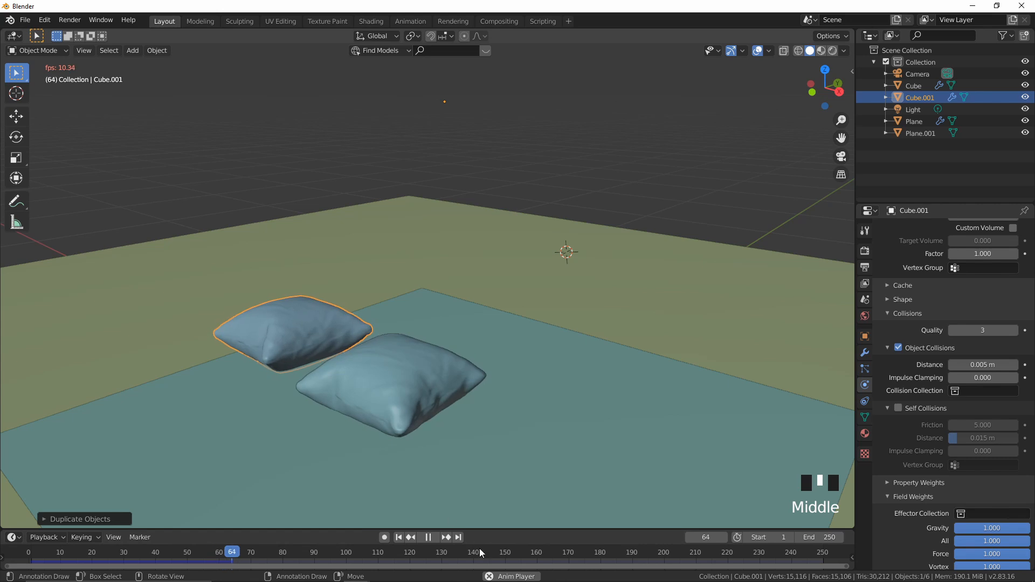
pyautogui.click(428, 537)
# Step: In front view, lower the Plane.001 floor along Z so it no longer cuts through the resting pillows
pyautogui.moveTo(449, 476); pyautogui.dragTo(532, 400, button='middle')
pyautogui.press('KP_1')
pyautogui.scroll(4, 532, 394)
pyautogui.keyDown('shift'); pyautogui.moveTo(418, 381); pyautogui.dragTo(502, 325, button='middle'); pyautogui.keyUp('shift')
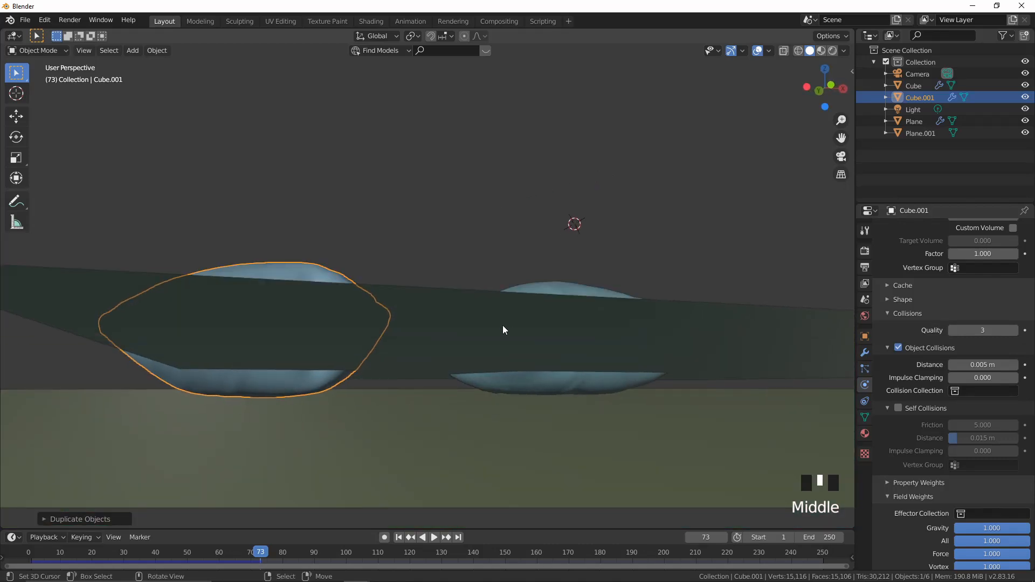
pyautogui.rightClick(503, 325)
pyautogui.press('KP_1')
pyautogui.press('g')
pyautogui.press('z')
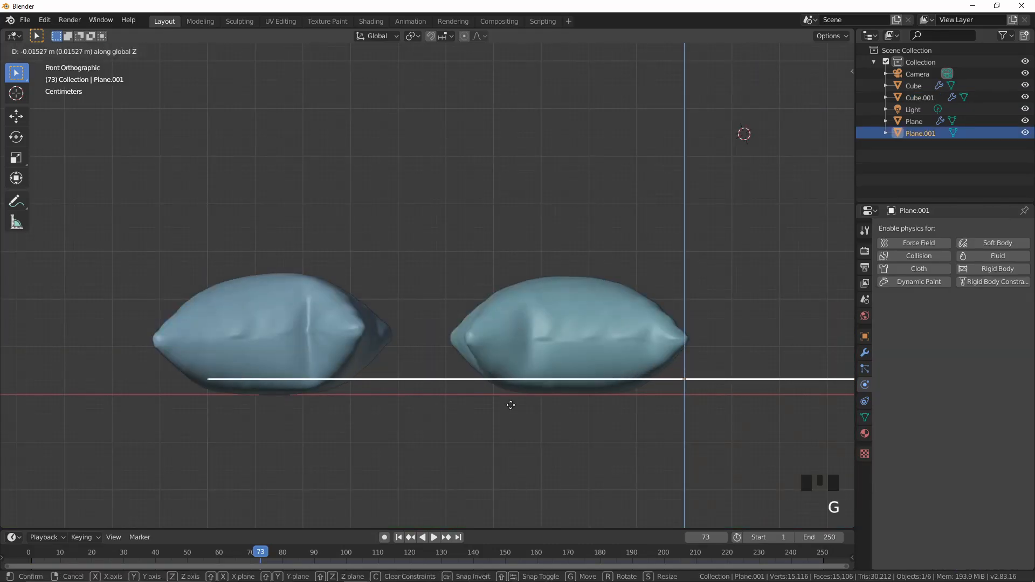
pyautogui.click(500, 525)
# Step: Return to the first frame and duplicate the upper pillow twice, placing each copy higher above the stack
pyautogui.moveTo(485, 377); pyautogui.dragTo(463, 420, button='middle')
pyautogui.scroll(-4, 464, 377)
pyautogui.rightClick(555, 186)
pyautogui.moveTo(378, 318); pyautogui.dragTo(483, 224, button='middle')
pyautogui.click(399, 538)
pyautogui.rightClick(475, 237)
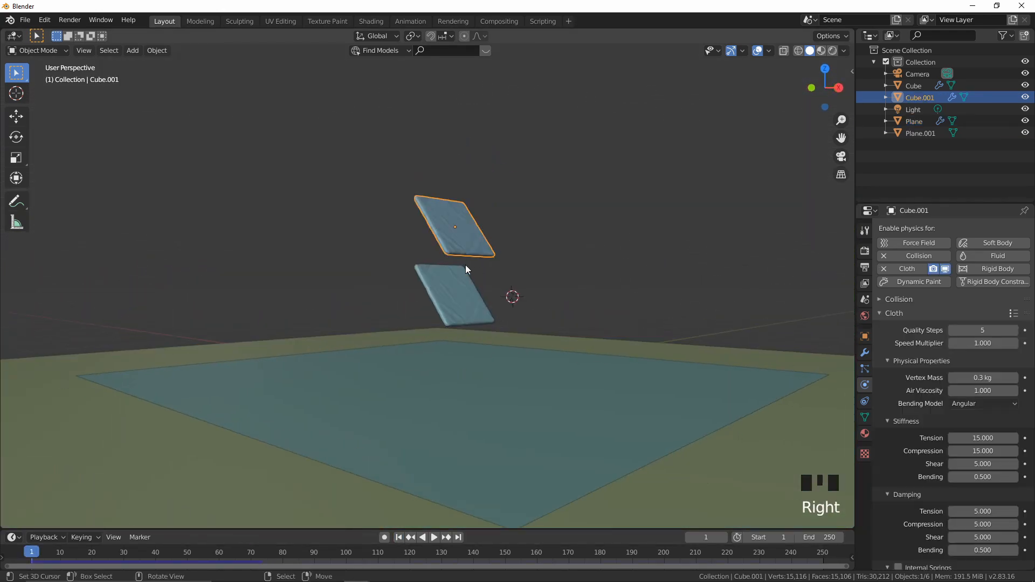
pyautogui.hotkey('shift', 'd')
pyautogui.click(472, 188)
pyautogui.hotkey('shift', 'd')
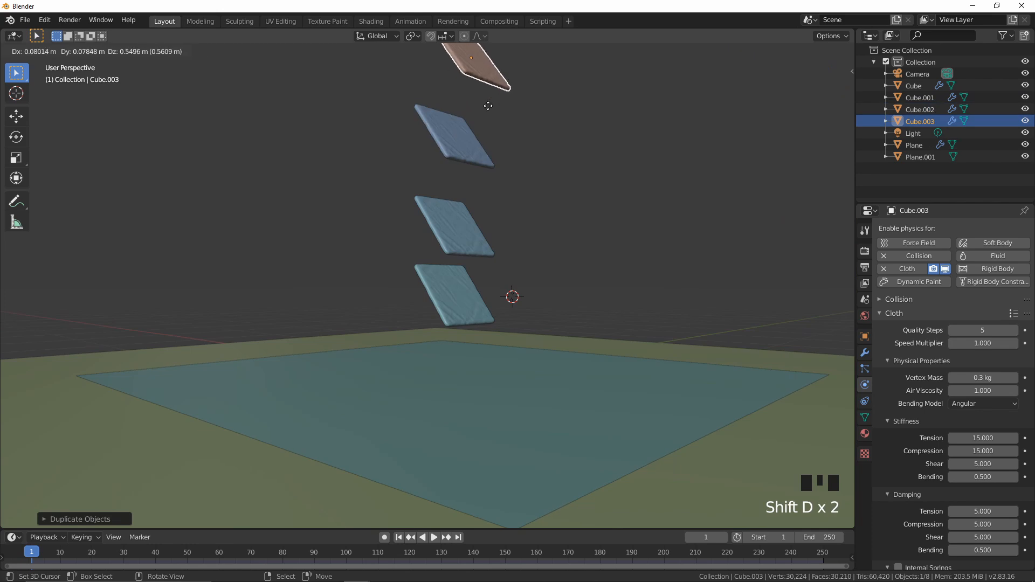
pyautogui.click(485, 104)
# Step: Play the simulation with all four pillows and stop it at frame 76
pyautogui.click(434, 537)
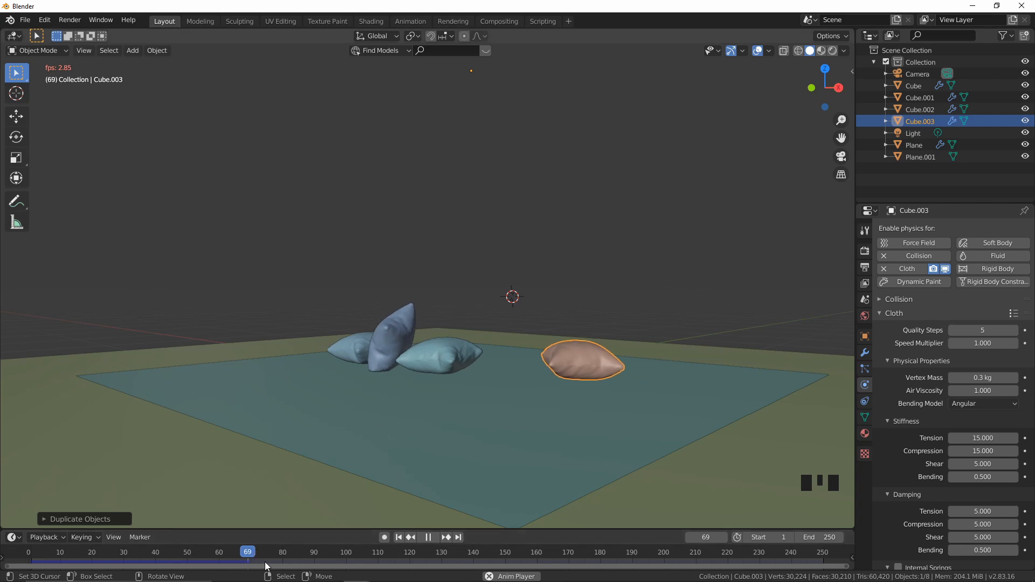
pyautogui.click(436, 537)
pyautogui.scroll(-2, 651, 382)
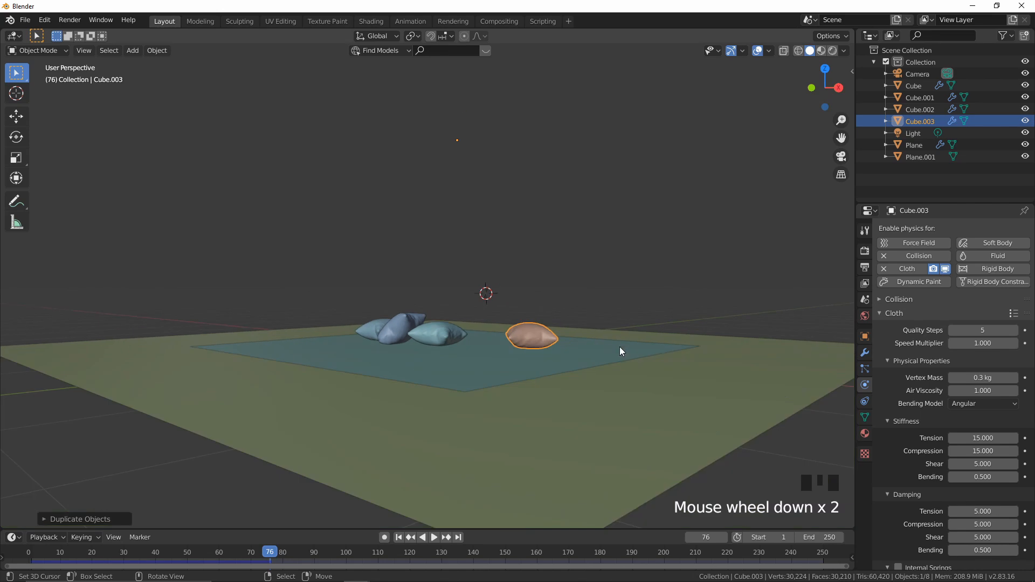
# Step: Switch to the camera view with the four fallen pillows in sight
pyautogui.press('KP_0')
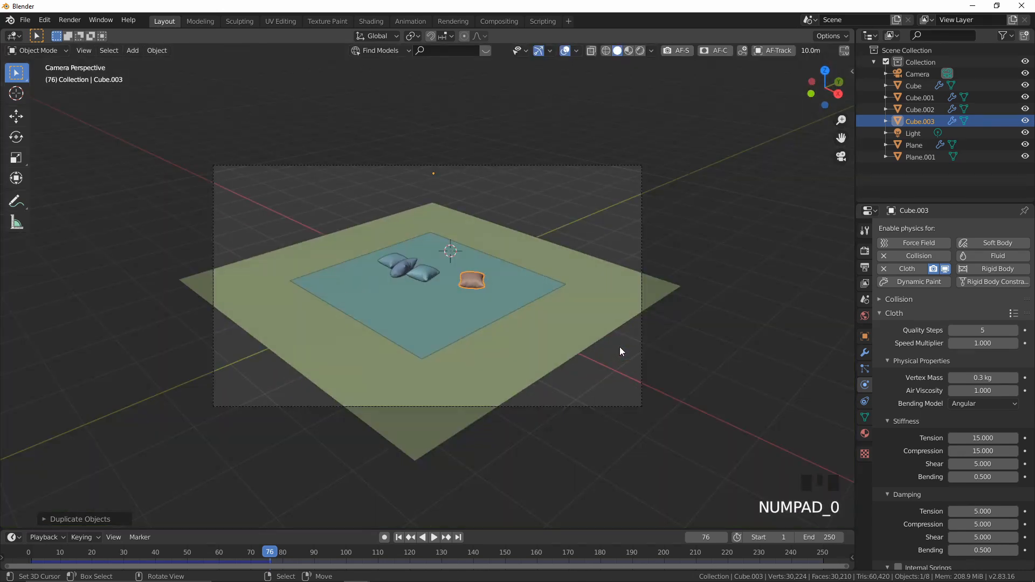
pyautogui.scroll(2, 514, 285)
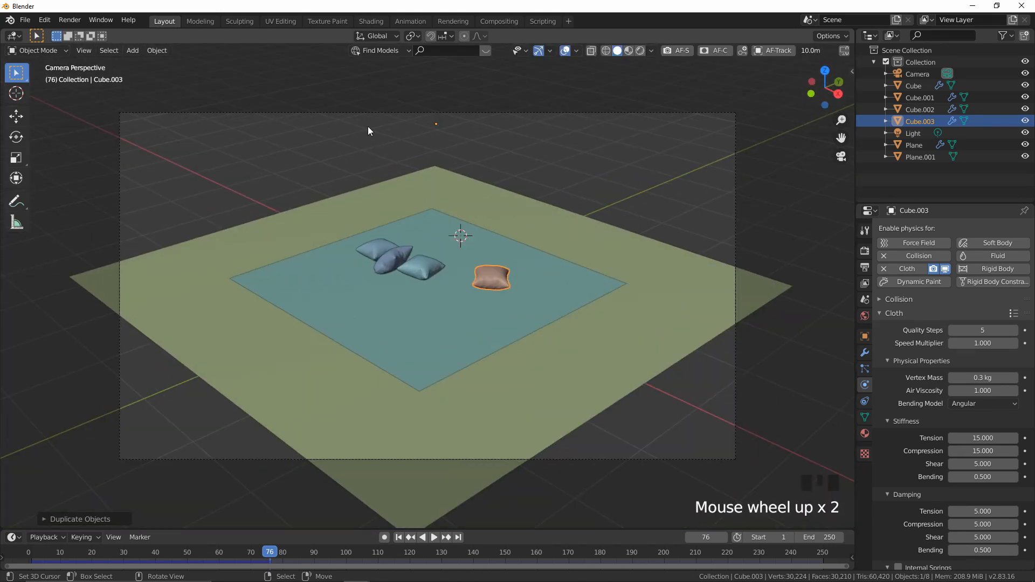
pyautogui.click(157, 51)
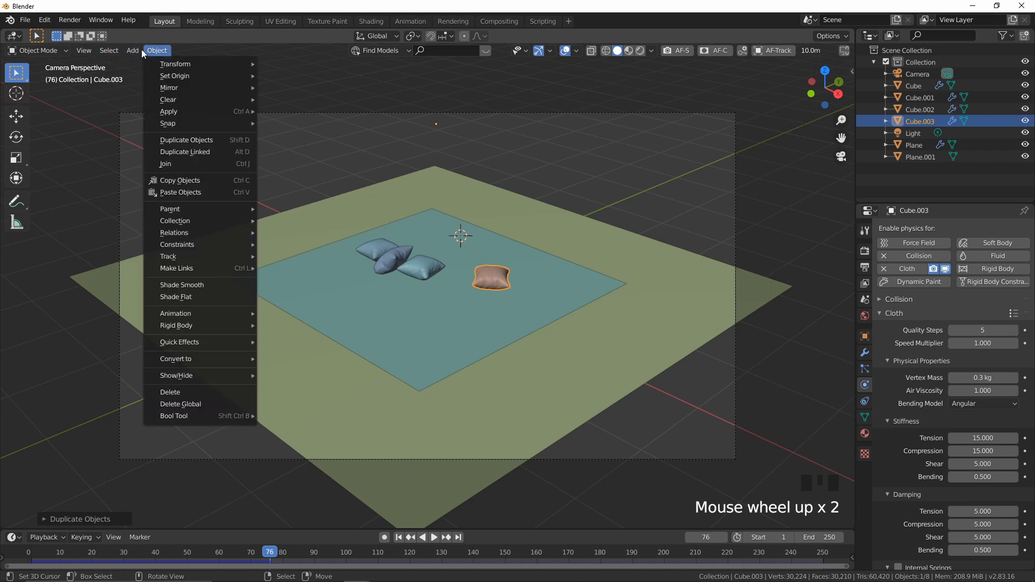
pyautogui.moveTo(88, 50)
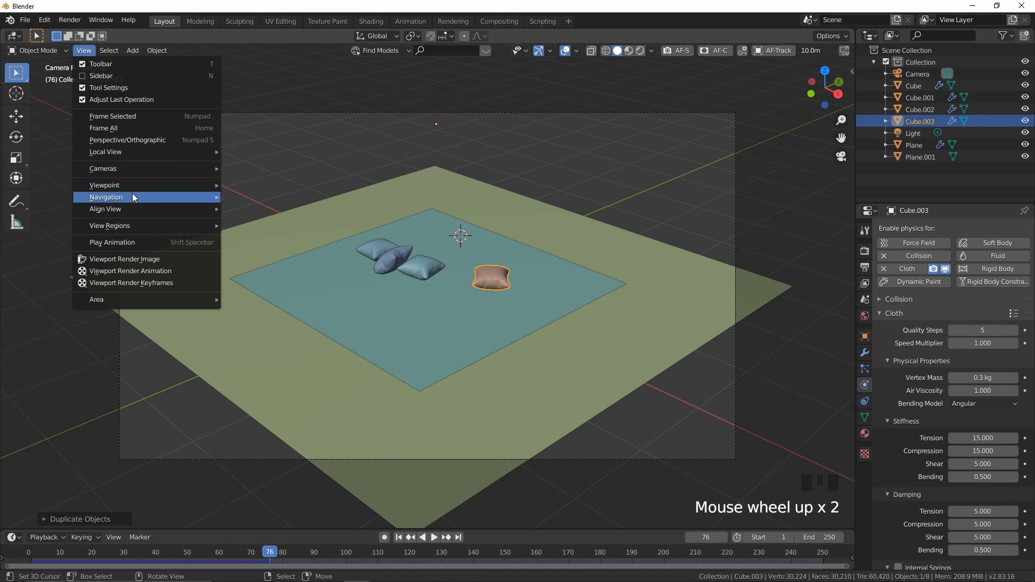
pyautogui.moveTo(132, 197)
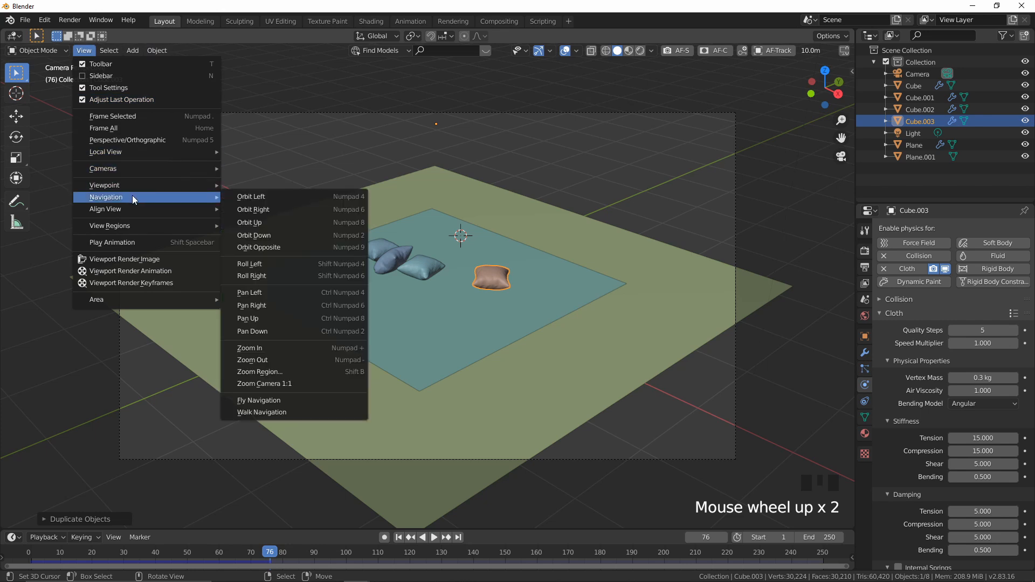
pyautogui.click(288, 402)
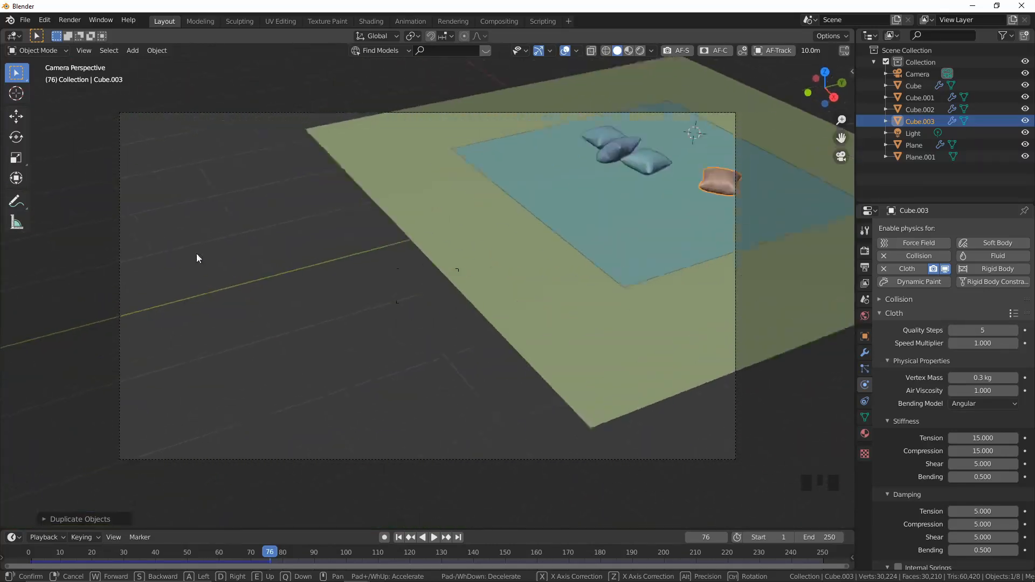
pyautogui.click(297, 188)
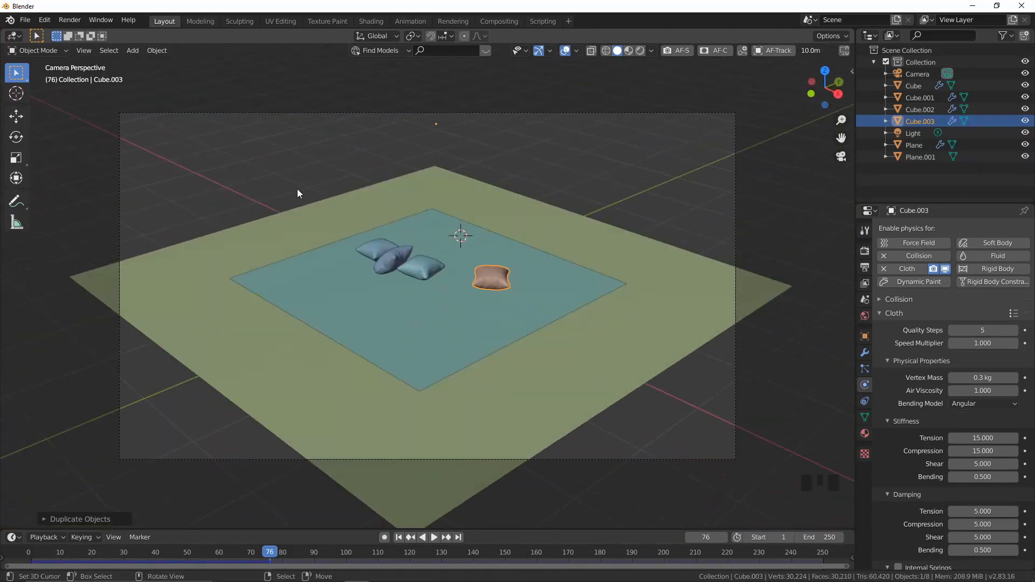
# Step: Reposition the camera with Walk Navigation to a low, close viewpoint that frames all four pillows, Cube.003 in the foreground
pyautogui.click(108, 50)
pyautogui.moveTo(83, 50)
pyautogui.moveTo(183, 197)
pyautogui.click(294, 410)
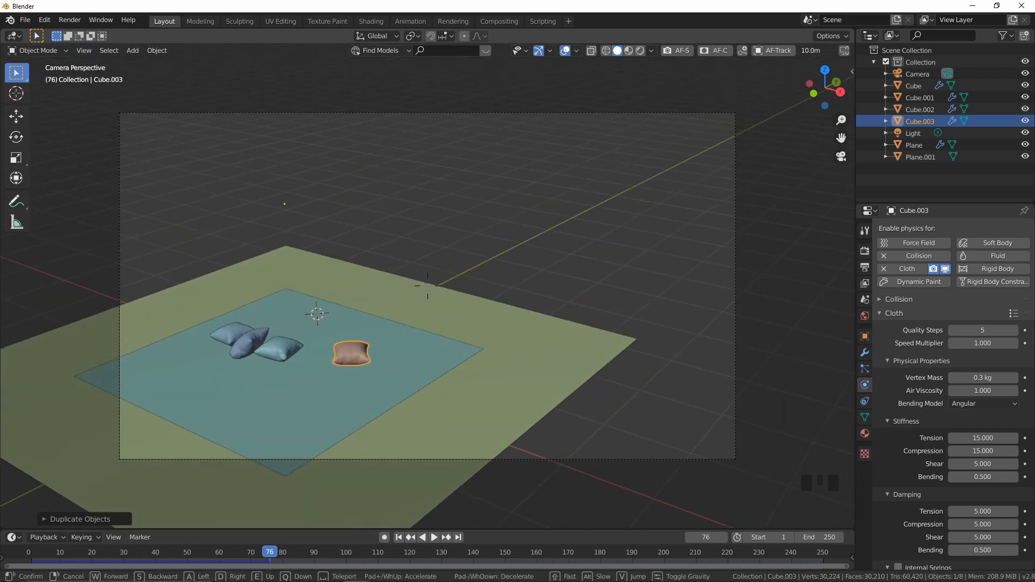
pyautogui.press('w')
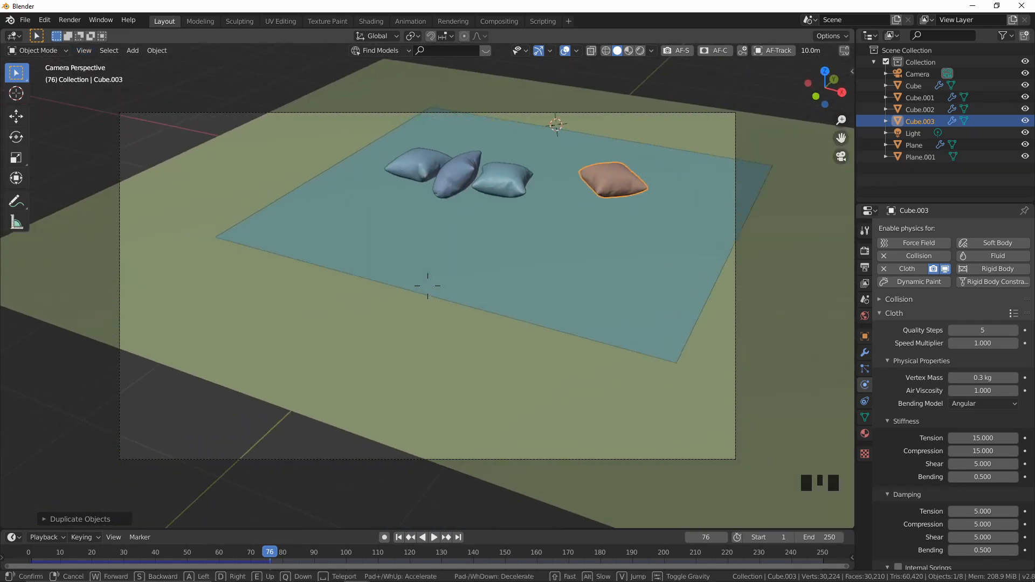
pyautogui.press('w')
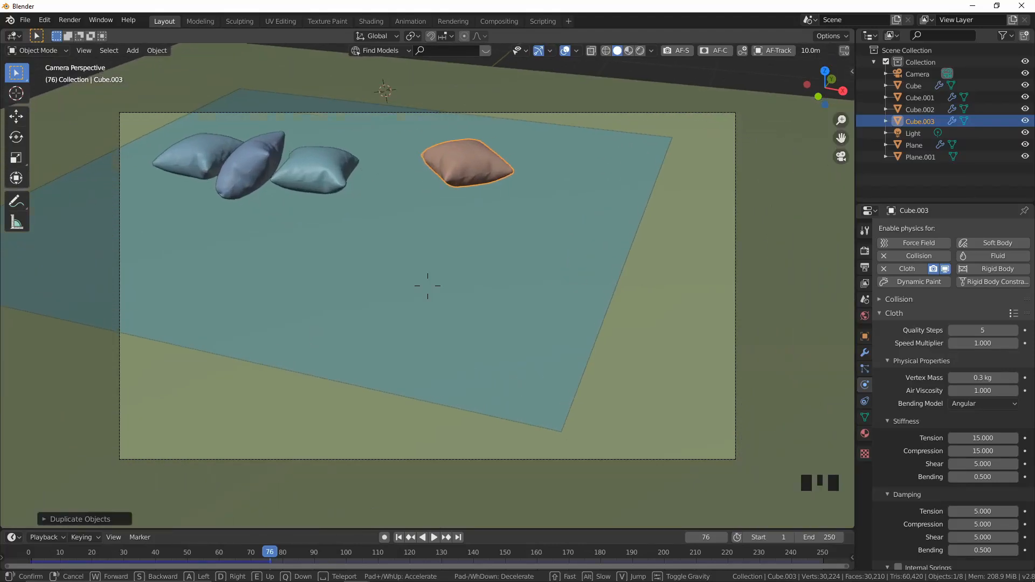
pyautogui.press('q')
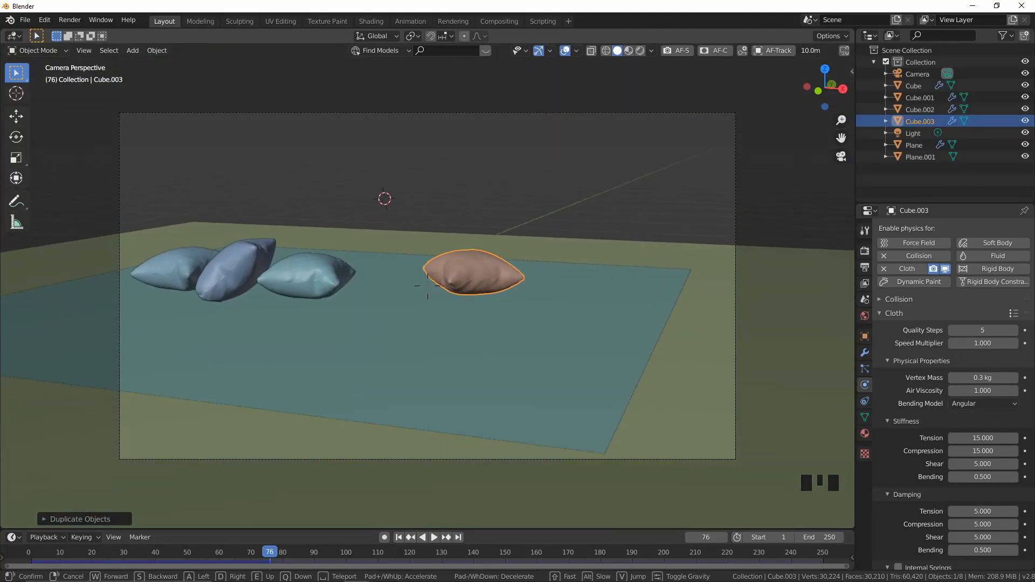
pyautogui.press('d')
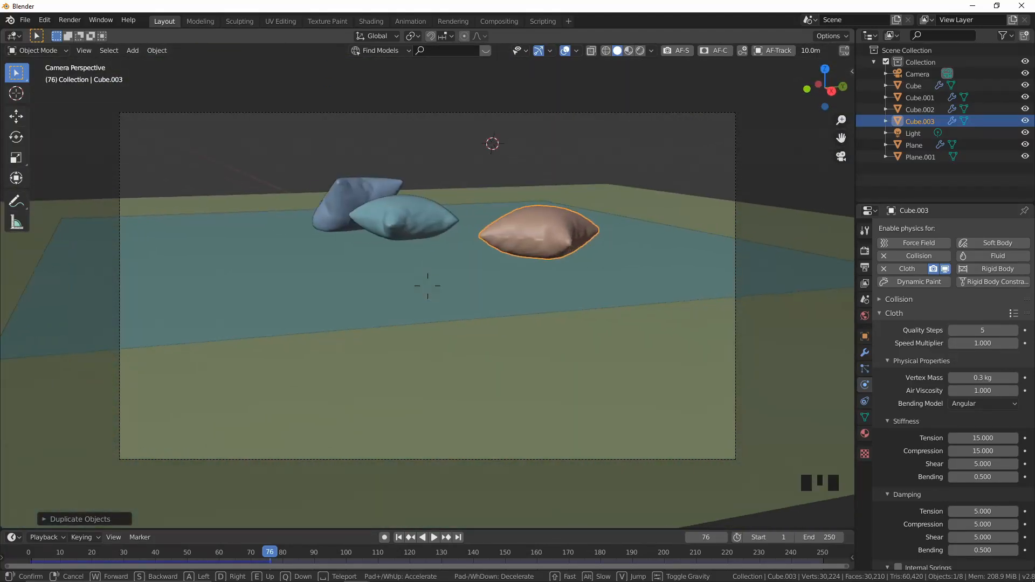
pyautogui.press('w')
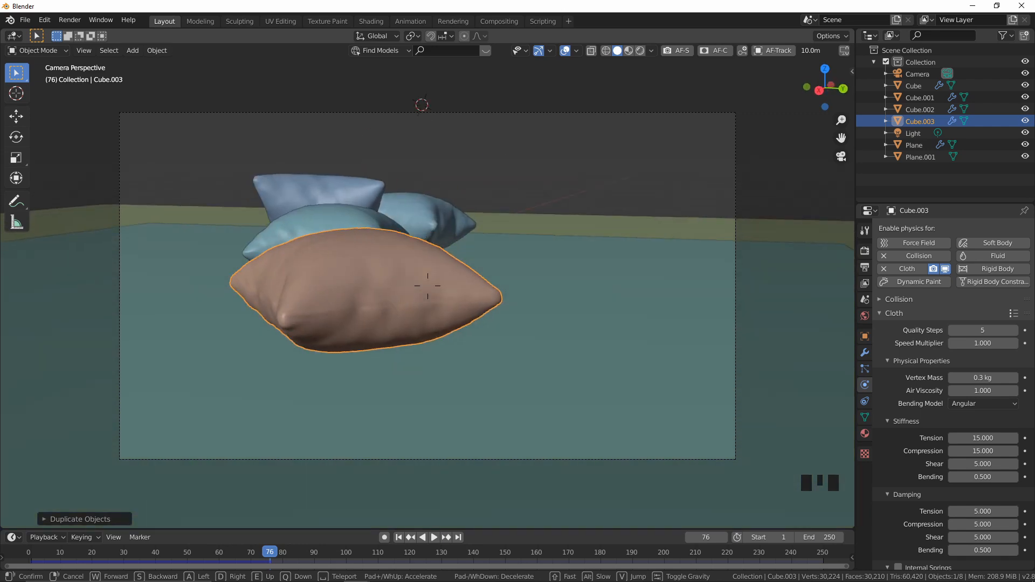
pyautogui.press('d')
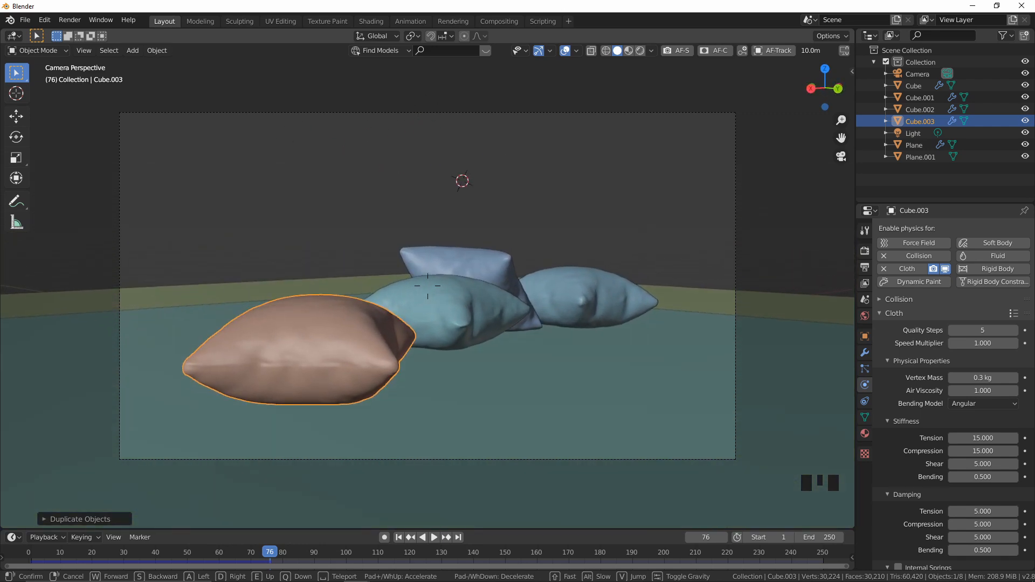
pyautogui.press('e')
pyautogui.press('q')
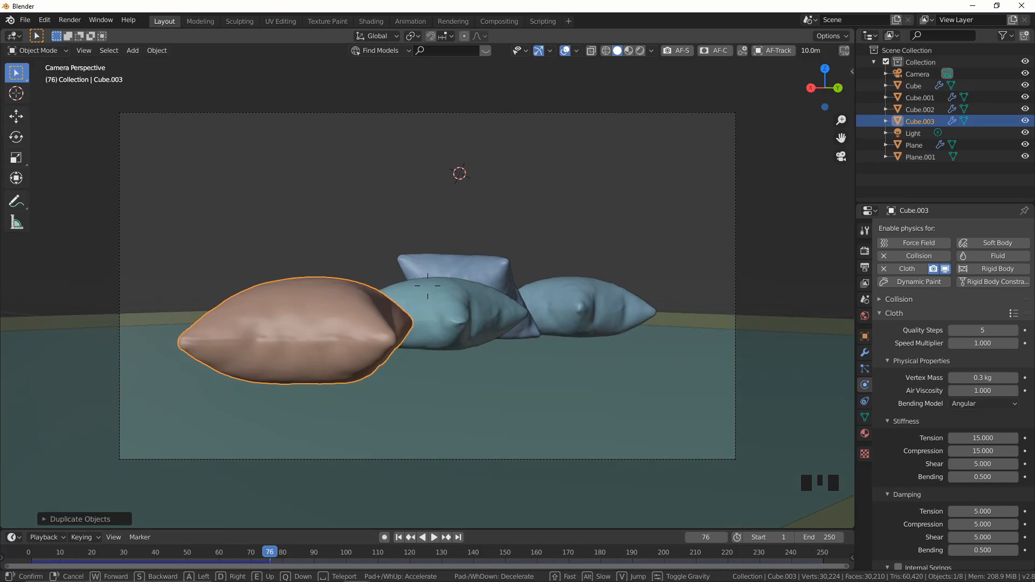
pyautogui.click(428, 283)
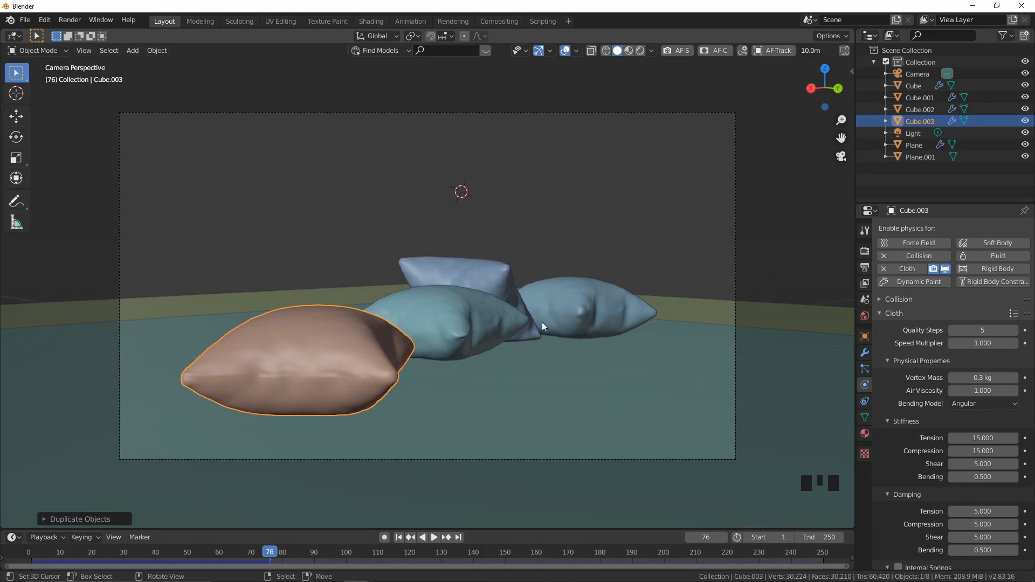
# Step: Select the camera, pull it slightly back along its local Z axis and shift it sideways to refine the framing
pyautogui.rightClick(503, 117)
pyautogui.press('g')
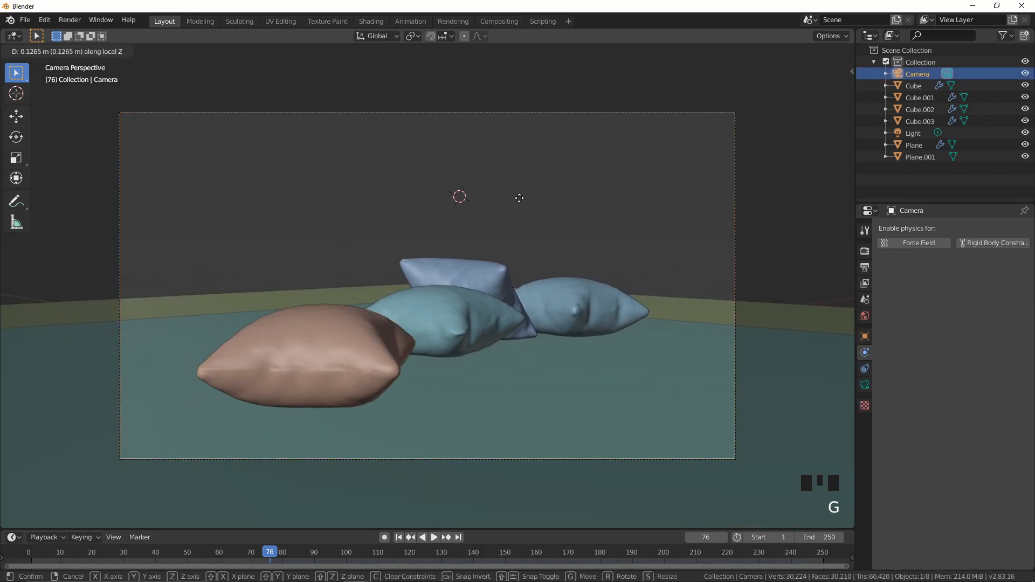
pyautogui.click(535, 217)
pyautogui.press('g')
pyautogui.press('g')
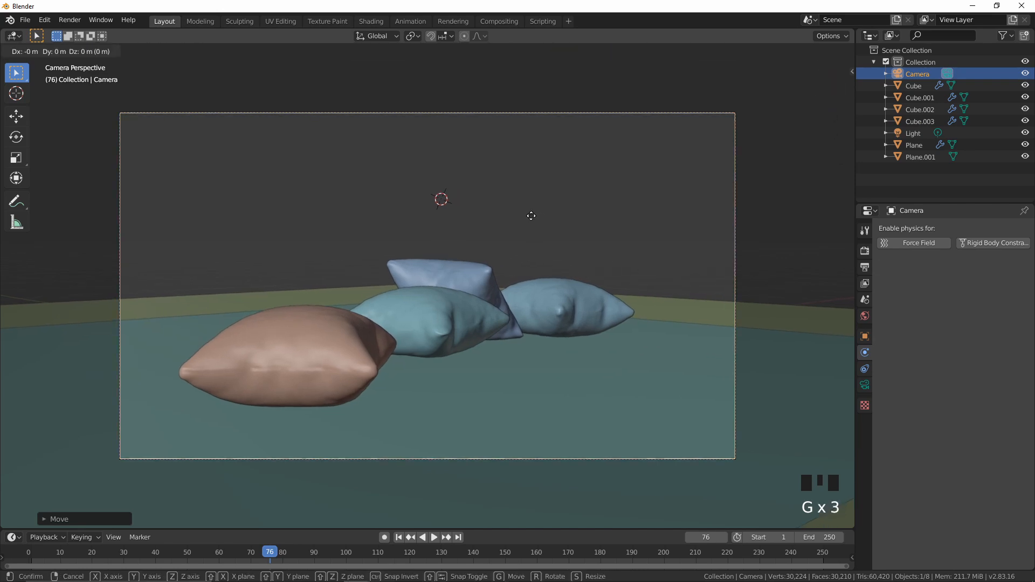
pyautogui.click(572, 254)
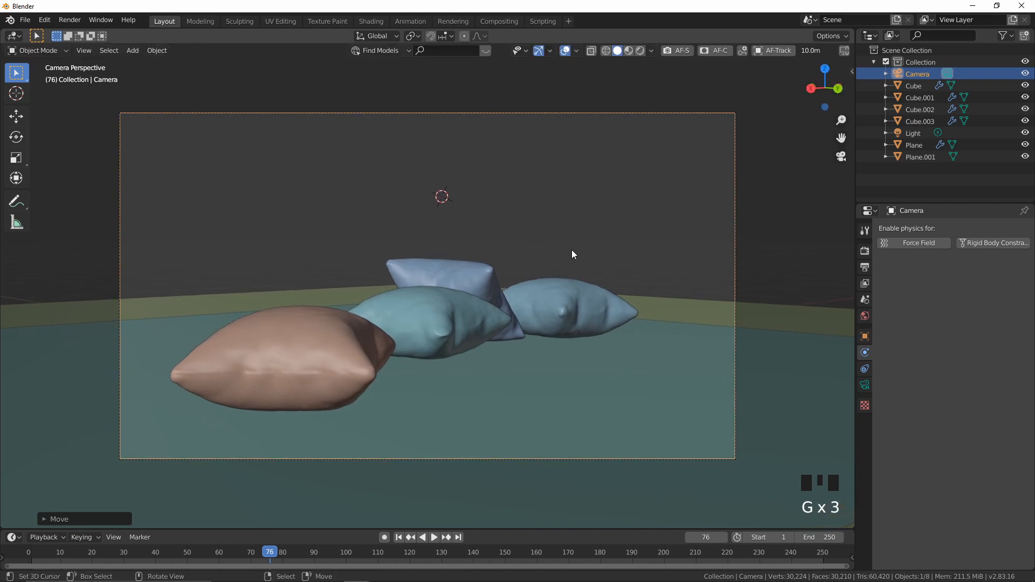
# Step: Play the pillow simulation through the camera from the first frame and stop it at frame 83
pyautogui.click(398, 537)
pyautogui.click(434, 537)
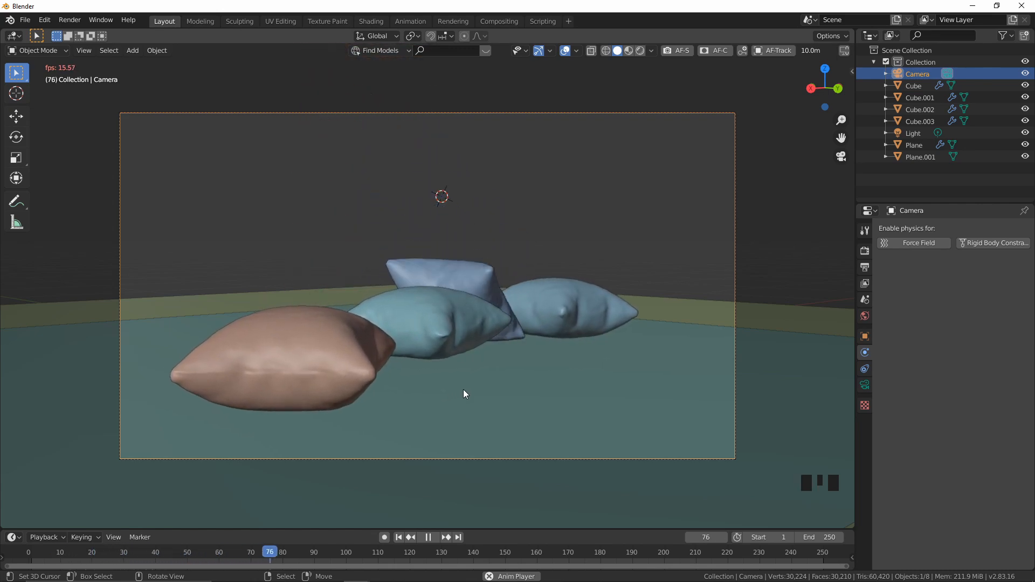
pyautogui.click(431, 537)
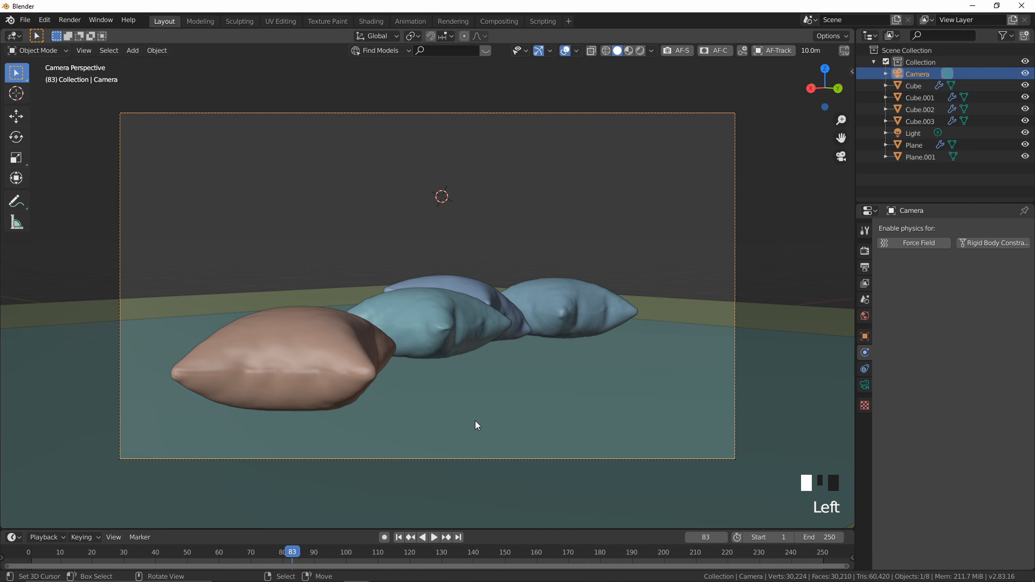
# Step: Set the scene's end frame to 200
pyautogui.click(819, 537)
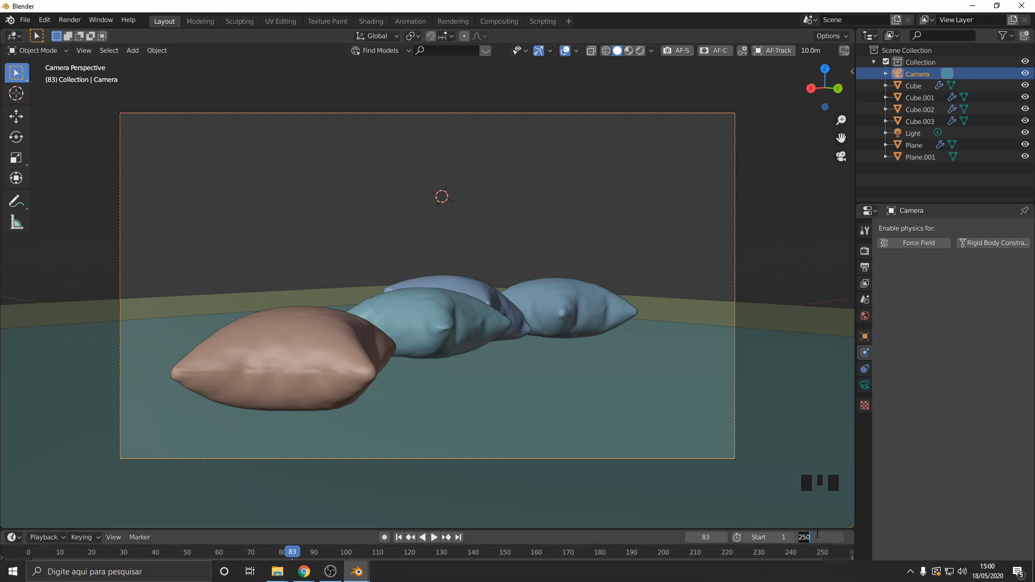
pyautogui.write('200')
pyautogui.press('Return')
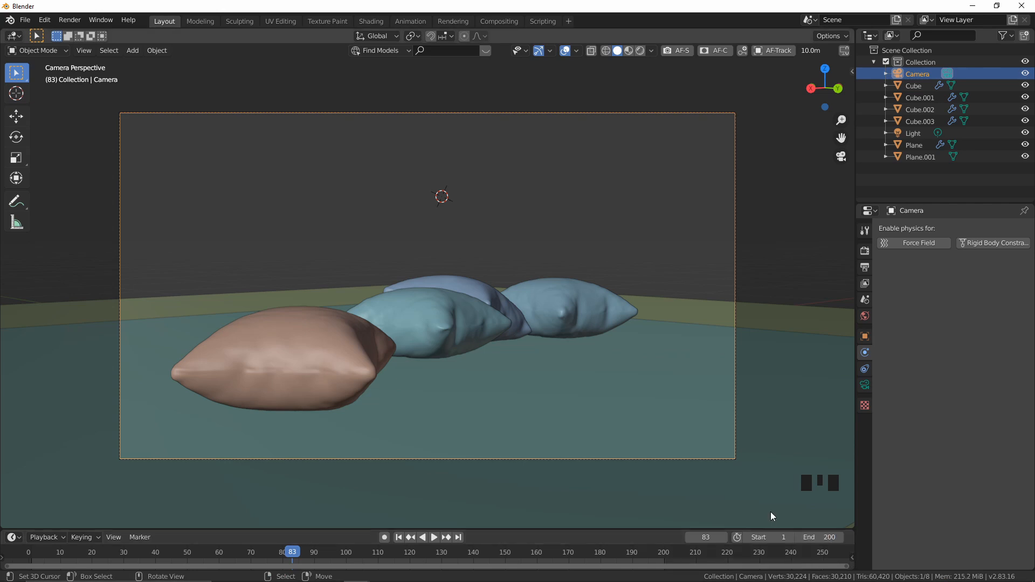
# Step: Select the front pillow, Cube.003, and expand the Cache settings of its Cloth physics
pyautogui.press('KP_0')
pyautogui.scroll(5, 878, 312)
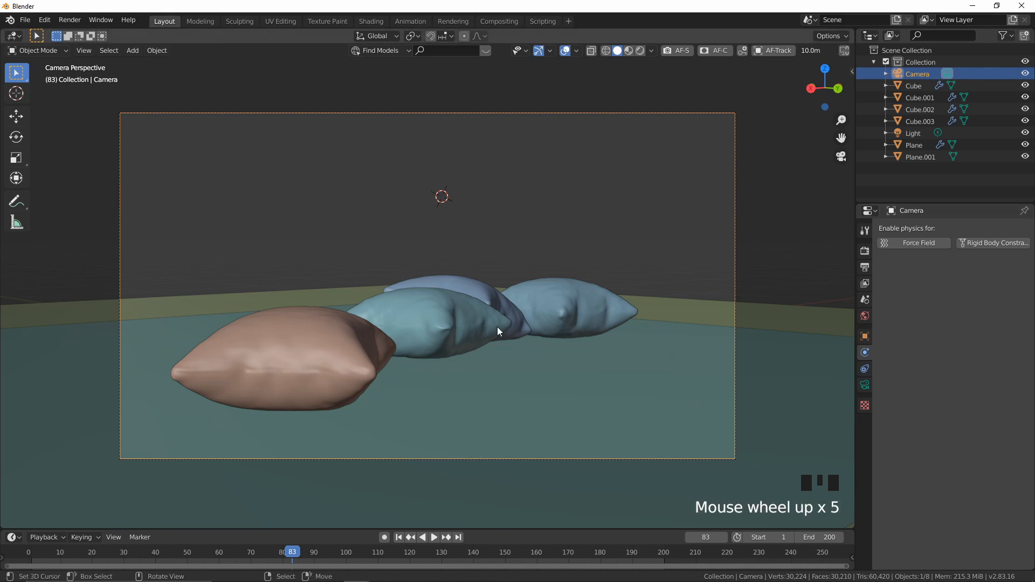
pyautogui.rightClick(324, 353)
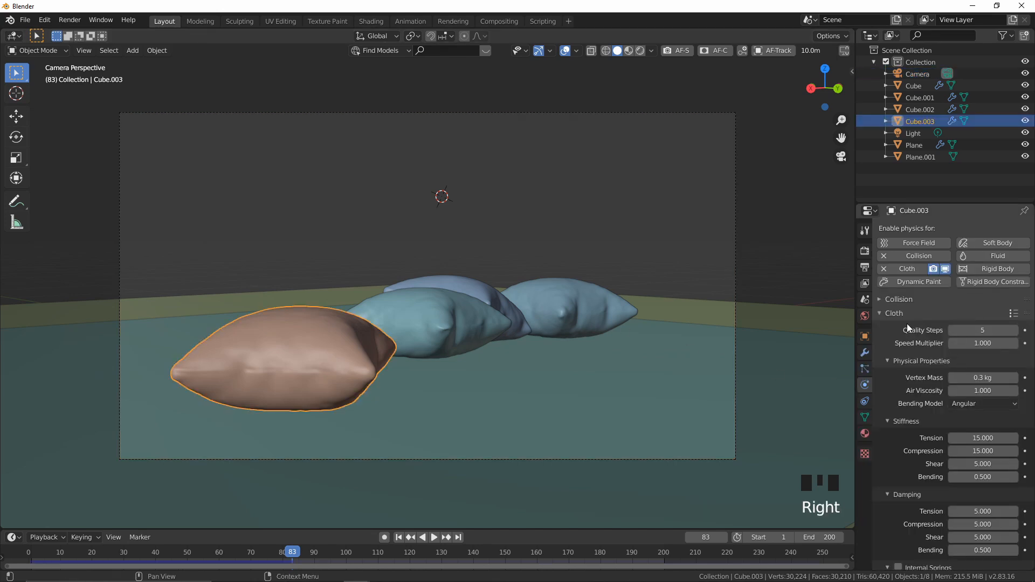
pyautogui.scroll(-14, 910, 349)
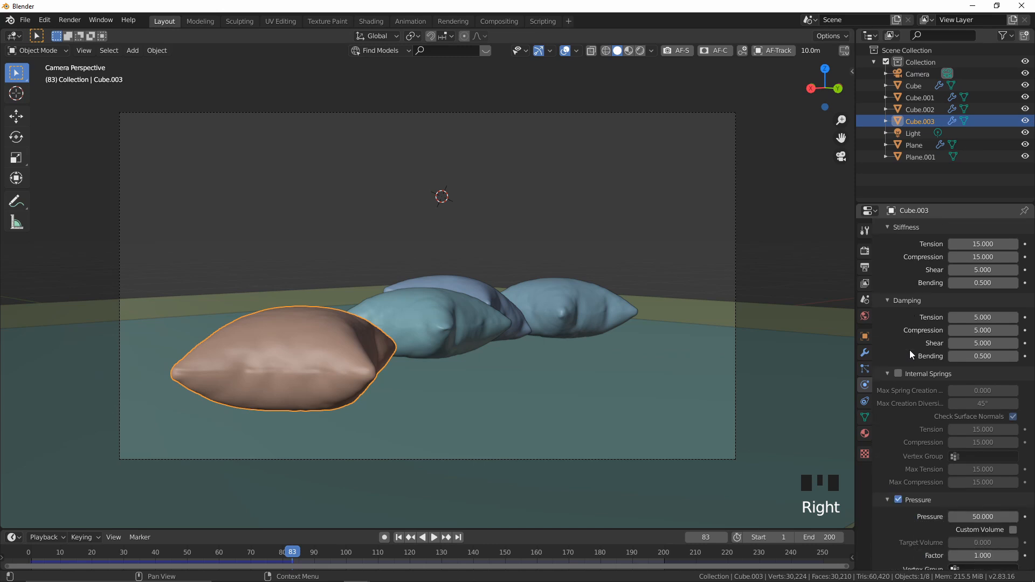
pyautogui.scroll(-4, 910, 351)
pyautogui.click(917, 394)
pyautogui.scroll(-4, 917, 394)
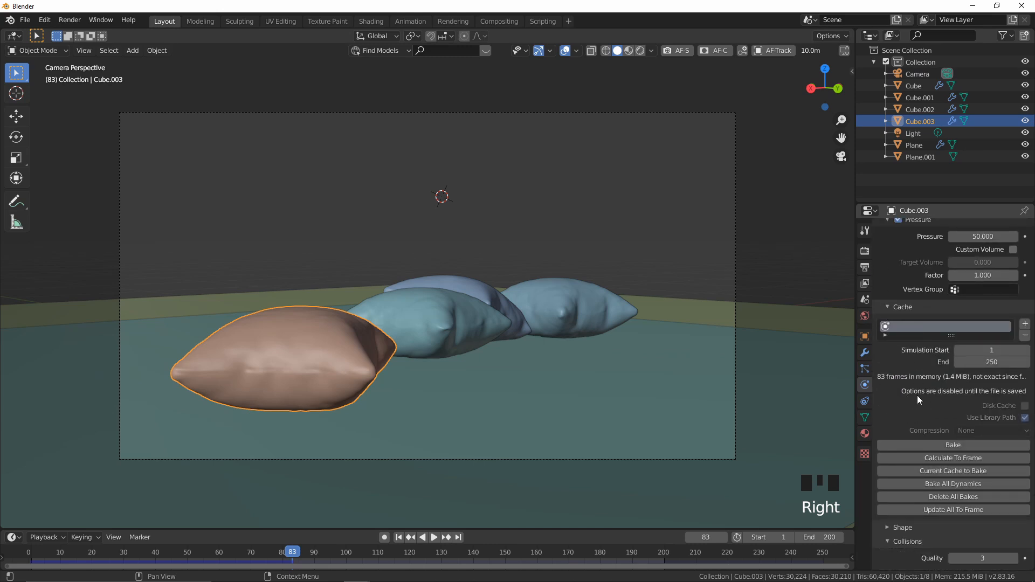
# Step: Add the other three pillows to the selection, keep Cube.003 active, and set the cloth cache's simulation end to 200 for all four
pyautogui.keyDown('shift'); pyautogui.rightClick(439, 315); pyautogui.keyUp('shift')
pyautogui.keyDown('shift'); pyautogui.rightClick(461, 285); pyautogui.keyUp('shift')
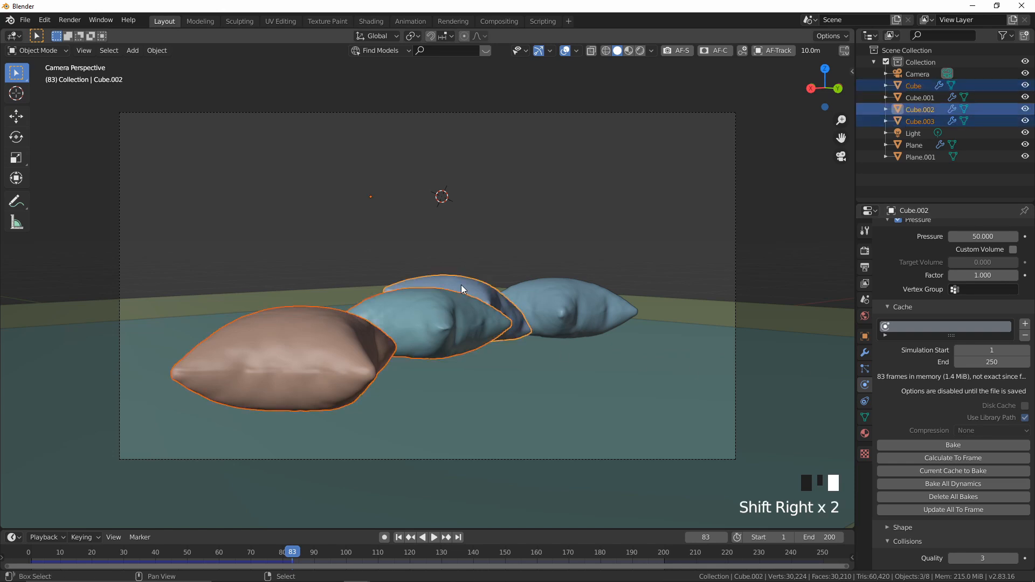
pyautogui.keyDown('shift'); pyautogui.rightClick(561, 299); pyautogui.keyUp('shift')
pyautogui.keyDown('shift'); pyautogui.rightClick(340, 331); pyautogui.keyUp('shift')
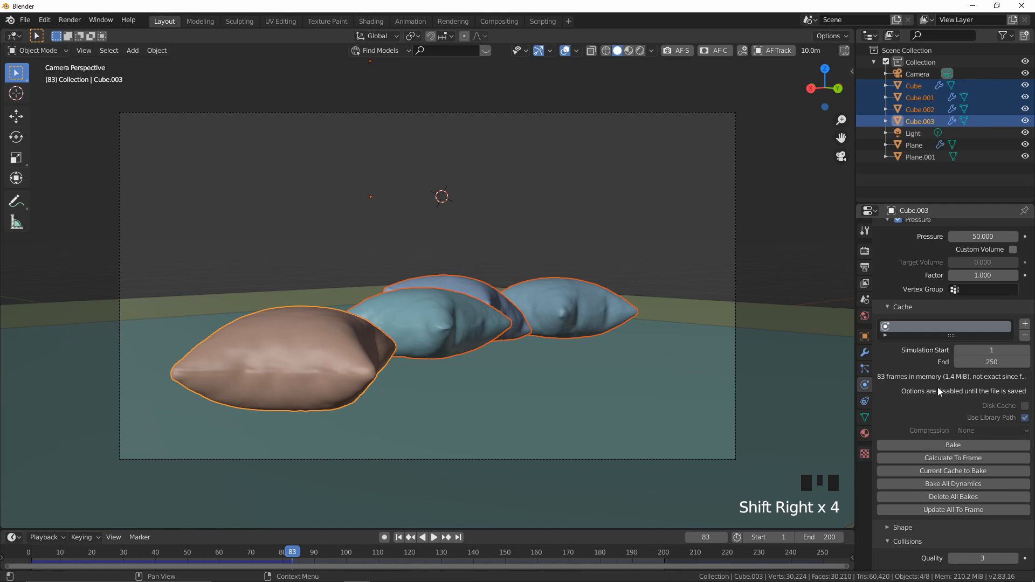
pyautogui.click(992, 362)
pyautogui.press('BackSpace')
pyautogui.press('BackSpace')
pyautogui.write('00')
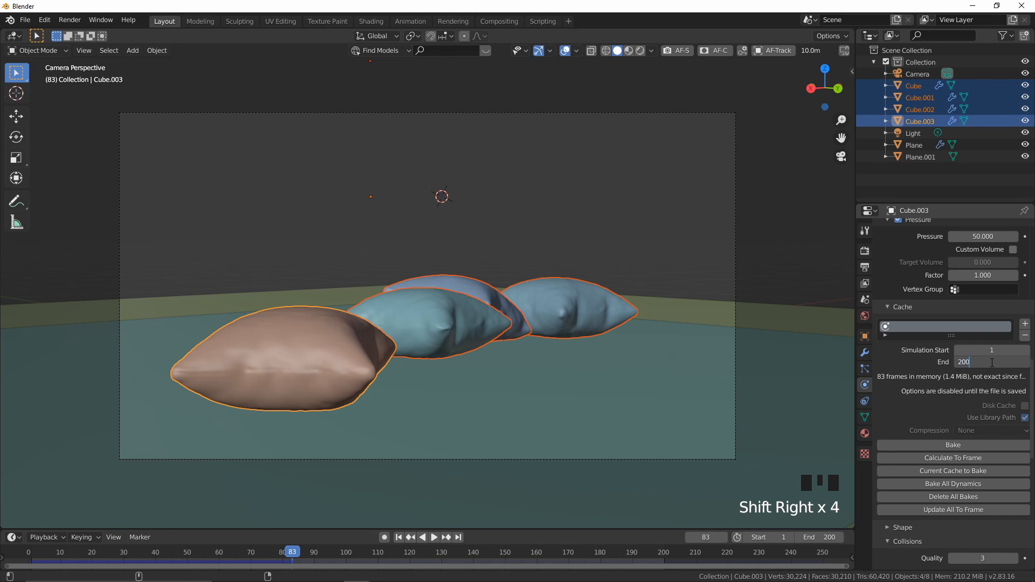
pyautogui.press('Return')
# Step: Select the pillows one at a time to check the cloth cache's simulation end on each
pyautogui.rightClick(429, 323)
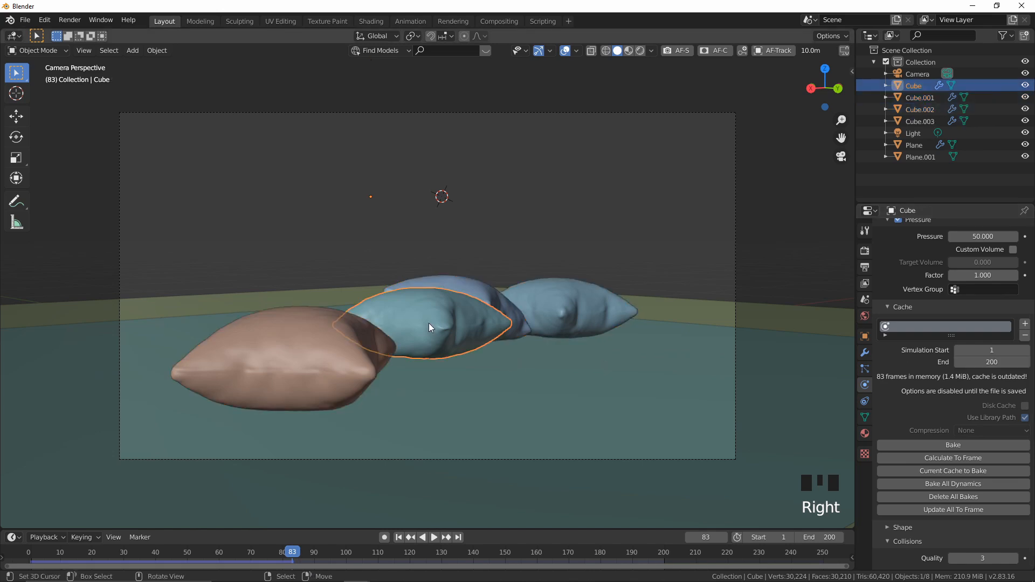
pyautogui.rightClick(453, 281)
pyautogui.rightClick(568, 299)
pyautogui.rightClick(461, 296)
pyautogui.rightClick(361, 347)
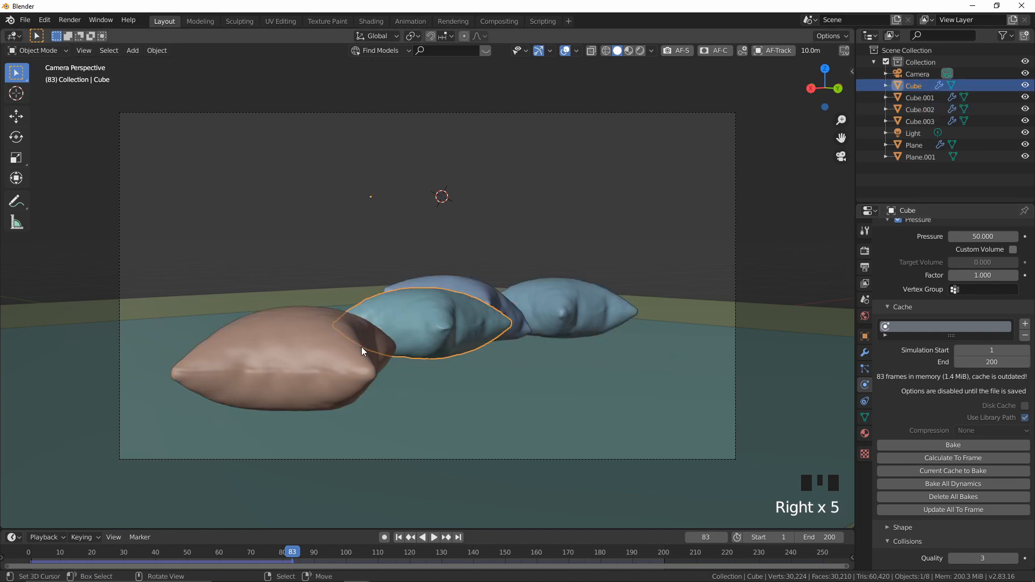
# Step: Return to frame 1 and raise all four cushions together along the Z axis by about 0.5 m
pyautogui.rightClick(361, 347)
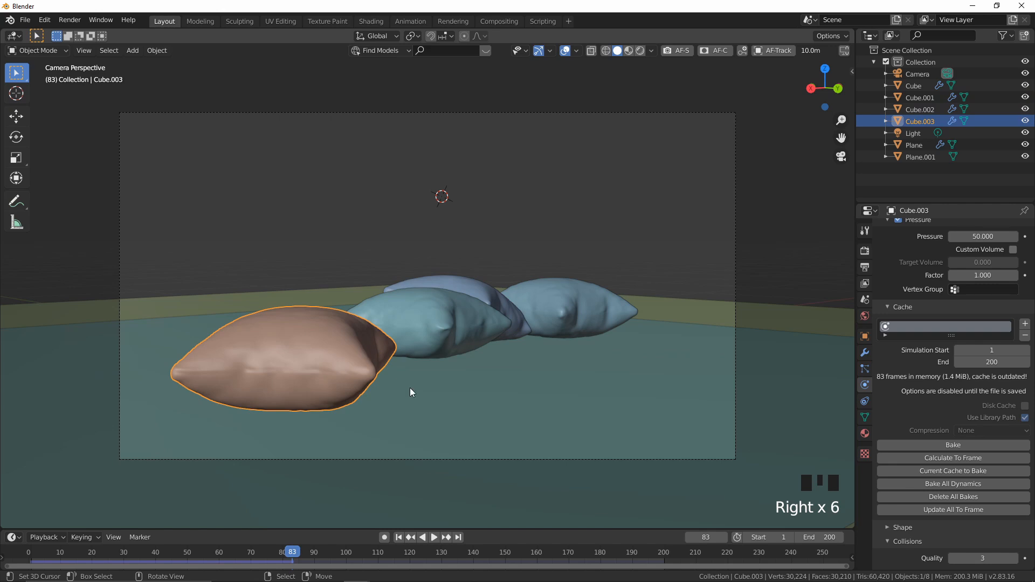
pyautogui.click(399, 538)
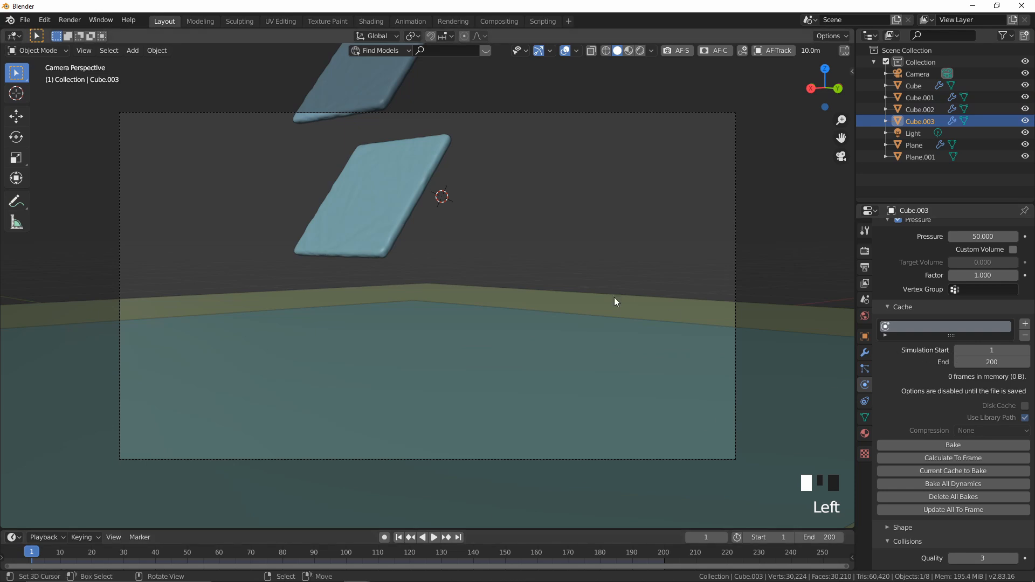
pyautogui.scroll(-7, 513, 225)
pyautogui.press('b')
pyautogui.moveTo(416, 121); pyautogui.dragTo(443, 260)
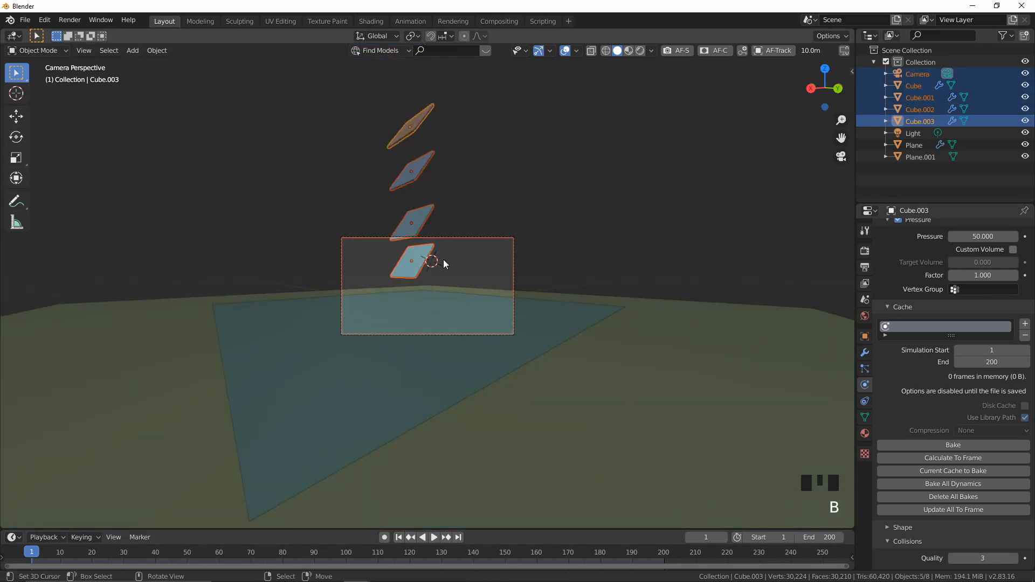
pyautogui.press('b')
pyautogui.moveTo(486, 221); pyautogui.dragTo(533, 265, button='middle')
pyautogui.press('g')
pyautogui.press('z')
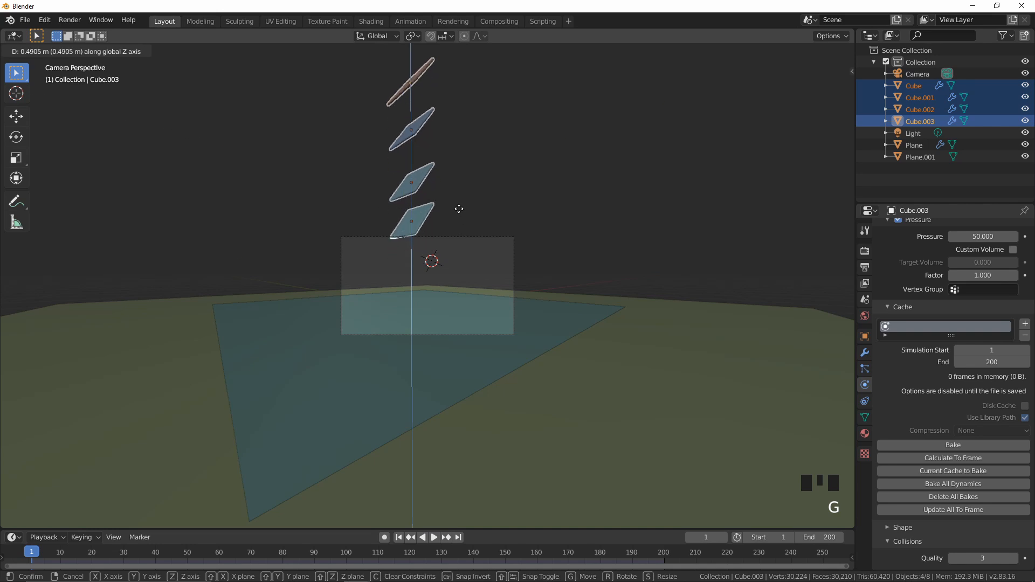
pyautogui.click(458, 203)
pyautogui.scroll(3, 457, 203)
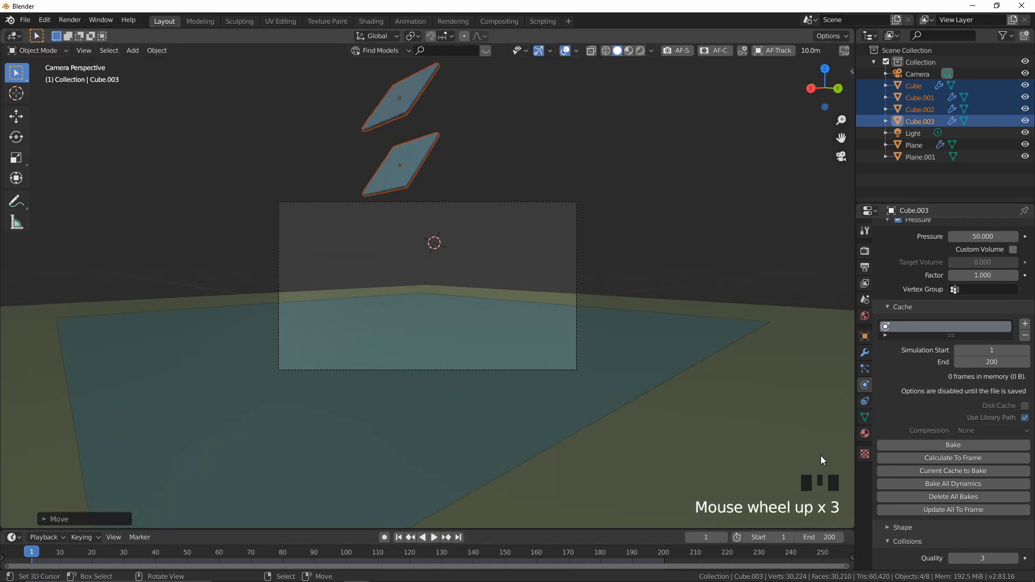
# Step: Delete all existing bakes and bake all dynamics for the cloth cushions
pyautogui.scroll(-4, 944, 457)
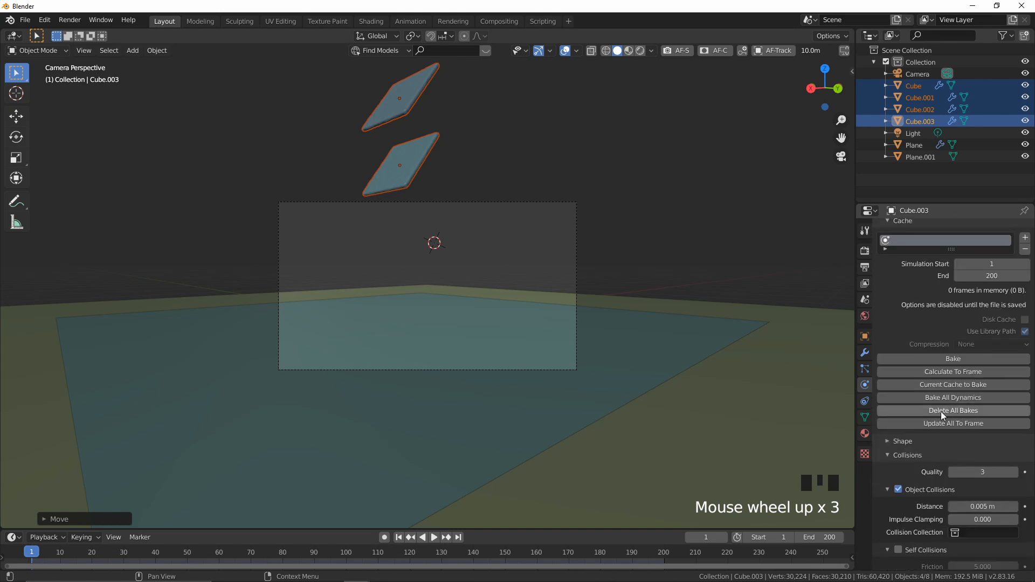
pyautogui.click(940, 412)
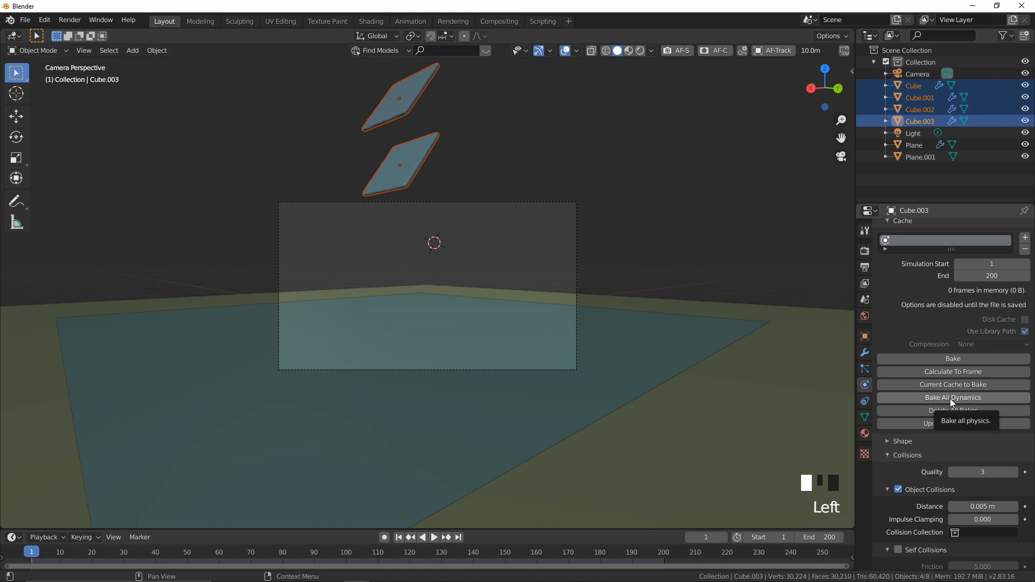
pyautogui.click(950, 399)
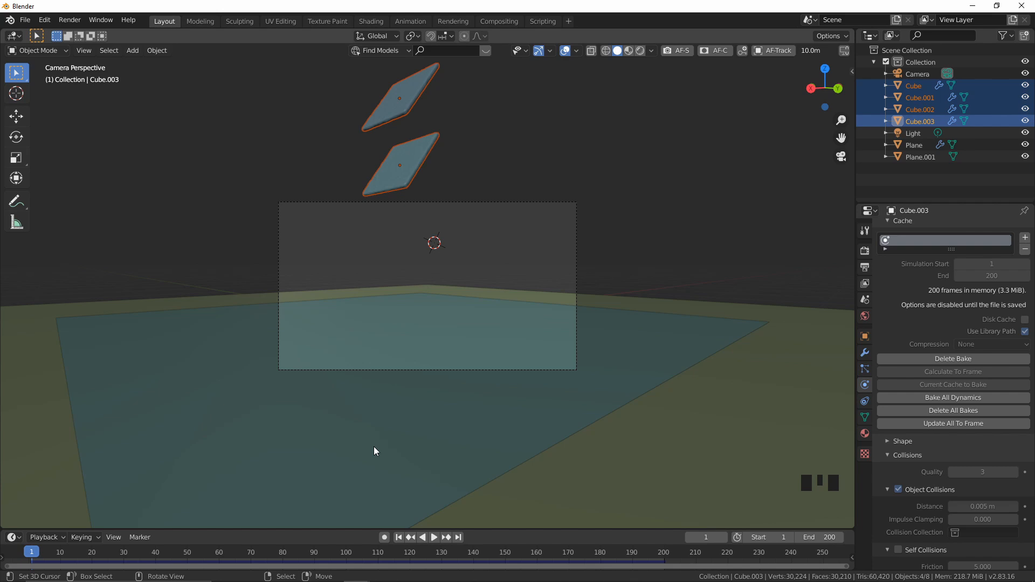
# Step: Play the baked simulation and watch up close how the cushions fall and move across the floor
pyautogui.click(434, 536)
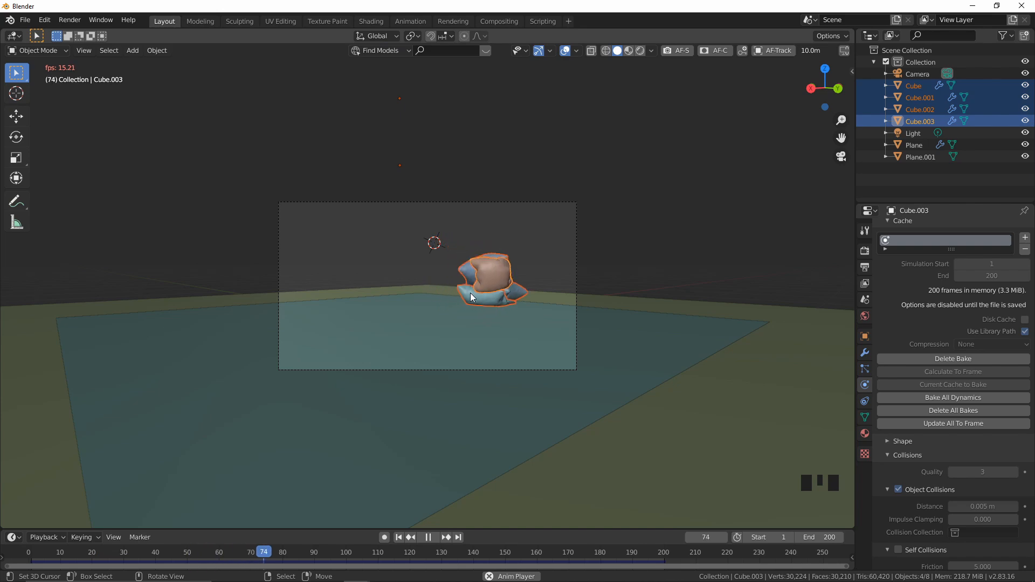
pyautogui.scroll(4, 464, 295)
pyautogui.press('KP_Decimal')
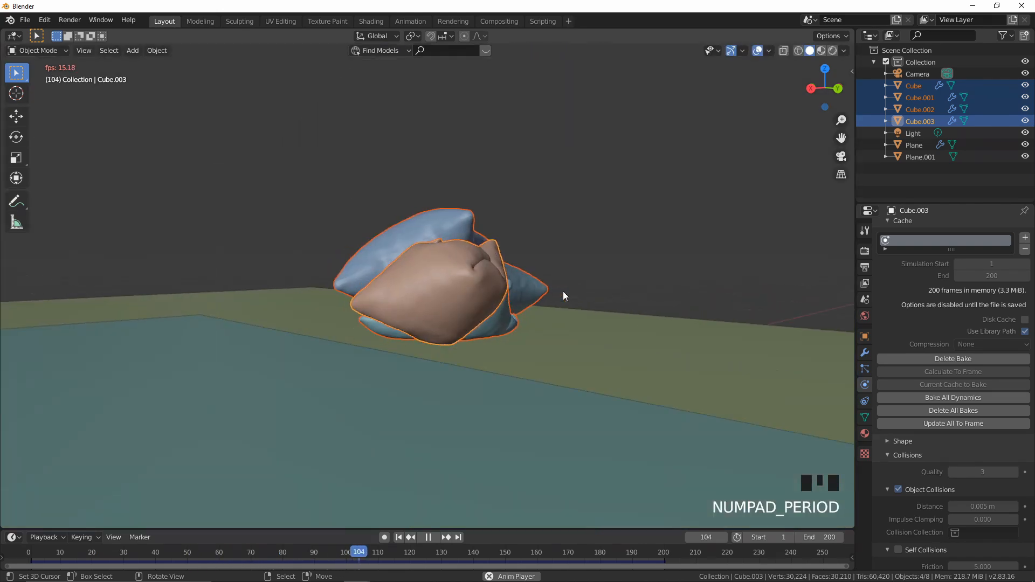
pyautogui.moveTo(563, 295); pyautogui.dragTo(345, 289, button='middle')
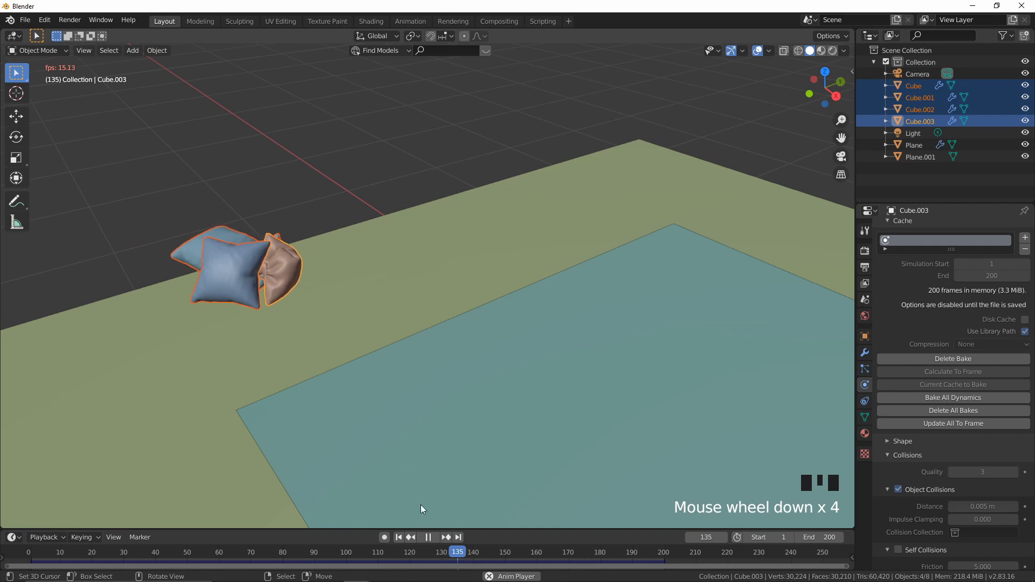
pyautogui.click(437, 536)
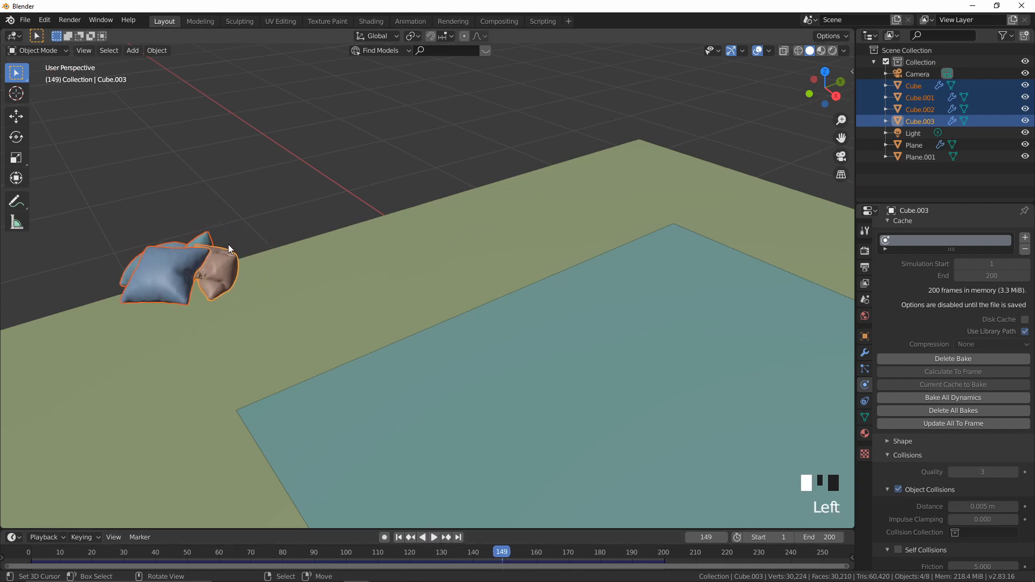
# Step: Return to frame 1 and lower all four cushions along the Z axis, working in front view
pyautogui.click(399, 537)
pyautogui.scroll(-5, 469, 311)
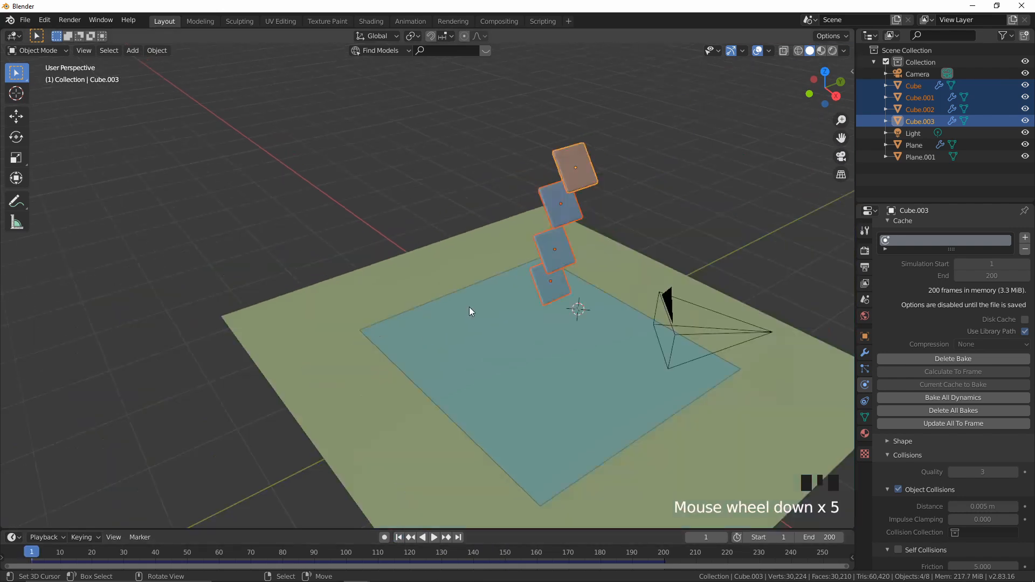
pyautogui.press('KP_1')
pyautogui.keyDown('shift'); pyautogui.moveTo(577, 229); pyautogui.dragTo(531, 236, button='middle'); pyautogui.keyUp('shift')
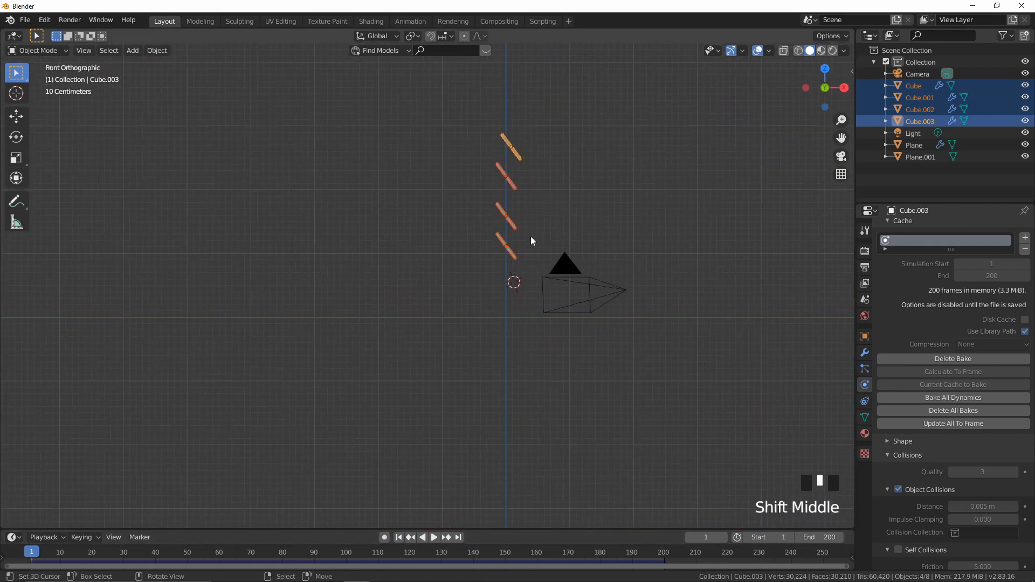
pyautogui.scroll(2, 548, 236)
pyautogui.press('g')
pyautogui.press('z')
pyautogui.click(568, 249)
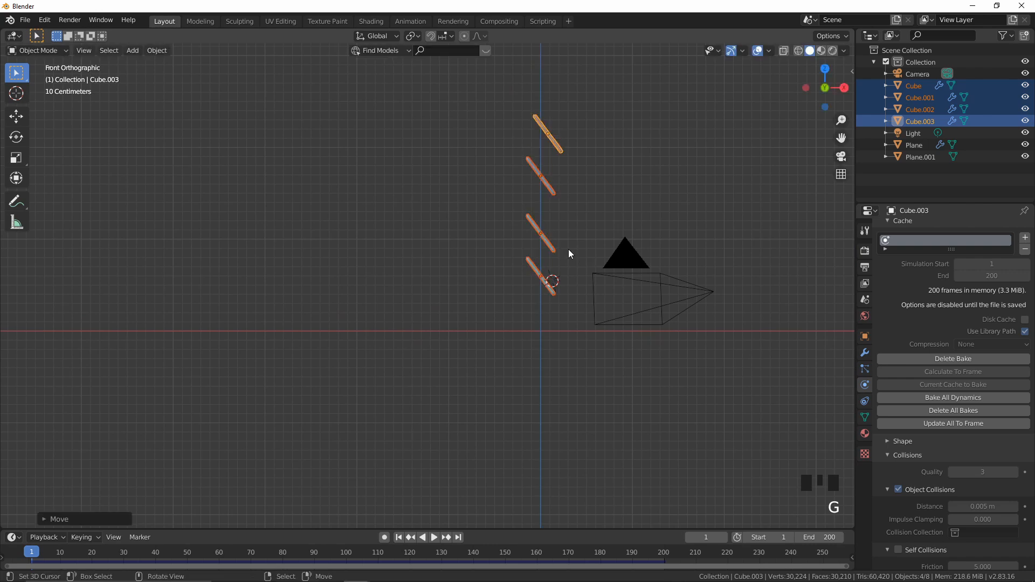
# Step: Select the upper three cushions and shift them slightly towards positive X, off the lowest cushion
pyautogui.hotkey('alt', 'a')
pyautogui.press('b')
pyautogui.moveTo(539, 134); pyautogui.dragTo(573, 257)
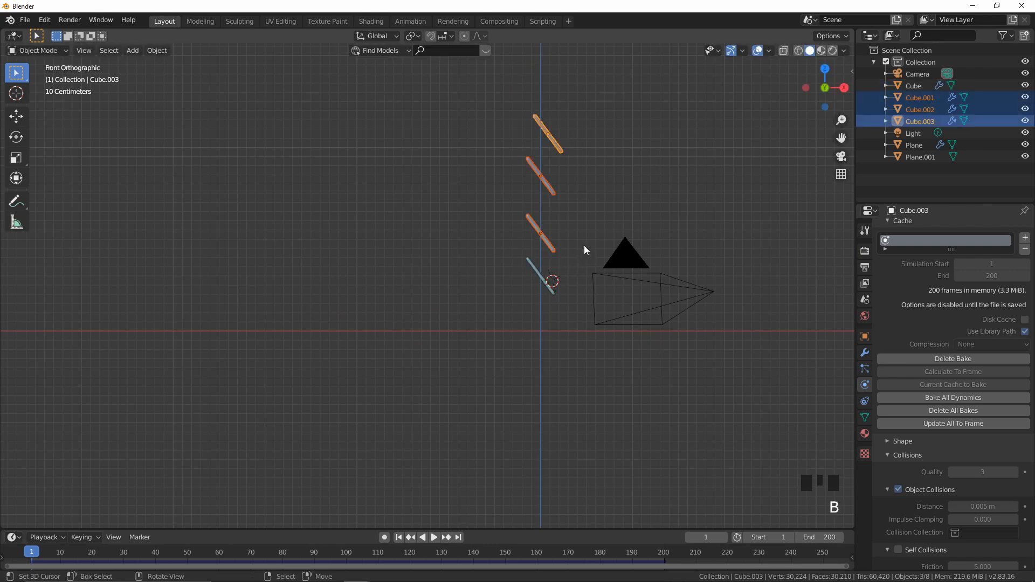
pyautogui.press('g')
pyautogui.click(590, 236)
# Step: Select all four cushions and delete all the simulation bakes
pyautogui.hotkey('alt', 'a')
pyautogui.press('b')
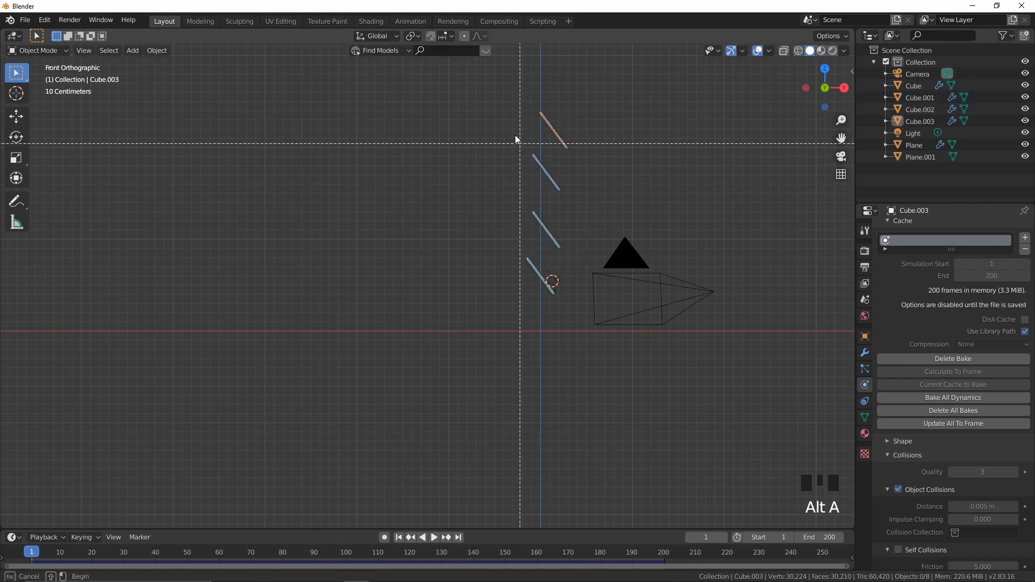
pyautogui.moveTo(504, 93); pyautogui.dragTo(548, 285)
pyautogui.moveTo(547, 284); pyautogui.dragTo(538, 351, button='middle')
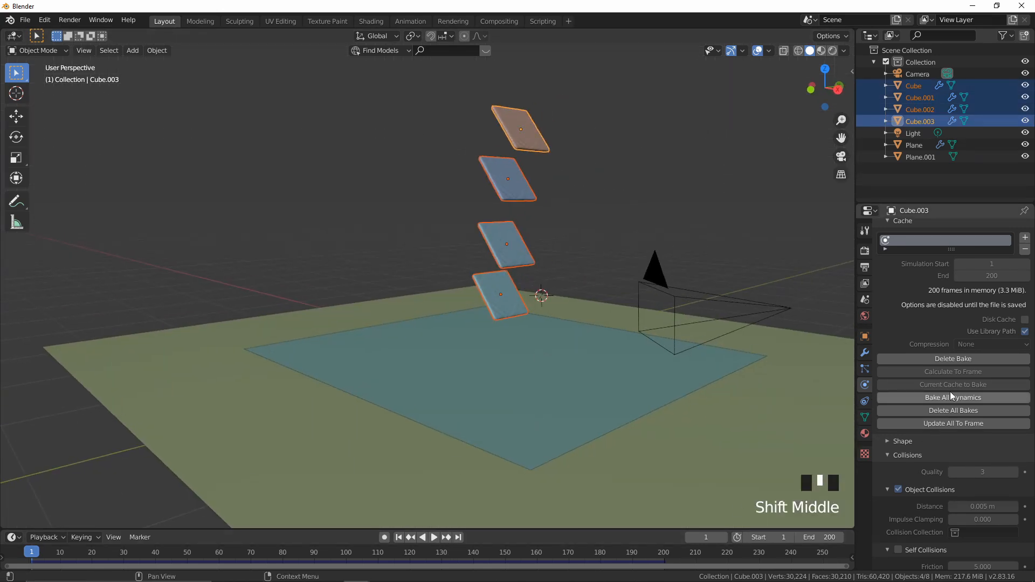
pyautogui.click(953, 411)
pyautogui.click(960, 410)
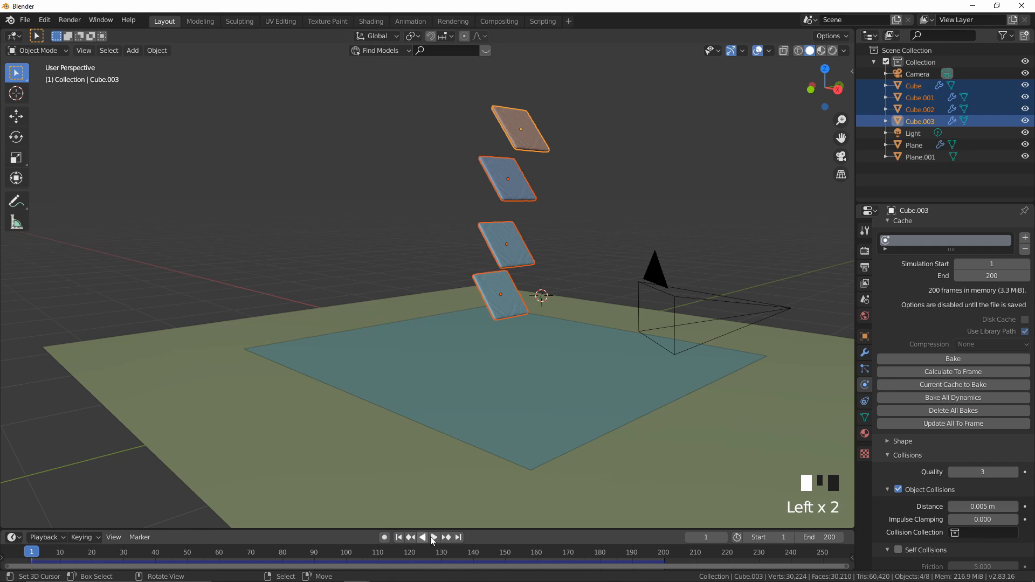
pyautogui.click(962, 411)
# Step: Play the simulation to check how the cushions land, stop it and return to frame 1
pyautogui.click(435, 538)
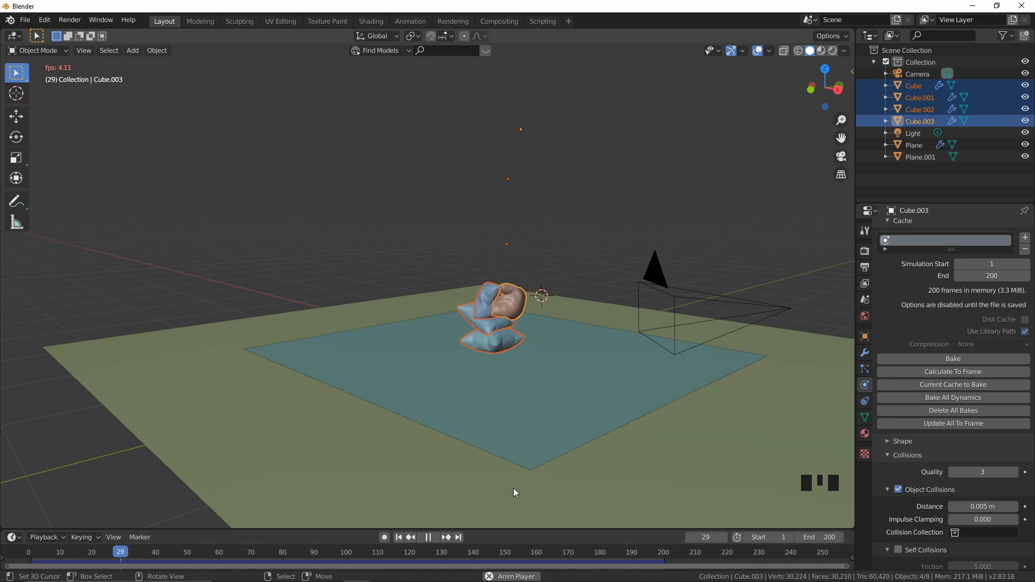
pyautogui.scroll(3, 504, 319)
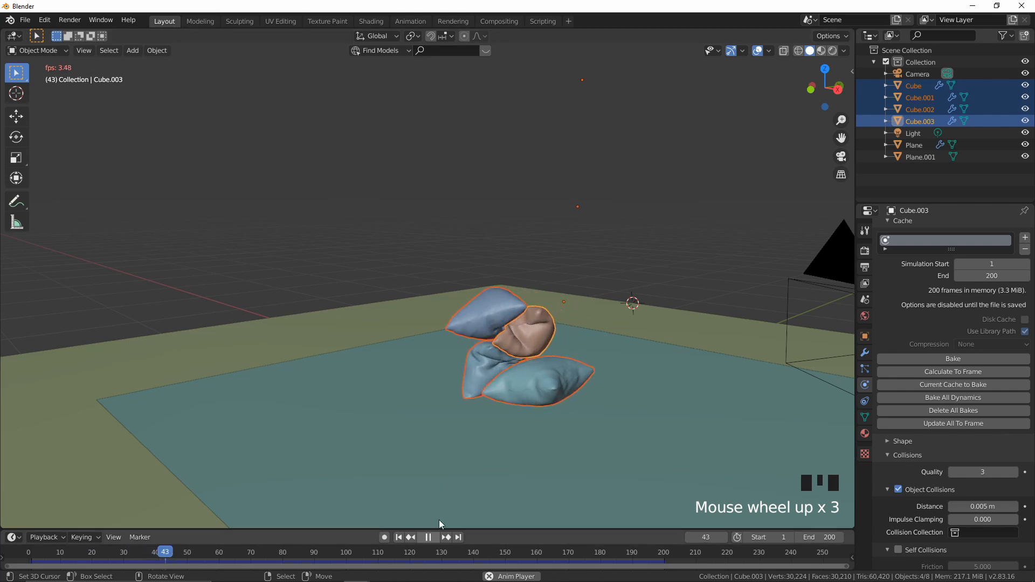
pyautogui.click(428, 537)
pyautogui.click(398, 537)
# Step: Lower the second cushion from the top along Z by about 0.17 m, and bring the top cushion slightly down
pyautogui.scroll(-1, 485, 405)
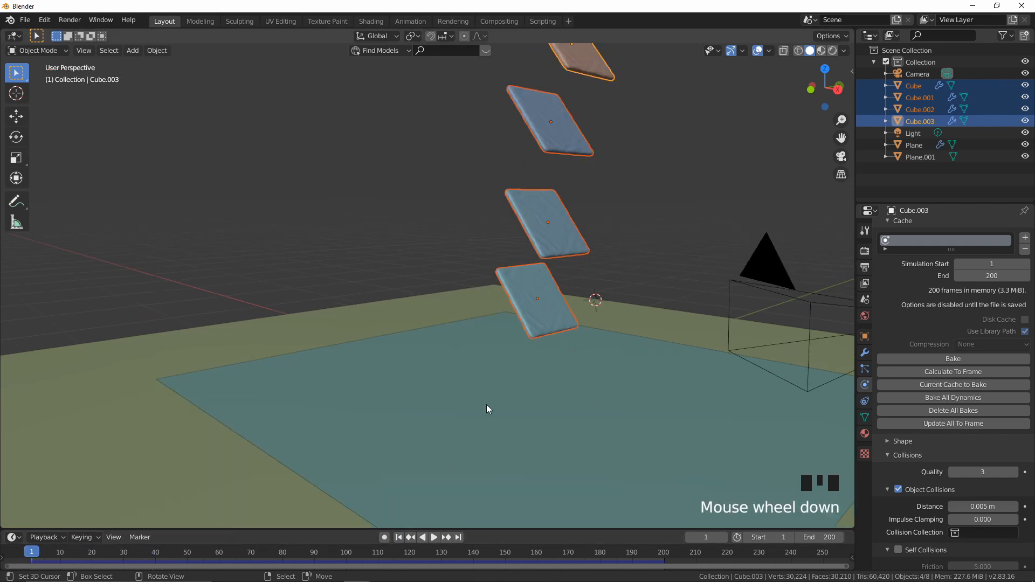
pyautogui.keyDown('shift'); pyautogui.moveTo(486, 405); pyautogui.dragTo(510, 336, button='middle'); pyautogui.keyUp('shift')
pyautogui.rightClick(492, 238)
pyautogui.press('g')
pyautogui.press('z')
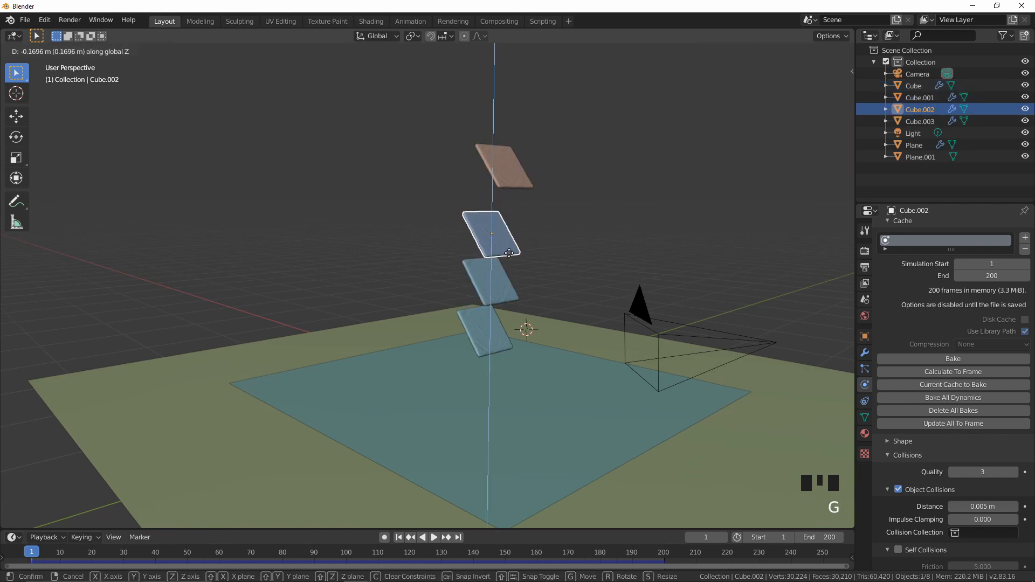
pyautogui.click(511, 187)
pyautogui.rightClick(510, 183)
pyautogui.press('g')
pyautogui.click(508, 235)
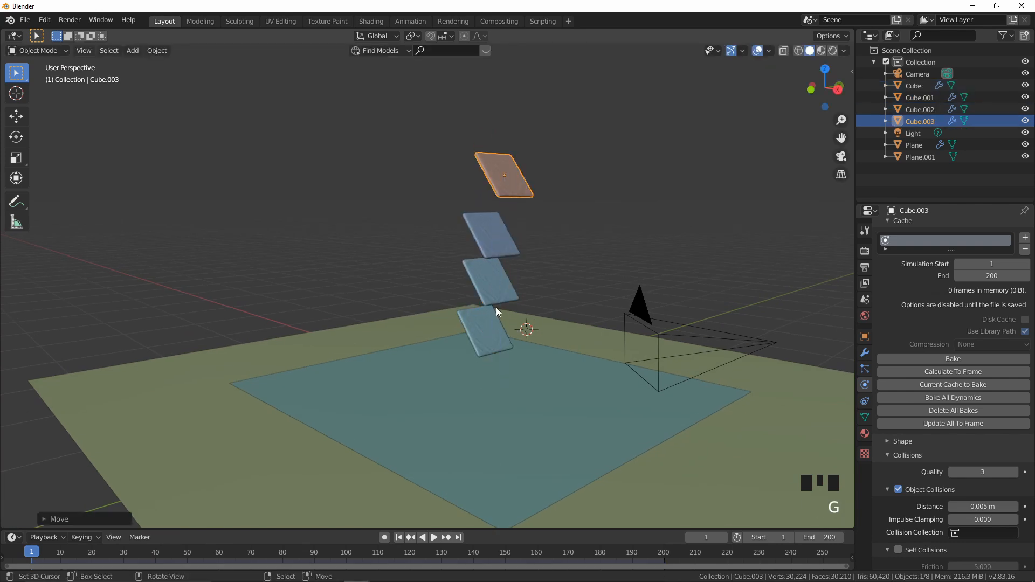
# Step: In front view, move the two middle cushions towards negative X so they line up above the lowest cushion
pyautogui.middleClick(503, 322)
pyautogui.press('KP_1')
pyautogui.scroll(2, 535, 267)
pyautogui.hotkey('alt', 'a')
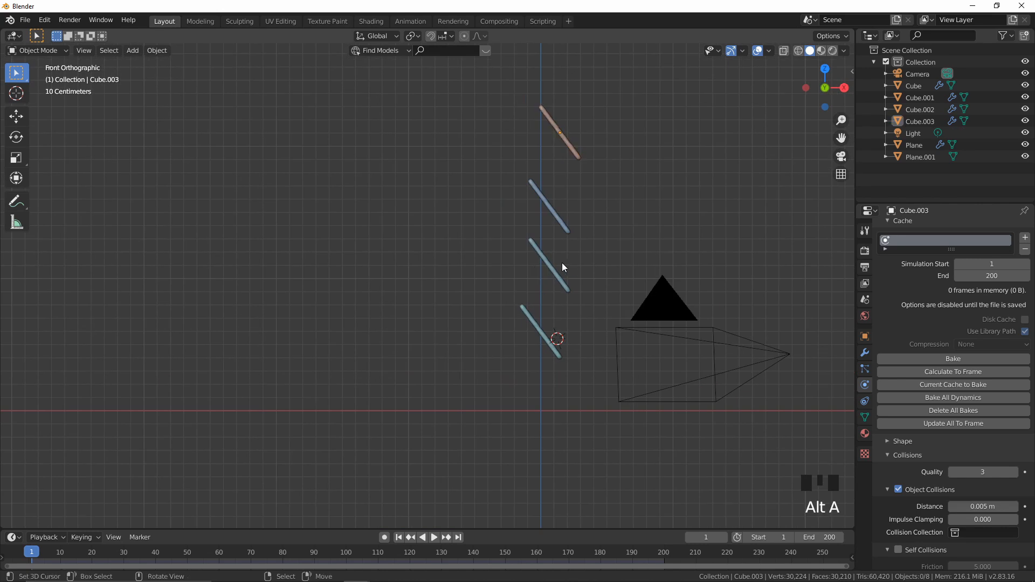
pyautogui.press('b')
pyautogui.moveTo(531, 232); pyautogui.dragTo(590, 280)
pyautogui.press('g')
pyautogui.click(553, 140)
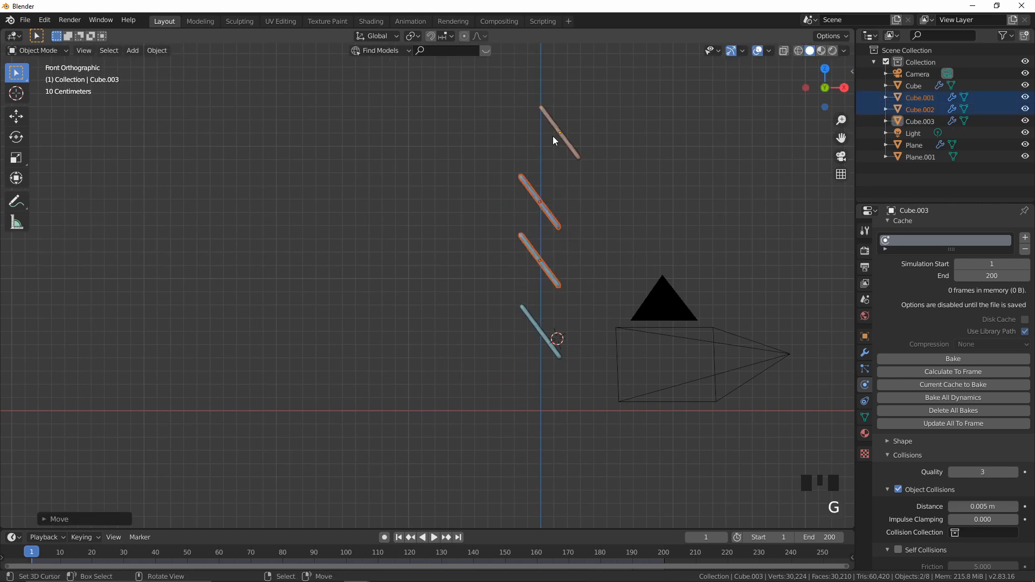
# Step: Move the top cushion towards negative X and slightly down so it sits above the stack
pyautogui.rightClick(548, 130)
pyautogui.press('g')
pyautogui.click(522, 136)
pyautogui.press('g')
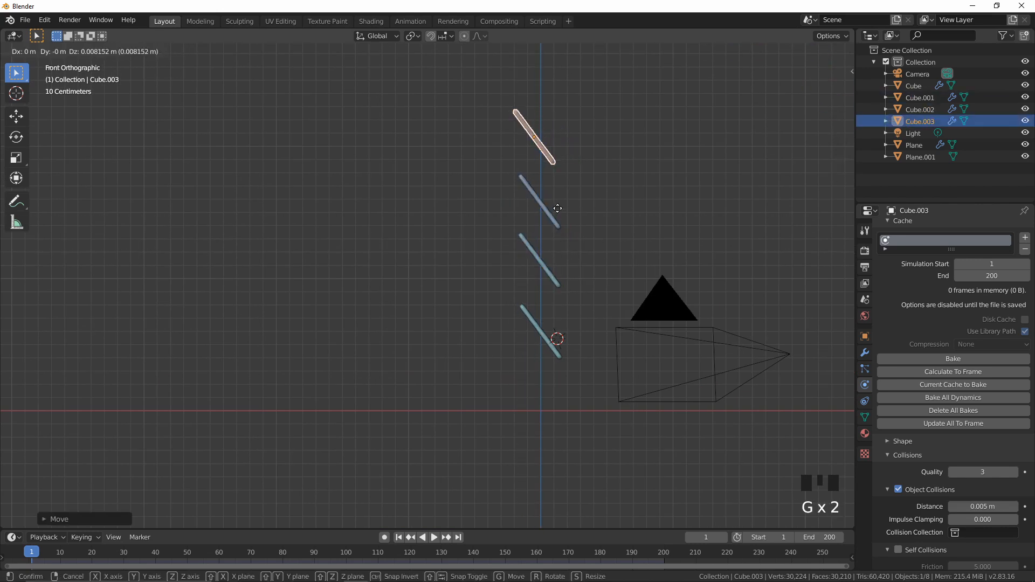
pyautogui.click(559, 233)
# Step: Play the simulation in perspective view to check the fall of the realigned cushions, and stop it
pyautogui.moveTo(561, 306); pyautogui.dragTo(503, 316, button='middle')
pyautogui.click(435, 537)
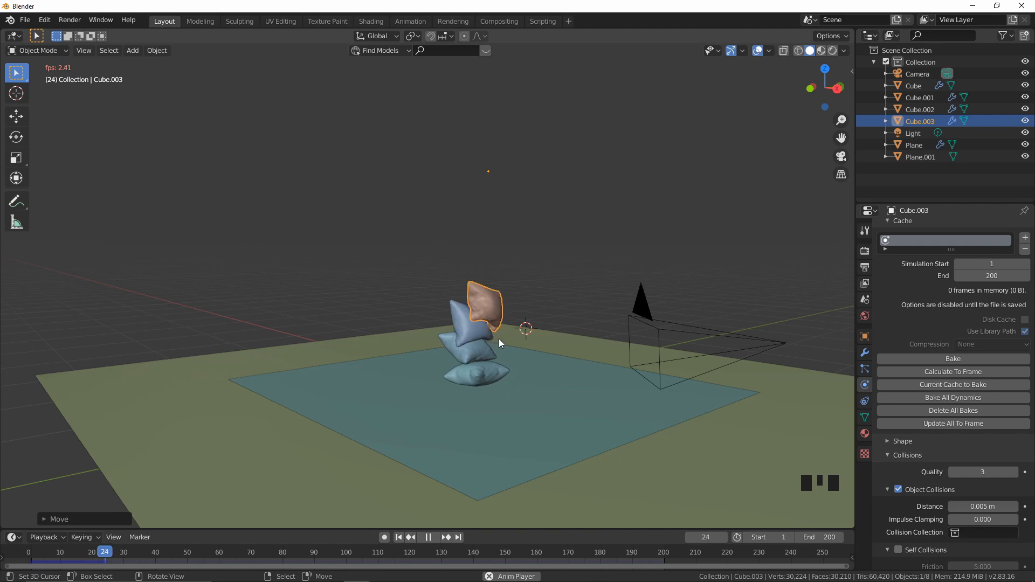
pyautogui.click(431, 537)
# Step: Set the top cushion's object collision Impulse Clamping to 5
pyautogui.scroll(-12, 940, 387)
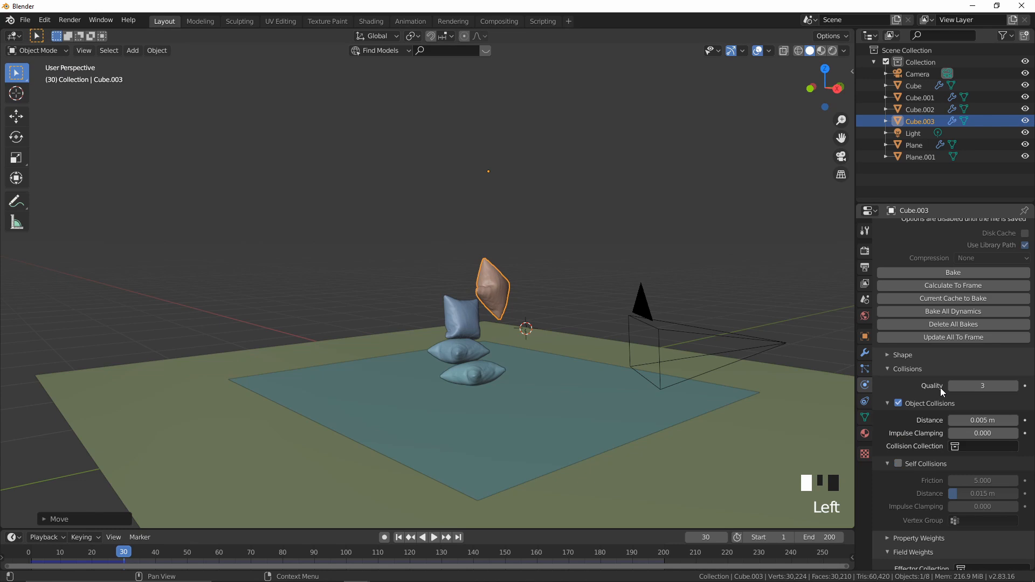
pyautogui.scroll(5, 941, 387)
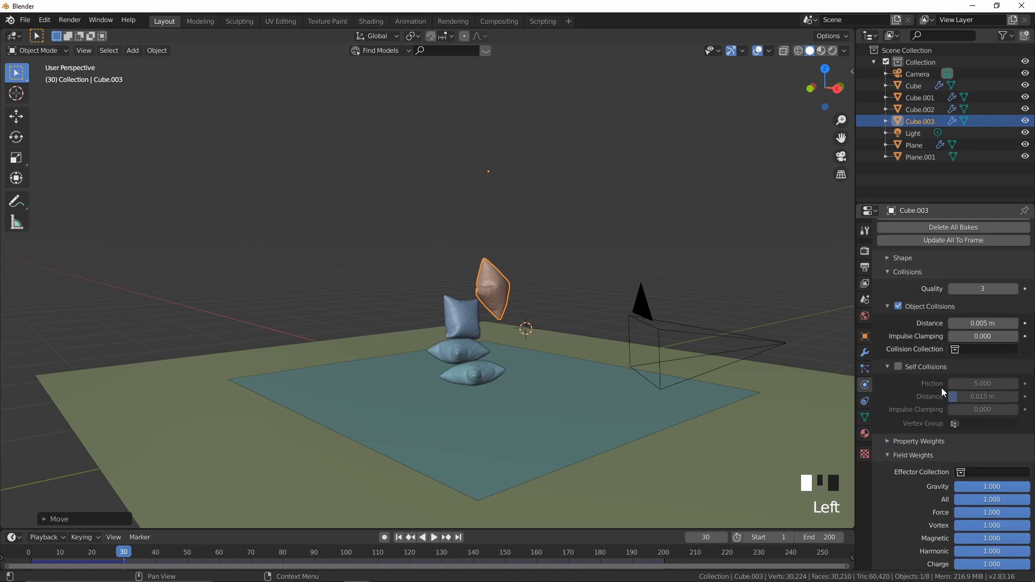
pyautogui.click(979, 336)
pyautogui.write('0.0')
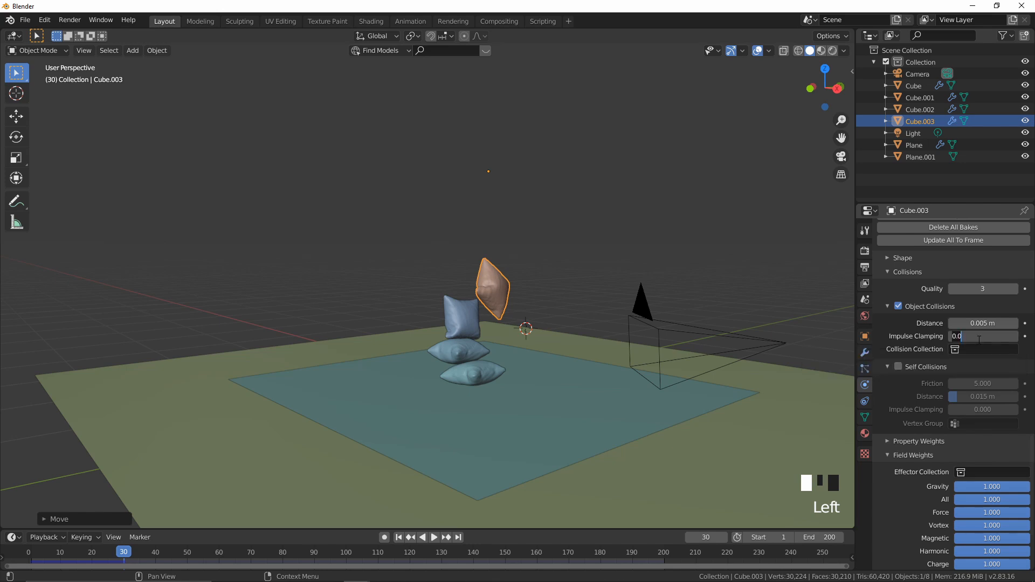
pyautogui.write('1')
pyautogui.press('Return')
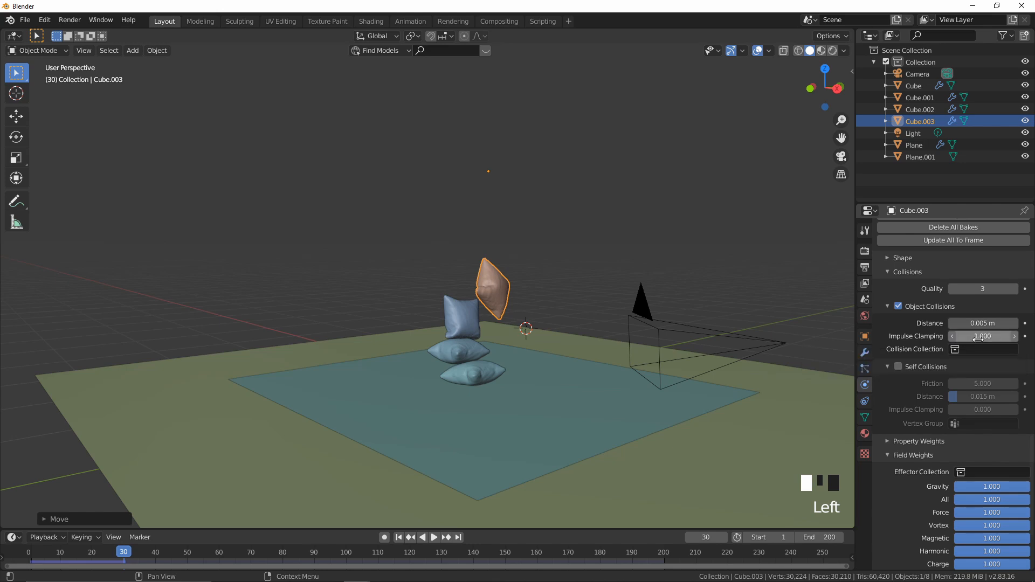
pyautogui.click(978, 336)
pyautogui.write('22.5')
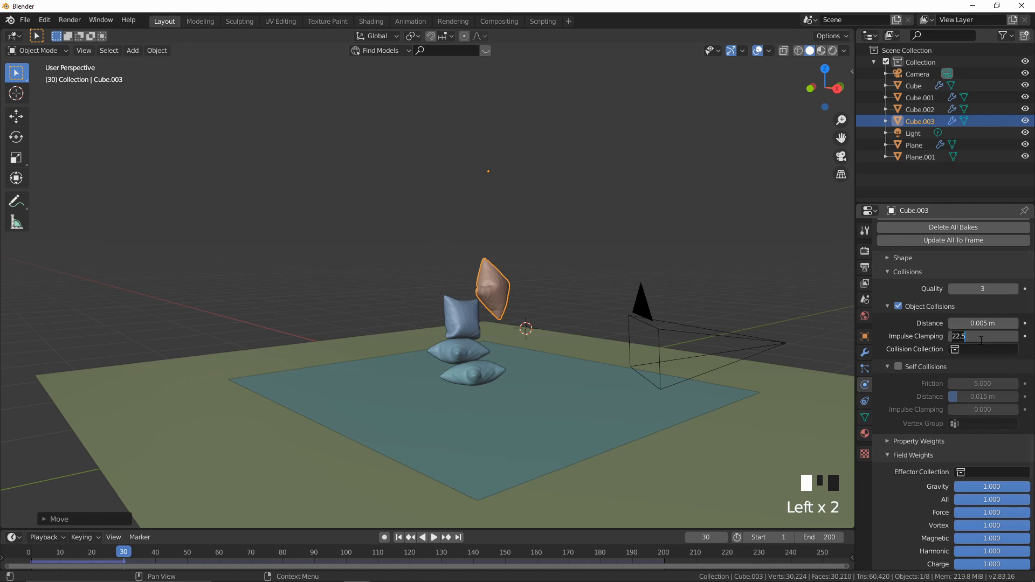
pyautogui.click(981, 340)
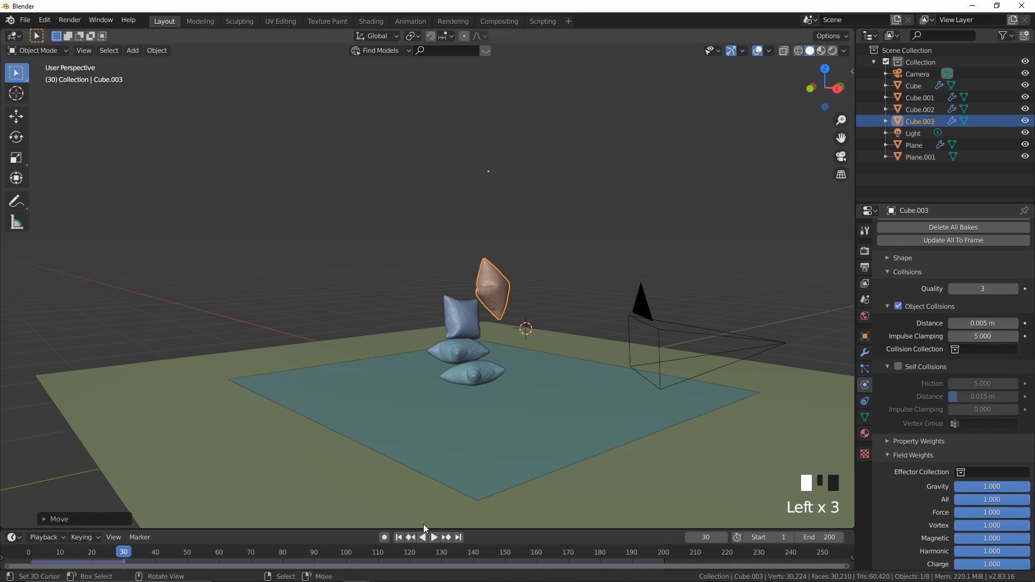
# Step: Play the simulation from the first frame, switch to the camera view while the cushions fall, and stop it
pyautogui.click(399, 537)
pyautogui.click(433, 537)
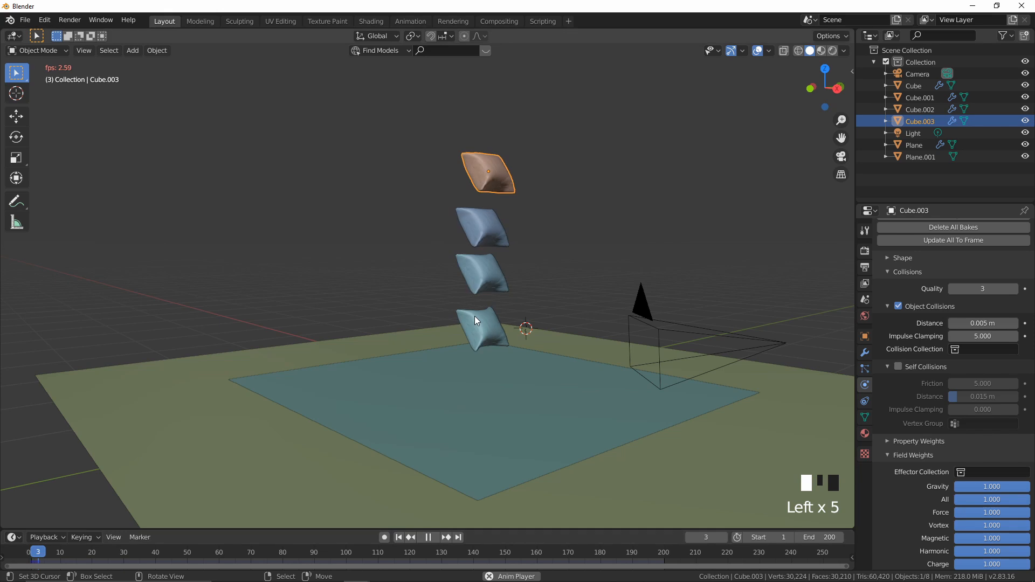
pyautogui.scroll(2, 496, 294)
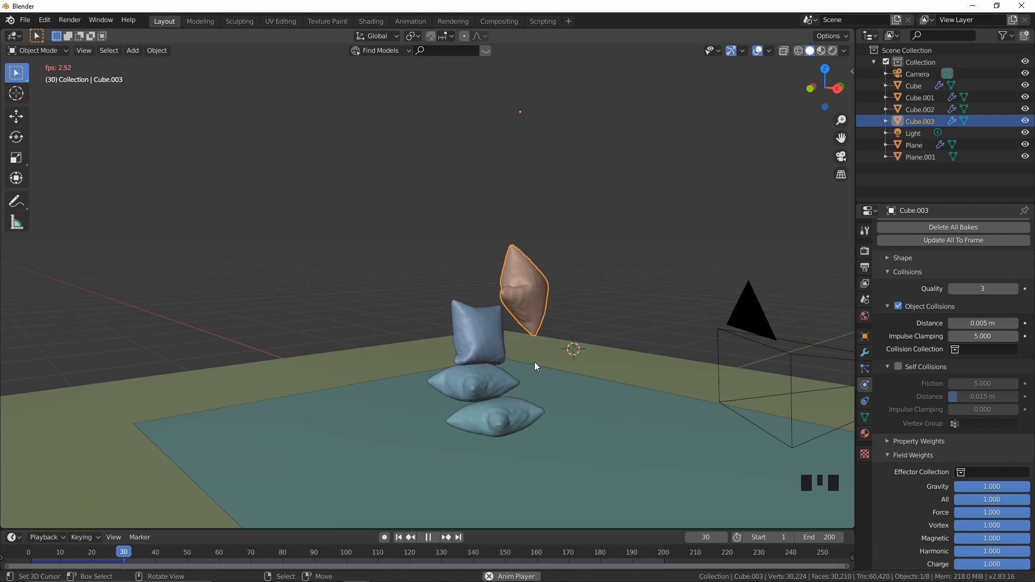
pyautogui.press('KP_0')
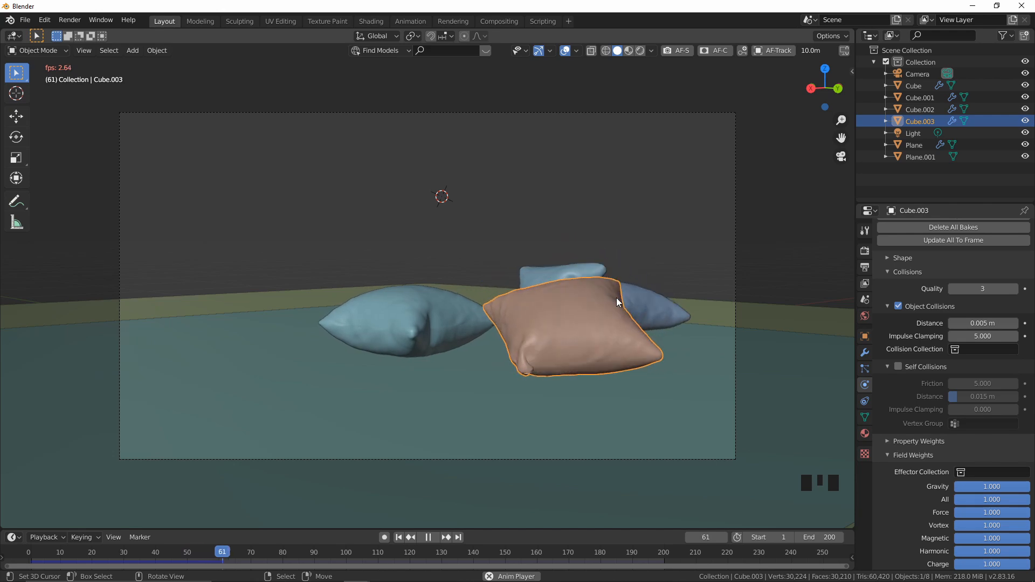
pyautogui.click(430, 537)
# Step: Reposition the camera with walk navigation to a low side angle that frames all four cushions
pyautogui.rightClick(588, 114)
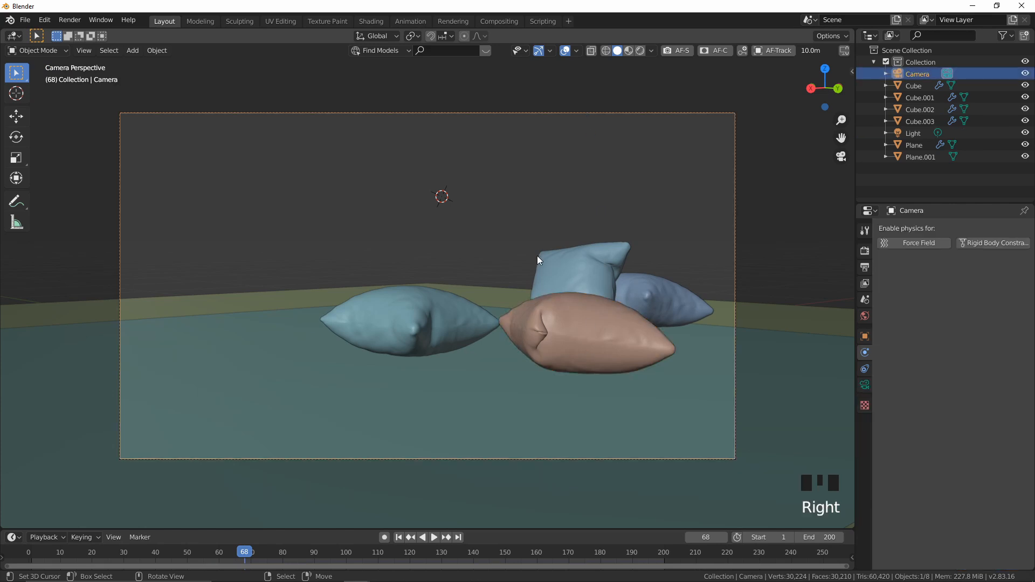
pyautogui.hotkey('shift', '`')
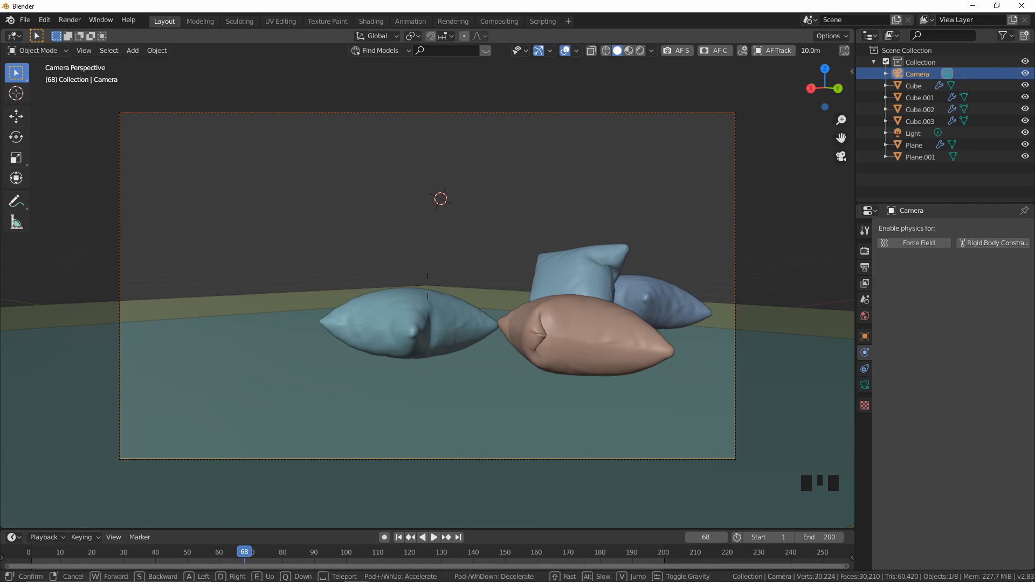
pyautogui.press('a')
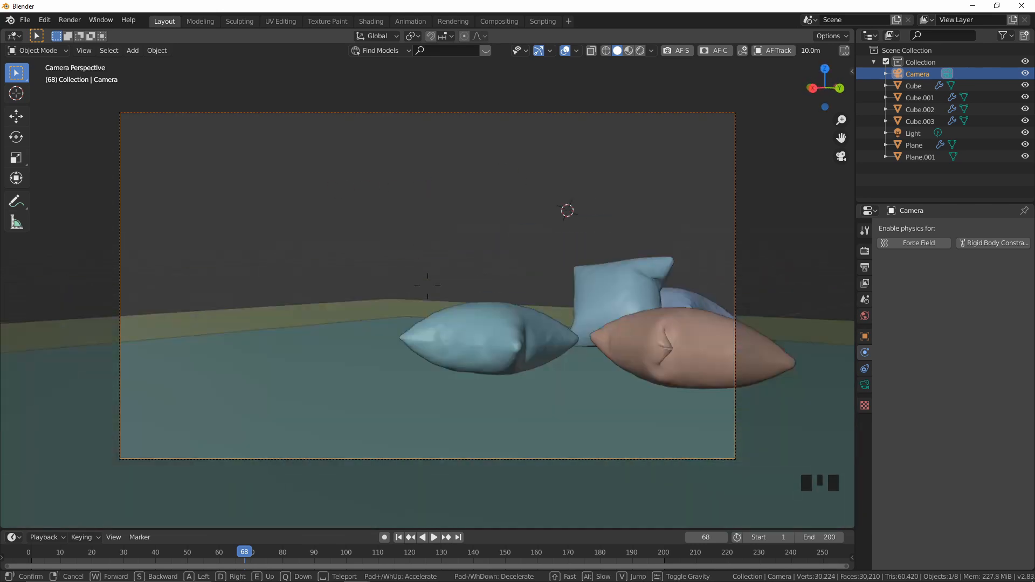
pyautogui.press('a')
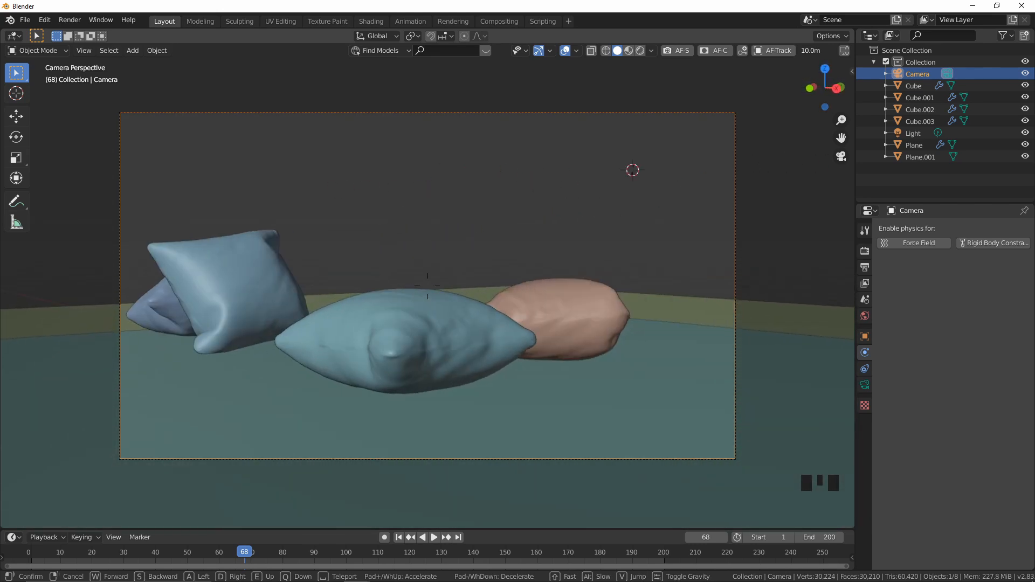
pyautogui.press('a')
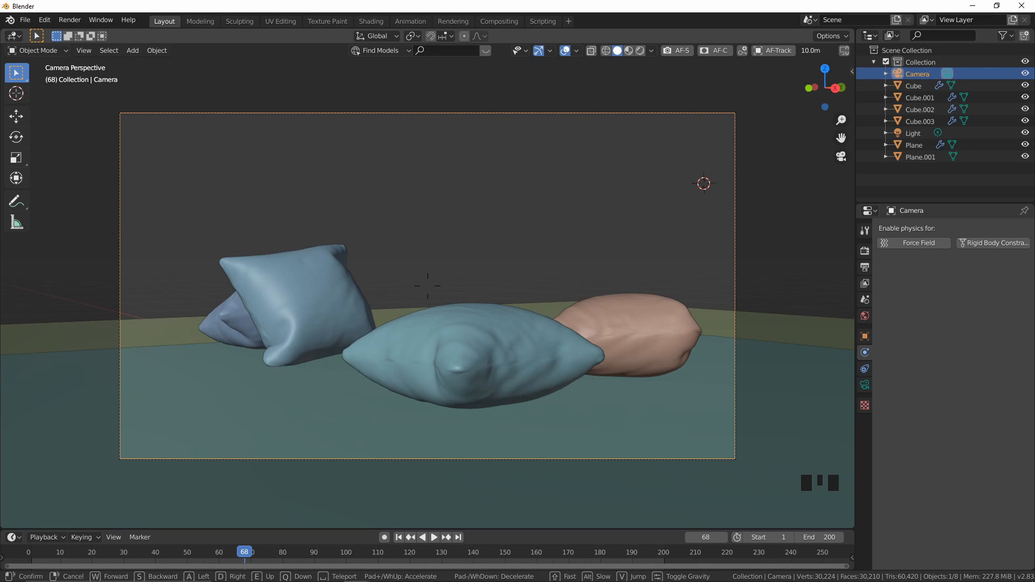
pyautogui.click(428, 286)
# Step: Scale up the inner floor plane, Plane.001, until it nearly covers the floor beneath, and return to the camera view
pyautogui.scroll(-3, 302, 372)
pyautogui.rightClick(303, 378)
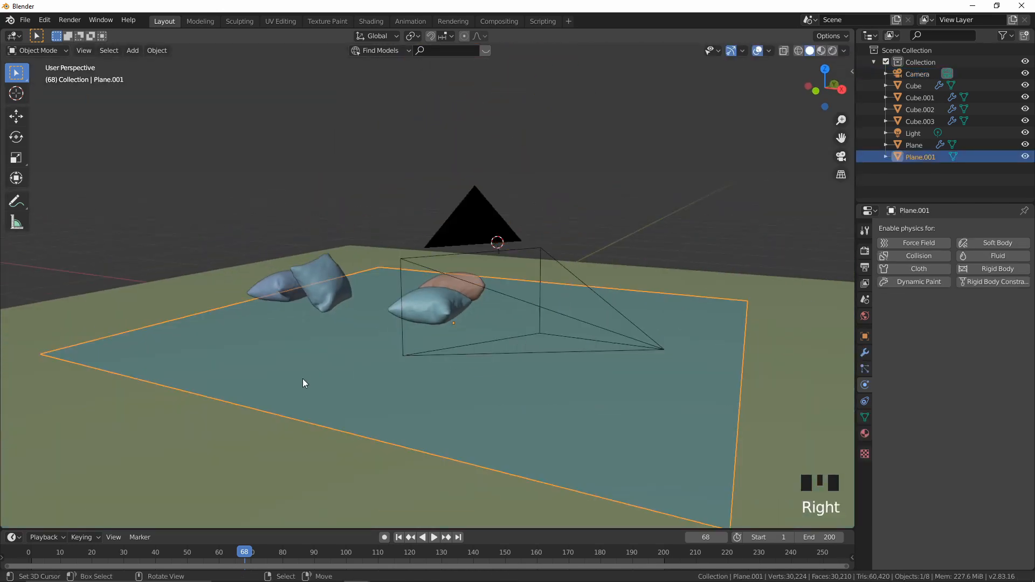
pyautogui.press('s')
pyautogui.click(392, 313)
pyautogui.press('KP_0')
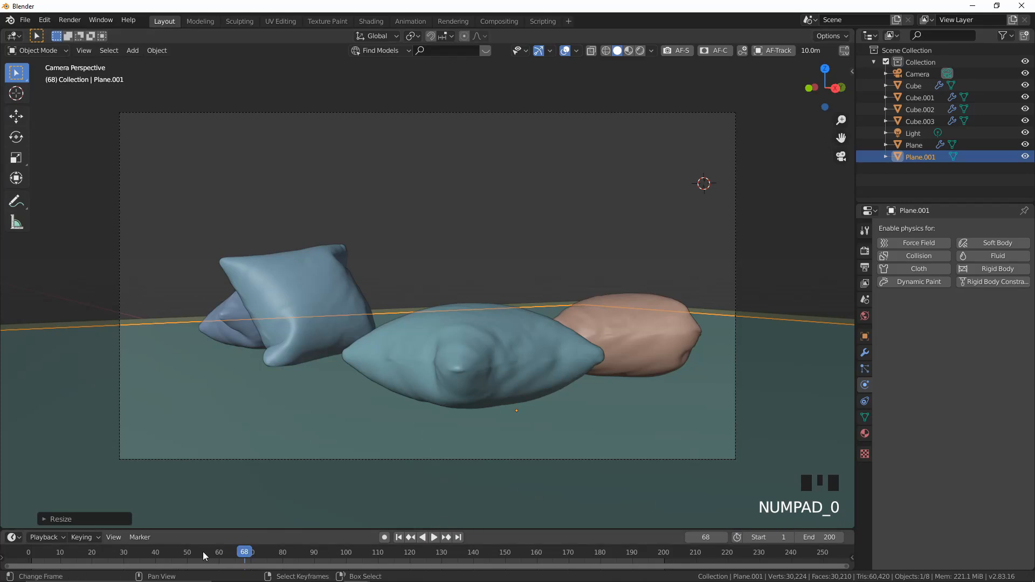
# Step: Play the simulation from frame 1 in camera view, inspect the Cube.001 cushion up close as it settles, and stop playback
pyautogui.click(30, 552)
pyautogui.click(434, 537)
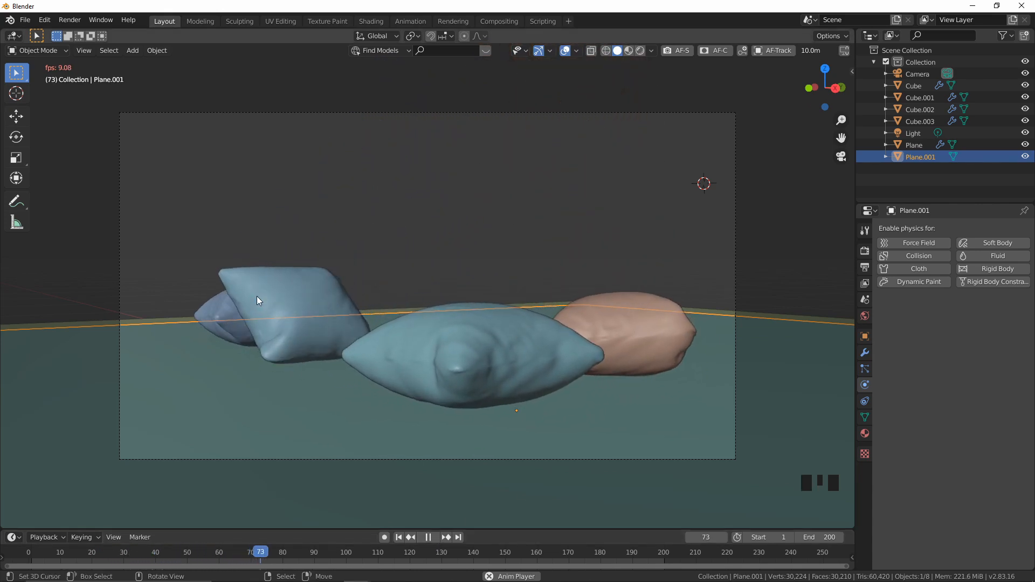
pyautogui.moveTo(251, 303); pyautogui.dragTo(252, 304, button='middle')
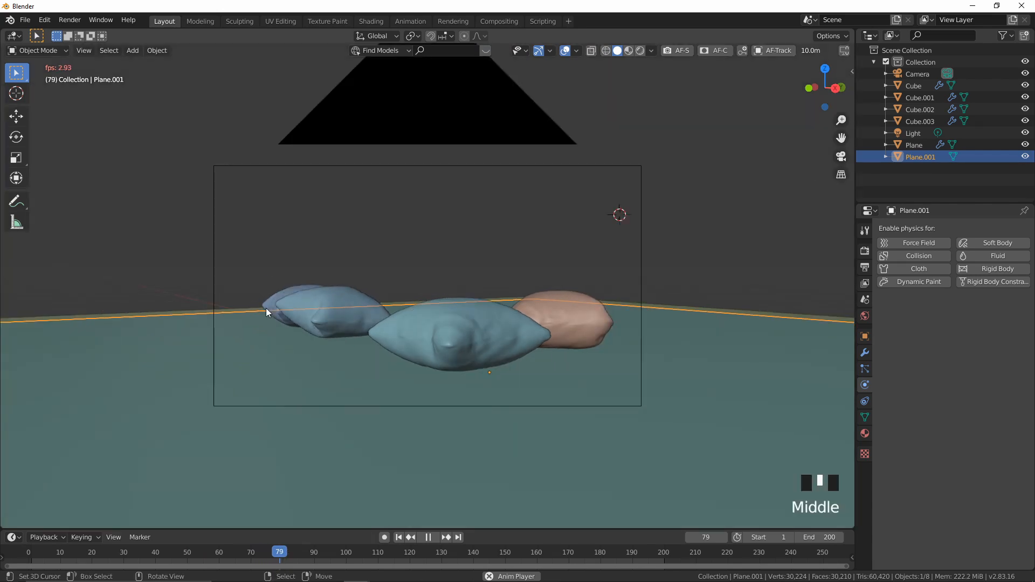
pyautogui.rightClick(306, 312)
pyautogui.press('KP_Decimal')
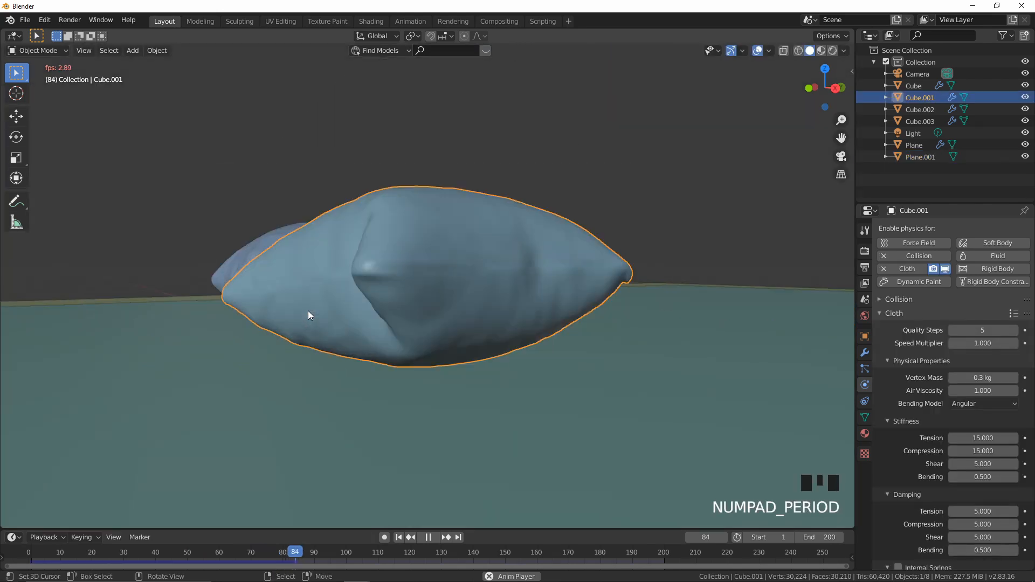
pyautogui.moveTo(309, 312); pyautogui.dragTo(444, 344, button='middle')
pyautogui.press('KP_0')
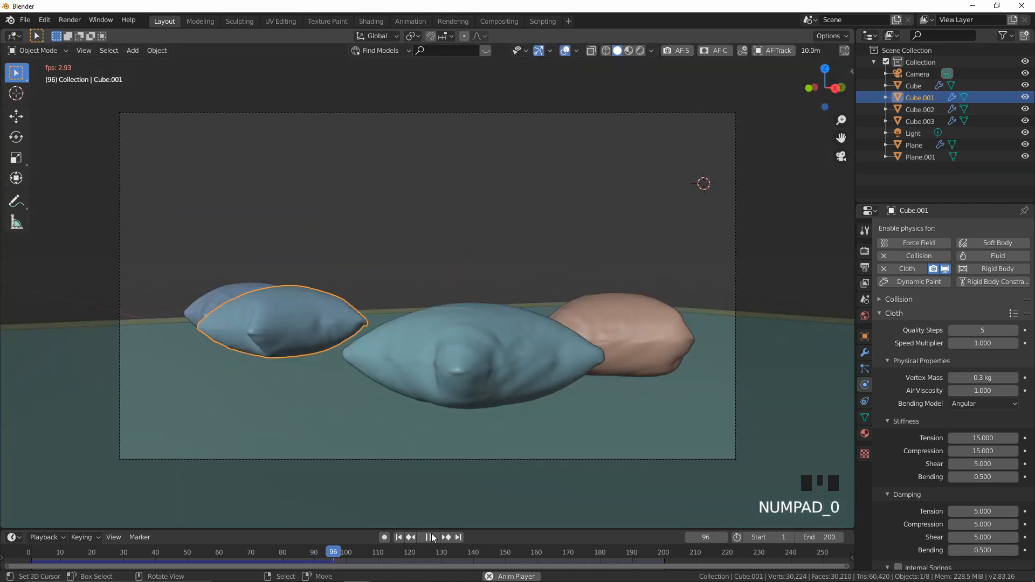
pyautogui.click(428, 537)
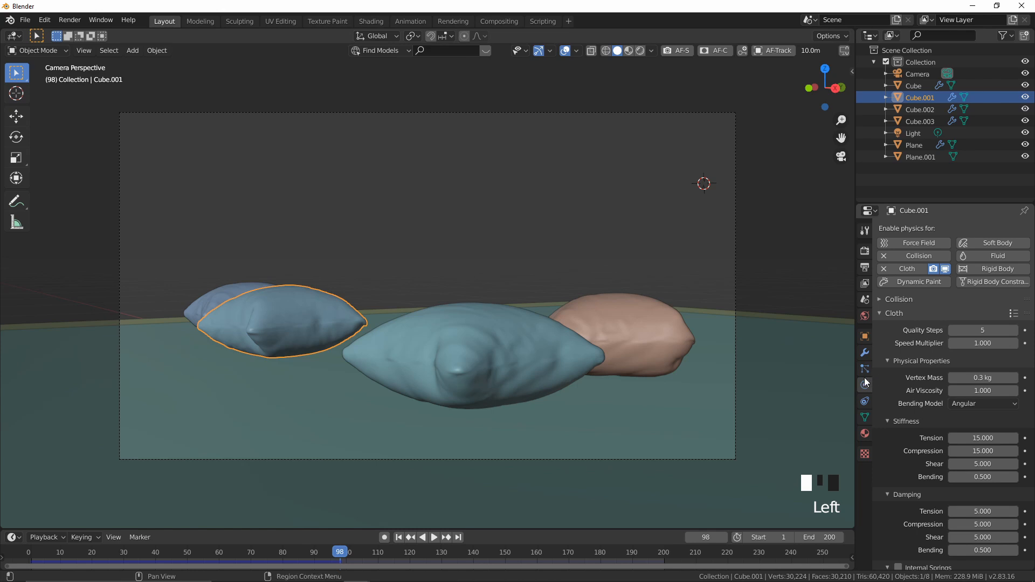
# Step: Set the scene's end frame to 100
pyautogui.scroll(-15, 939, 374)
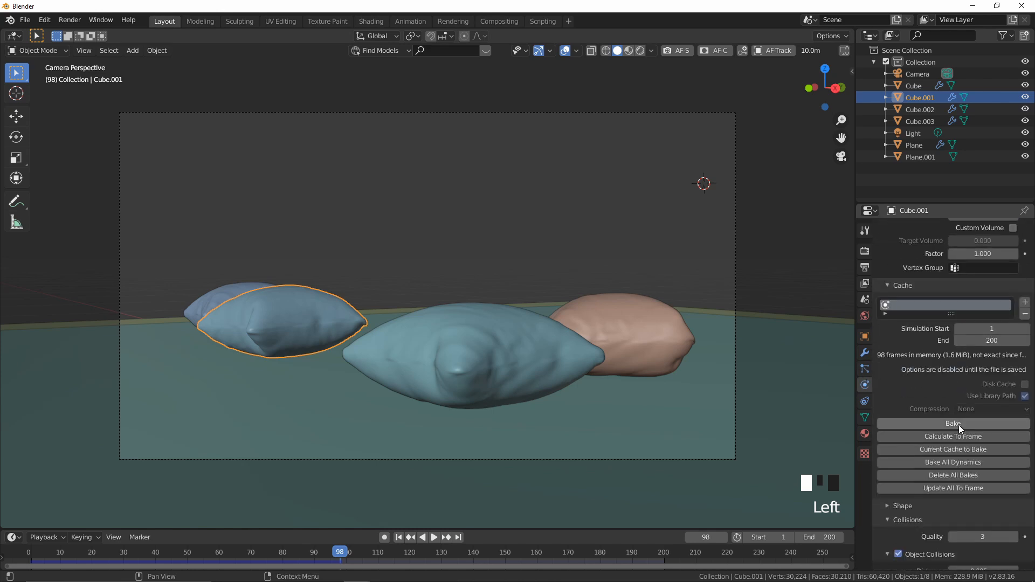
pyautogui.scroll(-3, 958, 425)
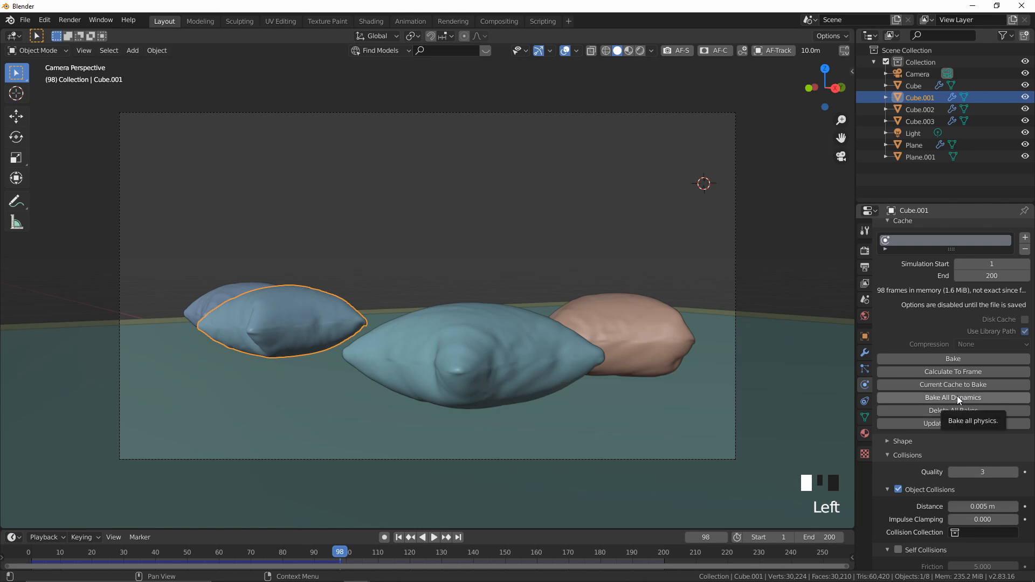
pyautogui.click(826, 537)
pyautogui.write('1')
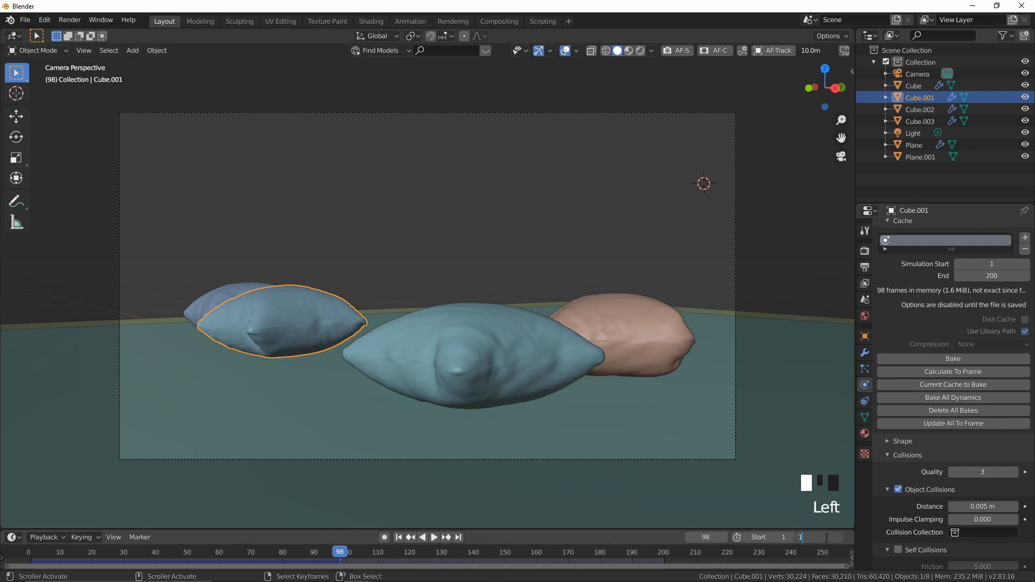
pyautogui.write('00')
pyautogui.press('Return')
# Step: Select all four cushions and set the cloth cache's simulation end to 100 for all of them
pyautogui.rightClick(465, 344)
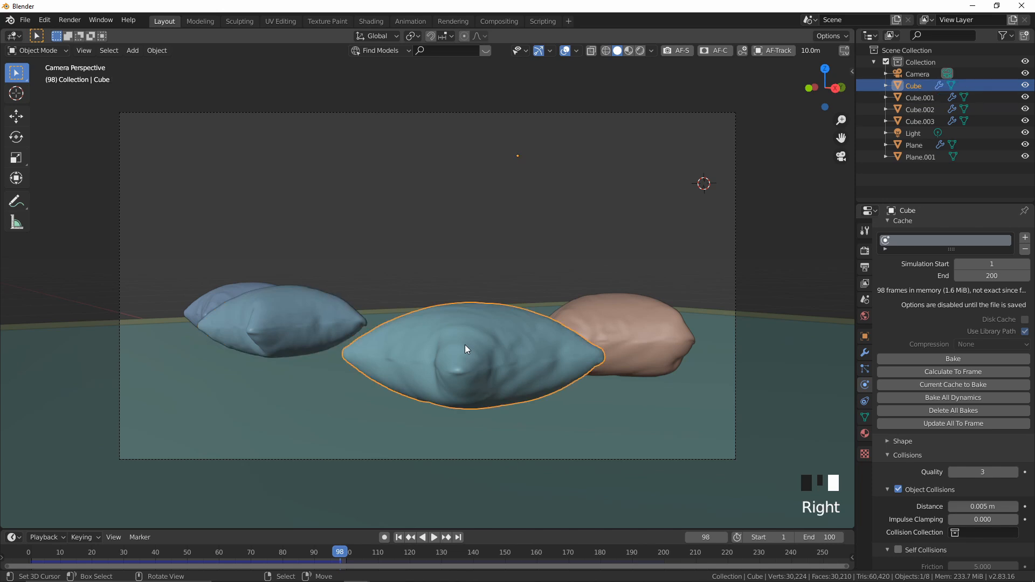
pyautogui.keyDown('shift'); pyautogui.rightClick(527, 316); pyautogui.keyUp('shift')
pyautogui.keyDown('shift'); pyautogui.rightClick(234, 294); pyautogui.keyUp('shift')
pyautogui.keyDown('shift'); pyautogui.rightClick(289, 310); pyautogui.keyUp('shift')
pyautogui.keyDown('shift'); pyautogui.rightClick(458, 356); pyautogui.keyUp('shift')
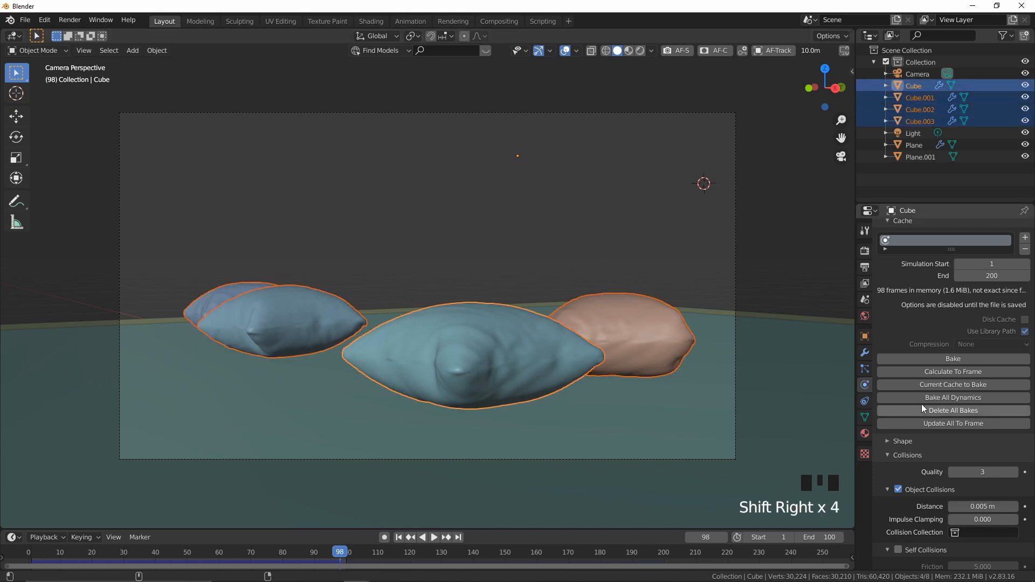
pyautogui.scroll(3, 965, 345)
pyautogui.click(996, 340)
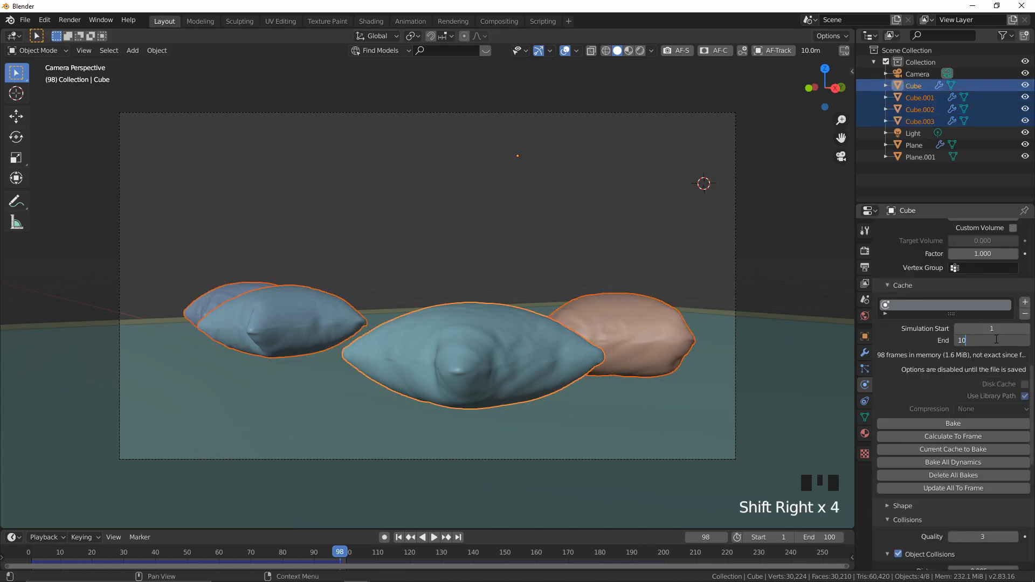
pyautogui.press('Return')
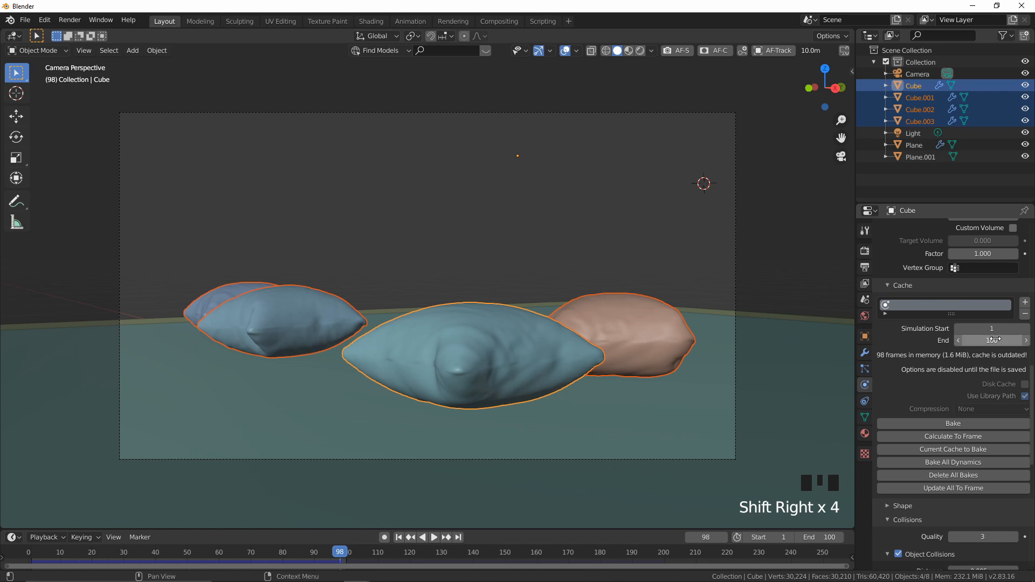
# Step: Check the cache end frame of individual cushions and undo the accidental move of one of them
pyautogui.rightClick(646, 328)
pyautogui.rightClick(490, 349)
pyautogui.rightClick(231, 290)
pyautogui.moveTo(232, 290); pyautogui.dragTo(231, 284, button='right')
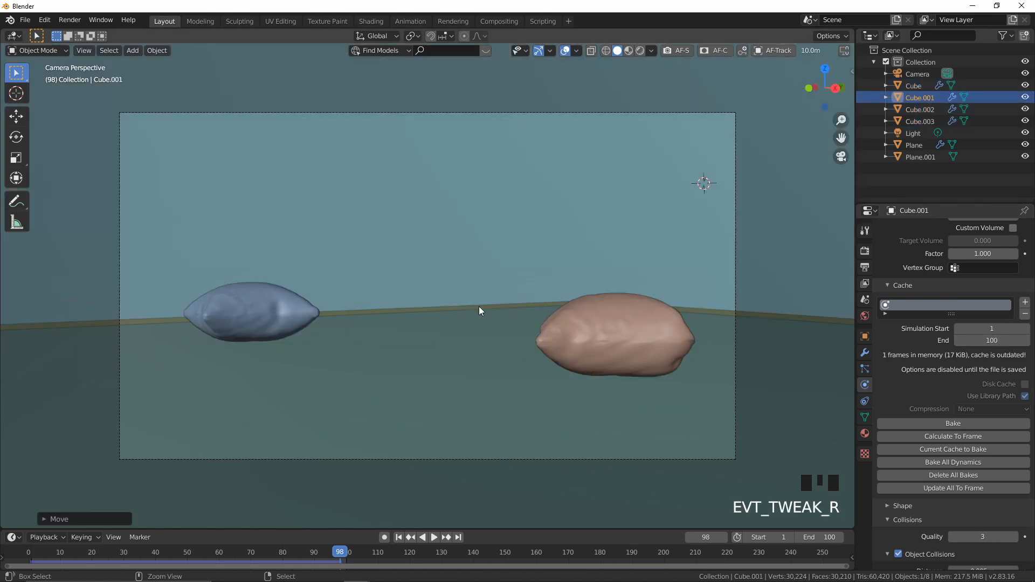
pyautogui.hotkey('ctrl', 'z')
# Step: From the first frame, check the cache range of the upper cushions and bake all dynamics
pyautogui.click(402, 538)
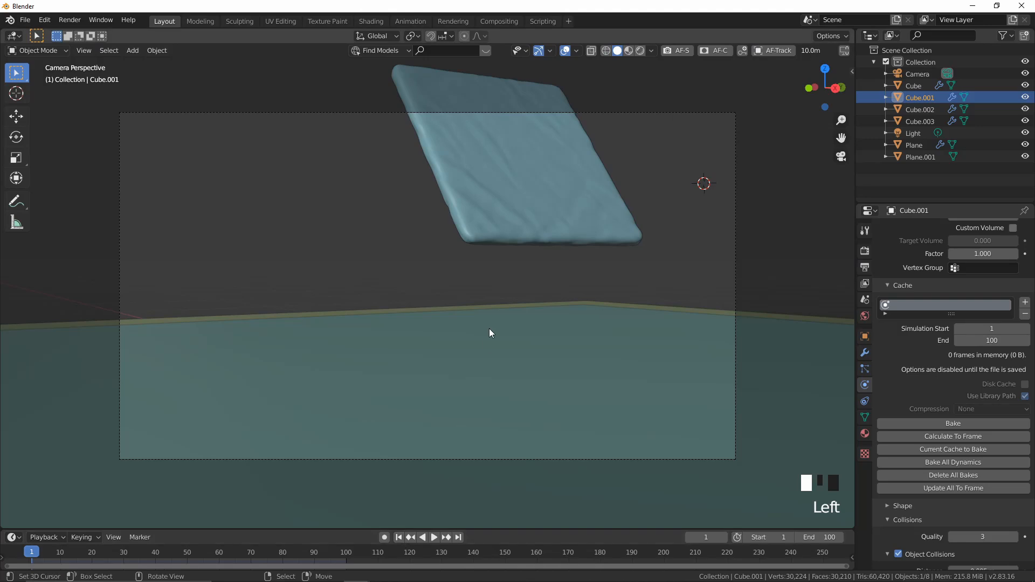
pyautogui.scroll(-7, 480, 204)
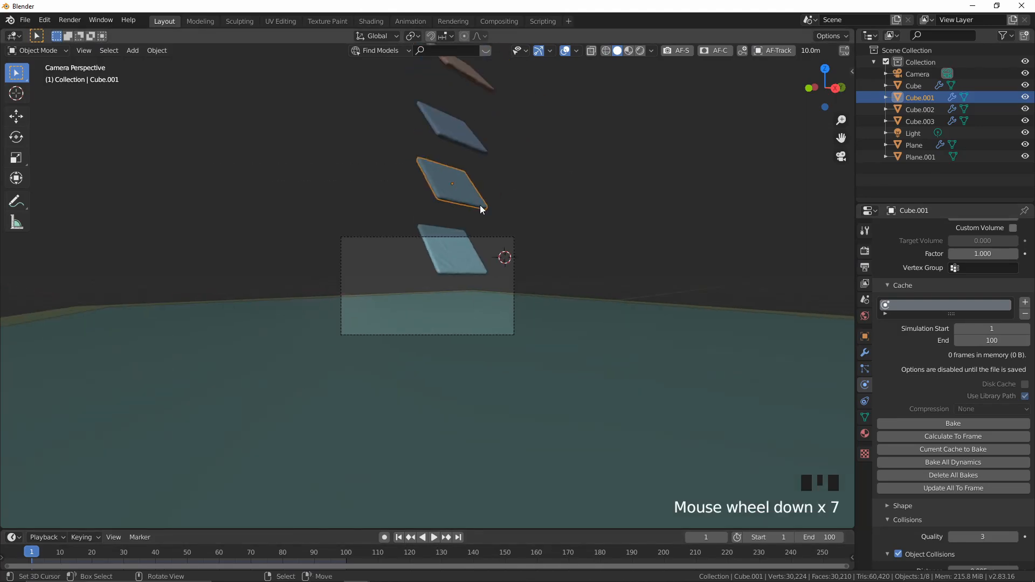
pyautogui.rightClick(455, 197)
pyautogui.rightClick(455, 197)
pyautogui.rightClick(455, 137)
pyautogui.rightClick(464, 73)
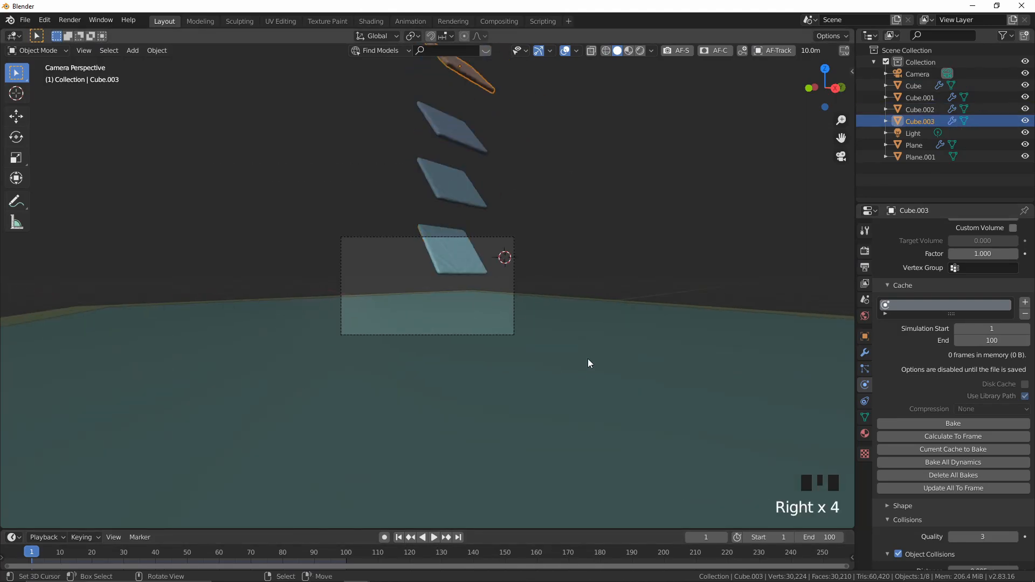
pyautogui.scroll(5, 510, 329)
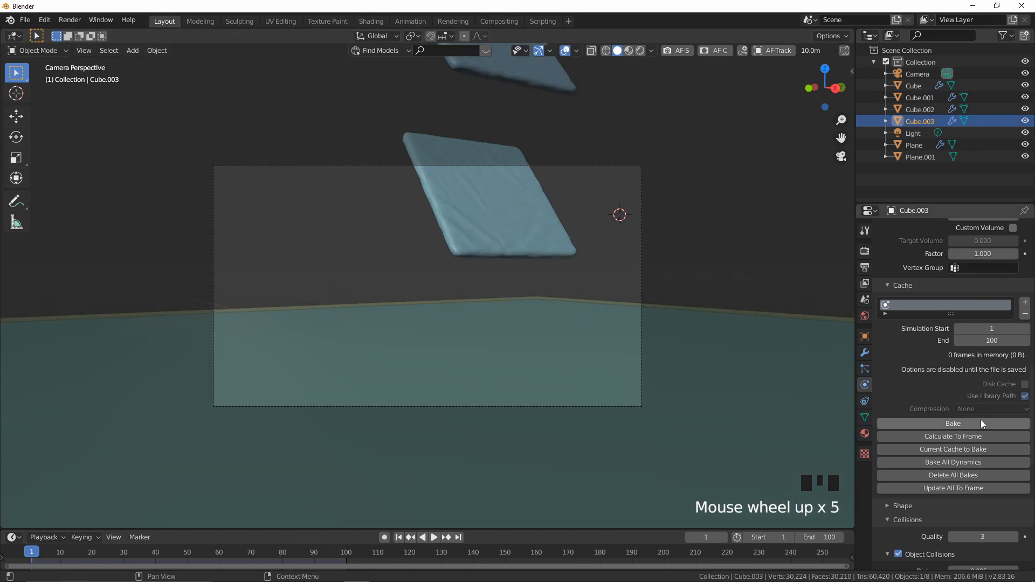
pyautogui.click(962, 462)
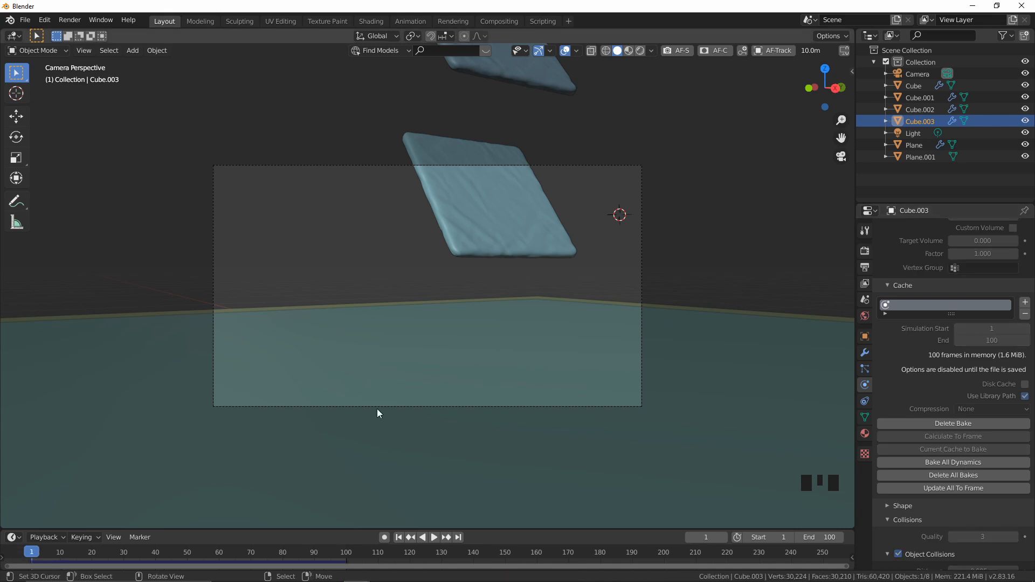
# Step: Play the baked simulation in camera view, stop it once the cushions have settled, and examine them up close
pyautogui.click(434, 537)
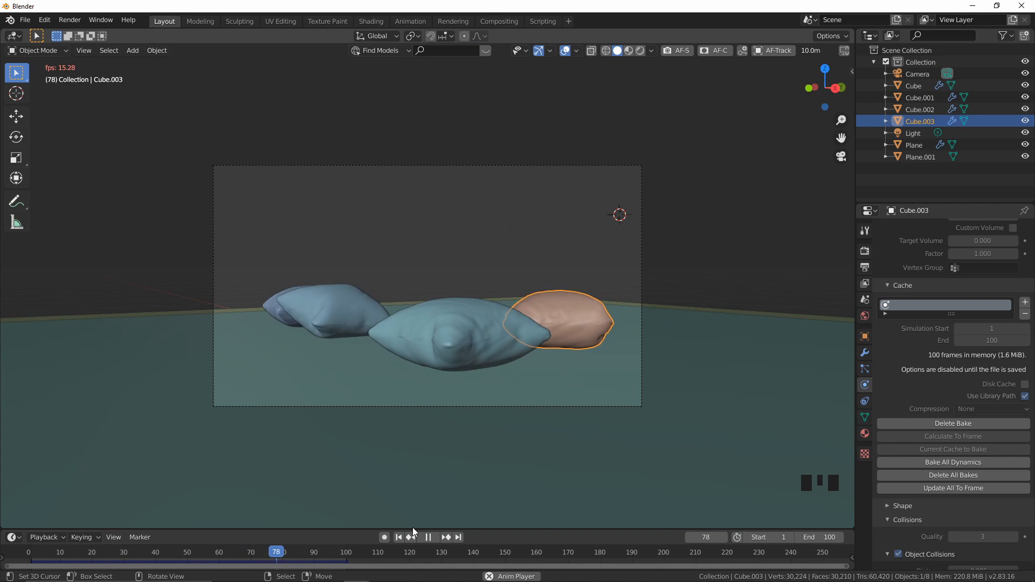
pyautogui.click(428, 537)
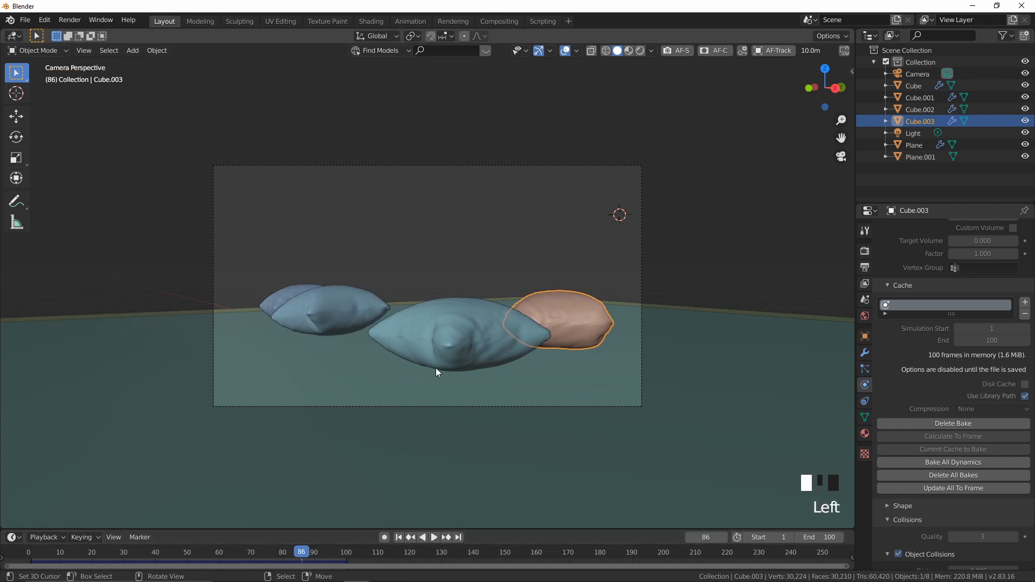
pyautogui.scroll(3, 380, 270)
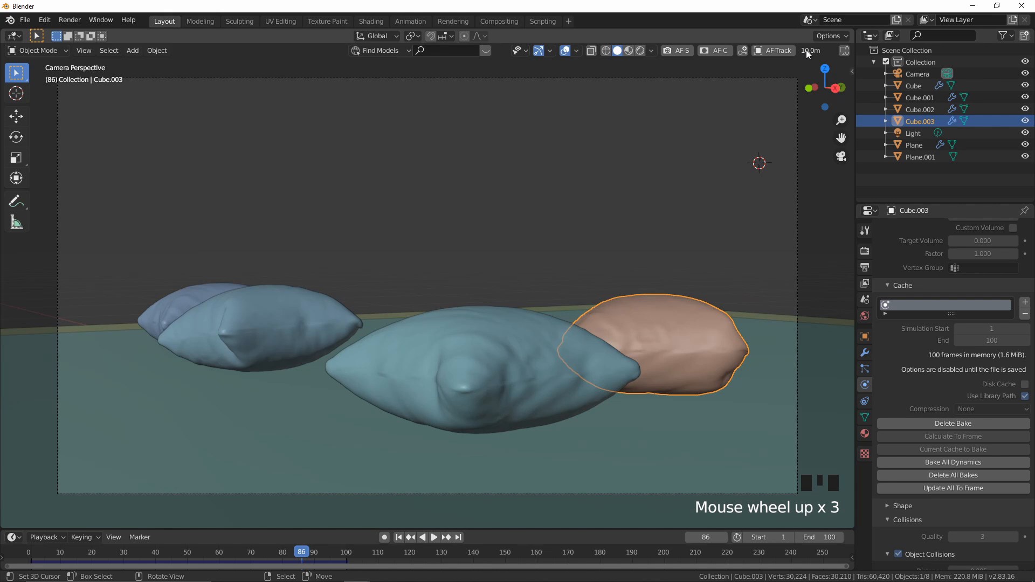
# Step: Switch the camera view to Rendered shading and set a render region over the camera frame
pyautogui.click(651, 50)
pyautogui.press('z')
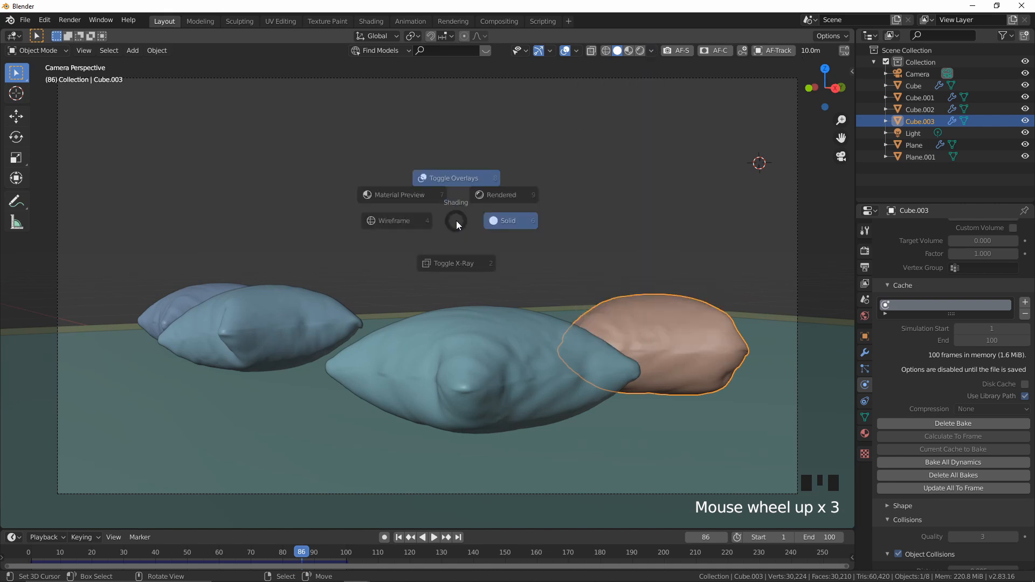
pyautogui.press('z')
pyautogui.scroll(-1, 523, 173)
pyautogui.hotkey('ctrl', 'b')
pyautogui.moveTo(80, 98); pyautogui.dragTo(764, 489)
pyautogui.scroll(1, 658, 405)
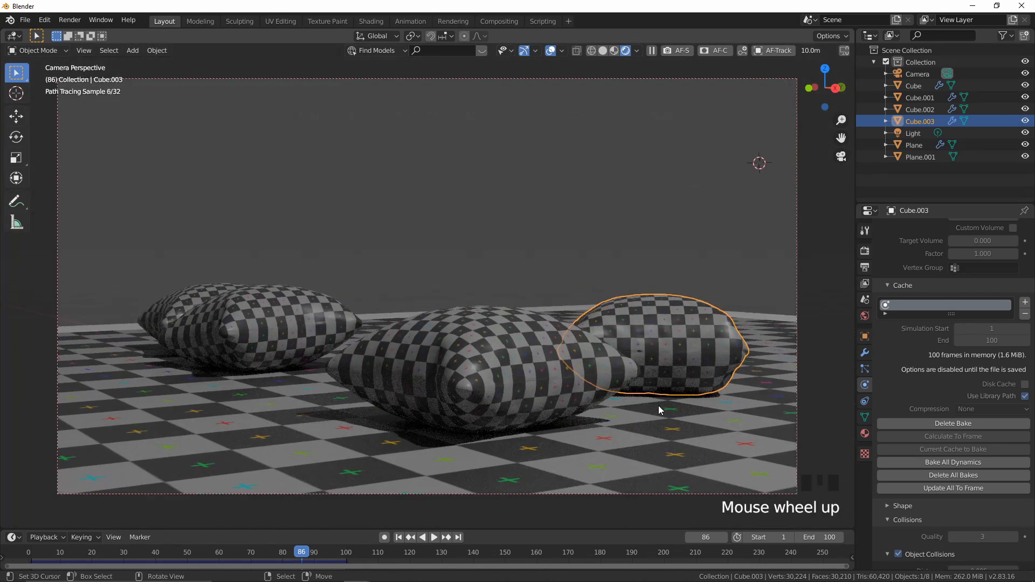
# Step: Scrub through the baked cushion animation in the rendered camera view and leave it at frame 51
pyautogui.click(223, 551)
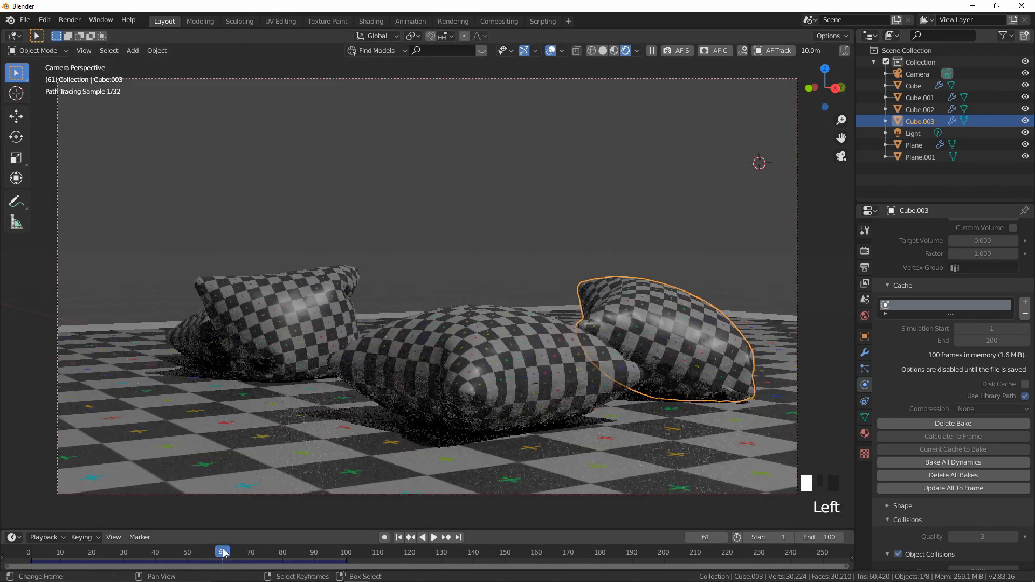
pyautogui.moveTo(222, 547); pyautogui.dragTo(138, 544)
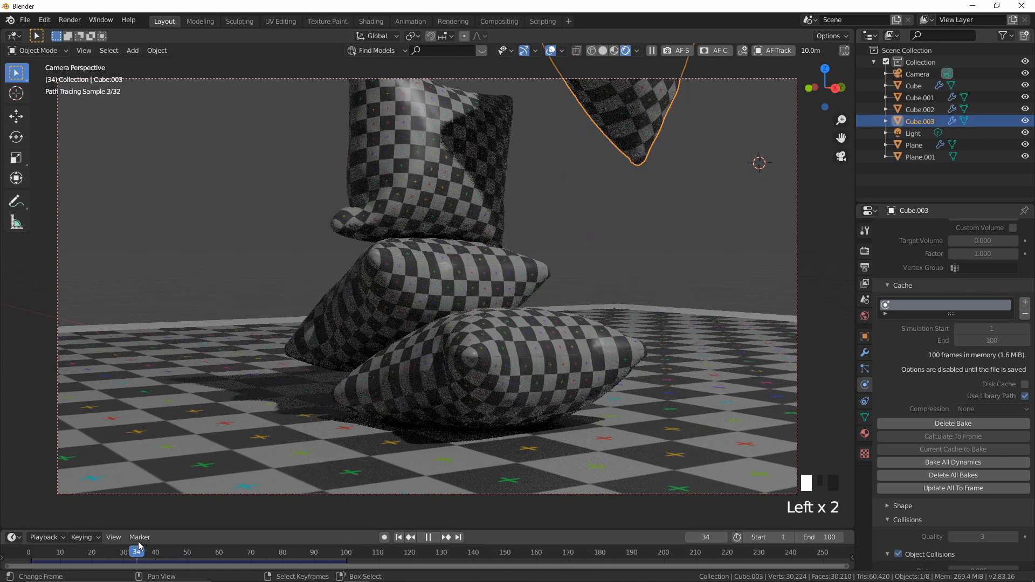
pyautogui.click(142, 538)
pyautogui.click(191, 551)
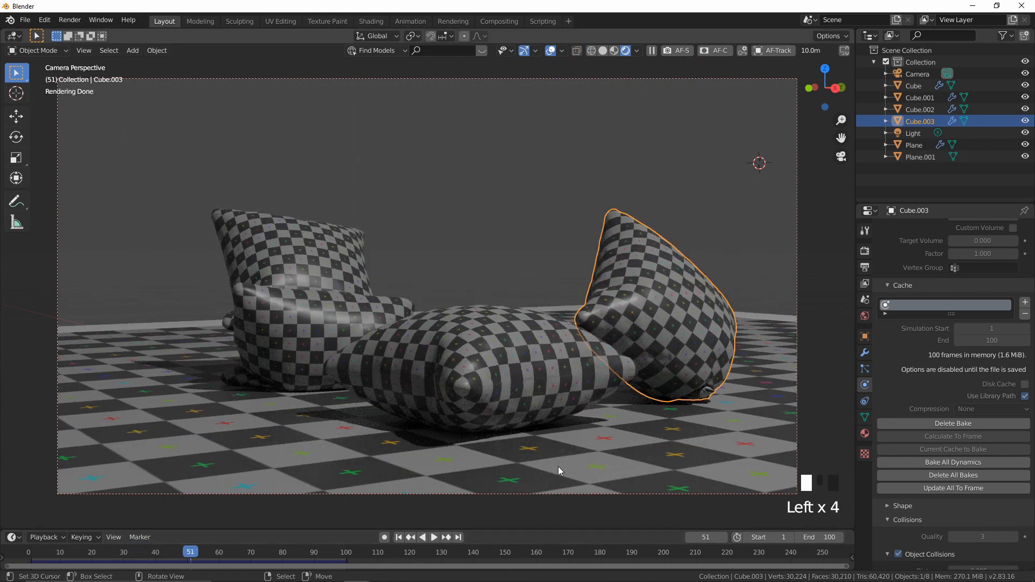
# Step: Select the floor plane and remove its checker material slot
pyautogui.rightClick(588, 458)
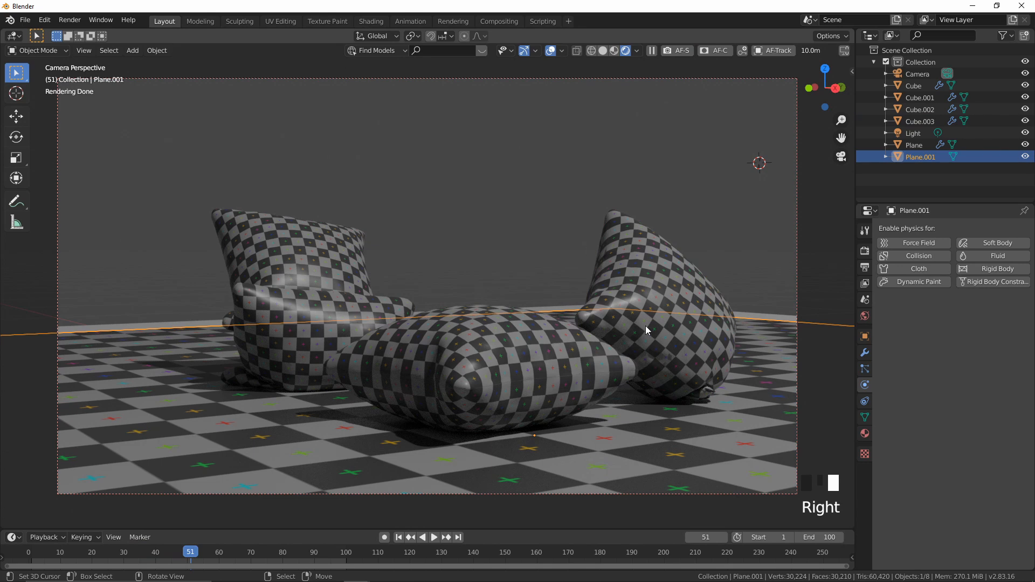
pyautogui.click(864, 433)
pyautogui.click(1025, 241)
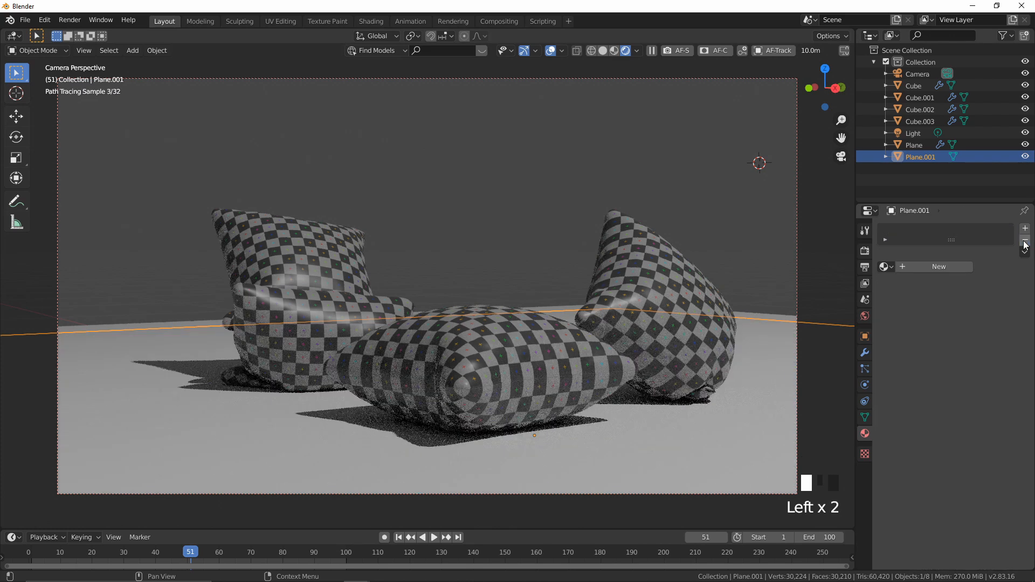
# Step: Return to Solid shading and scale the floor plane's mesh up about 1.5 times in Edit Mode
pyautogui.press('z')
pyautogui.click(620, 309)
pyautogui.moveTo(620, 309); pyautogui.dragTo(600, 309, button='middle')
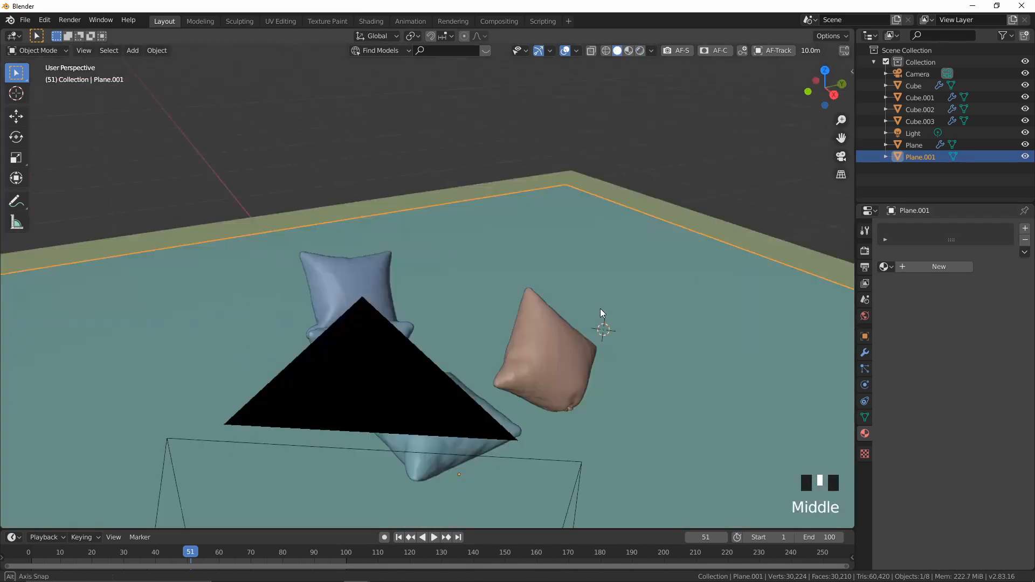
pyautogui.scroll(-8, 594, 309)
pyautogui.press('Tab')
pyautogui.press('s')
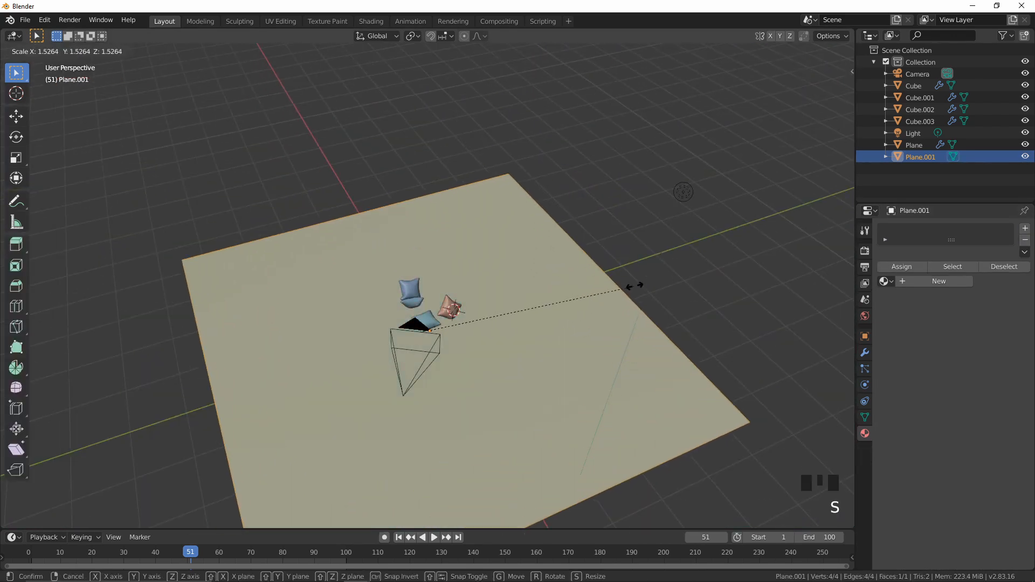
pyautogui.click(548, 228)
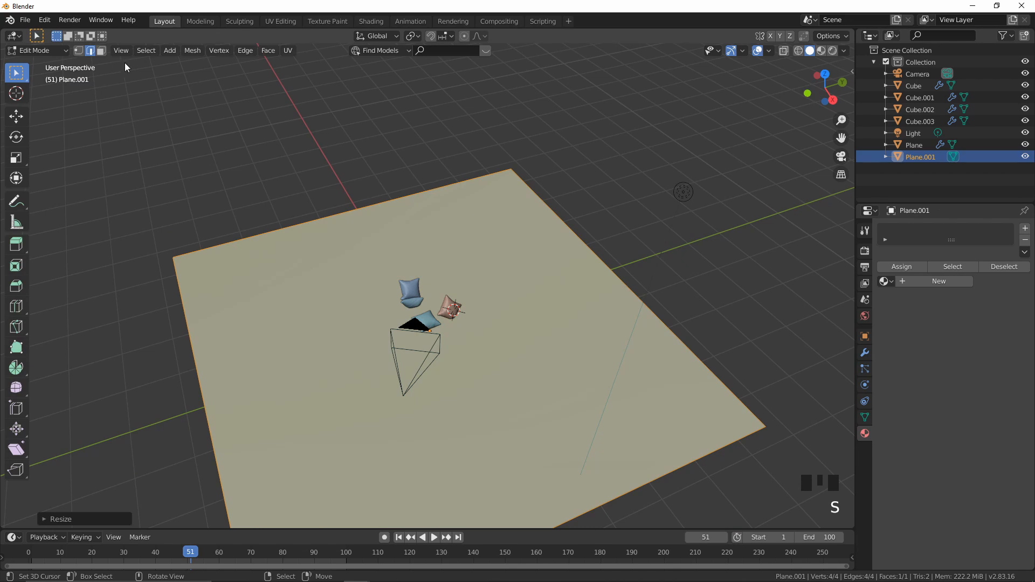
# Step: Extrude the floor's two back edges about 4 m straight up along Z to form walls
pyautogui.rightClick(386, 203)
pyautogui.scroll(-2, 569, 216)
pyautogui.moveTo(579, 290); pyautogui.dragTo(603, 271, button='middle')
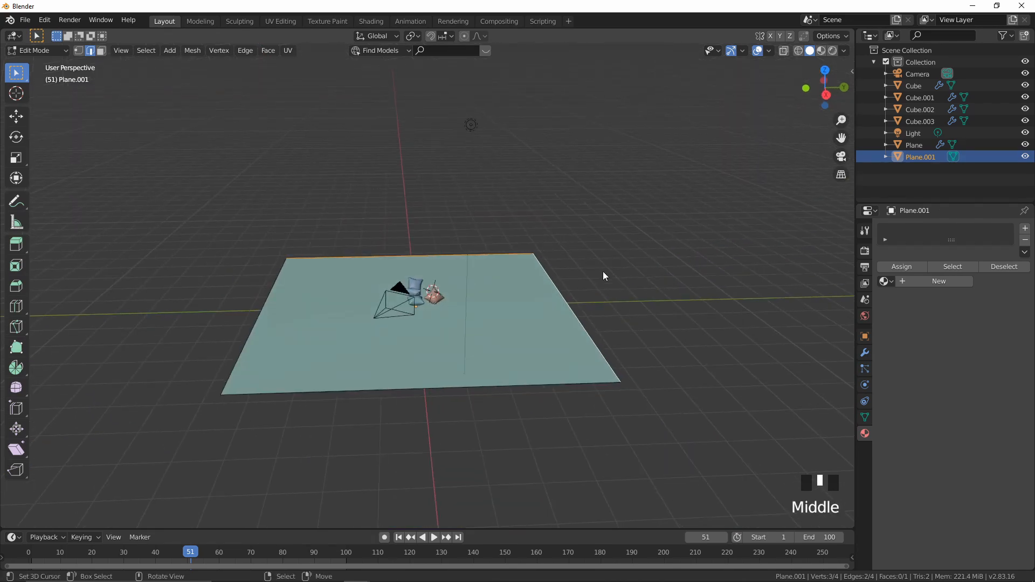
pyautogui.press('e')
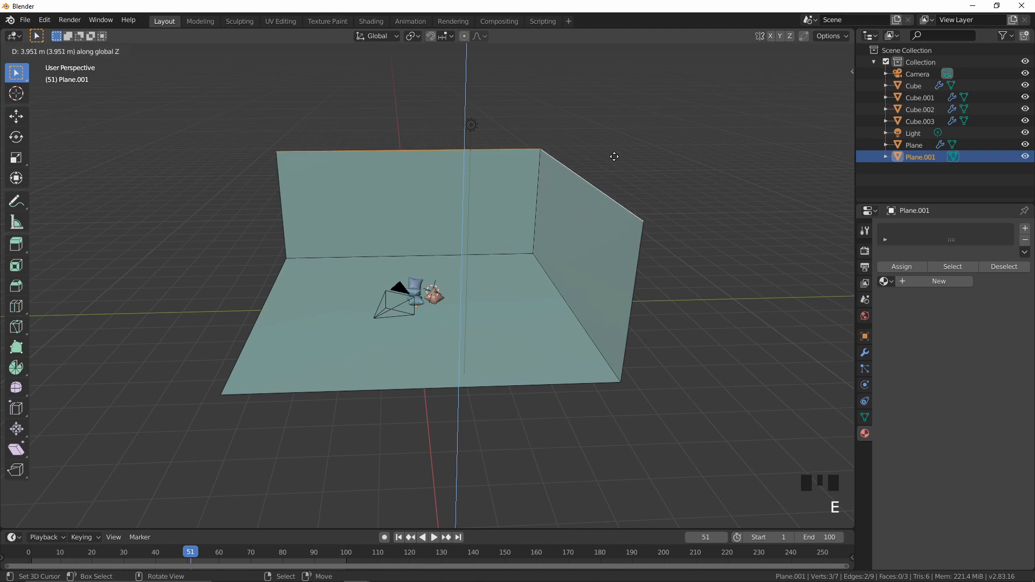
pyautogui.click(614, 157)
# Step: Bevel the two floor-wall edges and the vertical corner edge by about 0.74 m with 9 segments, leaving nothing selected
pyautogui.rightClick(465, 255)
pyautogui.keyDown('shift'); pyautogui.rightClick(573, 293); pyautogui.keyUp('shift')
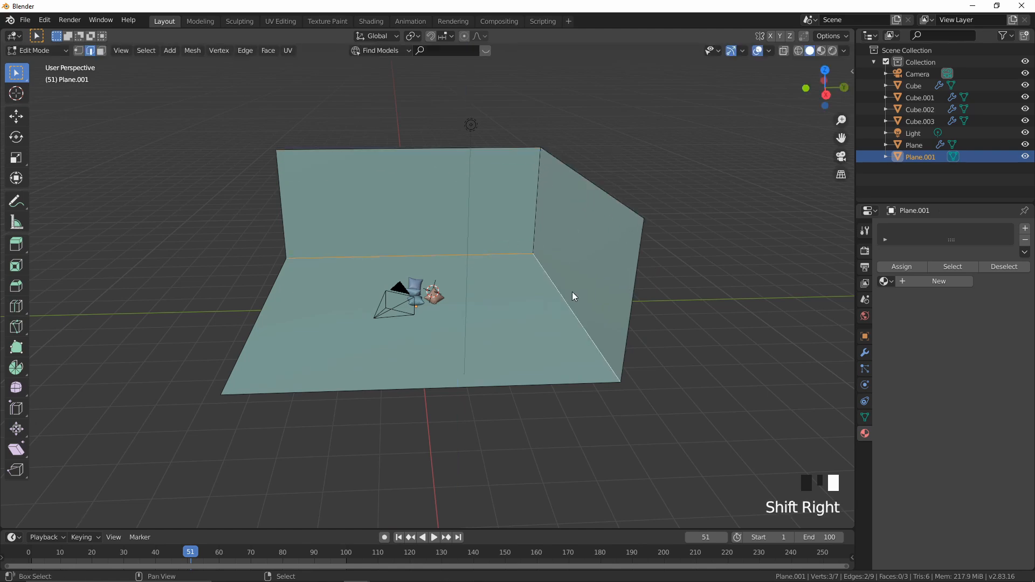
pyautogui.keyDown('shift'); pyautogui.rightClick(533, 206); pyautogui.keyUp('shift')
pyautogui.moveTo(533, 205); pyautogui.dragTo(462, 260, button='middle')
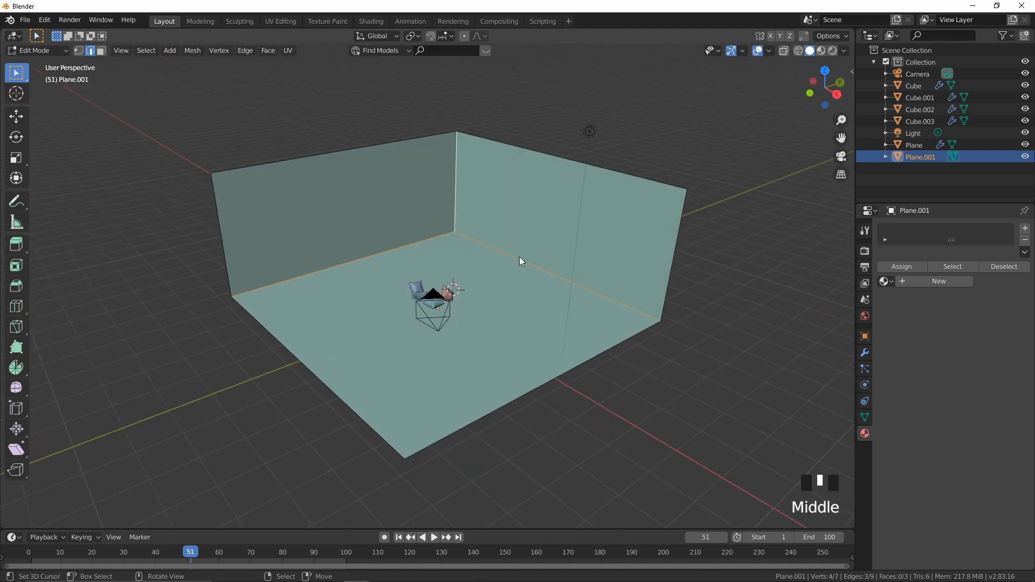
pyautogui.hotkey('ctrl', 'b')
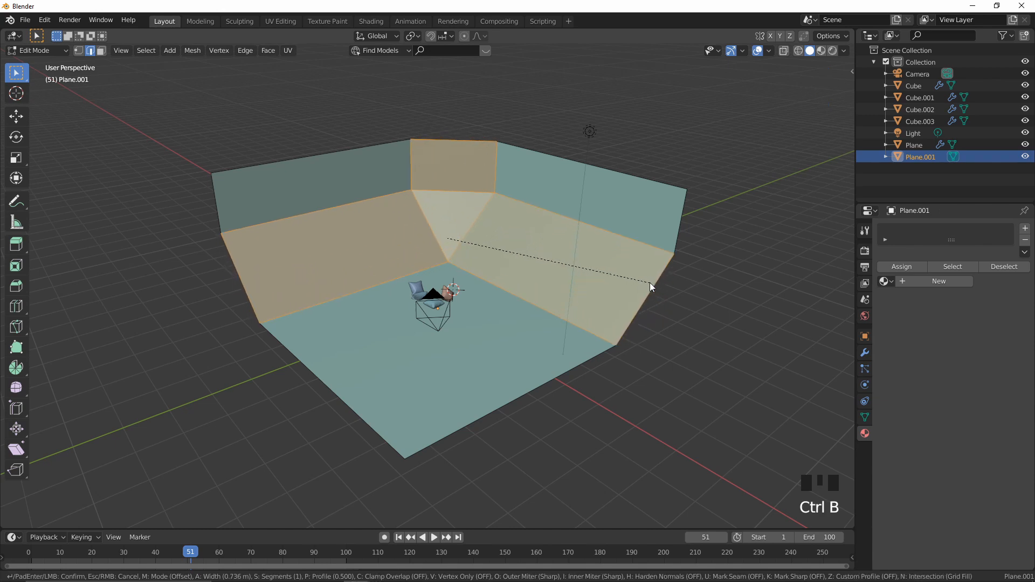
pyautogui.scroll(8, 649, 282)
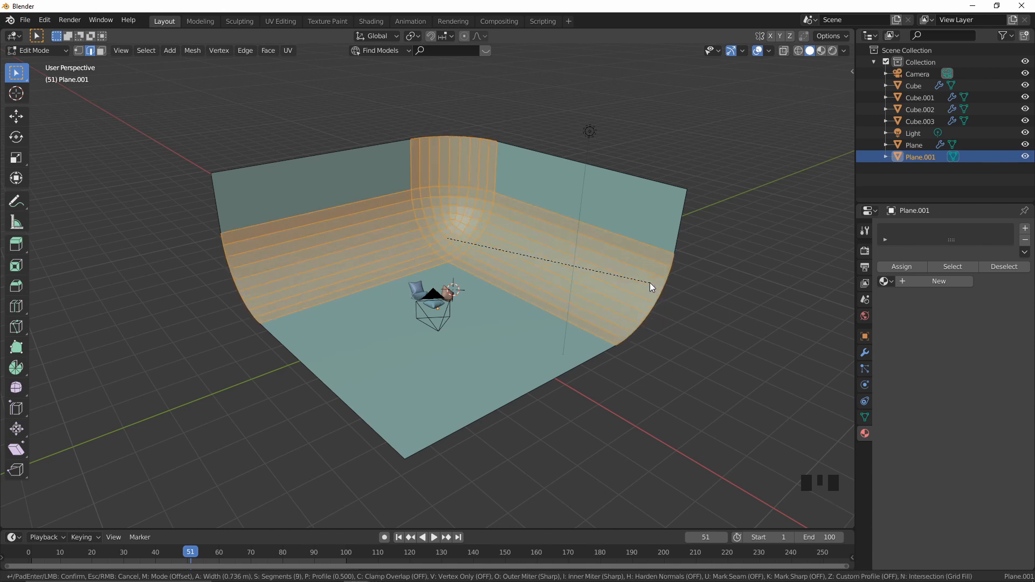
pyautogui.click(649, 282)
pyautogui.hotkey('alt', 'a')
# Step: Shade the curved backdrop smooth in Object Mode and preview it through the camera in Rendered shading
pyautogui.moveTo(649, 282); pyautogui.dragTo(565, 292, button='middle')
pyautogui.press('Tab')
pyautogui.rightClick(545, 298)
pyautogui.click(545, 297)
pyautogui.press('KP_0')
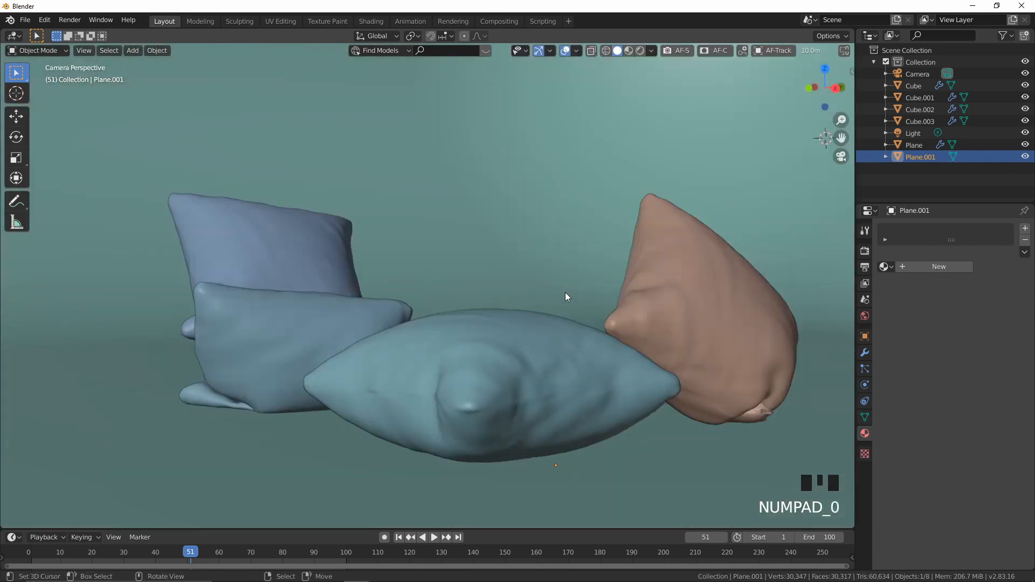
pyautogui.scroll(-2, 565, 292)
pyautogui.press('z')
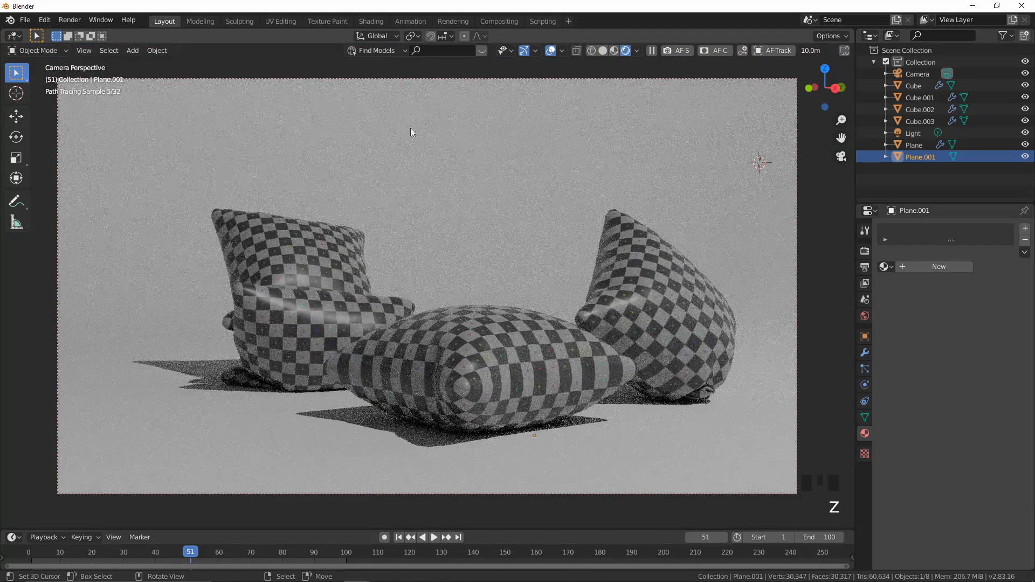
# Step: Return to Solid shading outside the camera view and delete the scene light
pyautogui.press('z')
pyautogui.moveTo(555, 236); pyautogui.dragTo(542, 269, button='middle')
pyautogui.scroll(-8, 541, 265)
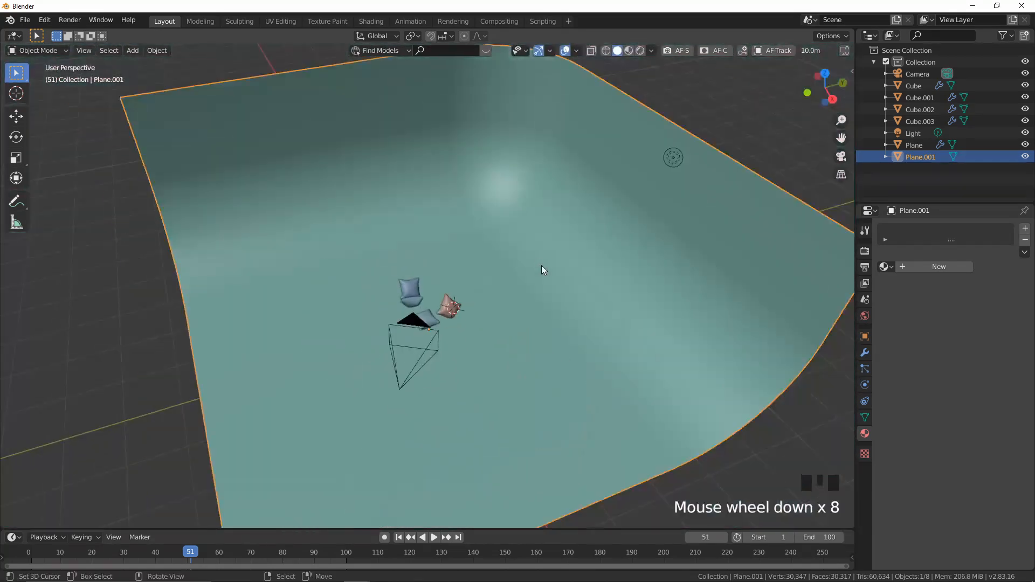
pyautogui.rightClick(668, 163)
pyautogui.press('x')
pyautogui.click(668, 163)
# Step: Set the world background color to an Environment Texture and browse for its image to the hdrmaps_com_free_068 folder in HDRI_Maps
pyautogui.click(865, 316)
pyautogui.click(1024, 292)
pyautogui.click(647, 345)
pyautogui.click(1017, 312)
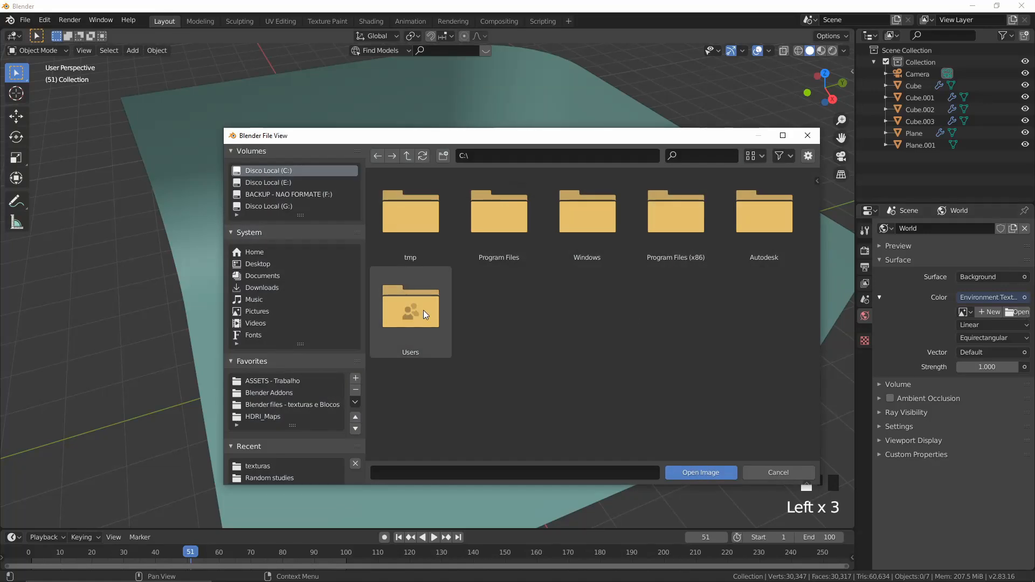
pyautogui.click(270, 416)
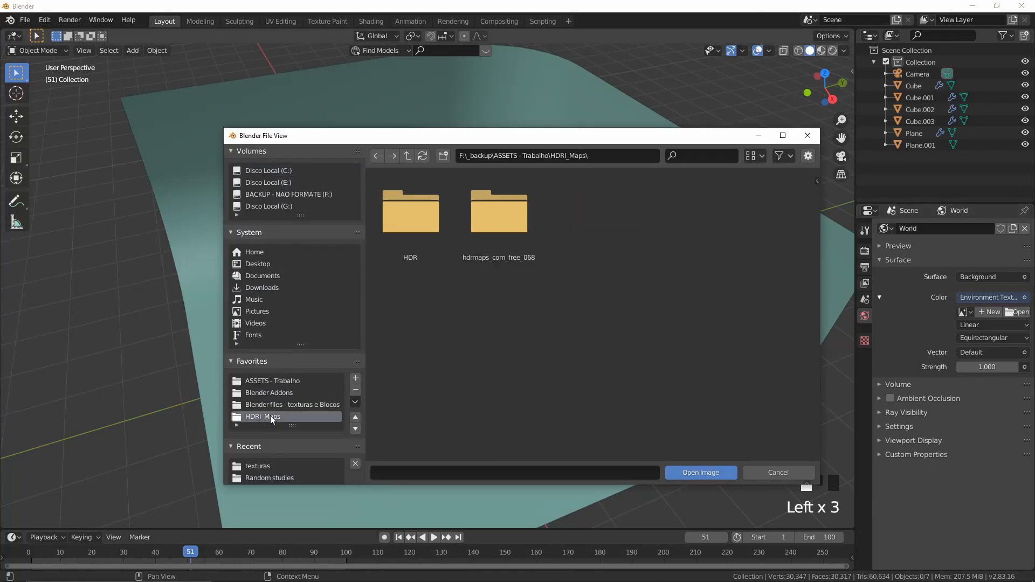
pyautogui.click(405, 225)
pyautogui.doubleClick(494, 215)
# Step: Switch to Chrome and open the HDRI Haven page at hdrihaven.com/hdris
pyautogui.hotkey('alt', 'Tab')
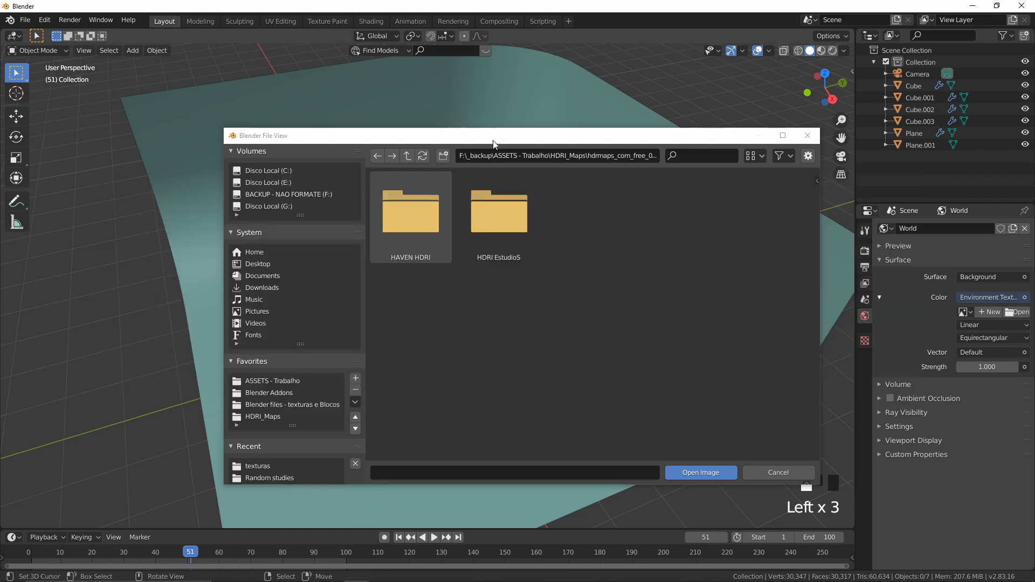
pyautogui.moveTo(331, 575)
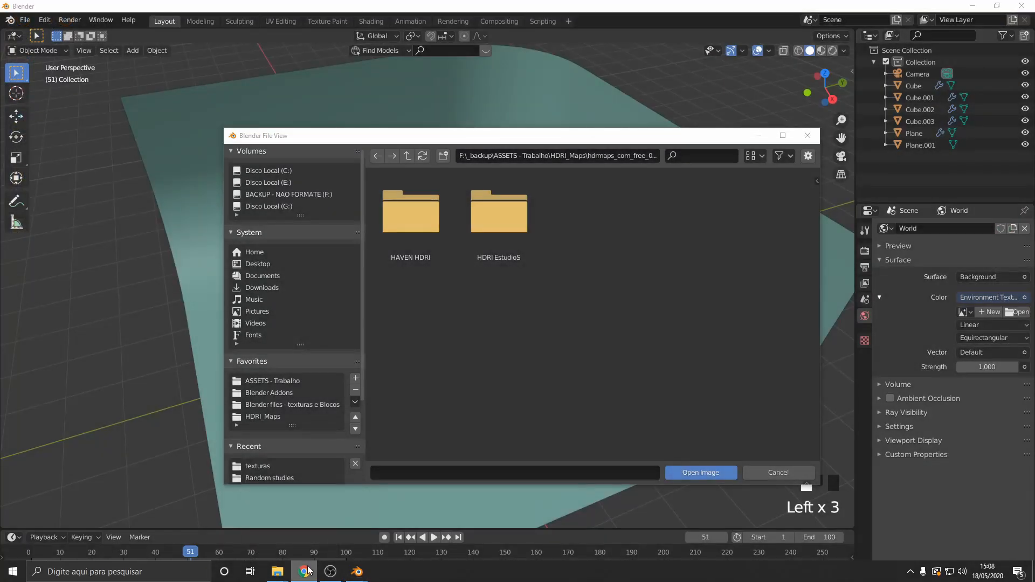
pyautogui.rightClick(304, 572)
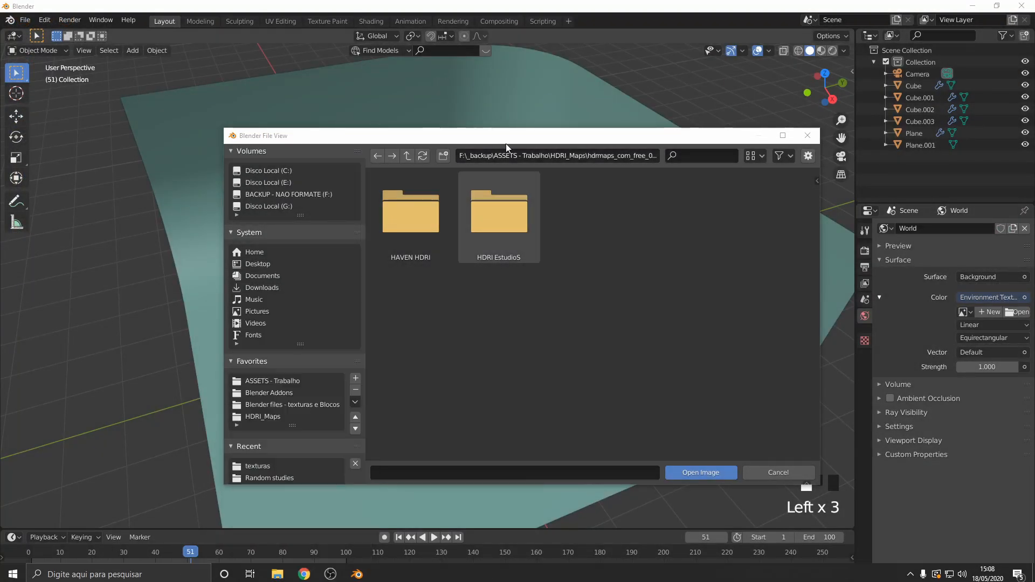
pyautogui.click(498, 216)
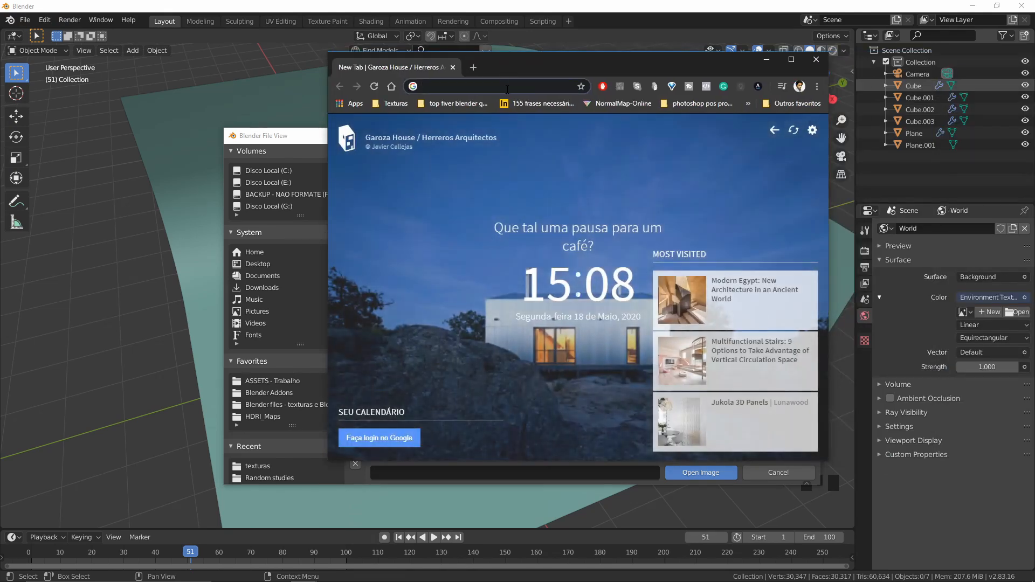
pyautogui.write('hdri')
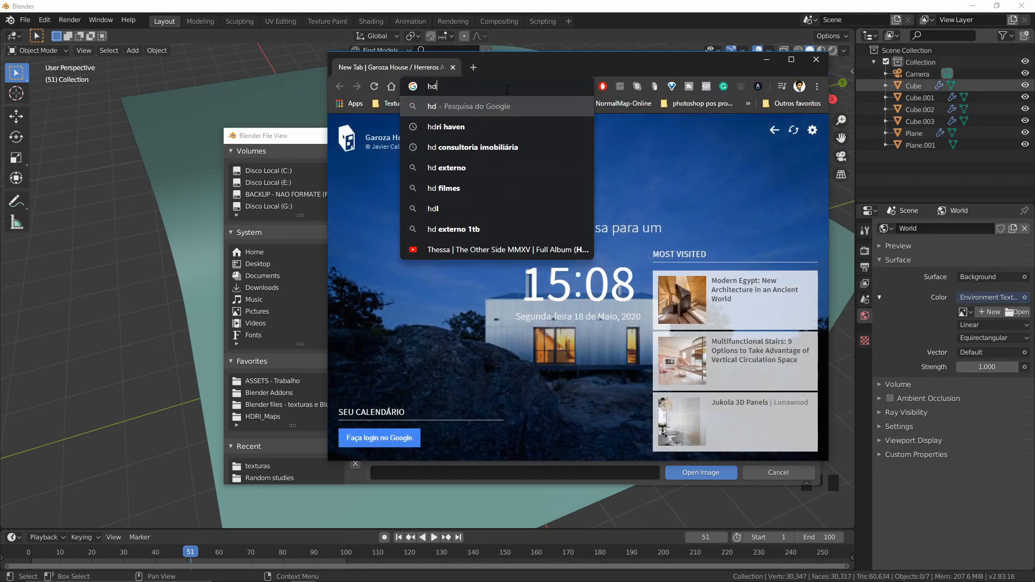
pyautogui.press('Down')
pyautogui.press('Down')
pyautogui.press('Down')
pyautogui.press('Down')
pyautogui.press('Down')
pyautogui.press('Down')
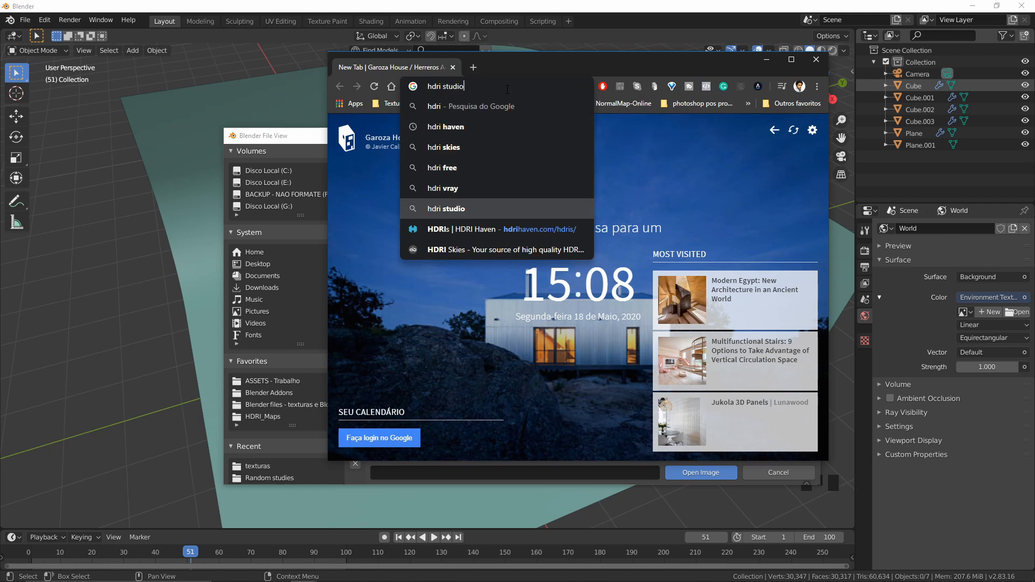
pyautogui.press('Return')
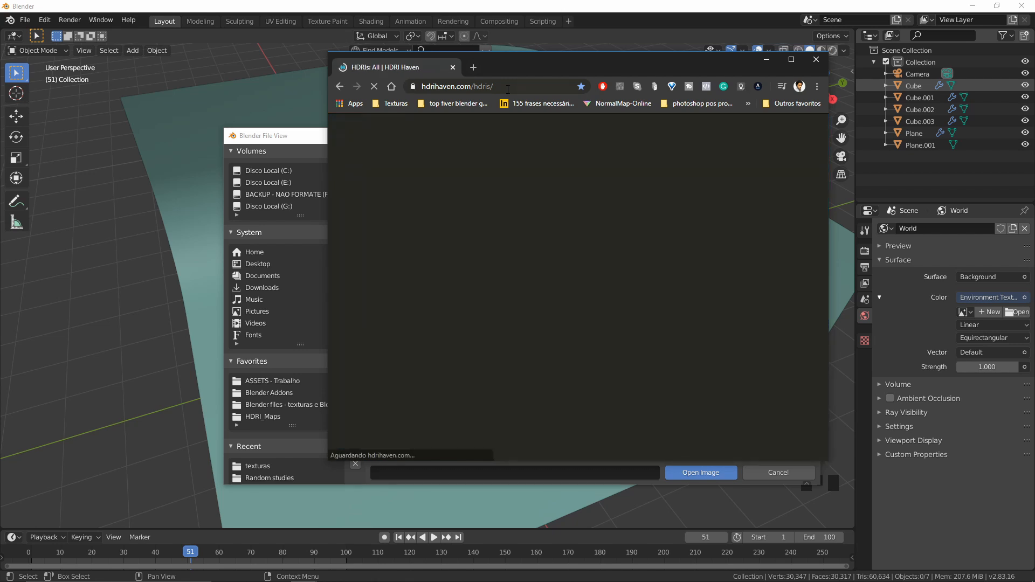
# Step: Maximize the browser, look through the HDRI Haven gallery, and close it to return to Blender's image browser
pyautogui.click(791, 59)
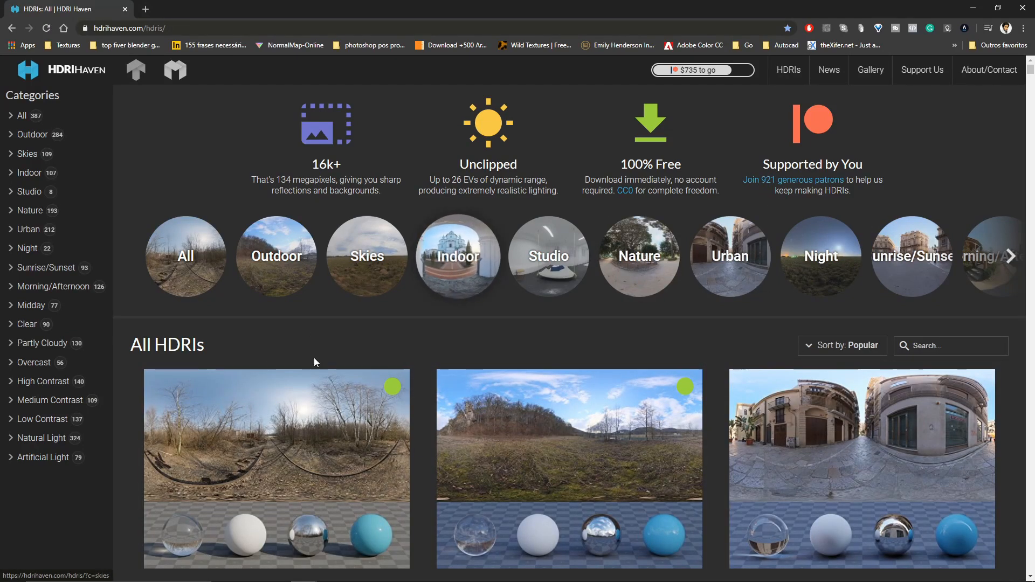
pyautogui.scroll(-5, 593, 385)
pyautogui.click(1023, 8)
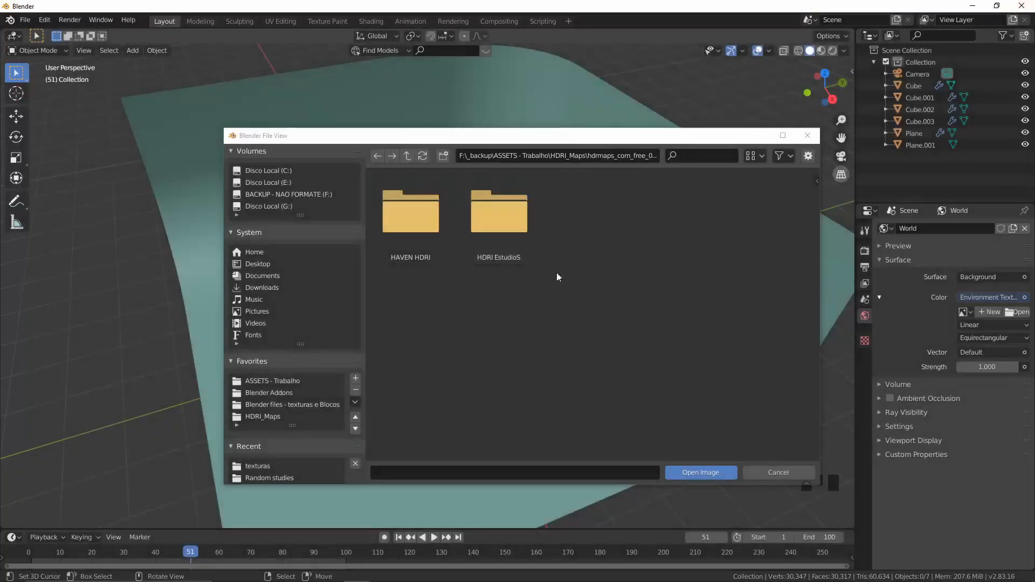
# Step: Load studio006.hdr from the HDRI EstudioS Pack 01 folder as the world environment texture
pyautogui.doubleClick(480, 238)
pyautogui.click(762, 313)
pyautogui.click(705, 474)
# Step: Preview the world lighting on the cushions through the camera in Rendered shading
pyautogui.press('z')
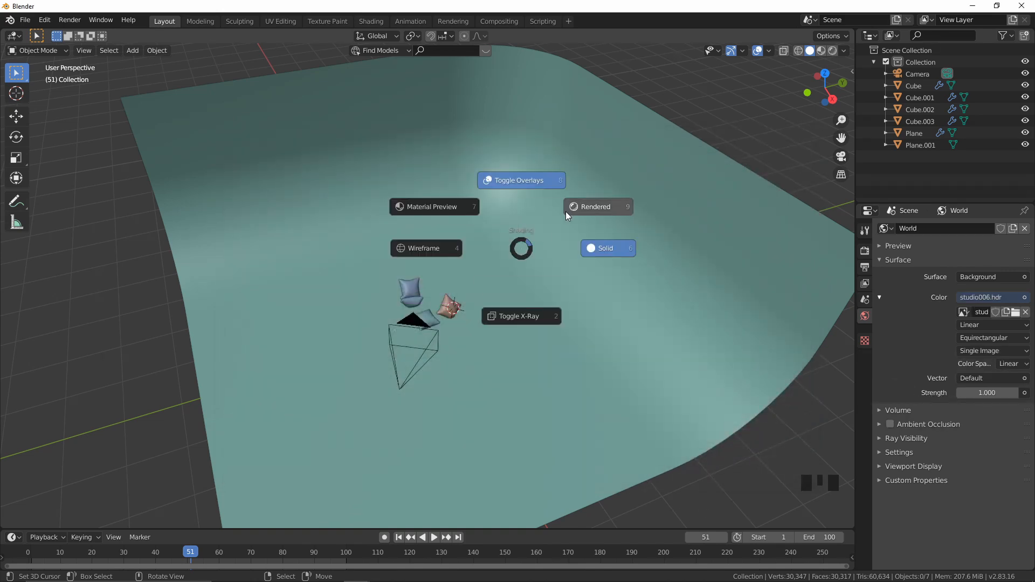
pyautogui.click(565, 210)
pyautogui.press('KP_0')
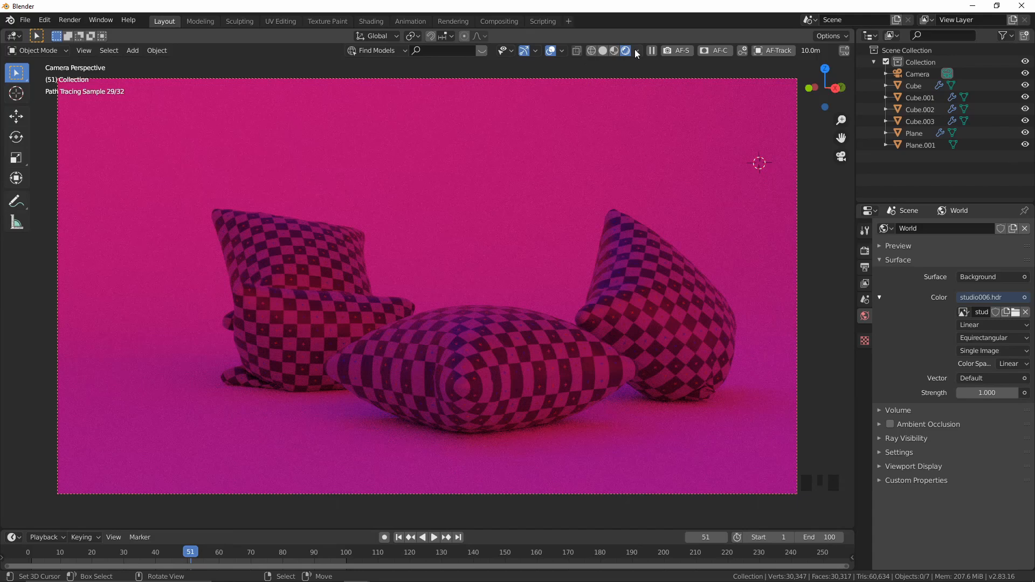
pyautogui.click(637, 51)
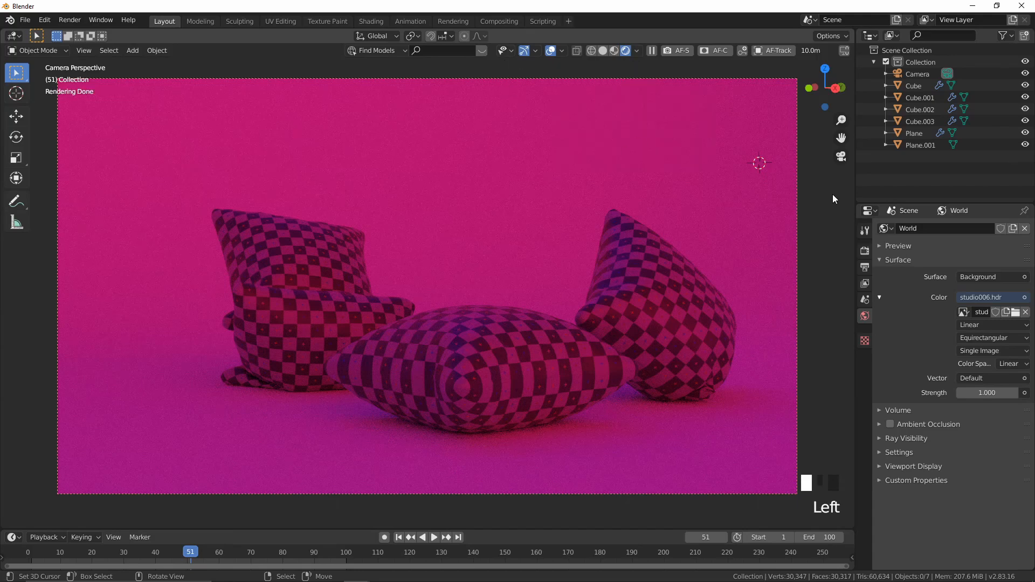
# Step: Replace the world environment image with studio005small.hdr from the Pack 01 folder
pyautogui.click(1016, 312)
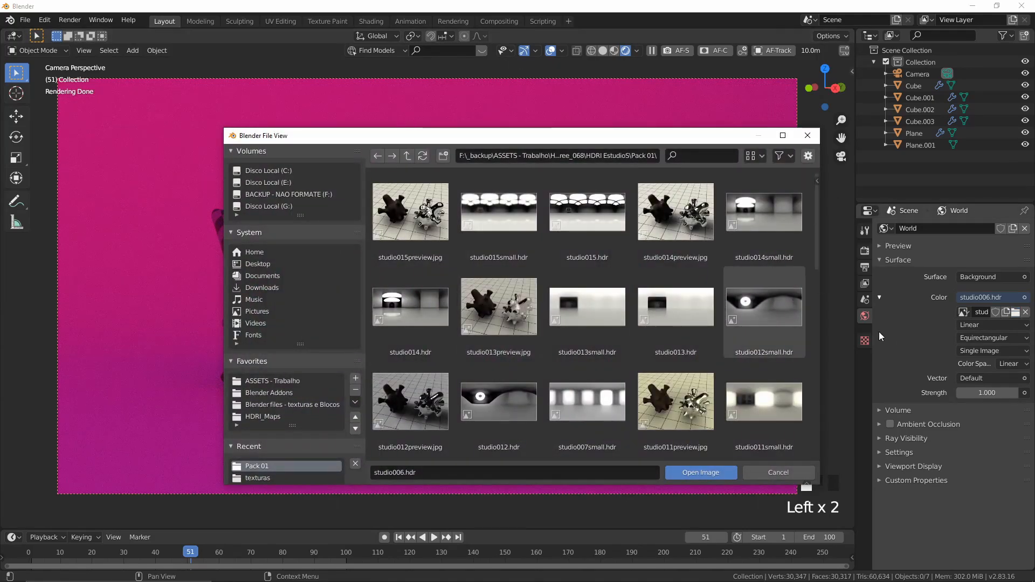
pyautogui.scroll(-5, 568, 308)
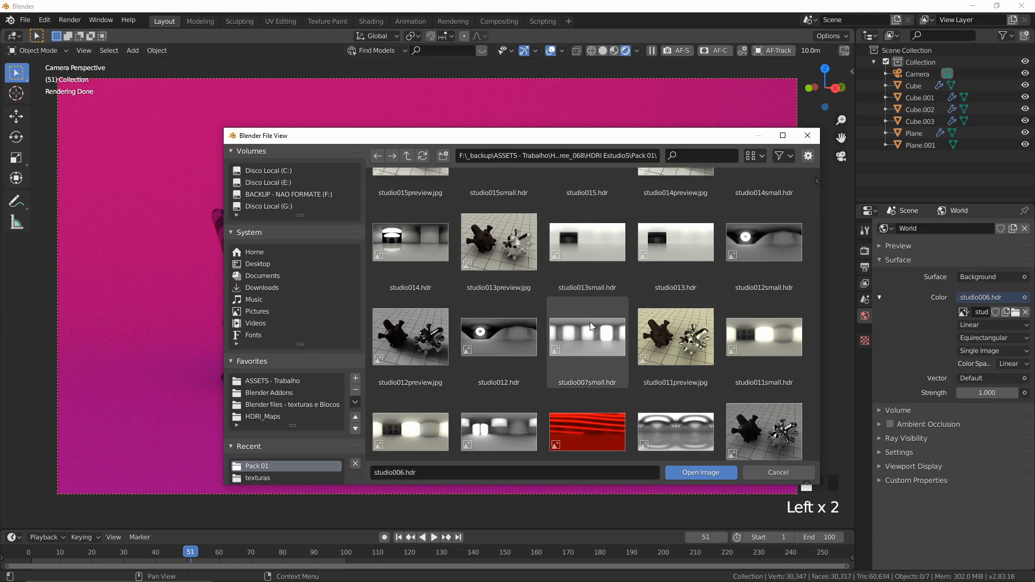
pyautogui.scroll(-4, 466, 314)
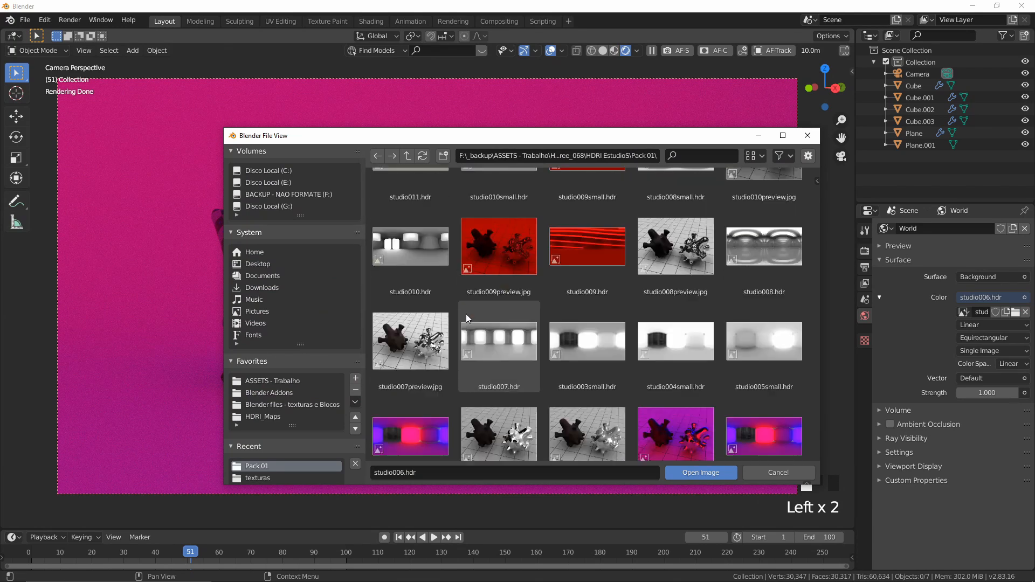
pyautogui.click(764, 255)
pyautogui.click(701, 472)
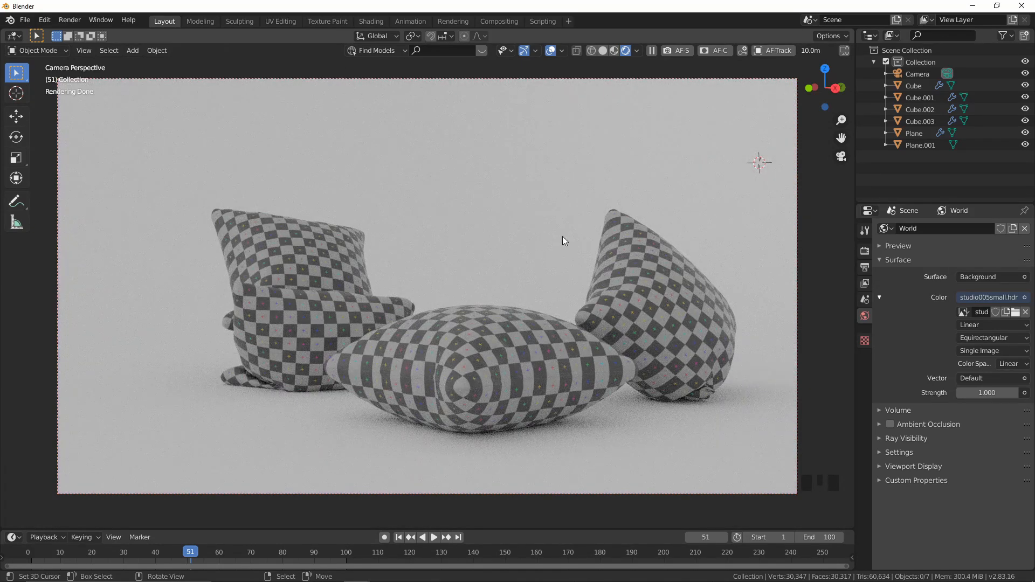
# Step: Move the camera sideways along a single axis to reframe the cushions
pyautogui.rightClick(797, 142)
pyautogui.press('g')
pyautogui.middleClick(717, 291)
pyautogui.click(703, 305)
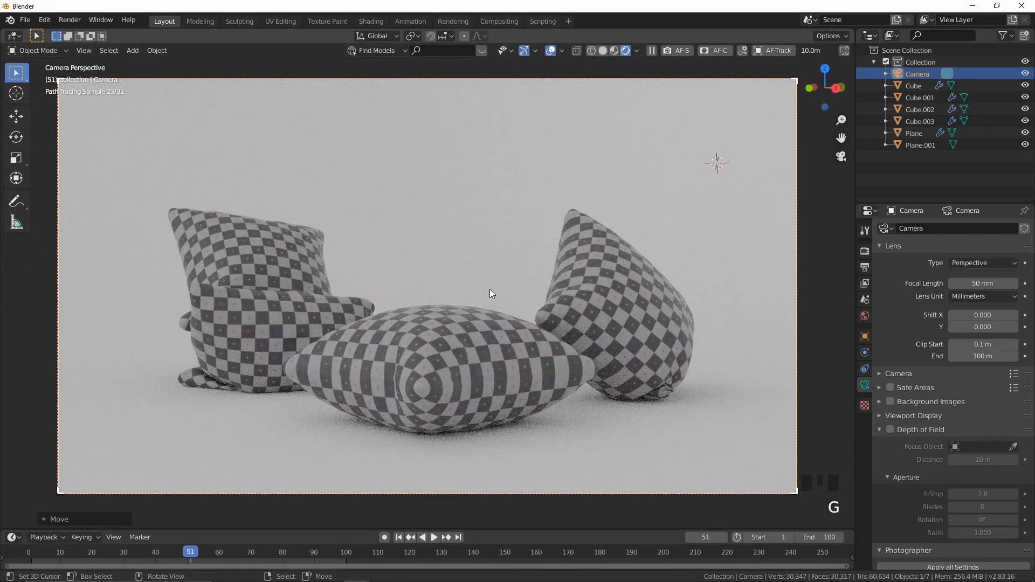
# Step: Create world nodes with the Easy HDRI add-on
pyautogui.press('n')
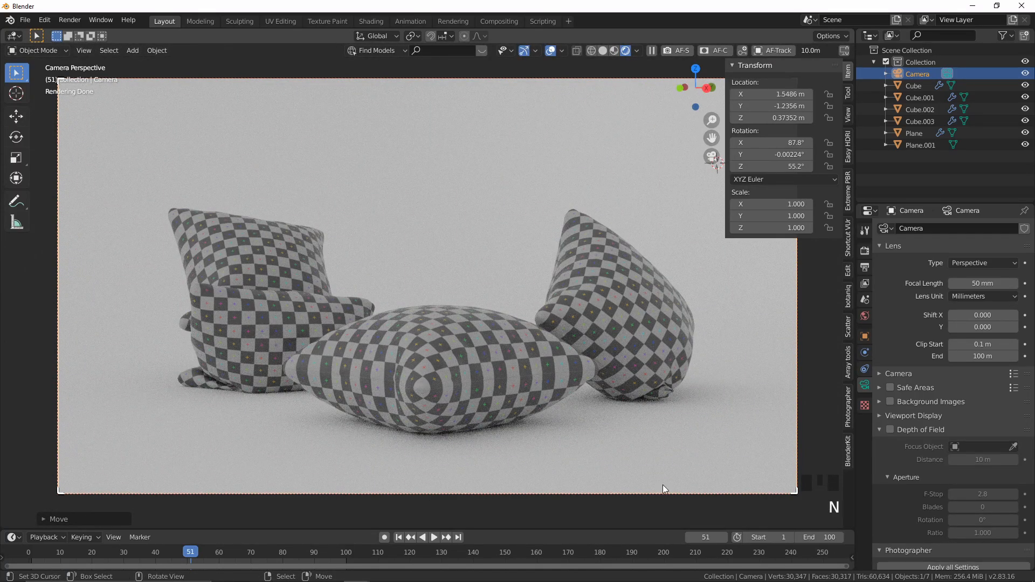
pyautogui.click(848, 145)
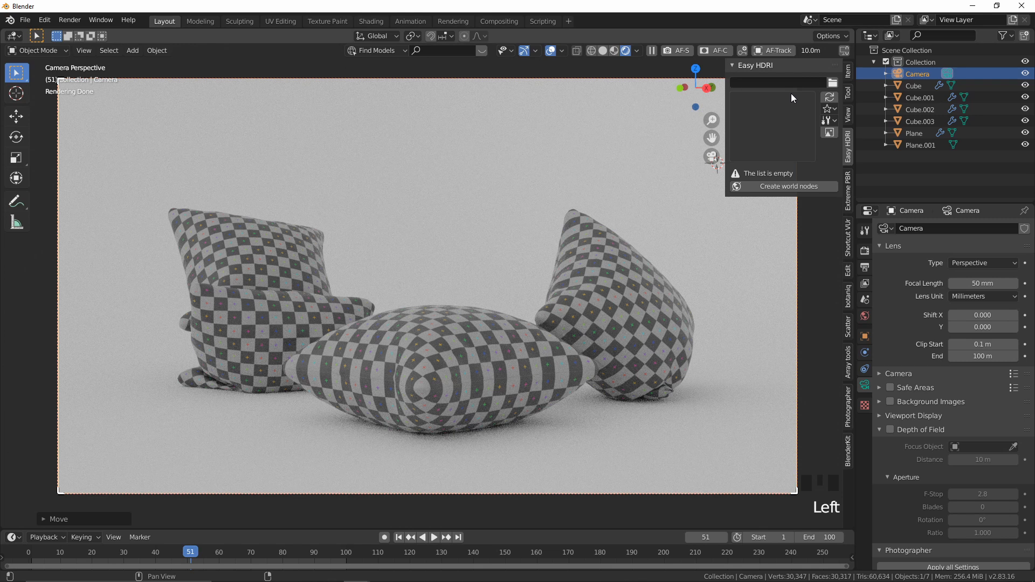
pyautogui.click(802, 187)
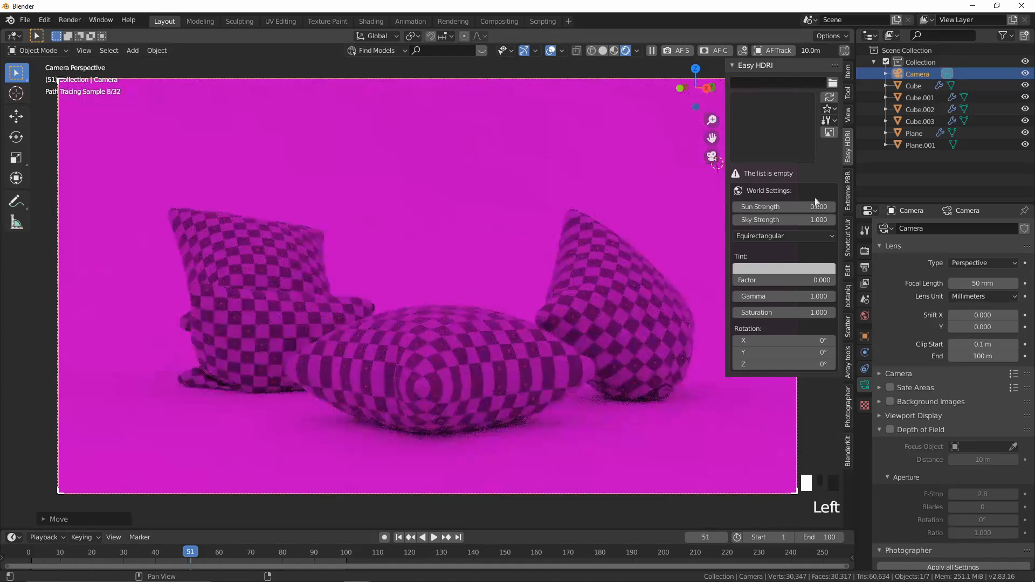
# Step: Set the Pack 01 folder inside HDRI_Maps as the Easy HDRI image folder
pyautogui.click(833, 83)
pyautogui.click(620, 157)
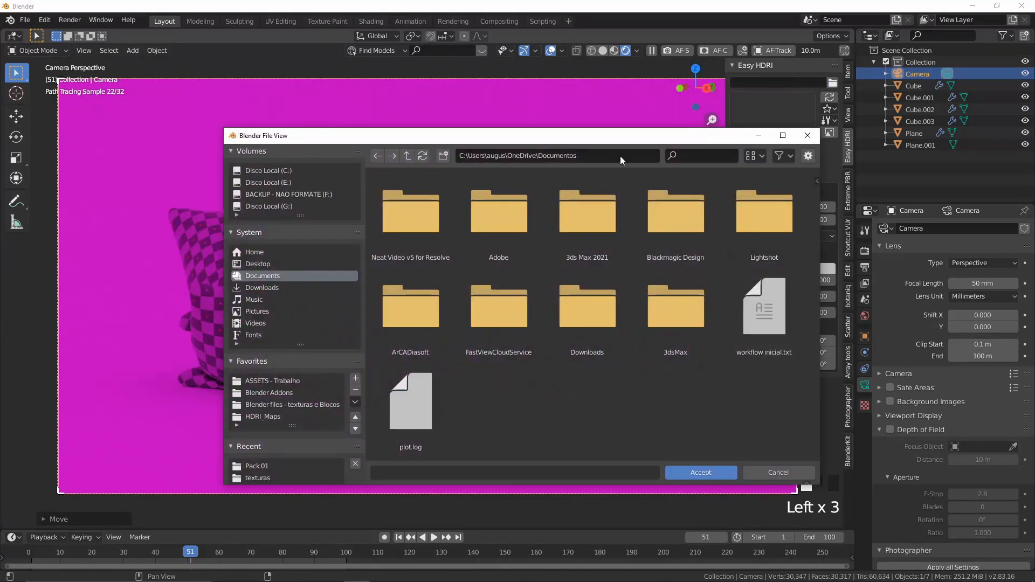
pyautogui.click(275, 417)
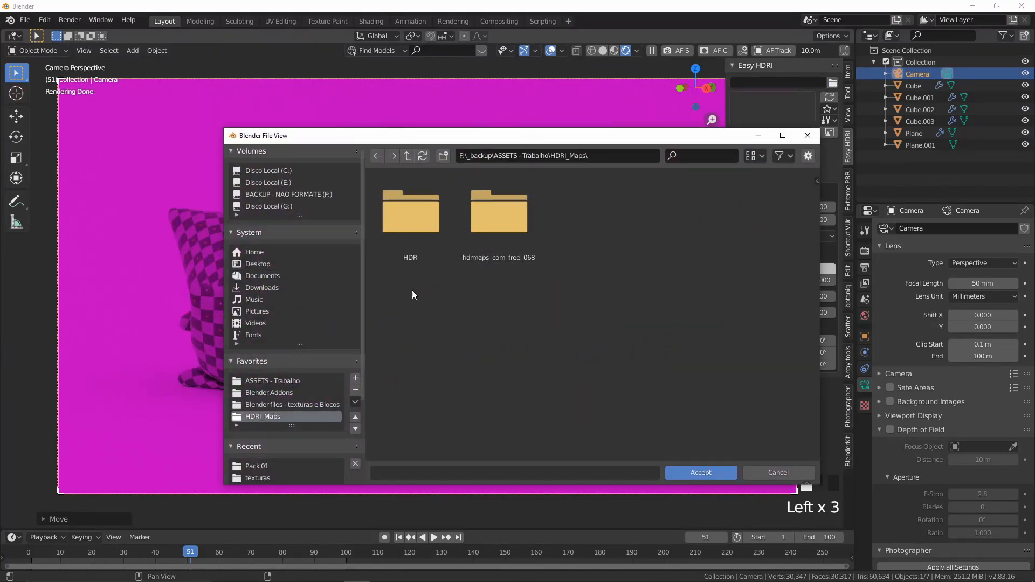
pyautogui.click(516, 234)
pyautogui.click(515, 234)
pyautogui.click(410, 216)
pyautogui.click(701, 473)
# Step: Cycle the world lighting through the Pack 01 images past studio005.hdr, studio006.hdr and studio007.hdr to a later one
pyautogui.click(830, 191)
pyautogui.click(830, 191)
pyautogui.click(831, 191)
pyautogui.click(830, 191)
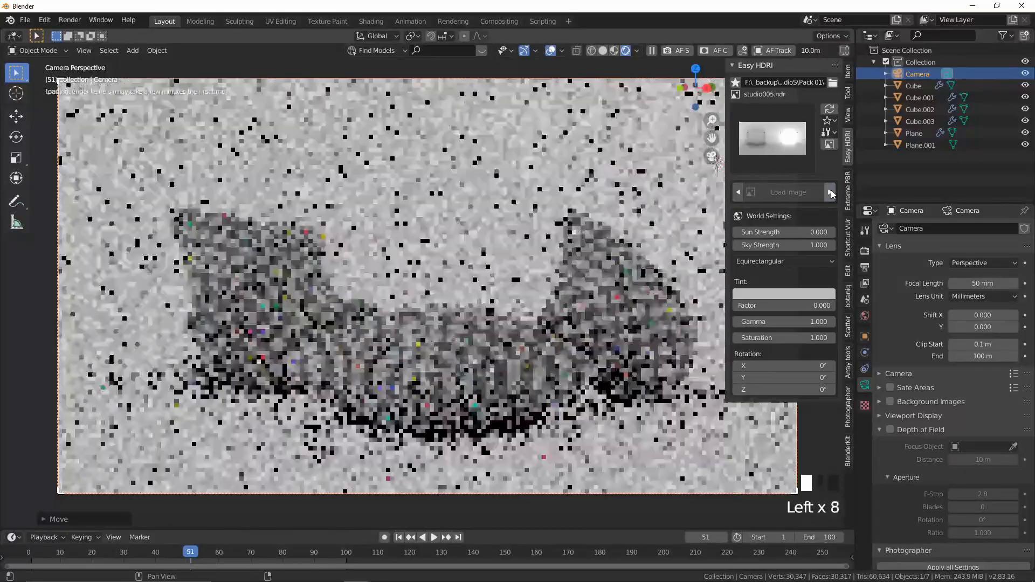
pyautogui.click(830, 190)
pyautogui.click(830, 190)
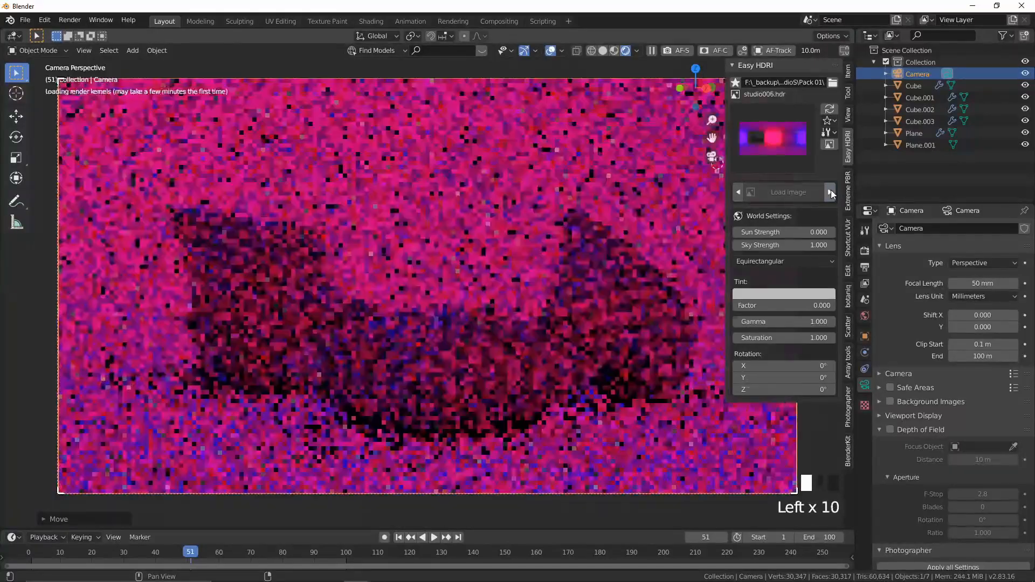
pyautogui.click(830, 191)
pyautogui.click(830, 190)
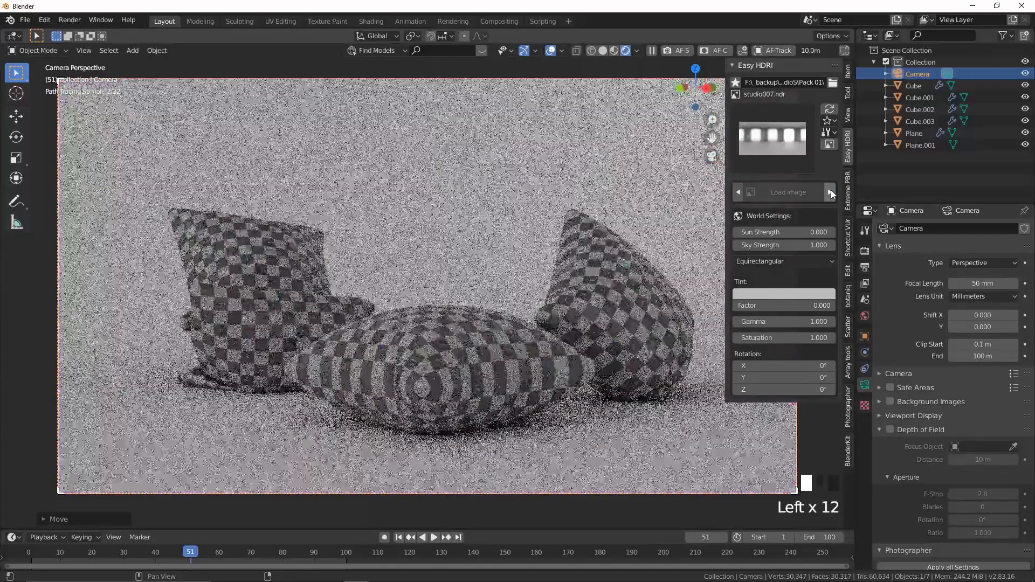
pyautogui.click(830, 190)
pyautogui.click(831, 191)
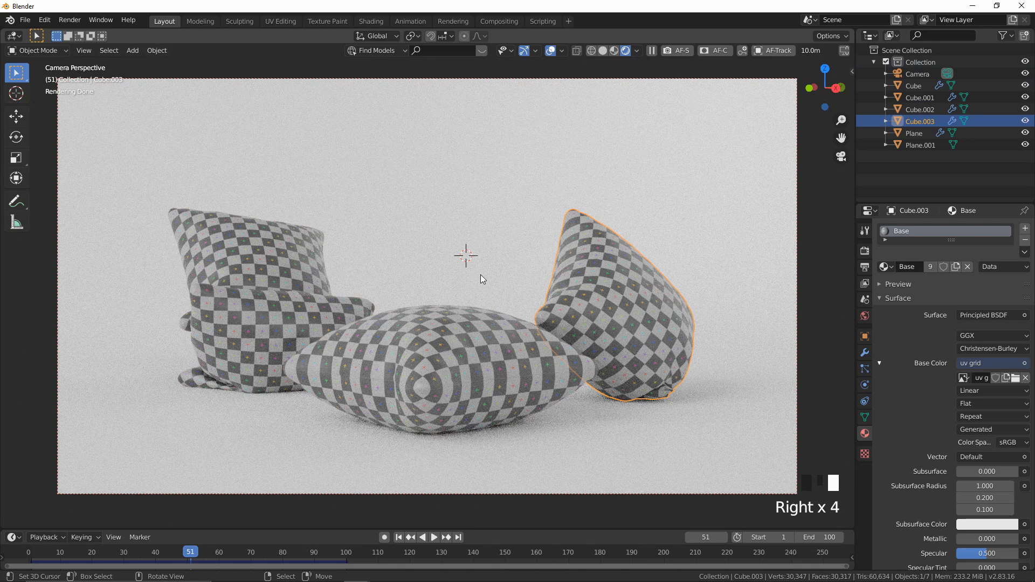
# Step: Find the BlenderKit Asset Library add-on in the preferences, examine its details, and close the preferences
pyautogui.click(44, 20)
pyautogui.click(85, 187)
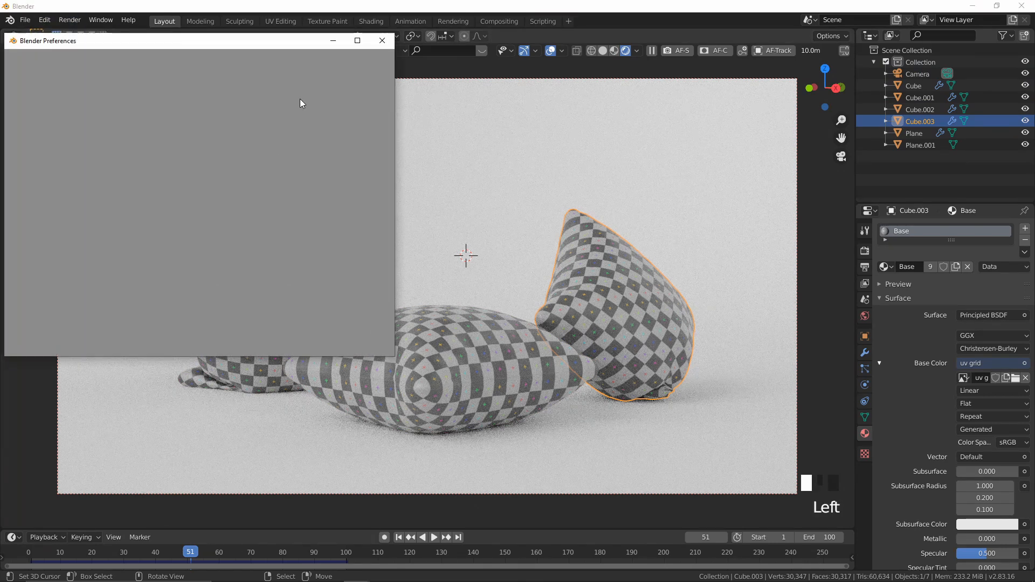
pyautogui.moveTo(236, 46); pyautogui.dragTo(263, 53)
pyautogui.click(350, 81)
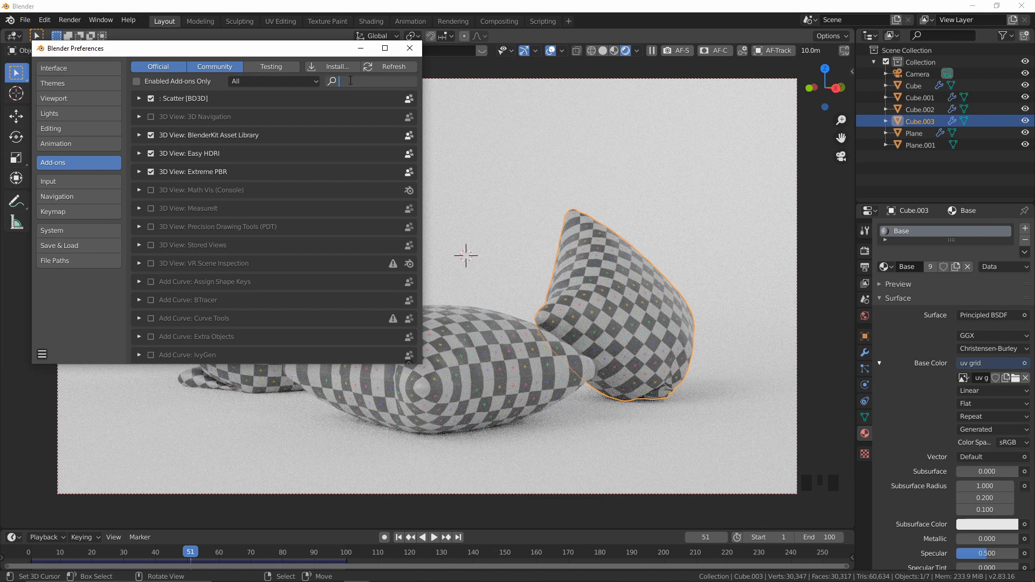
pyautogui.write('blender')
pyautogui.press('Return')
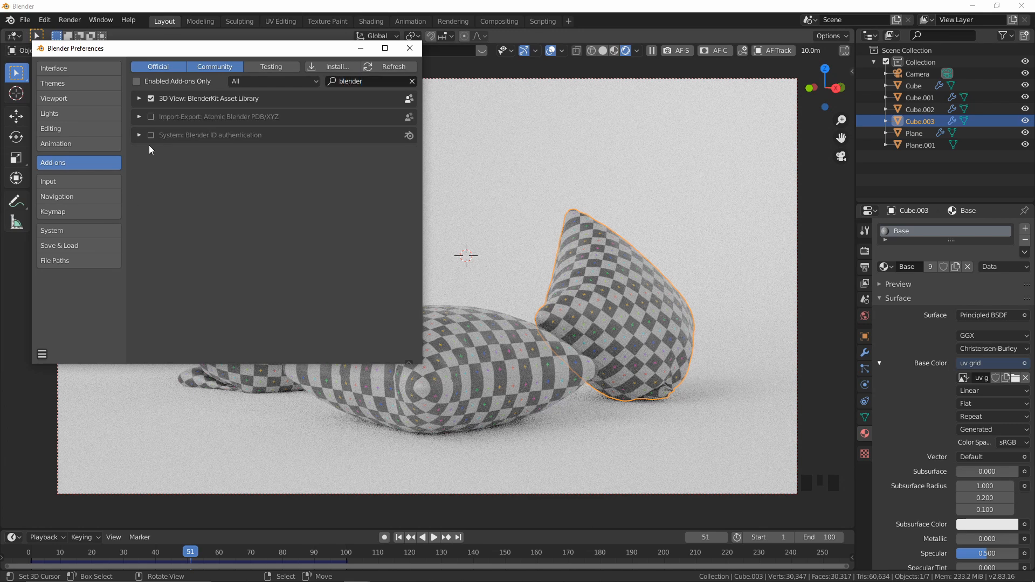
pyautogui.click(139, 98)
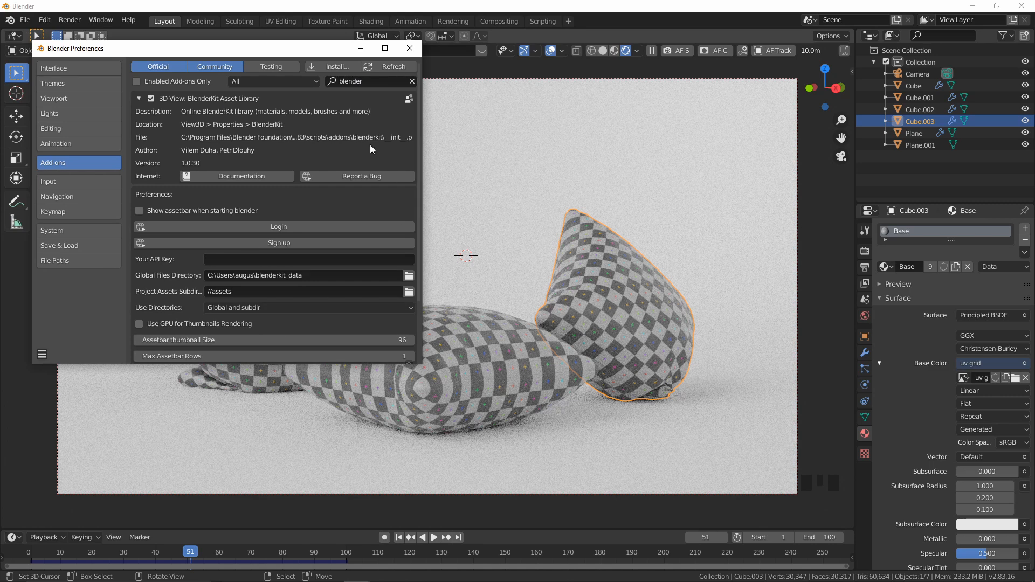
pyautogui.click(411, 50)
pyautogui.click(398, 49)
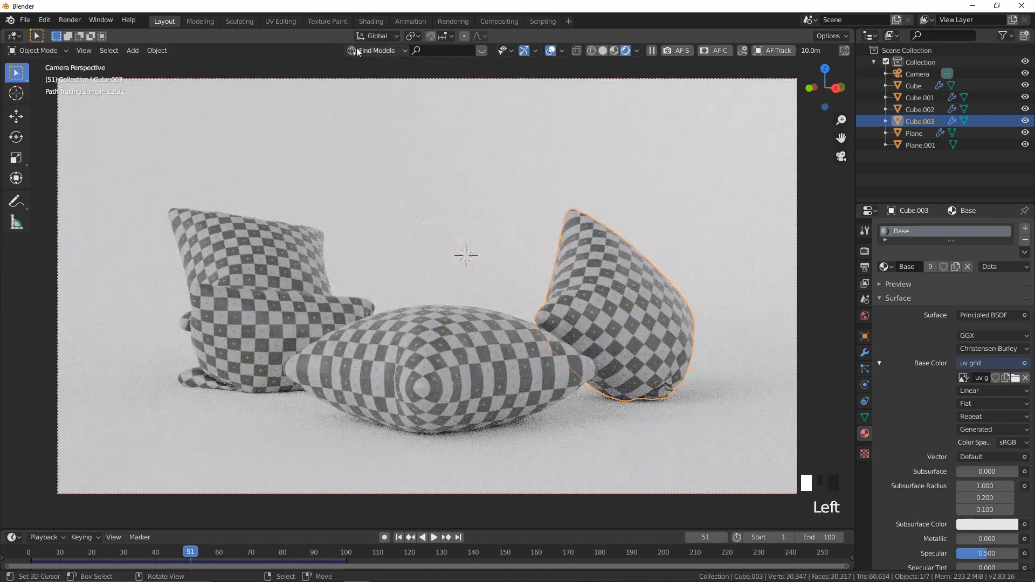
# Step: Search the BlenderKit material library for Fabric
pyautogui.click(387, 50)
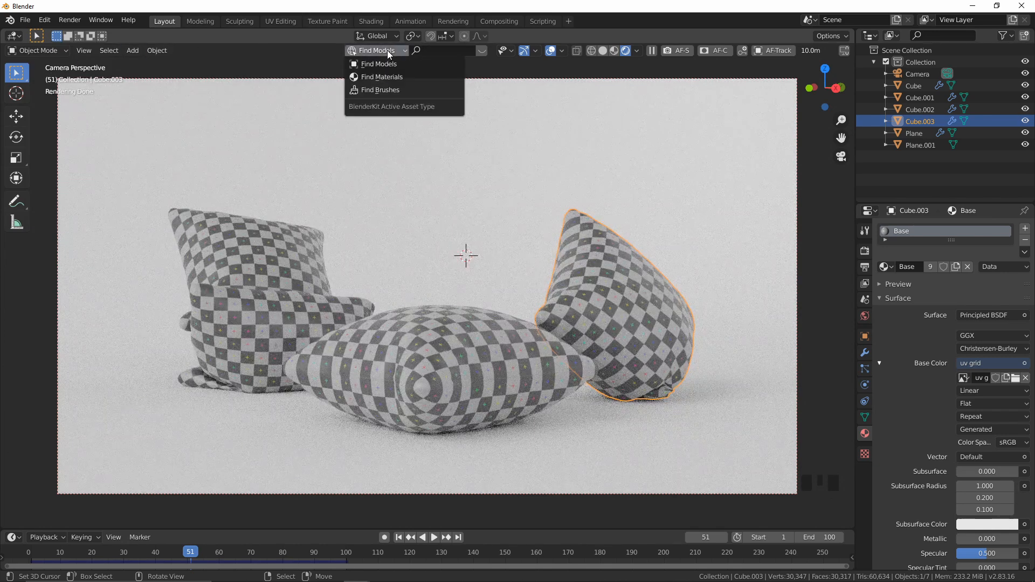
pyautogui.click(394, 77)
pyautogui.click(484, 50)
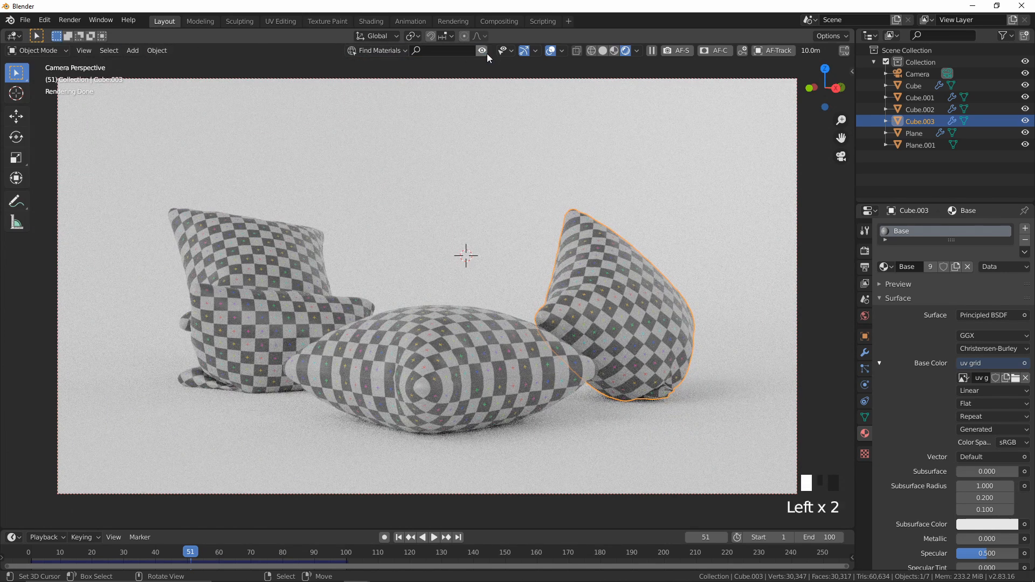
pyautogui.click(451, 50)
pyautogui.write('Fabric')
pyautogui.press('Return')
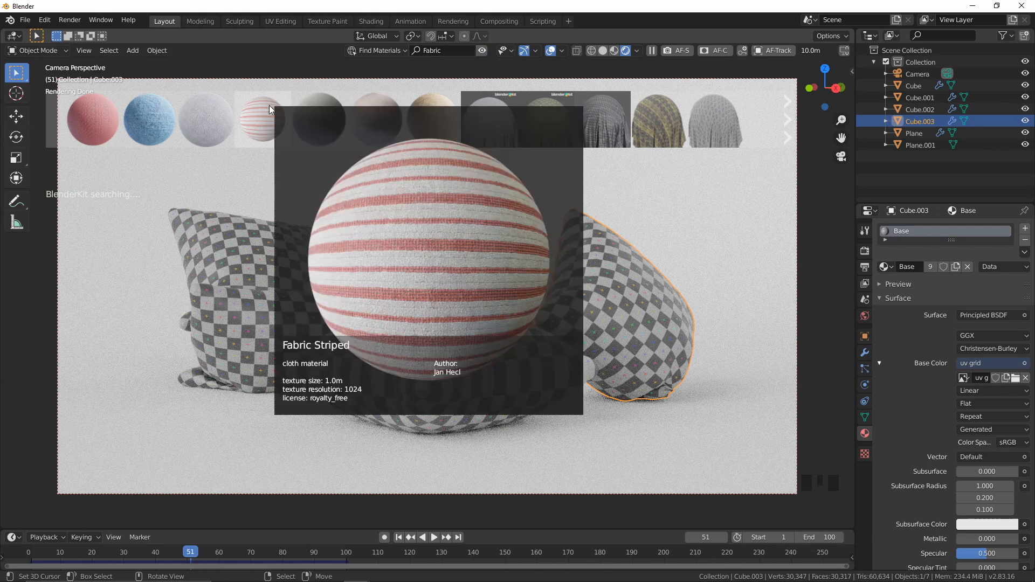
# Step: Switch the viewport to Material Preview and apply the Fabric Rough material to the upright cushion at the back (Cube.002)
pyautogui.press('z')
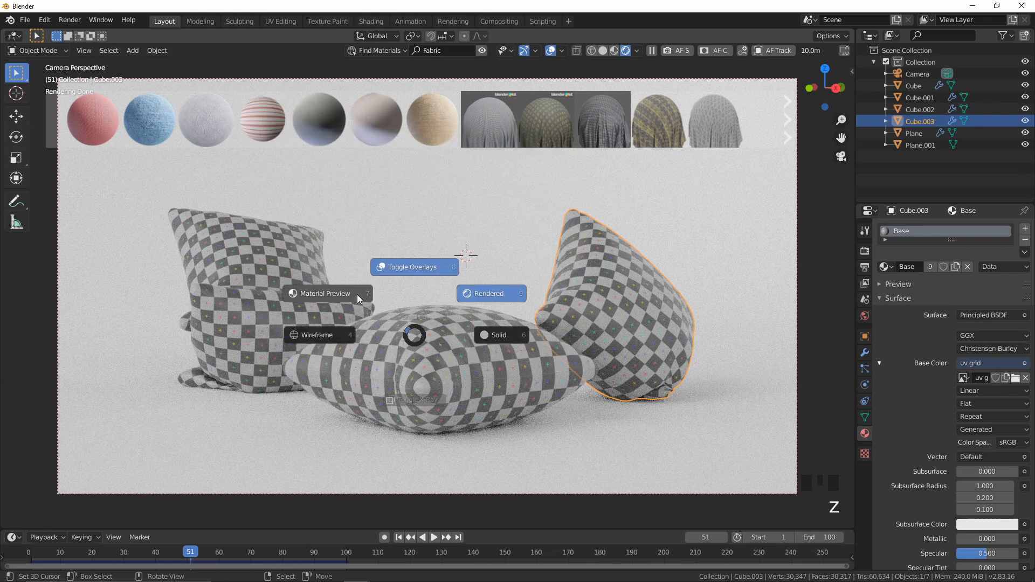
pyautogui.click(328, 294)
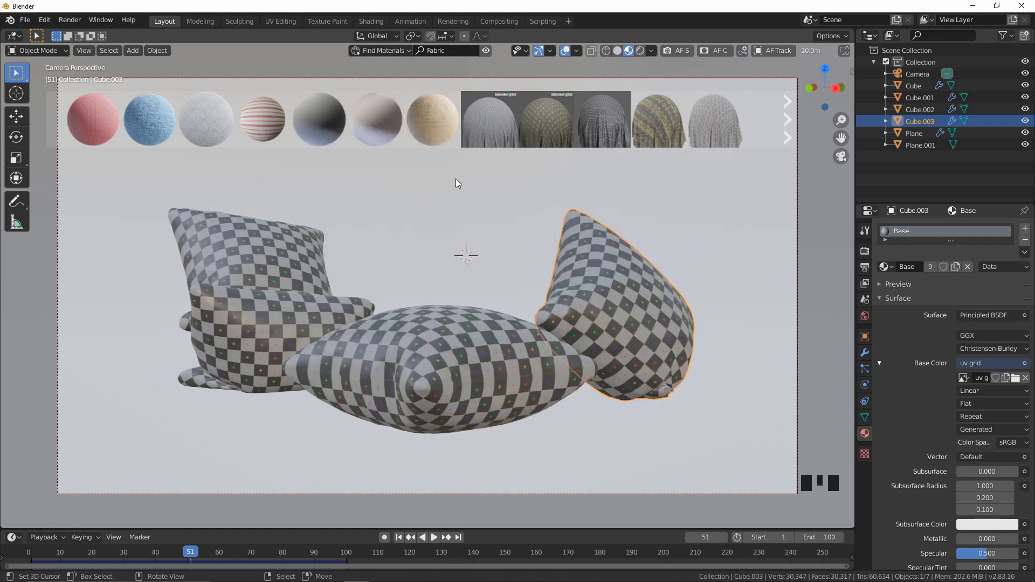
pyautogui.moveTo(428, 125)
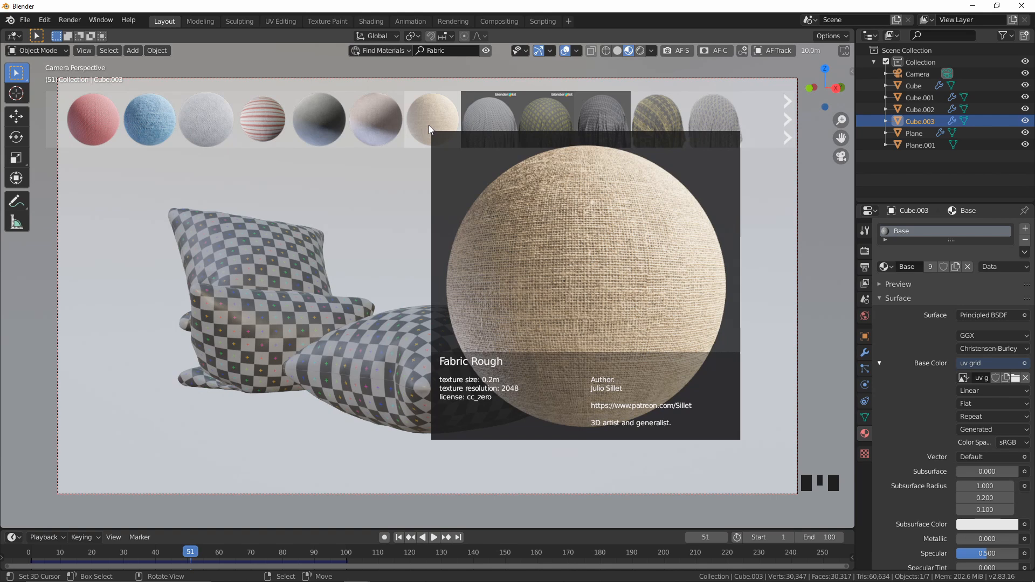
pyautogui.moveTo(425, 118); pyautogui.dragTo(270, 240)
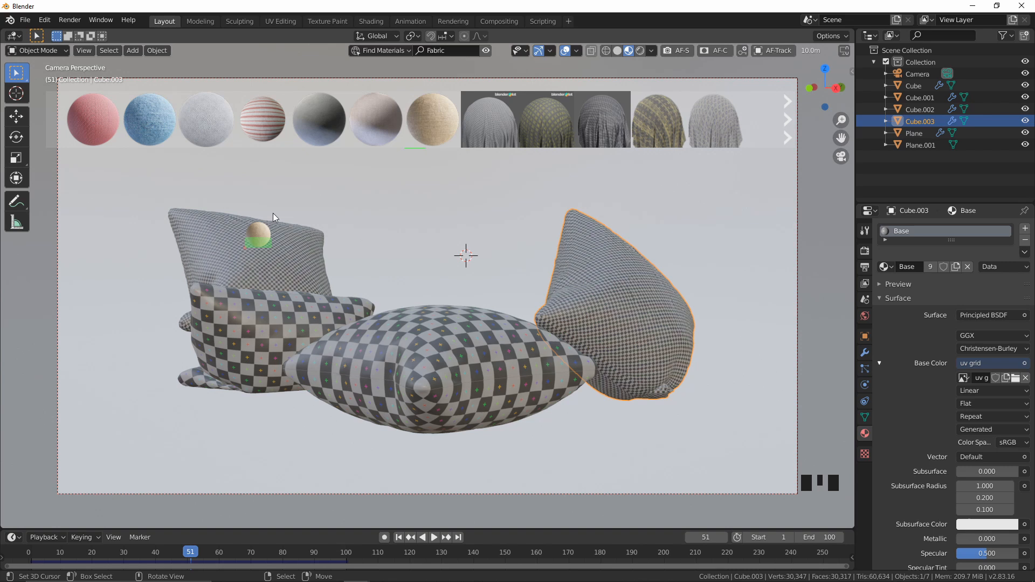
# Step: Unwrap the UVs of the whole Cube.003 cushion mesh
pyautogui.press('Tab')
pyautogui.scroll(-5, 423, 255)
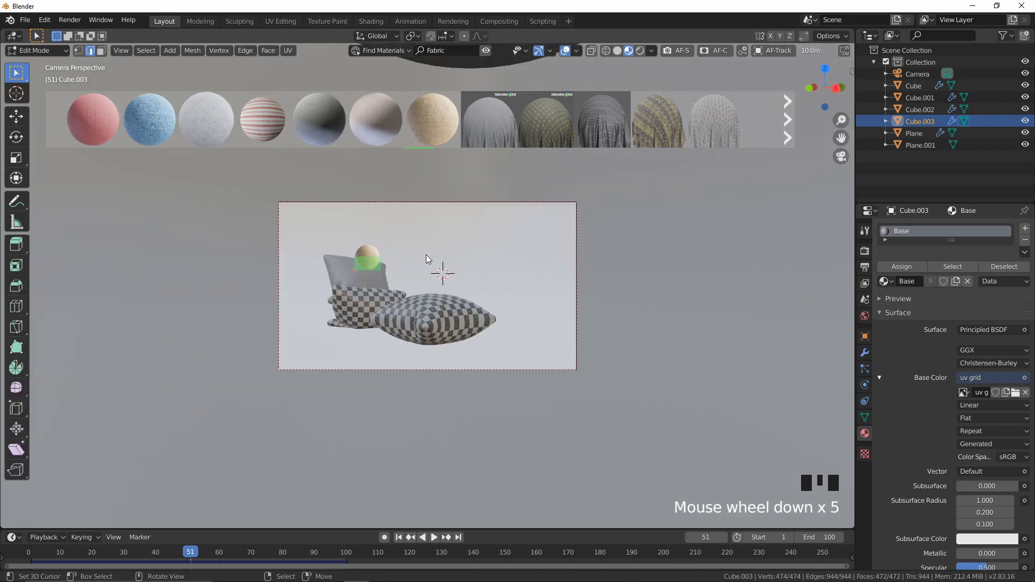
pyautogui.press('KP_Decimal')
pyautogui.scroll(-5, 426, 255)
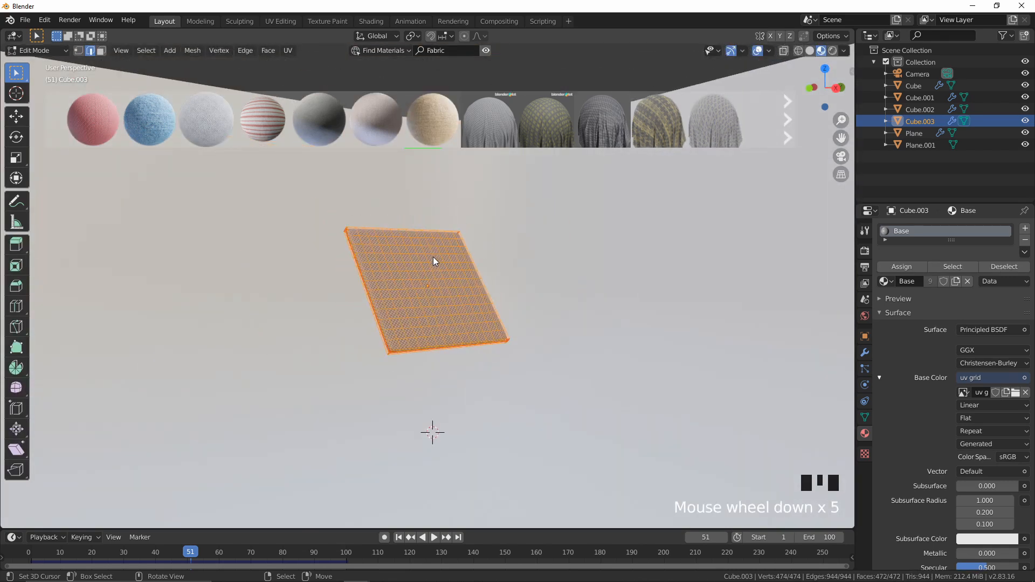
pyautogui.press('u')
pyautogui.click(432, 256)
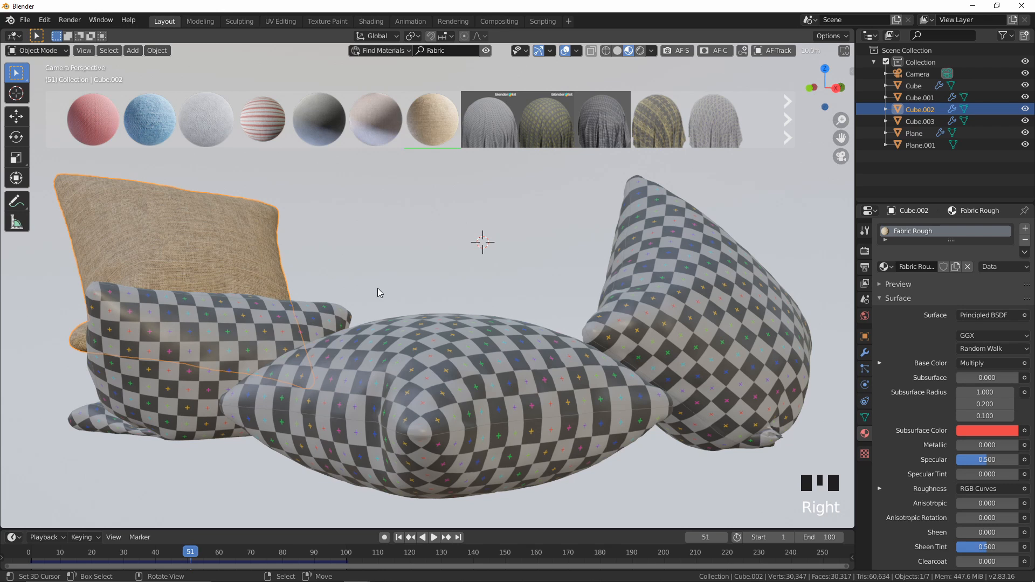
# Step: Unwrap the UVs of the Cube.002 cushion that has the Fabric Rough material and return to the camera view
pyautogui.press('Tab')
pyautogui.press('a')
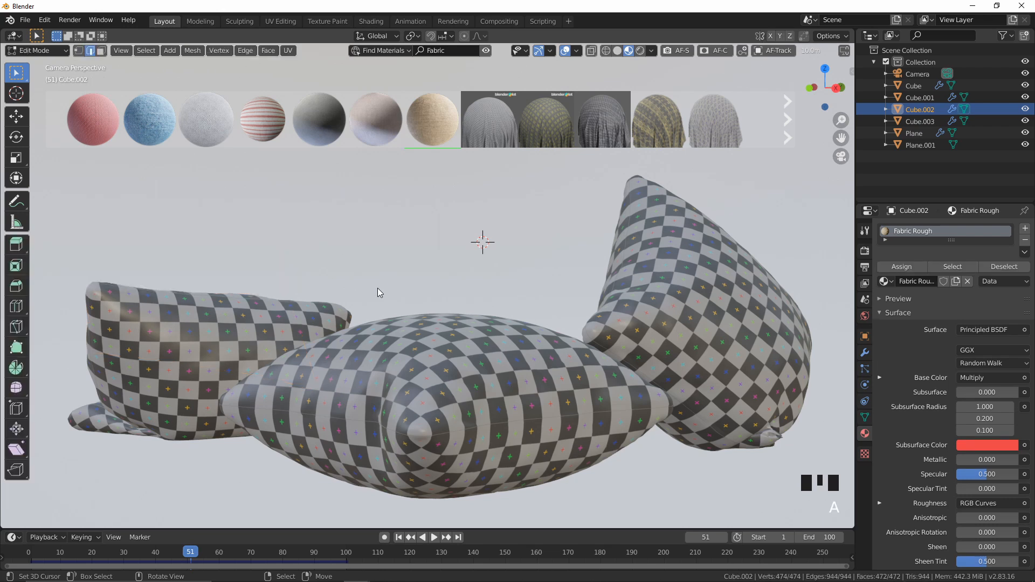
pyautogui.press('KP_Decimal')
pyautogui.press('u')
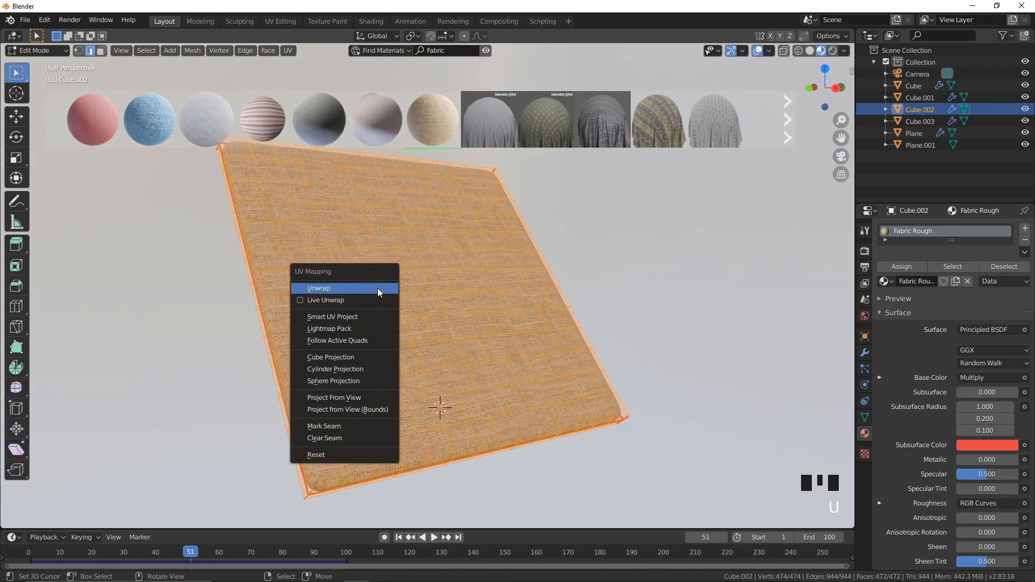
pyautogui.click(377, 287)
pyautogui.press('Tab')
pyautogui.press('KP_0')
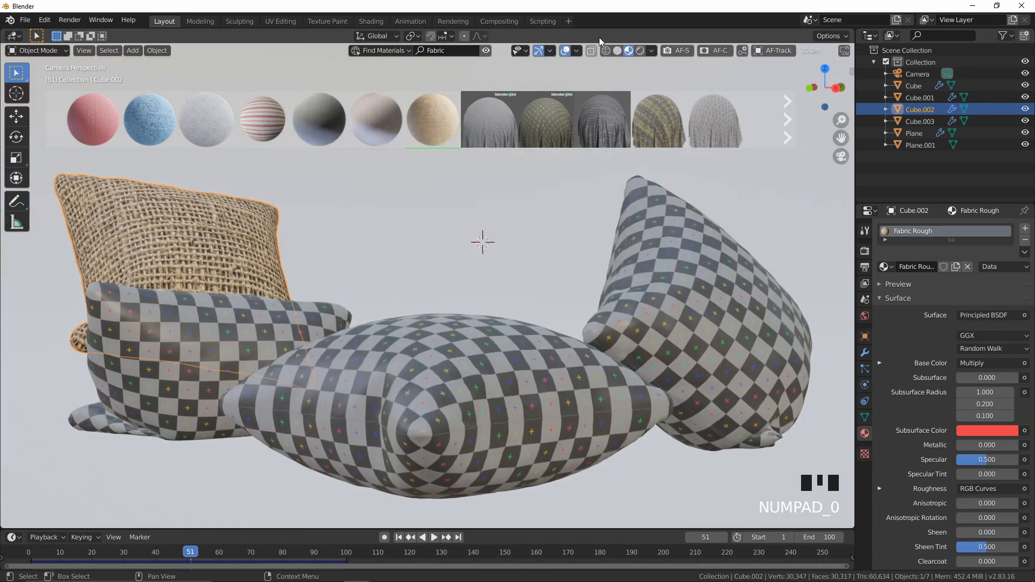
# Step: In the Shading workspace, set the X, Y and Z scale of the Fabric Rough material's Mapping node to 5
pyautogui.click(378, 22)
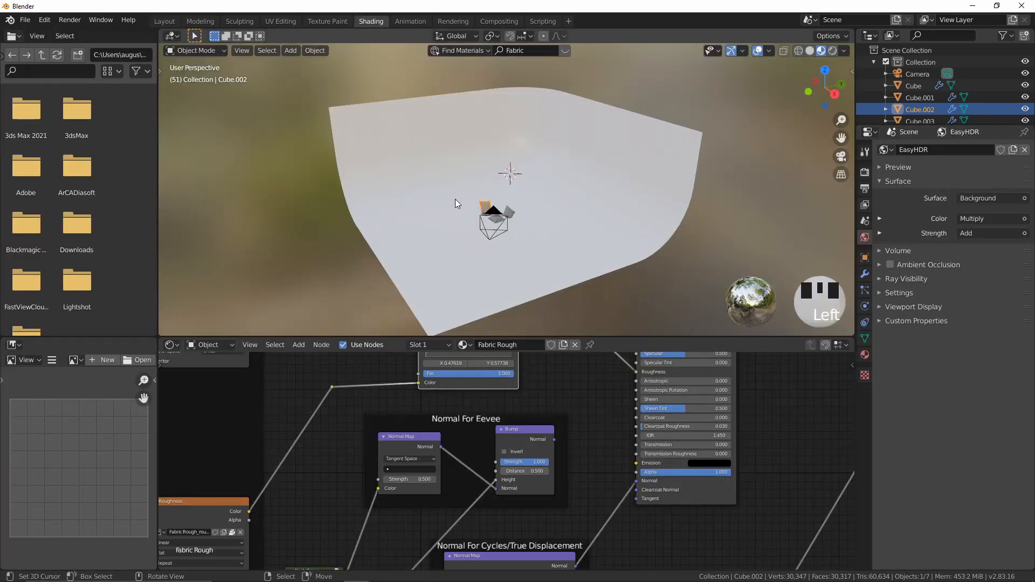
pyautogui.press('KP_Decimal')
pyautogui.scroll(4, 489, 212)
pyautogui.scroll(-5, 387, 498)
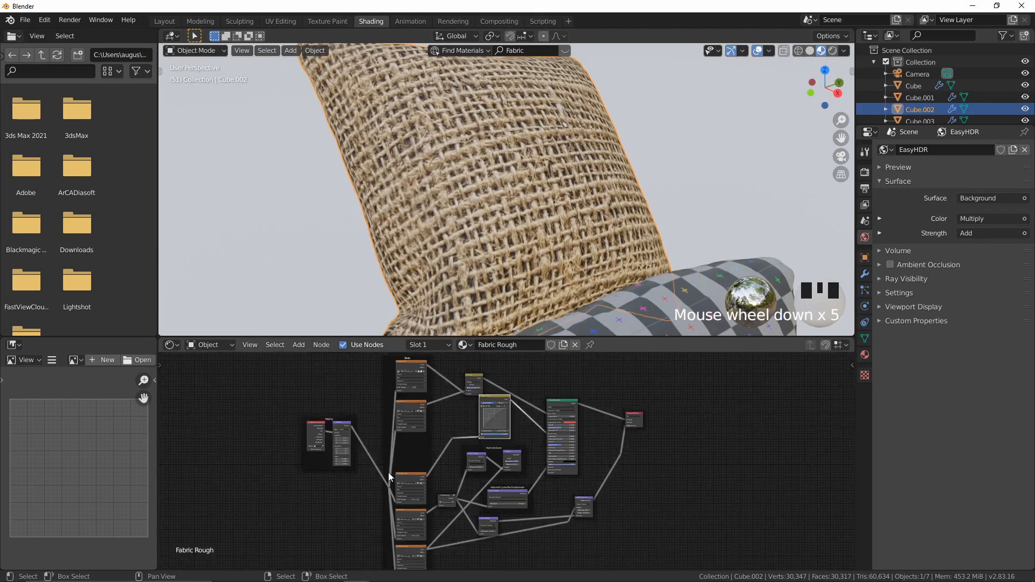
pyautogui.scroll(-1, 388, 474)
pyautogui.moveTo(514, 450); pyautogui.dragTo(596, 414, button='middle')
pyautogui.scroll(5, 469, 423)
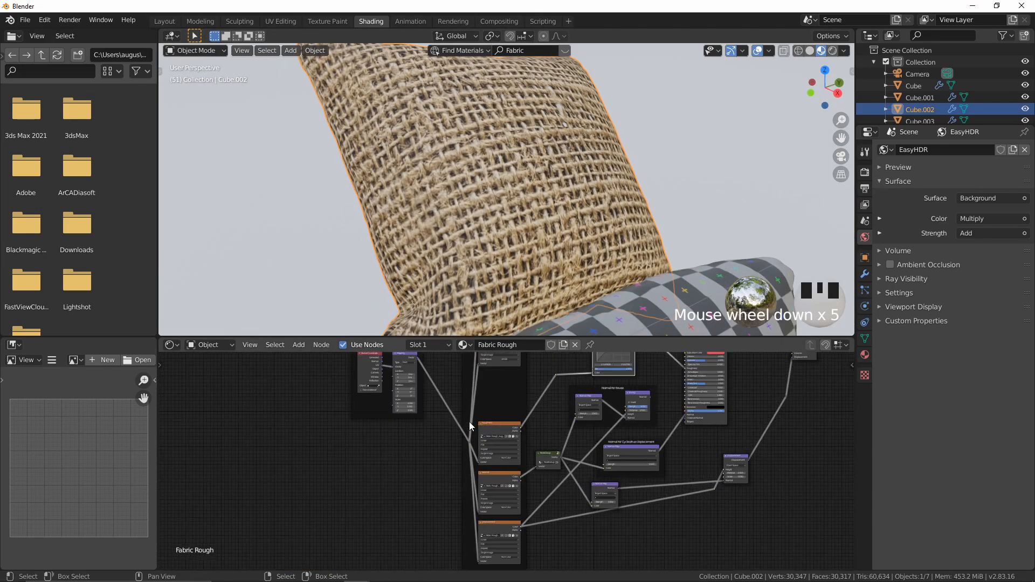
pyautogui.scroll(5, 469, 423)
pyautogui.moveTo(469, 423); pyautogui.dragTo(543, 447, button='middle')
pyautogui.scroll(8, 477, 410)
pyautogui.moveTo(481, 404); pyautogui.dragTo(519, 535, button='middle')
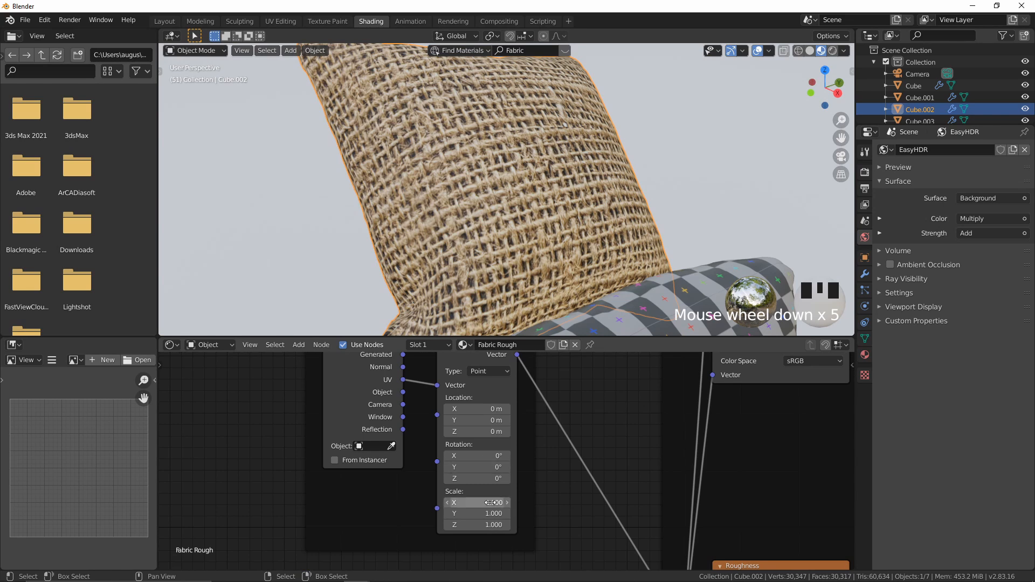
pyautogui.moveTo(476, 503); pyautogui.dragTo(473, 524)
pyautogui.click(474, 511)
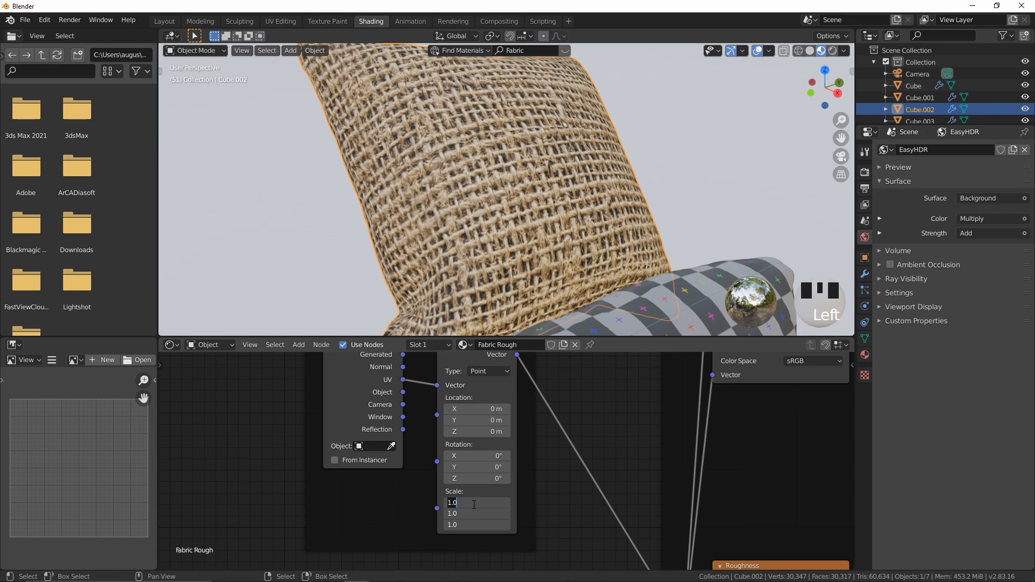
pyautogui.write('5')
pyautogui.press('Return')
# Step: Give the Cube.001 and Cube.003 cushions the same Fabric Rough material as the Cube.002 cushion
pyautogui.moveTo(493, 264); pyautogui.dragTo(561, 231, button='middle')
pyautogui.scroll(-8, 622, 214)
pyautogui.moveTo(623, 214); pyautogui.dragTo(650, 227, button='middle')
pyautogui.rightClick(646, 226)
pyautogui.rightClick(645, 227)
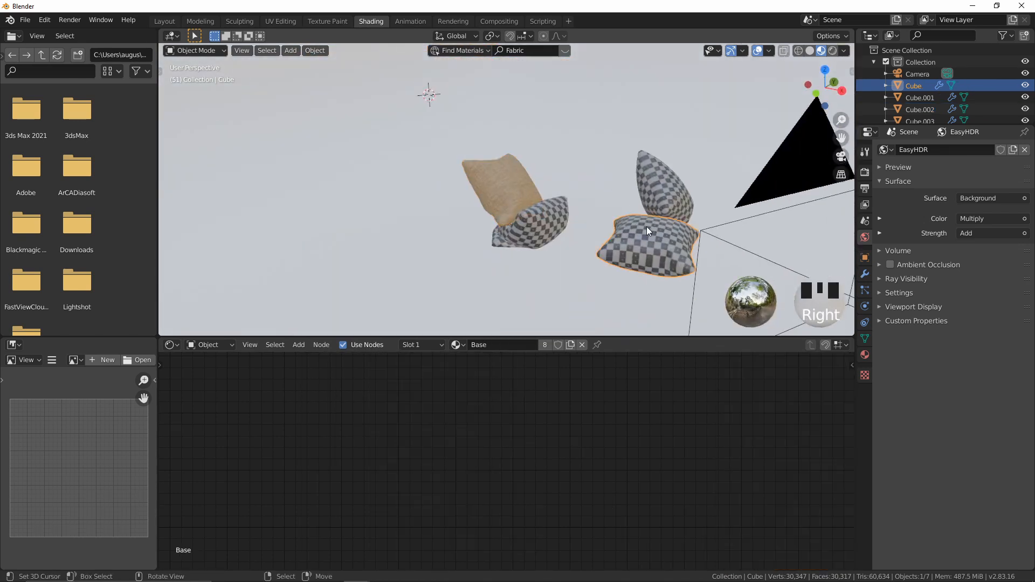
pyautogui.rightClick(639, 197)
pyautogui.keyDown('shift'); pyautogui.rightClick(532, 202); pyautogui.keyUp('shift')
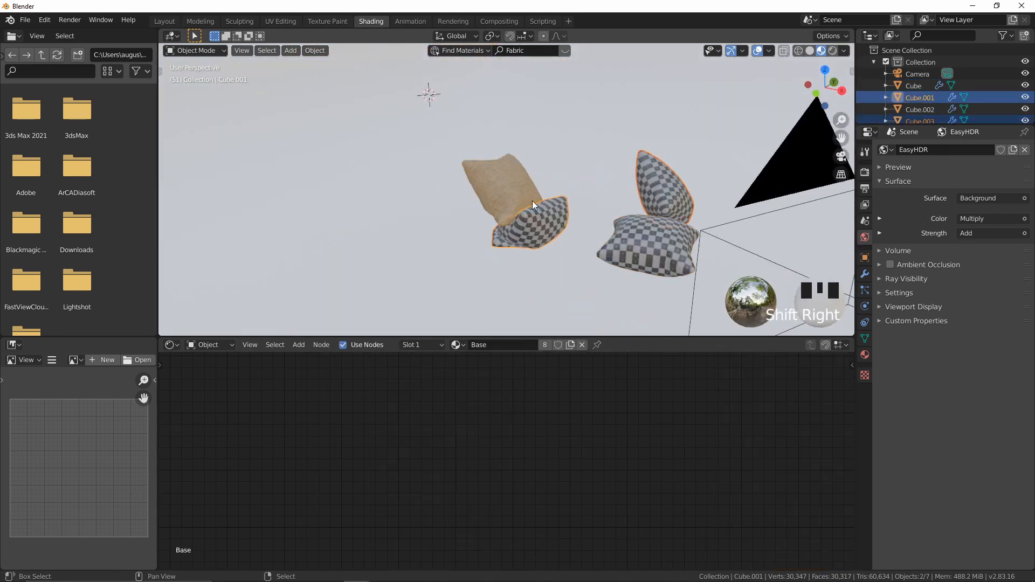
pyautogui.keyDown('shift'); pyautogui.rightClick(519, 189); pyautogui.keyUp('shift')
pyautogui.scroll(3, 568, 205)
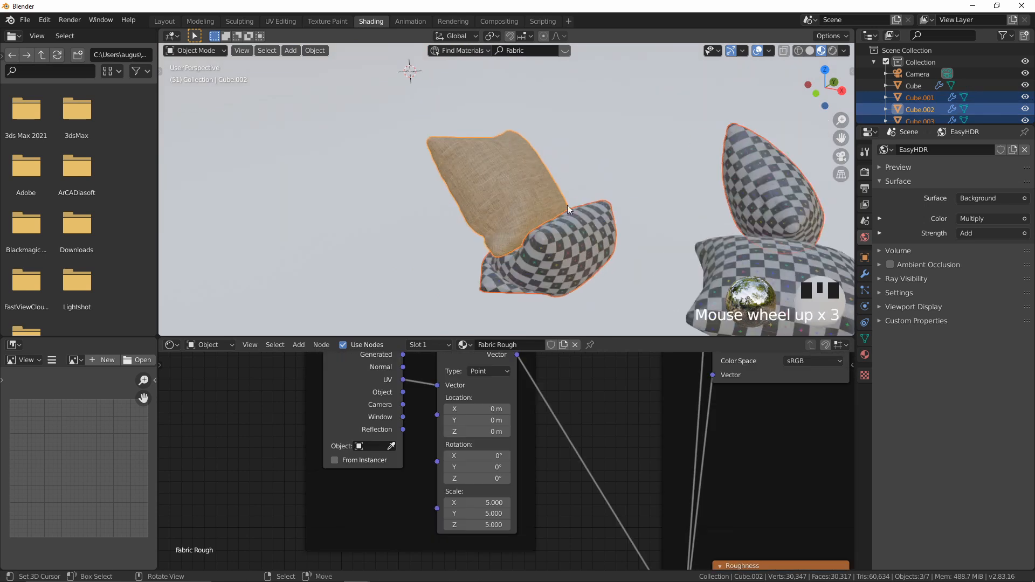
pyautogui.rightClick(584, 228)
pyautogui.keyDown('shift'); pyautogui.rightClick(789, 185); pyautogui.keyUp('shift')
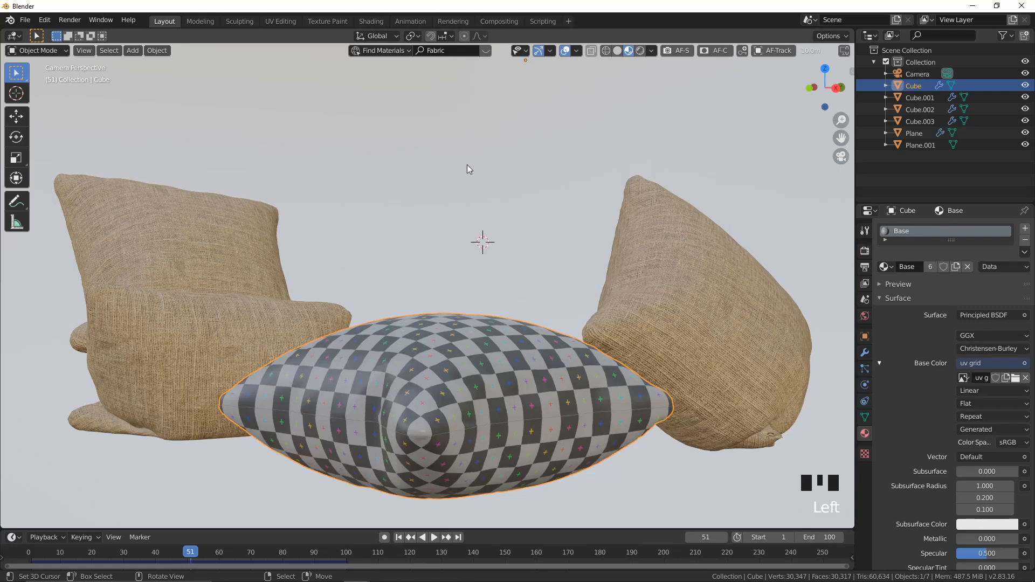
# Step: Apply the BlenderKit Fabric Striped material to the front cushion (Cube) in the camera view
pyautogui.click(494, 47)
pyautogui.click(490, 50)
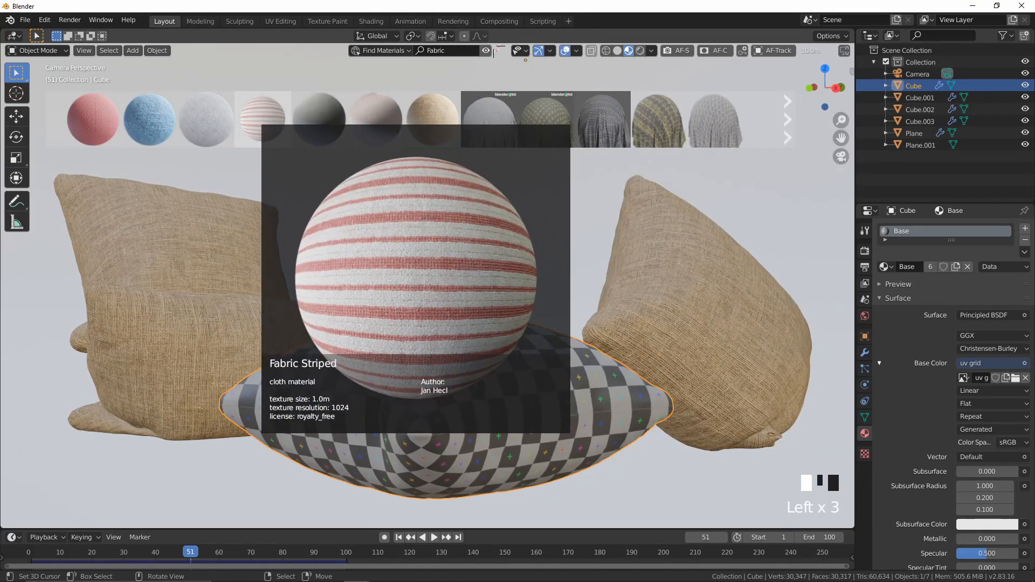
pyautogui.moveTo(270, 121); pyautogui.dragTo(498, 431)
pyautogui.moveTo(441, 376); pyautogui.dragTo(439, 371)
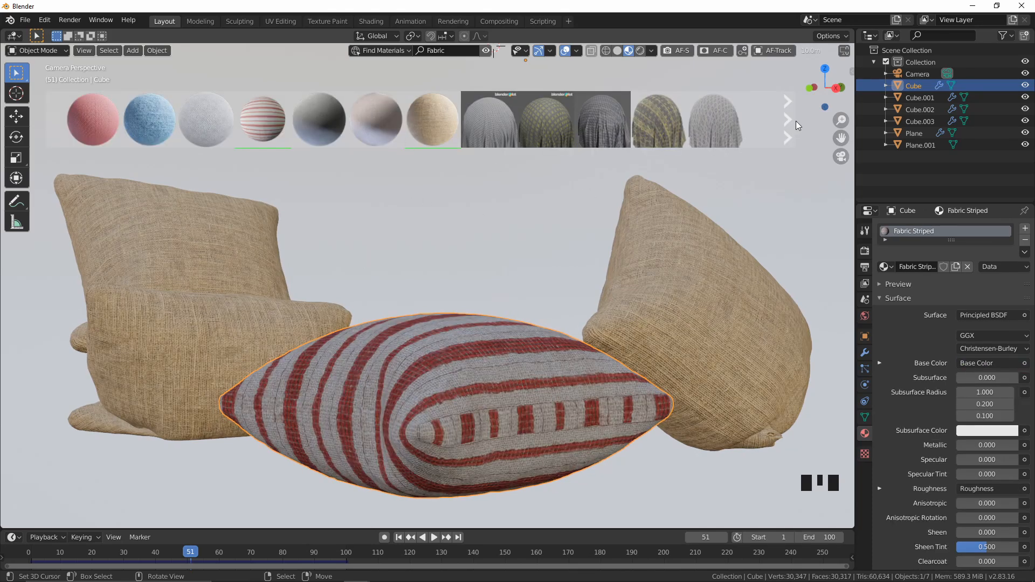
pyautogui.click(788, 121)
pyautogui.click(788, 122)
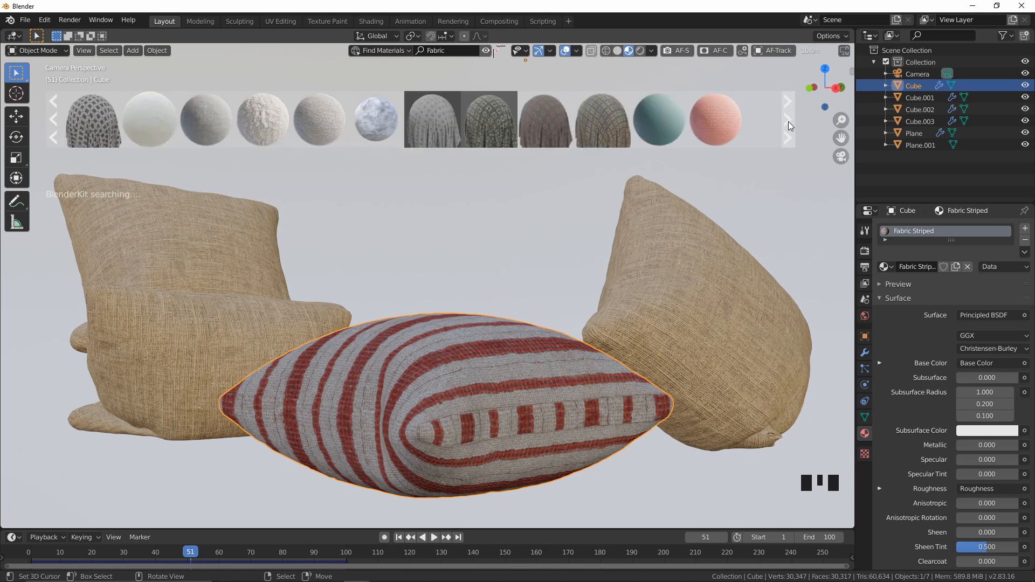
pyautogui.click(788, 121)
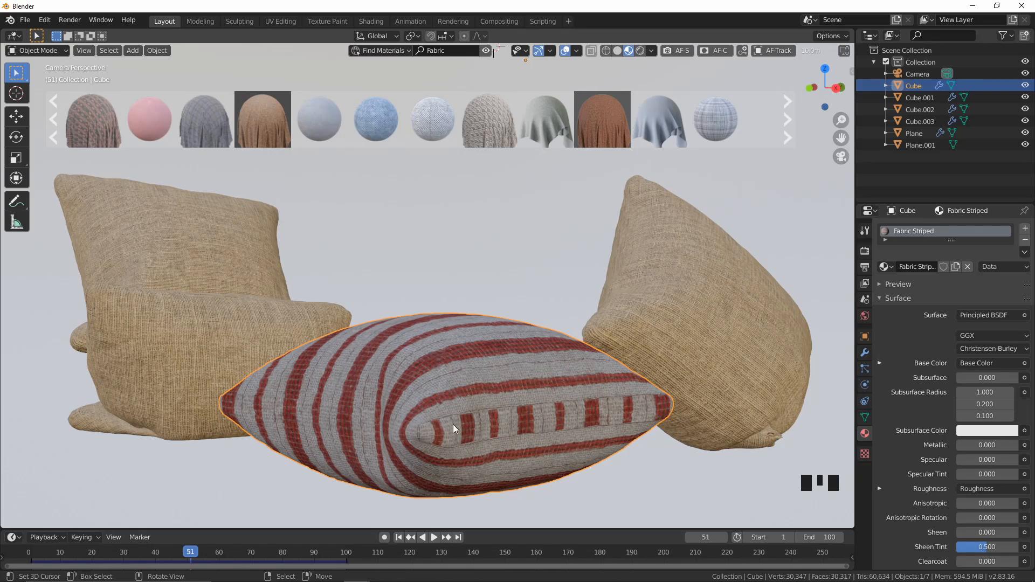
# Step: Enter Edit Mode on the striped front cushion and select a single edge on its front rim
pyautogui.rightClick(453, 425)
pyautogui.scroll(-3, 484, 341)
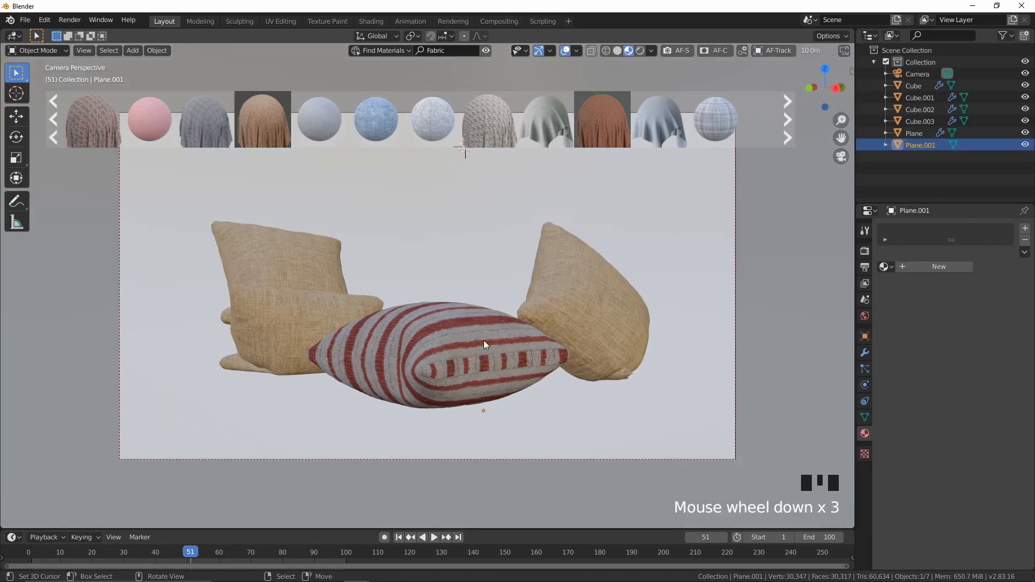
pyautogui.press('Tab')
pyautogui.press('Tab')
pyautogui.rightClick(483, 339)
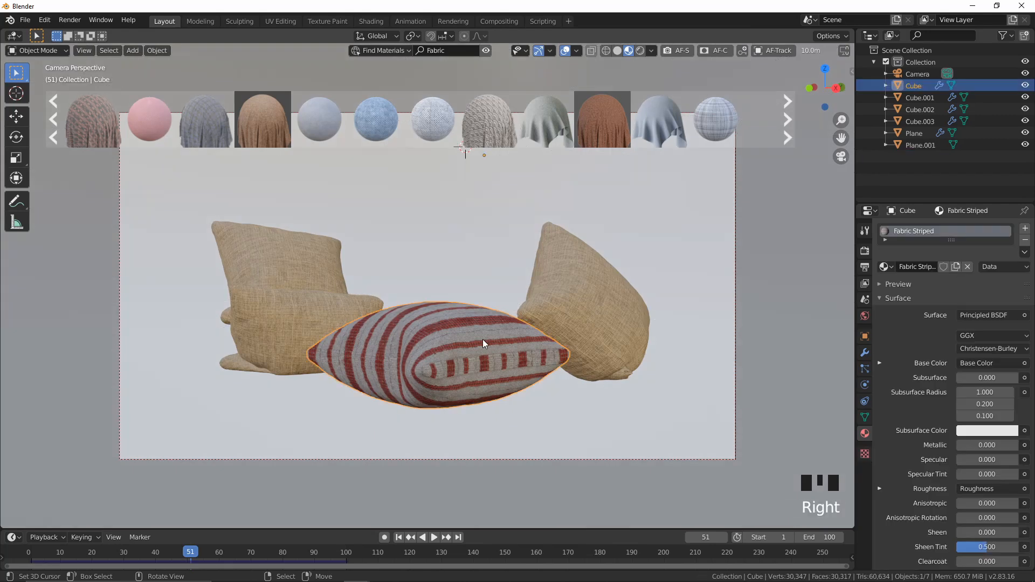
pyautogui.press('Tab')
pyautogui.scroll(4, 509, 231)
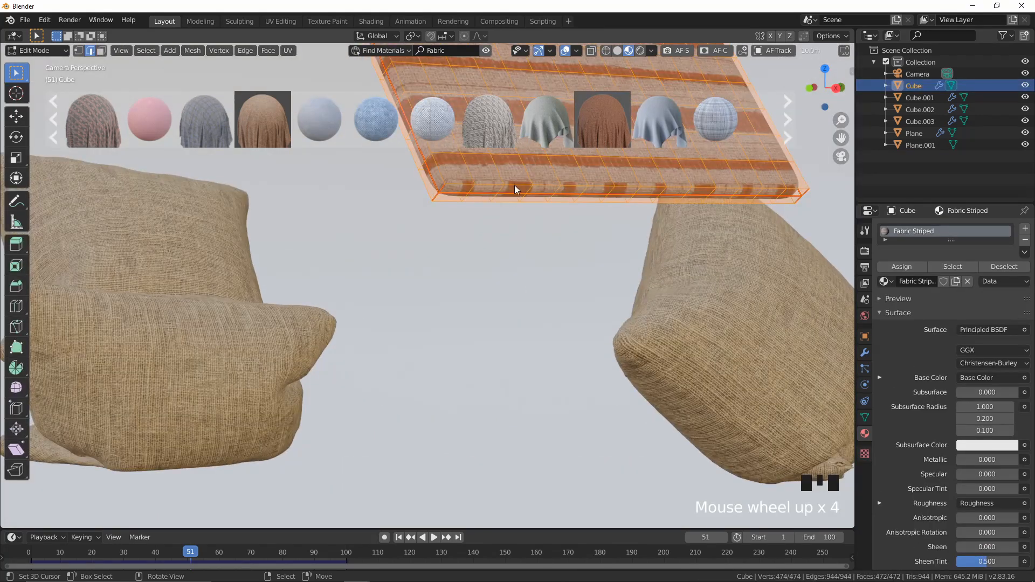
pyautogui.rightClick(465, 186)
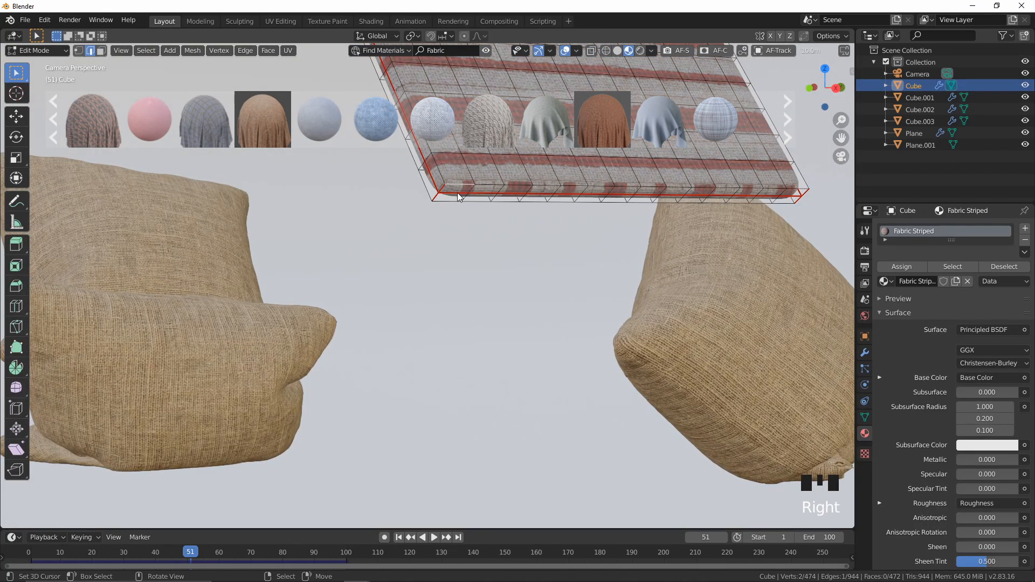
# Step: In the UV Editing workspace, select all faces along one side rim of the striped cushion in face select mode
pyautogui.click(280, 21)
pyautogui.press('3')
pyautogui.keyDown('shift'); pyautogui.moveTo(657, 302); pyautogui.dragTo(571, 284, button='middle'); pyautogui.keyUp('shift')
pyautogui.keyDown('shift'); pyautogui.rightClick(692, 318); pyautogui.keyUp('shift')
pyautogui.keyDown('shift'); pyautogui.rightClick(688, 307); pyautogui.keyUp('shift')
pyautogui.keyDown('shift'); pyautogui.rightClick(728, 317); pyautogui.keyUp('shift')
pyautogui.keyDown('shift'); pyautogui.rightClick(722, 328); pyautogui.keyUp('shift')
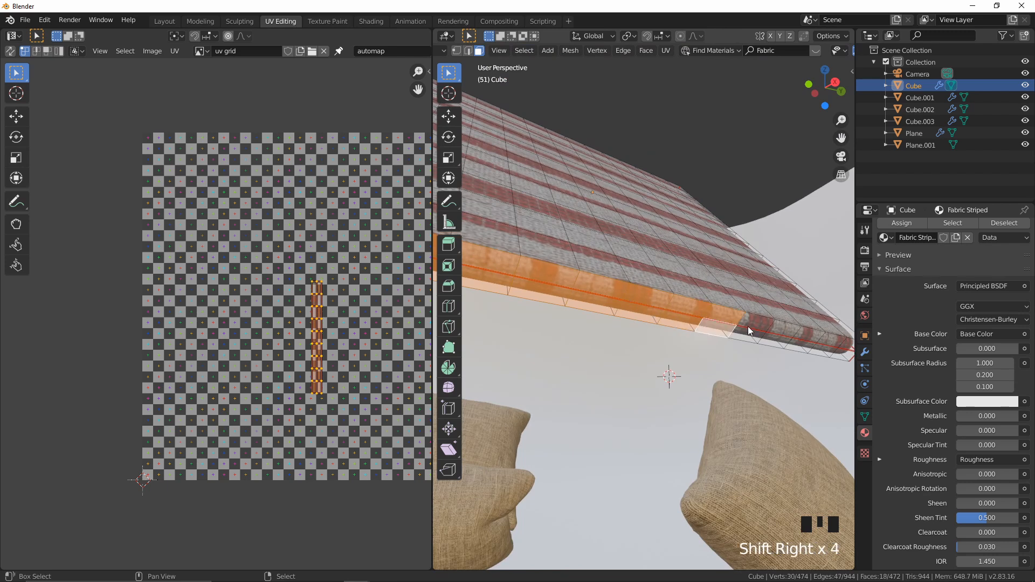
pyautogui.keyDown('shift'); pyautogui.rightClick(749, 328); pyautogui.keyUp('shift')
pyautogui.keyDown('shift'); pyautogui.rightClick(753, 332); pyautogui.keyUp('shift')
pyautogui.keyDown('shift'); pyautogui.rightClick(774, 339); pyautogui.keyUp('shift')
pyautogui.keyDown('shift'); pyautogui.rightClick(794, 338); pyautogui.keyUp('shift')
pyautogui.keyDown('shift'); pyautogui.rightClick(813, 334); pyautogui.keyUp('shift')
pyautogui.keyDown('shift'); pyautogui.rightClick(829, 340); pyautogui.keyUp('shift')
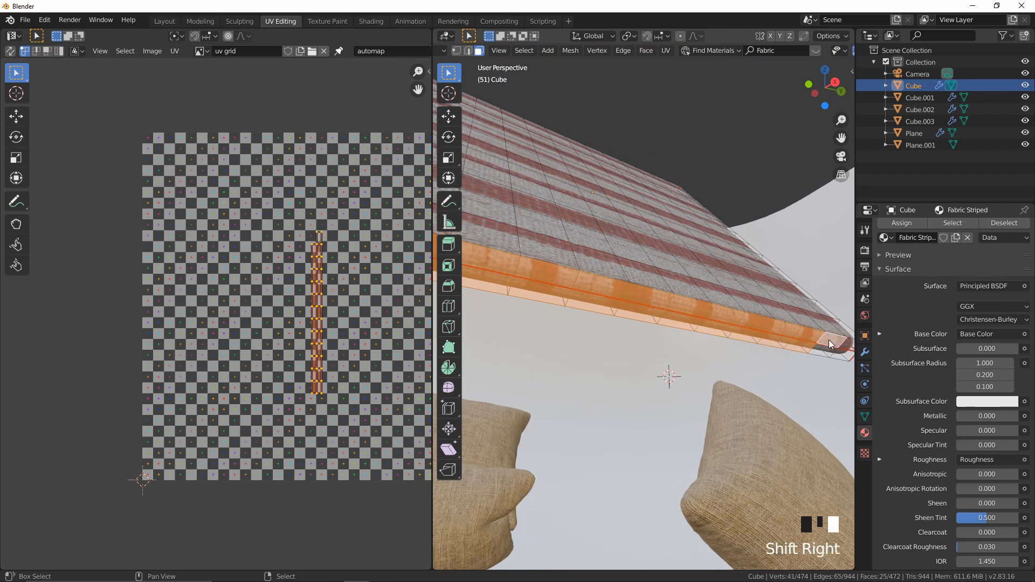
pyautogui.keyDown('shift'); pyautogui.rightClick(837, 344); pyautogui.keyUp('shift')
pyautogui.keyDown('shift'); pyautogui.rightClick(844, 348); pyautogui.keyUp('shift')
pyautogui.keyDown('shift'); pyautogui.rightClick(840, 354); pyautogui.keyUp('shift')
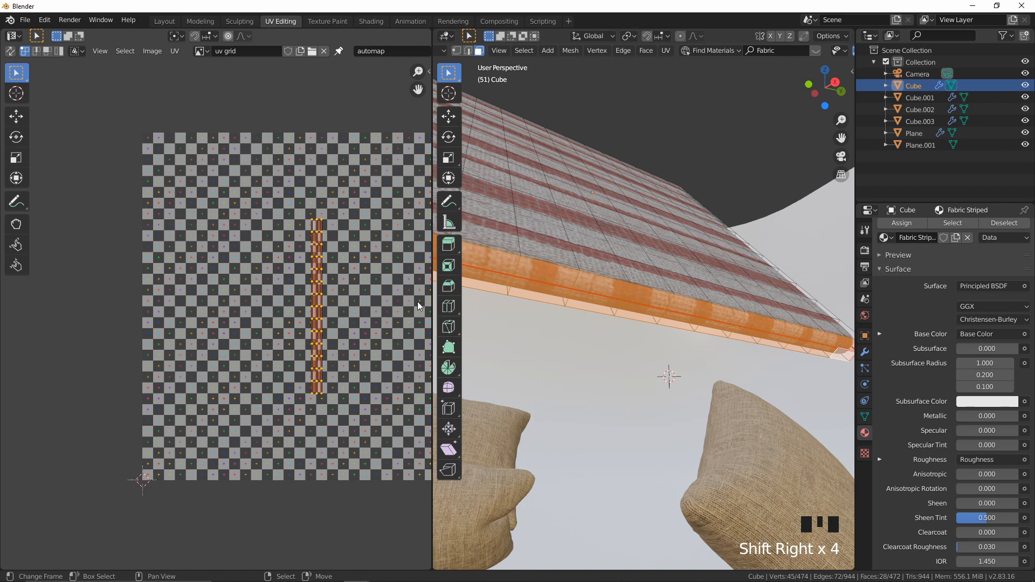
# Step: Add the faces of the opposite side rim to the selection with Circle Select
pyautogui.scroll(-3, 582, 245)
pyautogui.moveTo(581, 245); pyautogui.dragTo(771, 296, button='middle')
pyautogui.scroll(-4, 699, 225)
pyautogui.scroll(2, 668, 294)
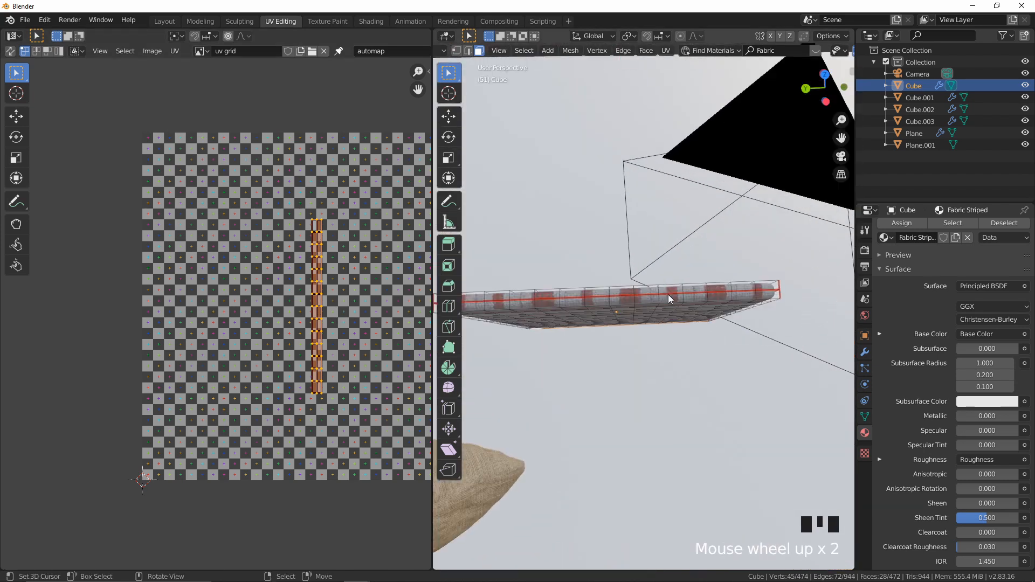
pyautogui.scroll(2, 569, 299)
pyautogui.press('c')
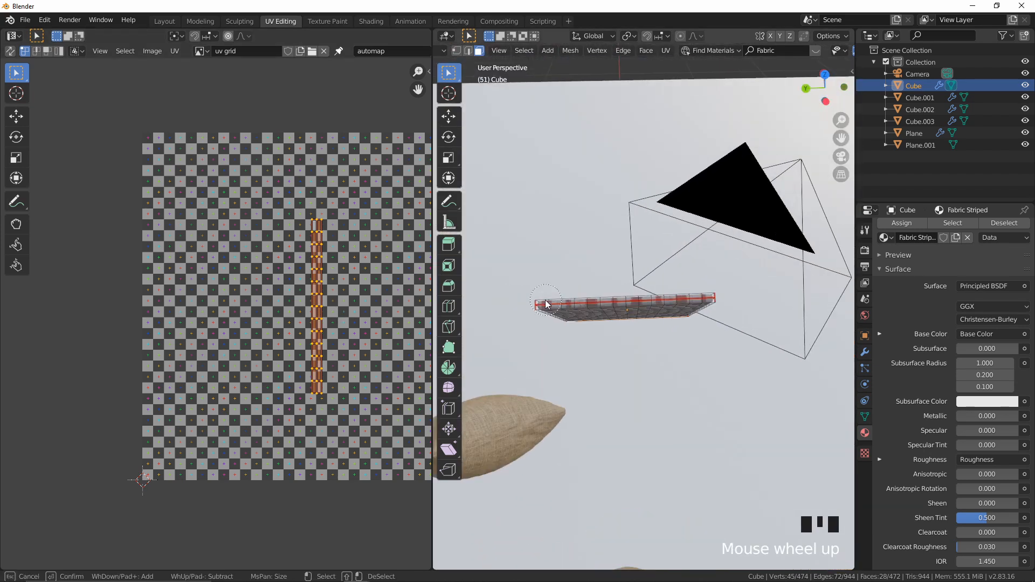
pyautogui.moveTo(545, 303); pyautogui.dragTo(711, 296)
pyautogui.press('Escape')
# Step: Isolate the striped cushion in local view and deselect its large flat side, keeping only the rim faces selected
pyautogui.moveTo(693, 365); pyautogui.dragTo(688, 271, button='middle')
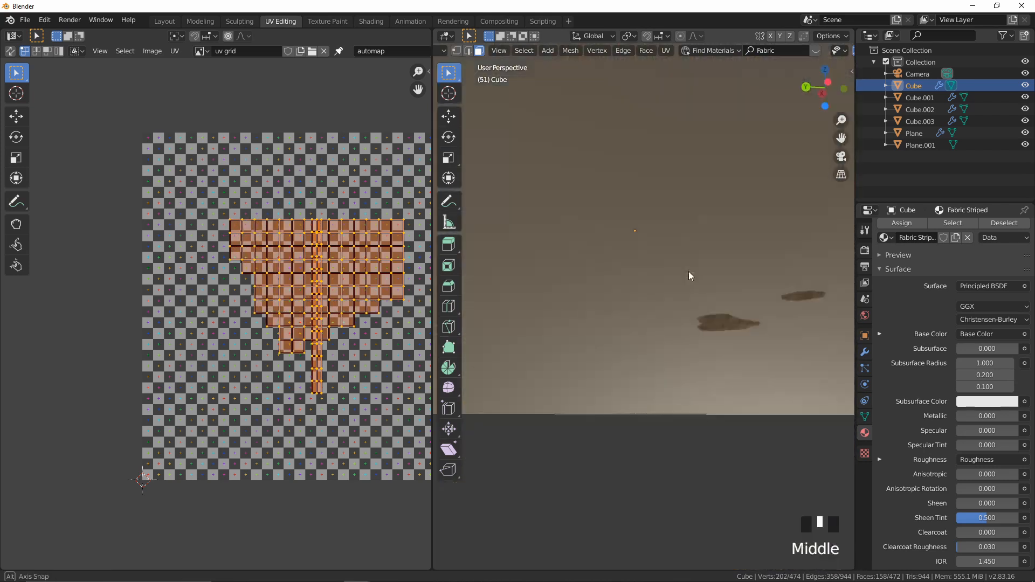
pyautogui.scroll(4, 674, 213)
pyautogui.press('KP_Divide')
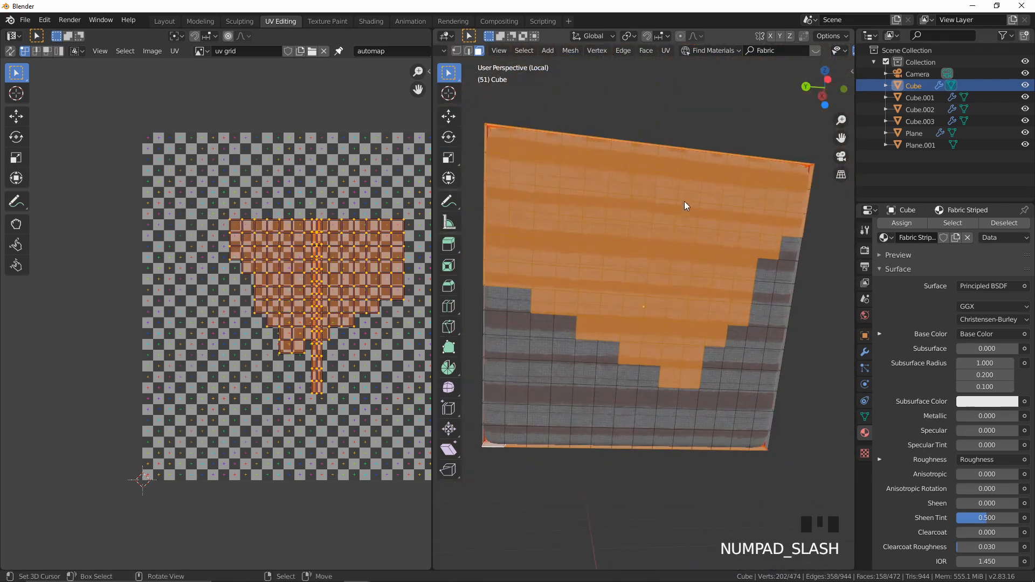
pyautogui.scroll(-3, 685, 203)
pyautogui.press('c')
pyautogui.moveTo(555, 229)
pyautogui.keyDown('shift'); pyautogui.mouseDown()
pyautogui.moveTo(739, 261)
pyautogui.moveTo(715, 249)
pyautogui.moveTo(579, 267)
pyautogui.moveTo(688, 302)
pyautogui.moveTo(623, 268)
pyautogui.moveTo(656, 284)
pyautogui.mouseUp(); pyautogui.keyUp('shift')
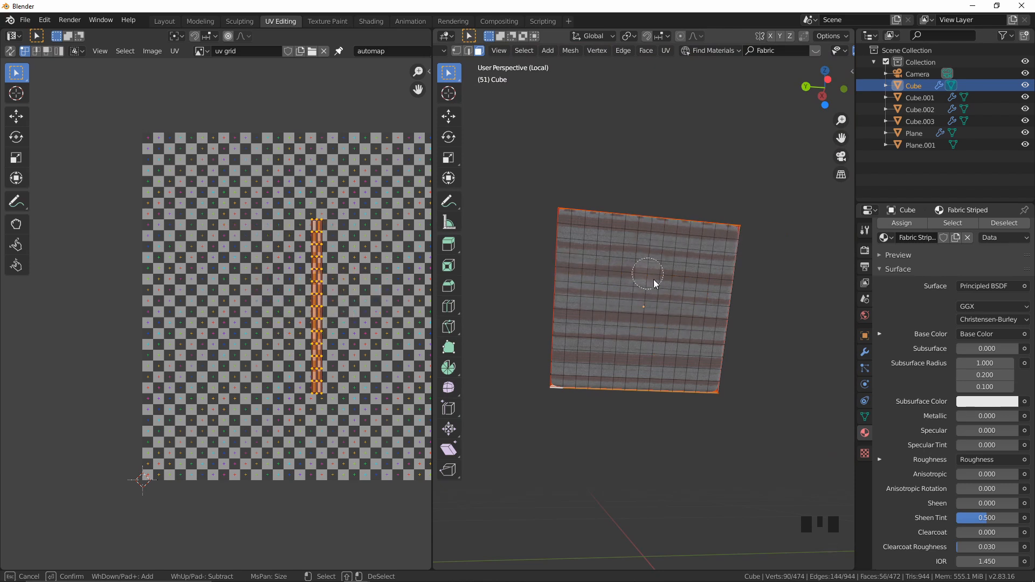
# Step: Rotate the UVs of the selected rim faces by 90 degrees and leave Edit Mode to inspect the cushion
pyautogui.moveTo(656, 284); pyautogui.dragTo(615, 312, button='middle')
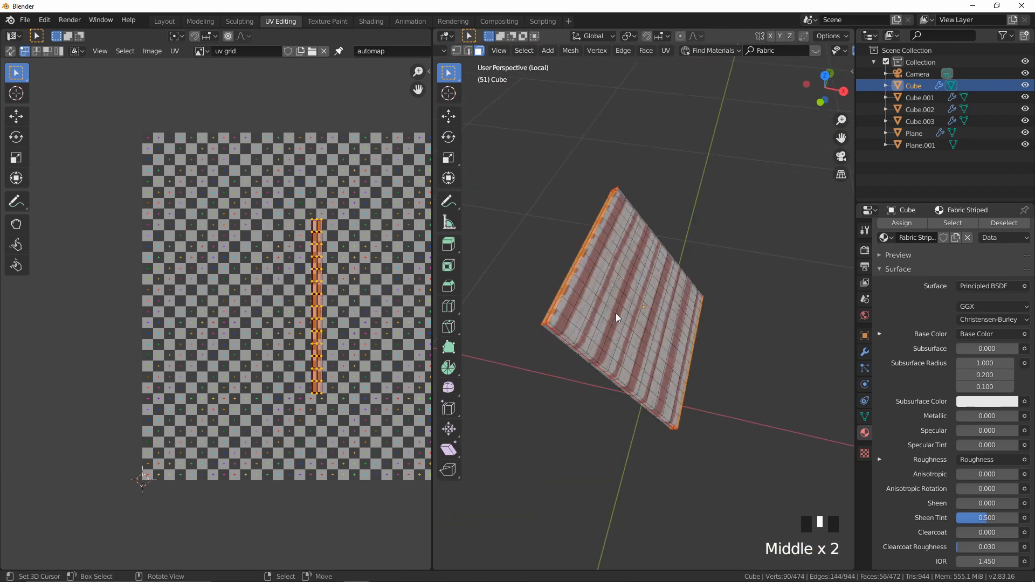
pyautogui.scroll(1, 220, 313)
pyautogui.moveTo(220, 313); pyautogui.dragTo(91, 304, button='middle')
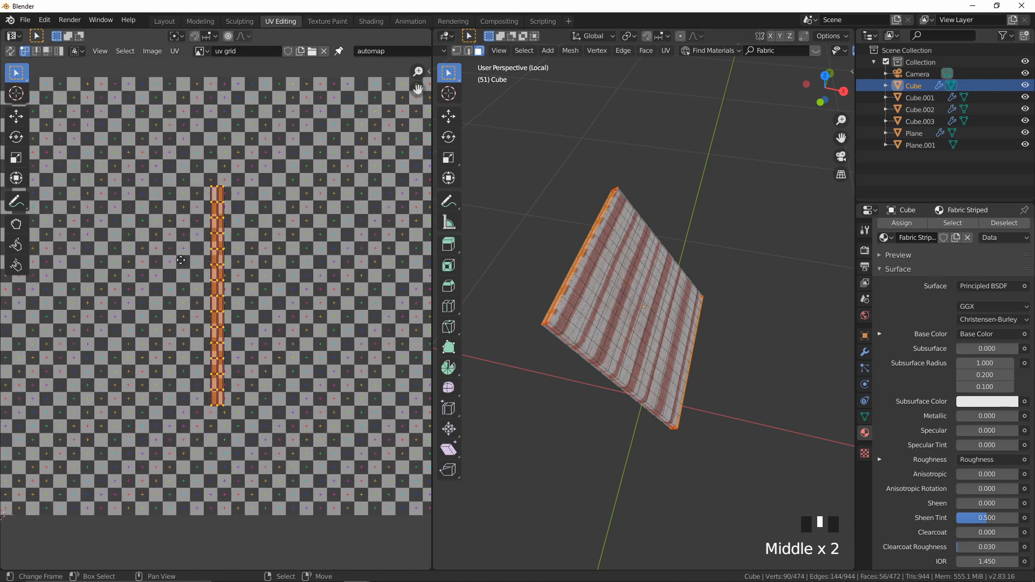
pyautogui.scroll(-3, 236, 308)
pyautogui.write('r')
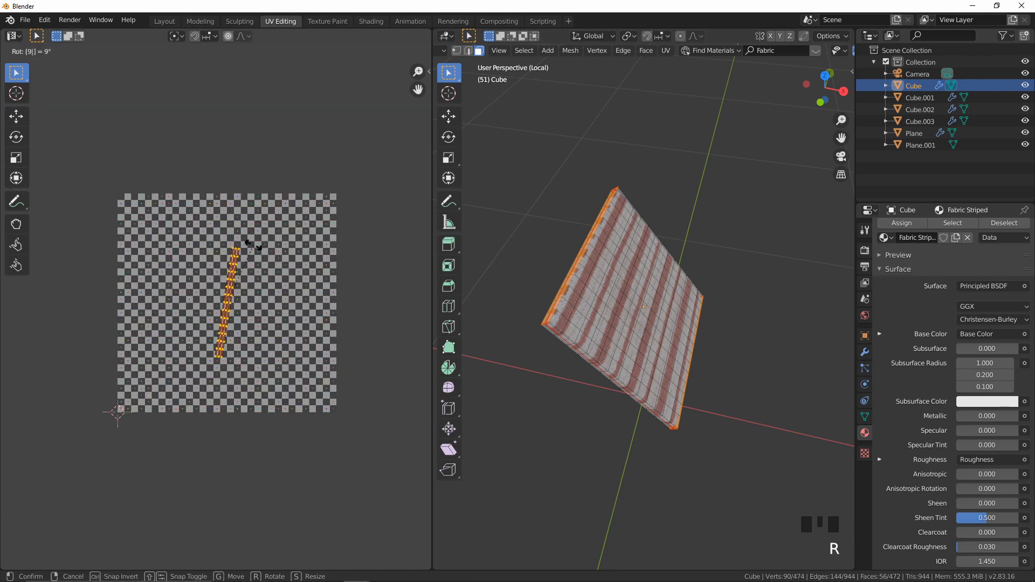
pyautogui.write('90')
pyautogui.press('Return')
pyautogui.moveTo(595, 344); pyautogui.dragTo(633, 408, button='middle')
pyautogui.scroll(3, 645, 356)
pyautogui.press('Tab')
pyautogui.press('KP_Decimal')
pyautogui.moveTo(660, 318); pyautogui.dragTo(778, 324, button='middle')
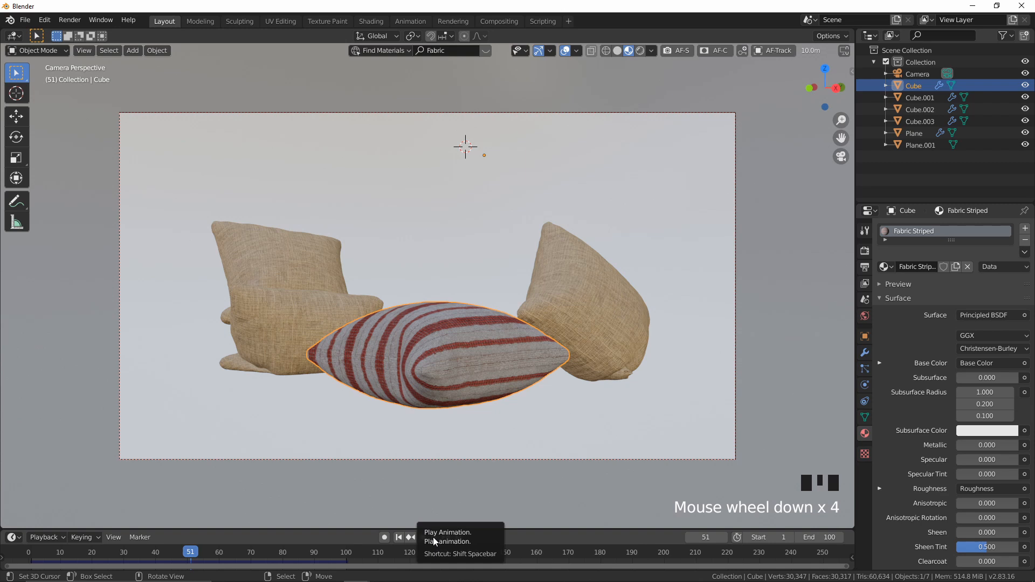
# Step: Play the cloth simulation on to frame 63 and switch the camera view to Rendered shading
pyautogui.click(429, 537)
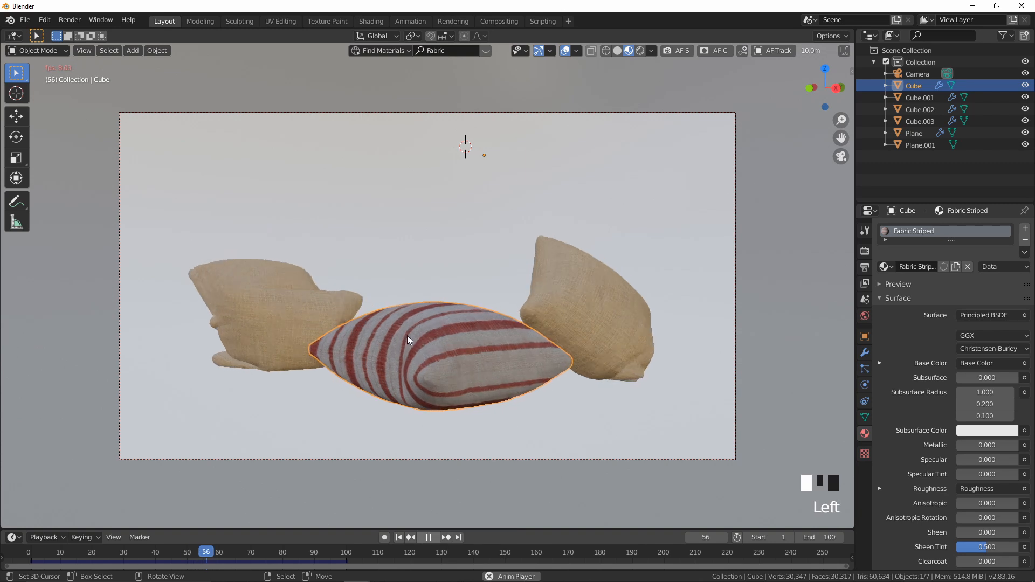
pyautogui.click(432, 539)
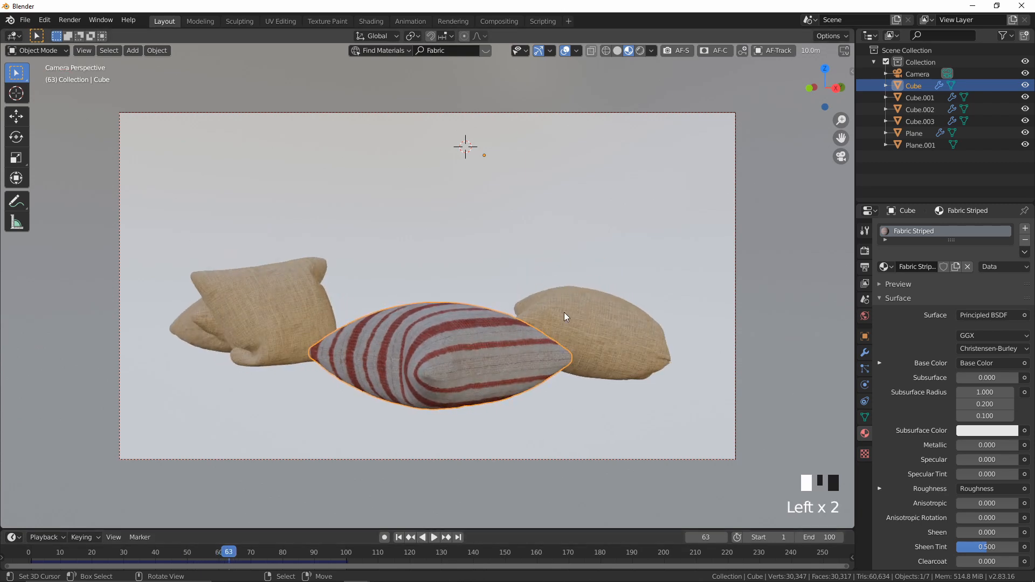
pyautogui.press('z')
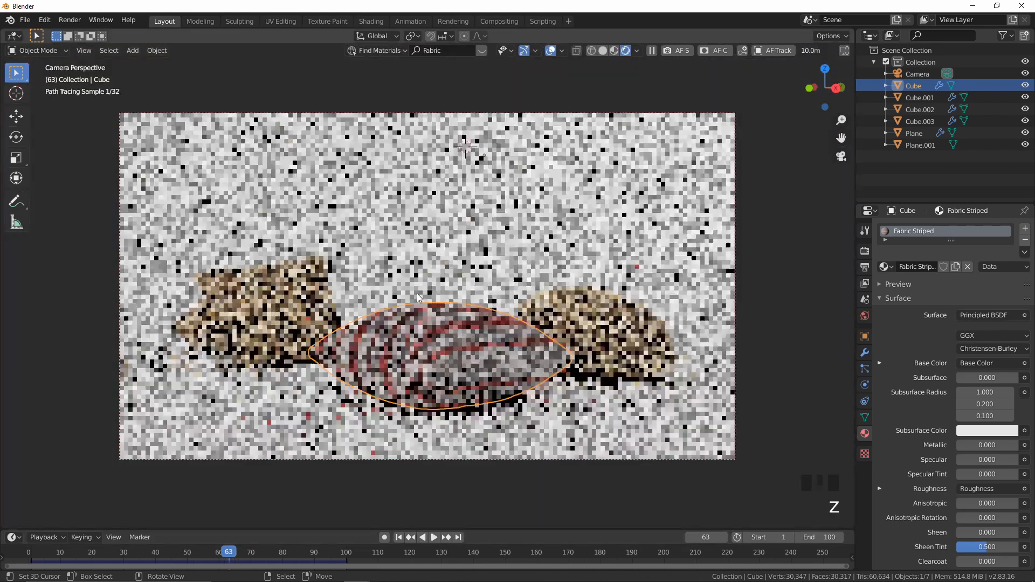
pyautogui.scroll(1, 417, 293)
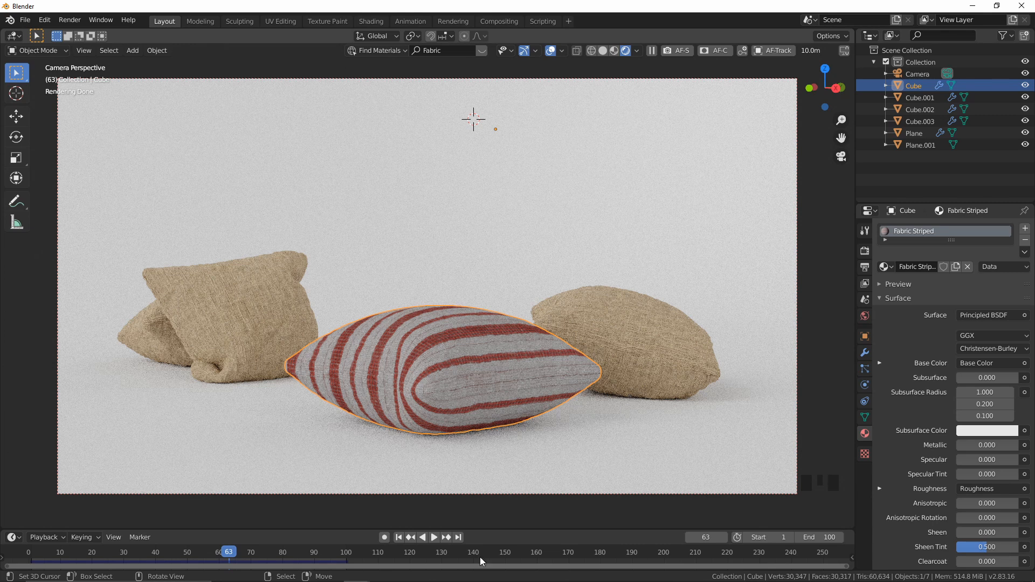
# Step: Switch to the Animation 02 folder in File Explorer, watch the video0001-0100 file and return to Blender
pyautogui.moveTo(277, 572)
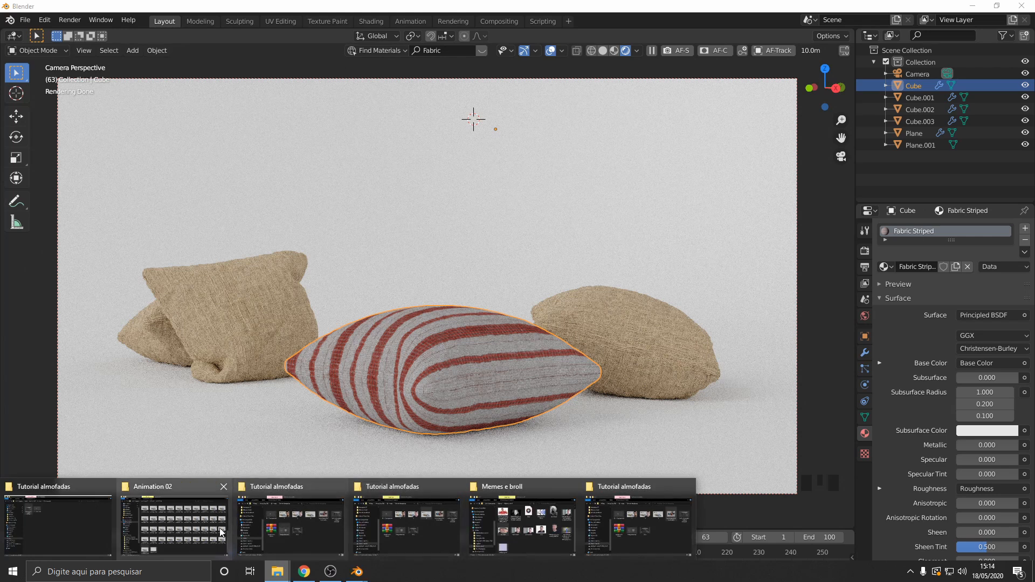
pyautogui.click(172, 523)
pyautogui.moveTo(478, 62); pyautogui.dragTo(409, 72)
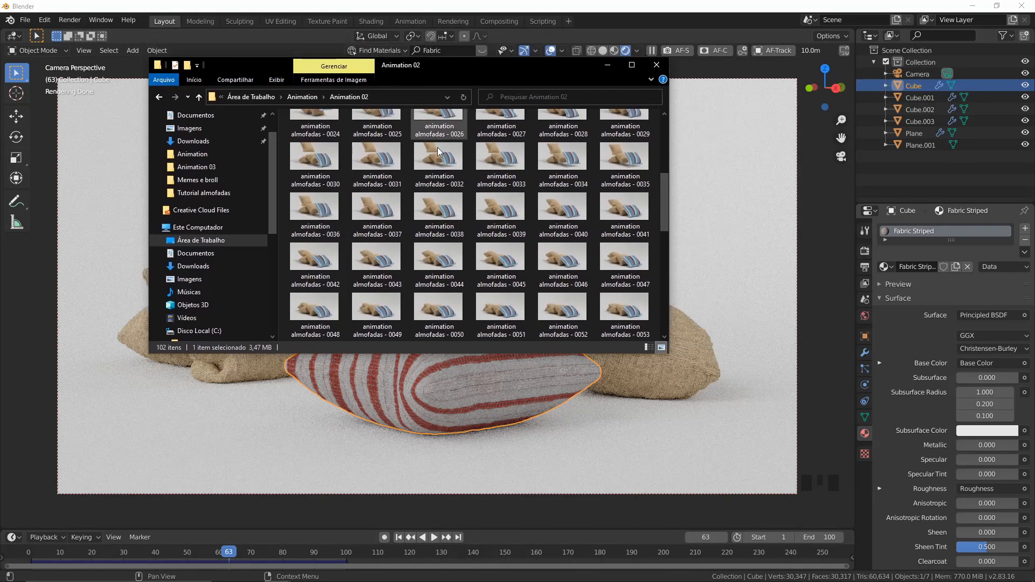
pyautogui.scroll(-5, 629, 305)
pyautogui.doubleClick(629, 305)
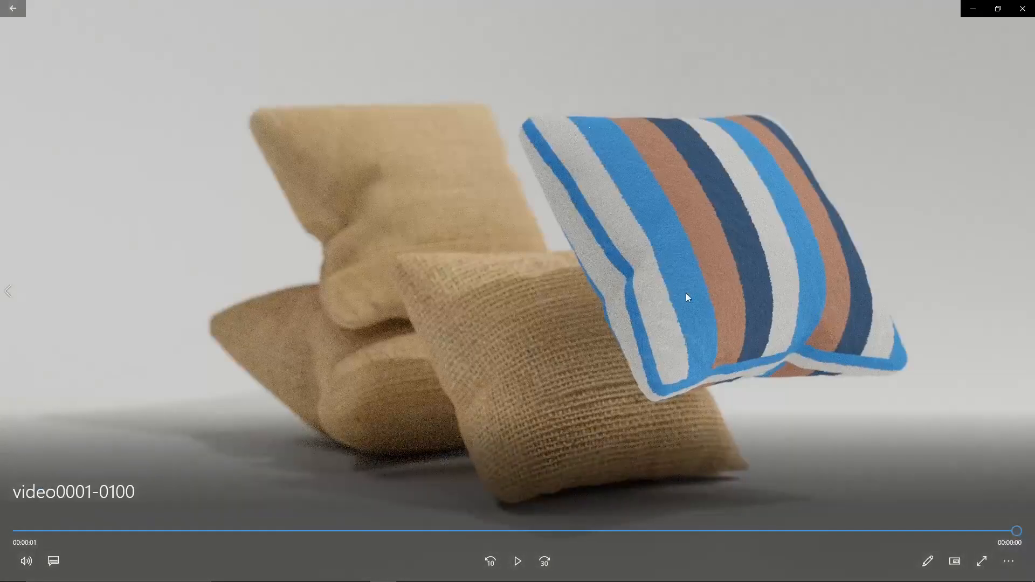
pyautogui.click(1024, 9)
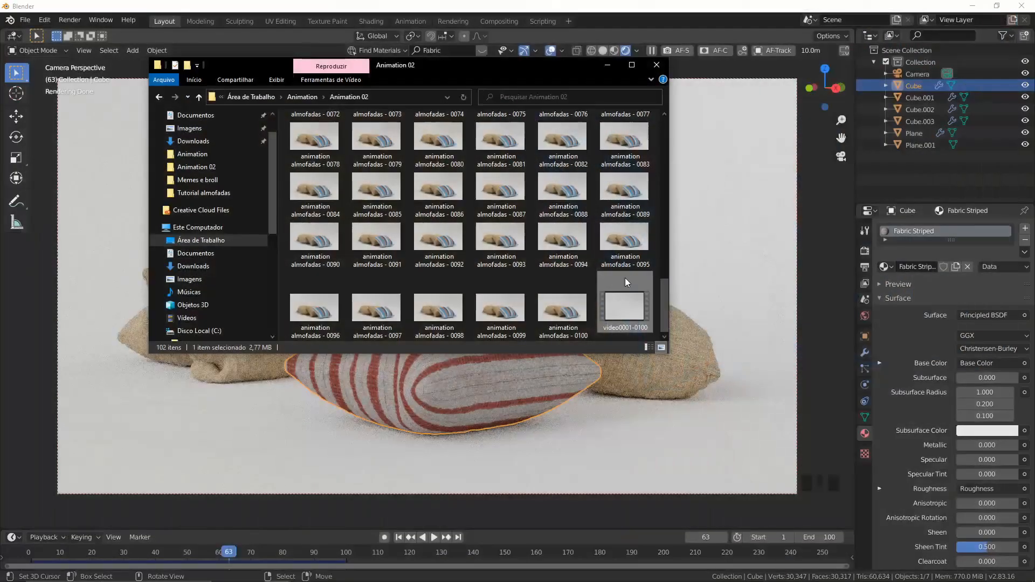
pyautogui.click(674, 137)
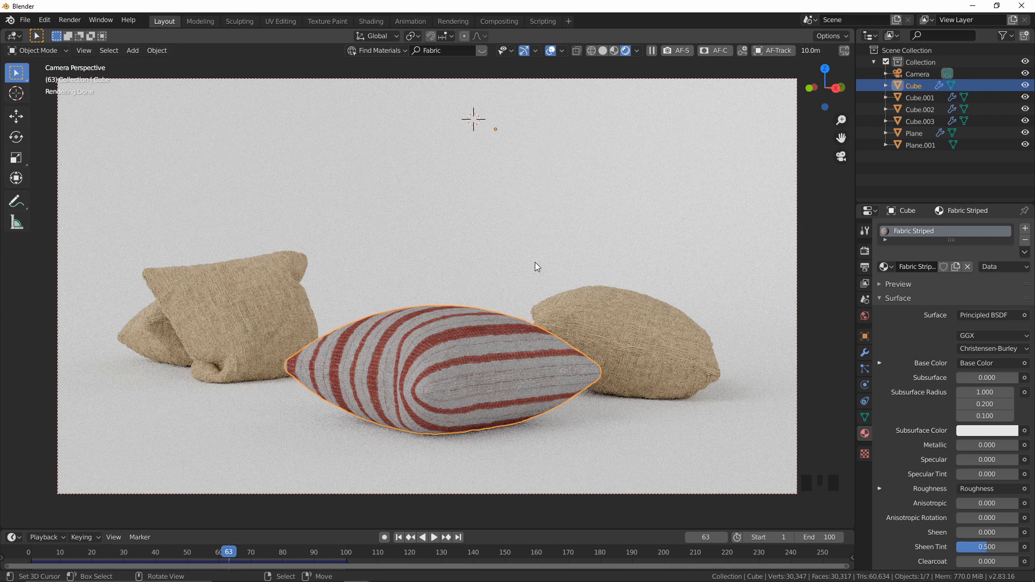
# Step: Render the camera image of the cushions at frame 63
pyautogui.press('F12')
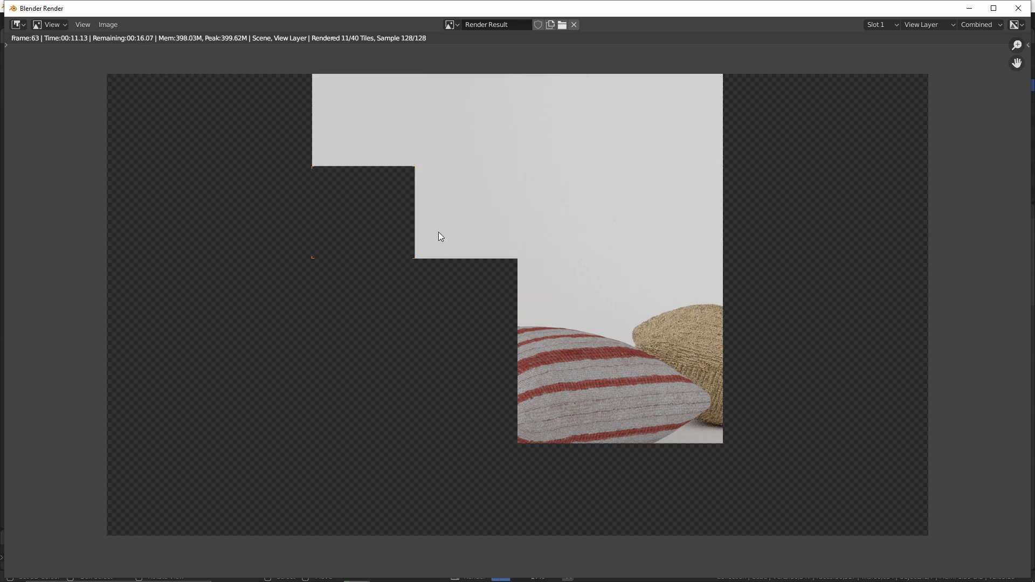
pyautogui.click(124, 571)
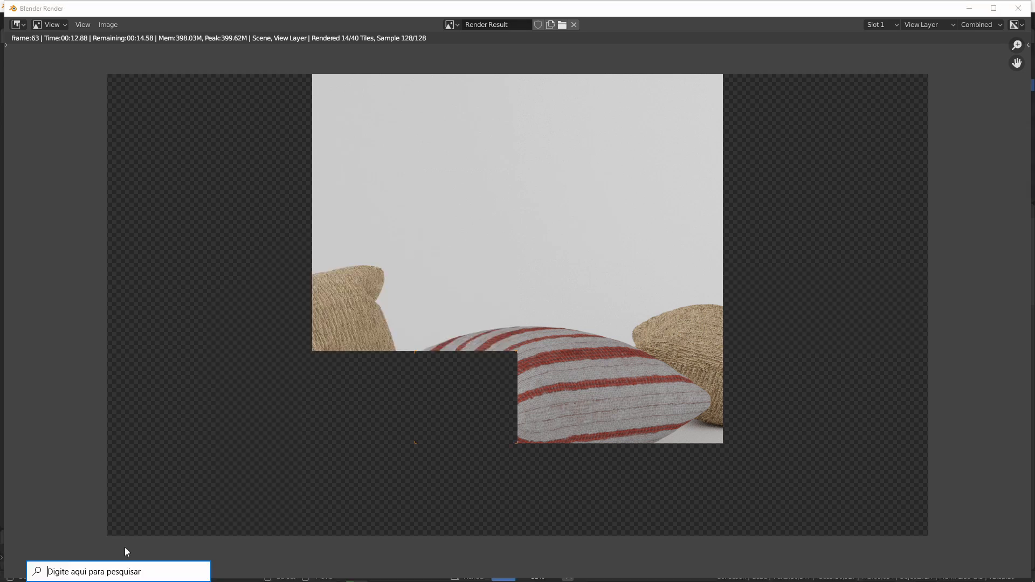
# Step: Open the Windows Calculator beside the finished render and multiply the 28-second render time by 100 frames
pyautogui.write('calc')
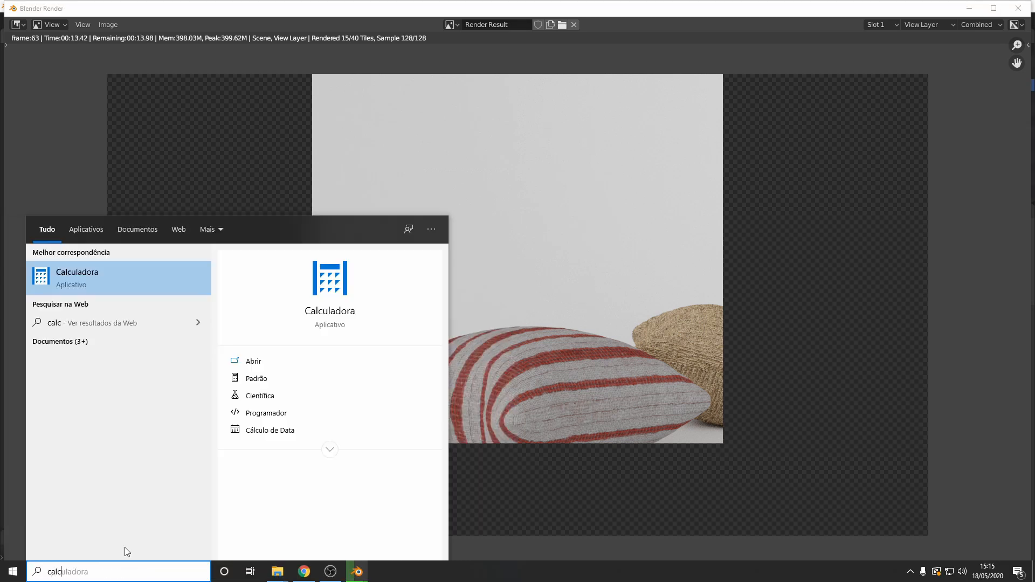
pyautogui.click(91, 279)
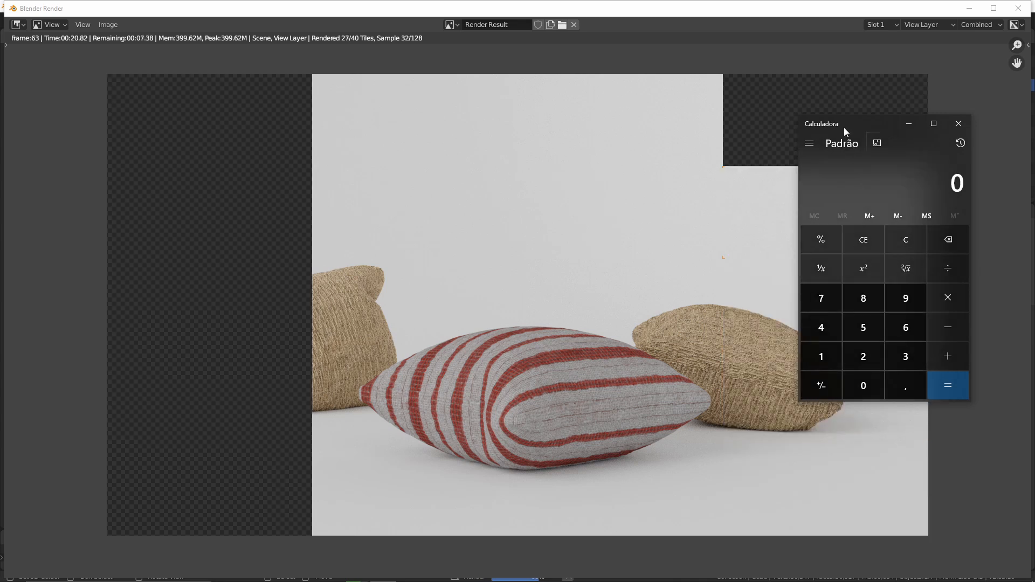
pyautogui.moveTo(843, 125); pyautogui.dragTo(762, 135)
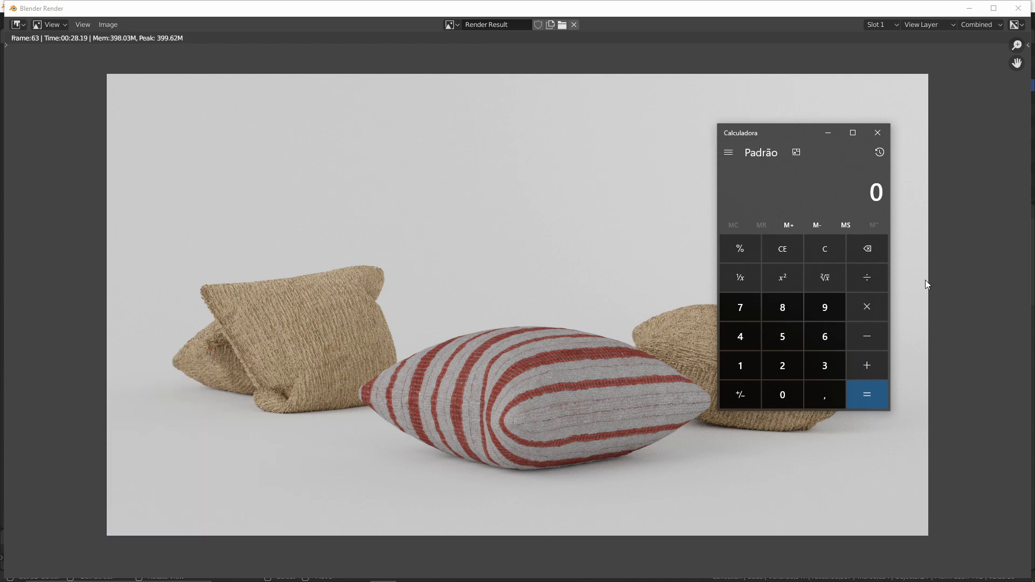
pyautogui.write('28')
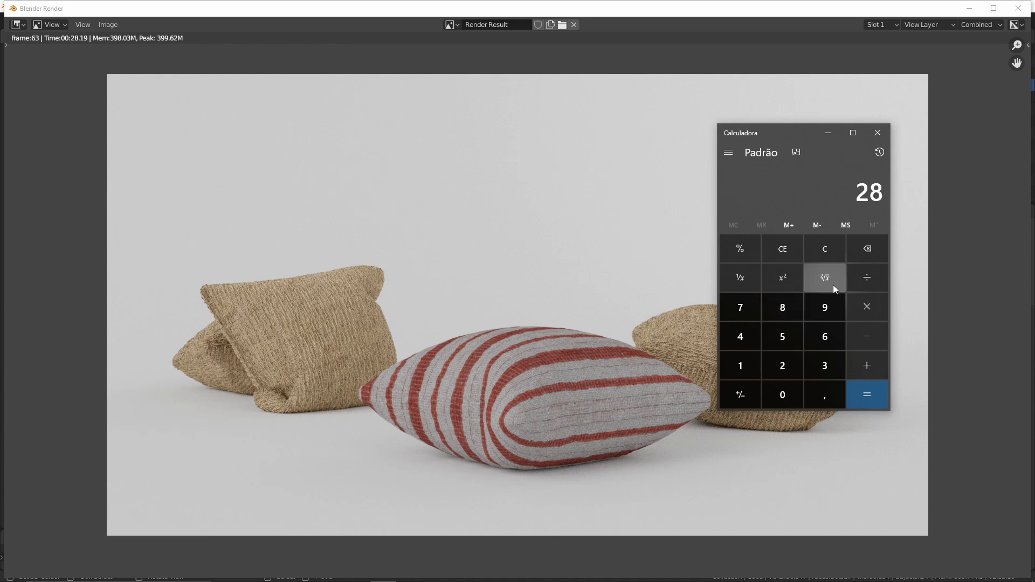
pyautogui.write('*')
pyautogui.write('100')
pyautogui.press('Return')
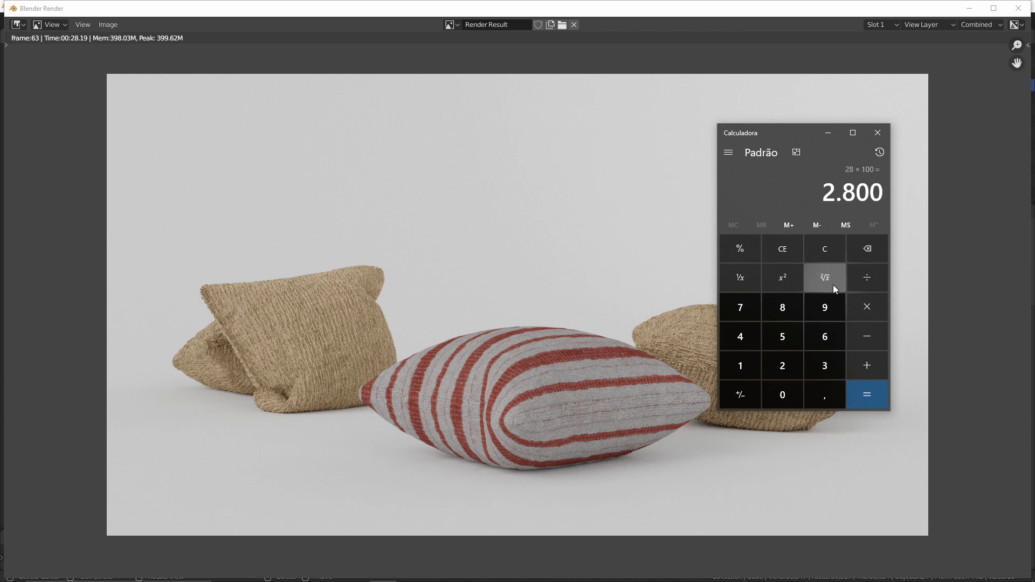
# Step: Divide the Calculator result by 24 and again by 60, and close the Calculator
pyautogui.write('/60')
pyautogui.press('BackSpace')
pyautogui.press('BackSpace')
pyautogui.write('30')
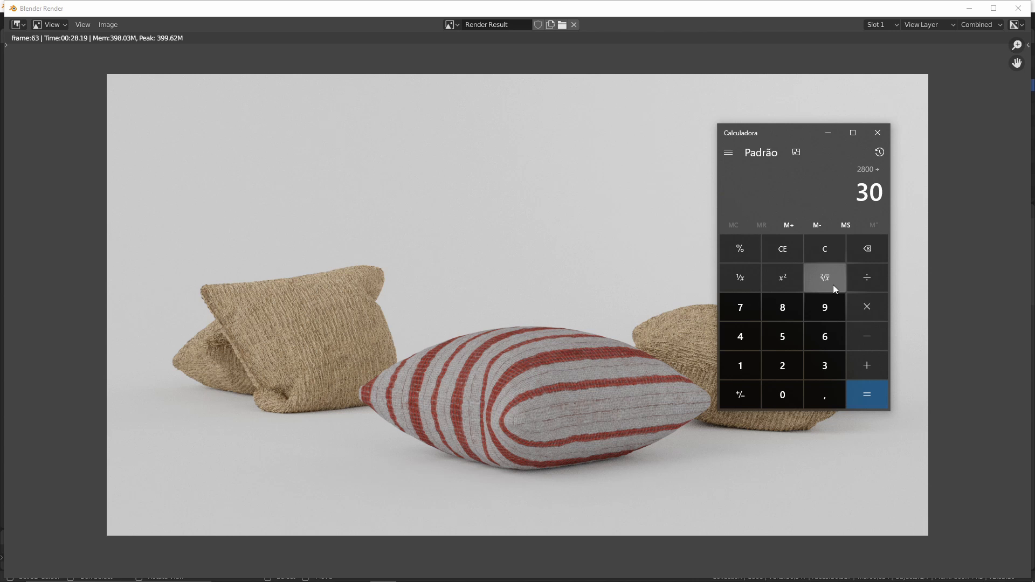
pyautogui.press('BackSpace')
pyautogui.press('BackSpace')
pyautogui.write('24')
pyautogui.press('Return')
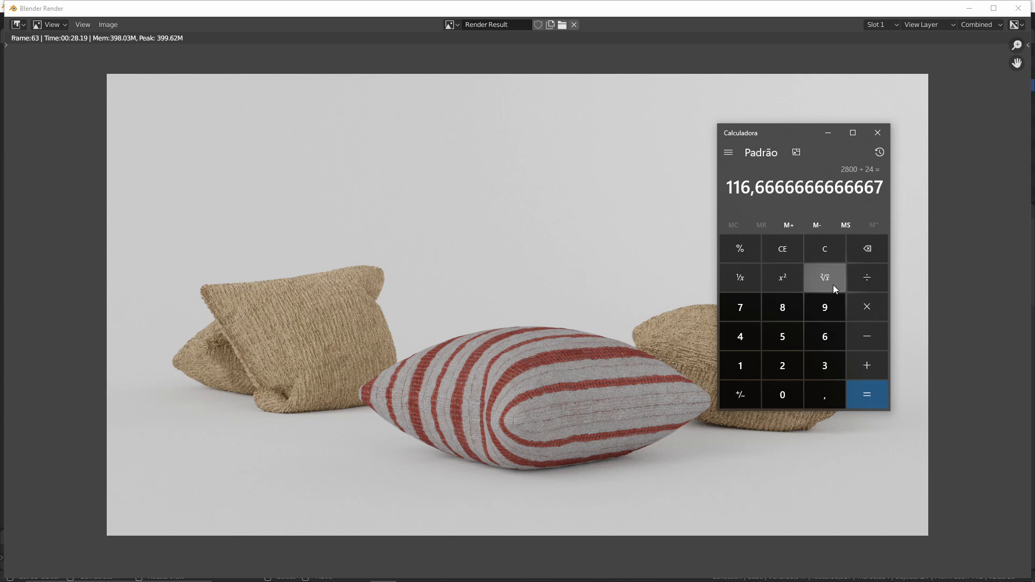
pyautogui.press('/')
pyautogui.write('60')
pyautogui.press('Return')
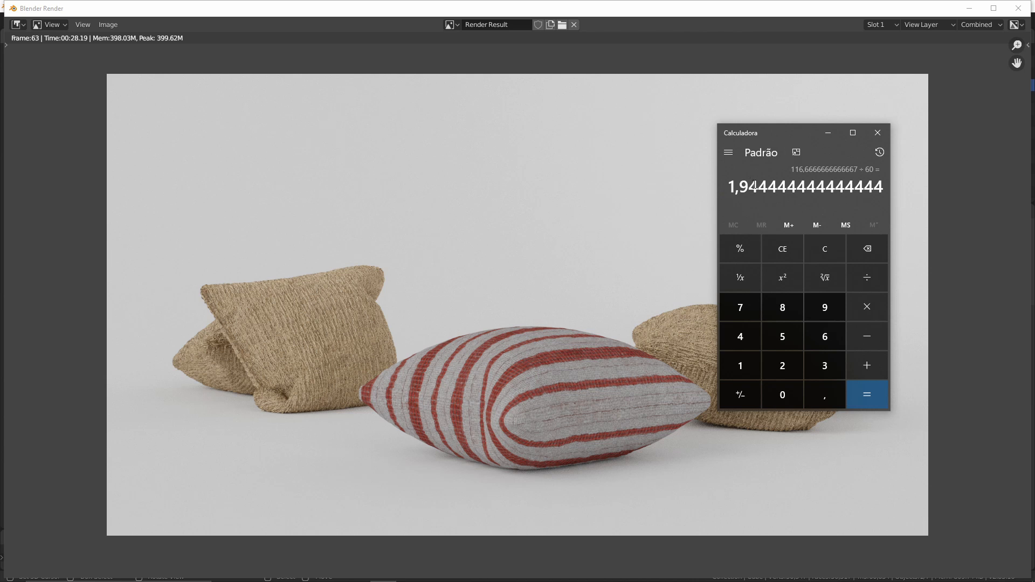
pyautogui.click(874, 140)
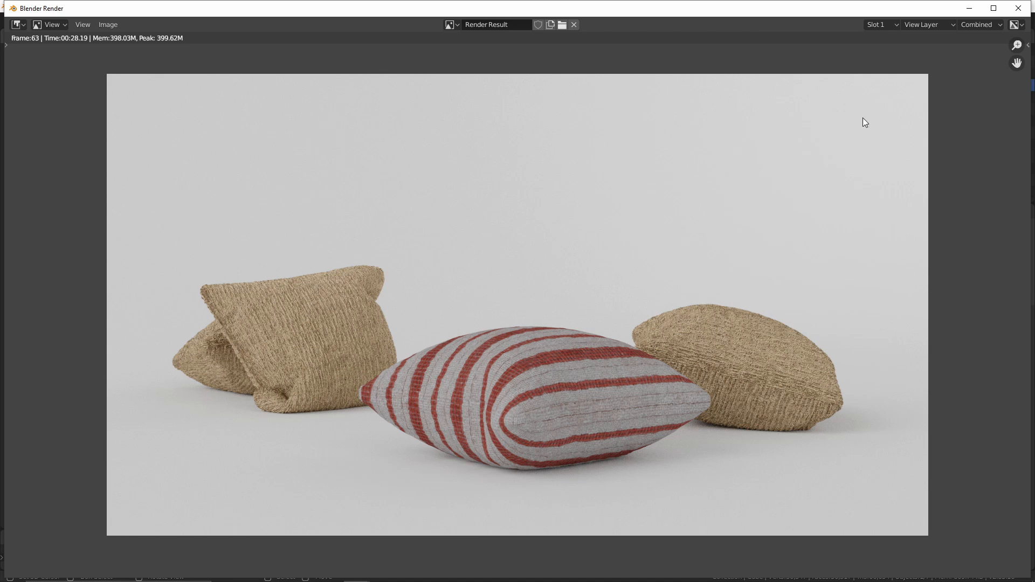
# Step: Close the render and set the light path Max Bounces to 2 for Total, Diffuse and Glossy, with Transparency, Transmission and Volume at 0
pyautogui.click(1018, 8)
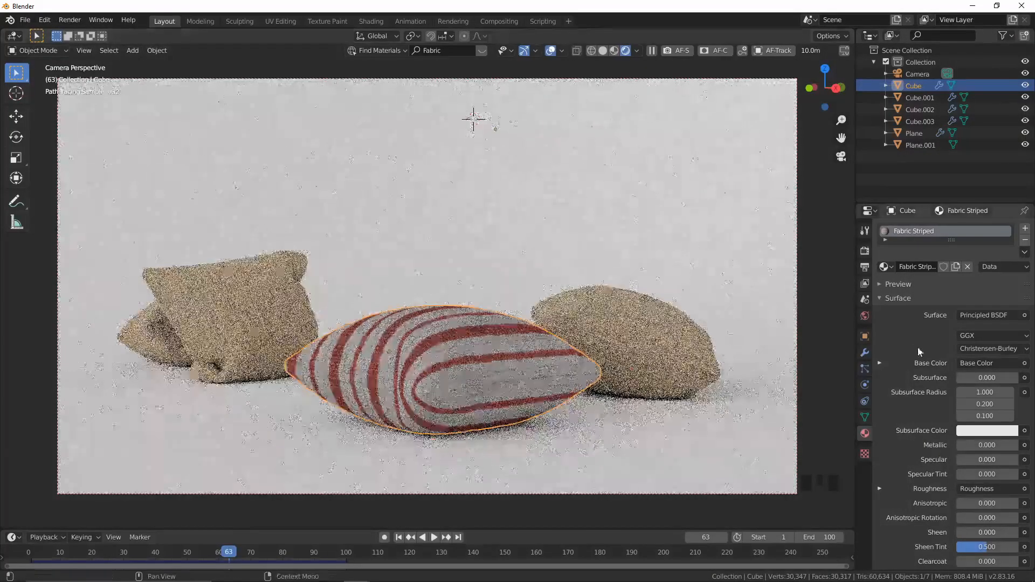
pyautogui.moveTo(636, 205); pyautogui.dragTo(647, 215)
pyautogui.click(865, 252)
pyautogui.scroll(-4, 938, 345)
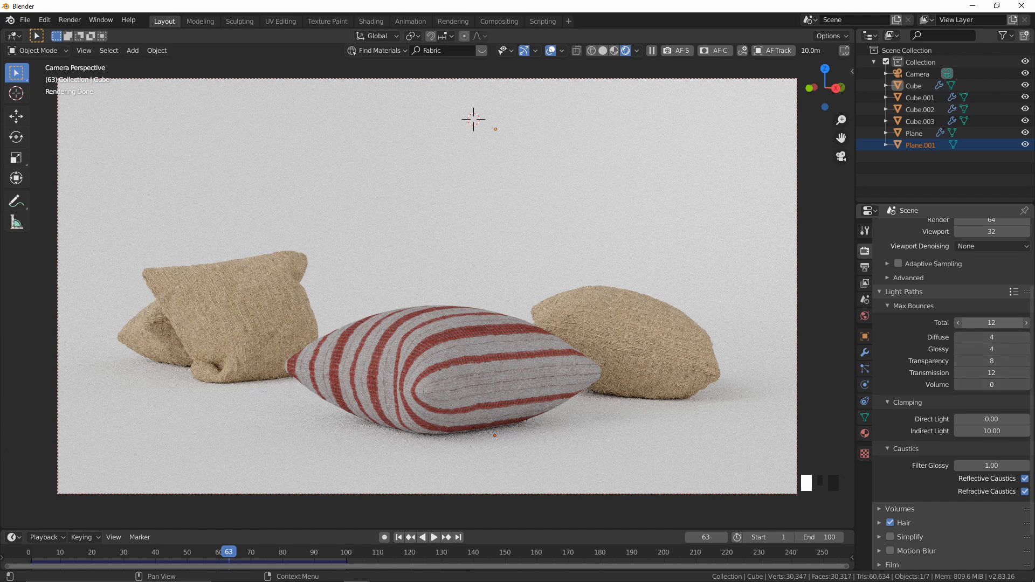
pyautogui.moveTo(983, 324)
pyautogui.mouseDown()
pyautogui.moveTo(965, 323)
pyautogui.moveTo(982, 325)
pyautogui.mouseUp()
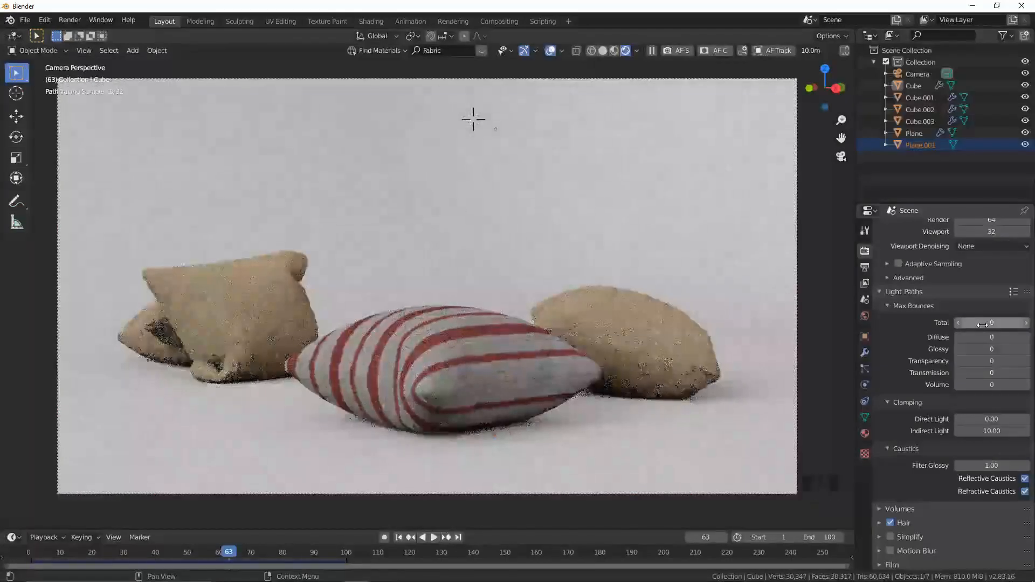
pyautogui.click(1026, 323)
pyautogui.click(1026, 323)
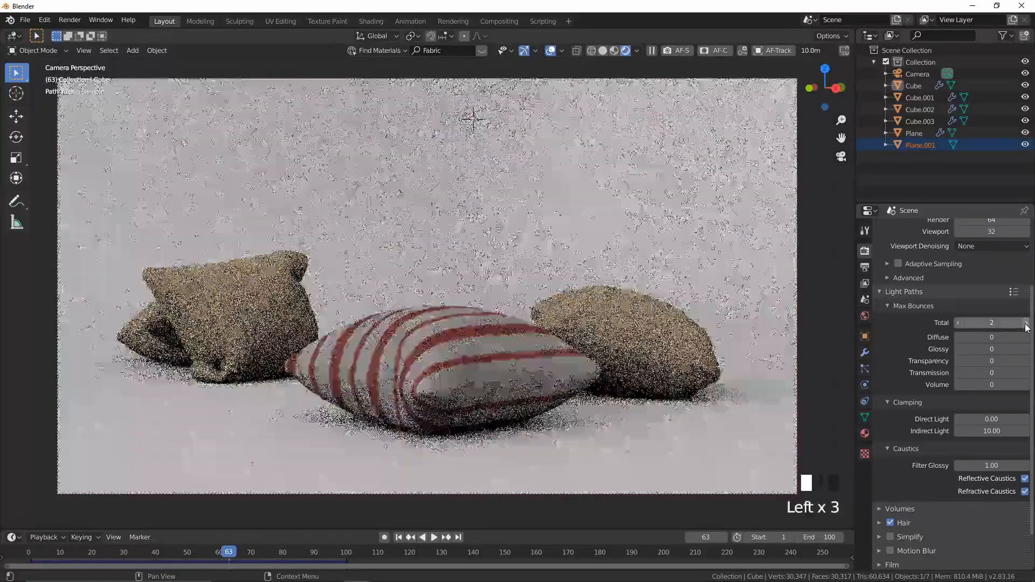
pyautogui.click(1026, 337)
pyautogui.click(1026, 337)
pyautogui.click(1026, 348)
pyautogui.click(1025, 349)
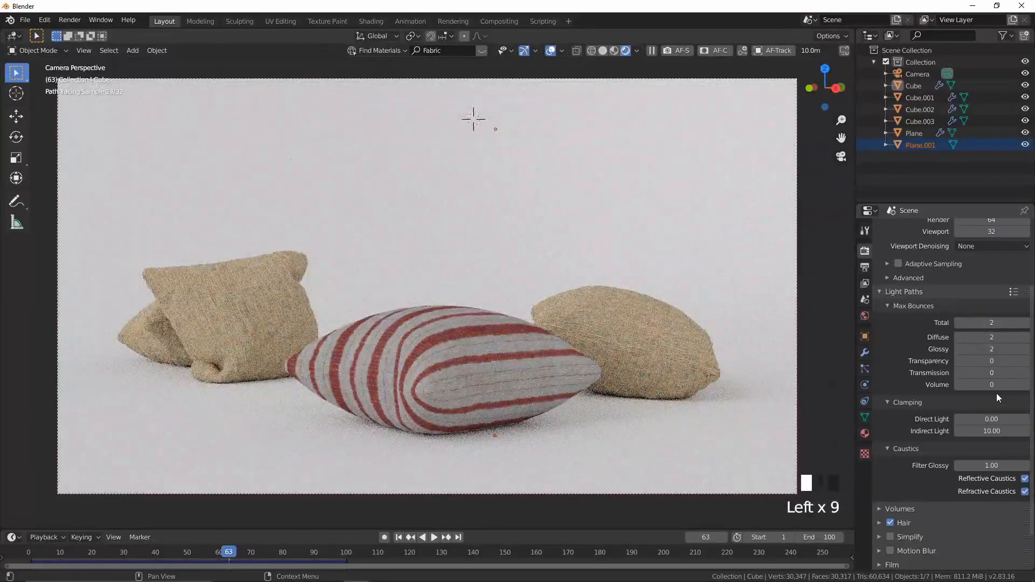
# Step: Render the camera image at frame 63 with the reduced bounces and bring up the Calculator
pyautogui.press('F12')
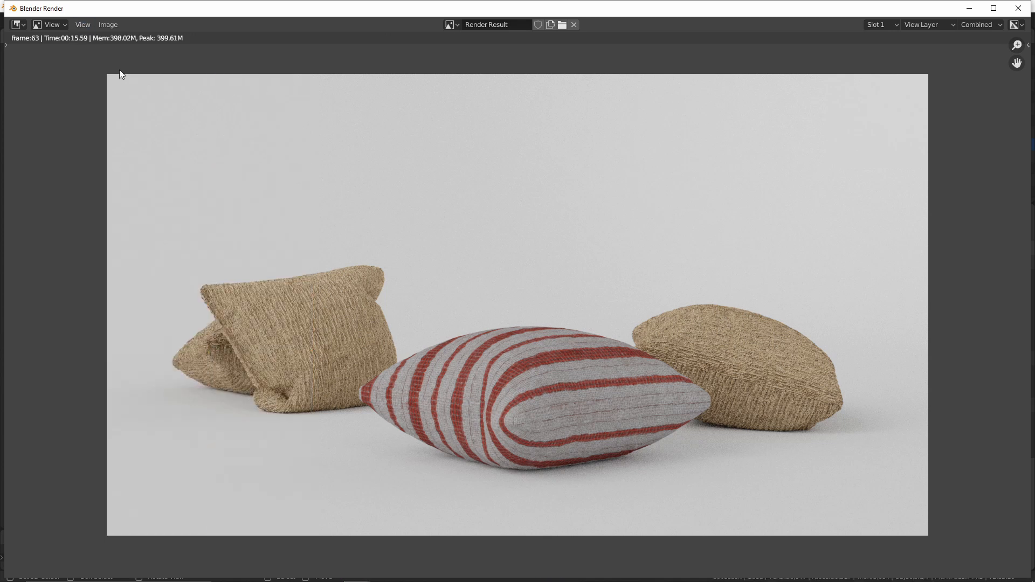
pyautogui.hotkey('alt', 'Tab')
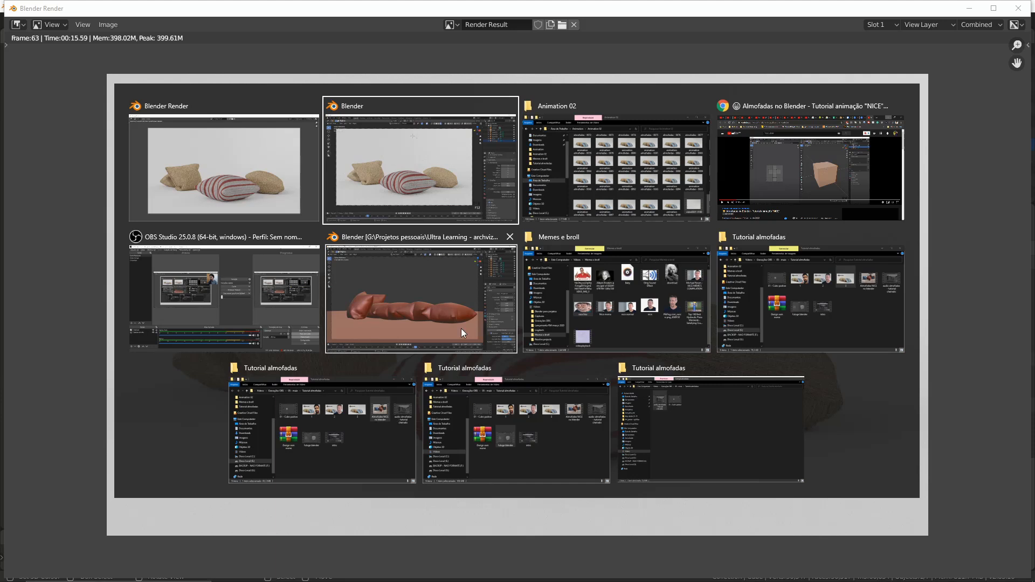
pyautogui.keyDown('alt'); pyautogui.click(601, 340); pyautogui.keyUp('alt')
pyautogui.press('super')
pyautogui.press('Escape')
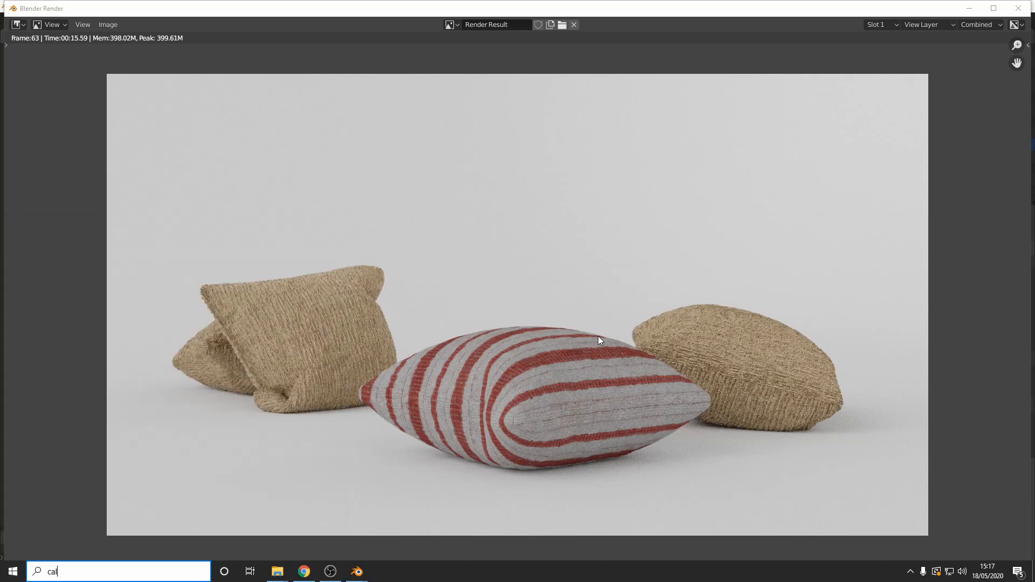
# Step: Calculate the animation's render time in minutes as 15 × 100 ÷ 60
pyautogui.write('15*100')
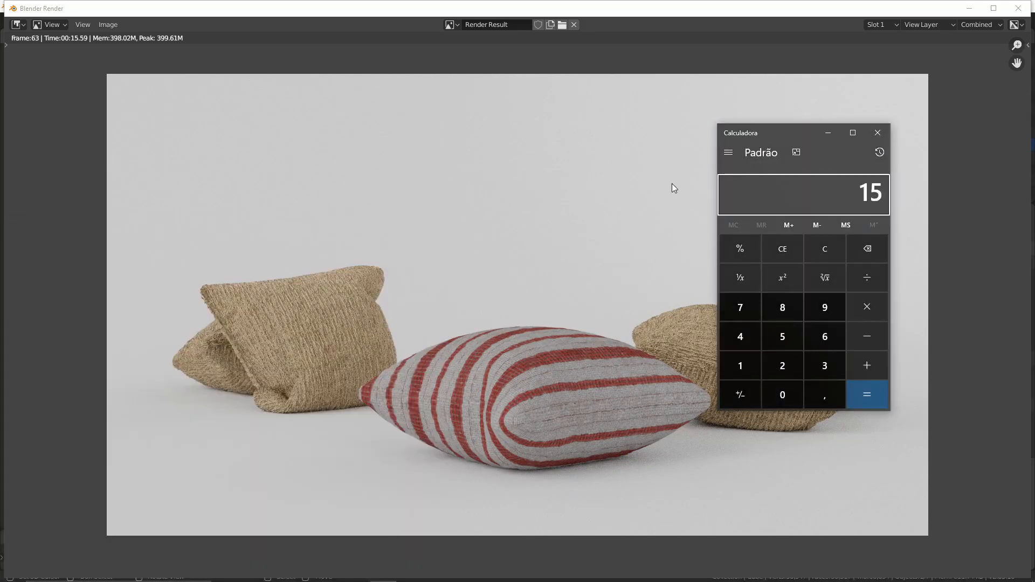
pyautogui.press('Return')
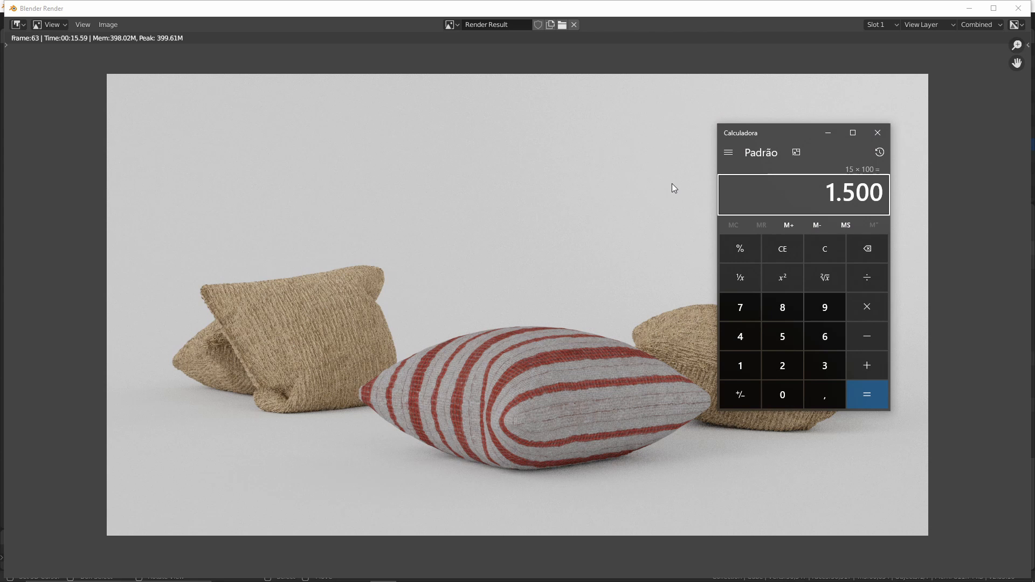
pyautogui.press('/')
pyautogui.write('60')
pyautogui.press('Return')
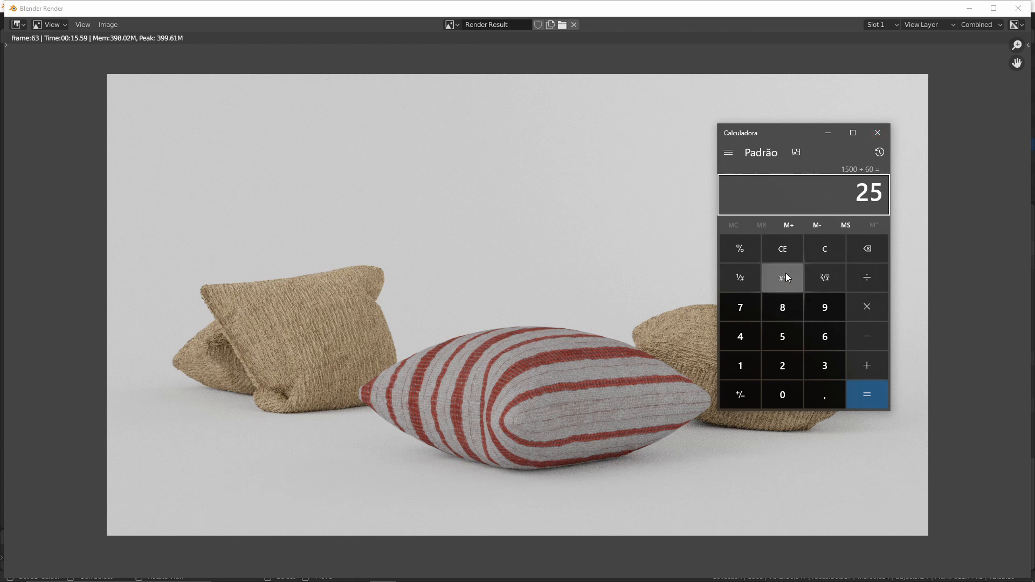
# Step: Clear the Calculator, repeat the calculation 15 × 100 ÷ 60 and close the Calculator
pyautogui.click(829, 250)
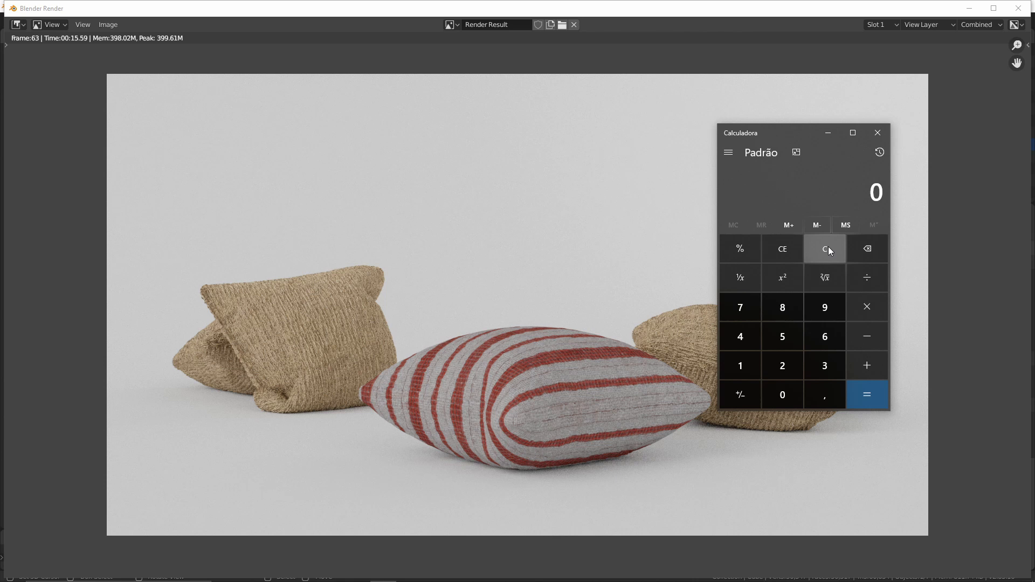
pyautogui.write('15*100')
pyautogui.write('/')
pyautogui.write('60')
pyautogui.press('Return')
pyautogui.click(881, 136)
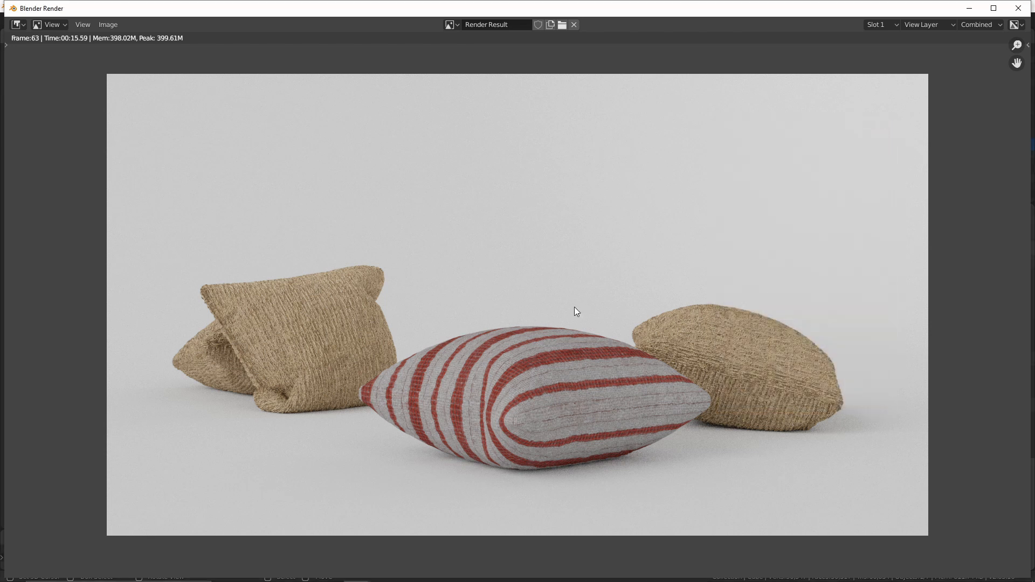
# Step: Look at the Animation 02 folder in File Explorer, close the render window and return to the Blender cushion scene
pyautogui.click(276, 571)
pyautogui.doubleClick(499, 67)
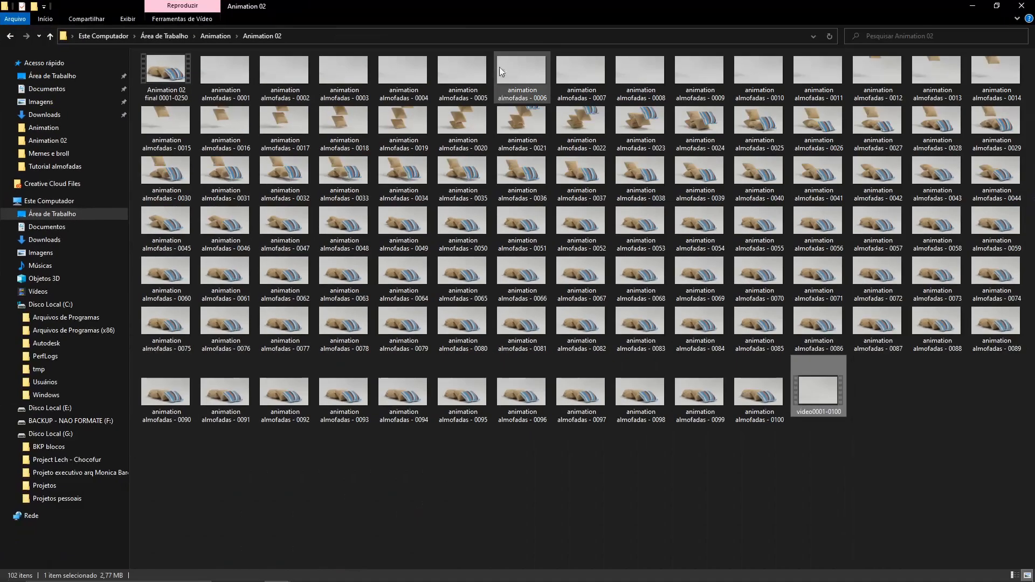
pyautogui.hotkey('alt', 'Tab')
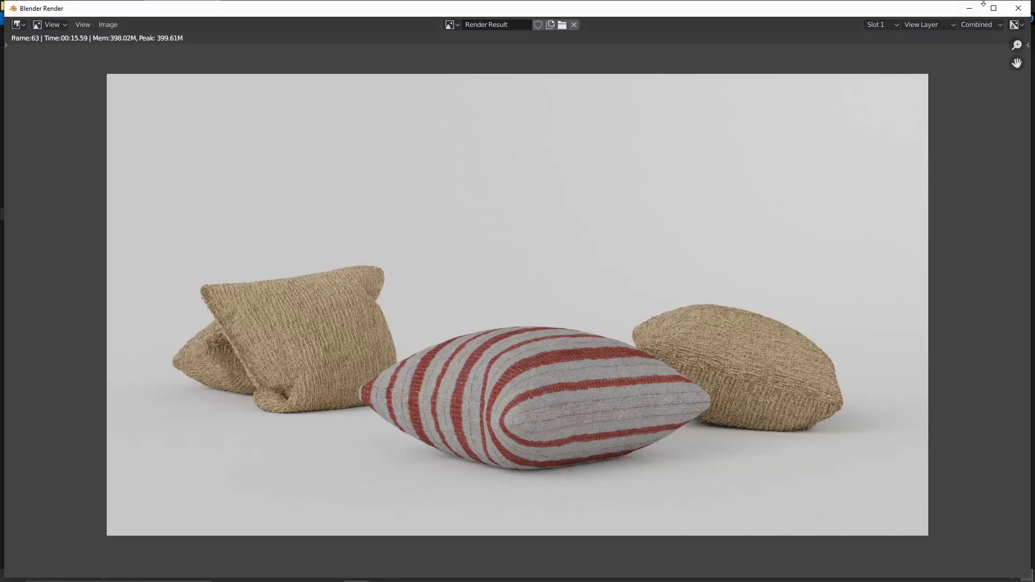
pyautogui.click(1018, 8)
pyautogui.hotkey('alt', 'Tab')
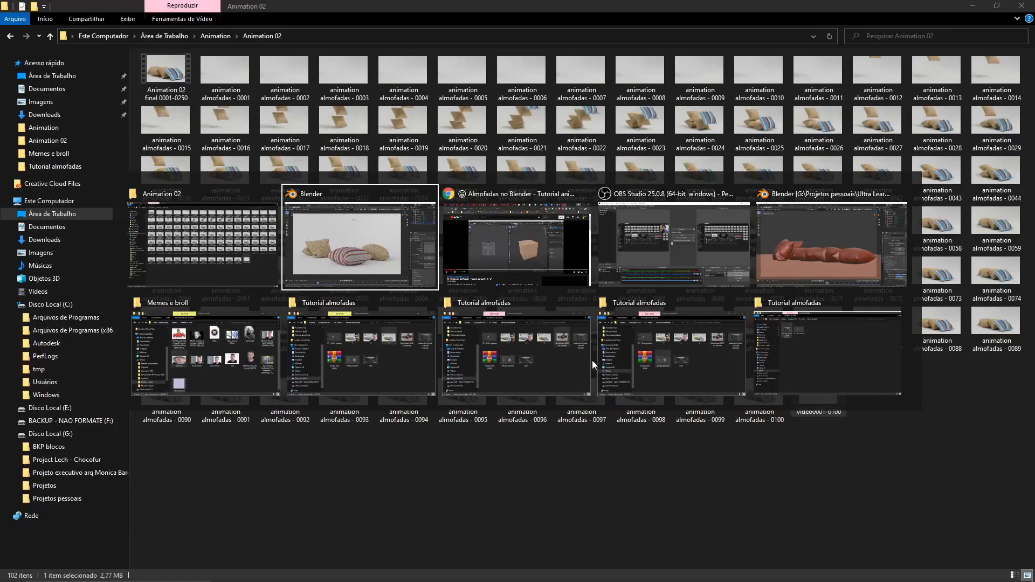
pyautogui.click(491, 247)
pyautogui.hotkey('alt', 'Tab')
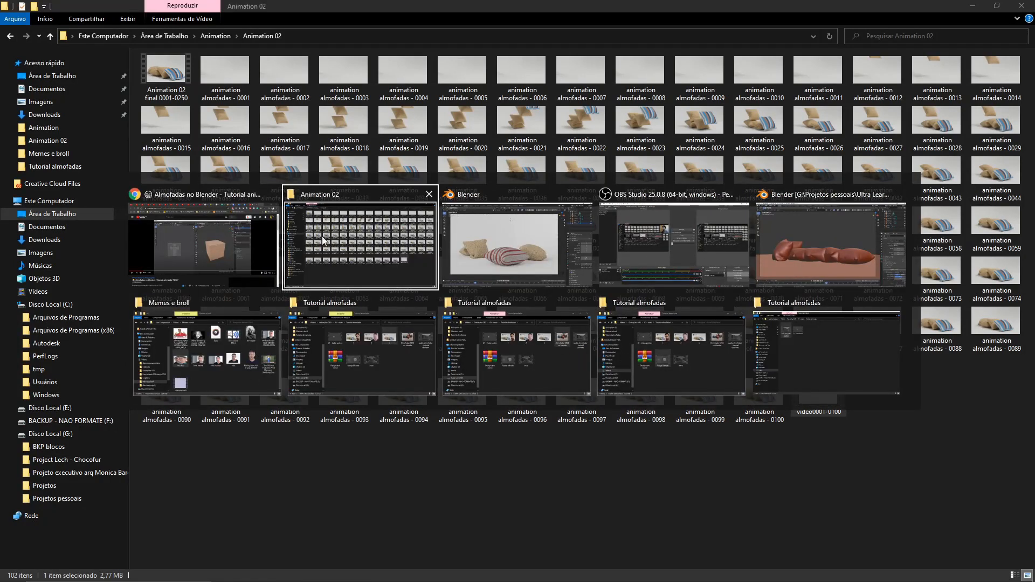
pyautogui.click(200, 234)
pyautogui.hotkey('alt', 'Tab')
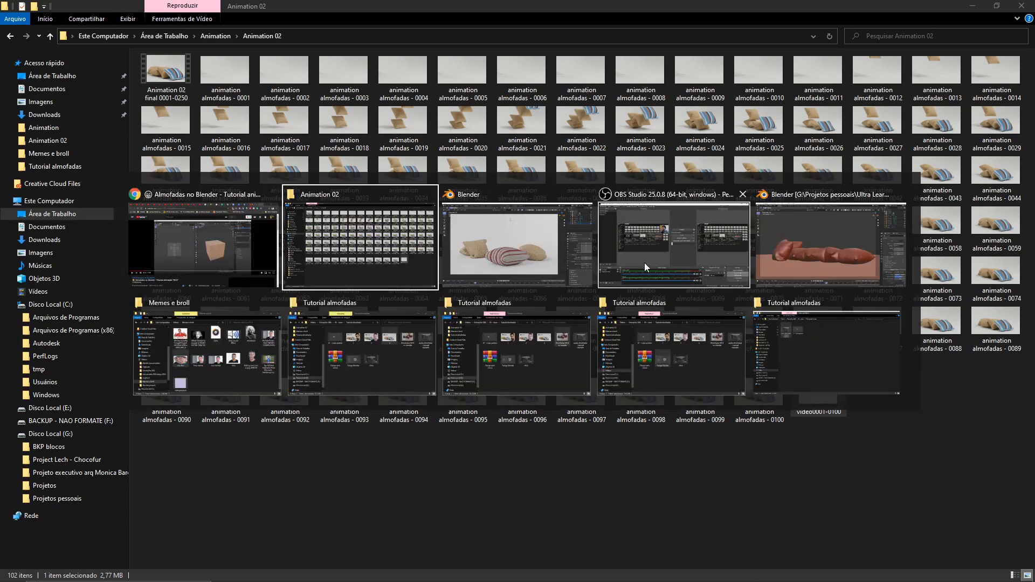
pyautogui.click(480, 241)
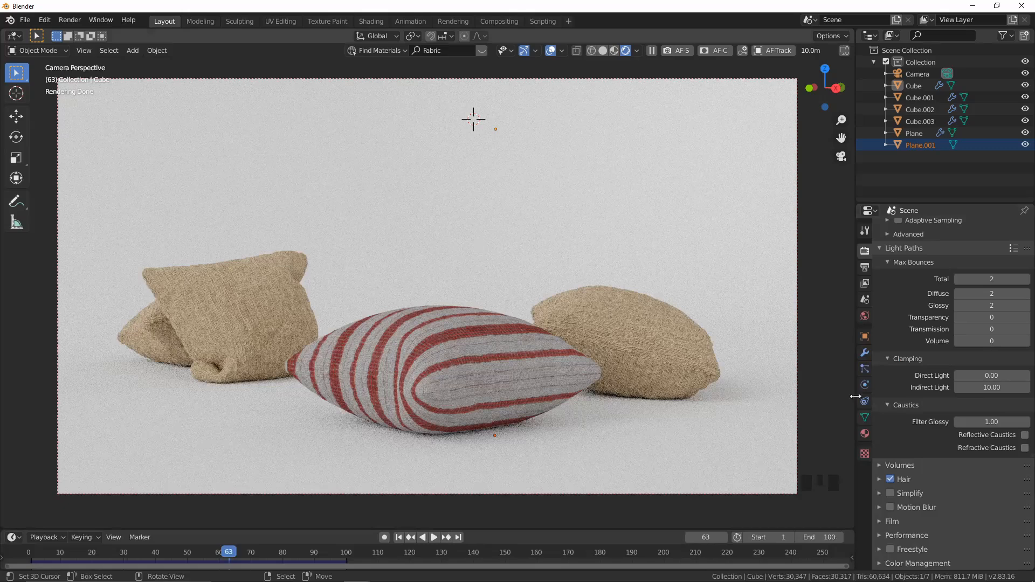
# Step: Set the render output to a new folder named Animation 04 inside the Animation folder, with the file name "Almofadas -"
pyautogui.click(865, 268)
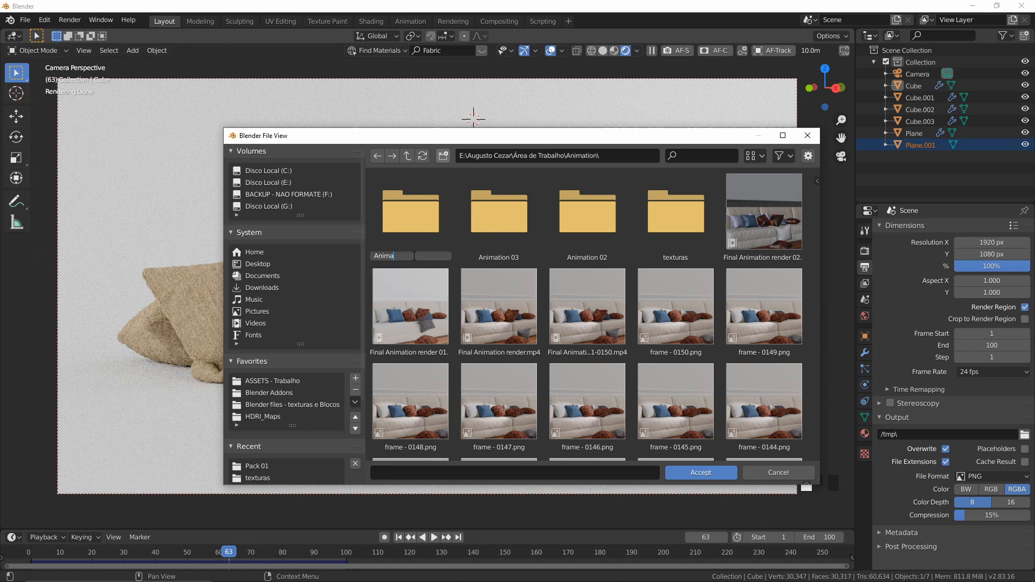
pyautogui.write('tion 04')
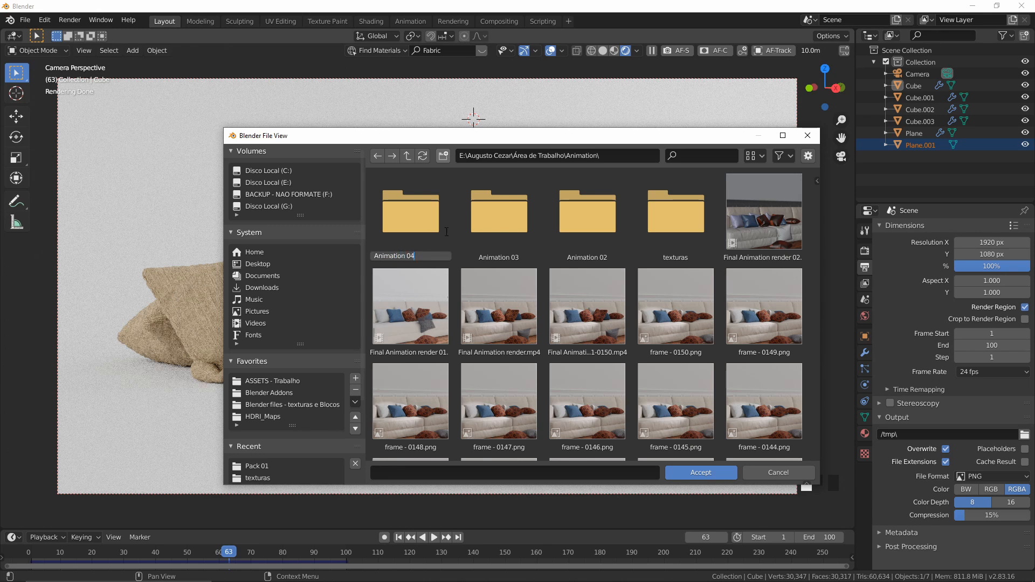
pyautogui.press('Return')
pyautogui.doubleClick(422, 221)
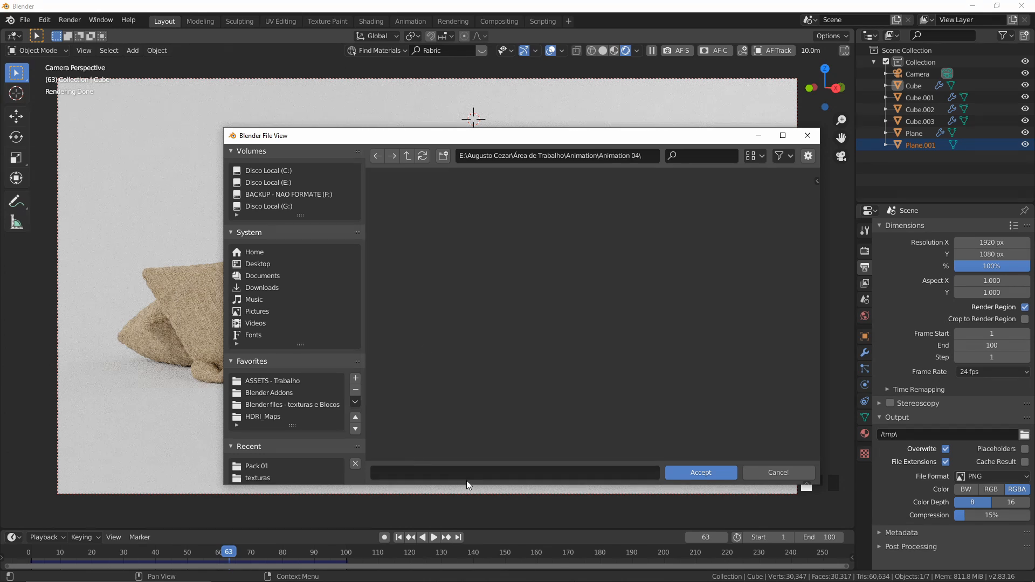
pyautogui.click(467, 473)
pyautogui.write('Almofadas -')
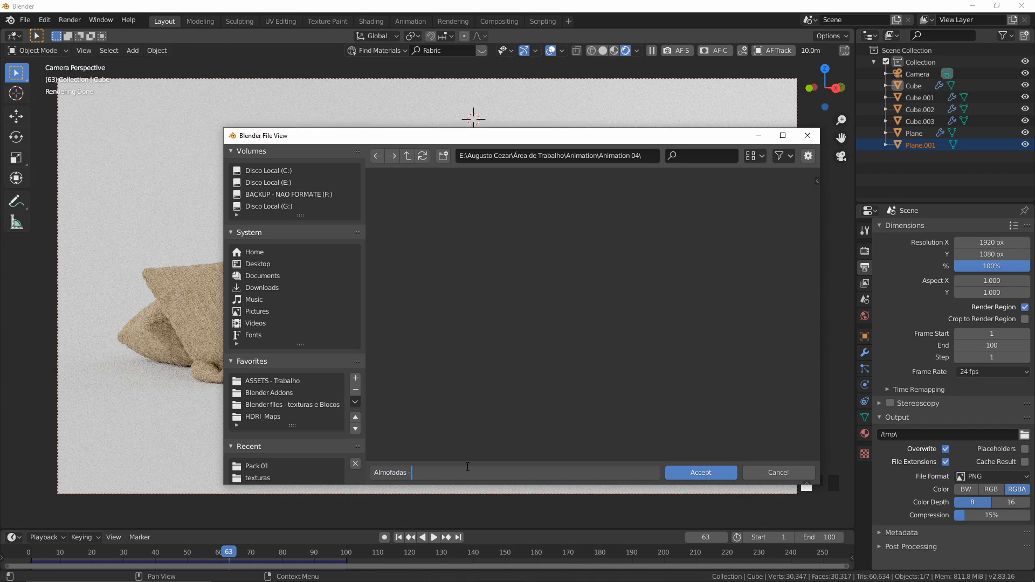
pyautogui.click(691, 479)
pyautogui.click(691, 478)
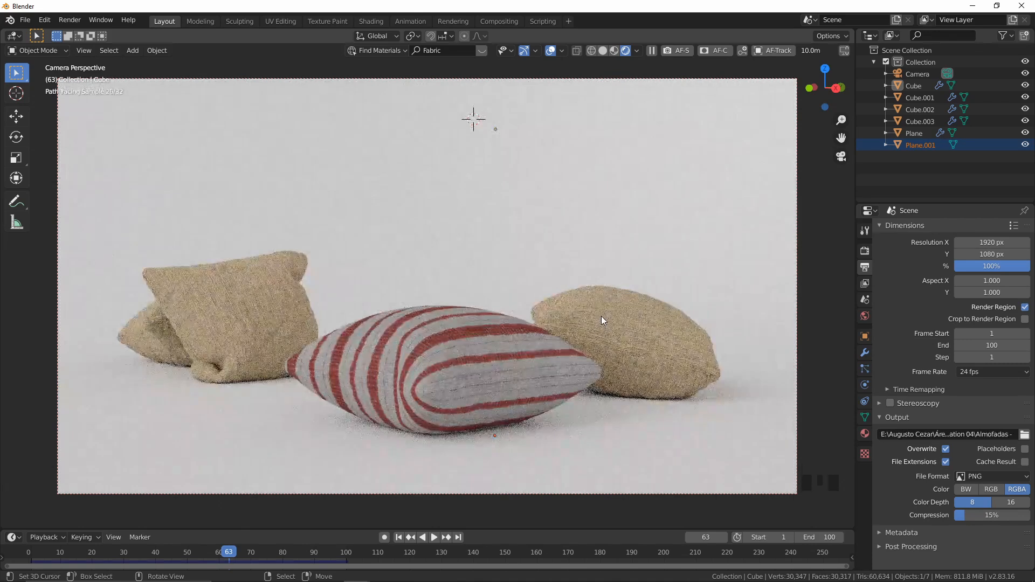
# Step: Save the cushion scene as almofadas05.blend
pyautogui.hotkey('ctrl', 's')
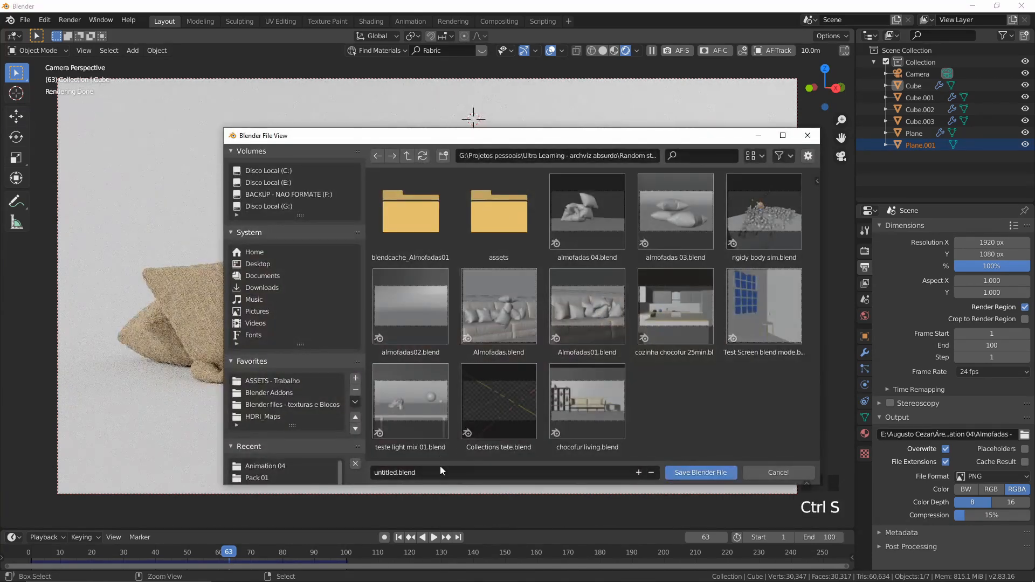
pyautogui.click(411, 329)
pyautogui.click(639, 472)
pyautogui.click(638, 472)
pyautogui.click(638, 472)
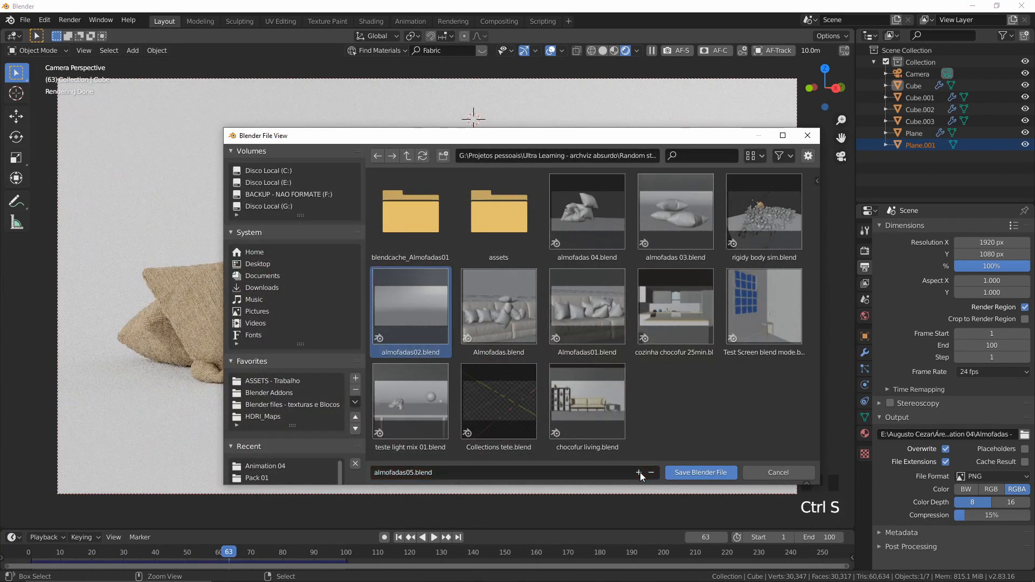
pyautogui.click(712, 473)
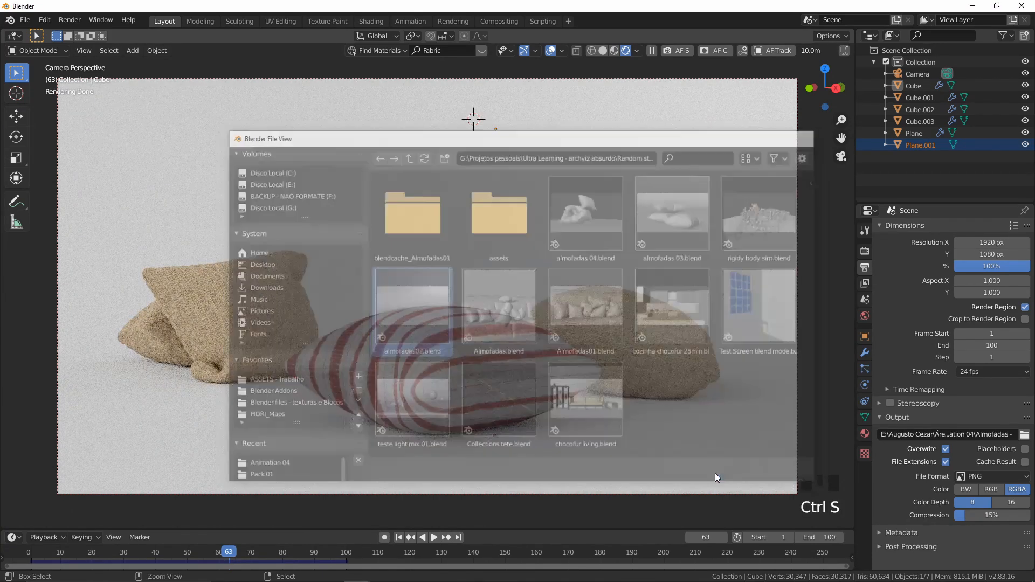
# Step: Examine the rendered cushion frames in the Animation 02 folder, stepping through the images from animation almofadas - 0001 onward in Photos
pyautogui.hotkey('alt', 'Tab')
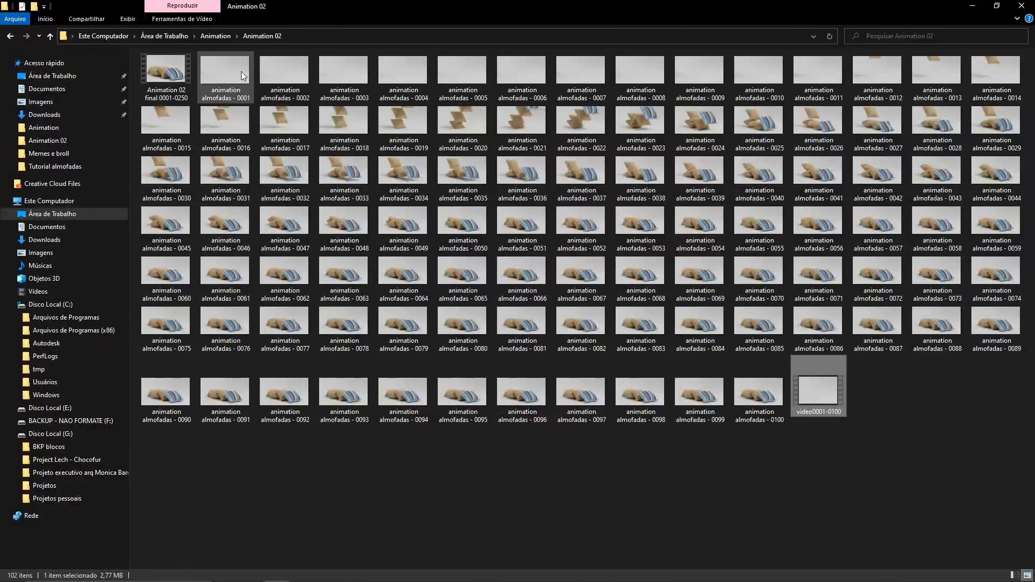
pyautogui.doubleClick(241, 71)
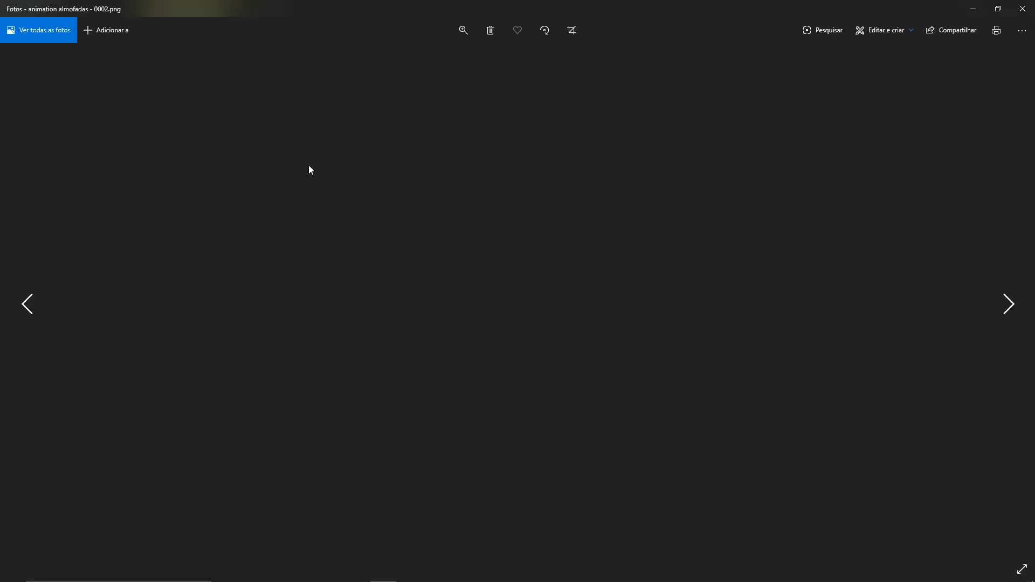
pyautogui.press('Right')
pyautogui.press('Right')
pyautogui.press('Right')
pyautogui.press('Right')
pyautogui.press('Right')
pyautogui.press('Right')
pyautogui.press('Right')
pyautogui.press('Right')
pyautogui.press('Right')
pyautogui.press('Right')
pyautogui.press('Right')
pyautogui.press('Right')
pyautogui.press('Right')
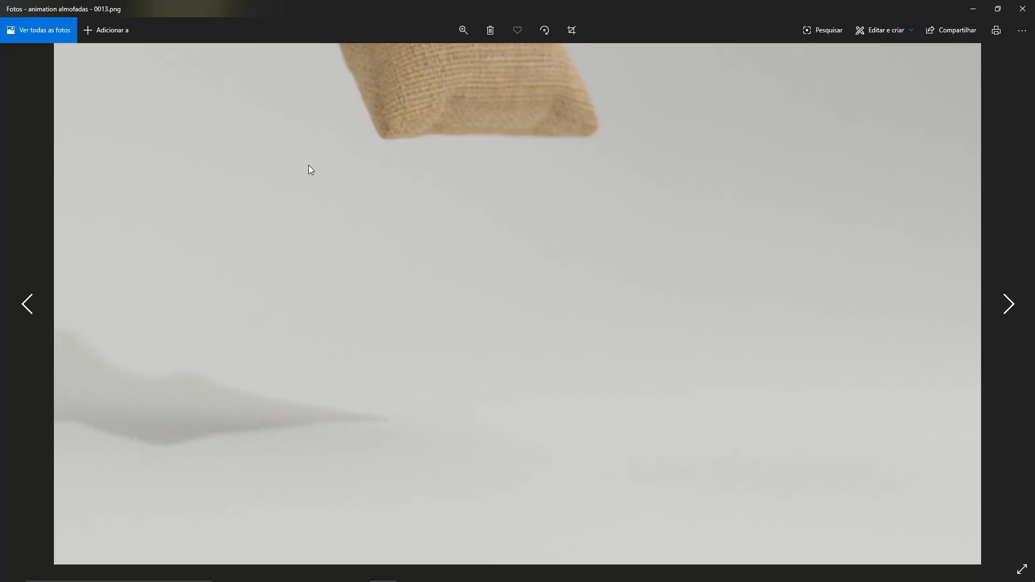
pyautogui.press('Right')
pyautogui.press('Right')
pyautogui.press('Right')
pyautogui.press('Right')
pyautogui.press('Right')
pyautogui.press('Right')
pyautogui.press('Right')
pyautogui.press('Right')
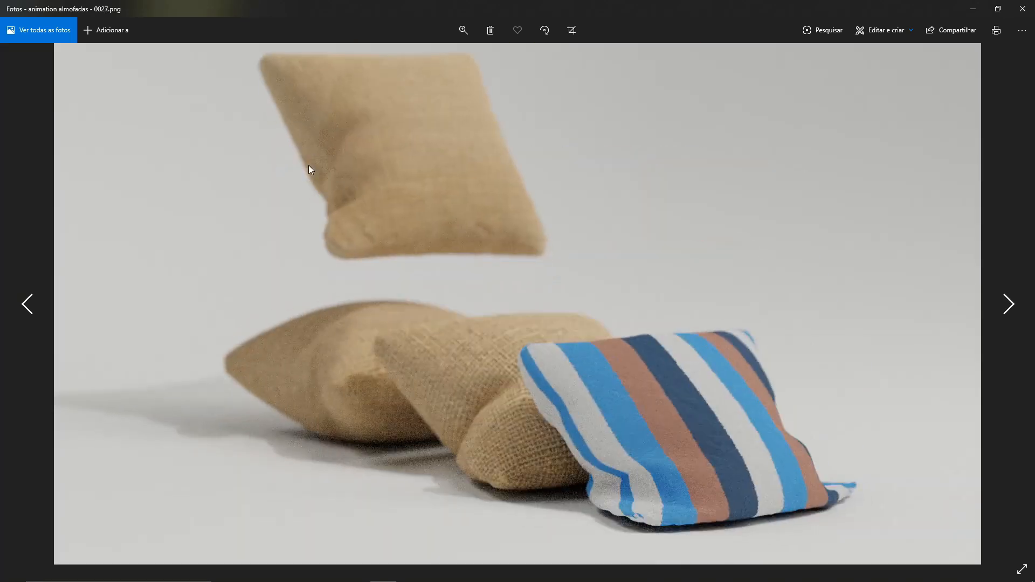
pyautogui.click(1023, 8)
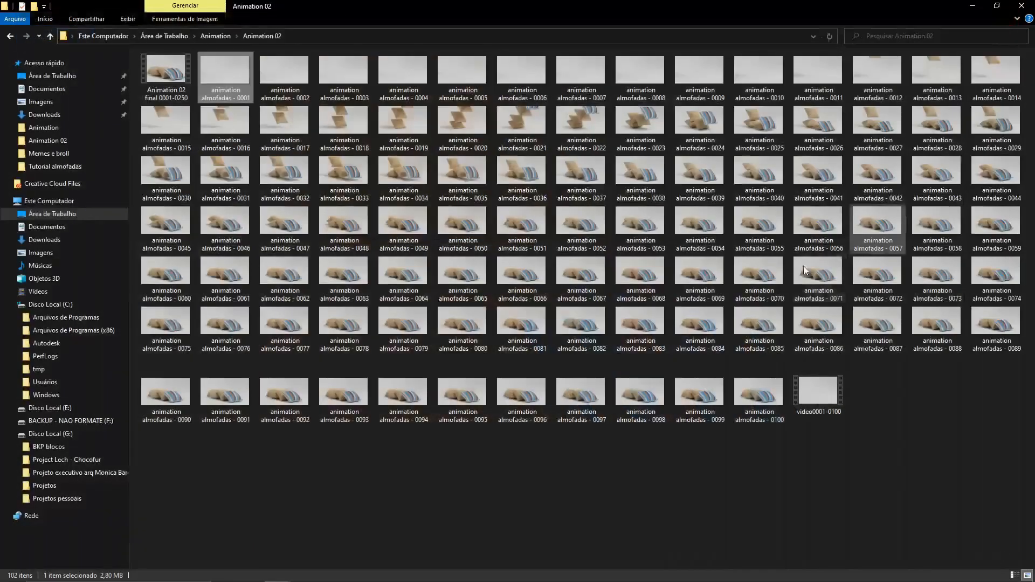
pyautogui.click(968, 7)
pyautogui.hotkey('alt', 'Tab')
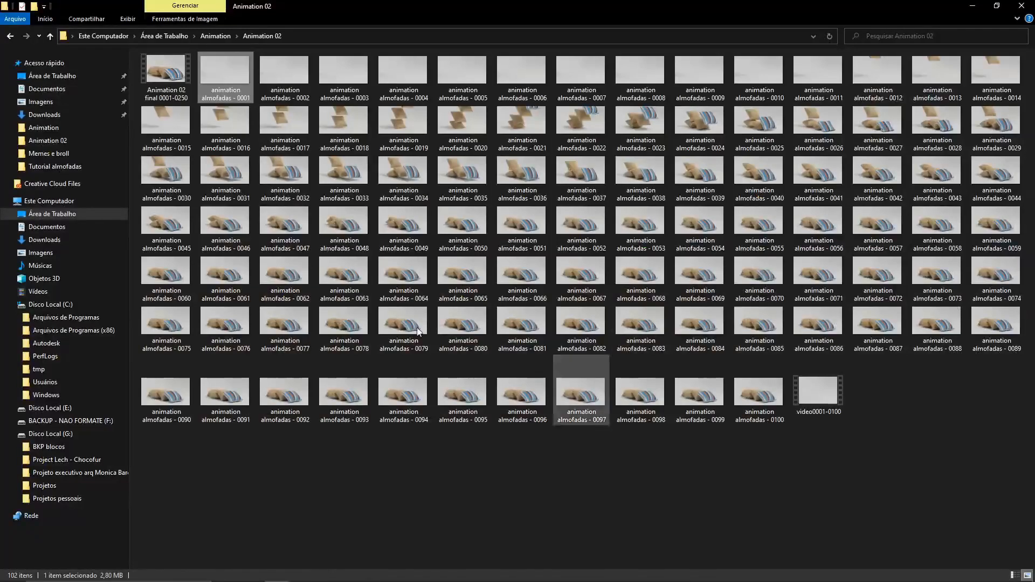
pyautogui.click(762, 399)
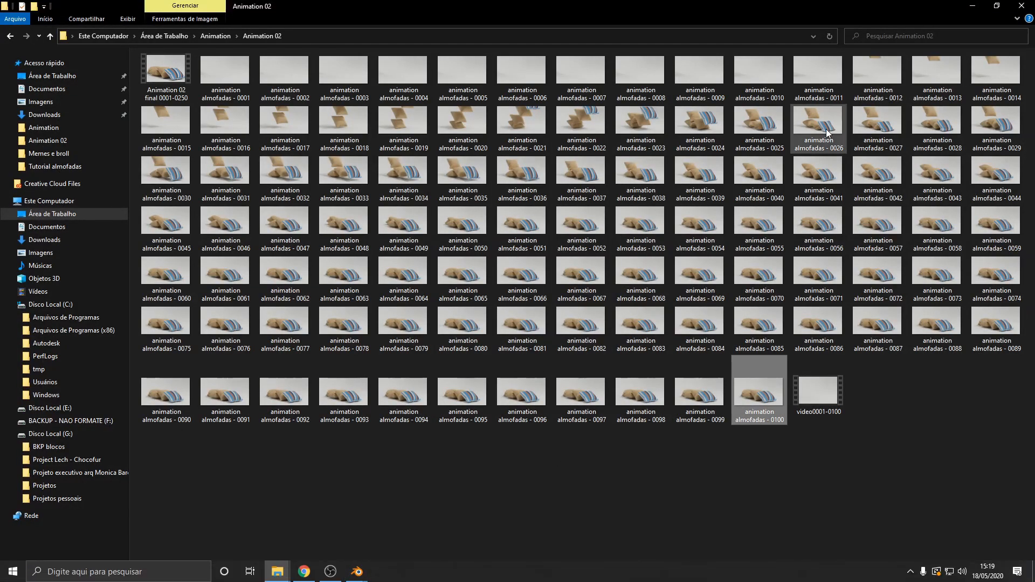
# Step: Launch a second Blender instance through the Windows search
pyautogui.press('super')
pyautogui.write('blen')
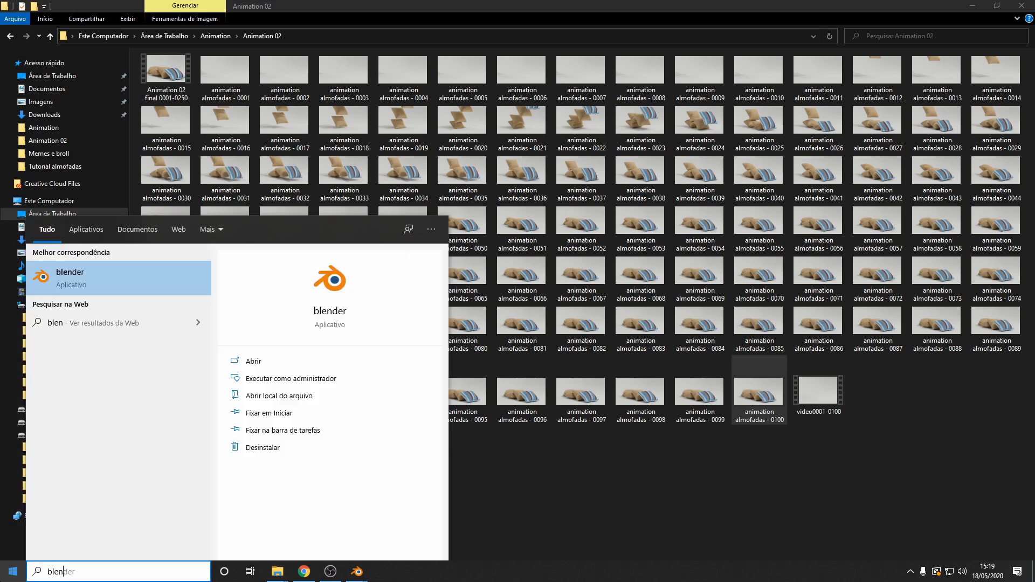
pyautogui.click(126, 277)
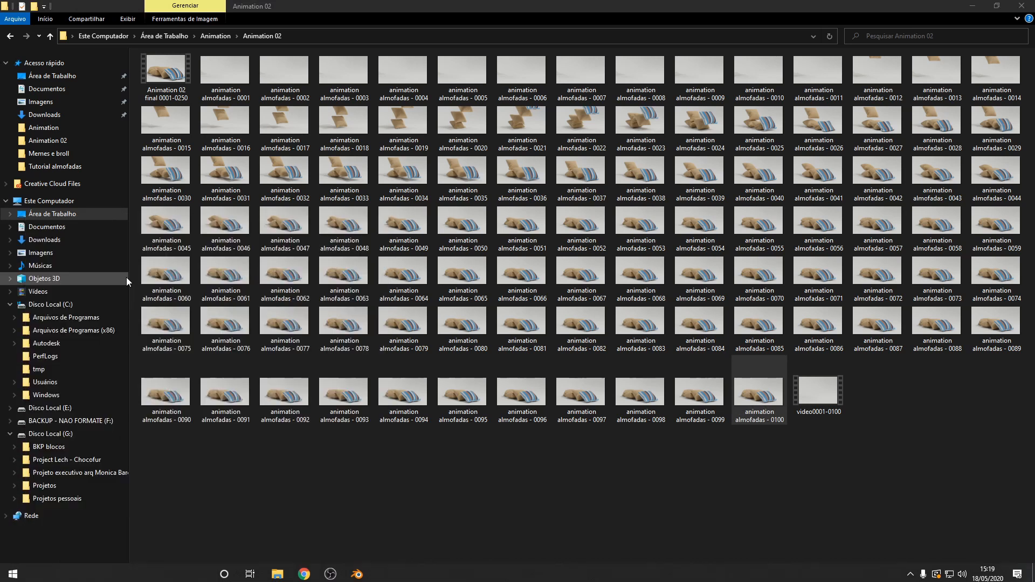
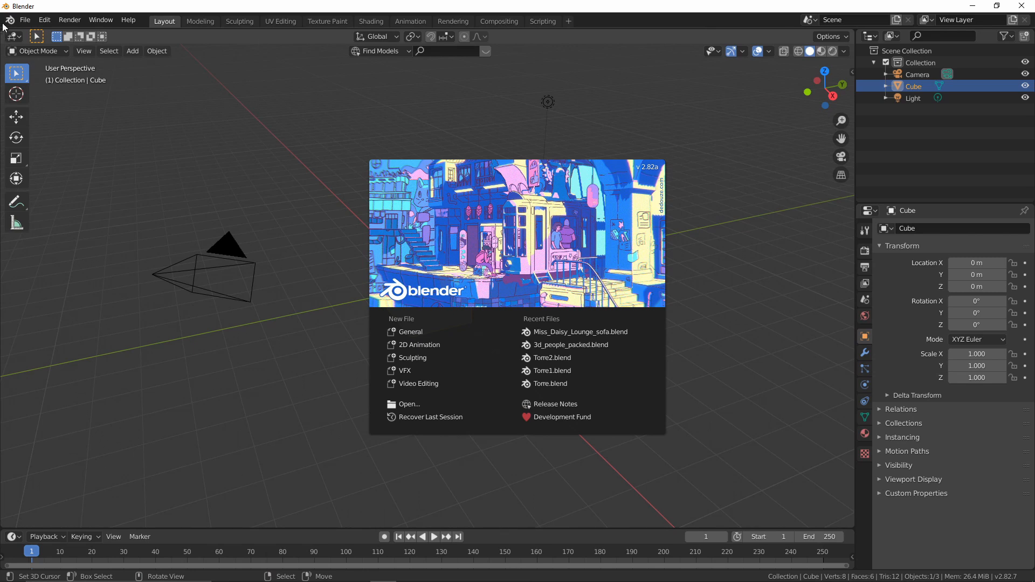
# Step: Create a new VFX file and look through its Compositing and Motion Tracking workspaces
pyautogui.click(24, 19)
pyautogui.moveTo(58, 33)
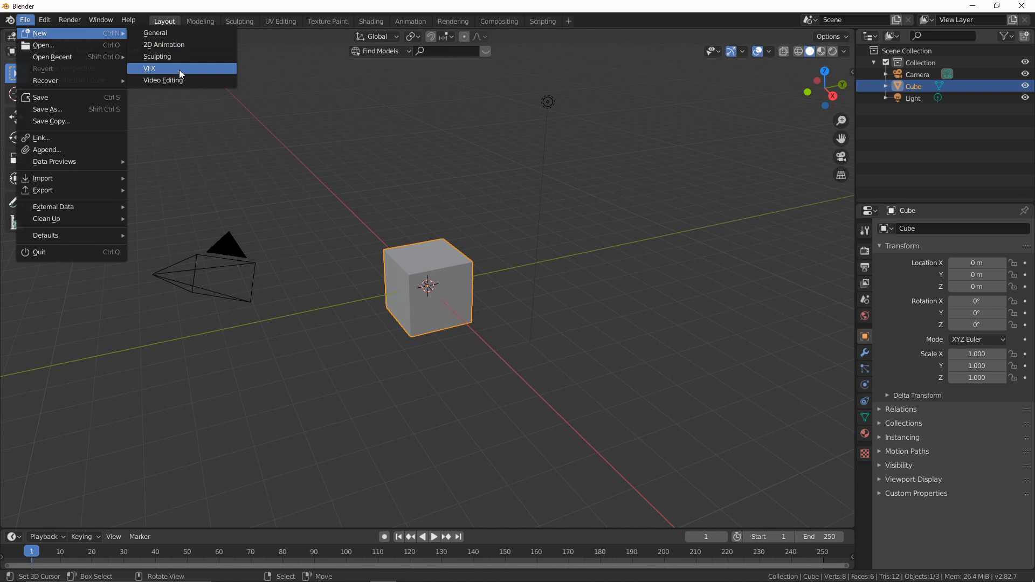
pyautogui.press('Return')
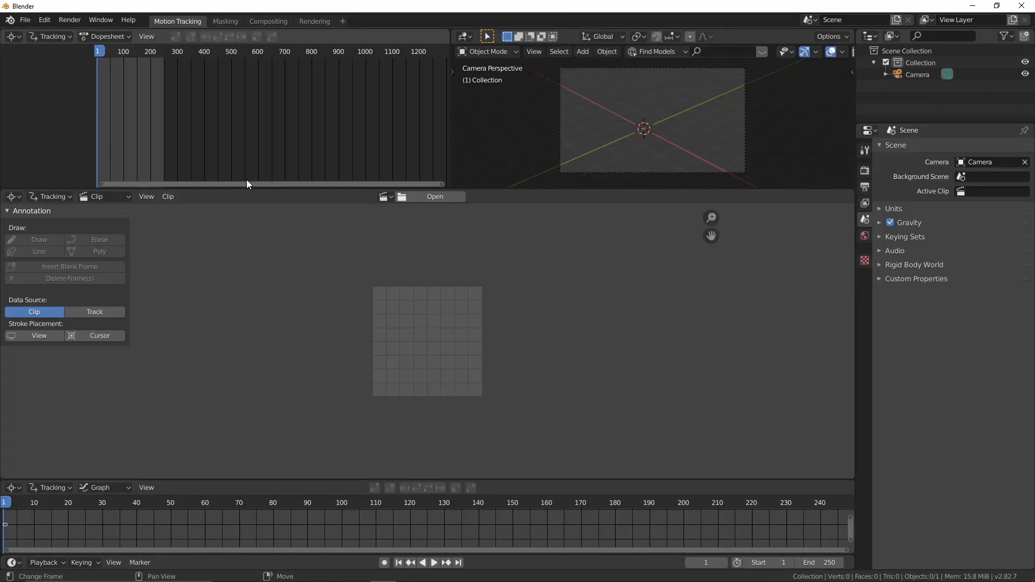
pyautogui.click(274, 19)
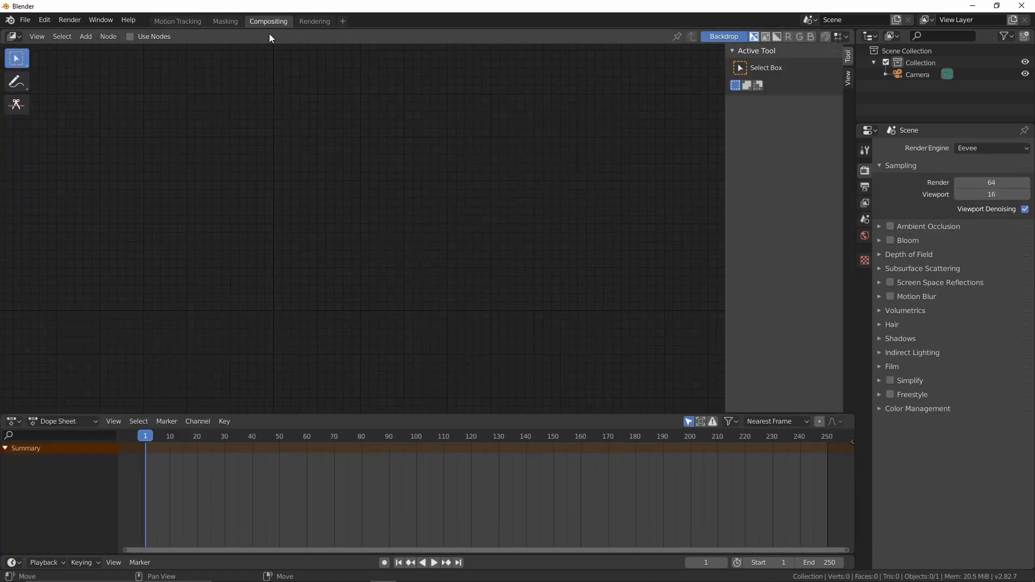
pyautogui.click(183, 20)
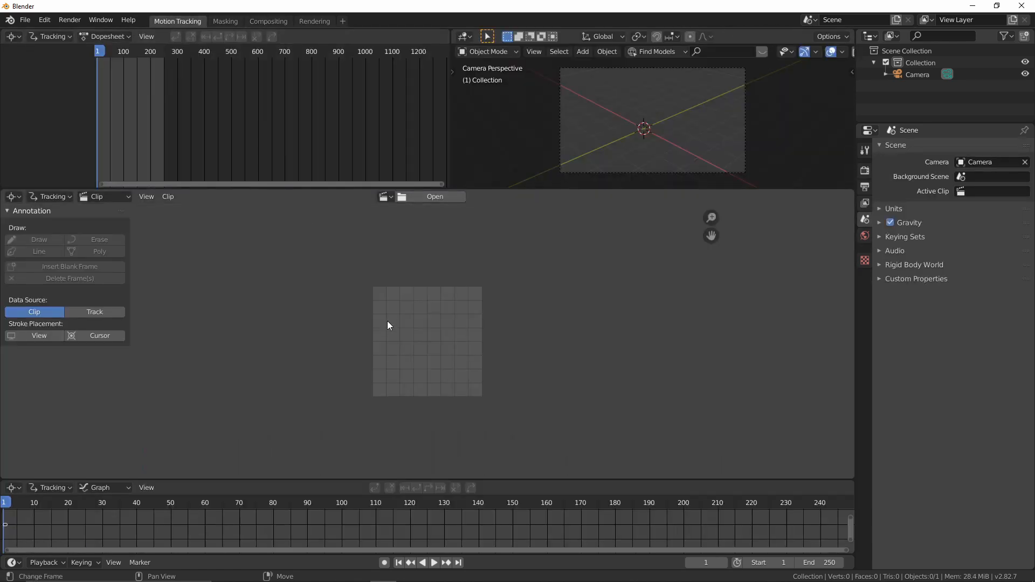
pyautogui.click(276, 20)
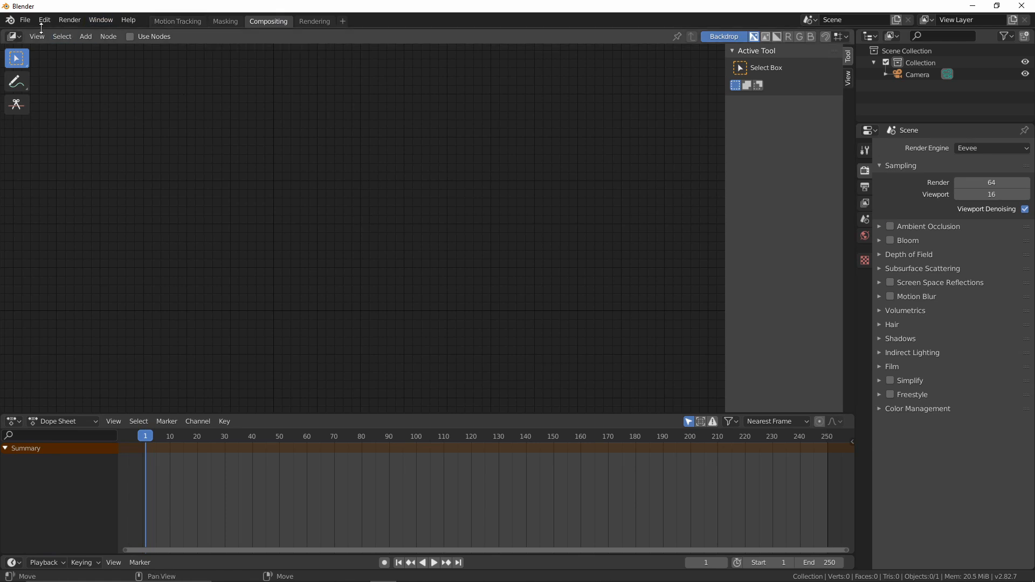
pyautogui.click(186, 21)
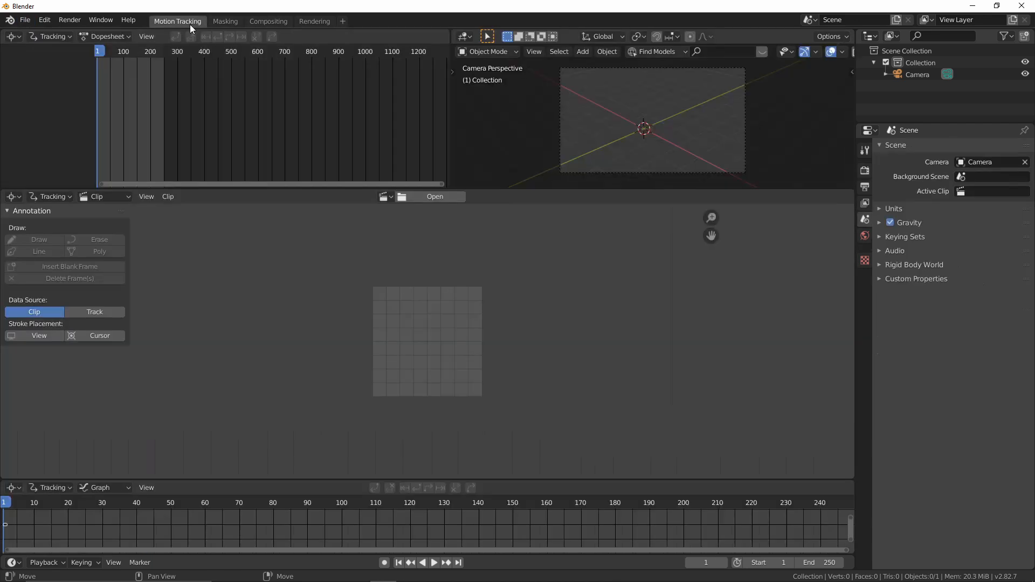
pyautogui.click(270, 21)
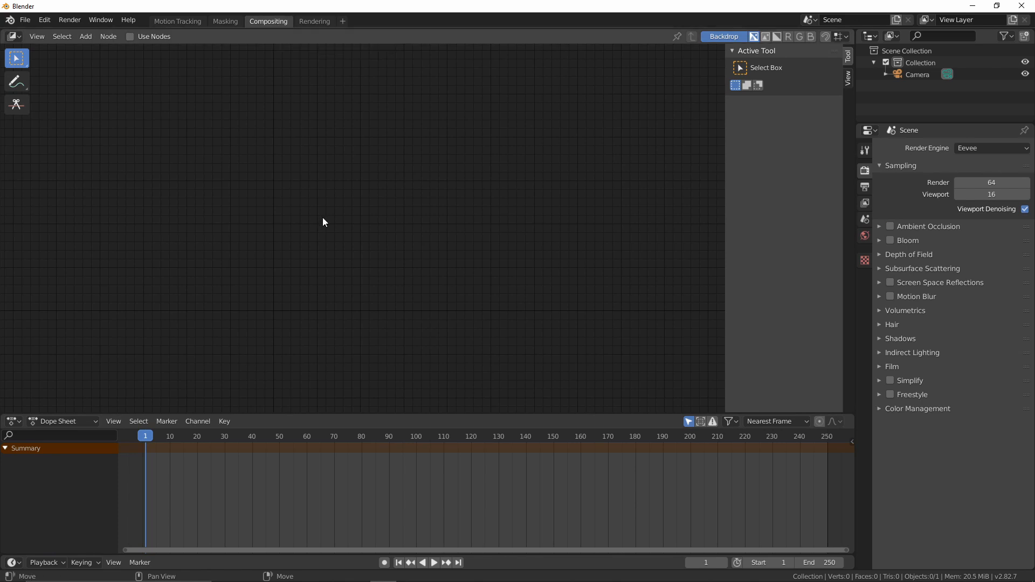
# Step: Start a new General file and enable nodes in its Compositing workspace
pyautogui.click(25, 20)
pyautogui.click(172, 33)
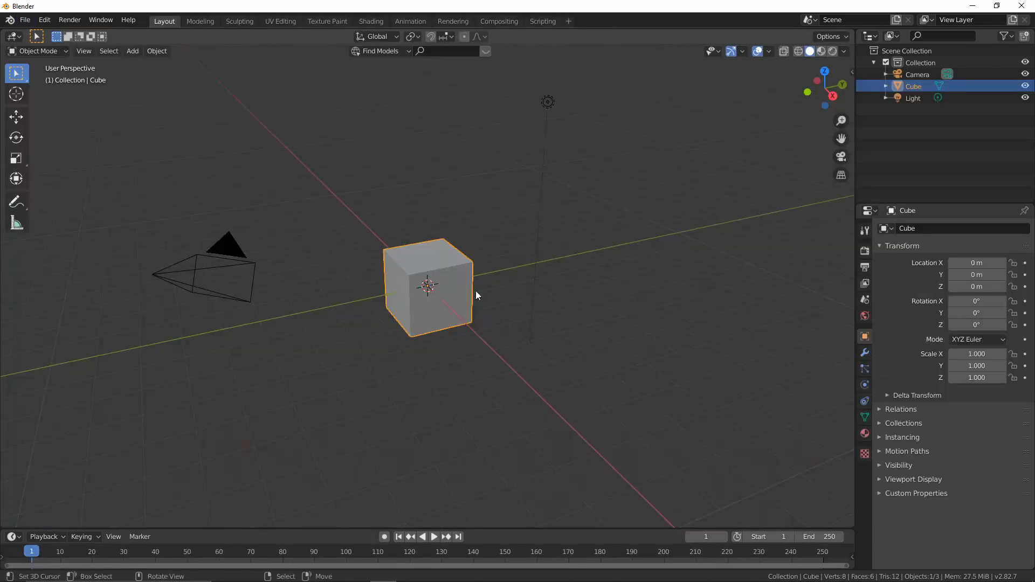
pyautogui.click(509, 21)
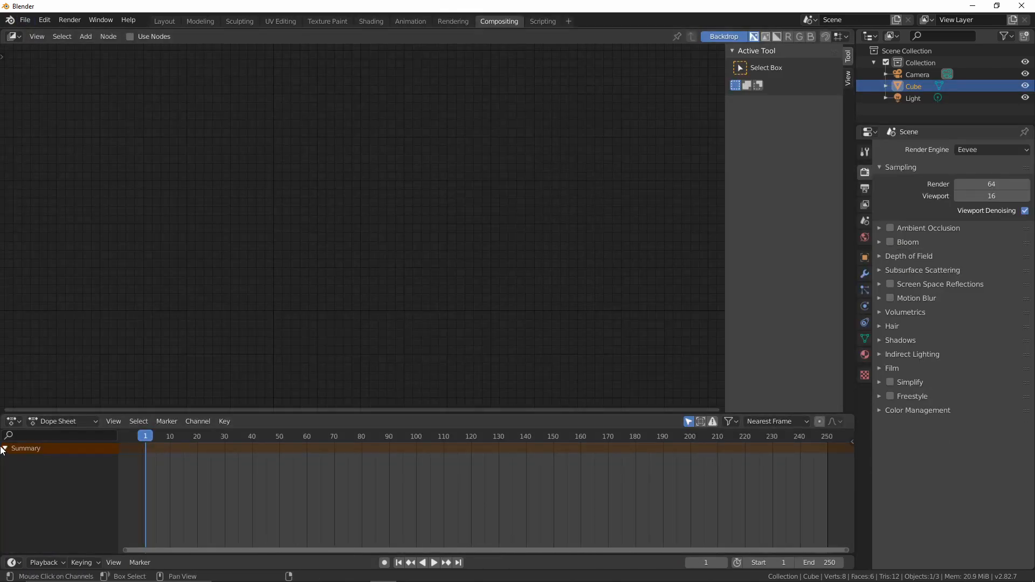
pyautogui.click(150, 36)
# Step: Replace the Render Layers node with an Image input node and connect its Image output to the Composite node's Image input
pyautogui.click(332, 204)
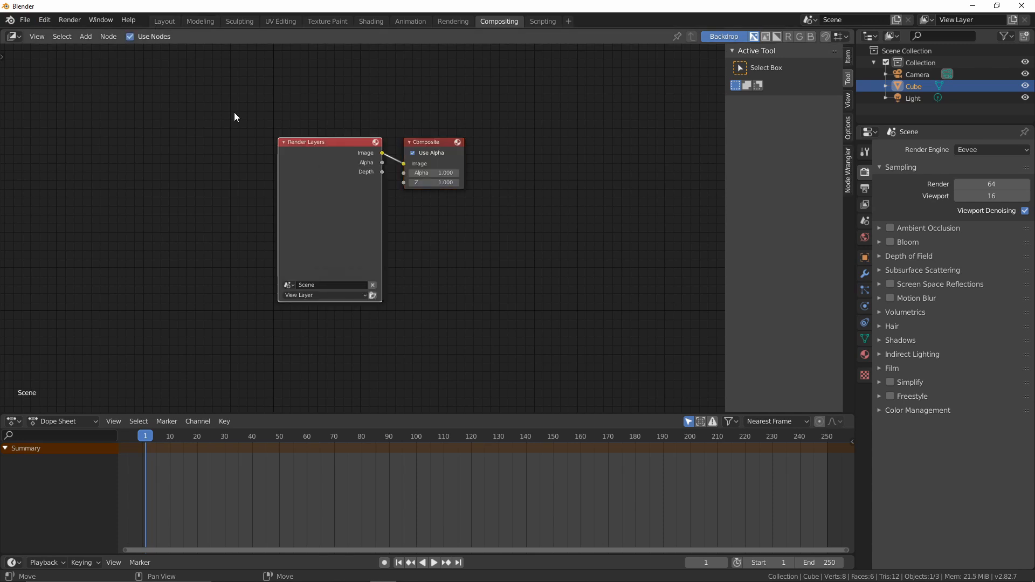
pyautogui.press('x')
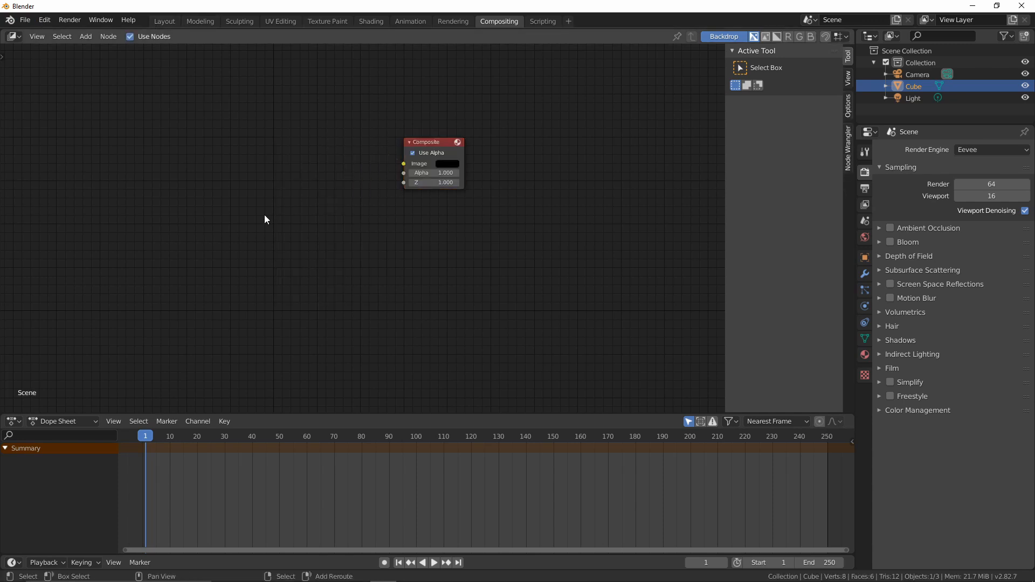
pyautogui.hotkey('shift', 'a')
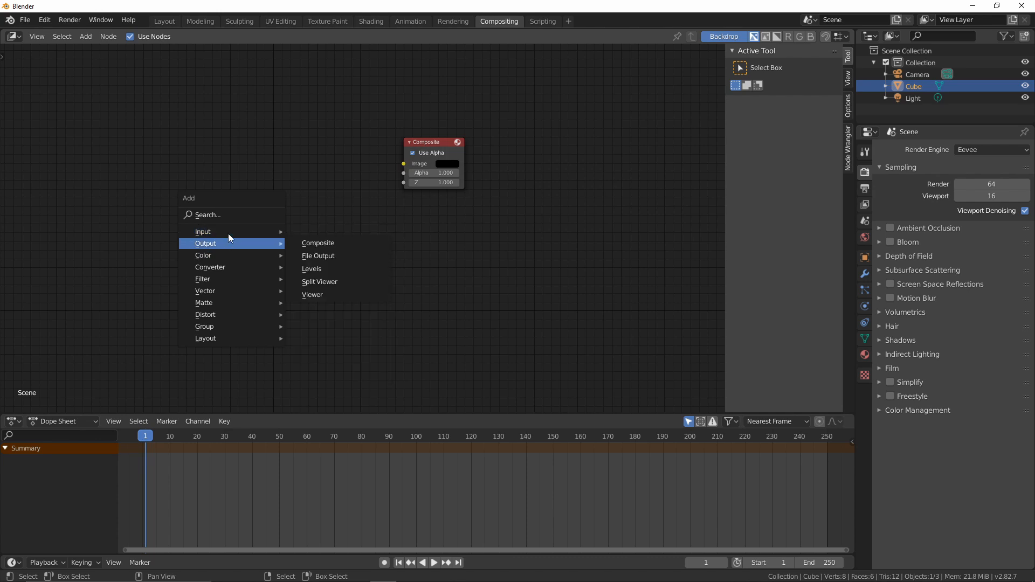
pyautogui.moveTo(229, 231)
pyautogui.click(311, 273)
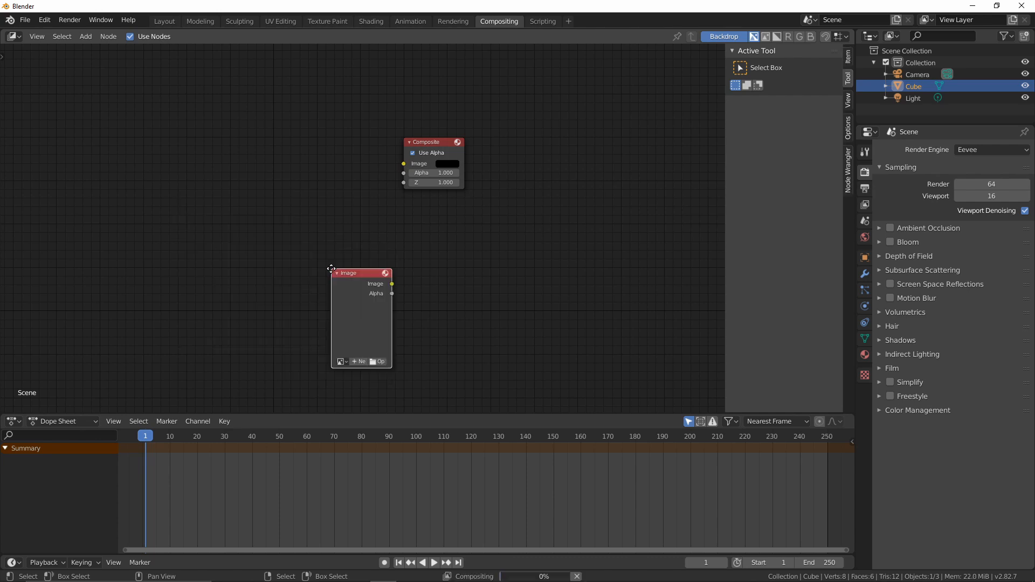
pyautogui.click(229, 143)
pyautogui.moveTo(291, 163); pyautogui.dragTo(405, 163)
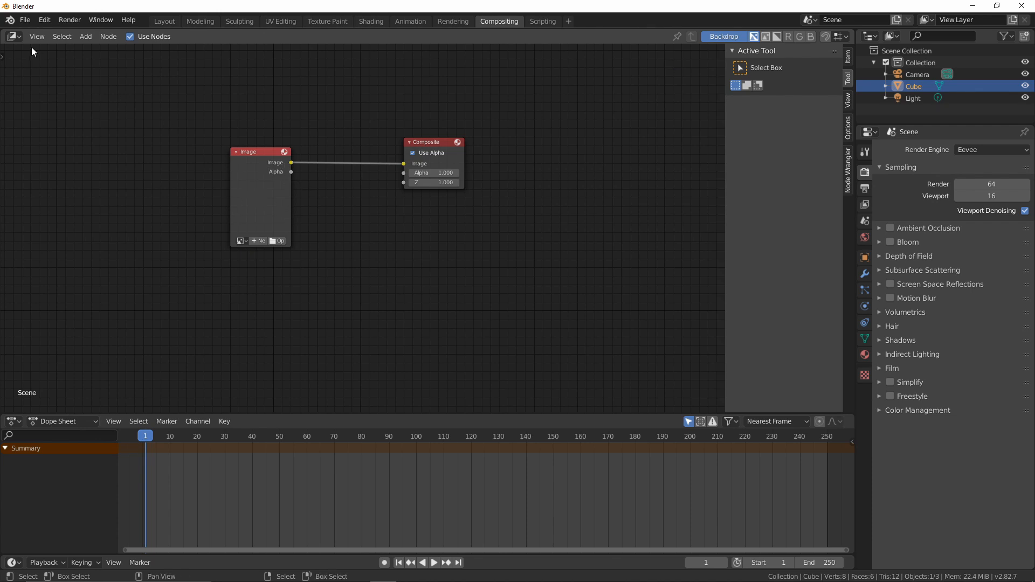
# Step: Add a Viewer node below the Composite node and connect the Image node's Image output to it
pyautogui.hotkey('shift', 'a')
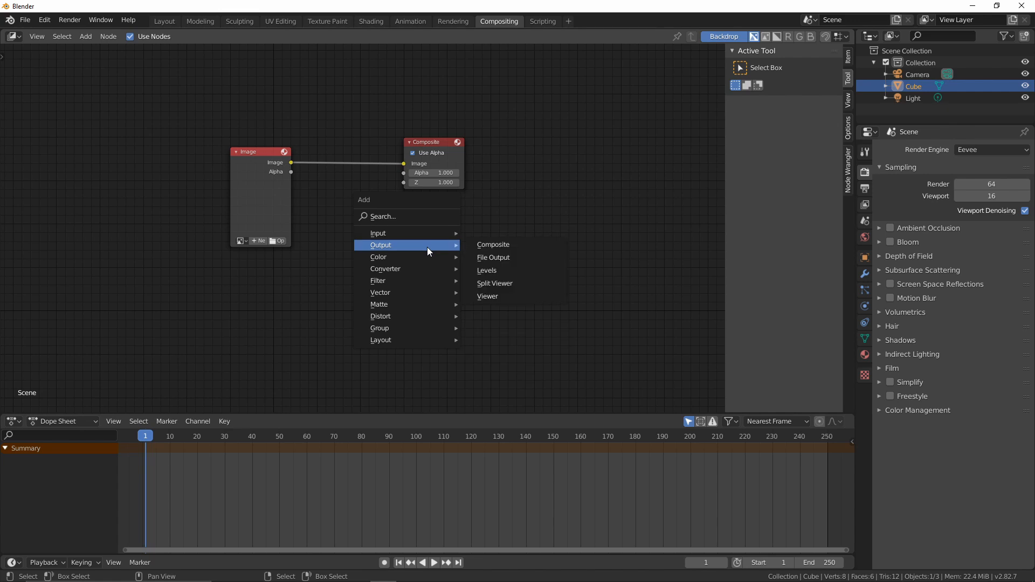
pyautogui.click(542, 297)
pyautogui.click(405, 197)
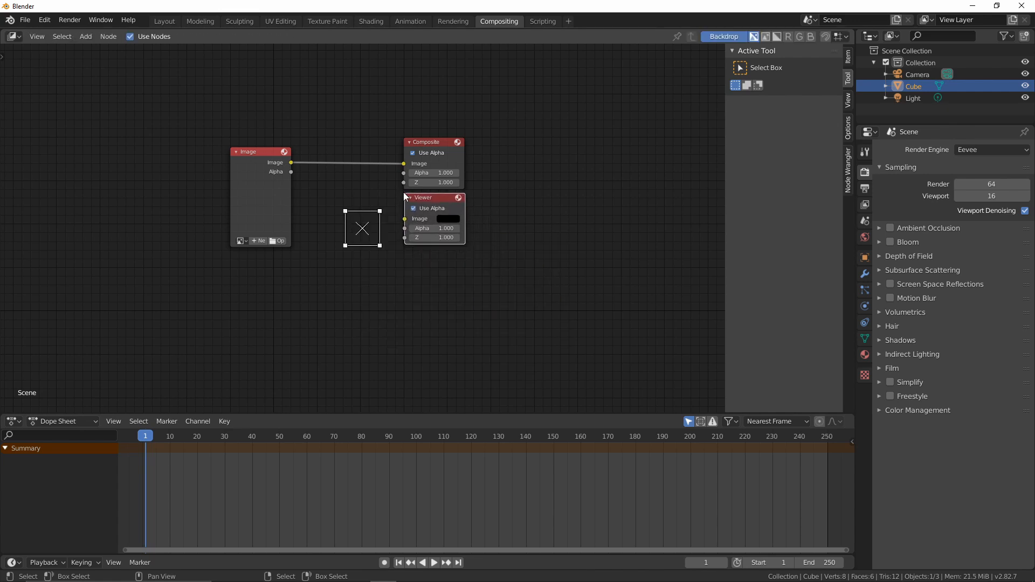
pyautogui.moveTo(292, 162); pyautogui.dragTo(406, 219)
# Step: Insert a Reroute point on the link to the Viewer node and feed the Composite node's Image input from it
pyautogui.hotkey('shift', 'a')
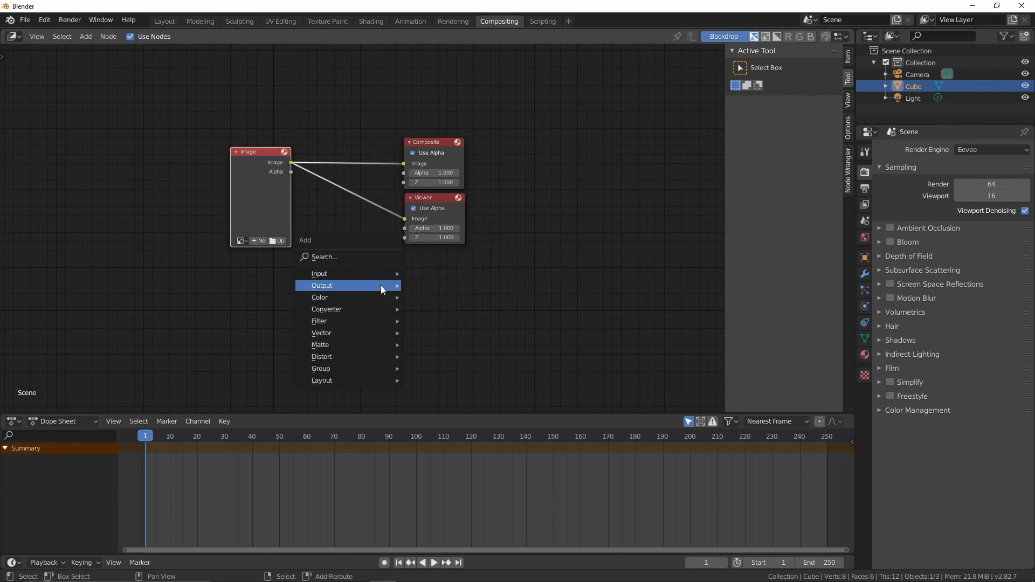
pyautogui.moveTo(366, 380)
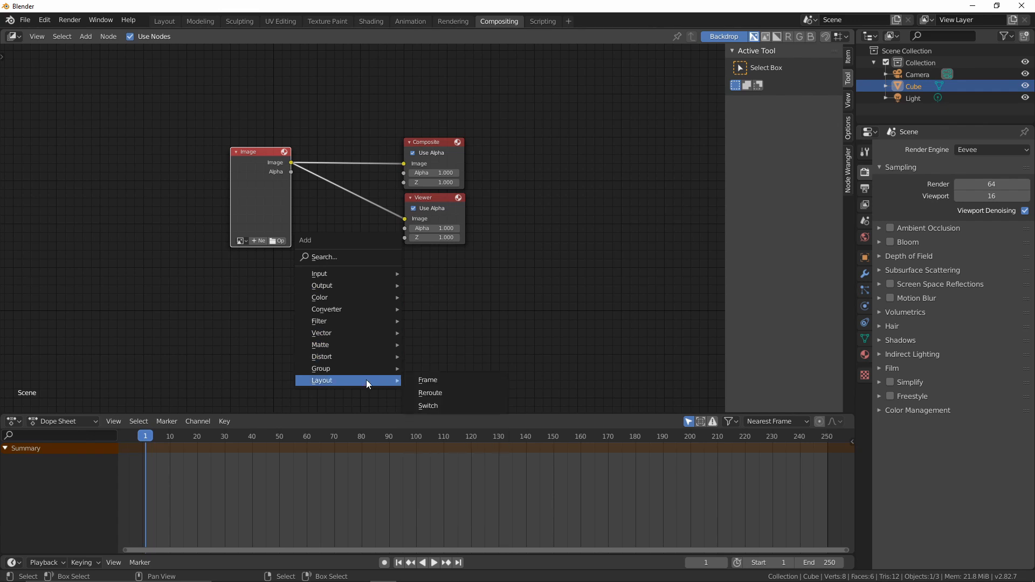
pyautogui.click(436, 391)
pyautogui.click(363, 200)
pyautogui.moveTo(364, 200); pyautogui.dragTo(403, 163)
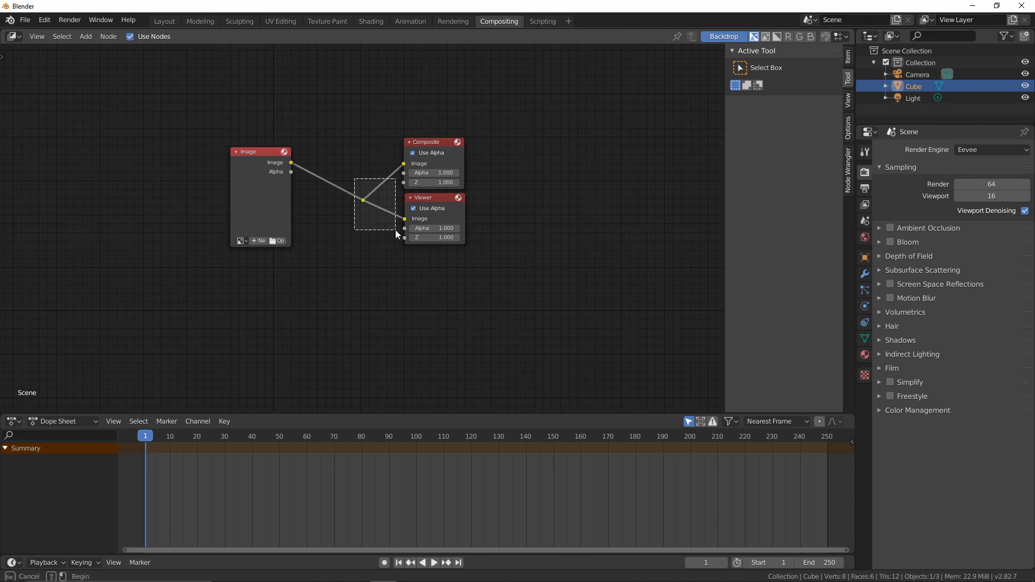
# Step: Spread out the node layout, moving the Reroute, Composite and Viewer nodes well apart from the Image node
pyautogui.press('g')
pyautogui.click(383, 184)
pyautogui.moveTo(351, 119); pyautogui.dragTo(422, 214)
pyautogui.press('g')
pyautogui.click(624, 195)
pyautogui.moveTo(245, 203); pyautogui.dragTo(138, 224)
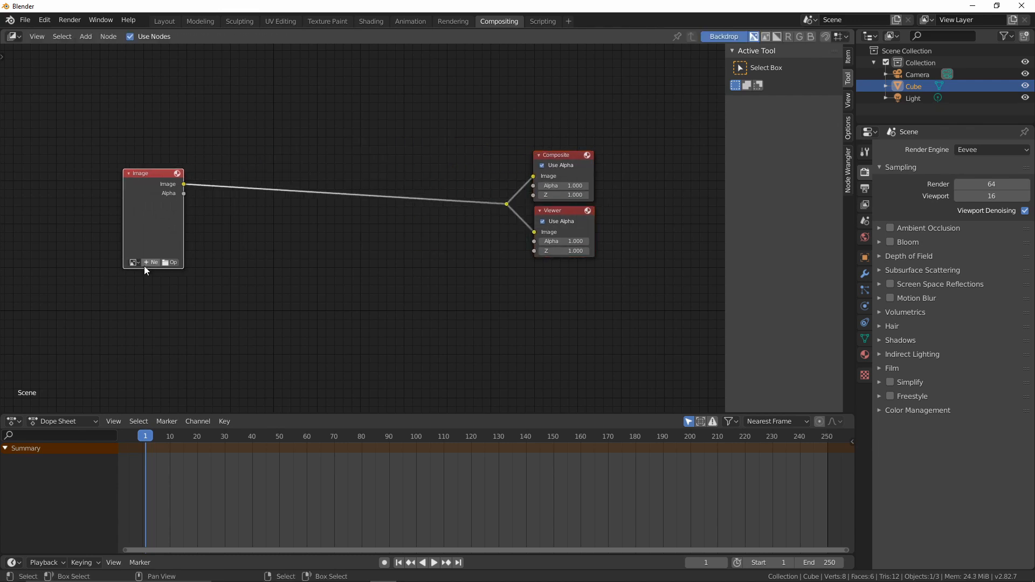
# Step: Browse for the Image node's source in the Animation 02 folder, using the folder path copied from File Explorer
pyautogui.click(172, 263)
pyautogui.hotkey('alt', 'Tab')
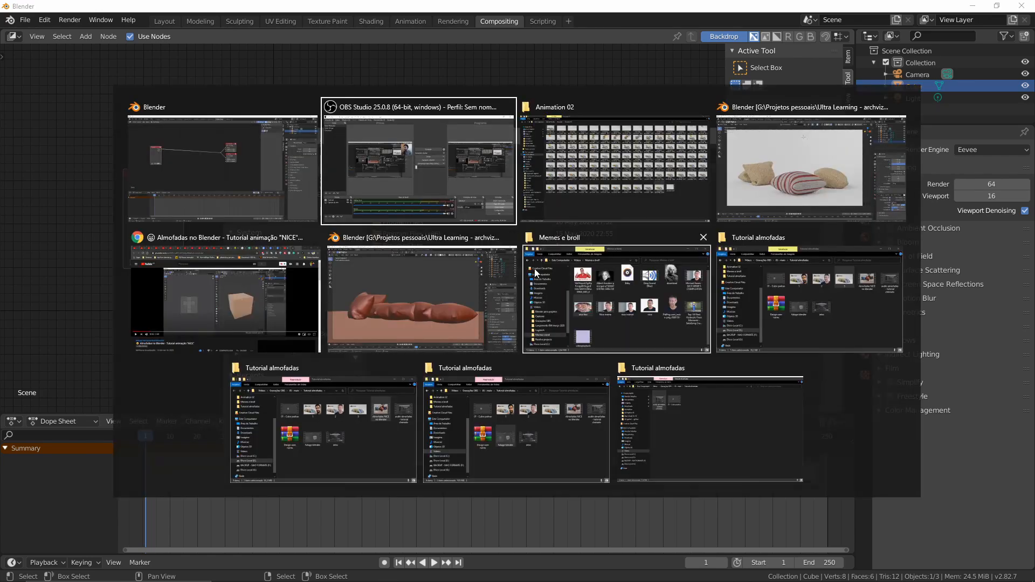
pyautogui.click(576, 219)
pyautogui.click(380, 36)
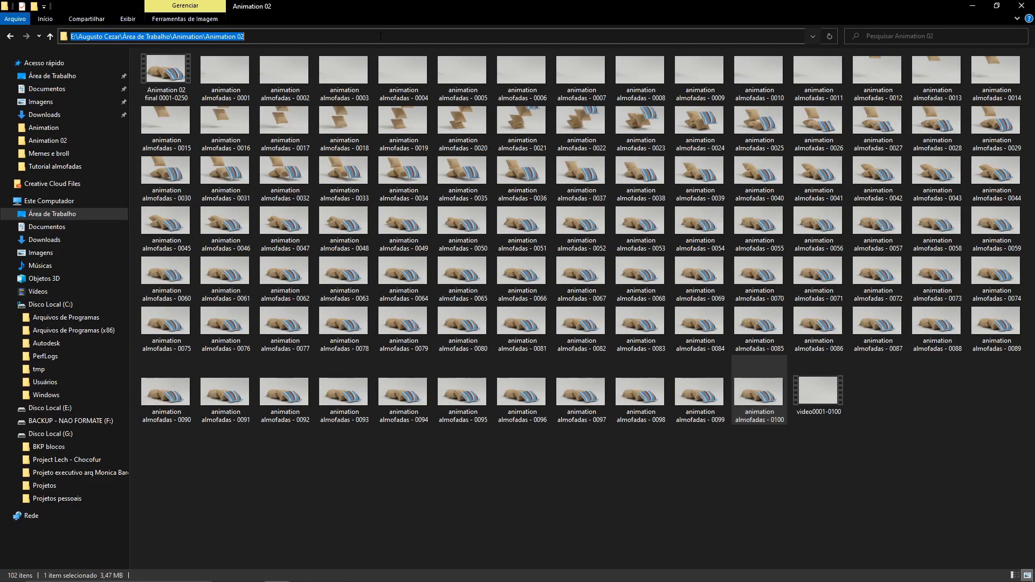
pyautogui.hotkey('ctrl', 'c')
pyautogui.hotkey('alt', 'Tab')
pyautogui.click(528, 155)
pyautogui.hotkey('ctrl', 'v')
pyautogui.press('Return')
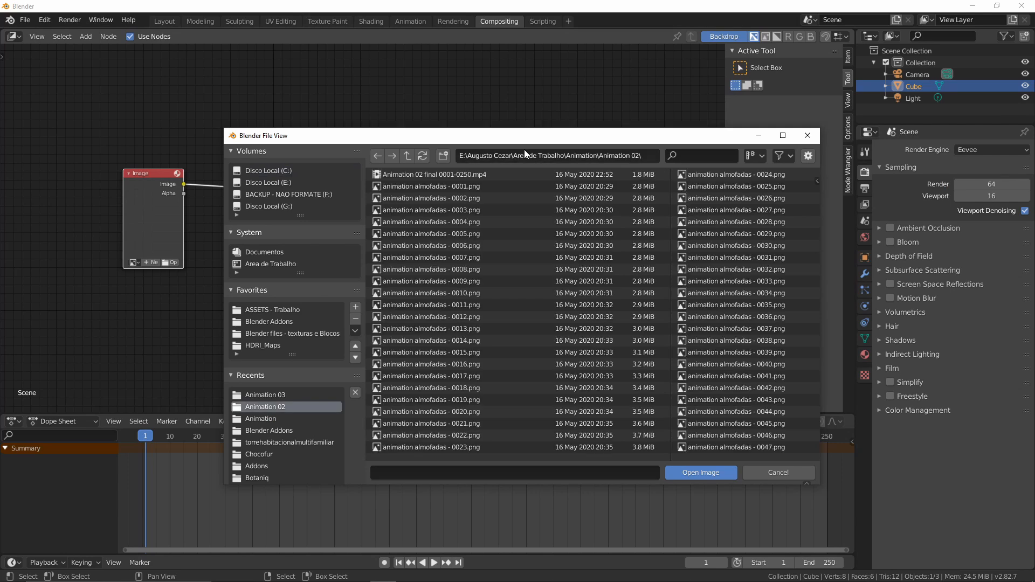
# Step: Load the frames from "animation almofadas - 0001.png" through "animation almofadas - 0100.png" into the Image node as an image sequence
pyautogui.click(511, 189)
pyautogui.scroll(-3, 516, 399)
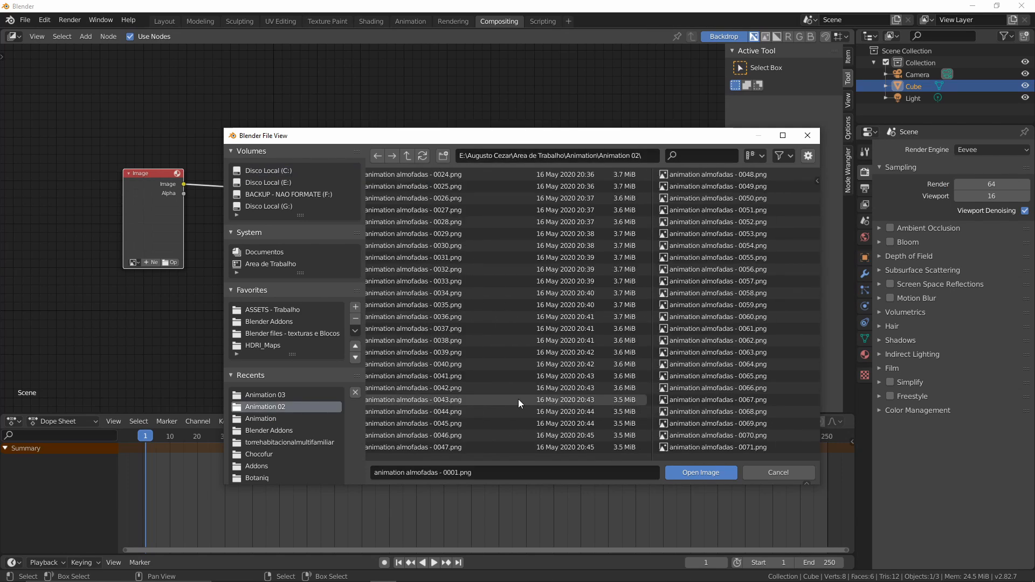
pyautogui.scroll(-5, 518, 399)
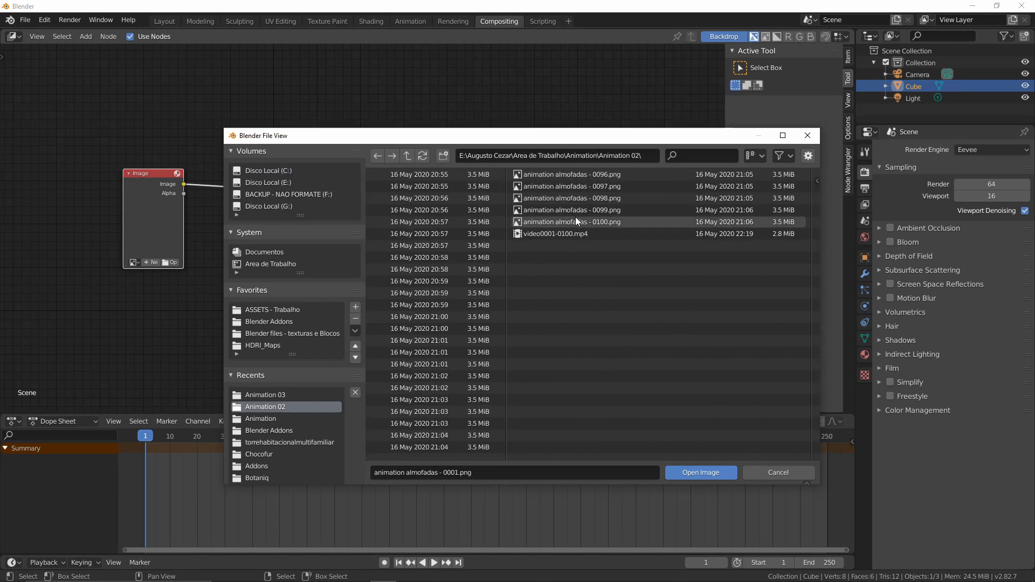
pyautogui.keyDown('shift'); pyautogui.click(575, 218); pyautogui.keyUp('shift')
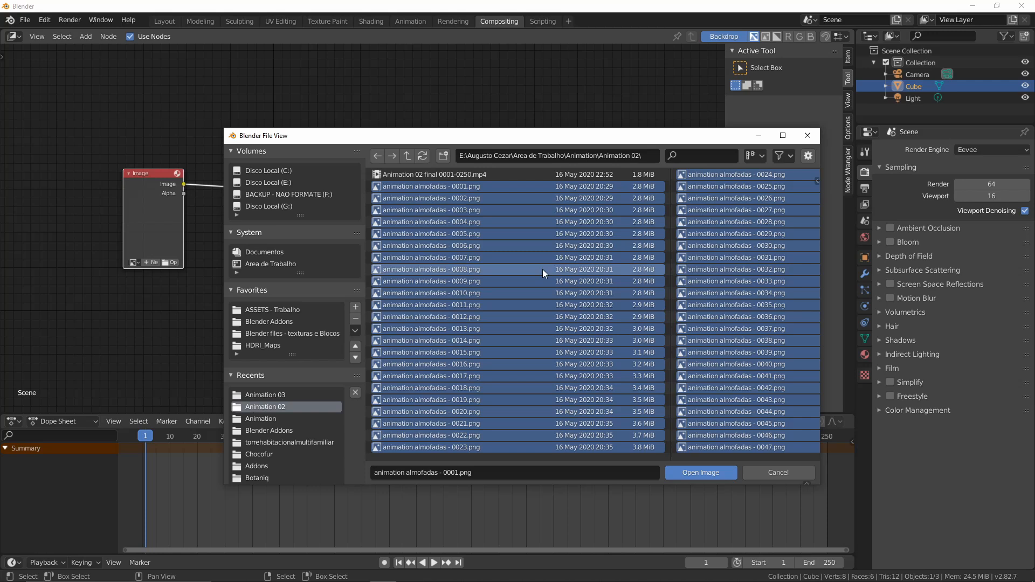
pyautogui.click(707, 475)
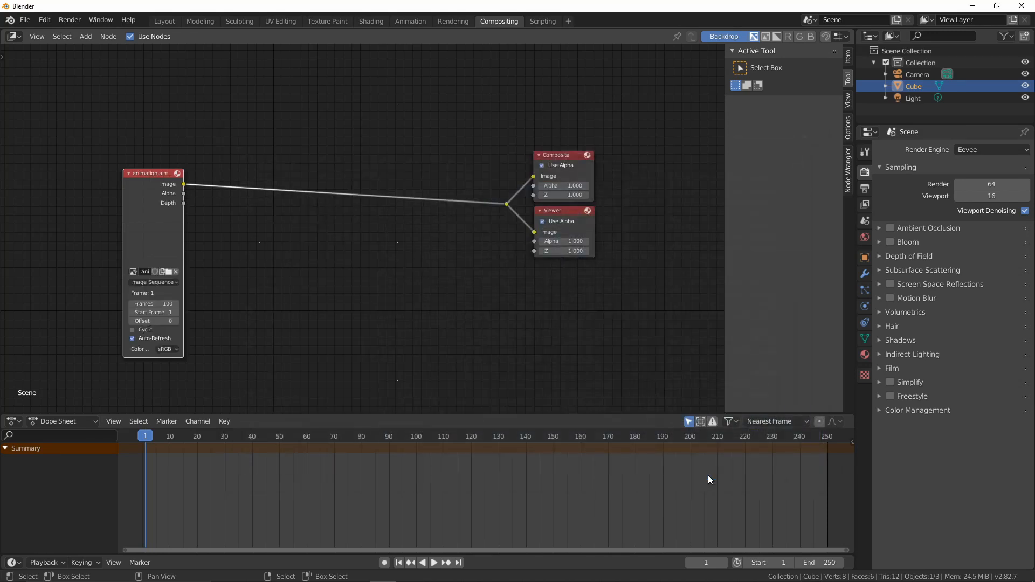
# Step: Preview the sequence at frame 134, hide the node editor's sidebar and scale the backdrop so the whole image fits
pyautogui.moveTo(150, 439); pyautogui.dragTo(510, 435)
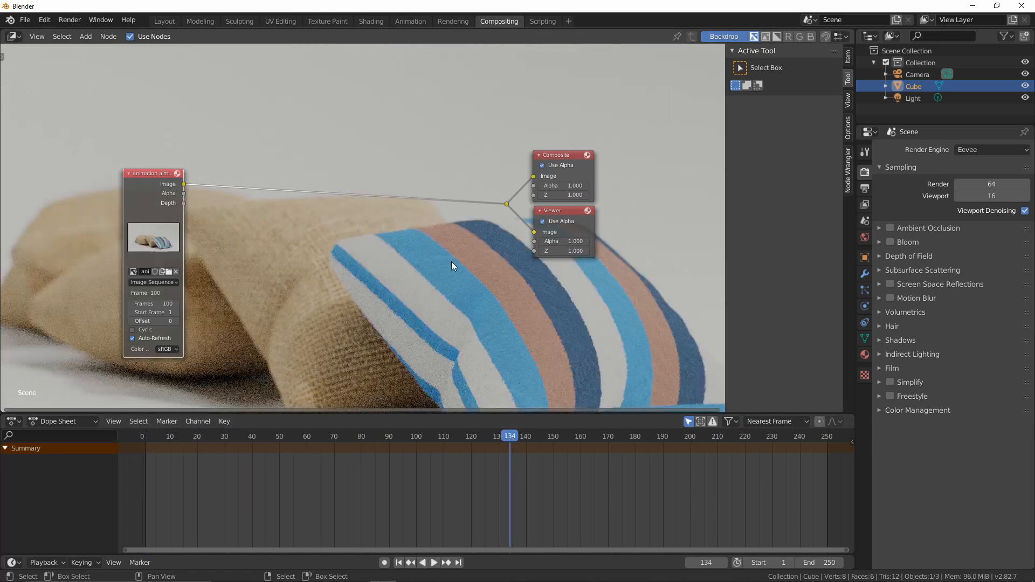
pyautogui.scroll(-2, 431, 255)
pyautogui.press('n')
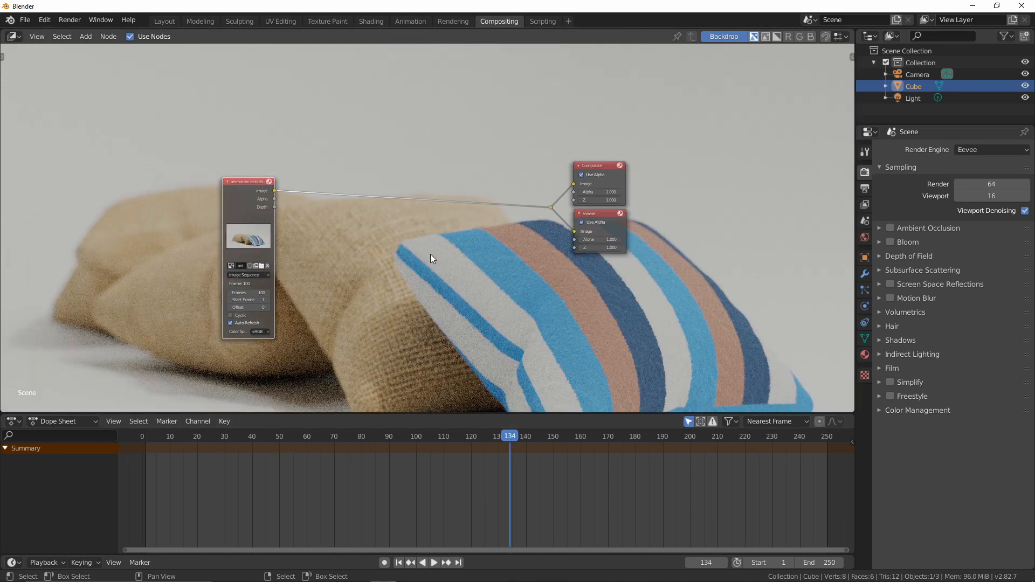
pyautogui.press('v')
pyautogui.press('v')
pyautogui.press('v')
pyautogui.press('v')
pyautogui.press('v')
pyautogui.press('v')
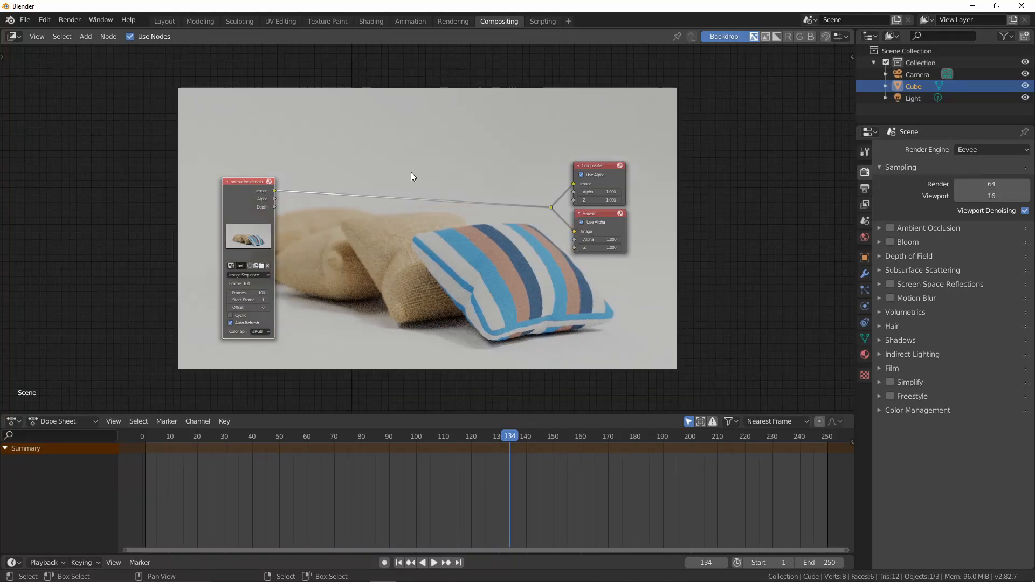
pyautogui.hotkey('alt', 'v')
pyautogui.hotkey('alt', 'v')
pyautogui.hotkey('alt', 'v')
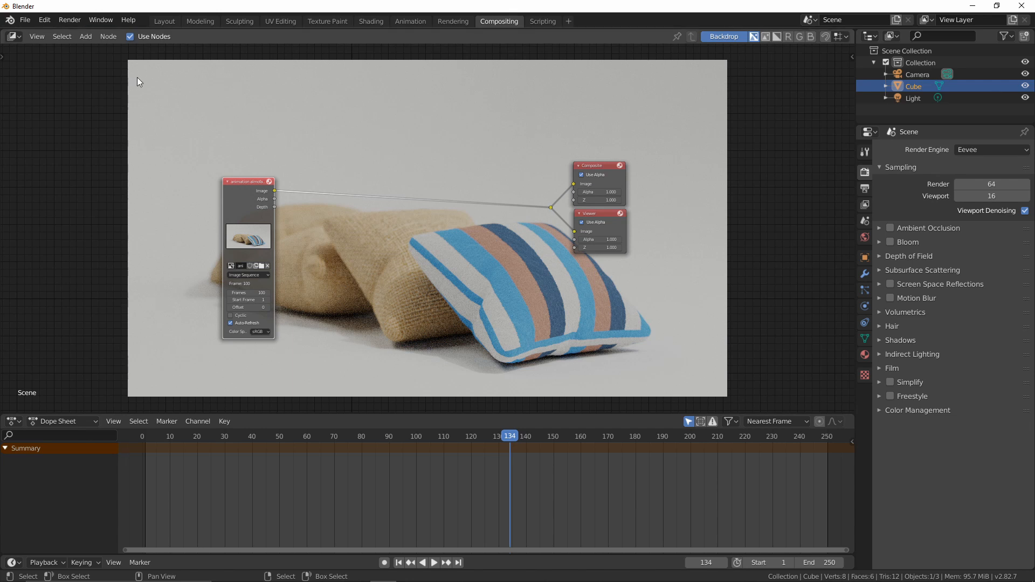
# Step: Move the playhead back to frame 0 and set the image sequence's Start Frame to 0
pyautogui.moveTo(183, 435); pyautogui.dragTo(143, 435)
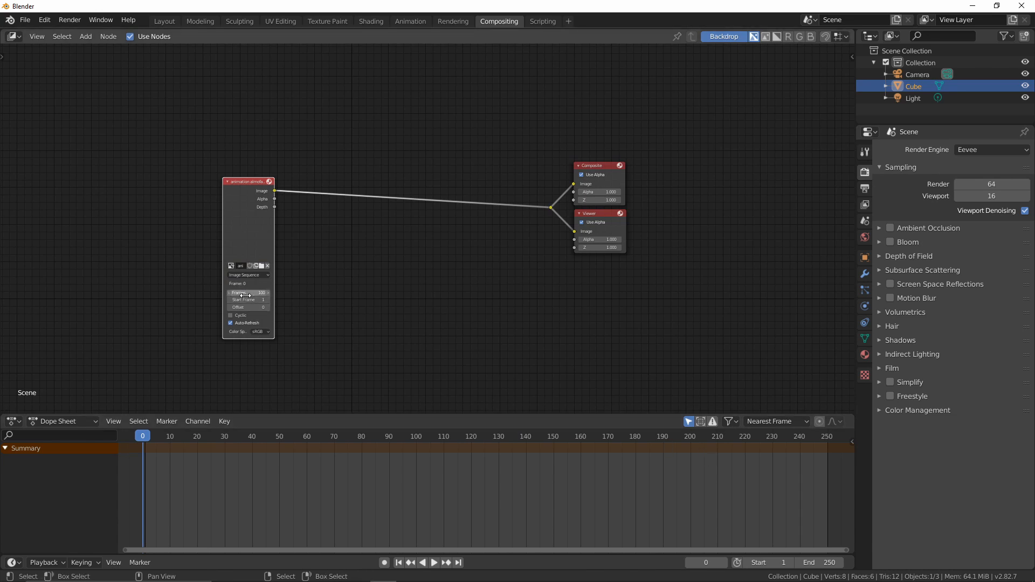
pyautogui.click(228, 299)
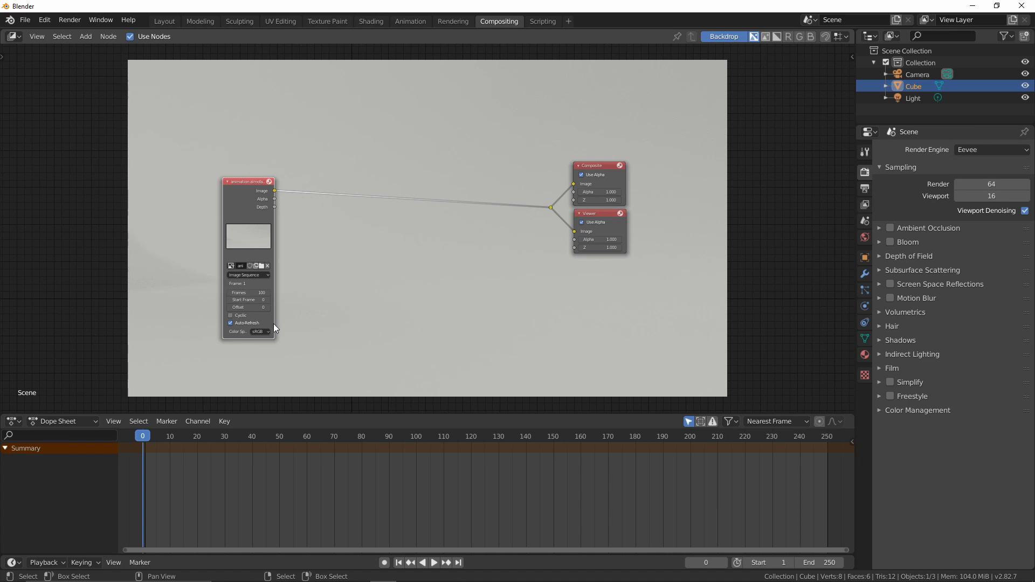
# Step: Change the Dope Sheet area into a Timeline editor and set the scene's end frame to 100
pyautogui.click(13, 422)
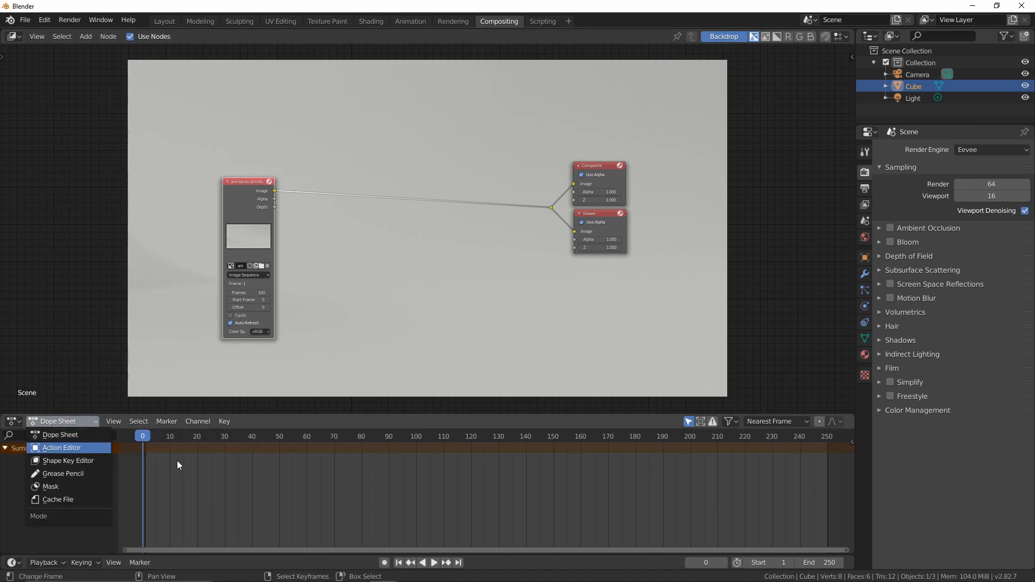
pyautogui.click(16, 422)
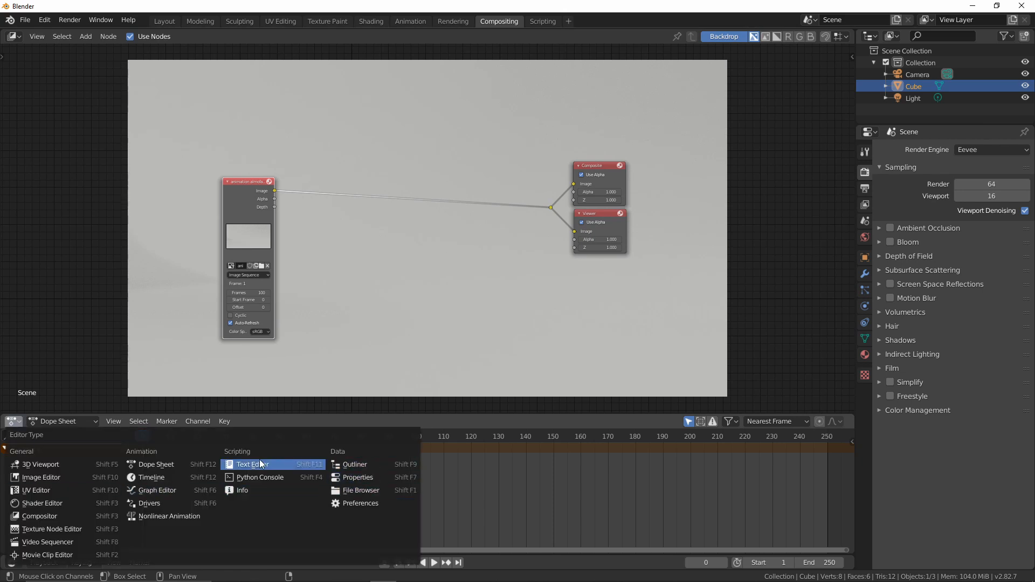
pyautogui.click(163, 478)
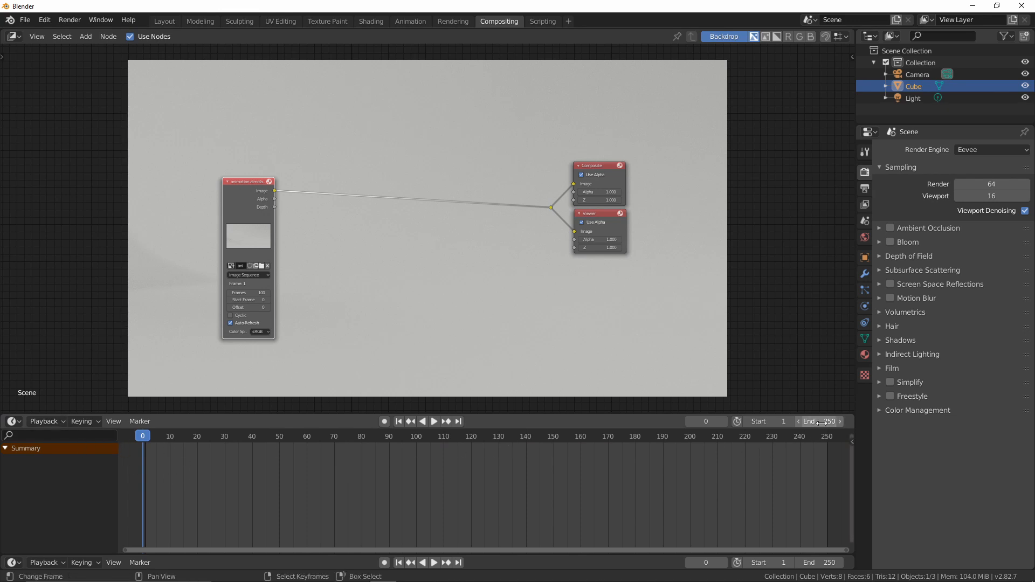
pyautogui.click(803, 421)
pyautogui.write('100')
pyautogui.press('Return')
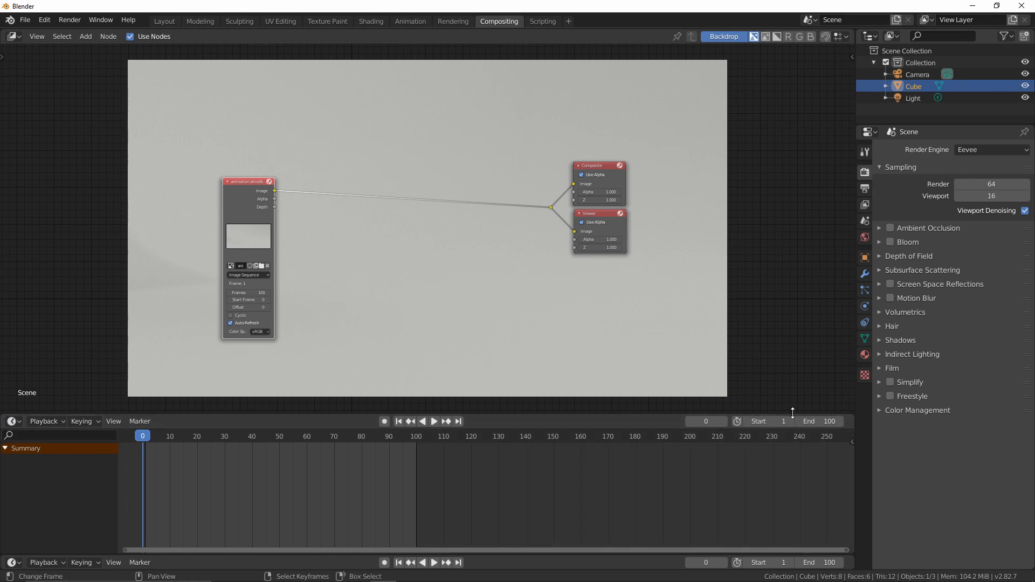
pyautogui.moveTo(245, 432); pyautogui.dragTo(467, 441, button='middle')
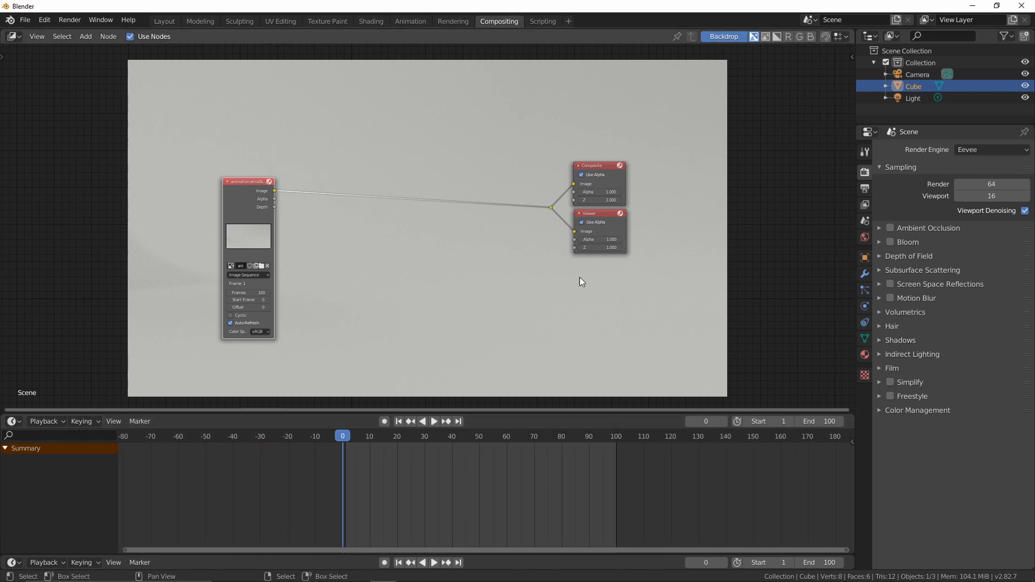
pyautogui.hotkey('alt', 'Tab')
pyautogui.keyDown('alt'); pyautogui.click(747, 202); pyautogui.keyUp('alt')
pyautogui.hotkey('alt', 'Tab')
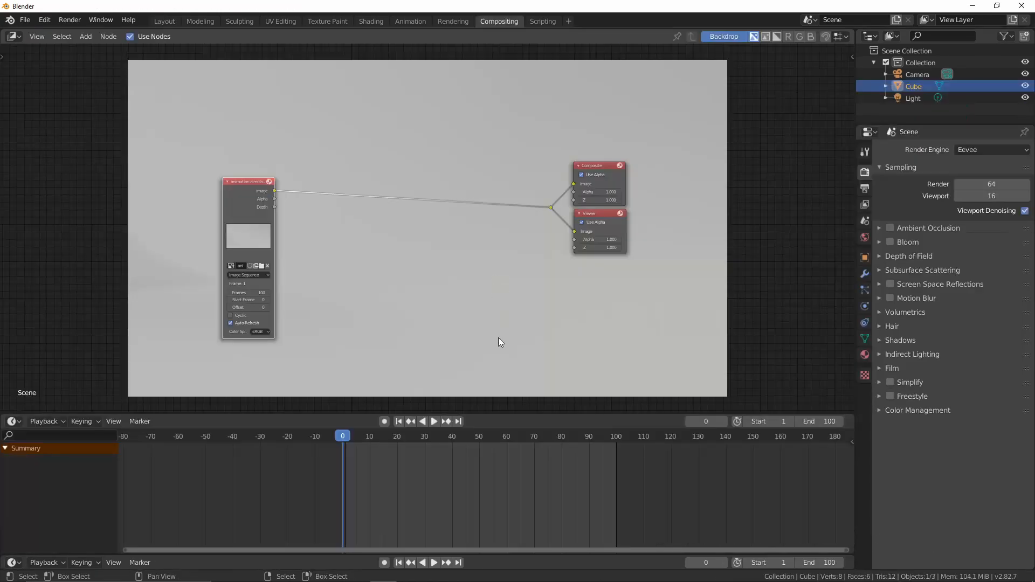
# Step: Go to frame 26 and insert a Denoise node on the link between the image sequence and the Reroute point
pyautogui.click(413, 435)
pyautogui.scroll(2, 448, 260)
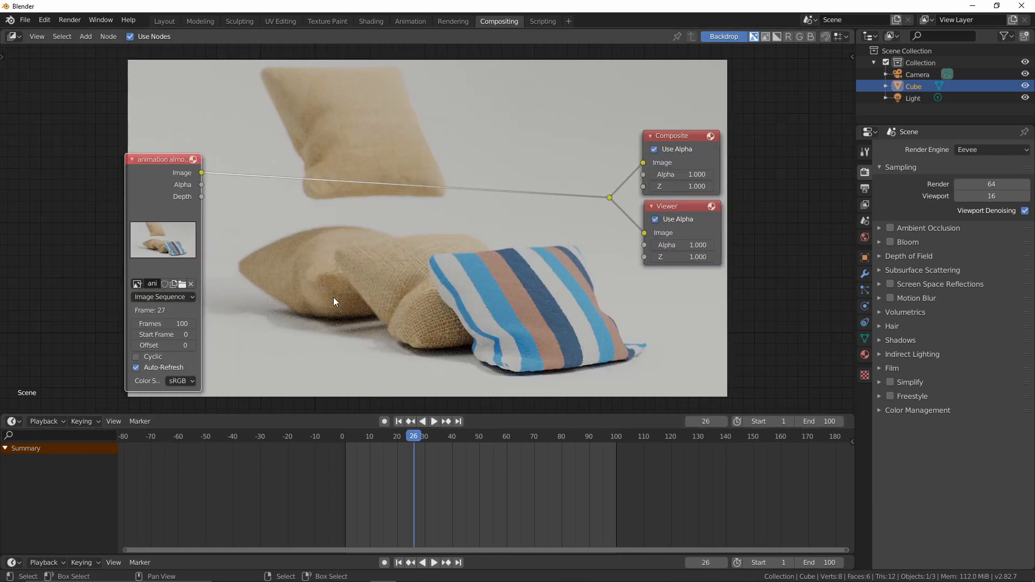
pyautogui.hotkey('shift', 'a')
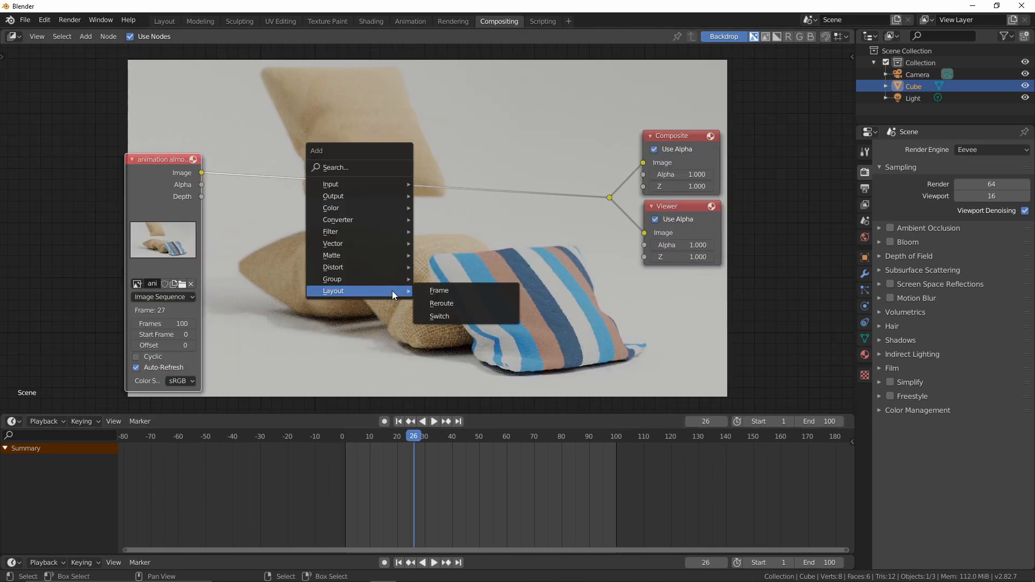
pyautogui.moveTo(347, 231)
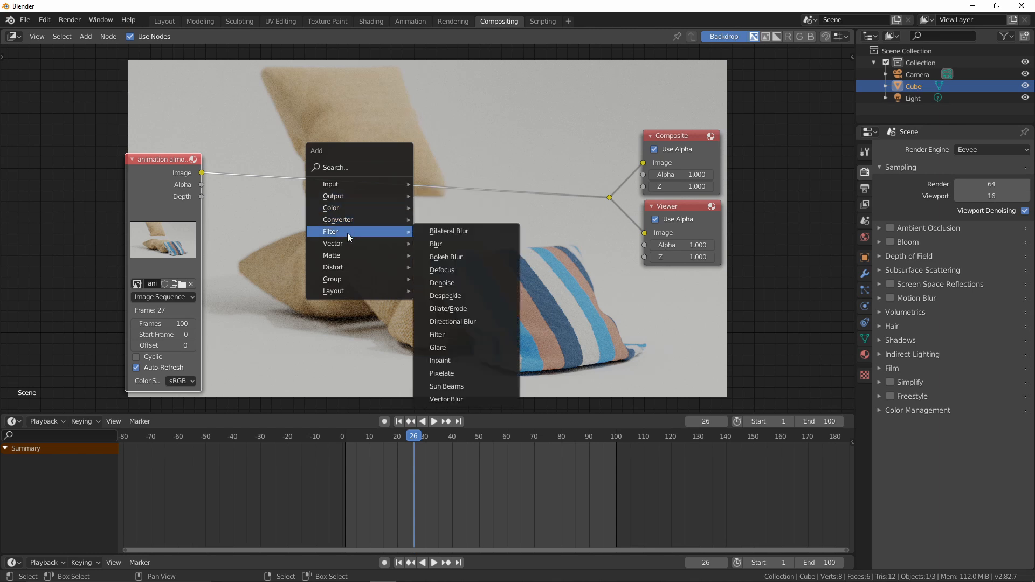
pyautogui.click(452, 283)
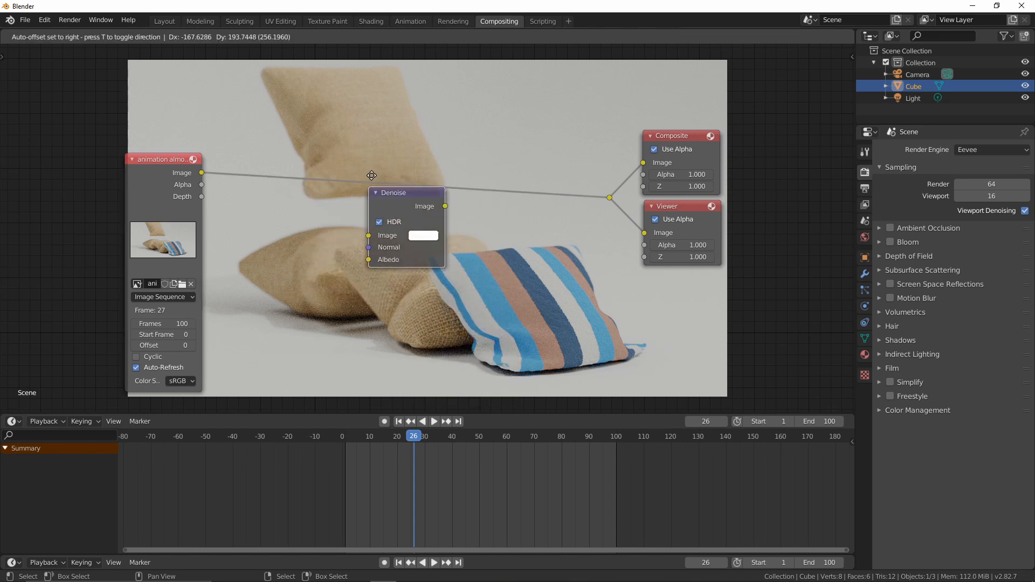
pyautogui.click(409, 232)
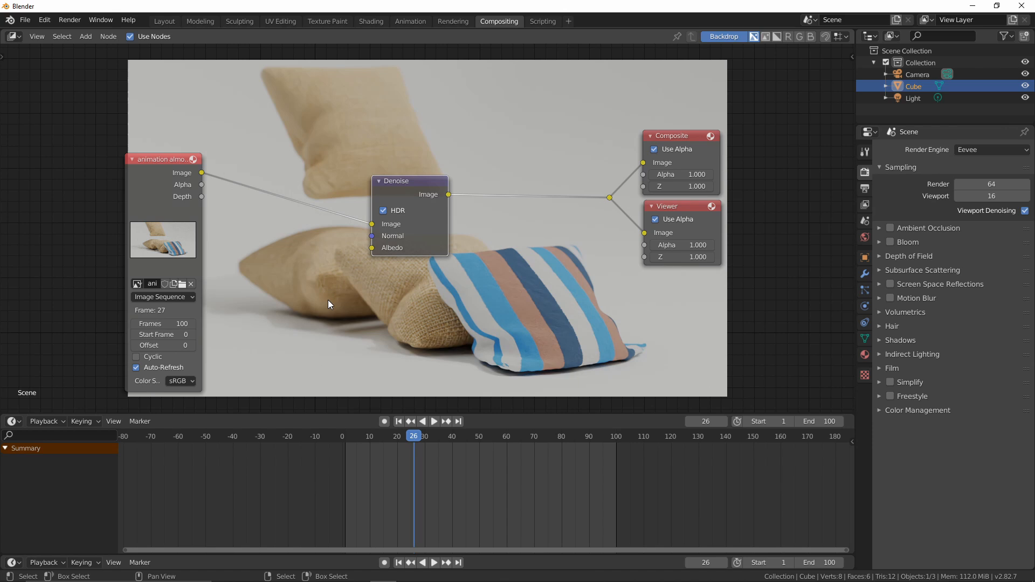
# Step: Switch to the Blender window with almofadas05.blend and set the Cycles render samples to 256
pyautogui.hotkey('alt', 'Tab')
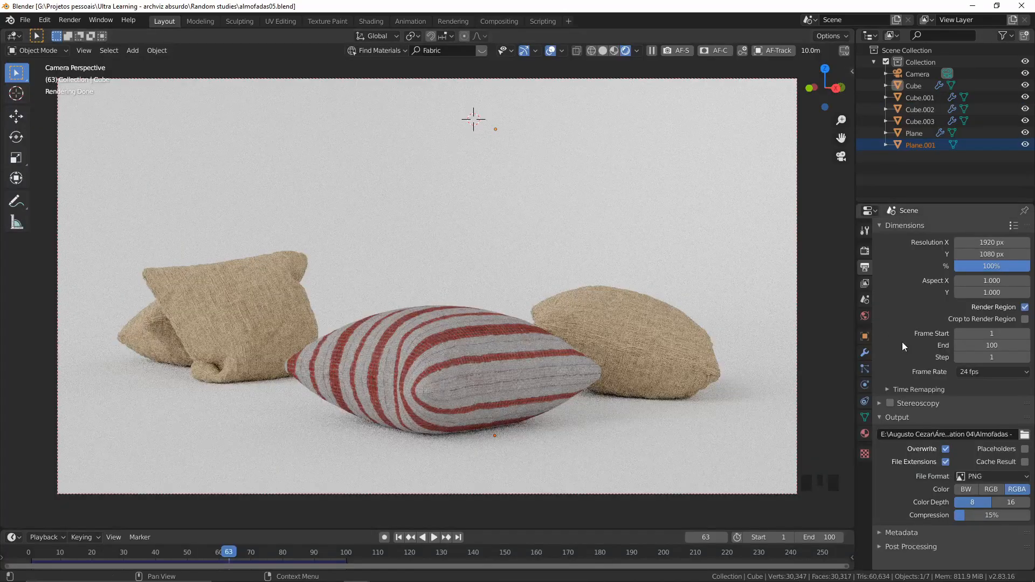
pyautogui.click(865, 251)
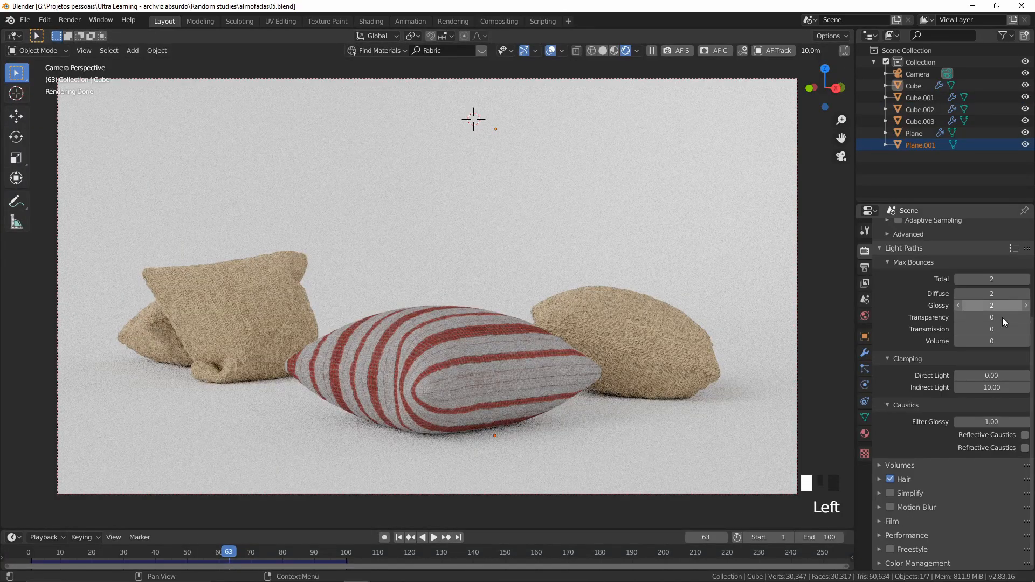
pyautogui.scroll(6, 951, 269)
pyautogui.click(975, 306)
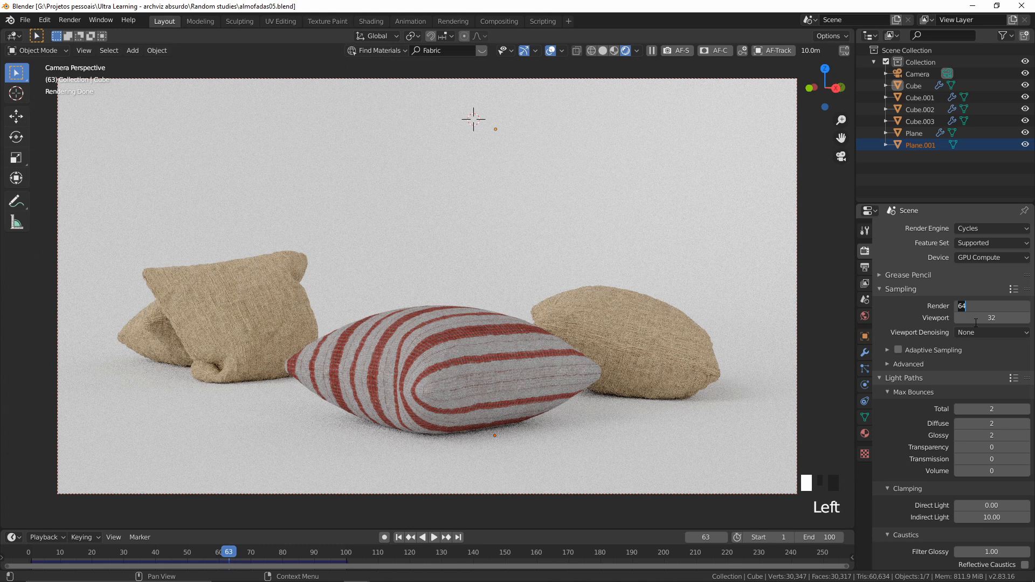
pyautogui.write('256')
pyautogui.press('Return')
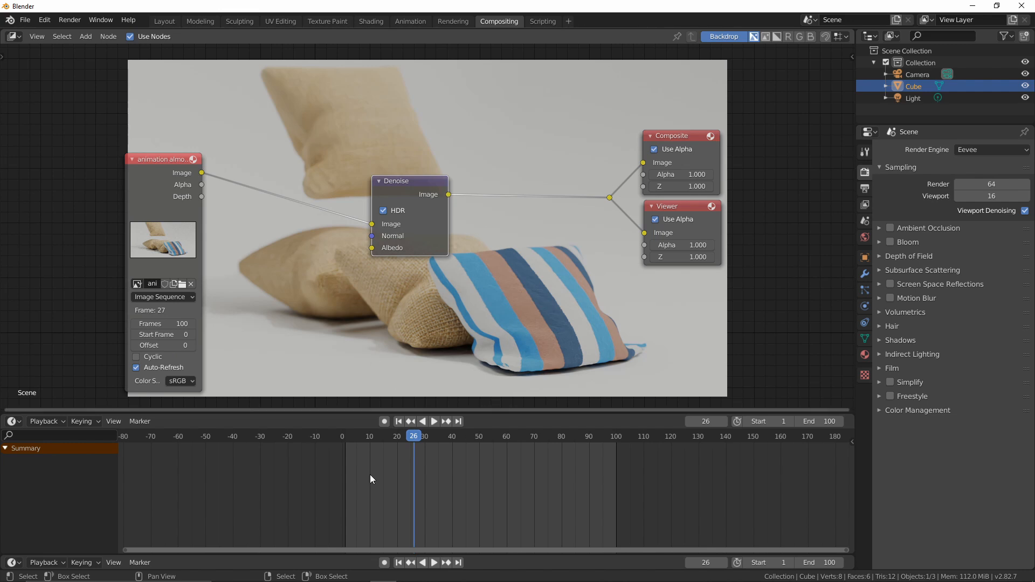
# Step: Play the sequence in the compositing window, then return the playhead to frame 0 and stop playback
pyautogui.press('space')
pyautogui.moveTo(345, 436); pyautogui.dragTo(333, 434)
pyautogui.press('space')
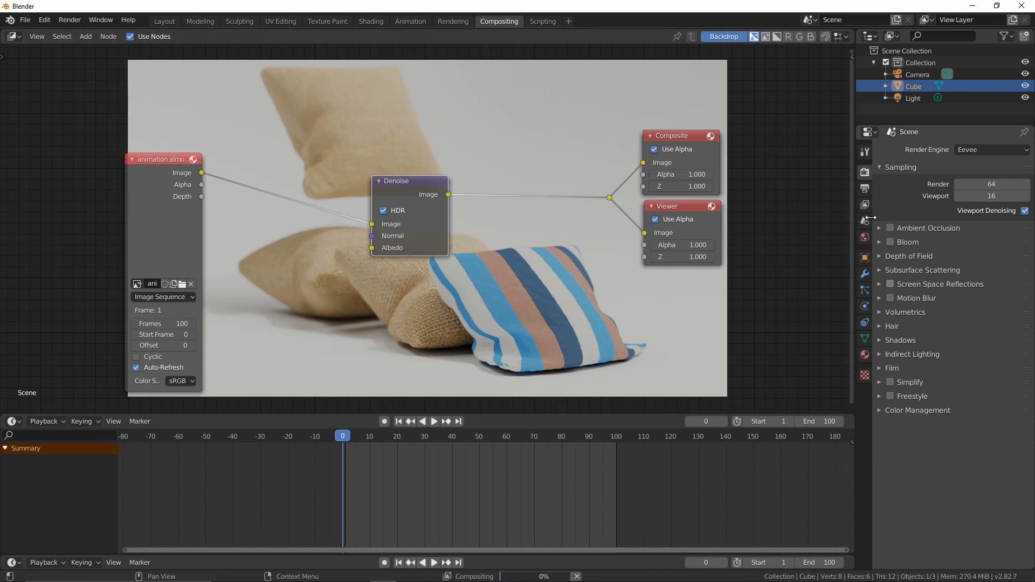
# Step: Set the render output to a file named "Final video" in the desktop's Animation\Animation 04 folder
pyautogui.click(864, 188)
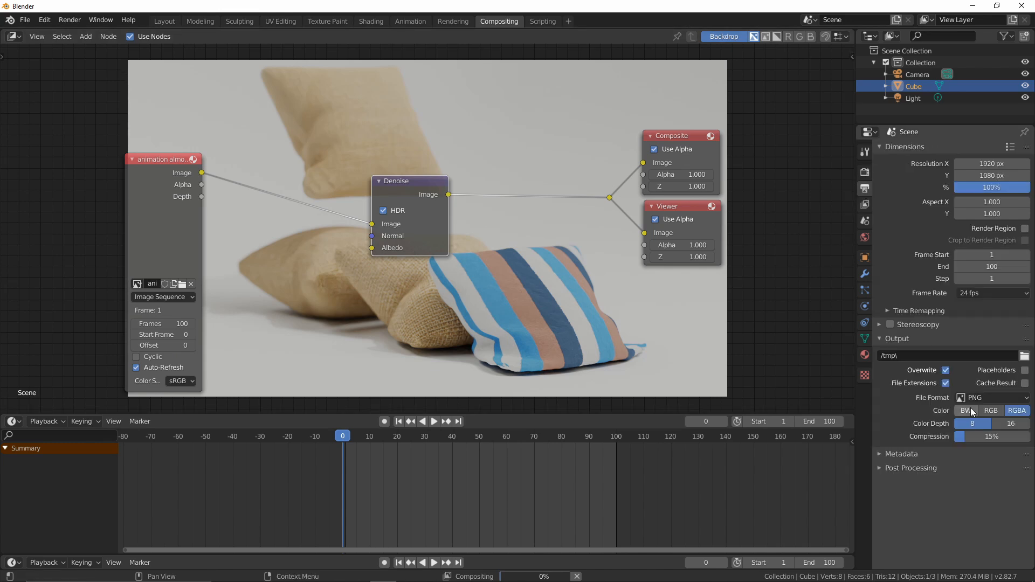
pyautogui.click(1024, 356)
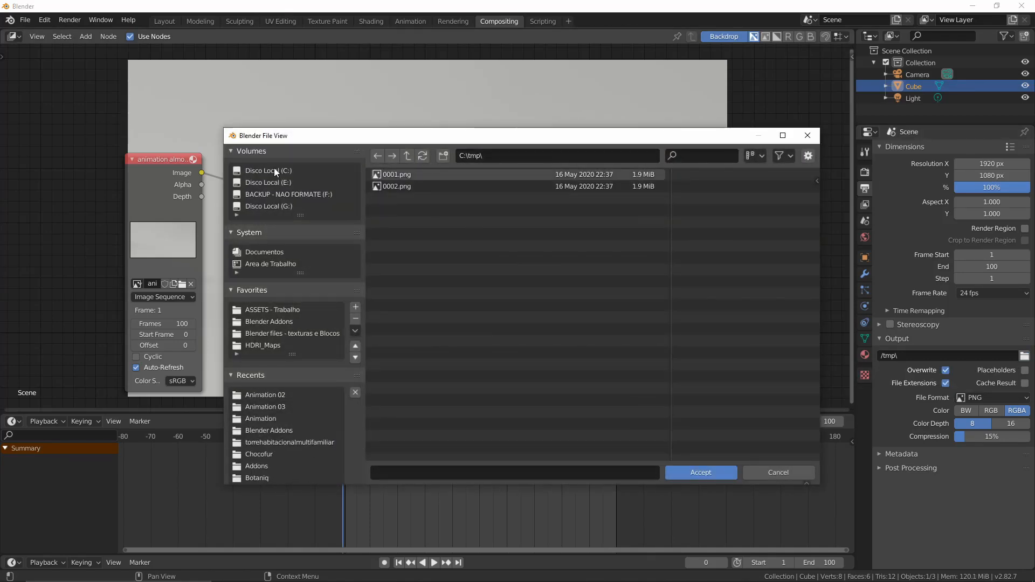
pyautogui.click(276, 264)
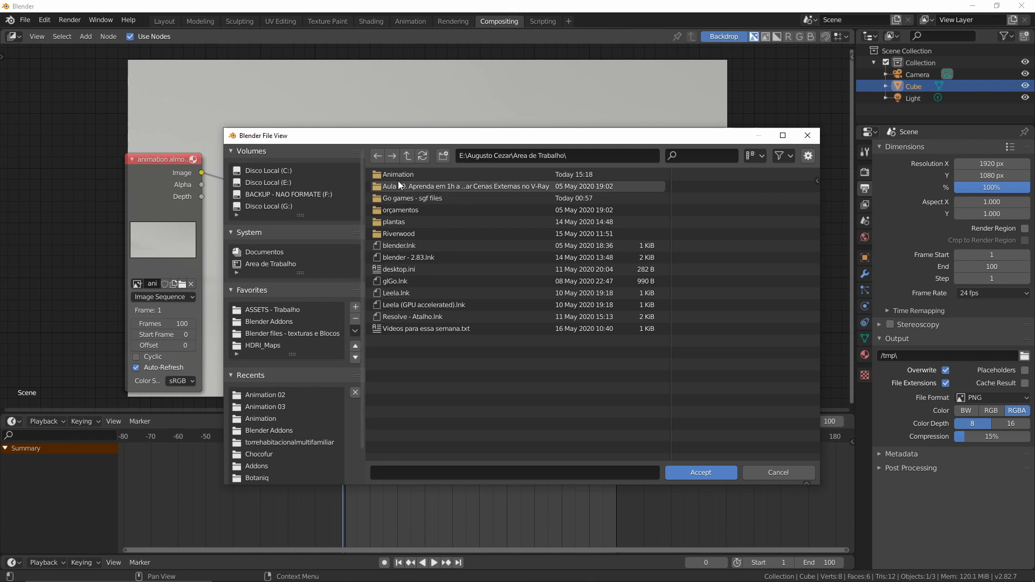
pyautogui.doubleClick(398, 174)
pyautogui.doubleClick(430, 199)
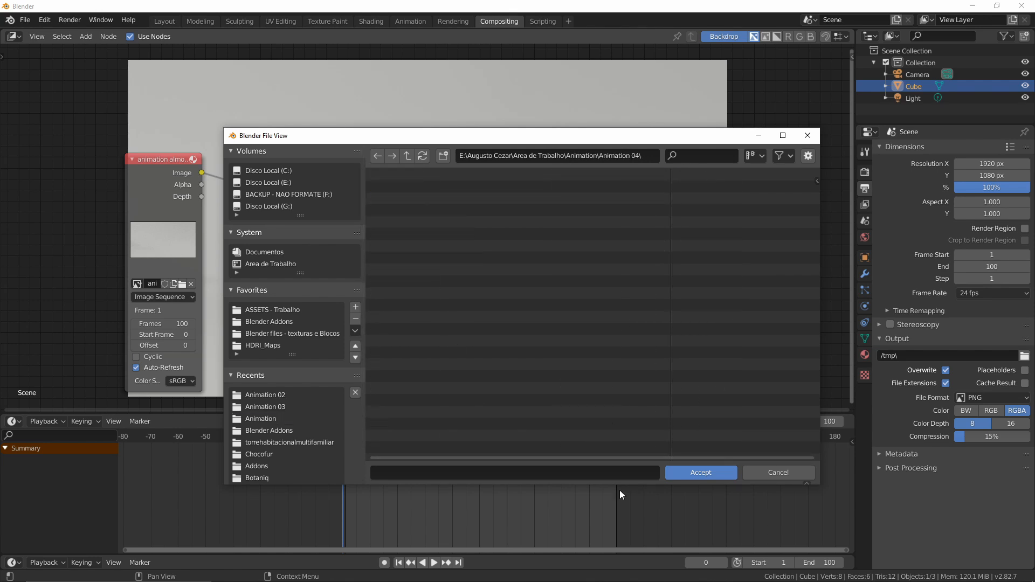
pyautogui.click(559, 469)
pyautogui.write('Final video')
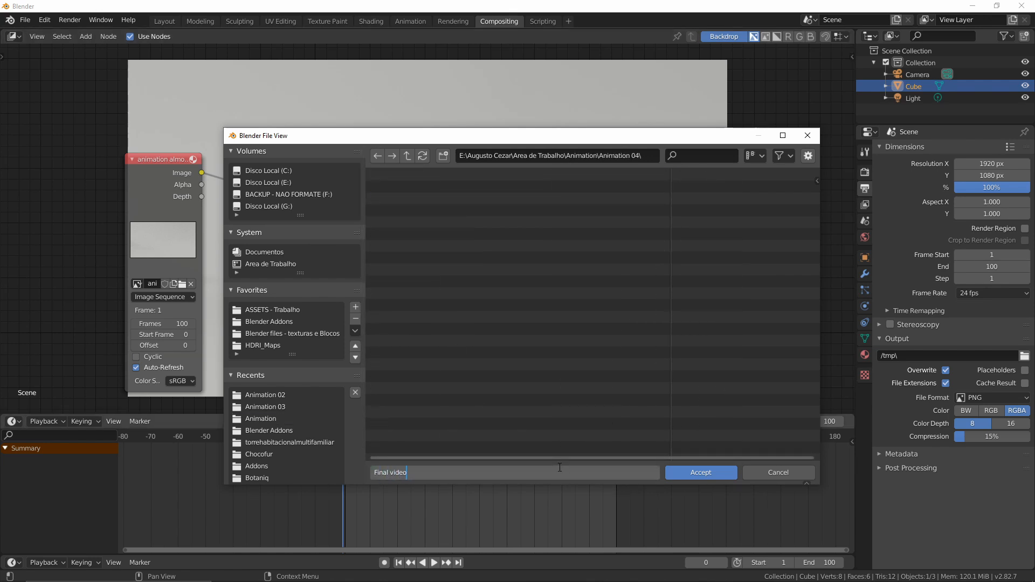
pyautogui.click(683, 470)
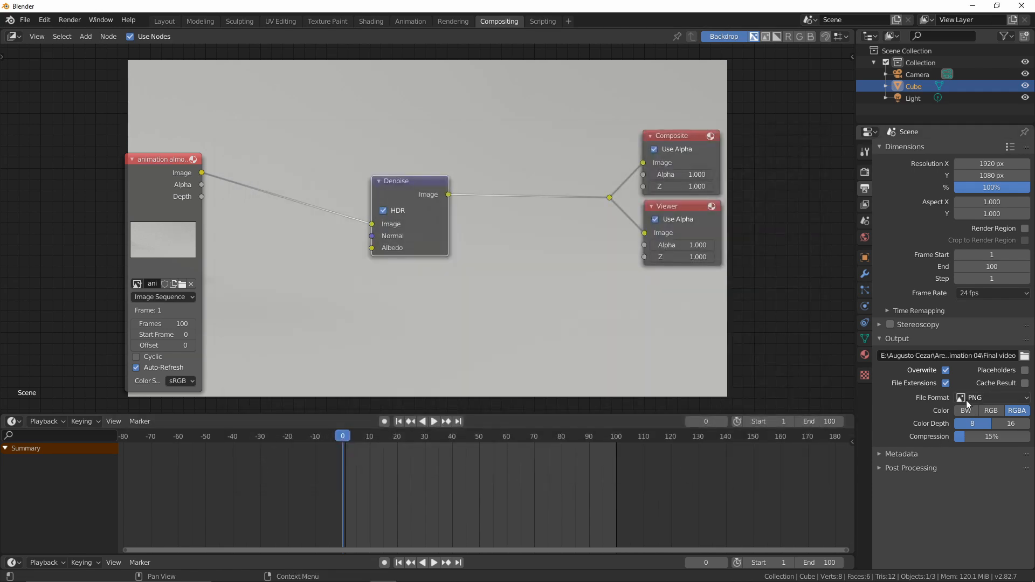
# Step: Set the render output to FFmpeg video with an MPEG-4 container
pyautogui.click(980, 398)
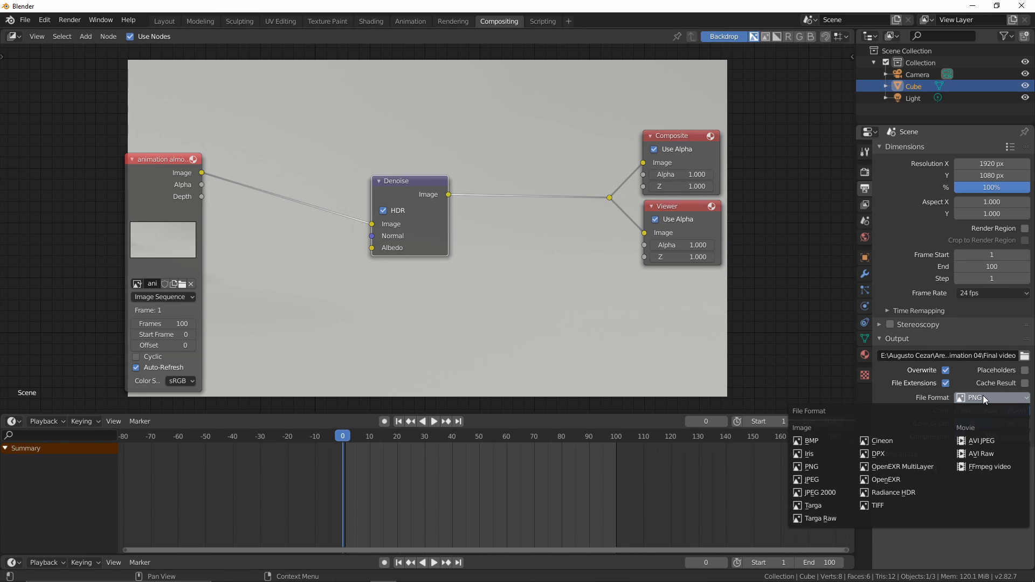
pyautogui.click(994, 468)
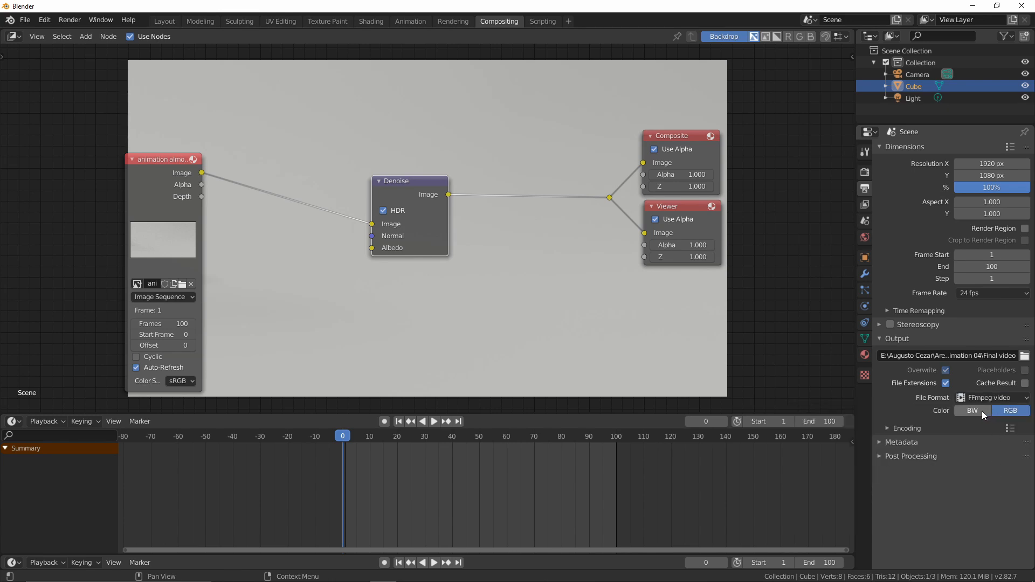
pyautogui.click(904, 429)
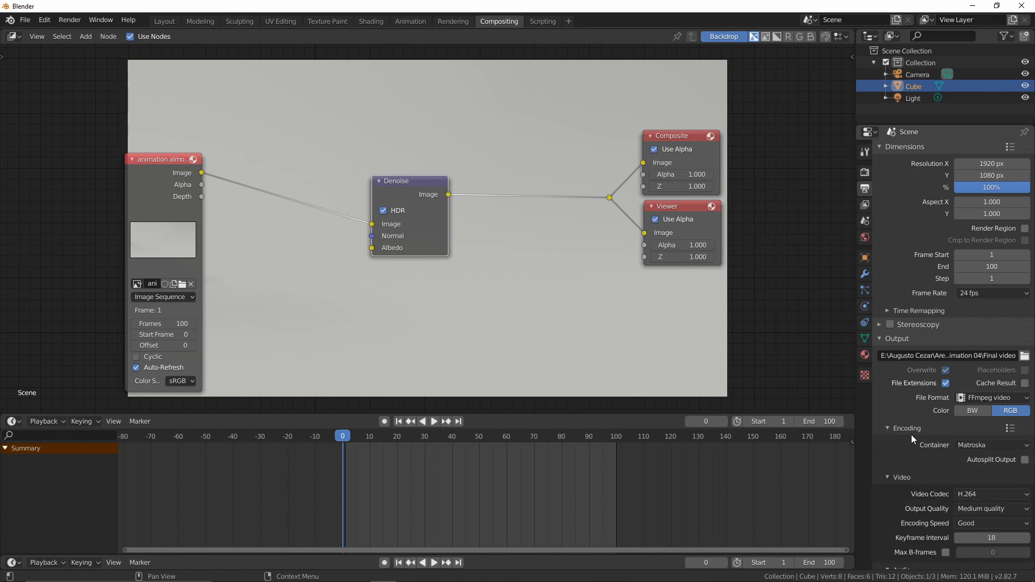
pyautogui.click(988, 445)
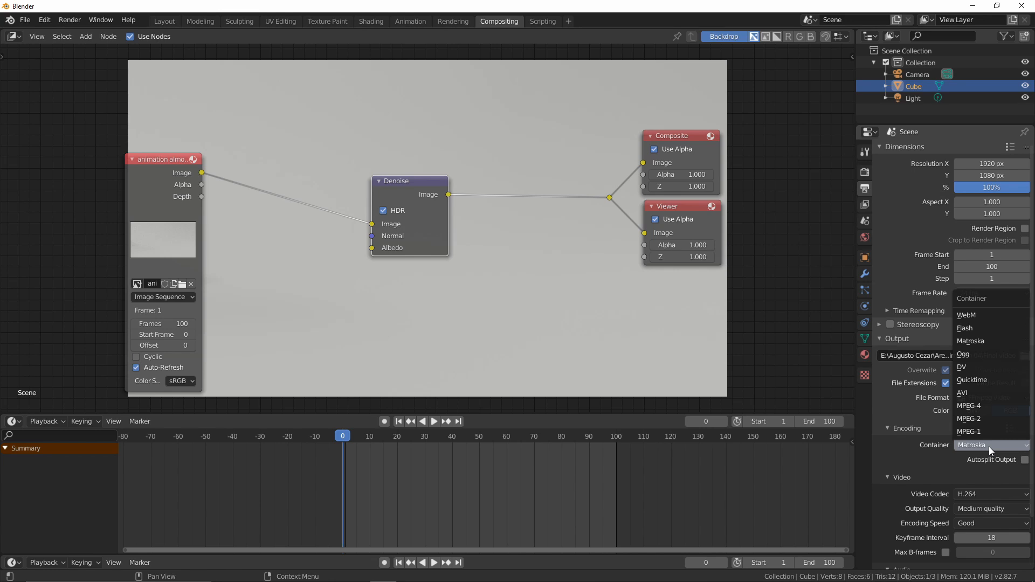
pyautogui.click(983, 403)
# Step: In the video encoding settings, choose Good encoding speed and High quality output
pyautogui.scroll(-3, 936, 476)
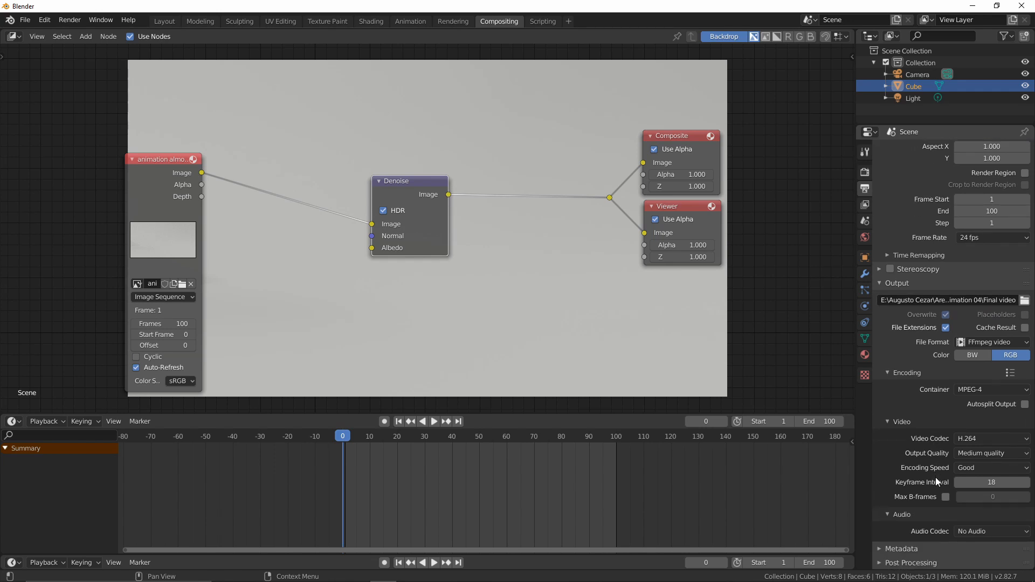
pyautogui.click(978, 470)
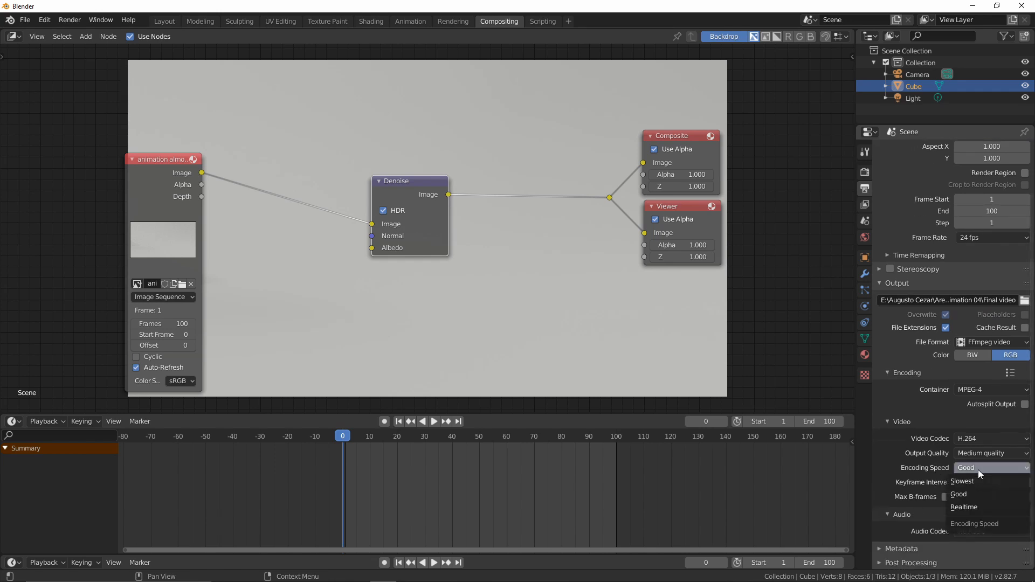
pyautogui.click(968, 493)
pyautogui.click(981, 453)
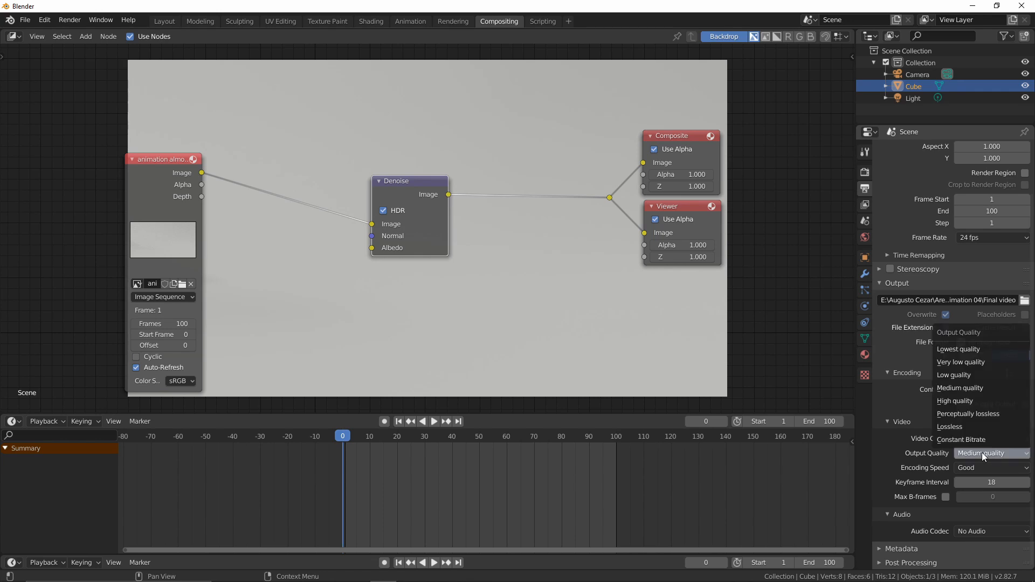
pyautogui.click(963, 404)
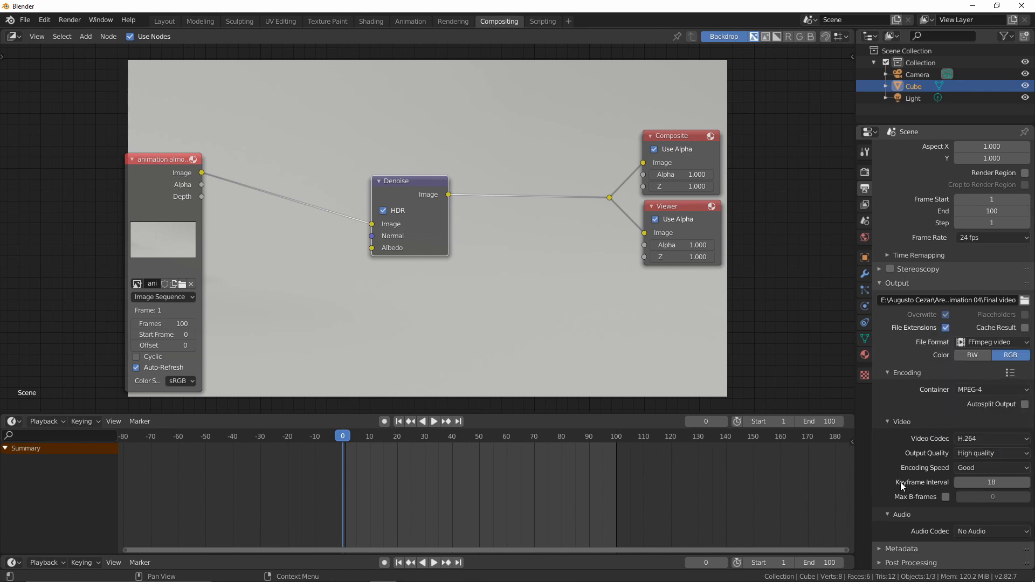
# Step: Start rendering the denoised image sequence as an animation
pyautogui.moveTo(387, 351); pyautogui.dragTo(431, 328, button='middle')
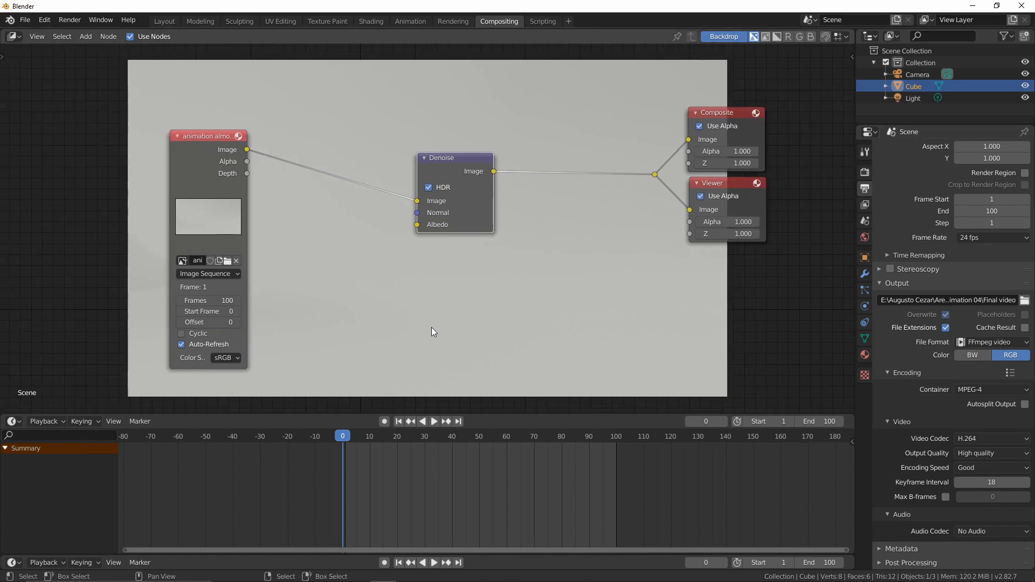
pyautogui.click(76, 20)
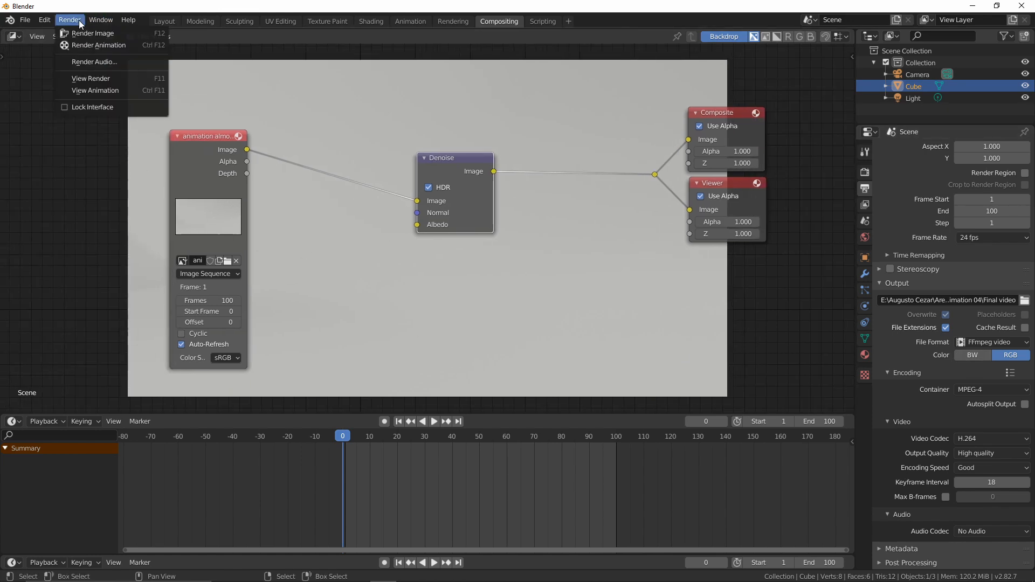
pyautogui.click(114, 48)
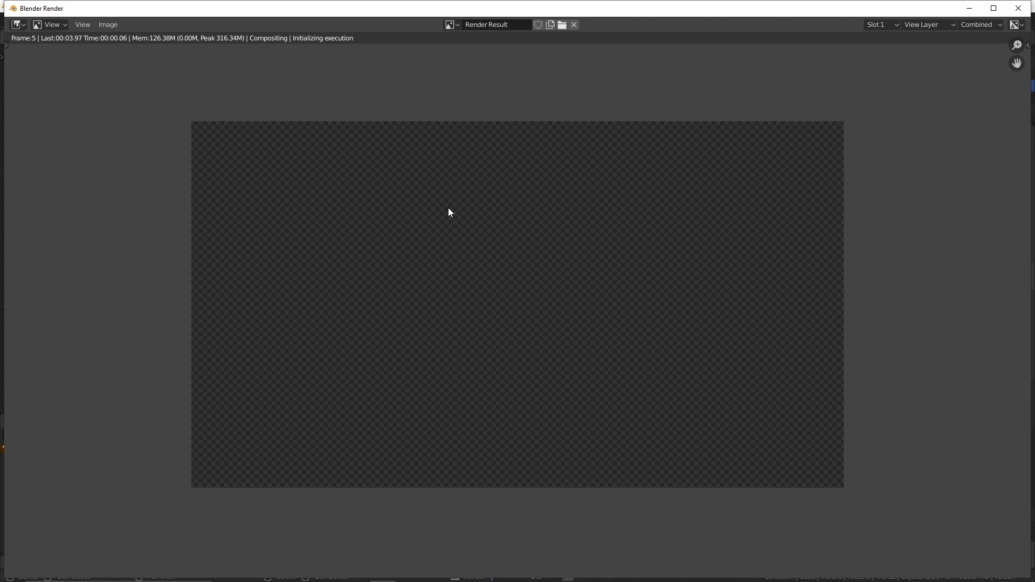
# Step: Switch to the Animation 02 folder, play the video "Animation 02 final 0001-0250" from its beginning, and pause it
pyautogui.hotkey('alt', 'Tab')
pyautogui.click(833, 174)
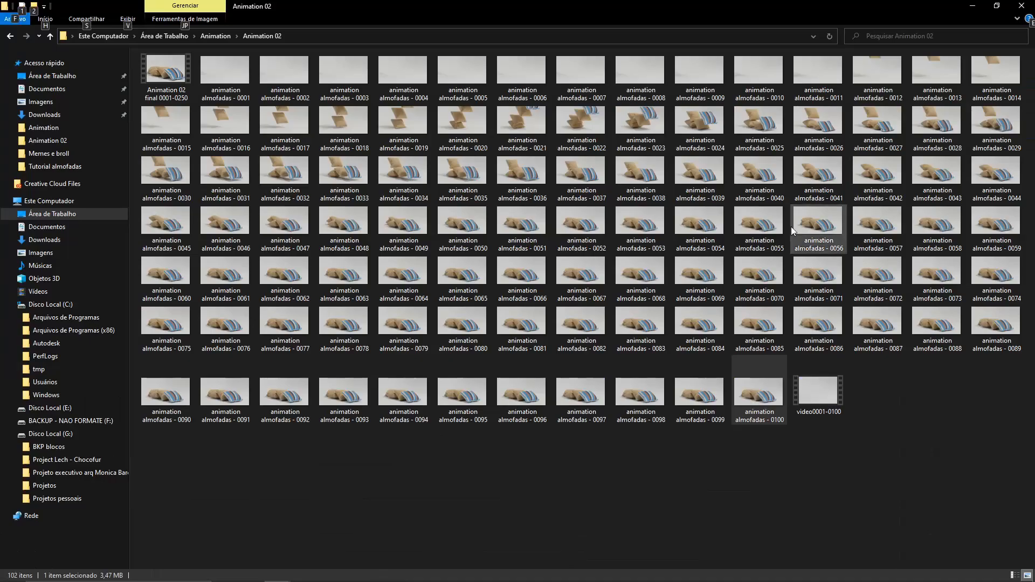
pyautogui.doubleClick(180, 98)
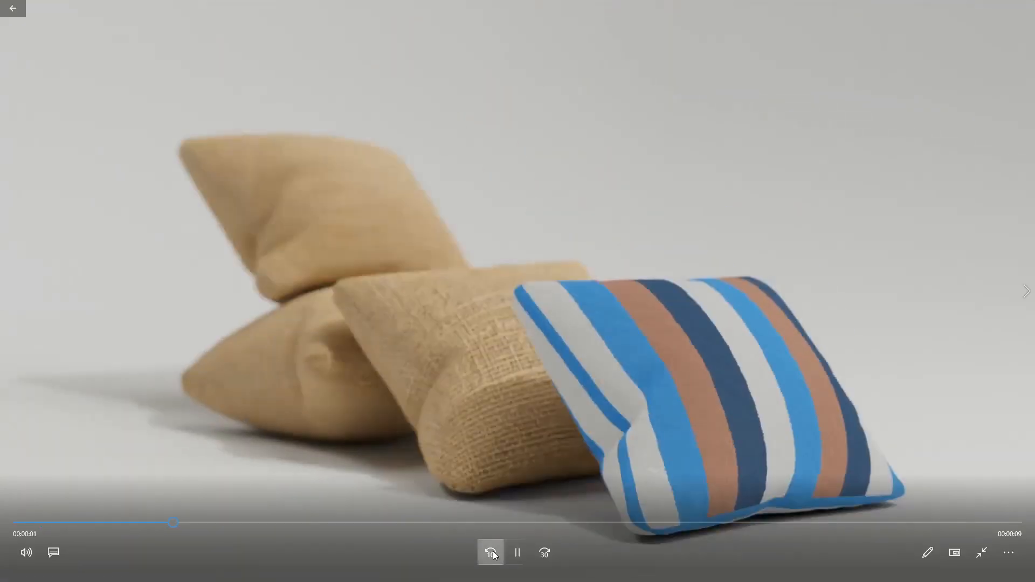
pyautogui.click(492, 552)
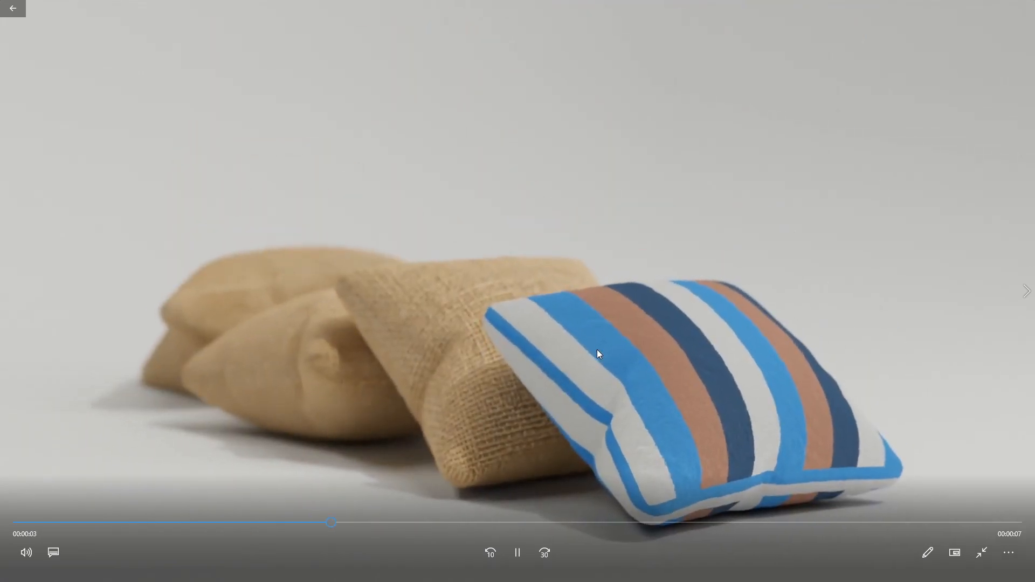
pyautogui.click(517, 553)
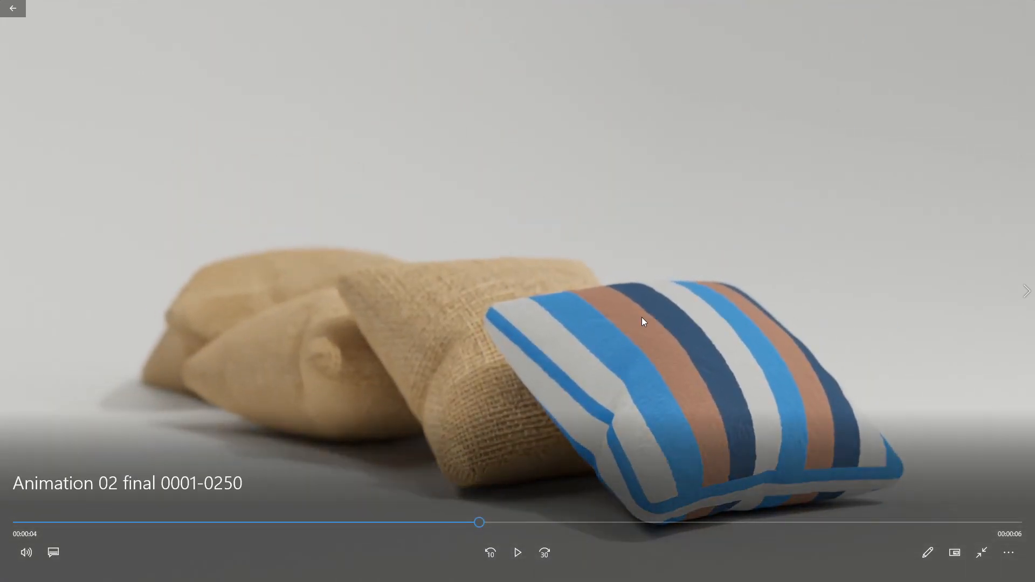
# Step: Return to the Blender render window and cancel the animation render
pyautogui.hotkey('alt', 'Tab')
pyautogui.click(632, 199)
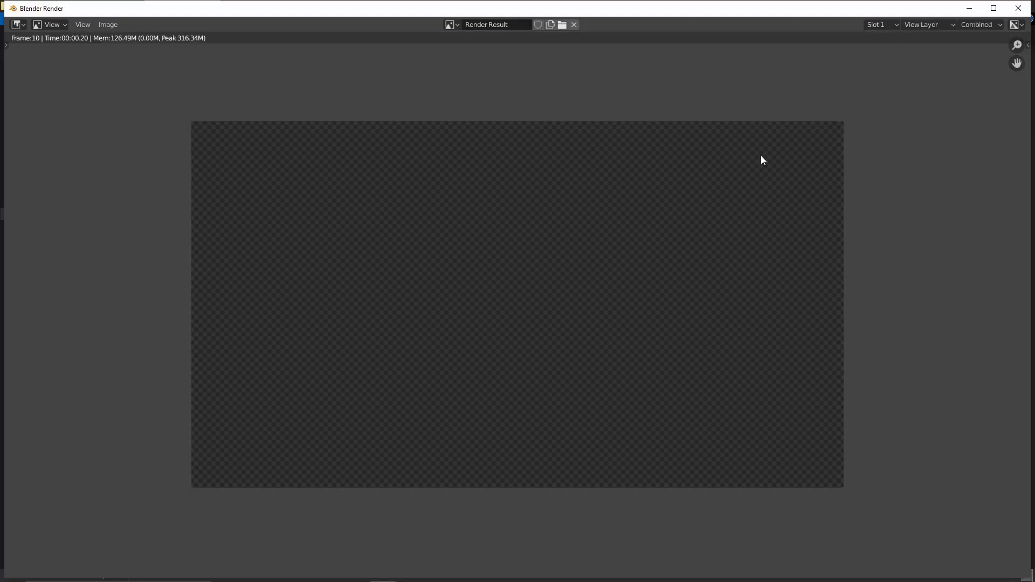
pyautogui.press('Escape')
# Step: Switch to the Blender window with almofadas 04.blend and play its cushion simulation through the camera, then stop playback
pyautogui.hotkey('alt', 'Tab')
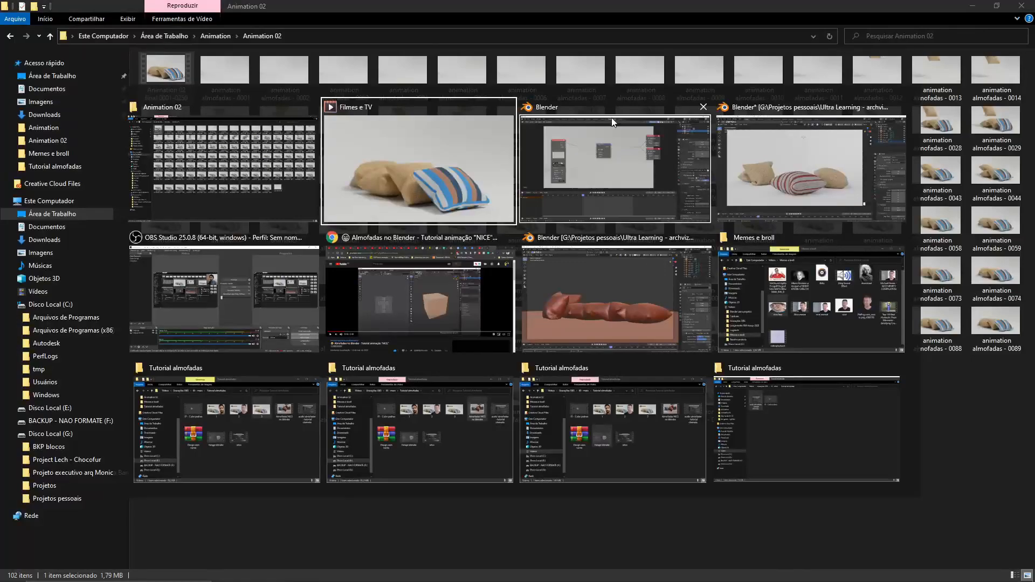
pyautogui.click(617, 329)
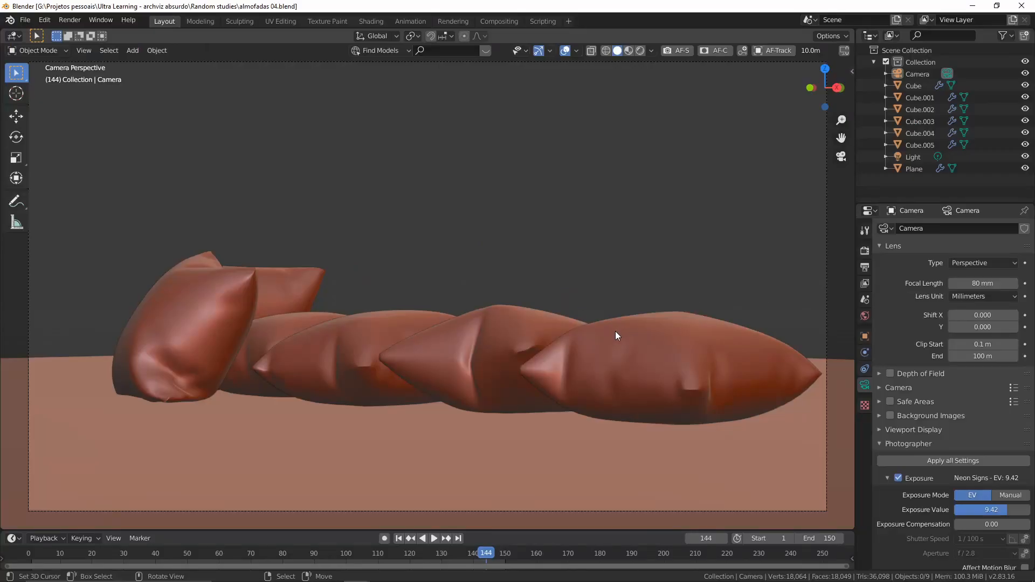
pyautogui.click(716, 352)
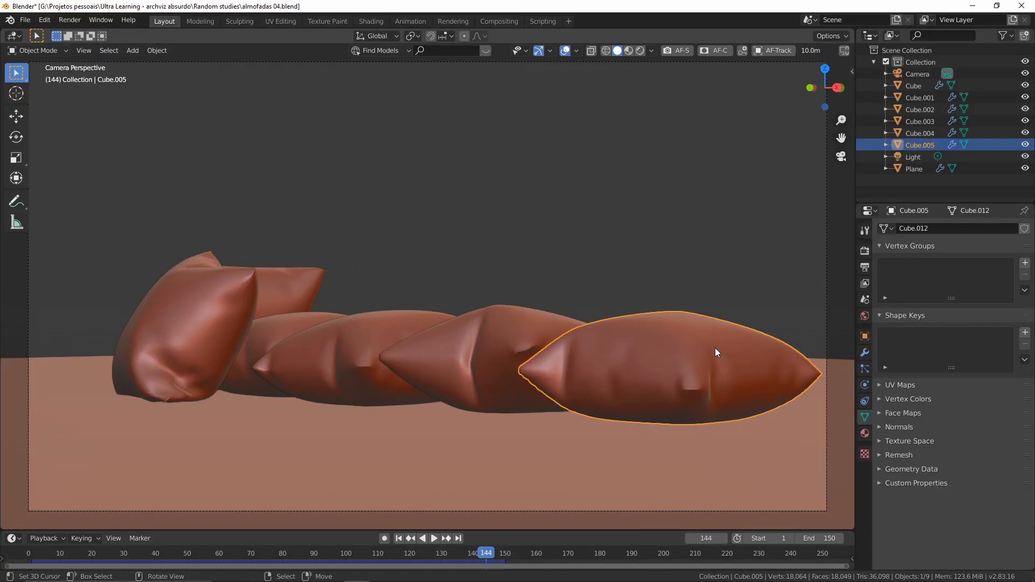
pyautogui.moveTo(715, 348); pyautogui.dragTo(634, 380, button='middle')
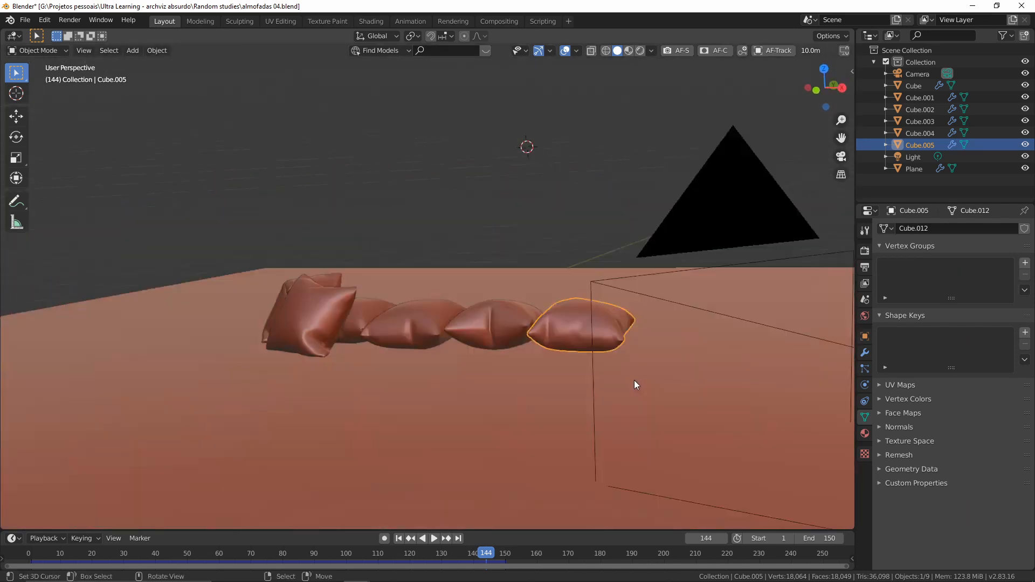
pyautogui.press('KP_0')
pyautogui.click(433, 538)
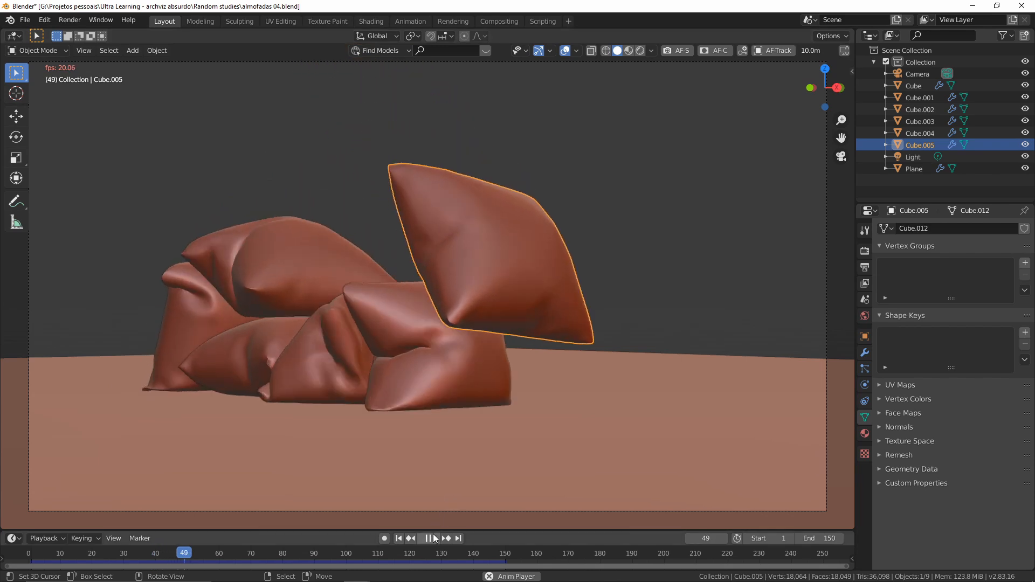
pyautogui.click(433, 538)
# Step: Open the recent file Almofadas01.blend without saving the changes to the current file
pyautogui.click(25, 20)
pyautogui.moveTo(43, 58)
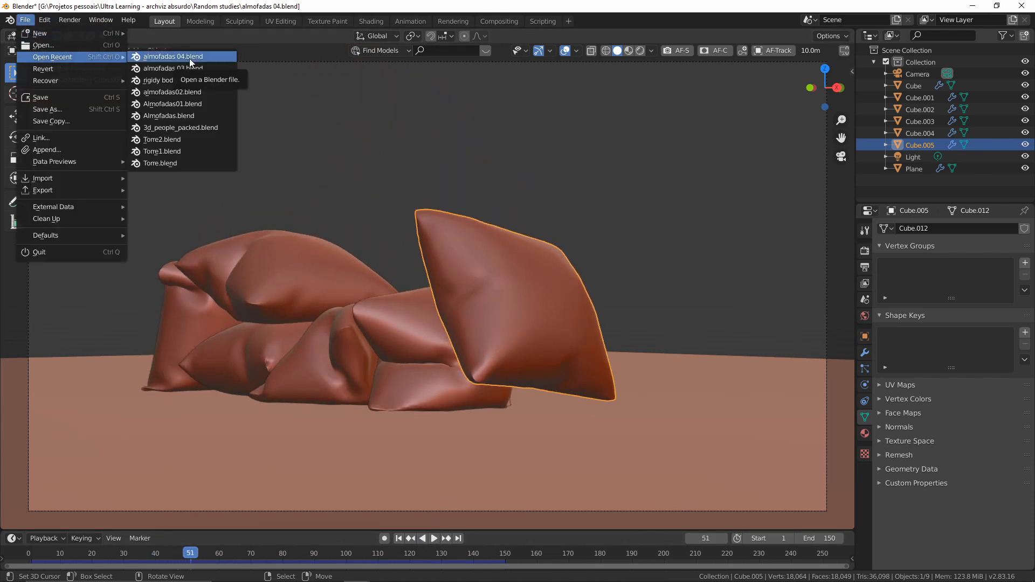
pyautogui.click(205, 103)
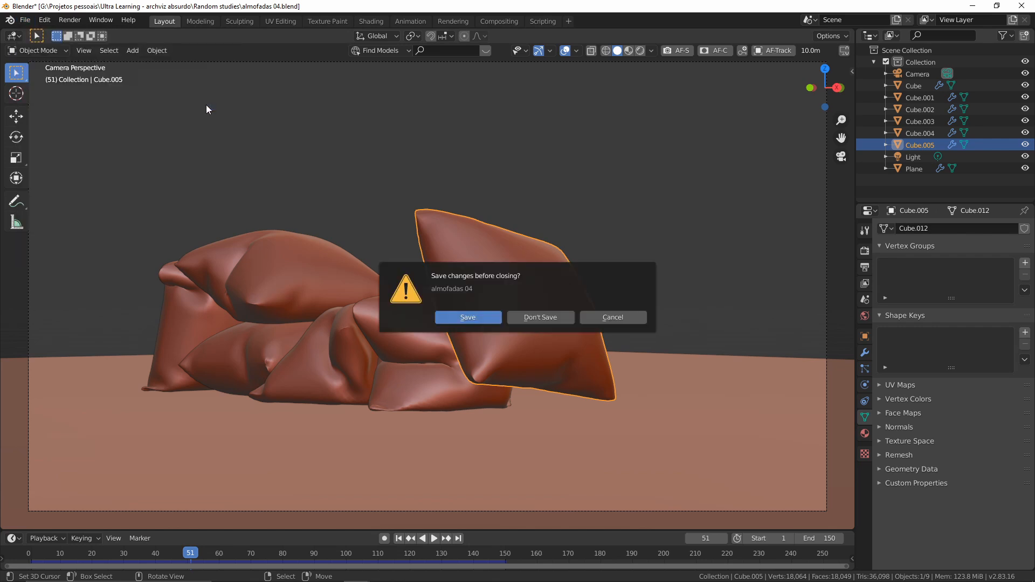
pyautogui.click(555, 318)
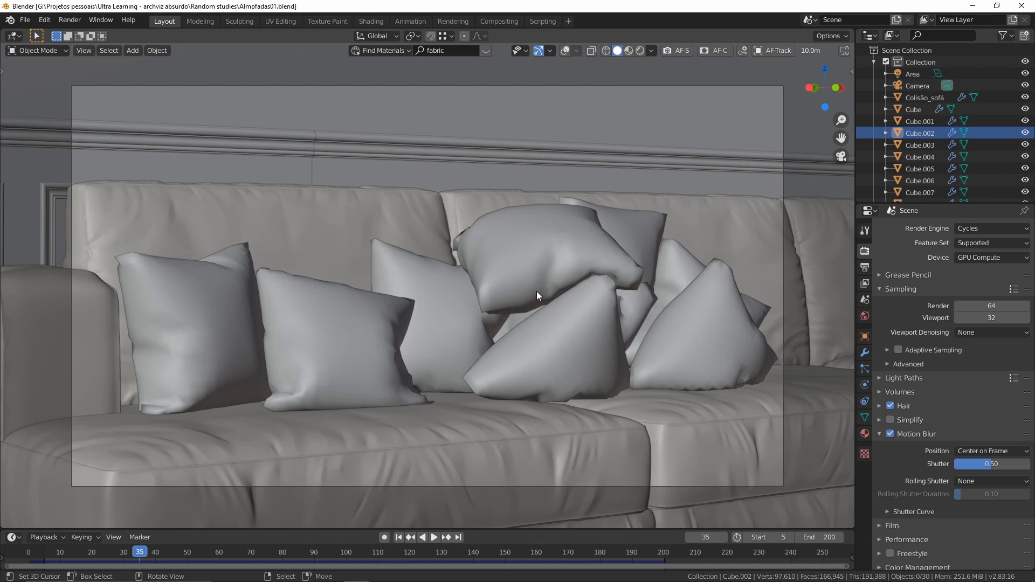
# Step: Play the sofa cushion simulation from the first frame, then stop playback
pyautogui.scroll(-3, 537, 291)
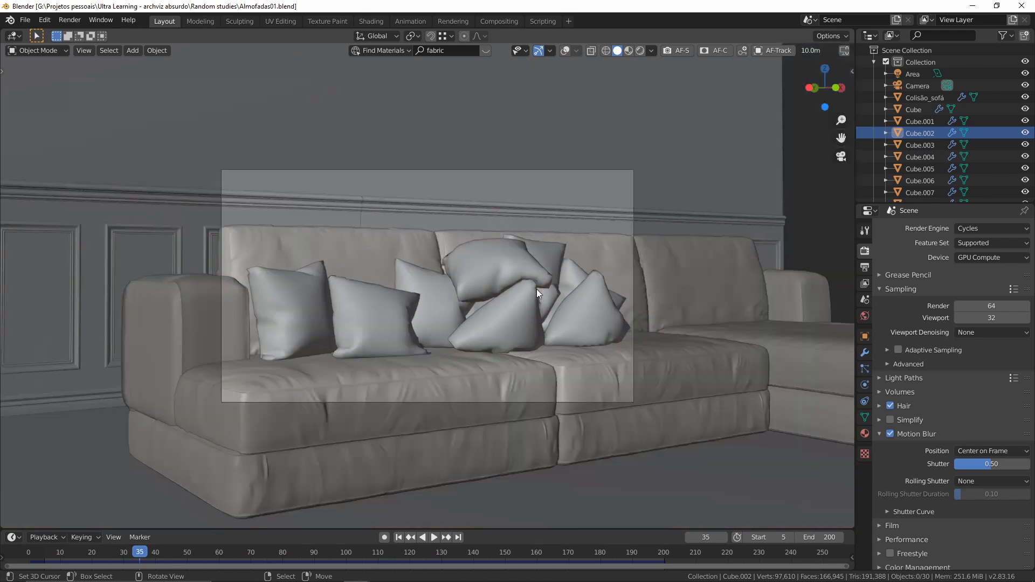
pyautogui.click(398, 537)
pyautogui.click(434, 537)
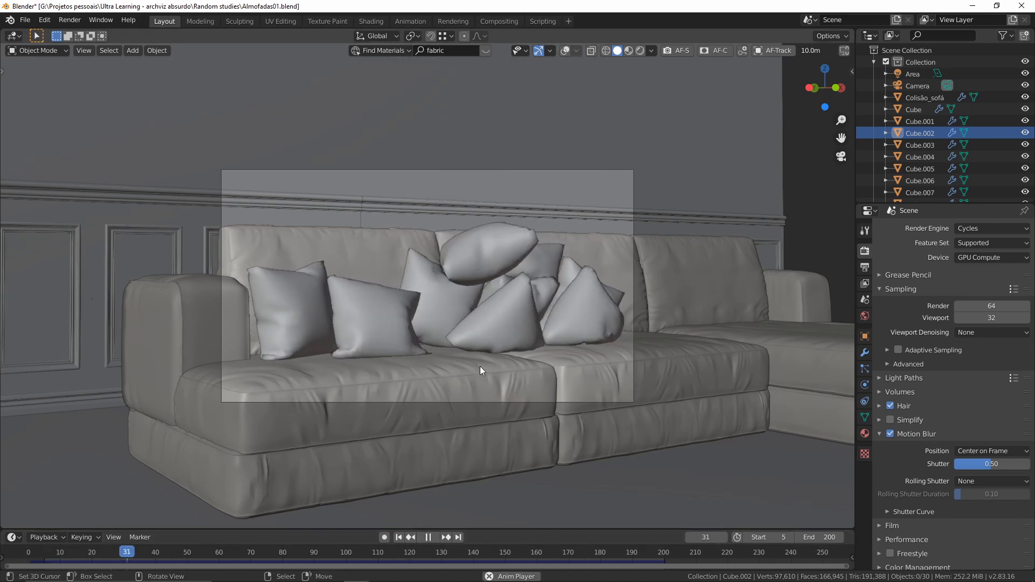
pyautogui.click(428, 537)
# Step: Turn on the viewport overlays and inspect the sofa seat's mesh in Edit Mode, then return to Object Mode
pyautogui.click(496, 392)
pyautogui.press('z')
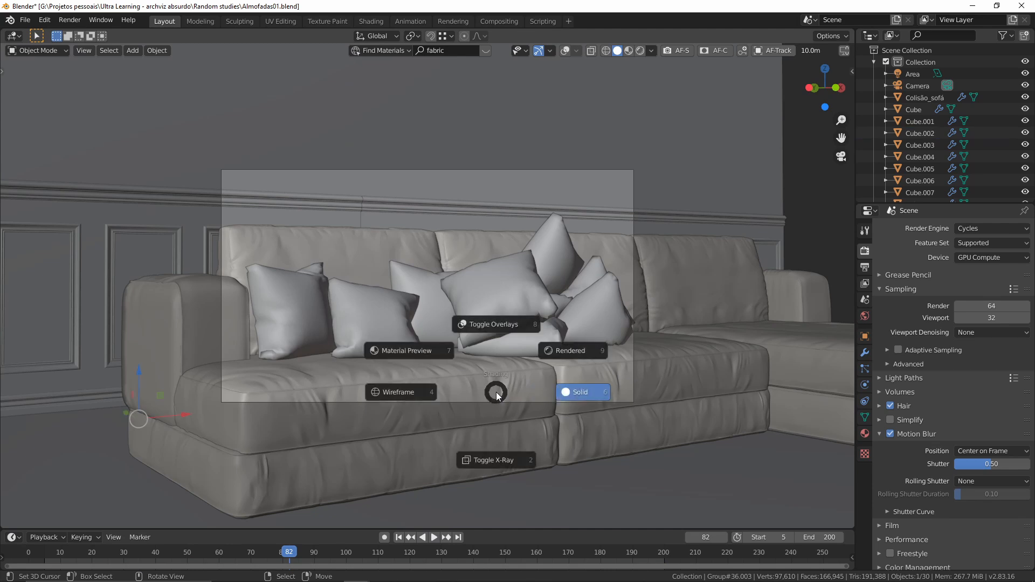
pyautogui.click(484, 319)
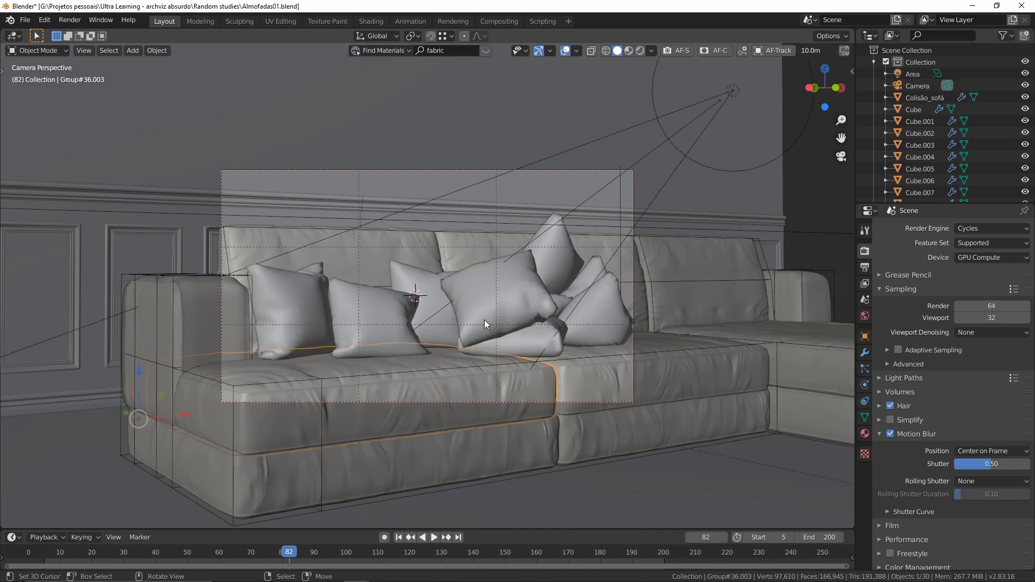
pyautogui.press('Tab')
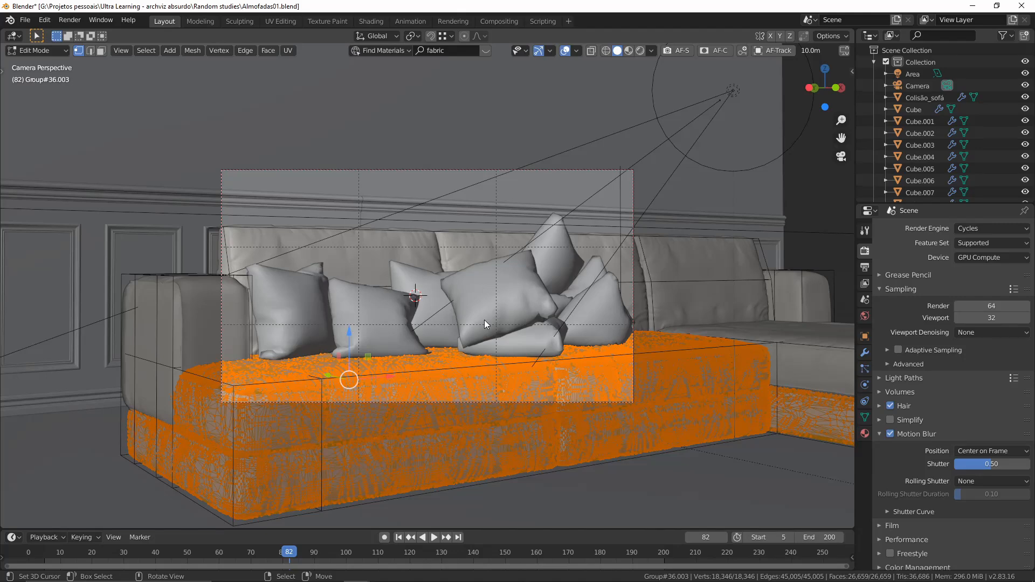
pyautogui.moveTo(485, 320)
pyautogui.mouseDown(button='middle')
pyautogui.moveTo(495, 335)
pyautogui.moveTo(480, 336)
pyautogui.mouseUp(button='middle')
pyautogui.scroll(4, 479, 335)
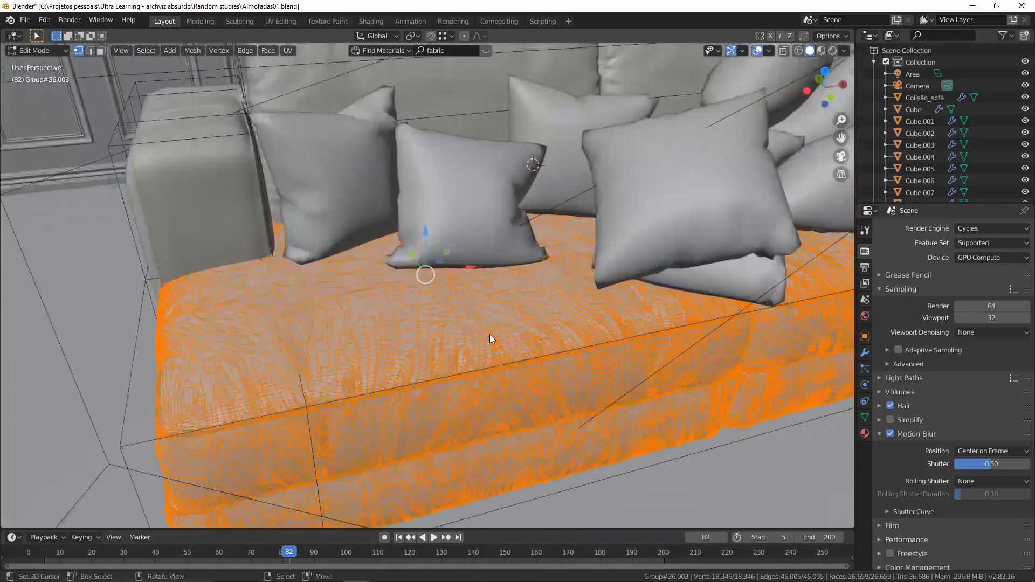
pyautogui.press('Tab')
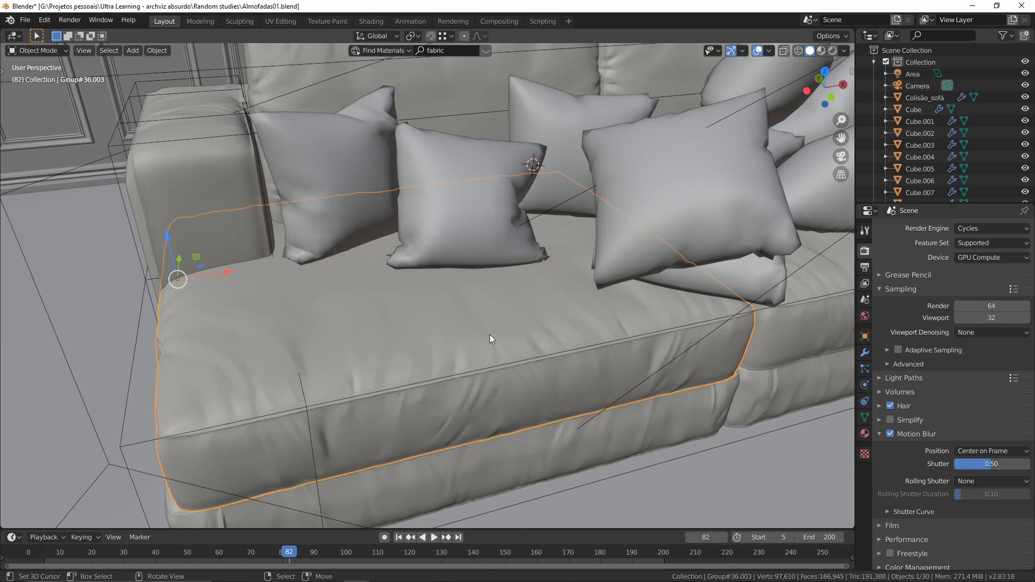
# Step: Isolate the sofa's collision object Colisão_sofá in local view and show its object properties
pyautogui.scroll(-8, 489, 335)
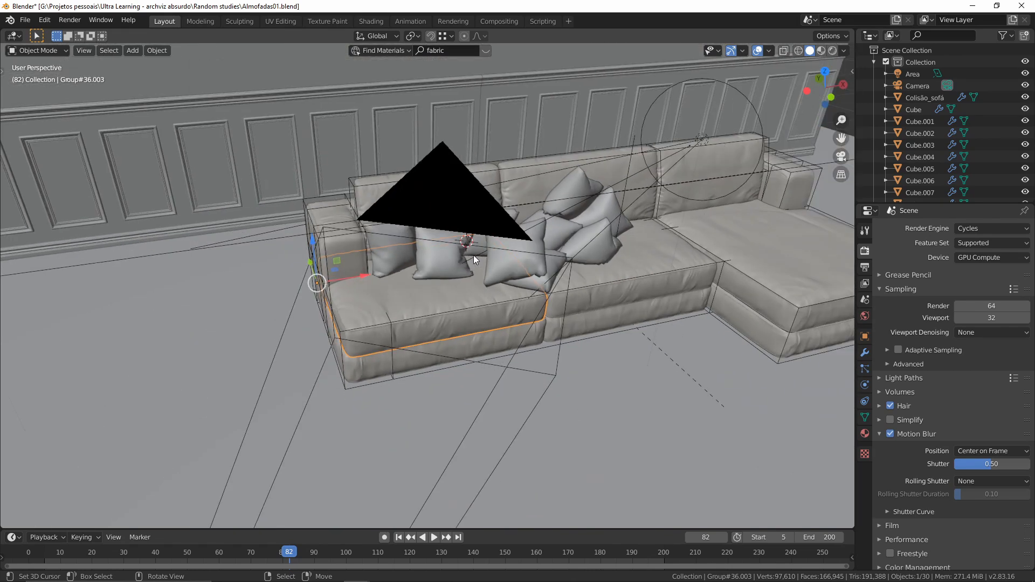
pyautogui.moveTo(474, 254); pyautogui.dragTo(435, 277, button='middle')
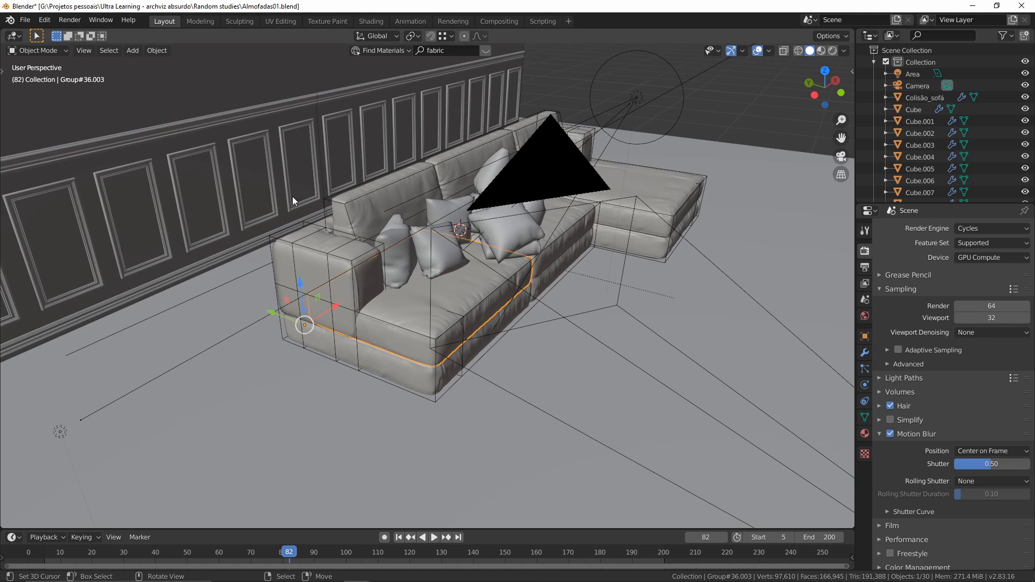
pyautogui.click(352, 229)
pyautogui.press('KP_Divide')
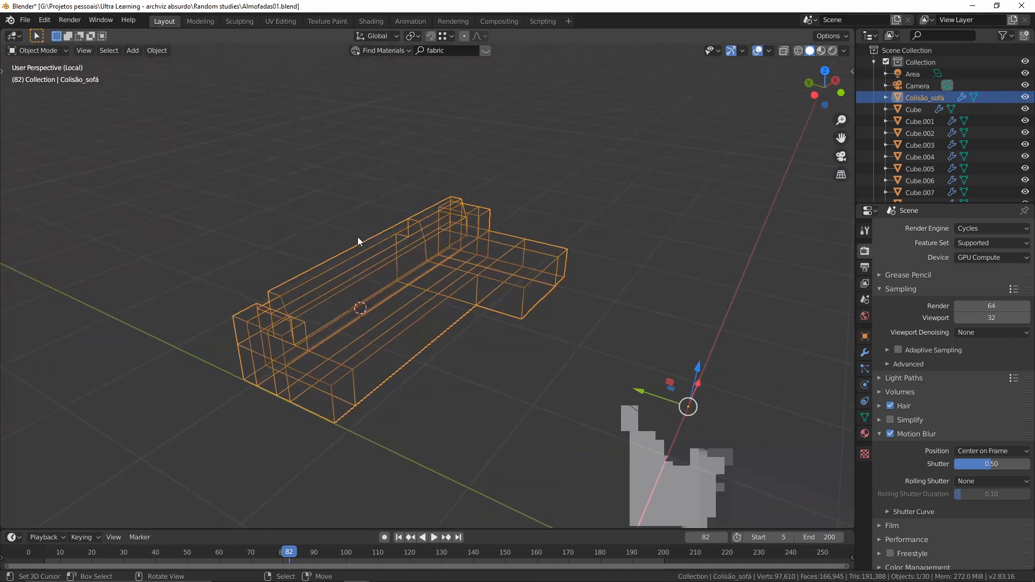
pyautogui.moveTo(357, 237); pyautogui.dragTo(609, 209, button='middle')
pyautogui.click(864, 353)
pyautogui.click(865, 336)
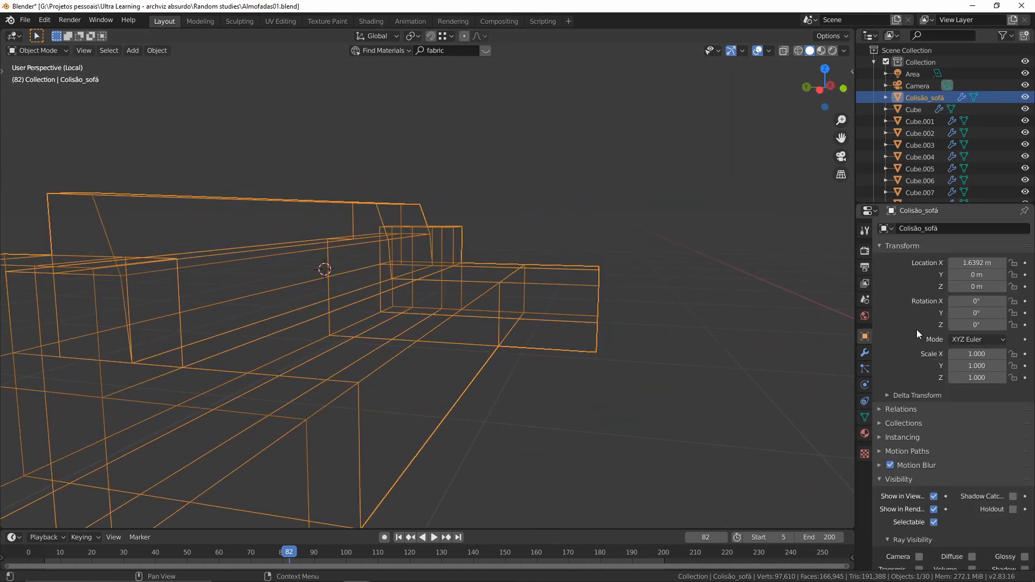
# Step: Try the Bounds viewport display for Colisão_sofá, then set Display As to Solid and inspect the collision shape
pyautogui.scroll(-8, 916, 455)
pyautogui.click(974, 518)
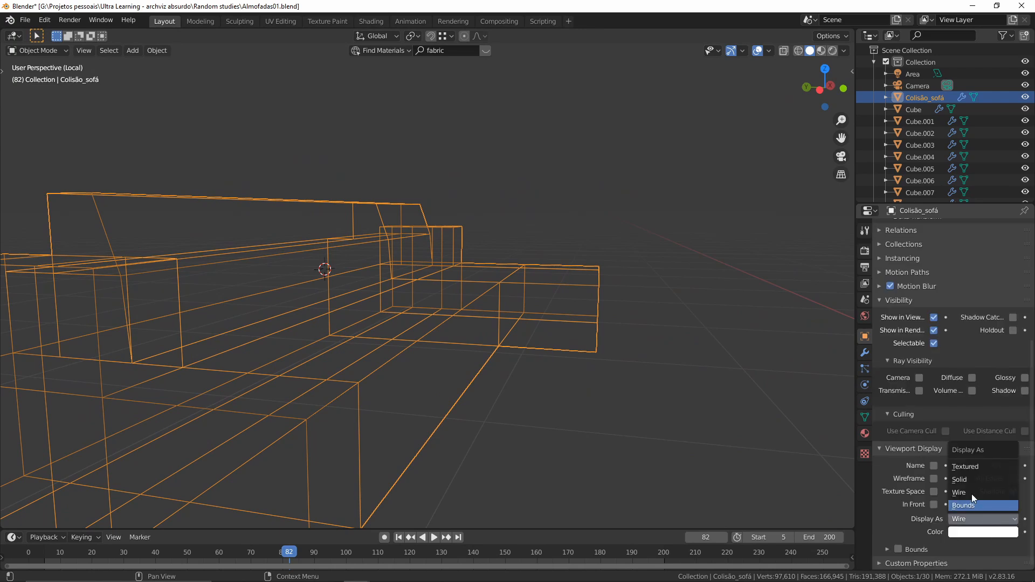
pyautogui.click(972, 504)
pyautogui.scroll(-4, 600, 376)
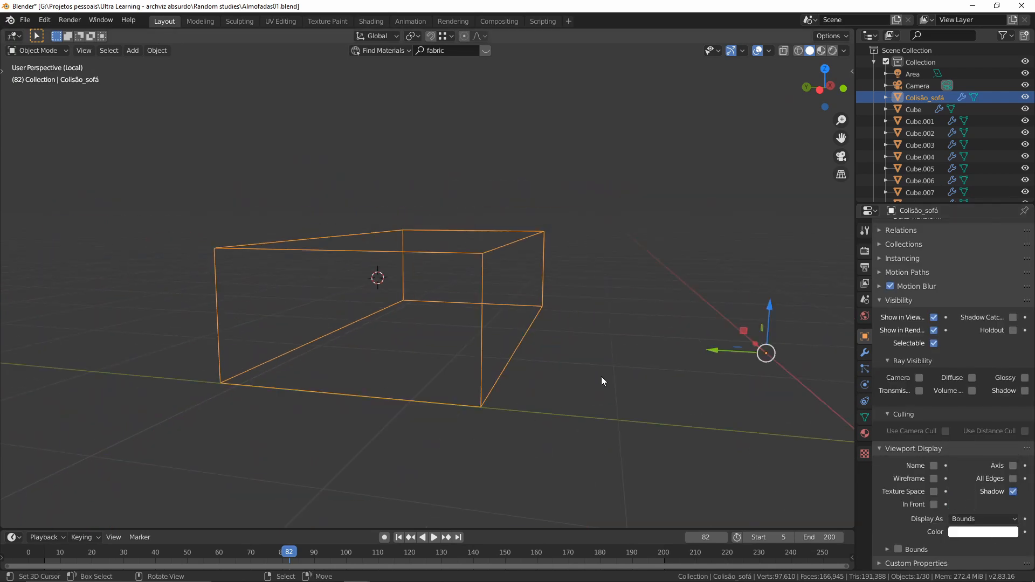
pyautogui.click(961, 519)
pyautogui.click(973, 474)
pyautogui.scroll(5, 422, 293)
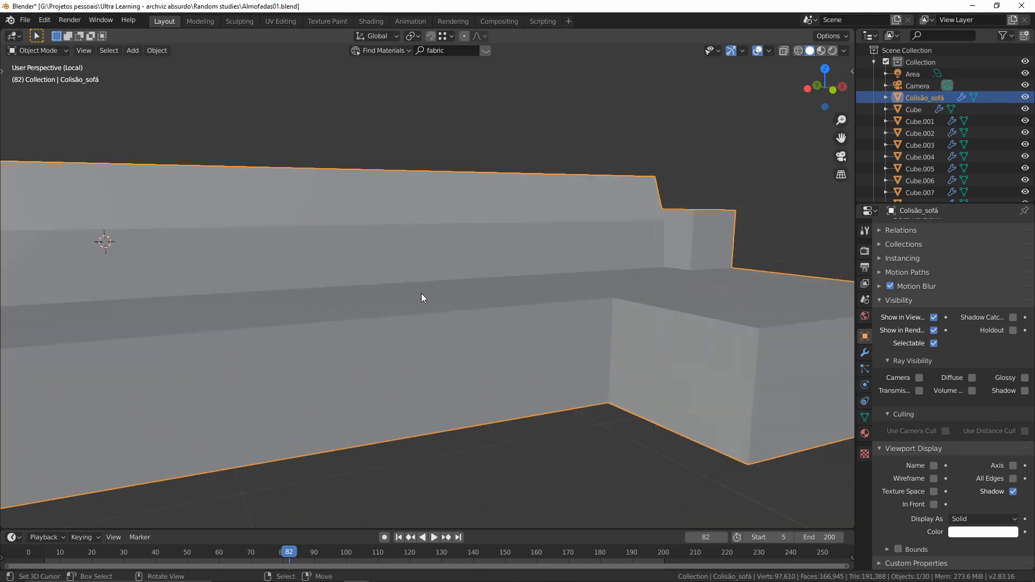
pyautogui.moveTo(422, 293); pyautogui.dragTo(556, 310, button='middle')
pyautogui.scroll(-4, 504, 298)
# Step: Exit local view and look at the cushions on the sofa through the scene camera
pyautogui.hotkey('alt', 'a')
pyautogui.press('KP_Divide')
pyautogui.click(519, 333)
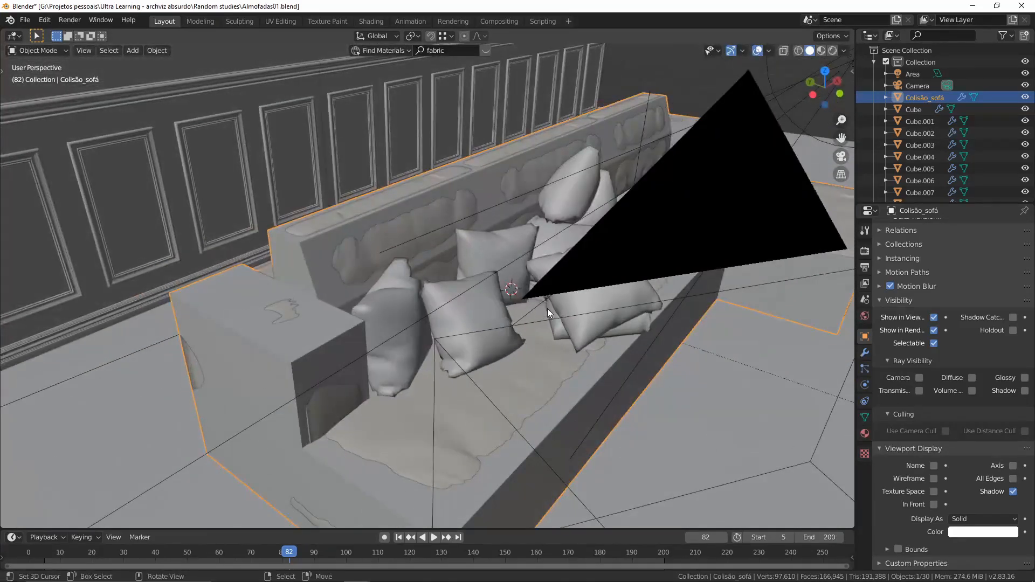
pyautogui.press('KP_0')
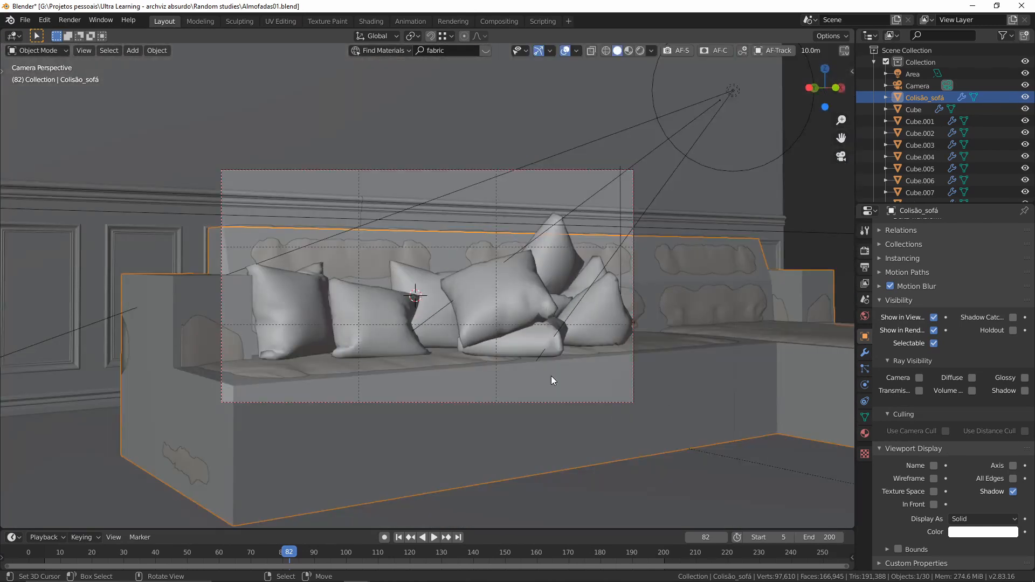
pyautogui.scroll(2, 622, 290)
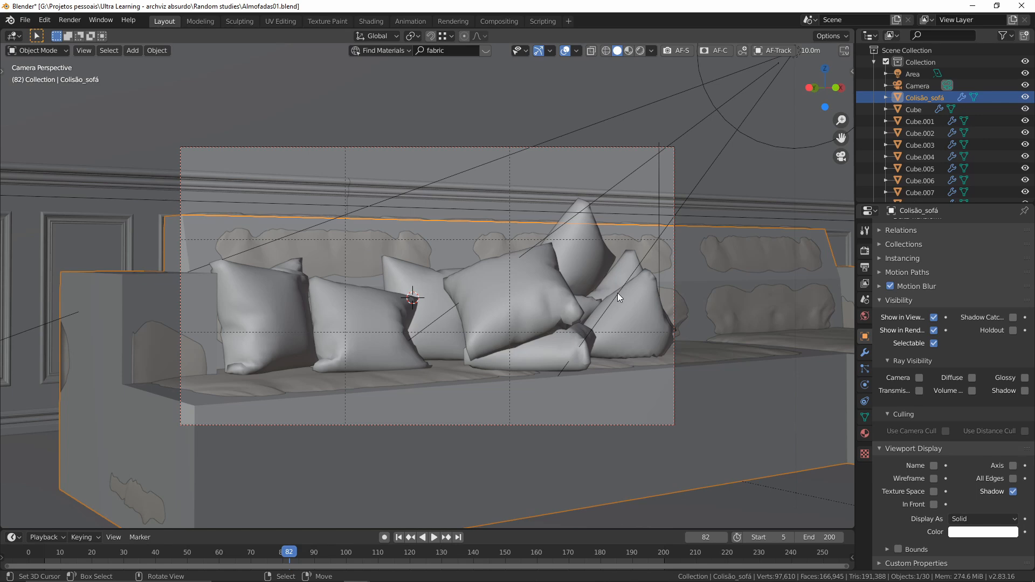
# Step: Switch to File Explorer, go up to the Animation folder, and play the videos Final Animation render 01 and Final Animation render, pausing each
pyautogui.hotkey('alt', 'Tab')
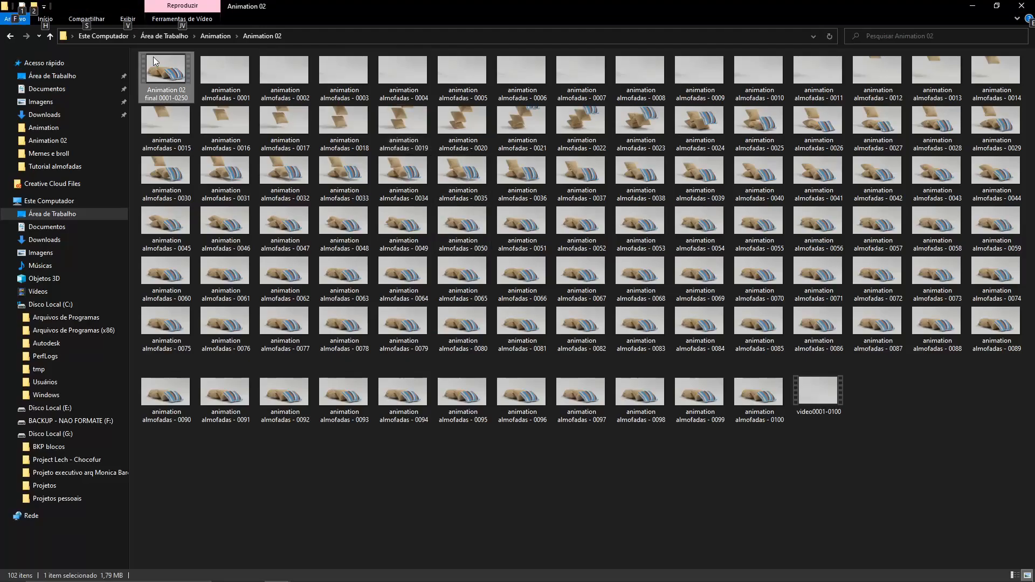
pyautogui.click(50, 36)
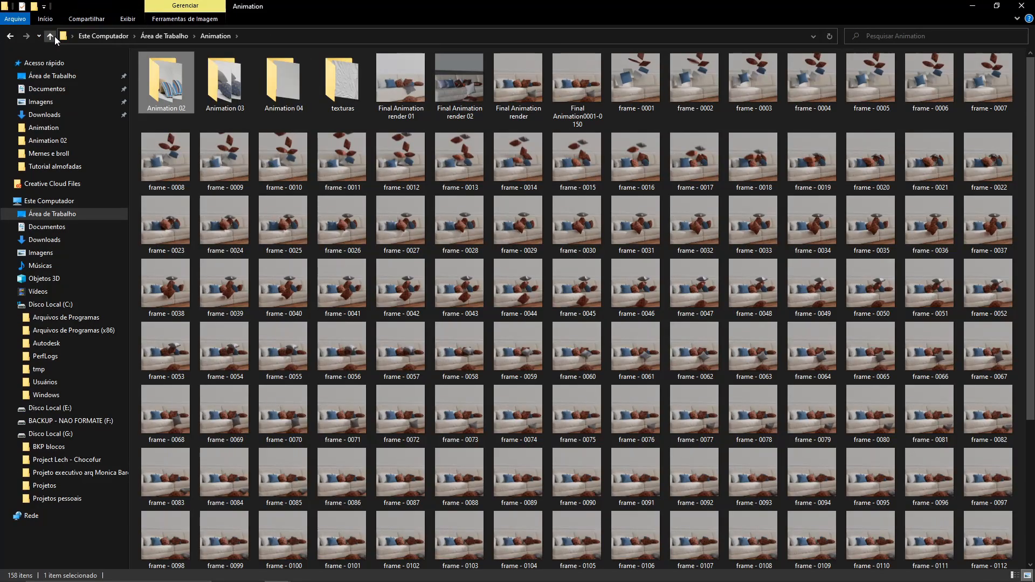
pyautogui.doubleClick(400, 89)
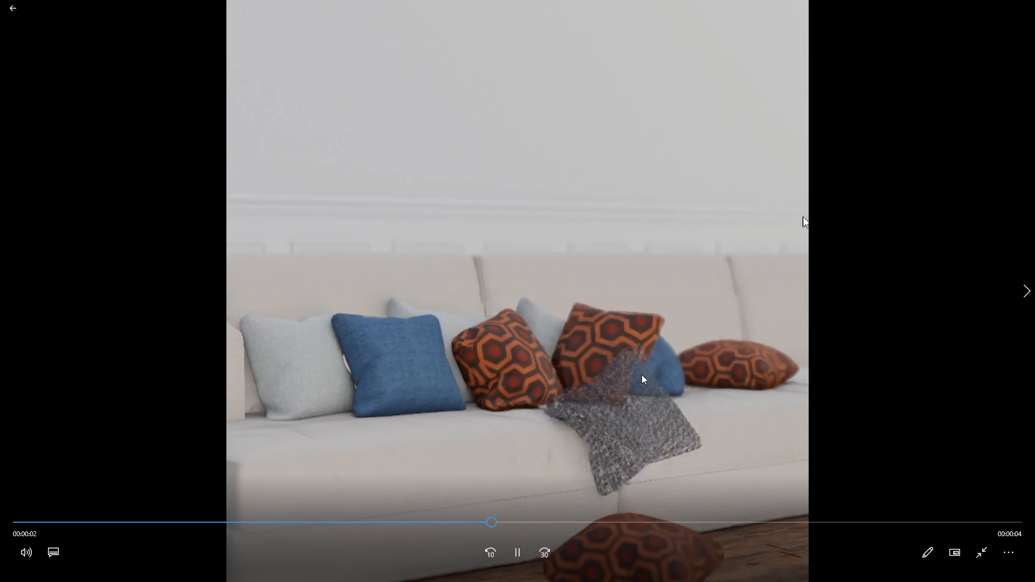
pyautogui.click(517, 554)
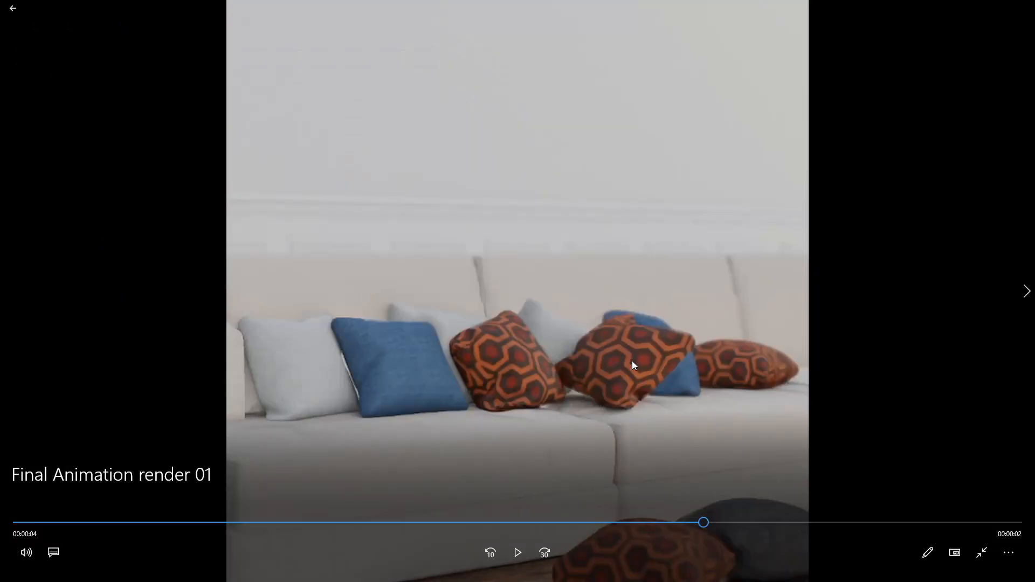
pyautogui.click(517, 553)
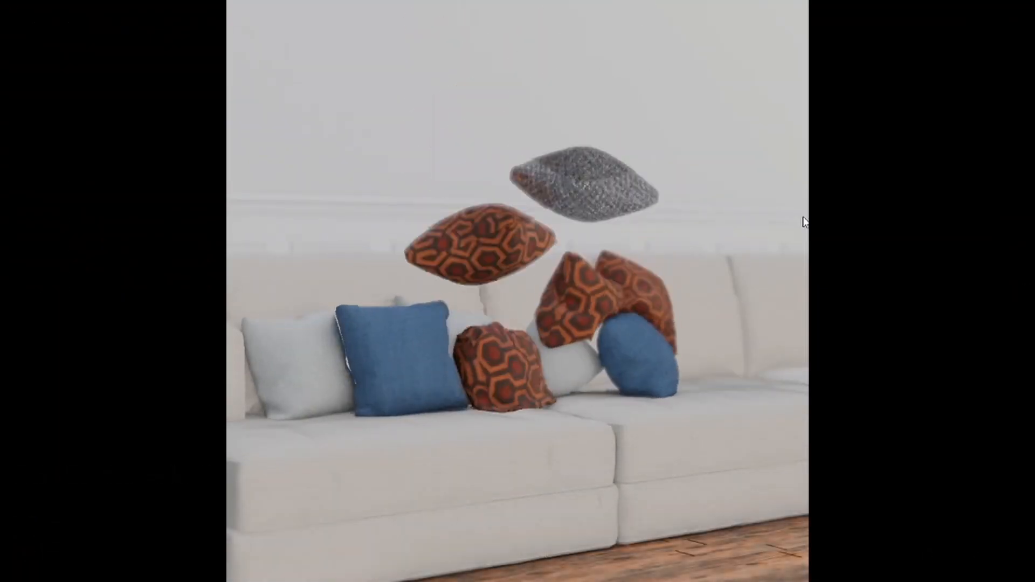
pyautogui.click(517, 556)
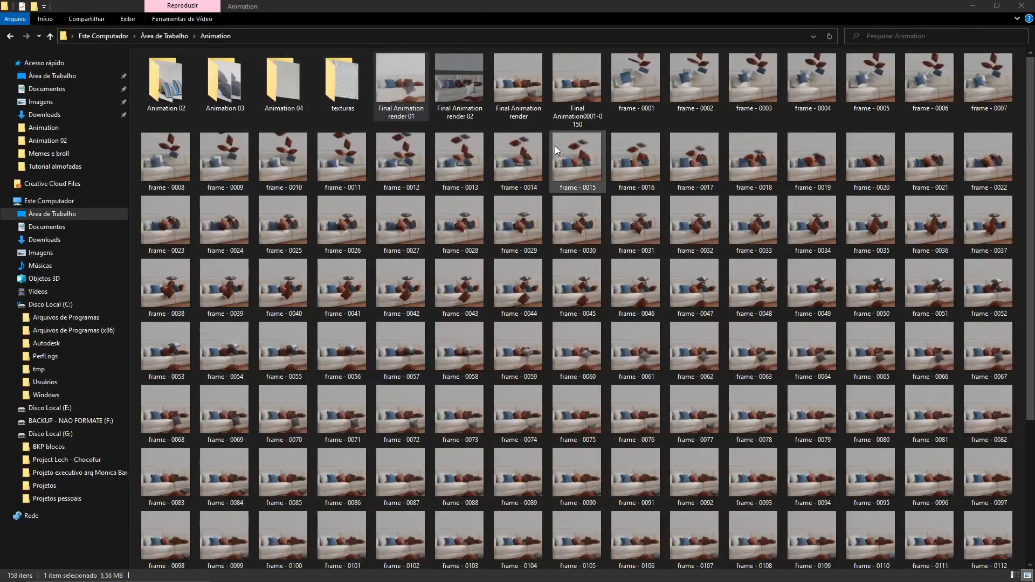
pyautogui.doubleClick(511, 99)
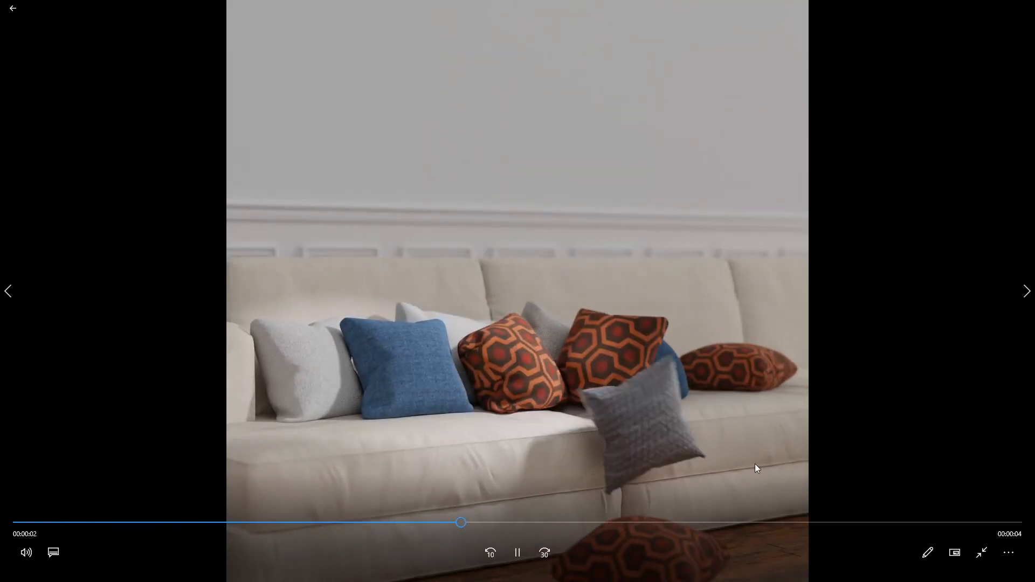
pyautogui.click(517, 552)
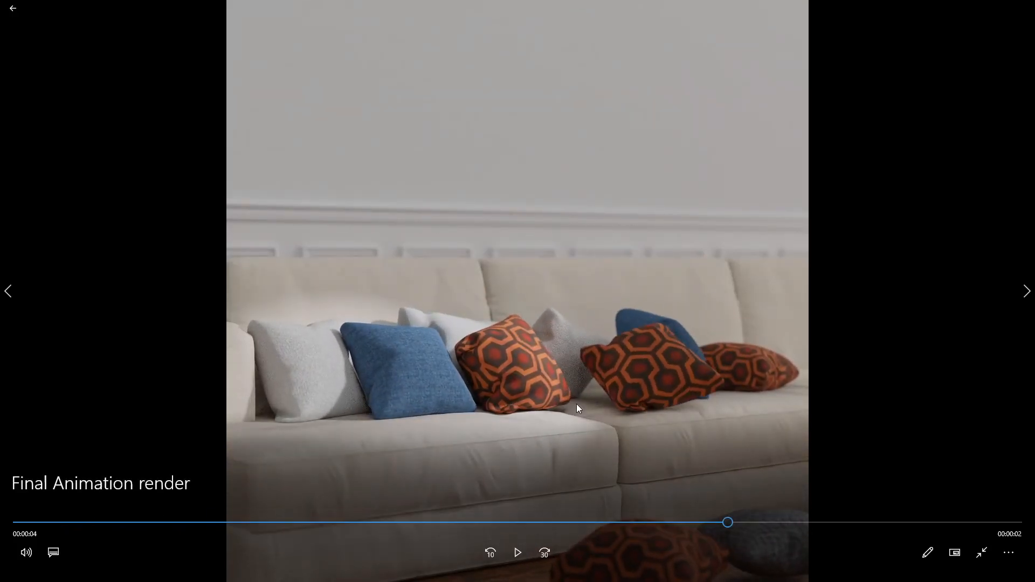
# Step: Return to Blender's Almofadas01 scene, play its cushion simulation from the first frame, stop playback, and switch to the almofadas05.blend window
pyautogui.hotkey('alt', 'Tab')
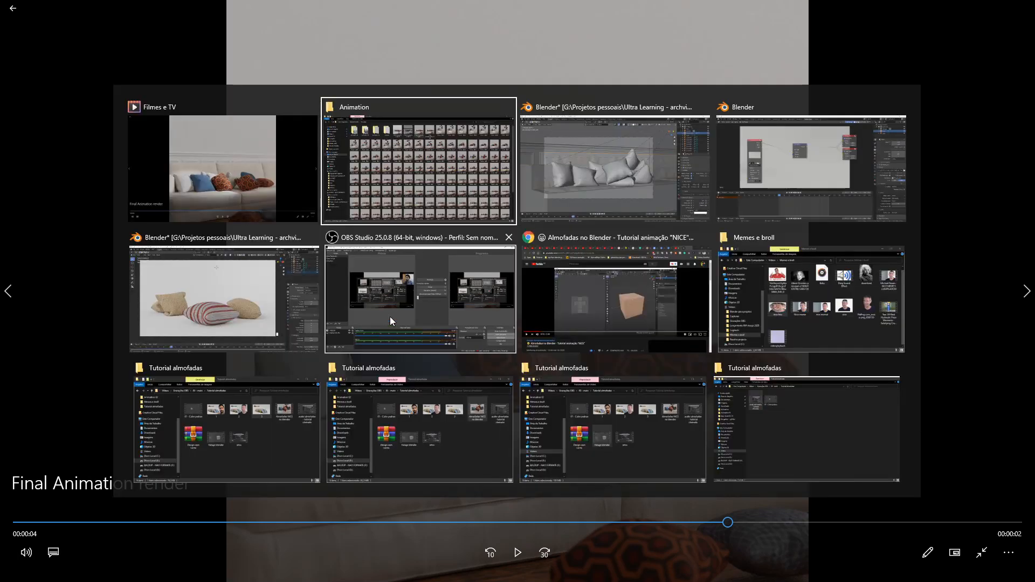
pyautogui.click(603, 185)
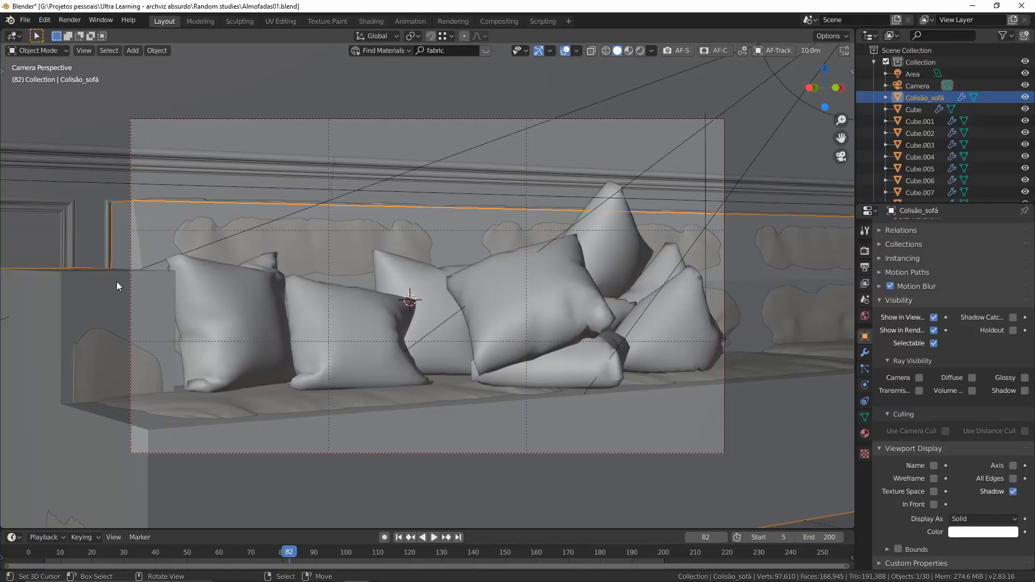
pyautogui.scroll(-2, 600, 322)
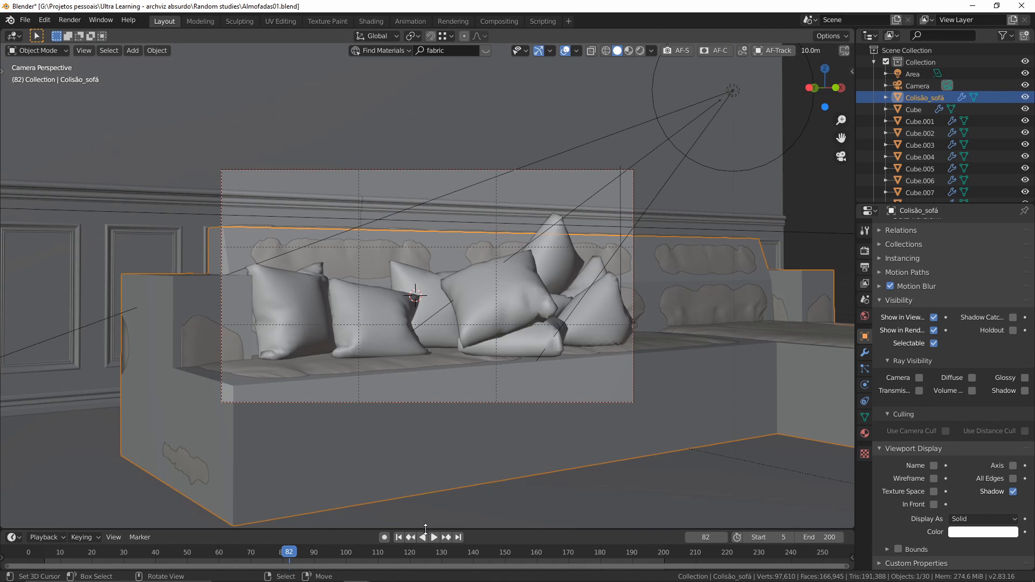
pyautogui.click(399, 538)
pyautogui.click(435, 535)
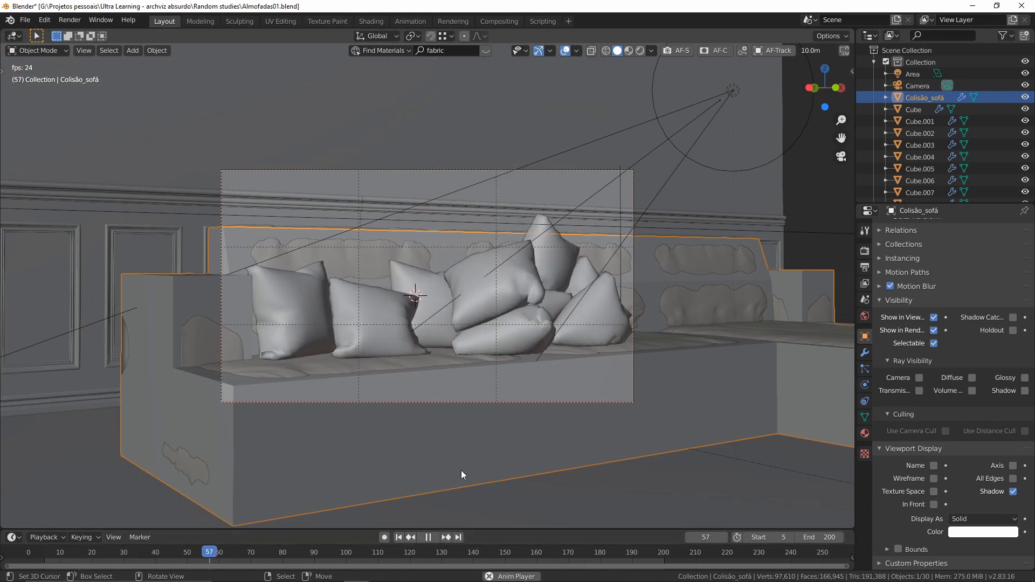
pyautogui.press('space')
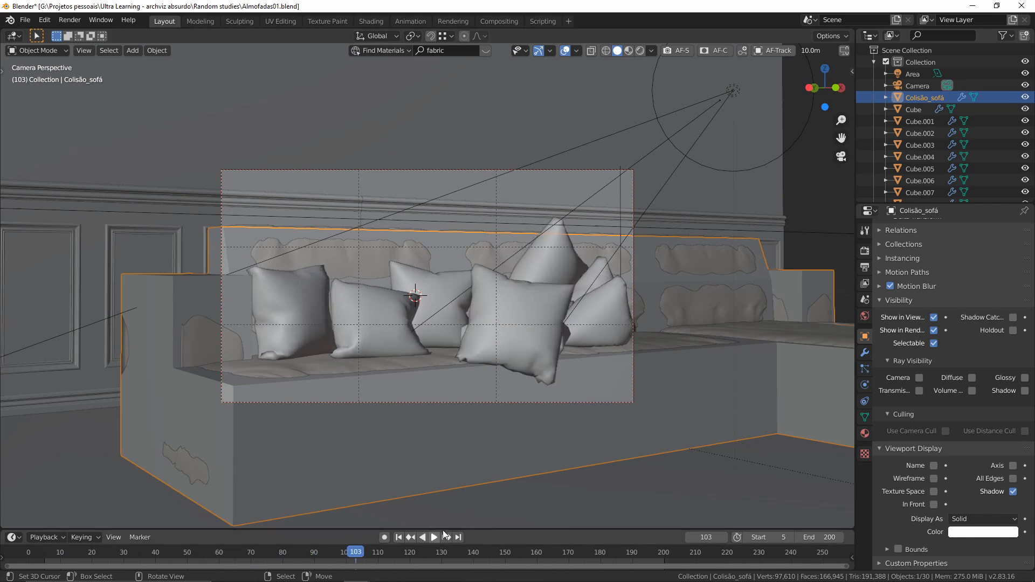
pyautogui.hotkey('alt', 'Tab')
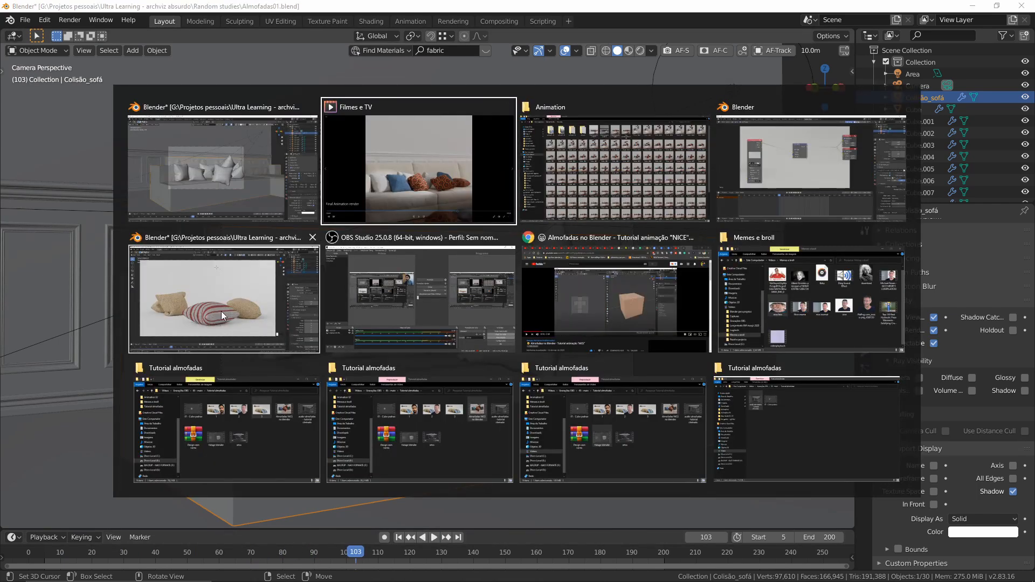
pyautogui.click(237, 316)
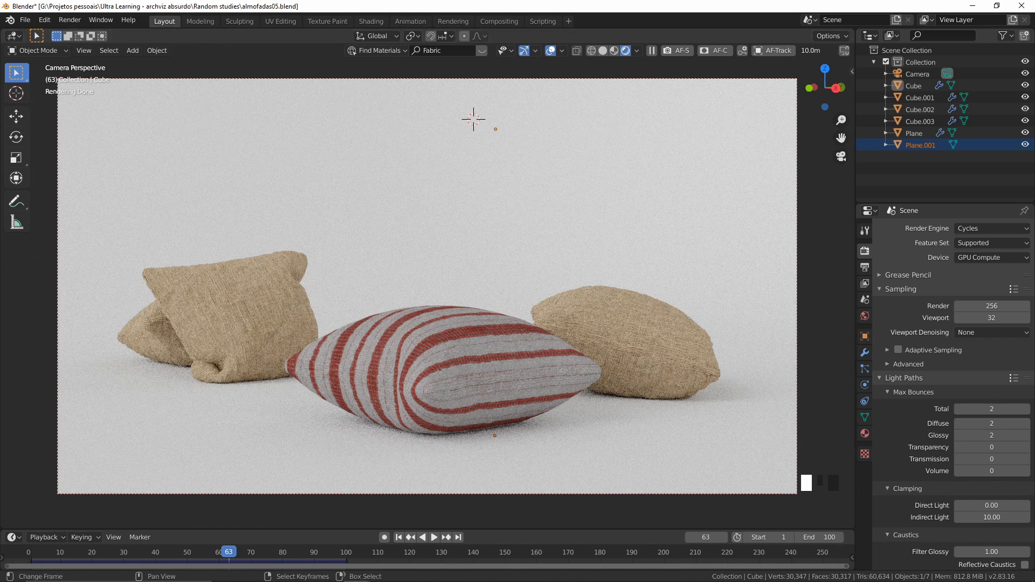
# Step: Switch to Chrome and open the Facebook group Blender 3D - Arquitetura & Design de Interiores
pyautogui.moveTo(302, 579)
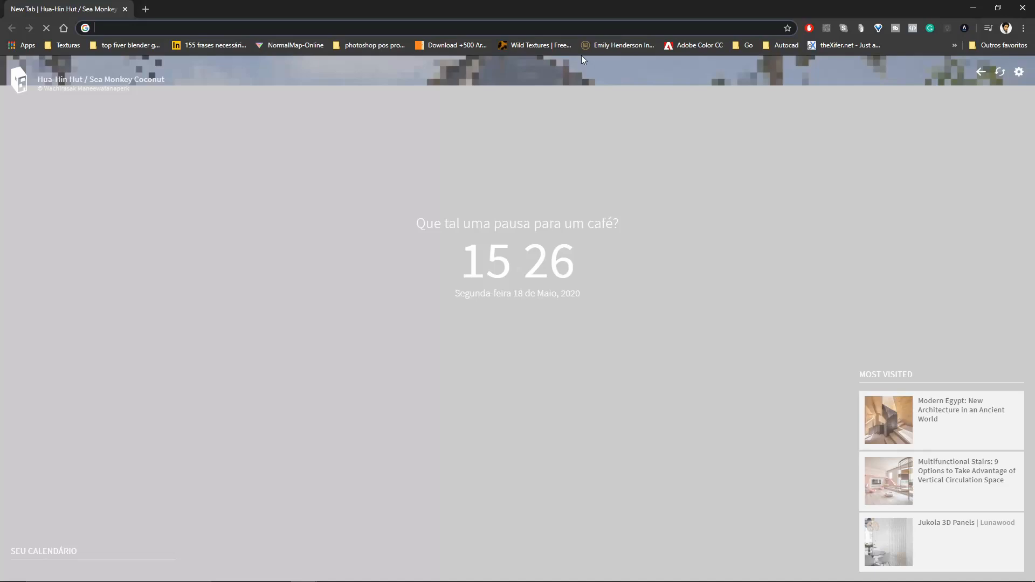
pyautogui.click(578, 32)
pyautogui.write('facebook.com')
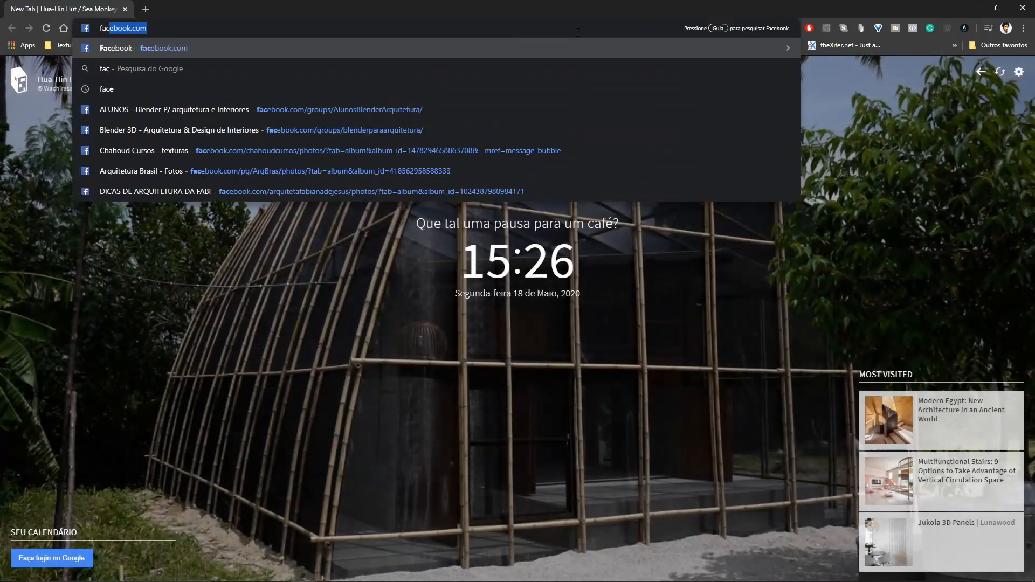
pyautogui.press('End')
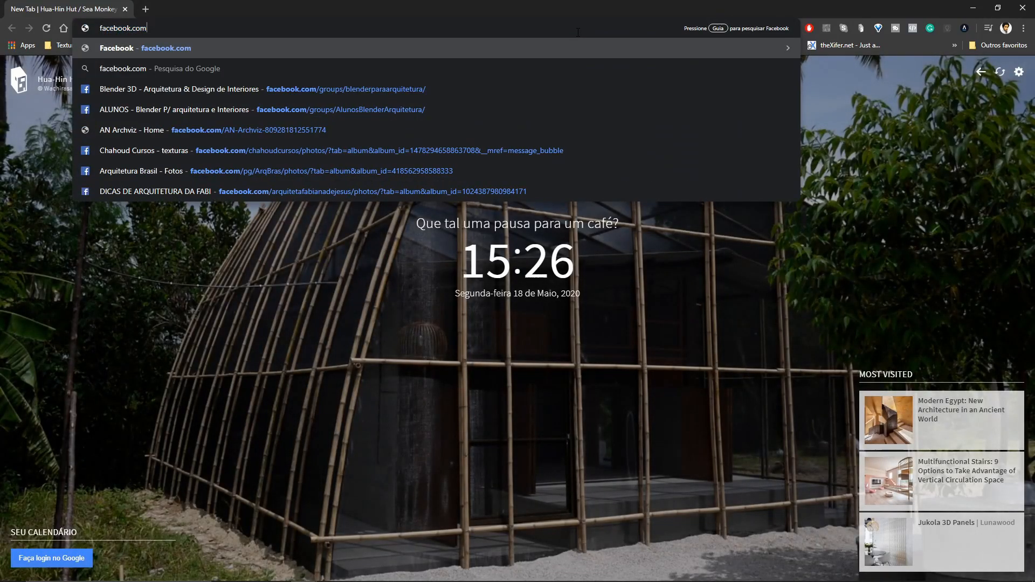
pyautogui.click(400, 90)
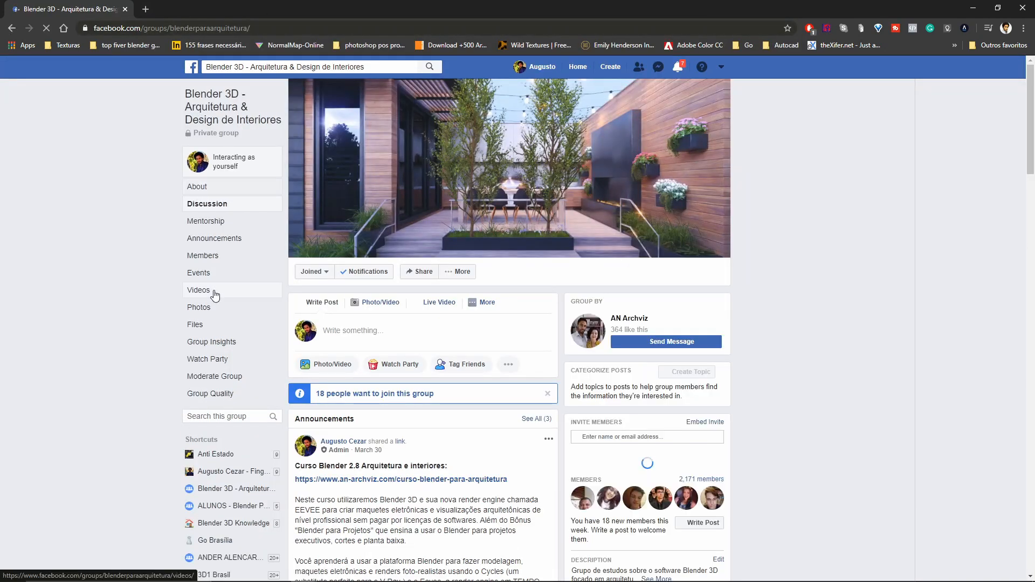
# Step: Browse the group's discussion feed, open the post composer, and switch back to Blender's almofadas05.blend window
pyautogui.scroll(-10, 452, 297)
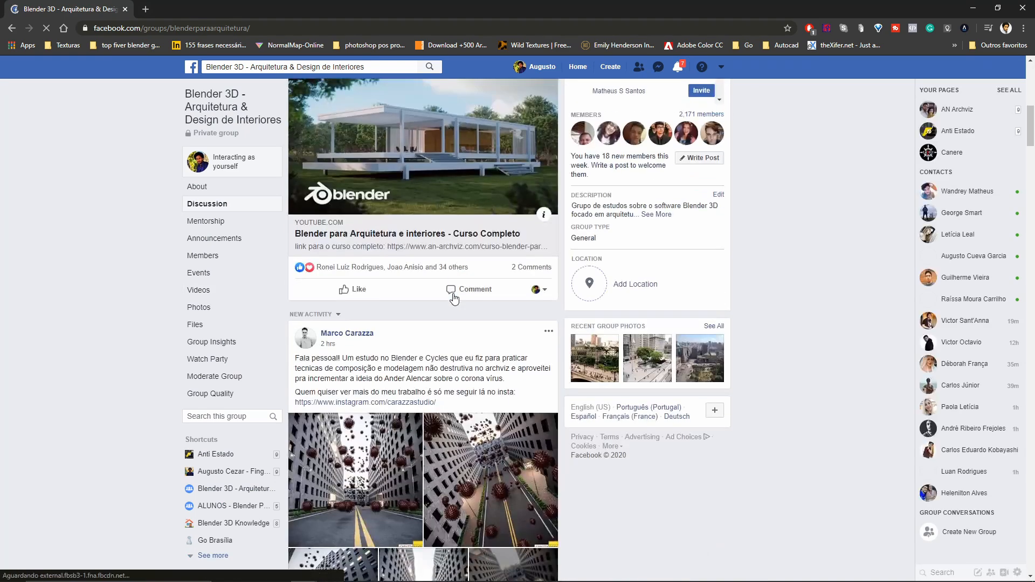
pyautogui.scroll(5, 453, 297)
pyautogui.scroll(10, 455, 298)
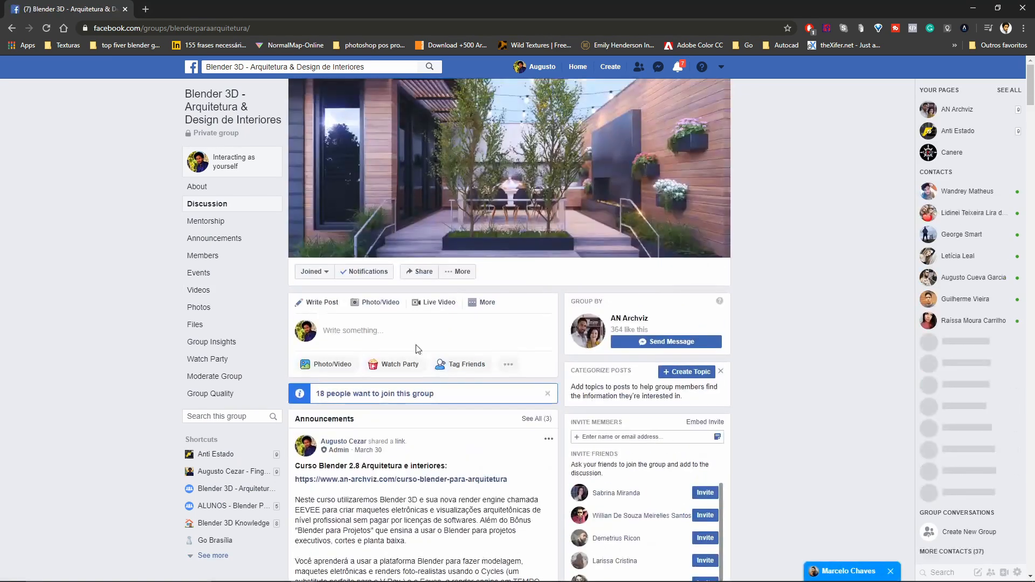
pyautogui.click(417, 331)
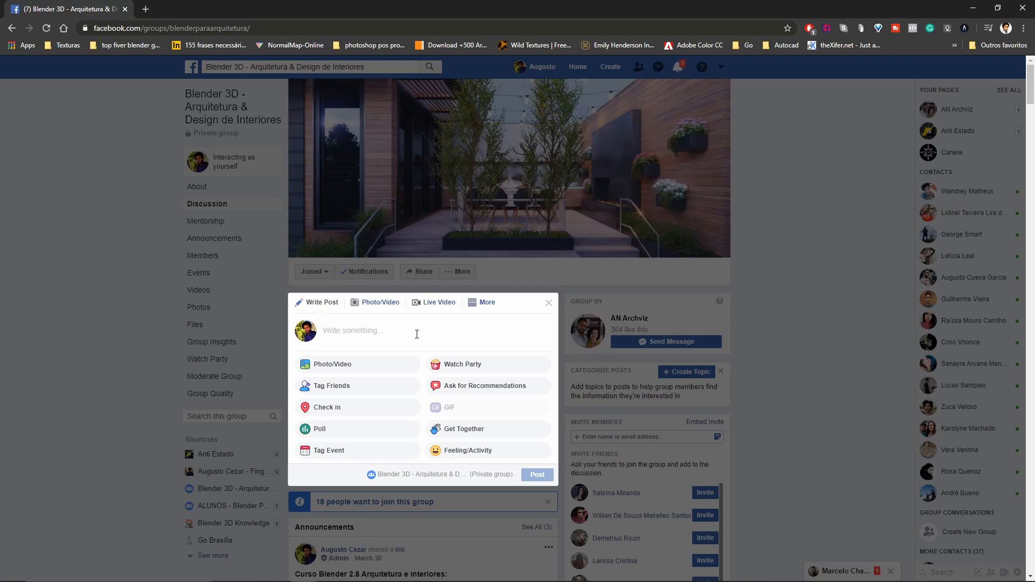
pyautogui.hotkey('alt', 'Tab')
pyautogui.hotkey('alt', 'Tab')
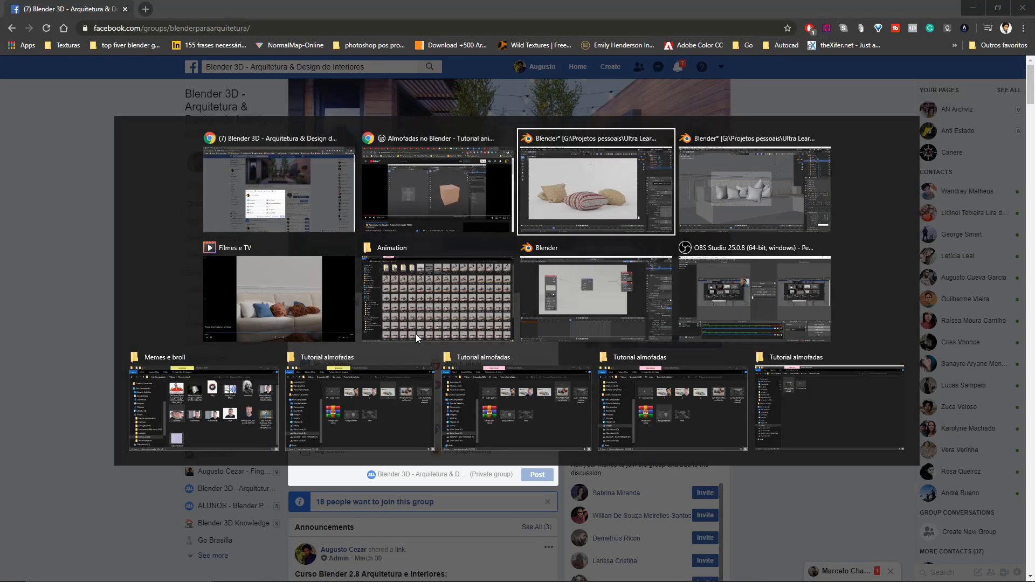